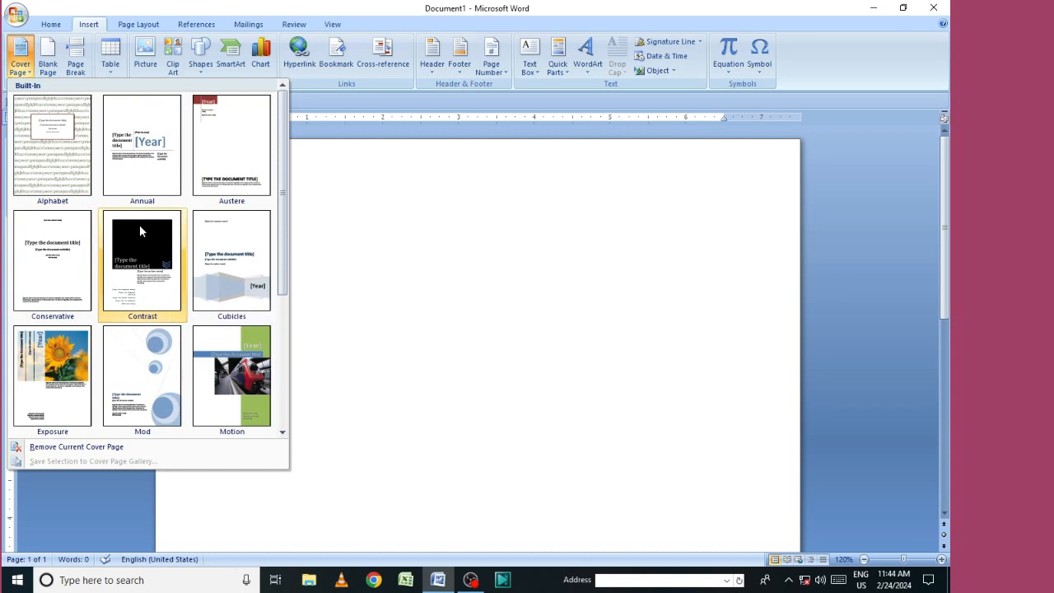
Insert the built-in Conservative cover page into the blank document
click(70, 251)
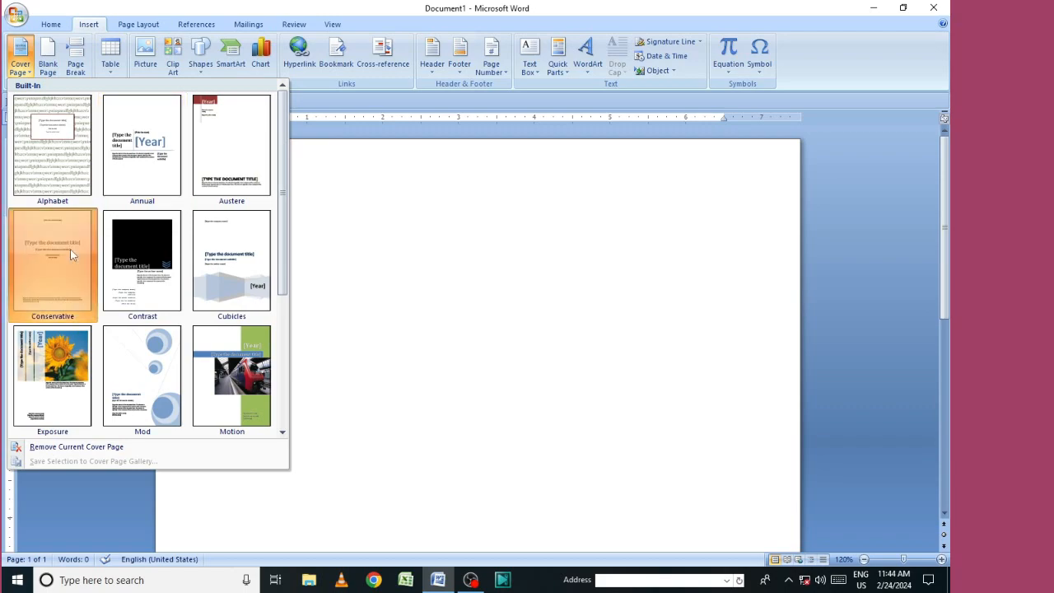
scroll(528, 300, down, 4)
scroll(527, 303, up, 4)
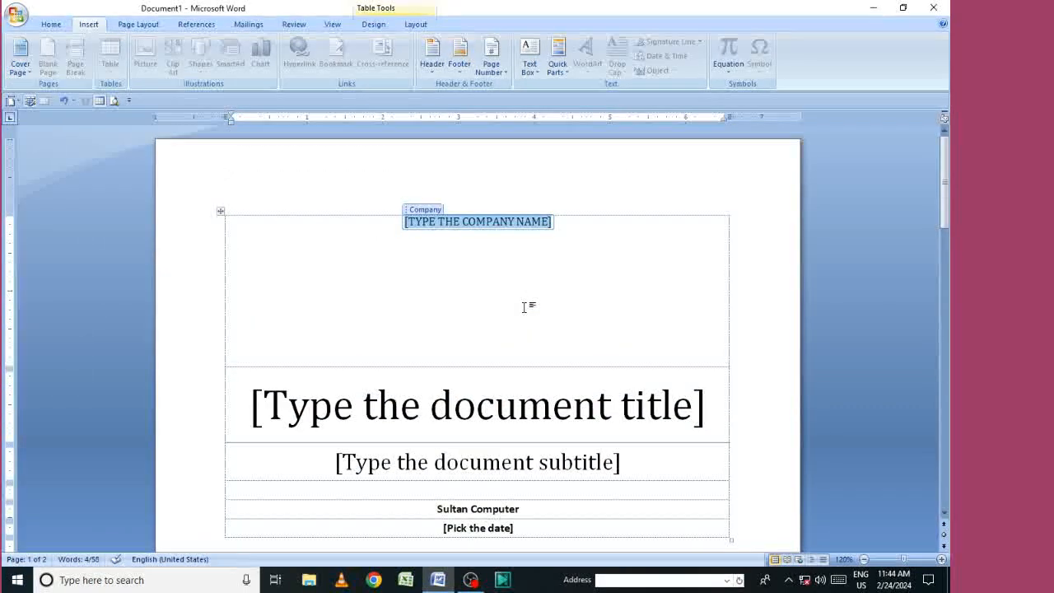
Replace the document title placeholder on the cover page with "MATH"
scroll(494, 284, down, 1)
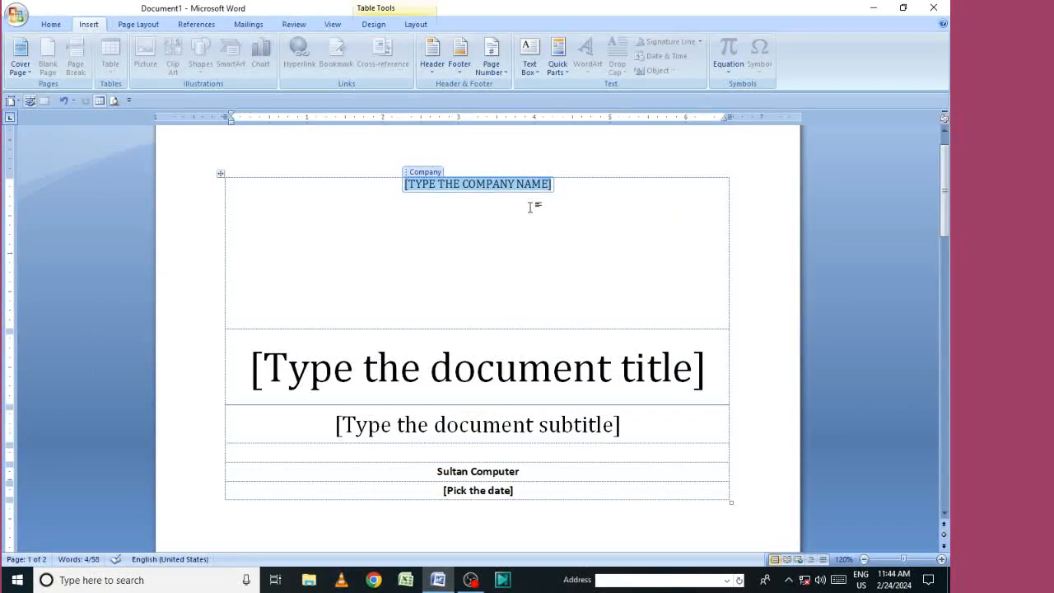
scroll(494, 306, down, 3)
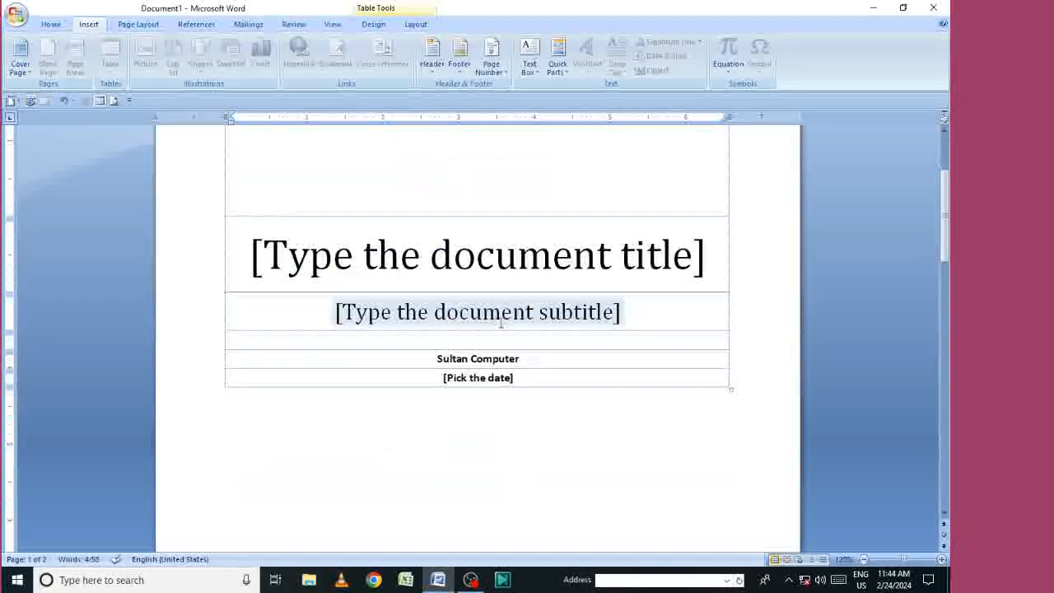
click(379, 279)
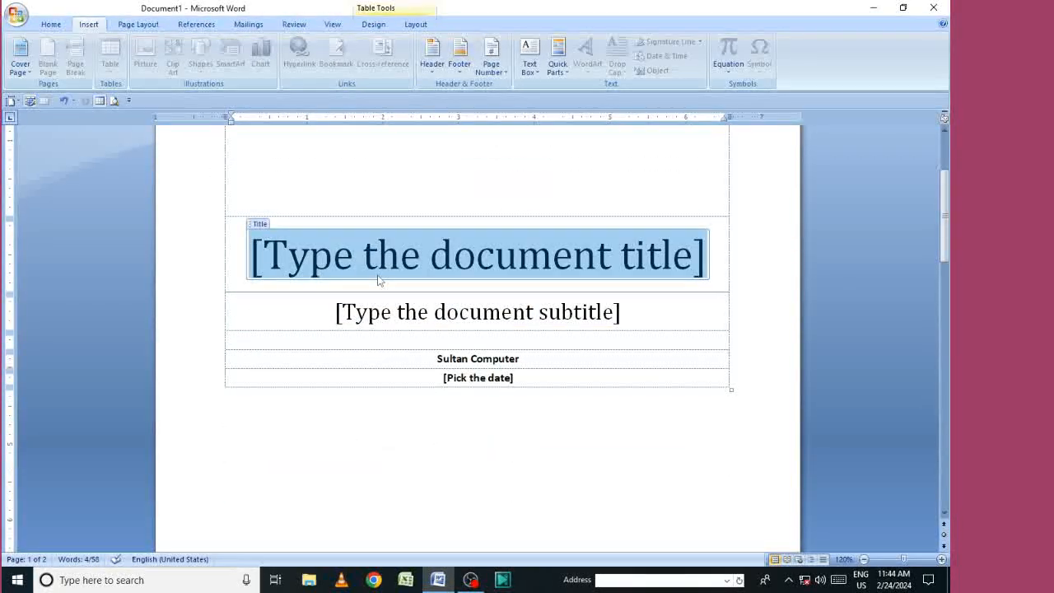
text(MATH)
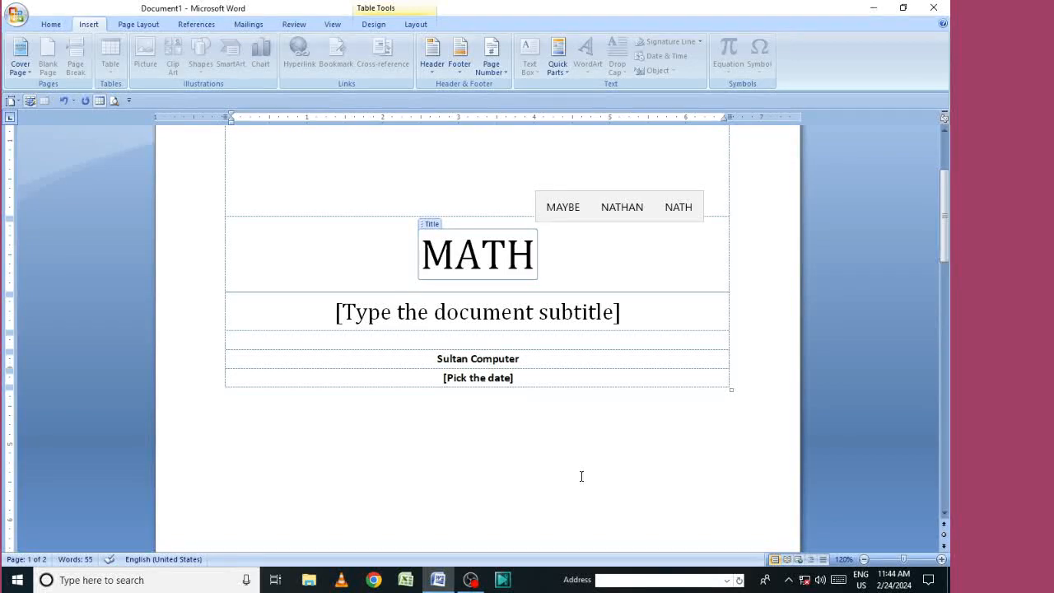
click(577, 470)
scroll(584, 347, down, 1)
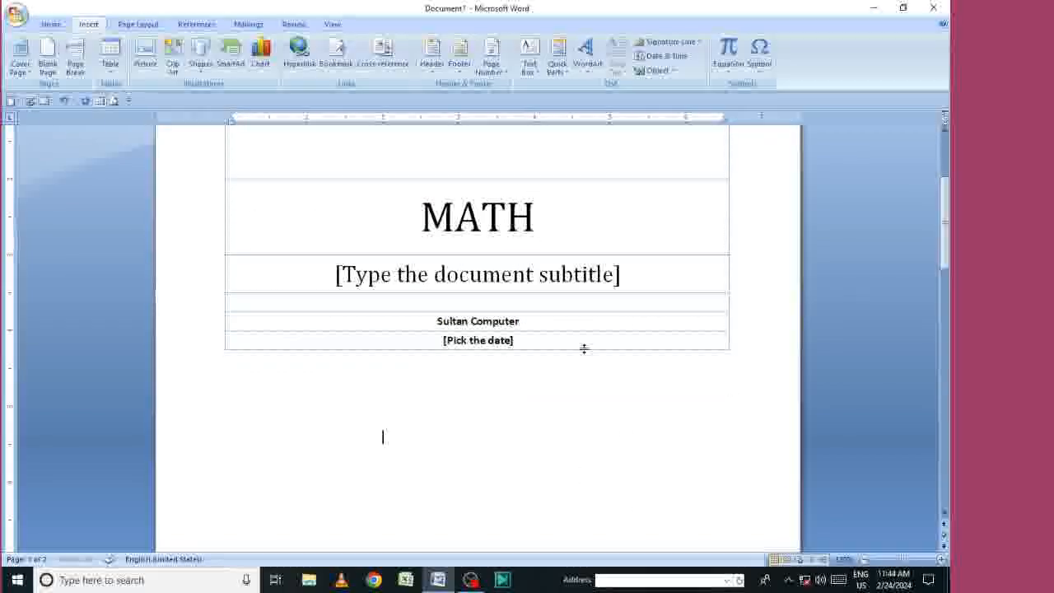
click(500, 322)
text(RCP )
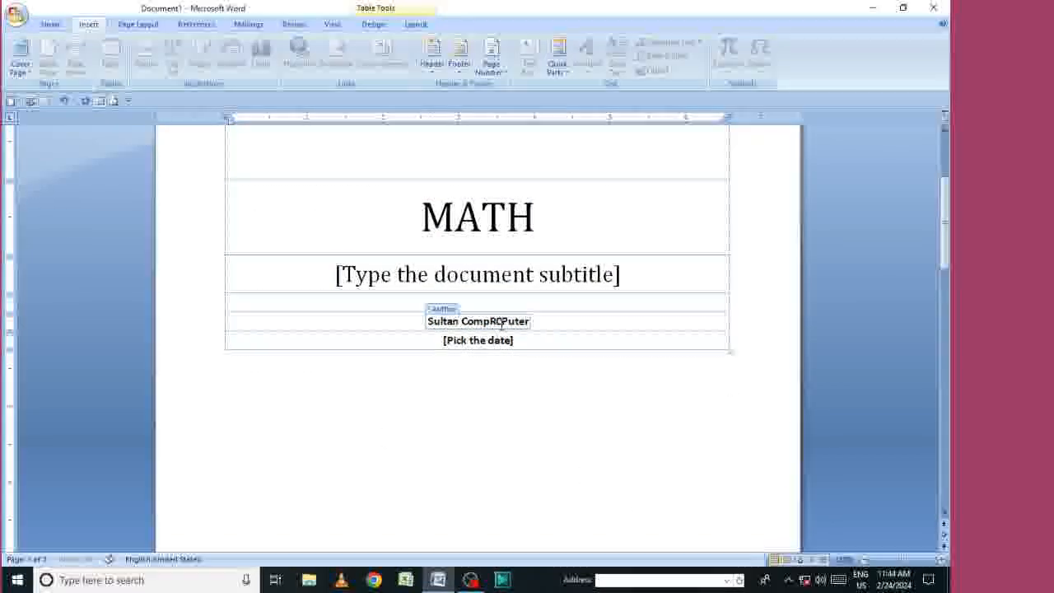
text(COMPUTER )
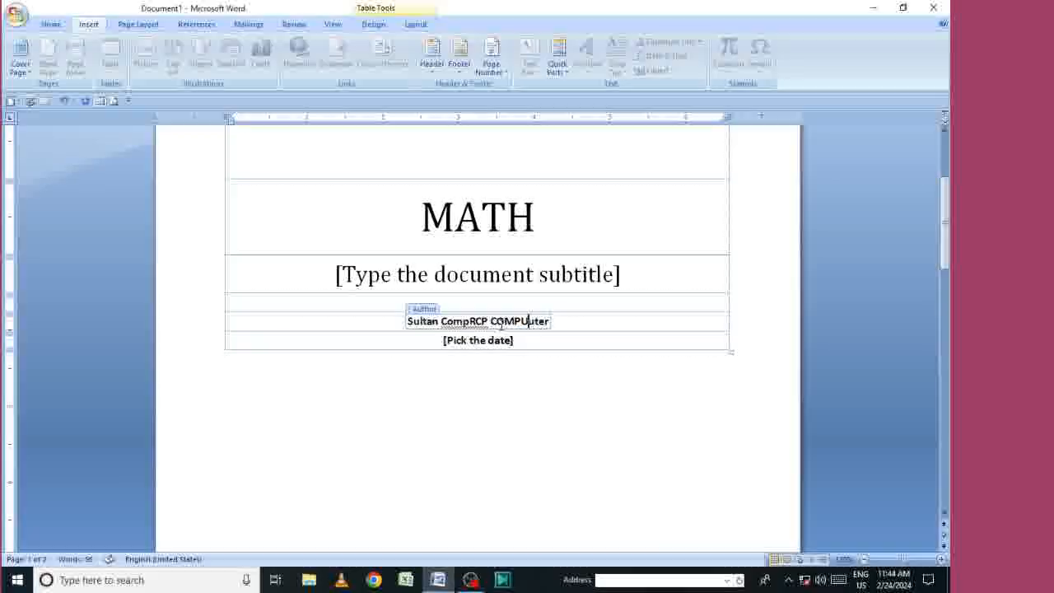
text(EDUCAT)
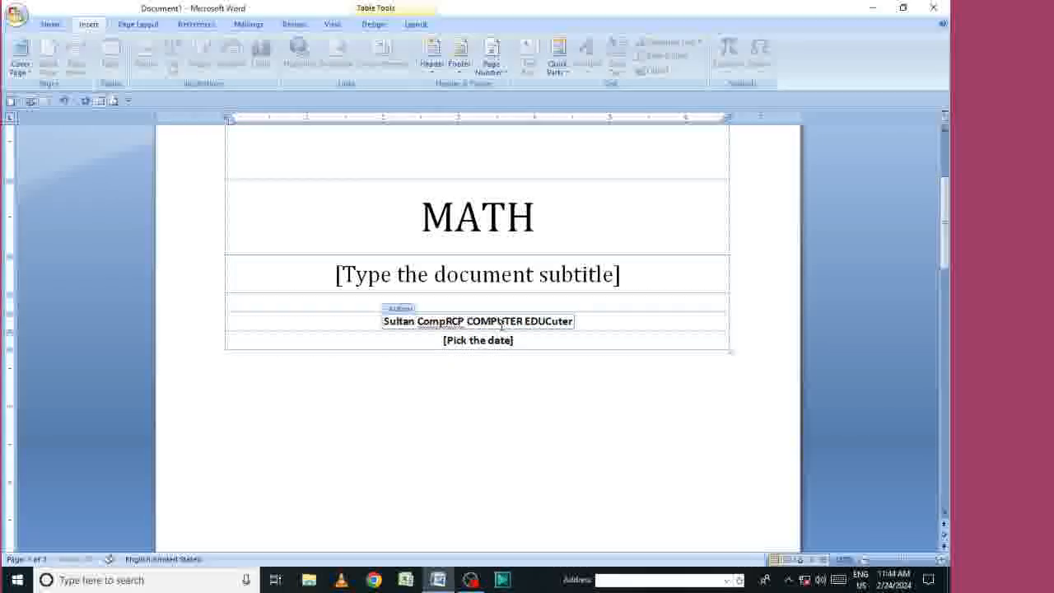
text(ION)
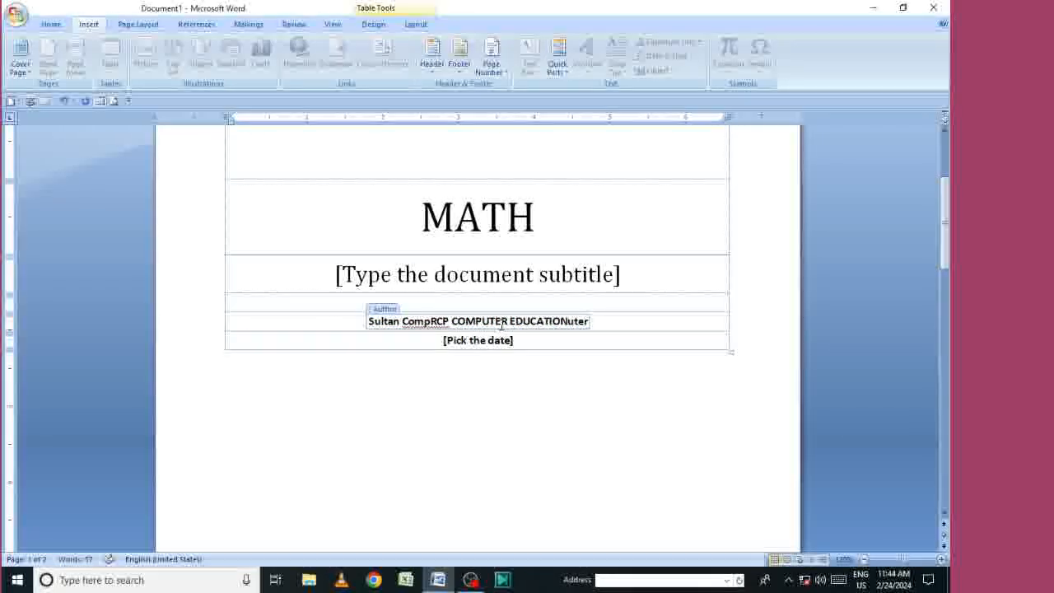
key(BackSpace)
key(BackSpace)
key(BackSpace)
key(BackSpace)
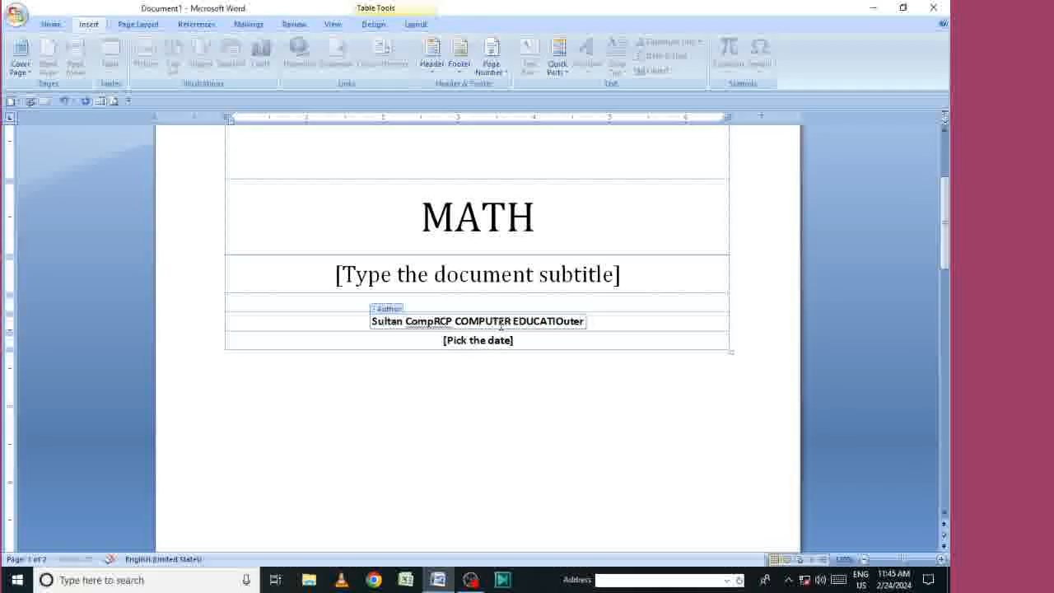
key(BackSpace)
key(BackSpace)
key(BackSpace)
key(BackSpace)
key(BackSpace)
key(BackSpace)
key(BackSpace)
key(BackSpace)
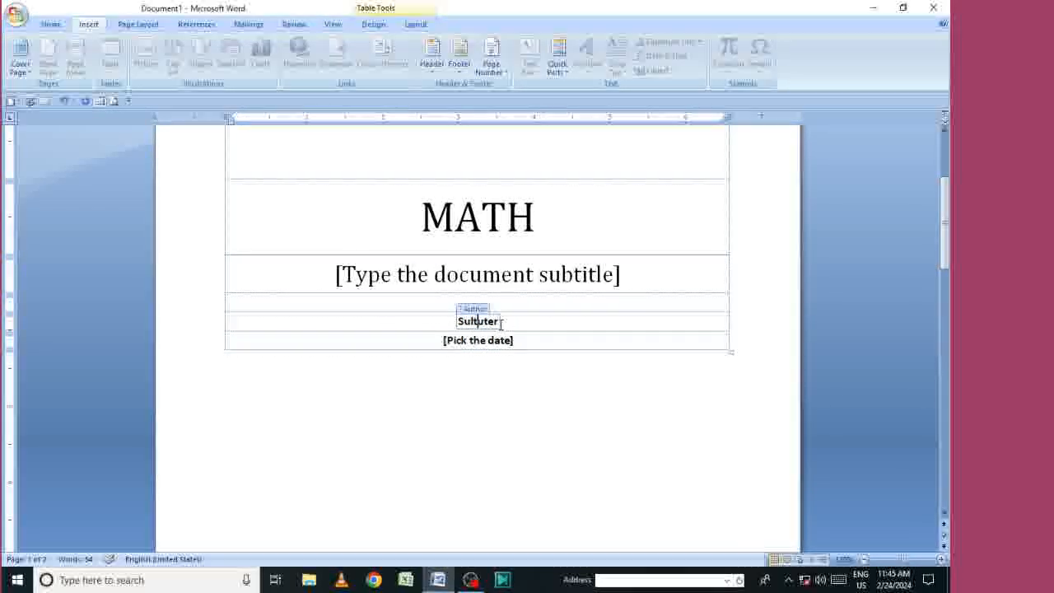
Replace the remaining author text on the cover page with "RCP COMPUTER EDUCATION"
drag(458, 321, 502, 320)
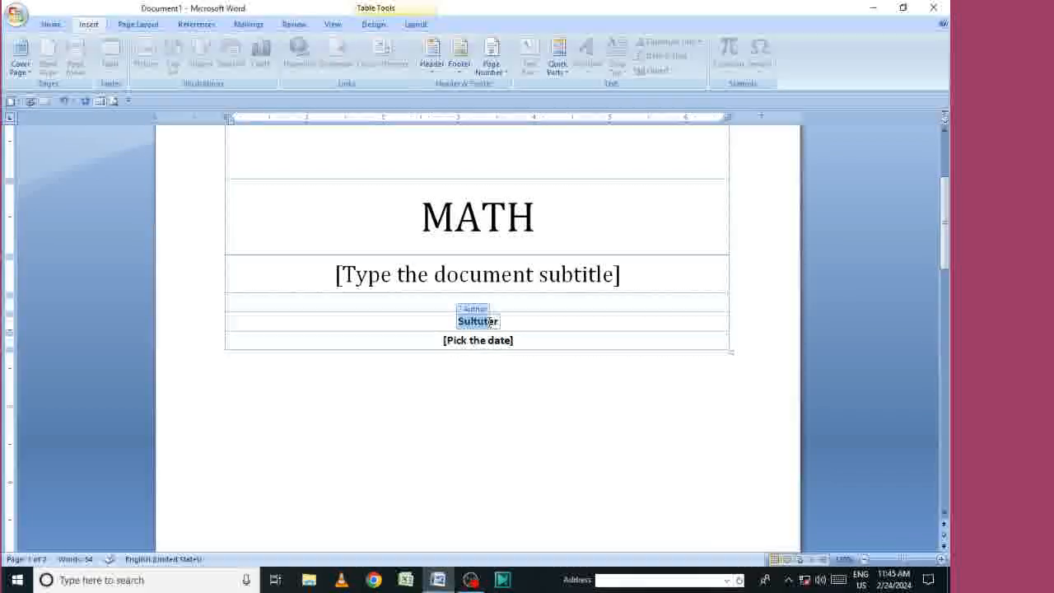
text(RC)
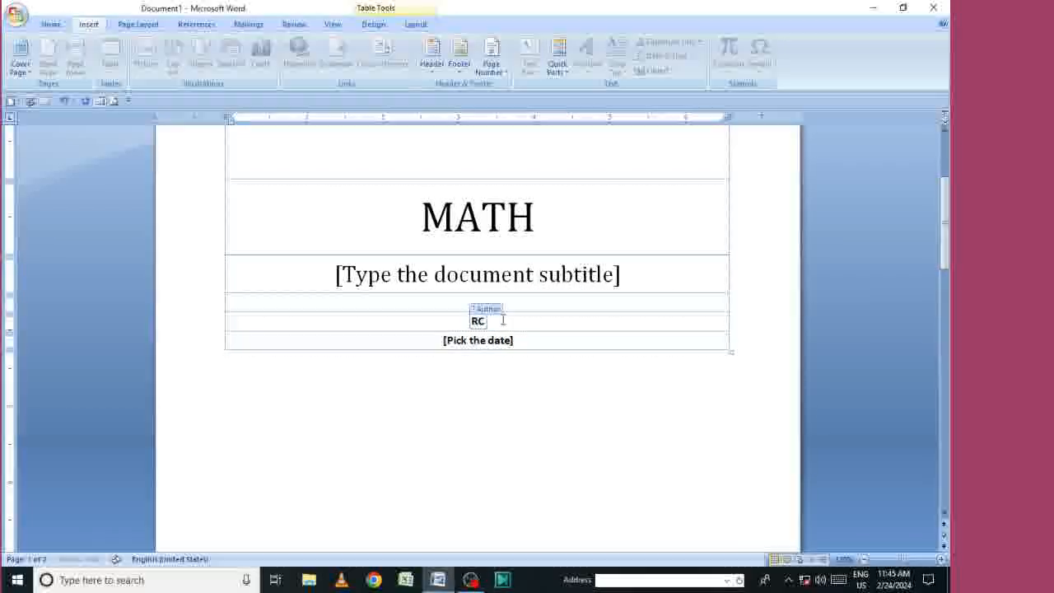
text(P COMPUTER EDUCATION)
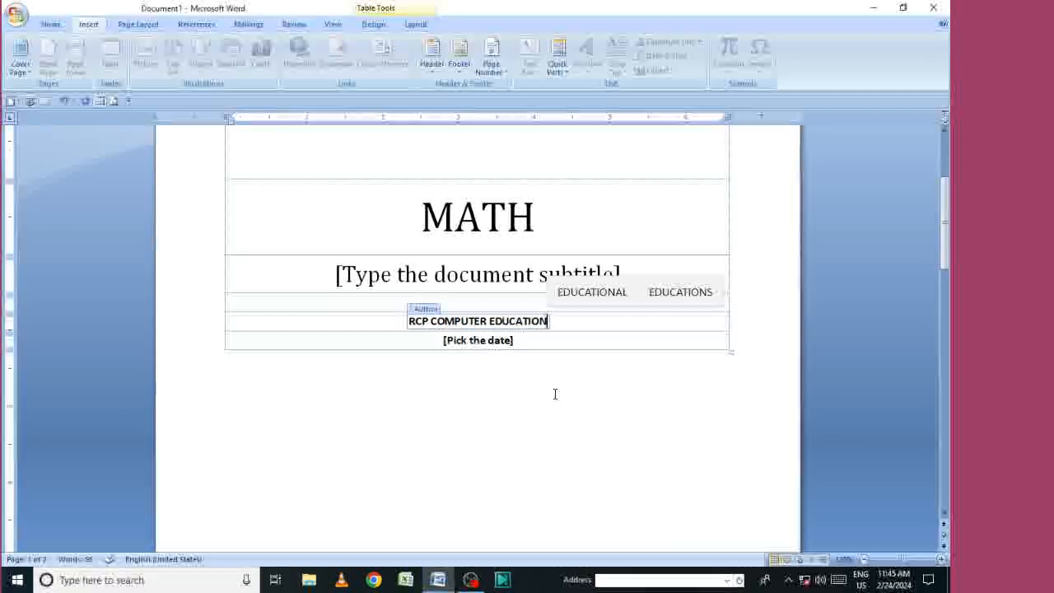
click(555, 394)
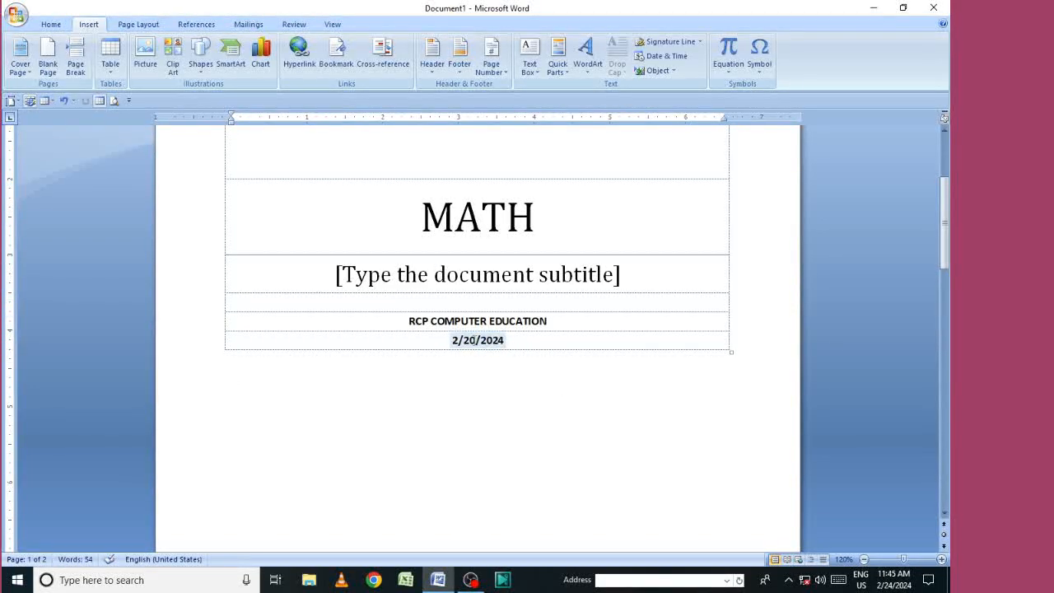
Change the date on the cover page to 12/2/2024
key(BackSpace)
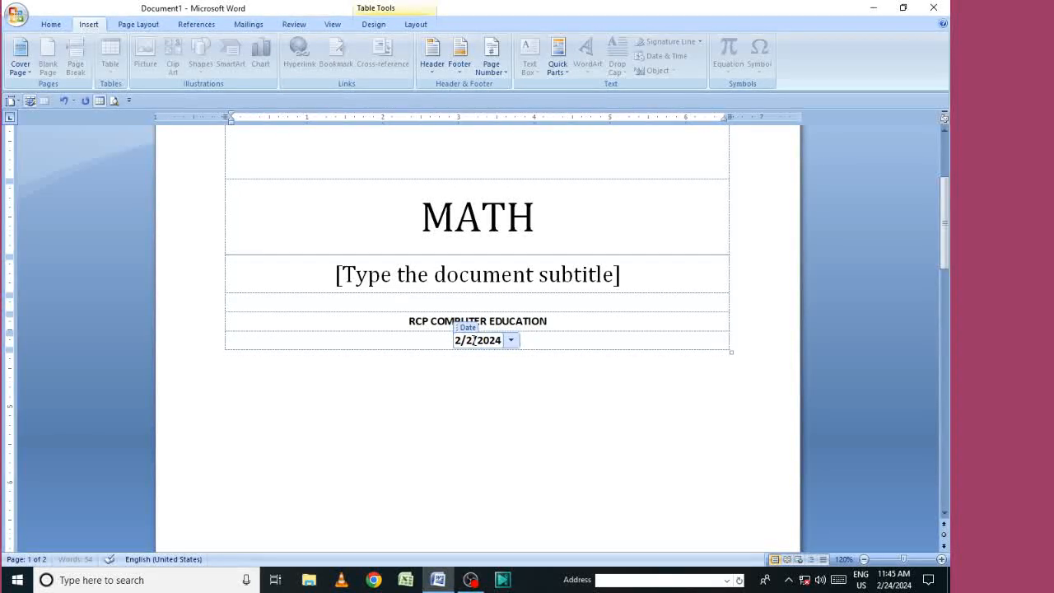
text(1)
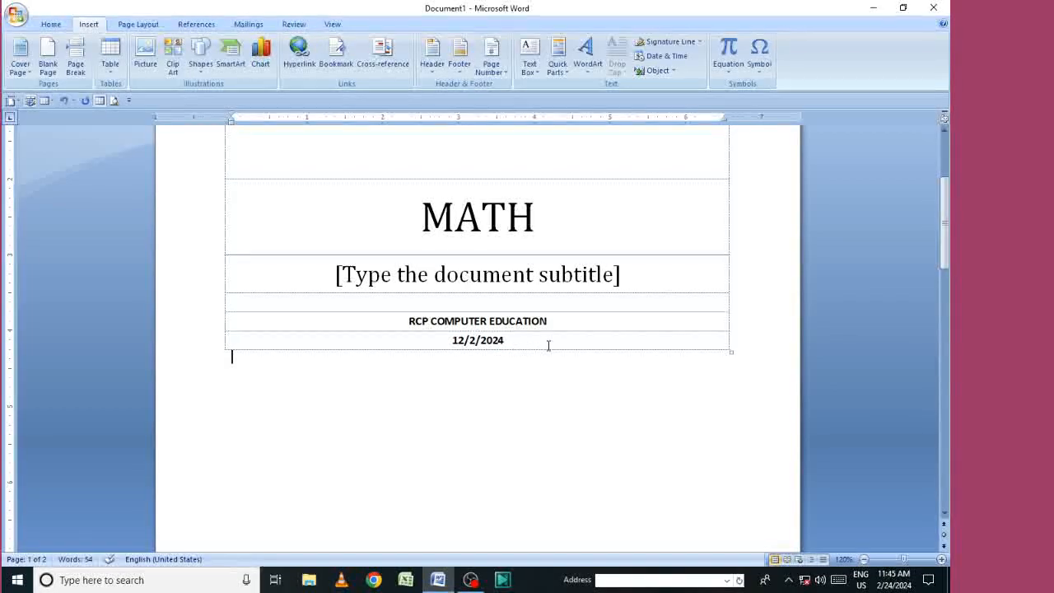
Switch the document's cover page to the built-in Austere design
scroll(528, 229, up, 5)
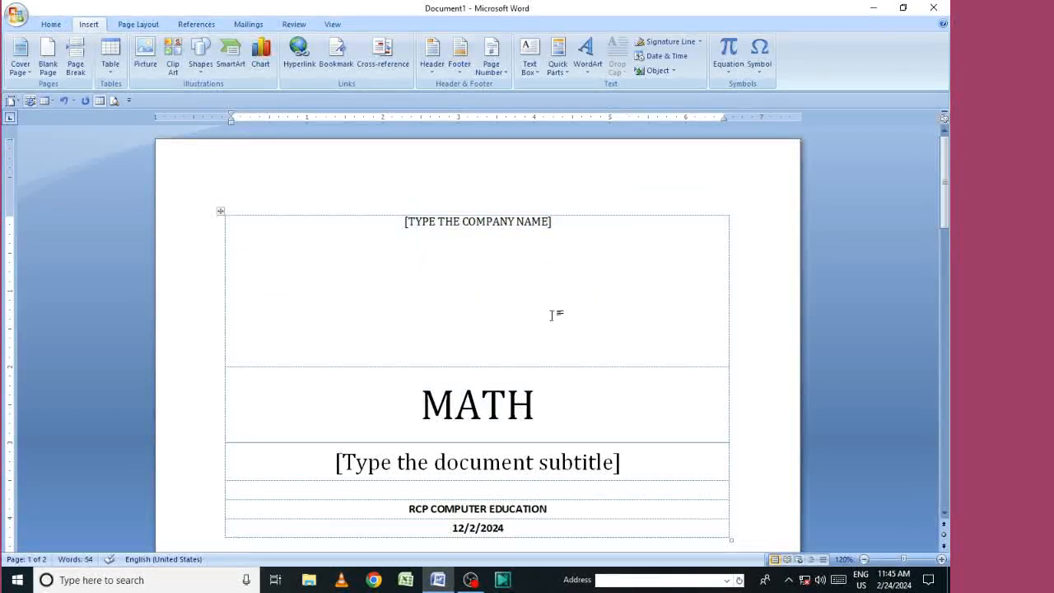
scroll(552, 349, down, 4)
scroll(530, 370, up, 3)
click(19, 72)
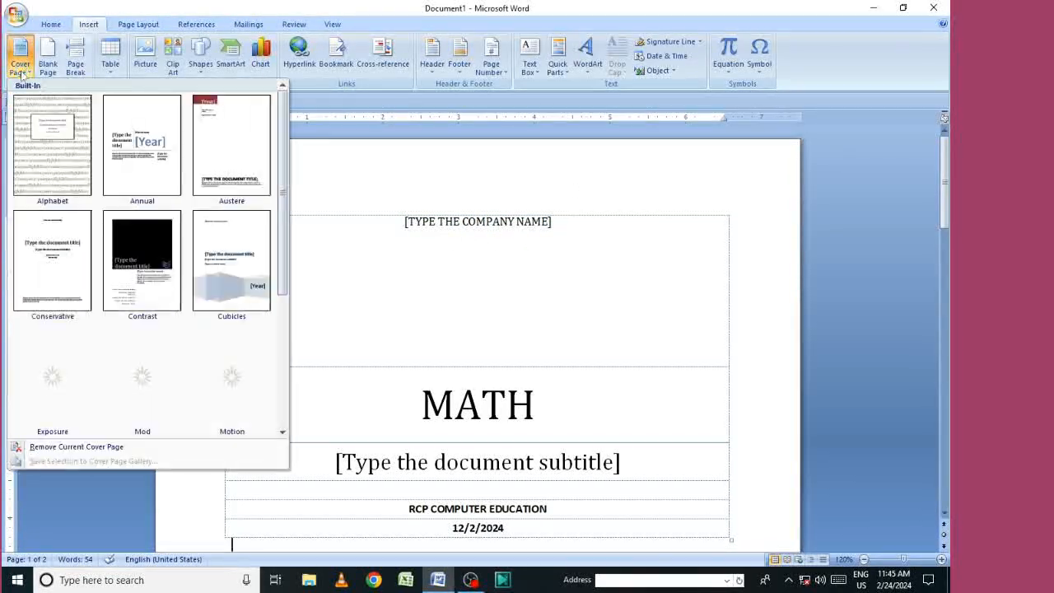
click(218, 145)
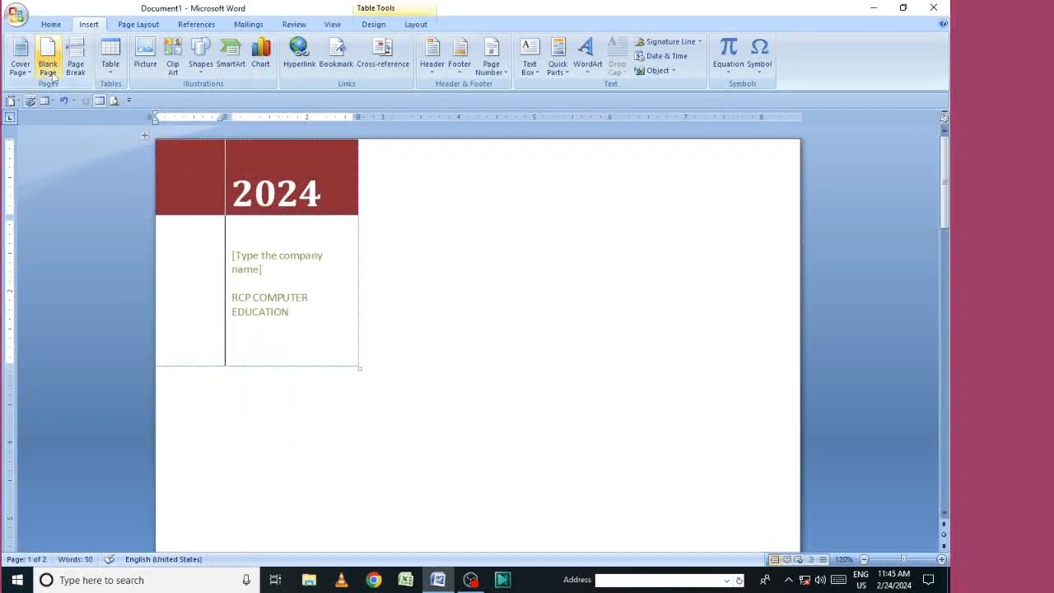
Replace the cover page with the Exposure design and look over its full layout
click(27, 73)
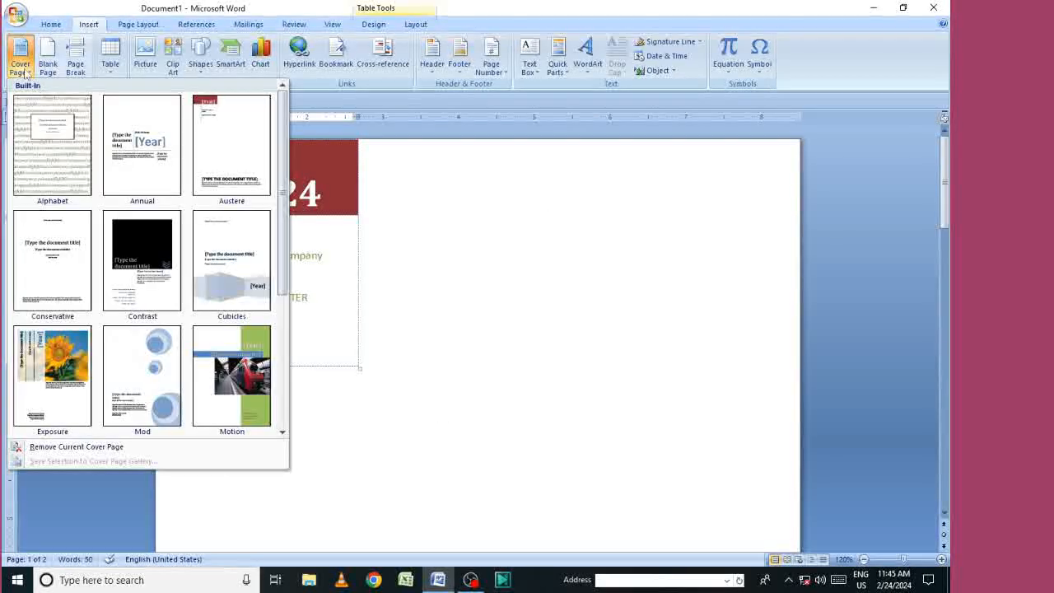
click(56, 375)
scroll(527, 307, down, 4)
scroll(496, 299, up, 4)
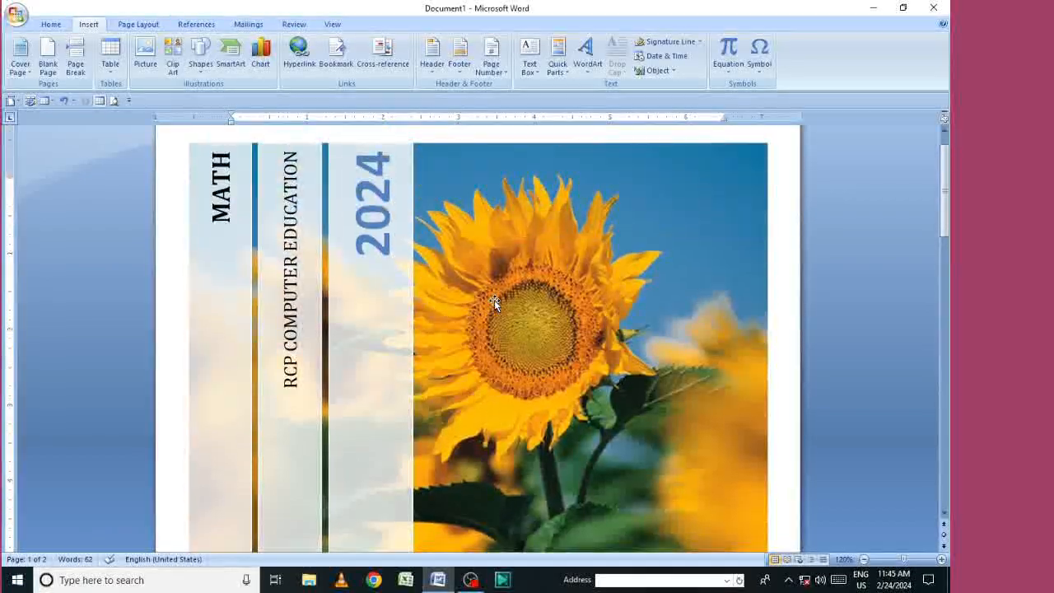
Change the cover page to the Mod design and review it from top to bottom
click(25, 71)
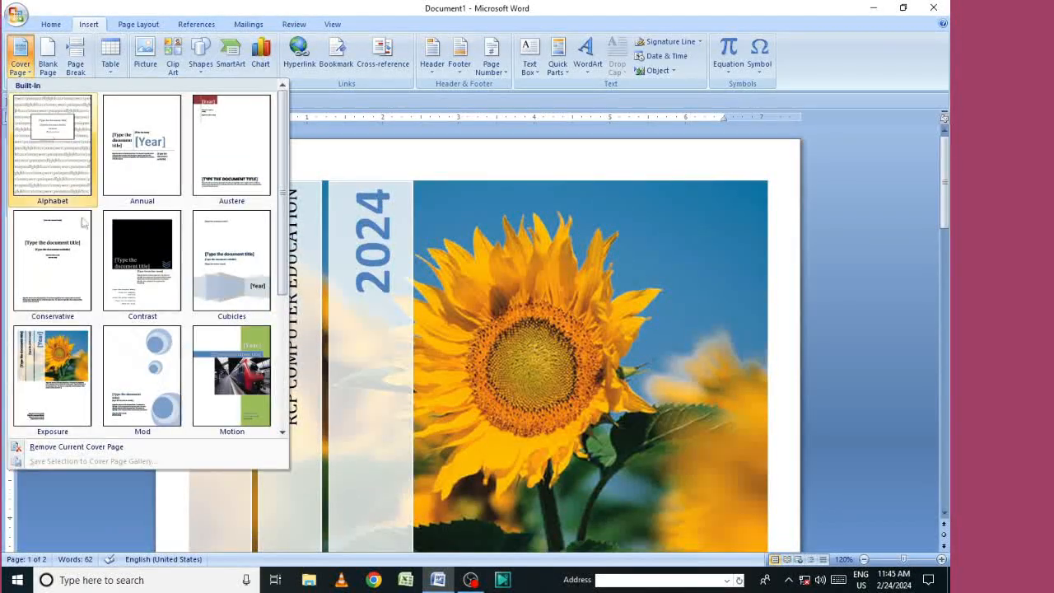
click(168, 388)
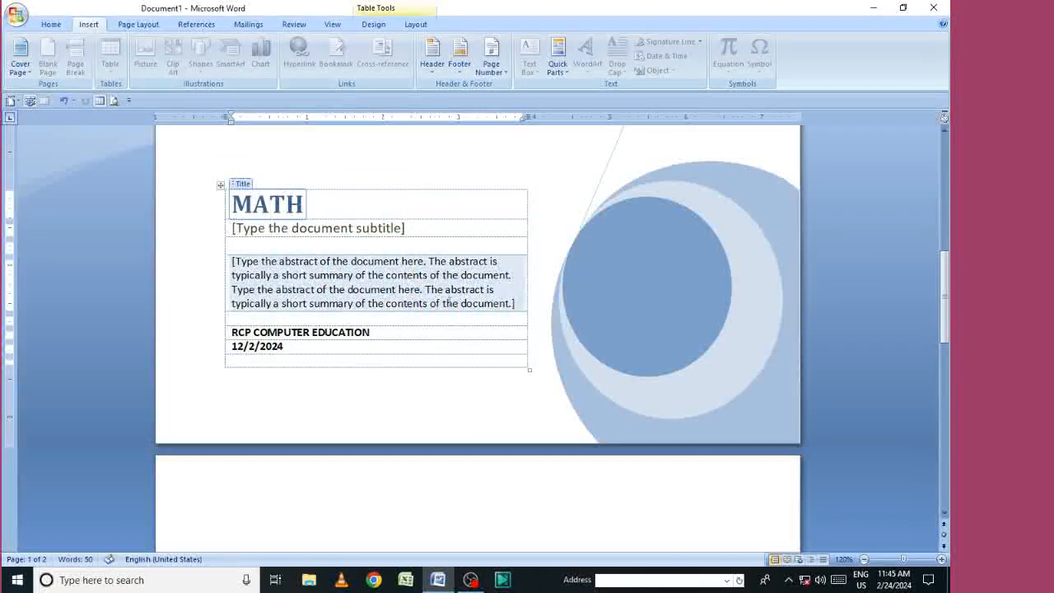
scroll(366, 266, up, 3)
scroll(494, 279, up, 5)
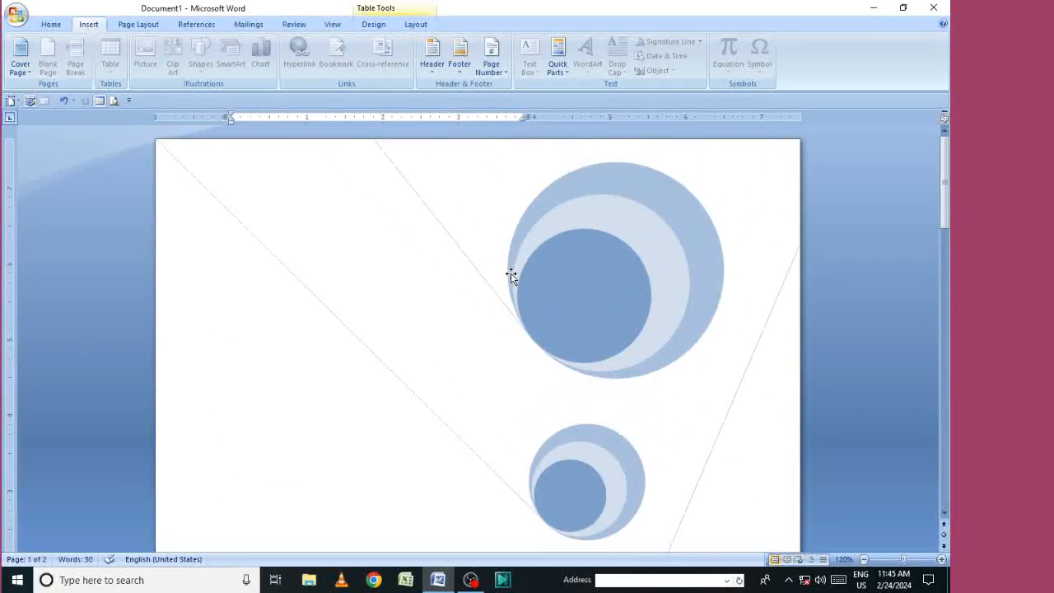
scroll(511, 276, down, 10)
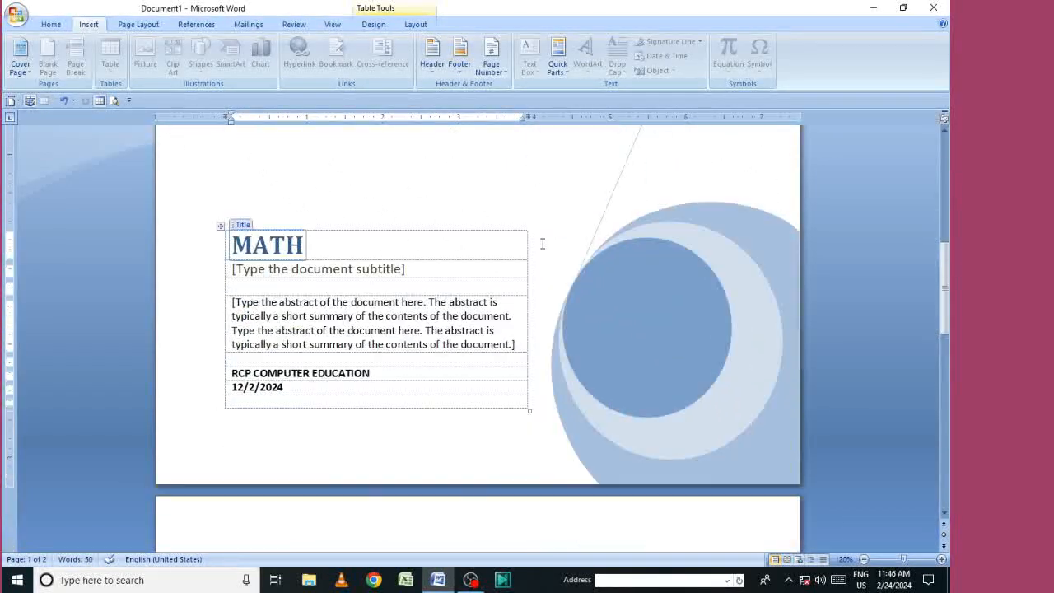
Cut the large circle group with its connecting line from the upper part of the Mod cover page
click(663, 275)
scroll(516, 246, up, 3)
scroll(592, 219, up, 4)
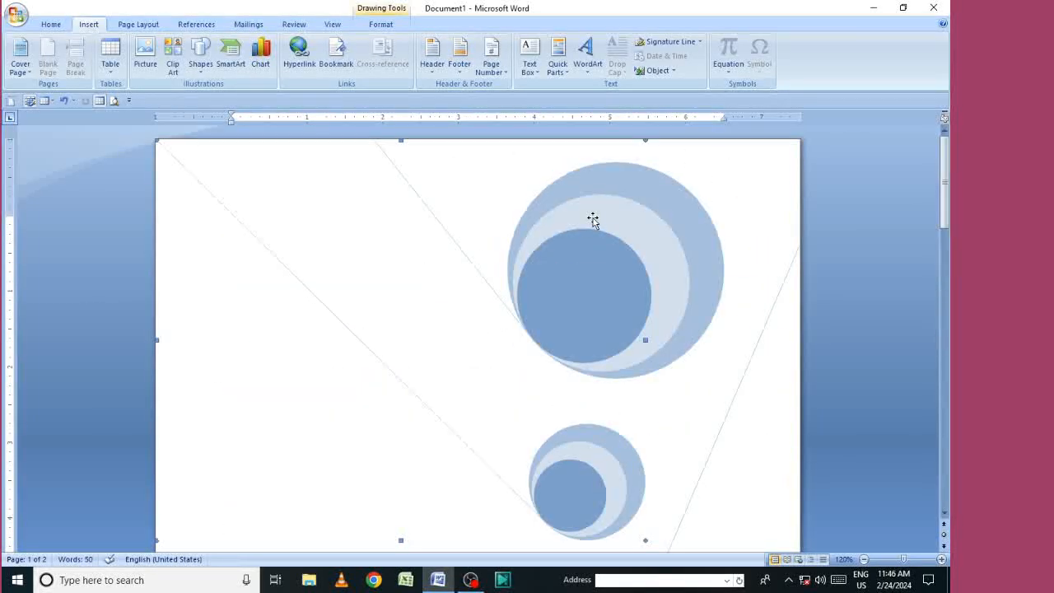
right_click(622, 250)
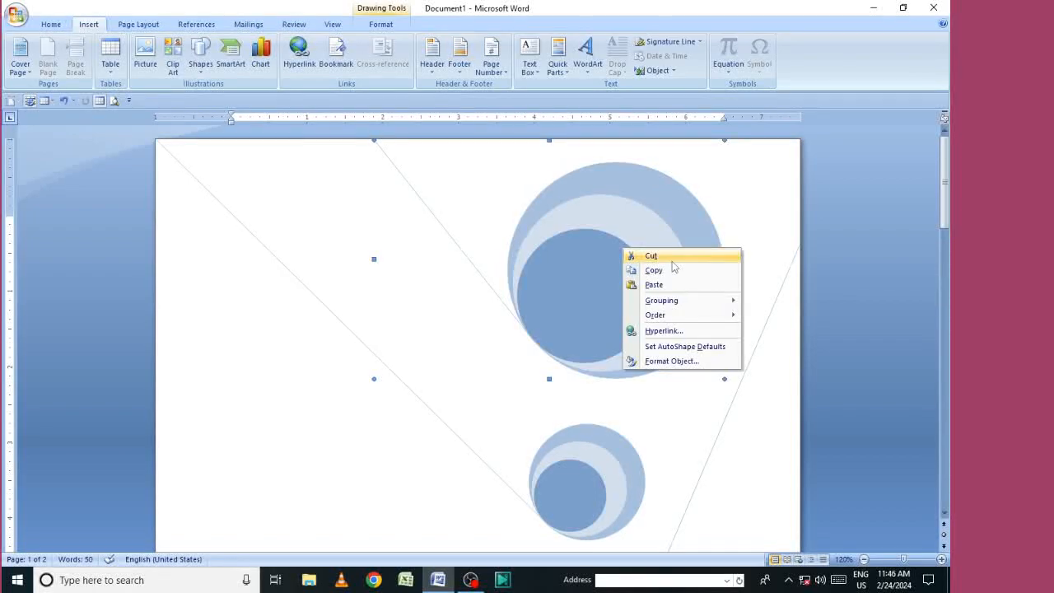
click(663, 256)
scroll(483, 252, down, 2)
scroll(486, 255, down, 2)
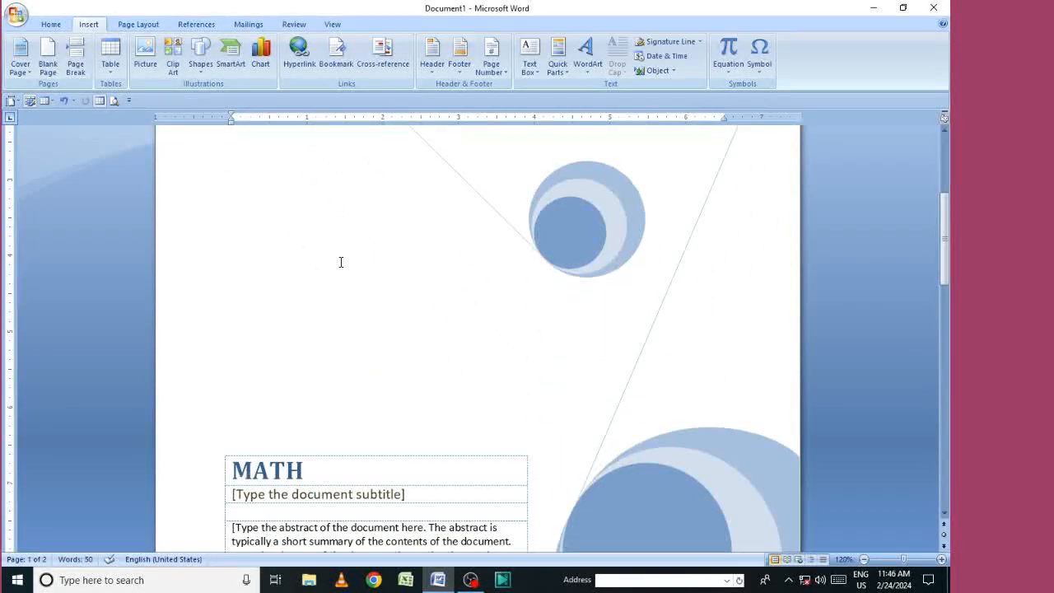
scroll(341, 262, down, 2)
click(29, 70)
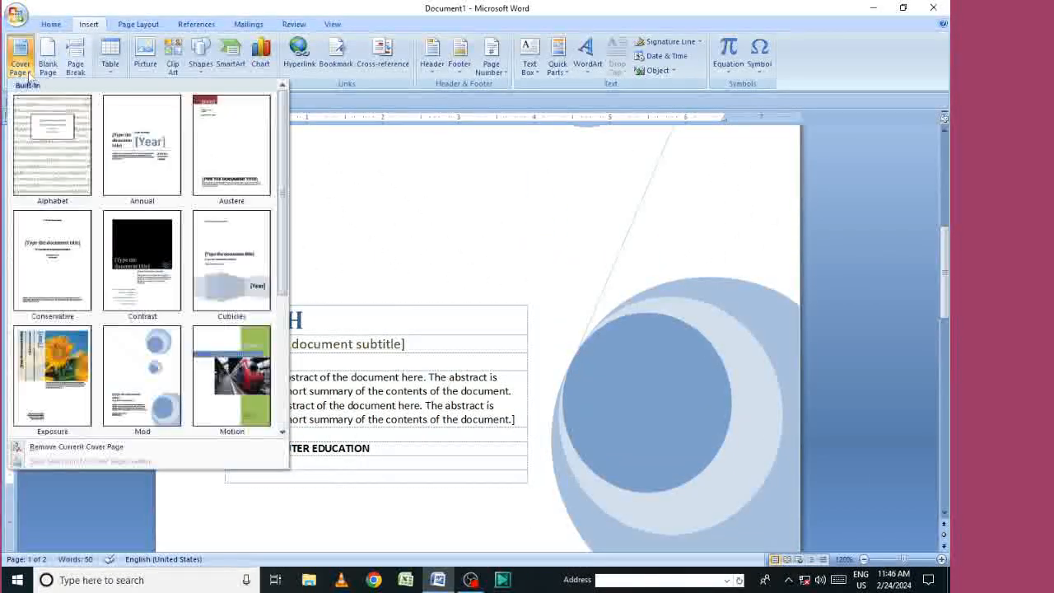
scroll(140, 329, down, 2)
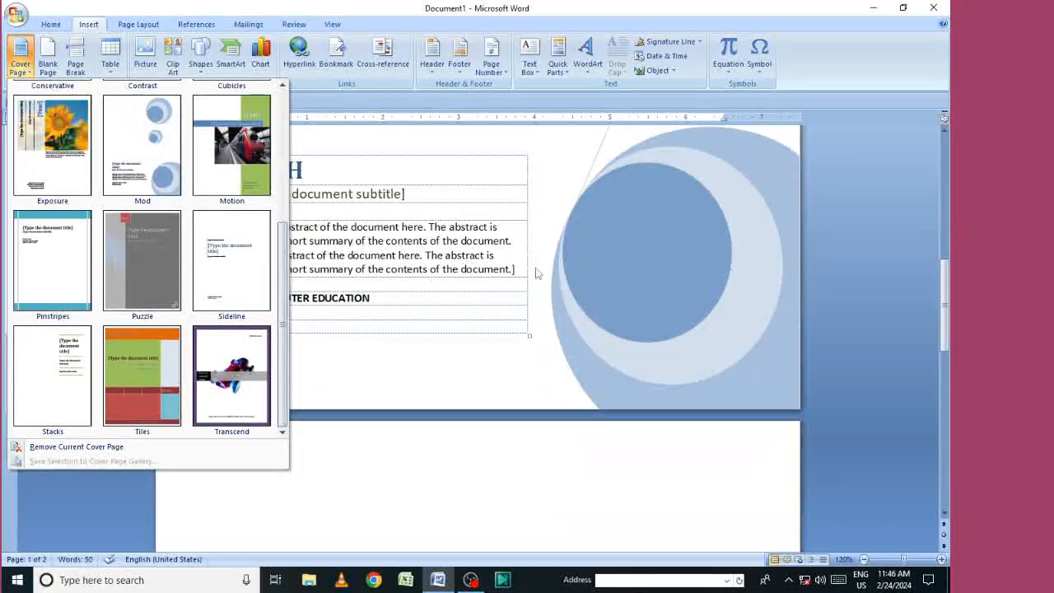
click(470, 217)
Undo the cover page edits and design changes back to an empty document
key(ctrl+z)
key(ctrl+z)
key(ctrl+z)
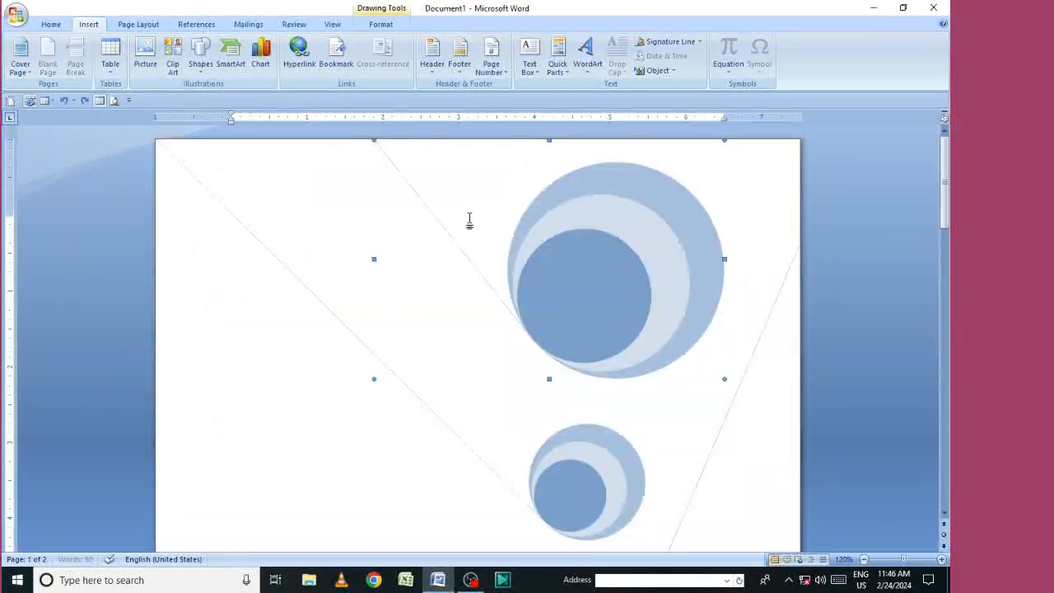
key(ctrl+z)
key(ctrl+z)
key(ctrl+z)
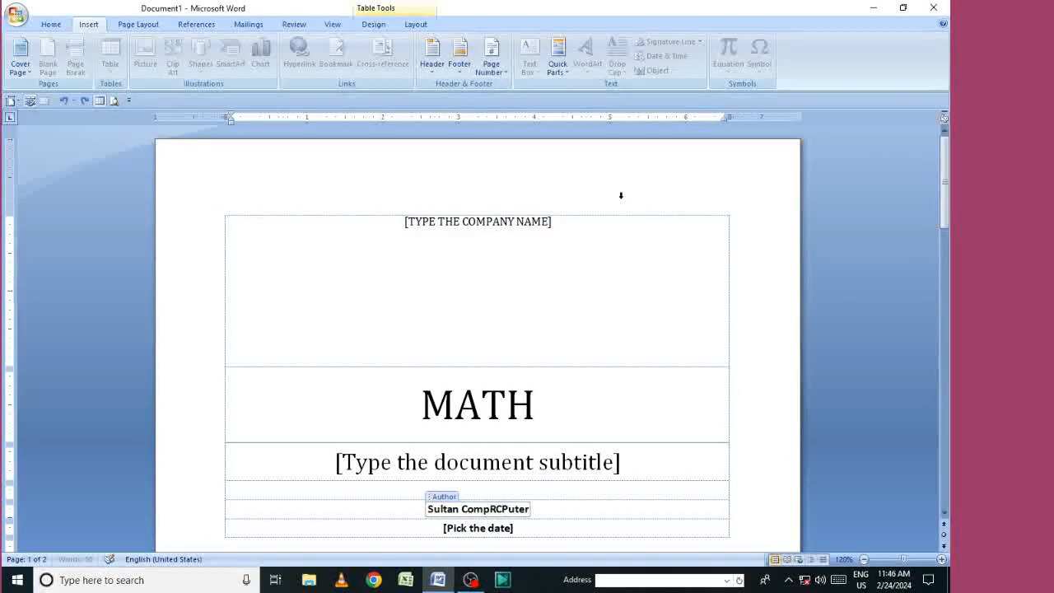
key(ctrl+z)
key(ctrl+z)
key(ctrl+z)
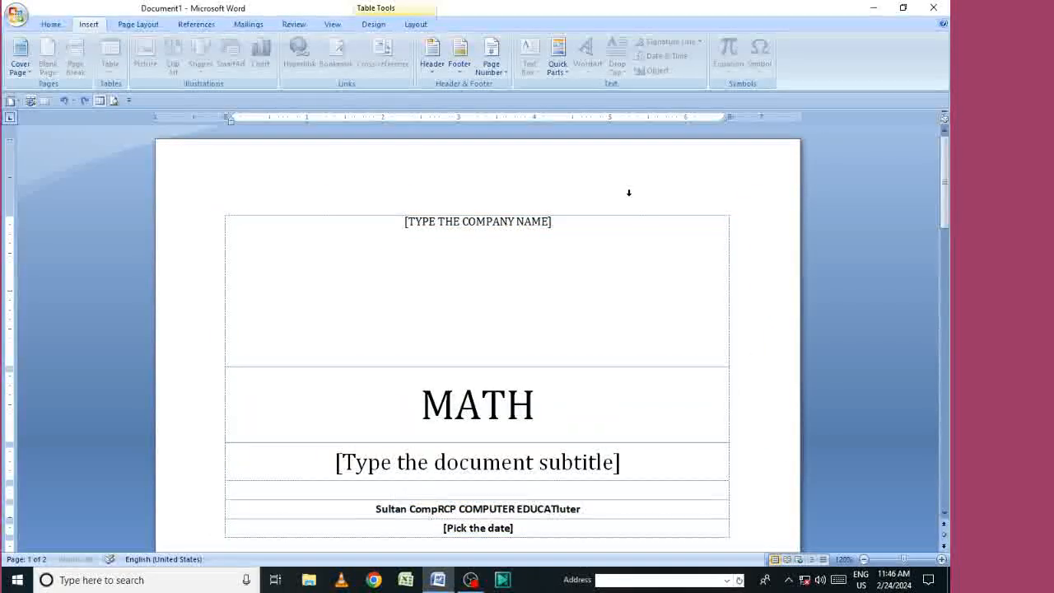
Insert the built-in Cubicles cover page and look over its full layout
click(19, 66)
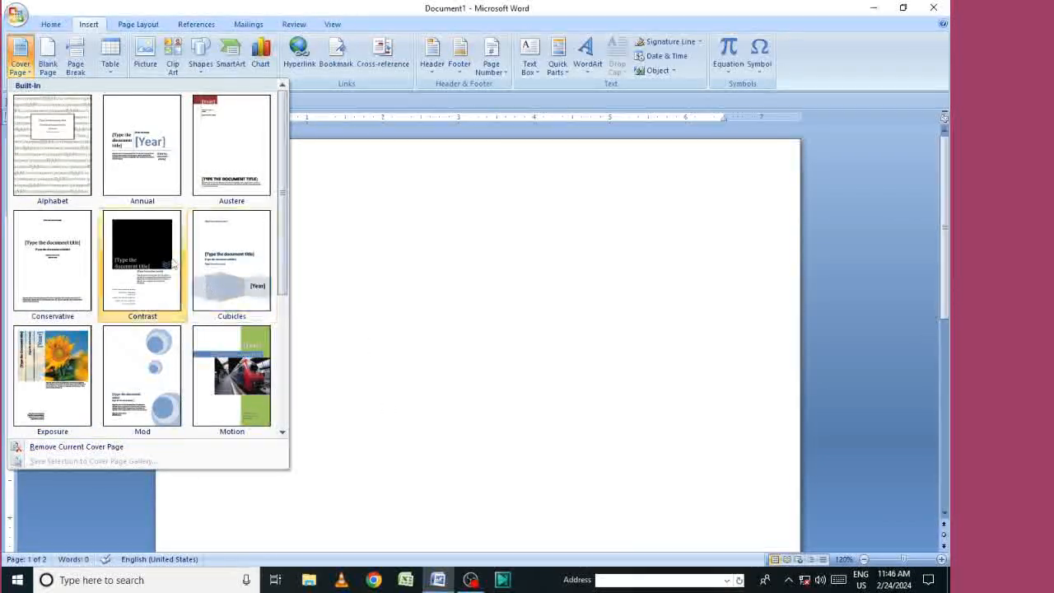
click(231, 263)
scroll(454, 313, down, 4)
scroll(459, 324, down, 3)
scroll(489, 324, up, 5)
scroll(511, 321, down, 7)
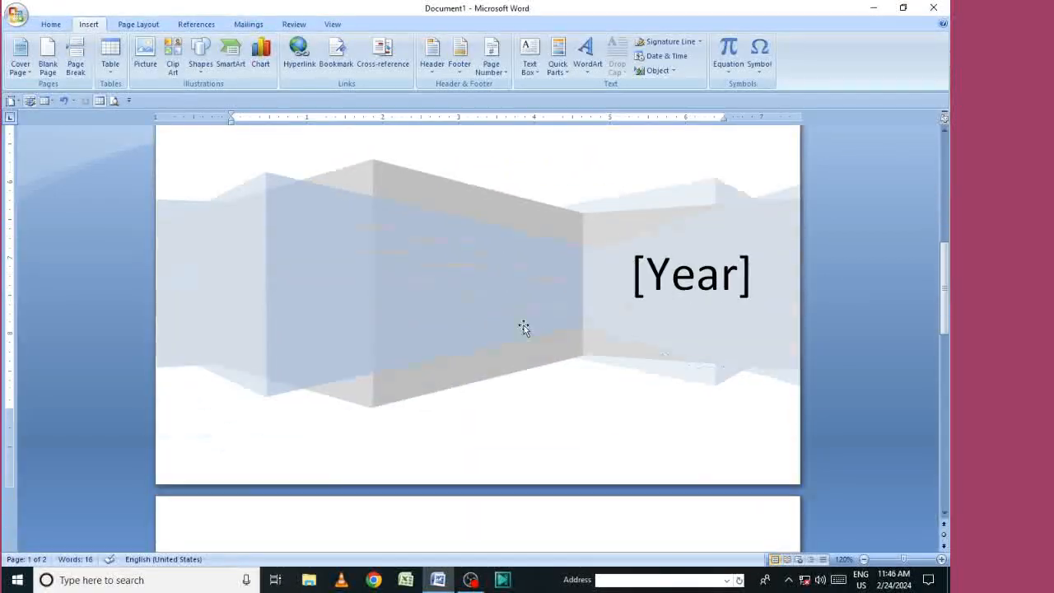
scroll(576, 305, up, 7)
Set the year on the Cubicles cover page to 24 and review the page from top to bottom
click(677, 272)
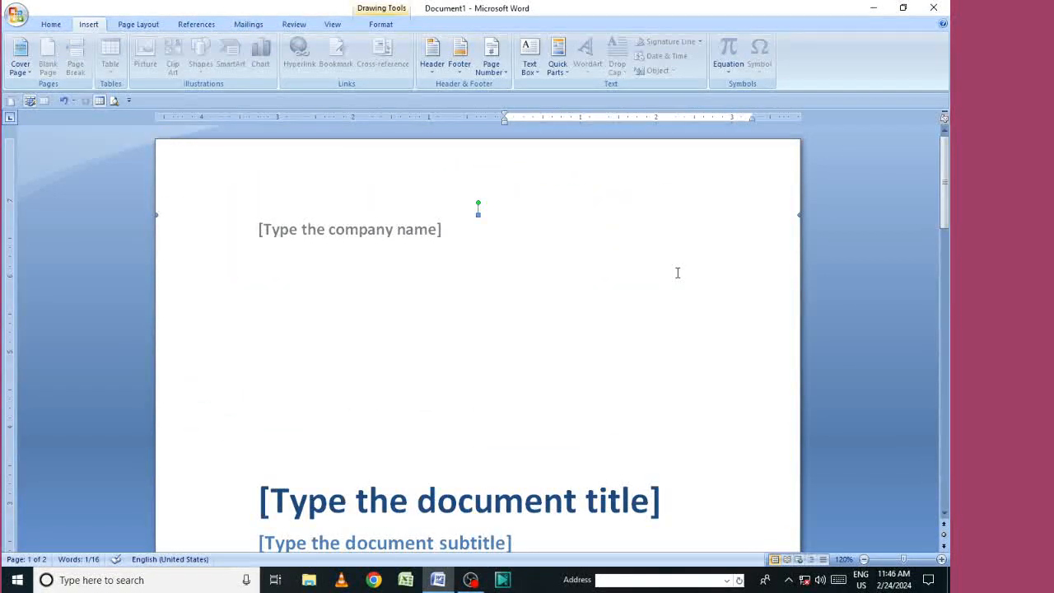
scroll(677, 272, down, 7)
click(647, 361)
text(2024)
key(ctrl+Home)
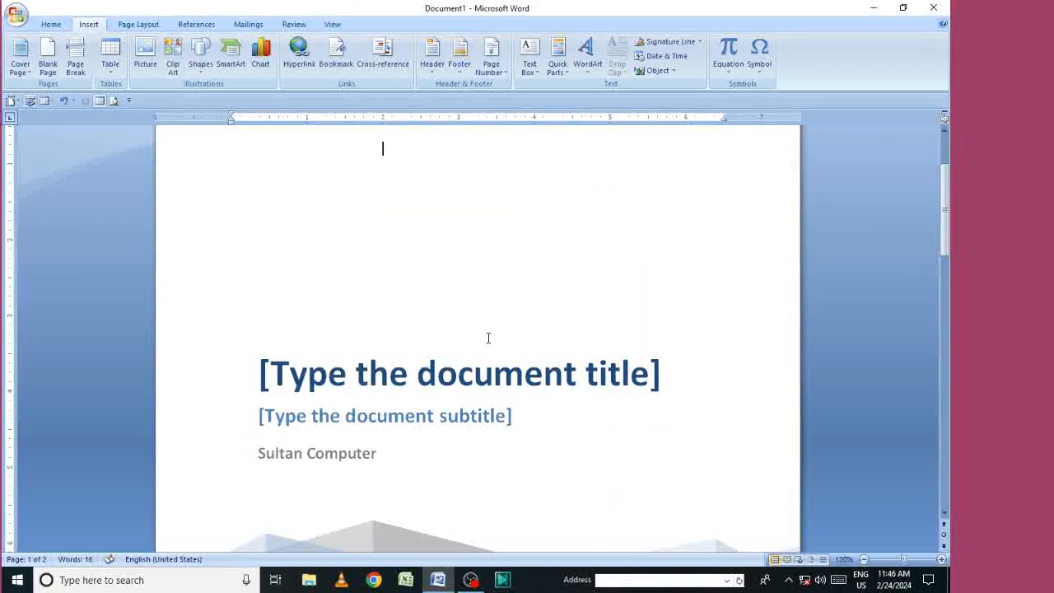
scroll(449, 379, down, 2)
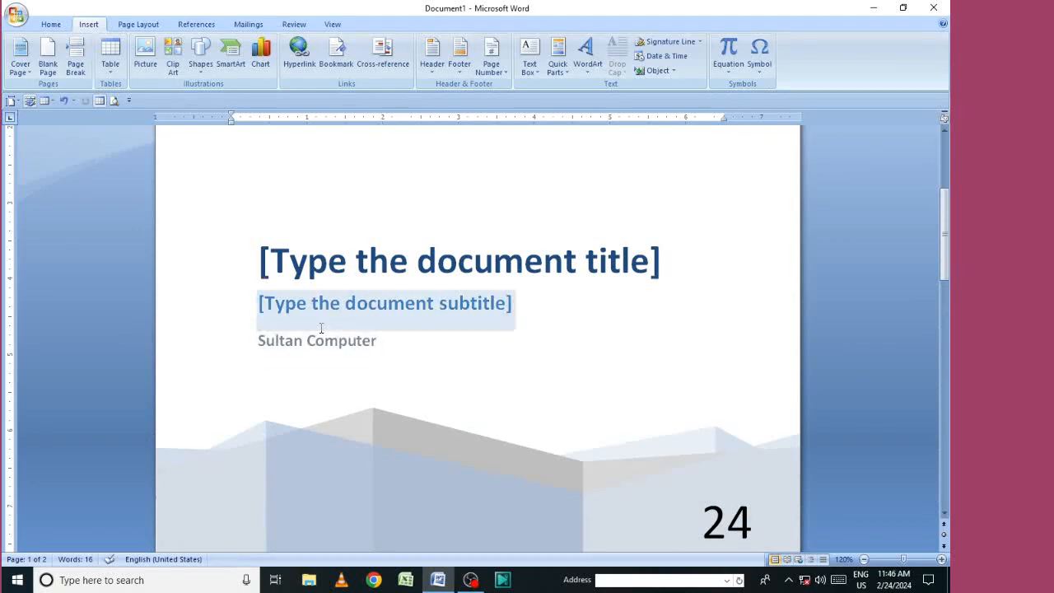
scroll(515, 285, down, 3)
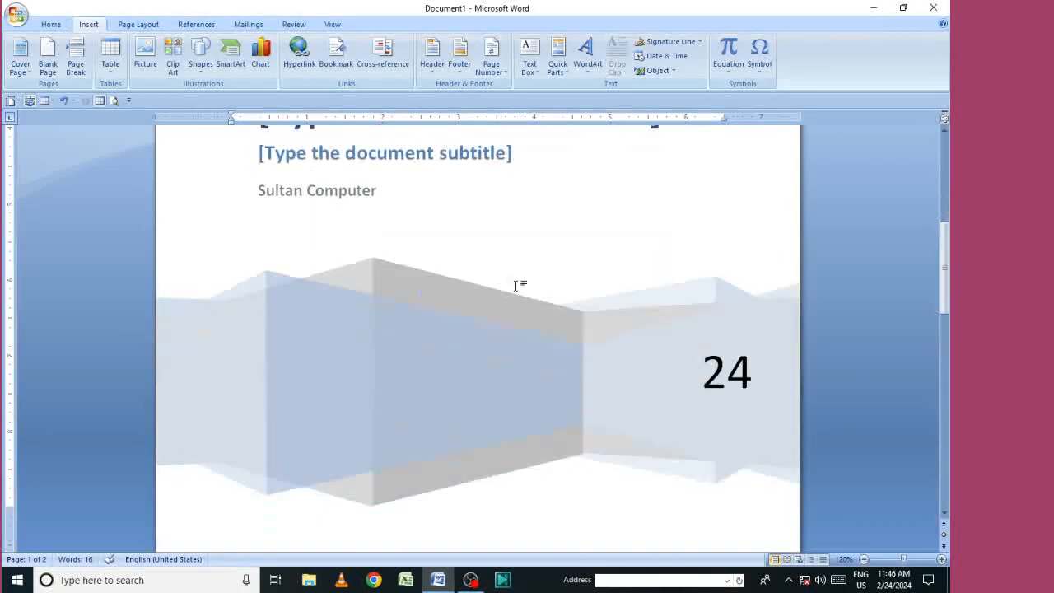
scroll(515, 285, down, 3)
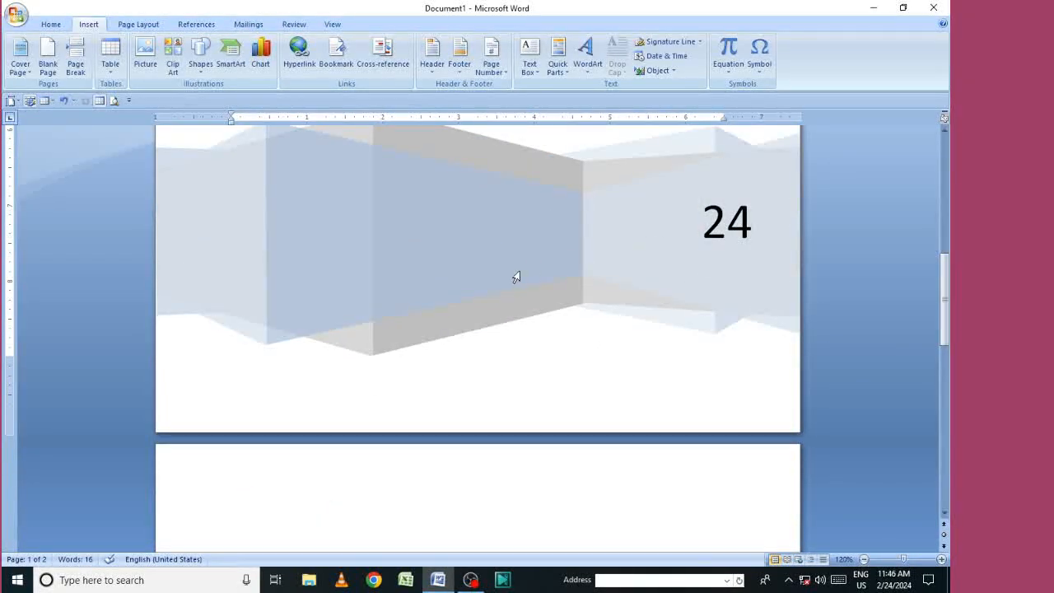
scroll(515, 277, up, 9)
scroll(427, 250, up, 2)
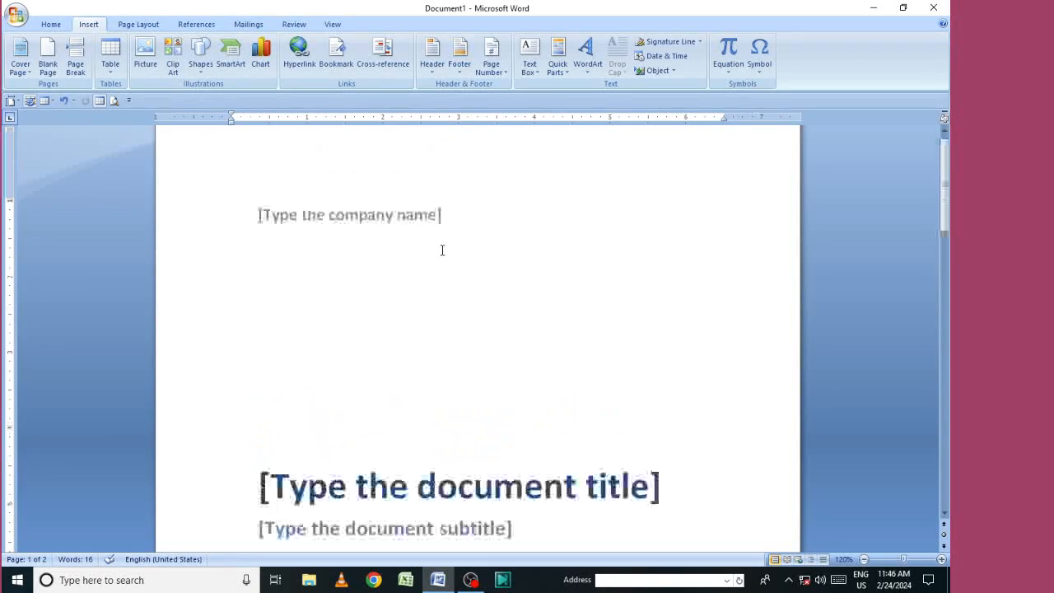
scroll(182, 268, down, 2)
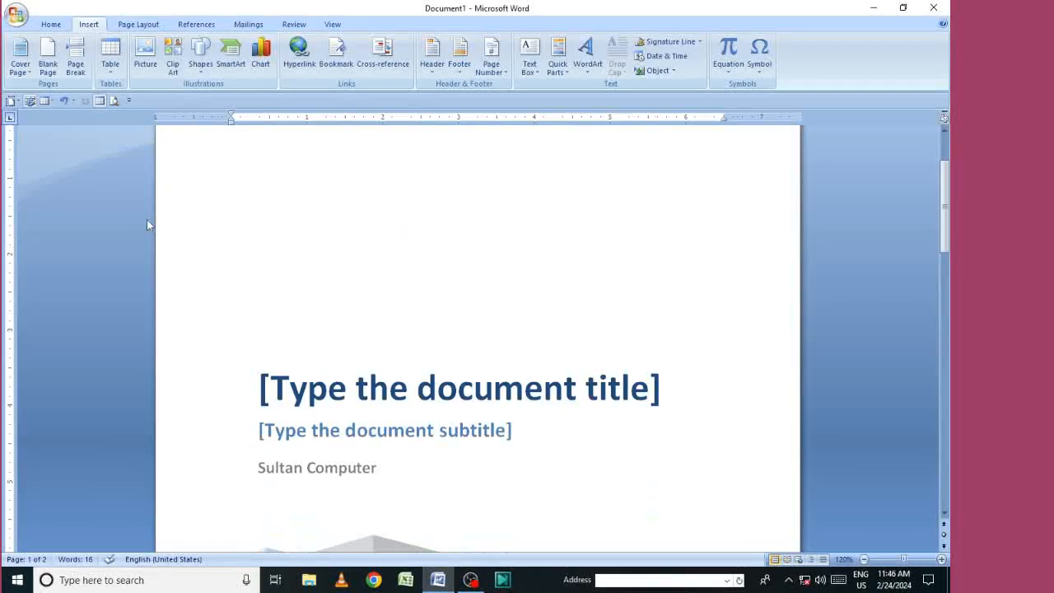
Remove the current cover page and check the save option in the cover page gallery with nothing selected
click(19, 60)
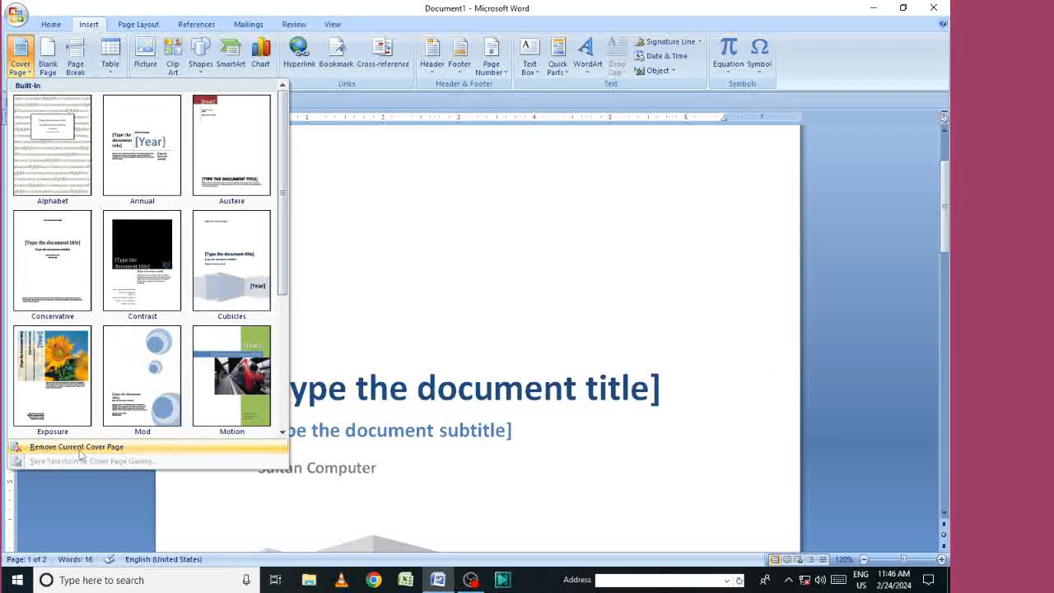
click(104, 449)
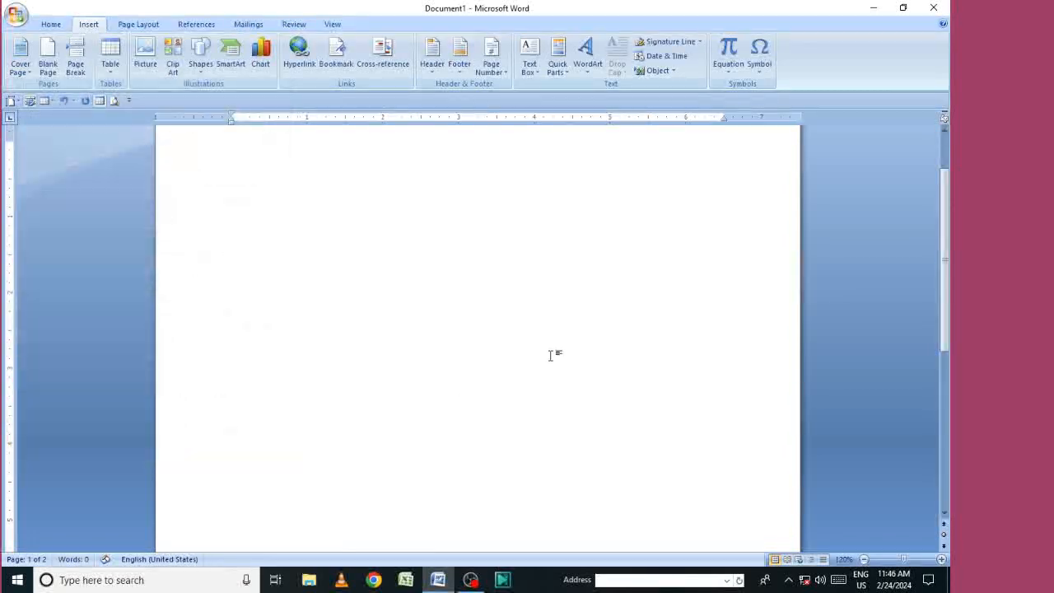
scroll(568, 288, down, 3)
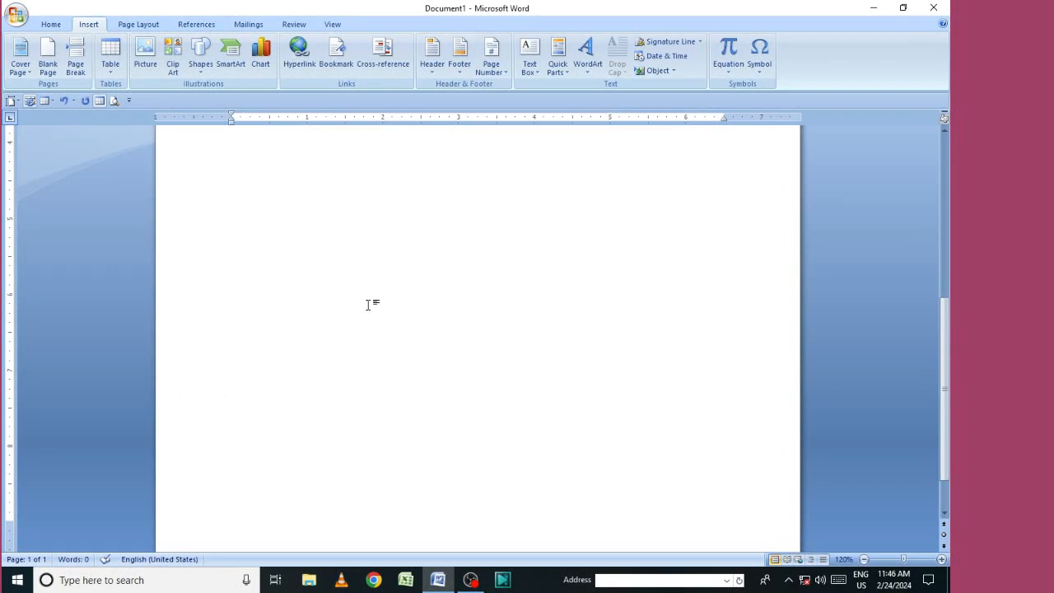
scroll(4, 188, up, 3)
click(25, 76)
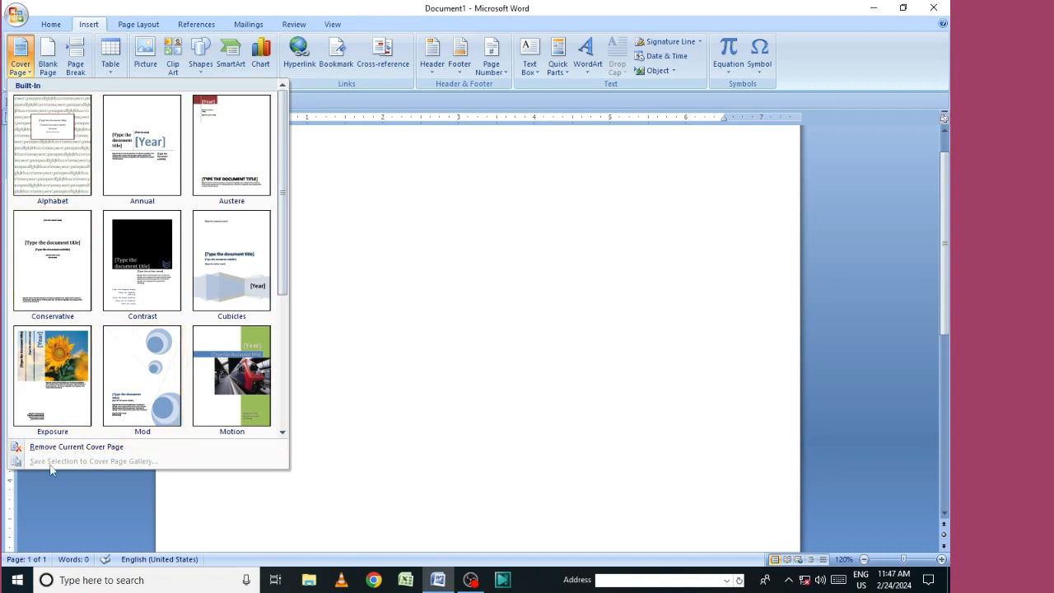
click(498, 328)
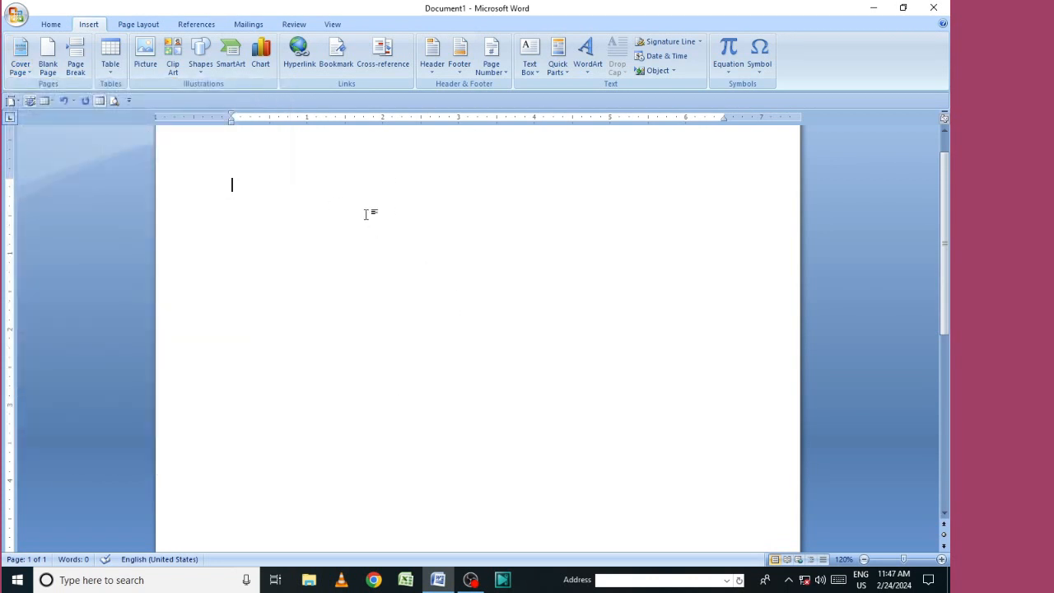
Draw a large rectangle in the upper part of the blank page and apply a solid teal shape style
click(202, 55)
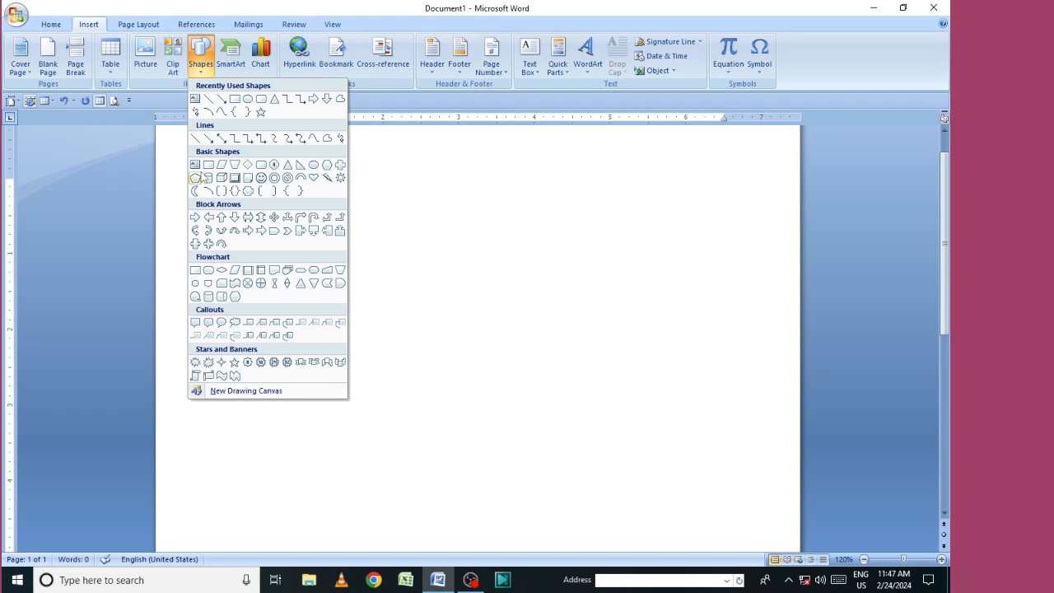
click(209, 164)
drag(329, 185, 674, 474)
click(367, 55)
click(736, 153)
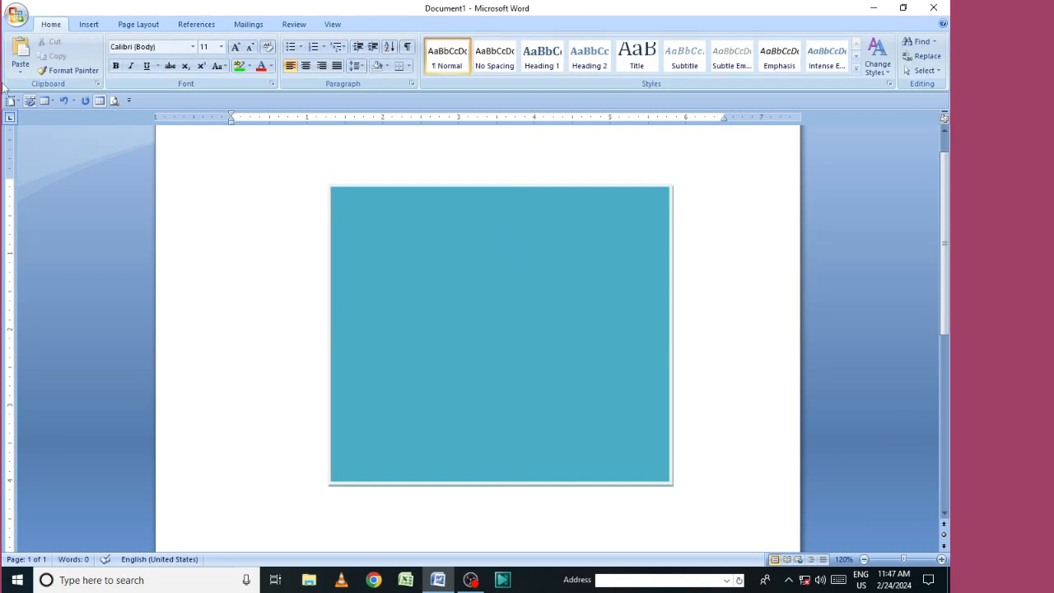
Check the cover page gallery's save option with the teal rectangle selected, and cut the rectangle from the page
click(465, 221)
click(89, 25)
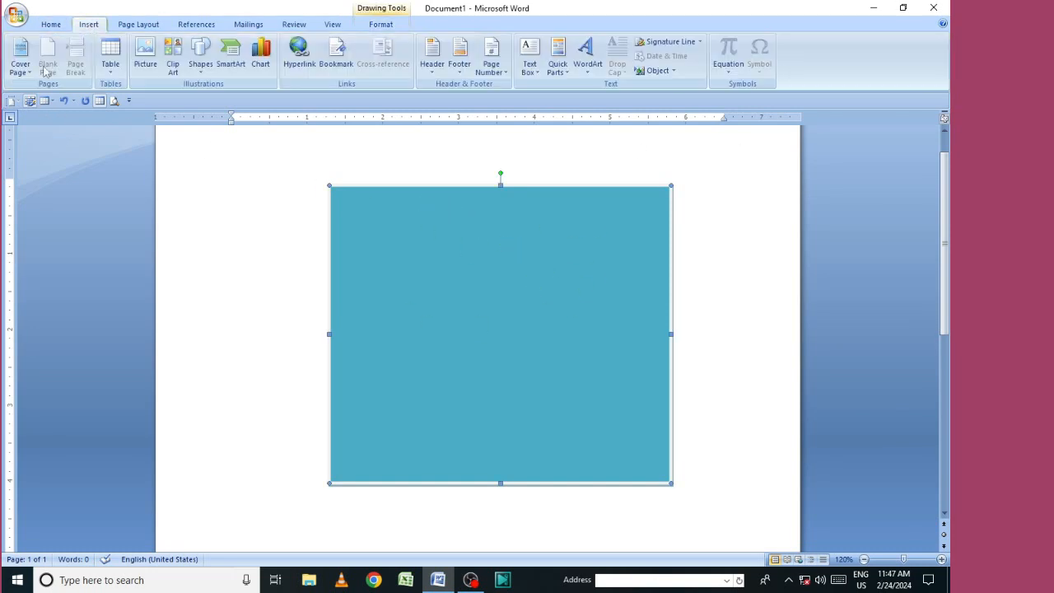
click(28, 72)
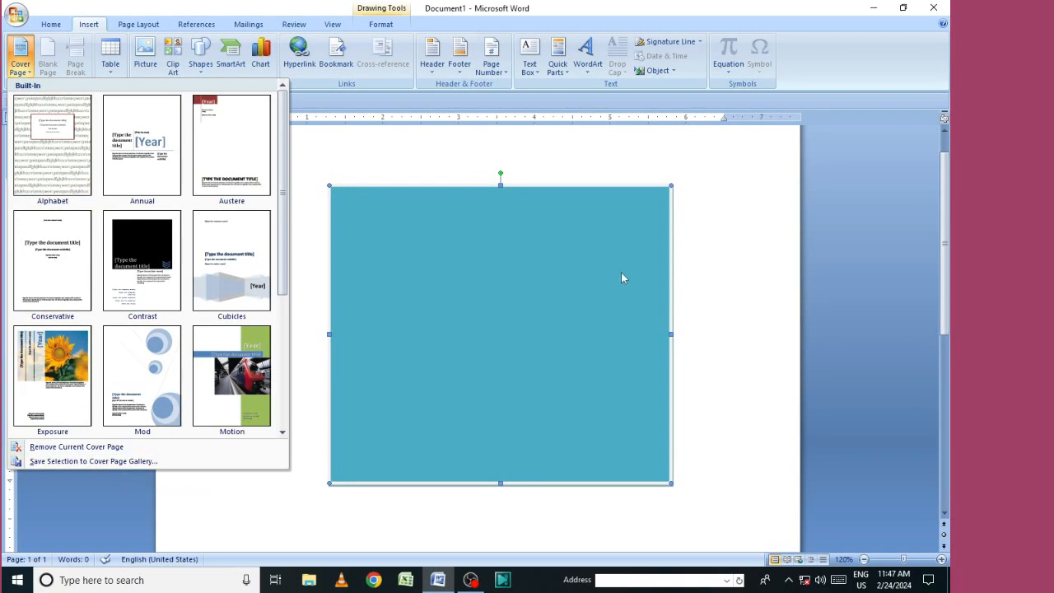
right_click(551, 282)
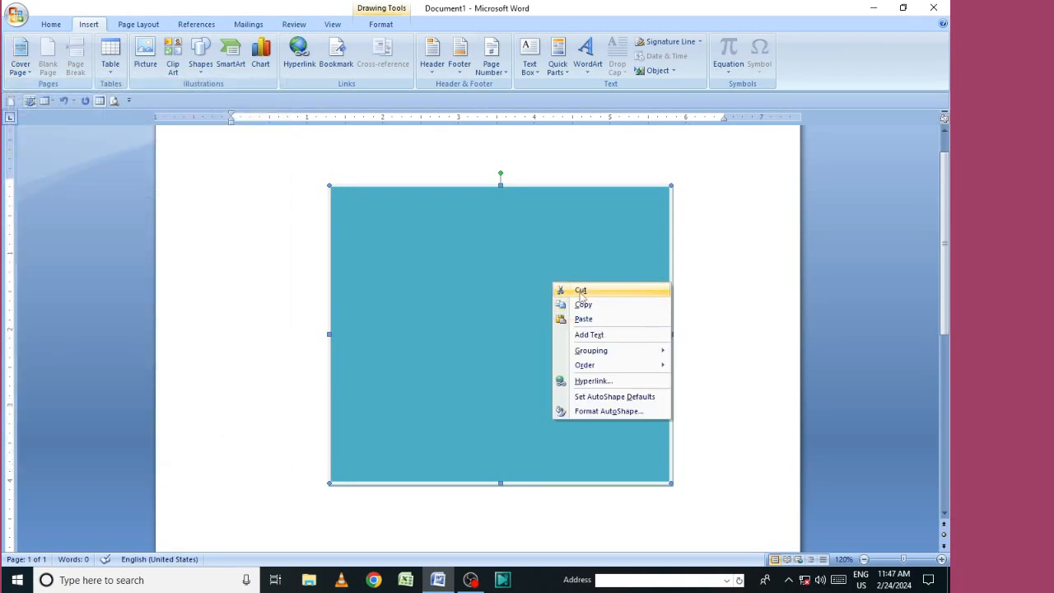
click(581, 292)
Insert the picture file 14 from the Pictures folder into the blank page
click(145, 56)
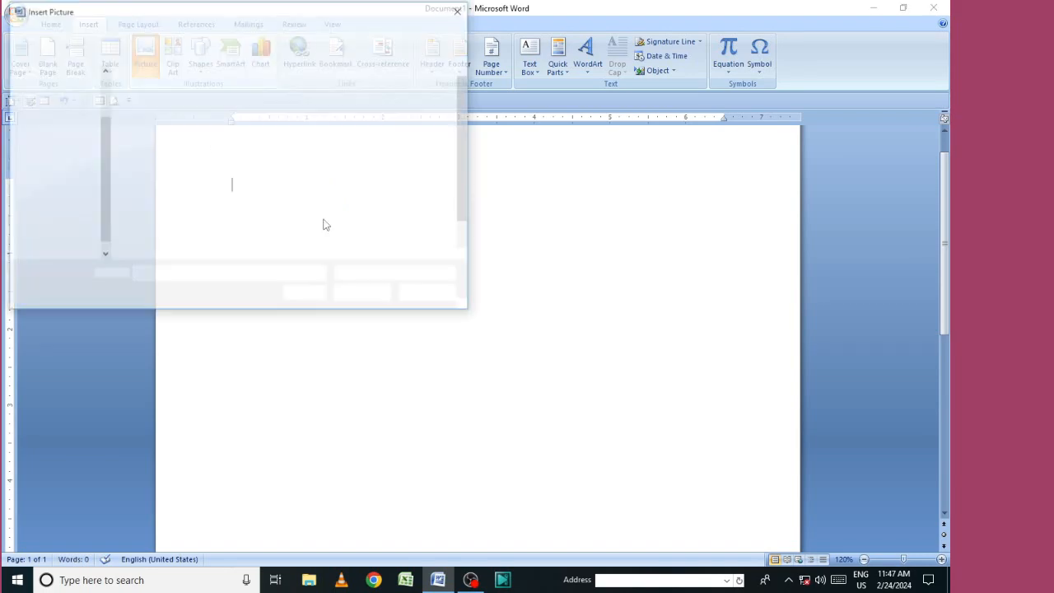
scroll(294, 244, down, 1)
click(414, 152)
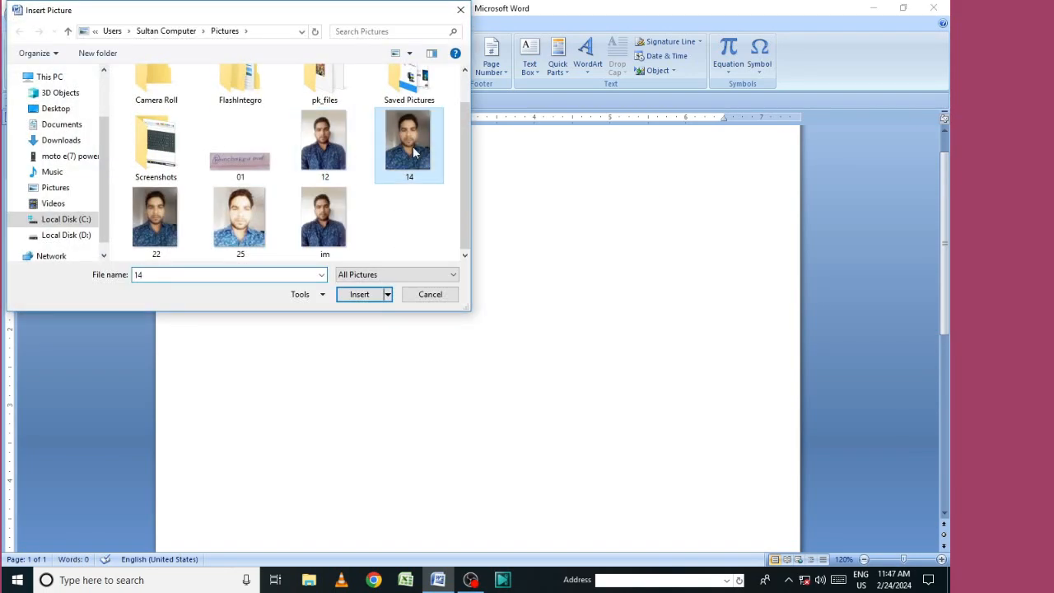
click(360, 295)
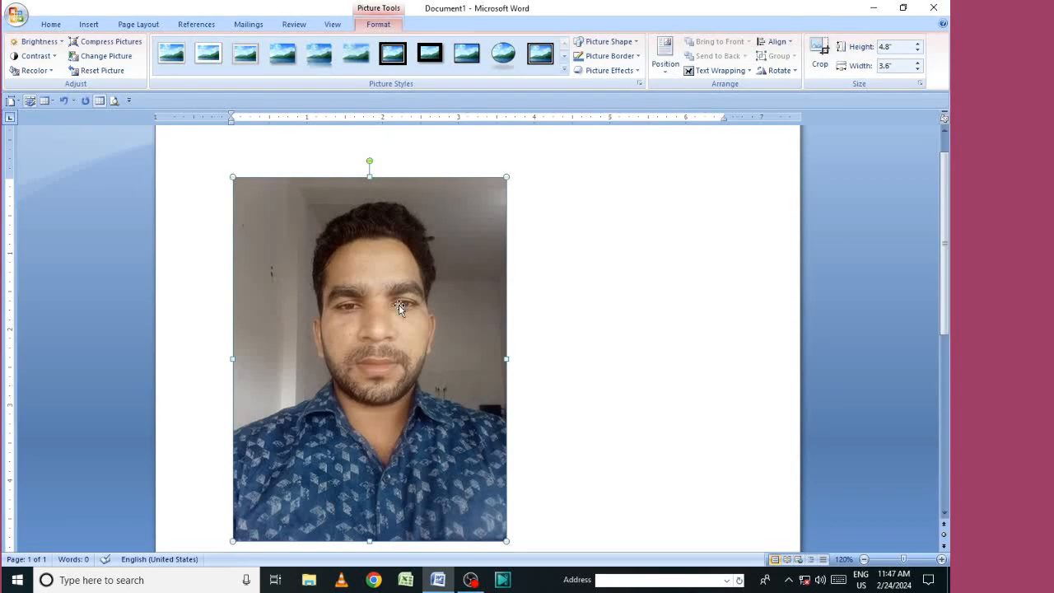
click(698, 289)
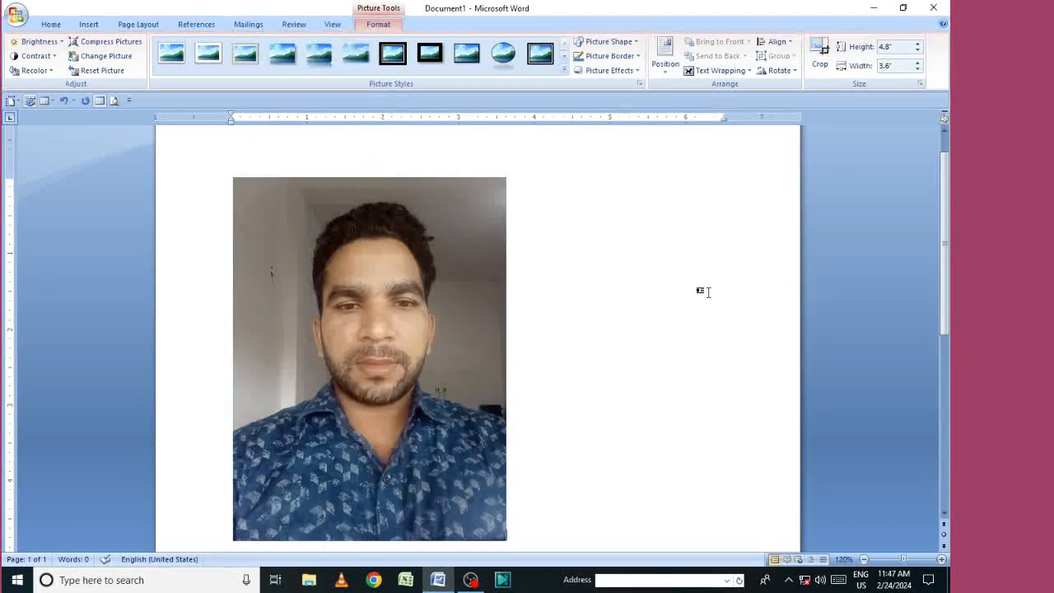
Save the inserted picture to the cover page gallery as a building block named RCP COMPUTER in the General category
click(375, 298)
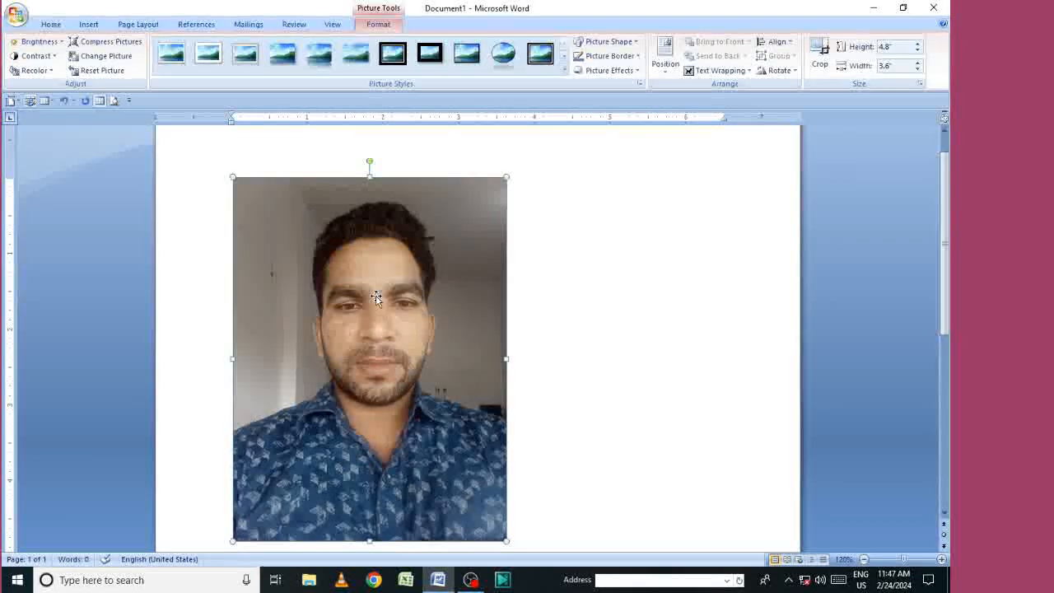
click(90, 24)
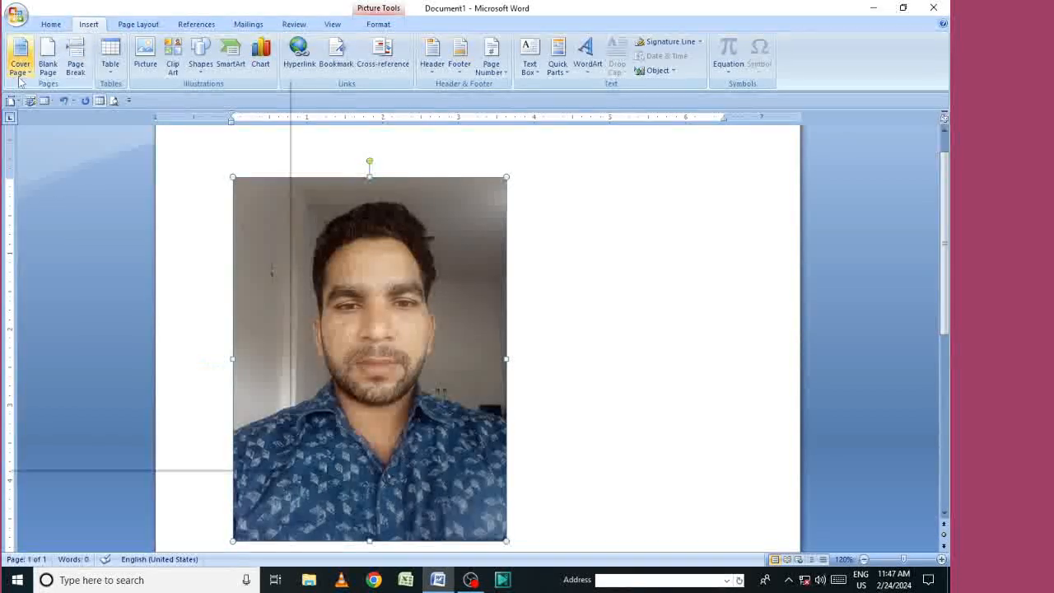
click(20, 57)
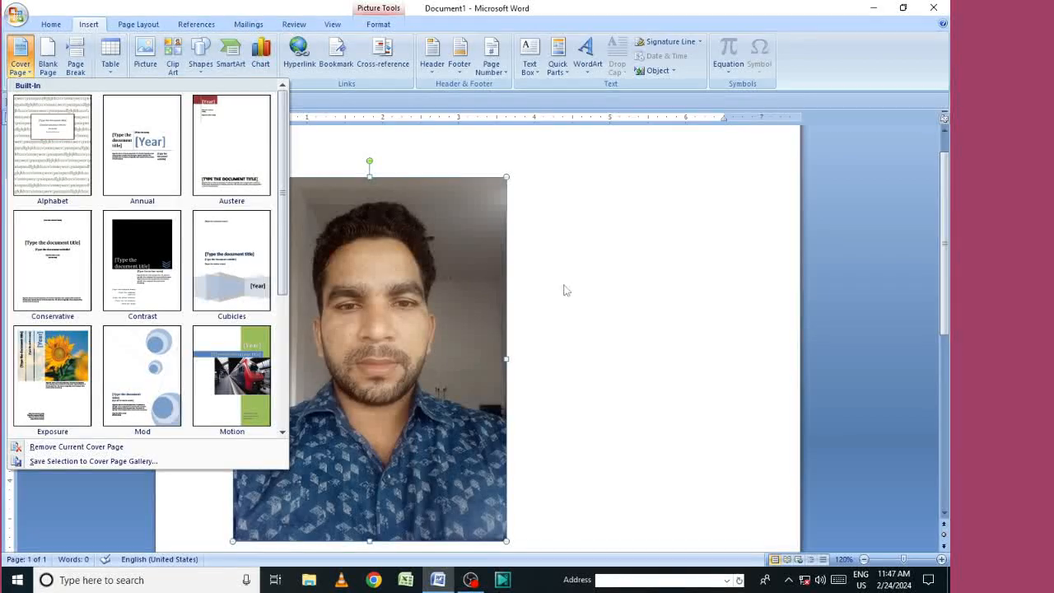
scroll(238, 338, down, 2)
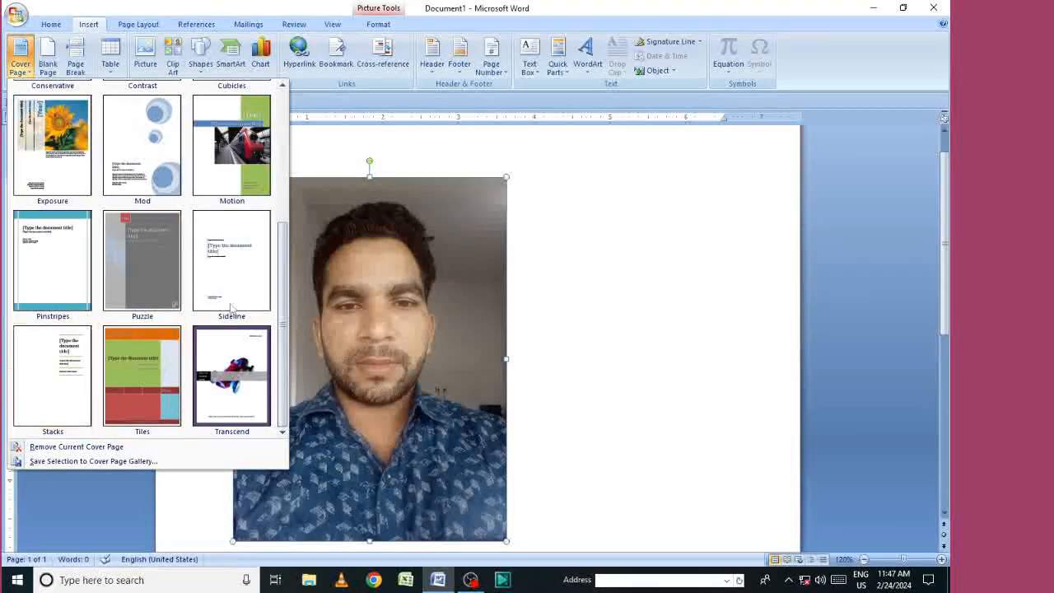
click(107, 462)
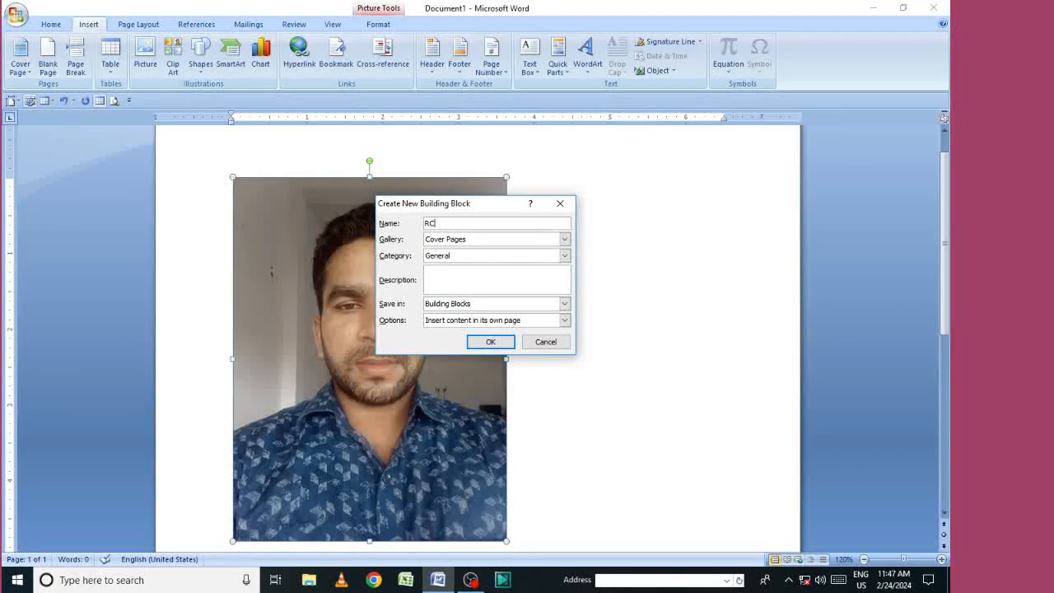
text(COMPUTER)
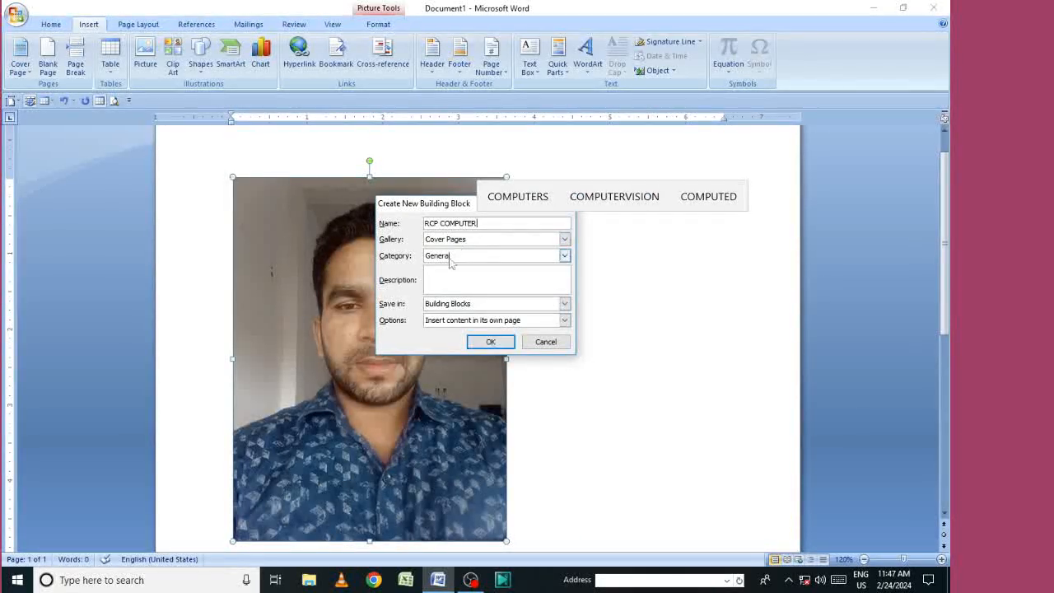
click(490, 344)
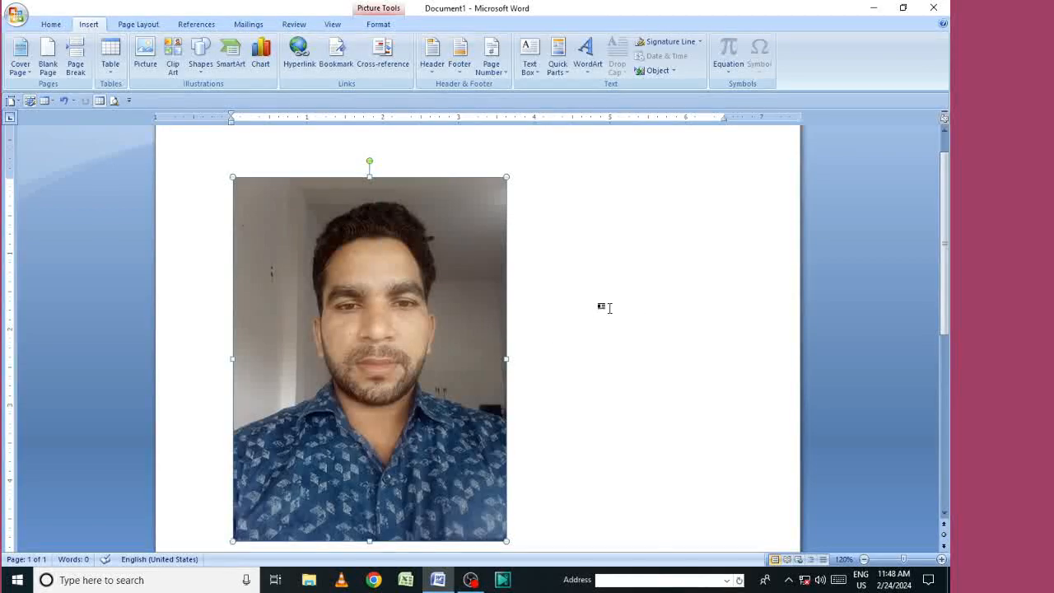
Deselect the picture and locate the RCP COMPUTER design under General in the cover page gallery
click(601, 302)
click(20, 59)
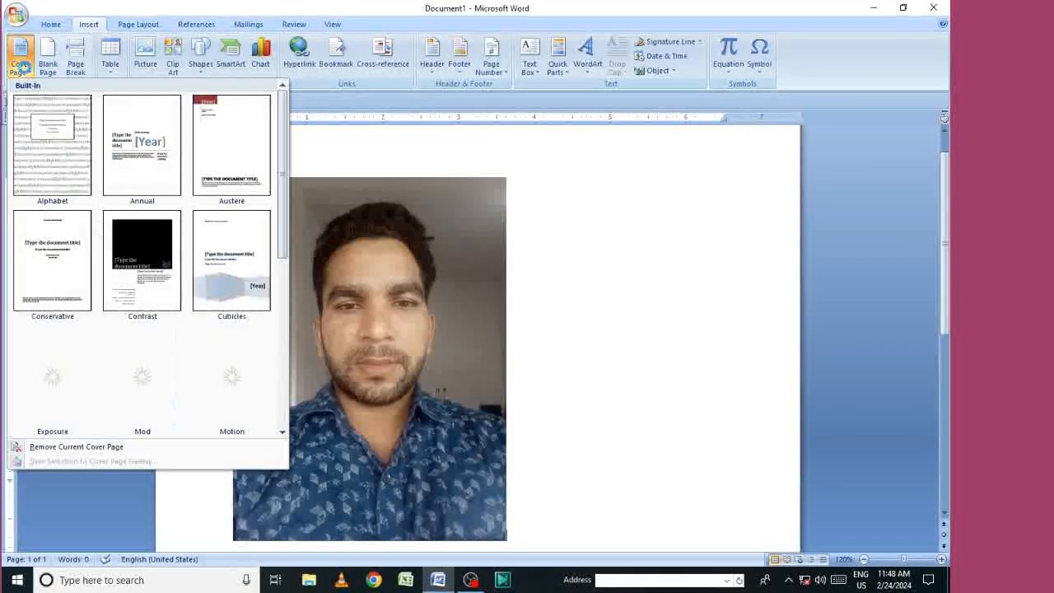
scroll(115, 344, down, 5)
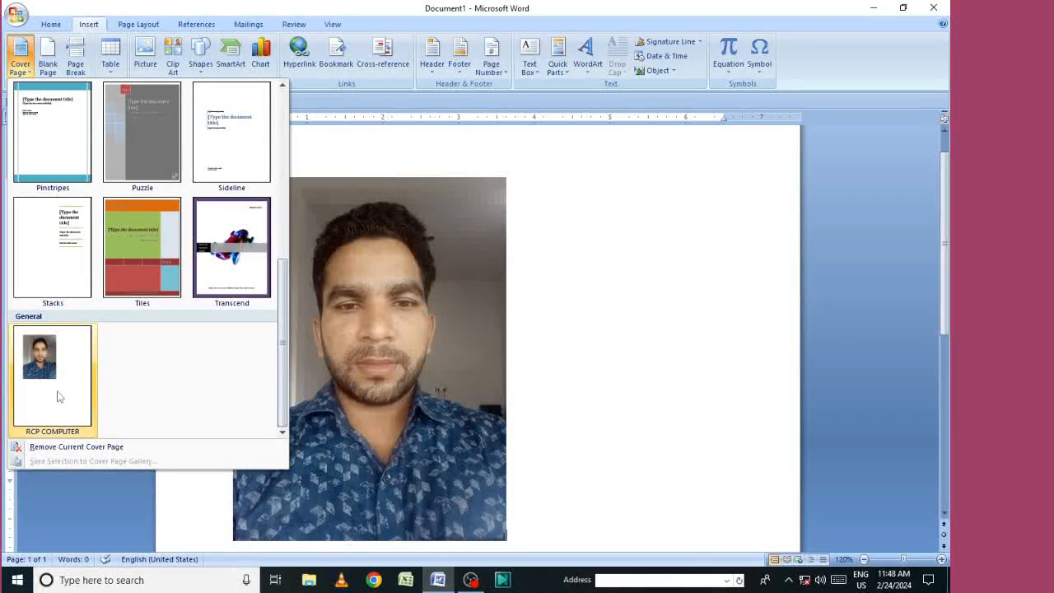
Cut the inserted picture from the page
click(491, 222)
right_click(492, 222)
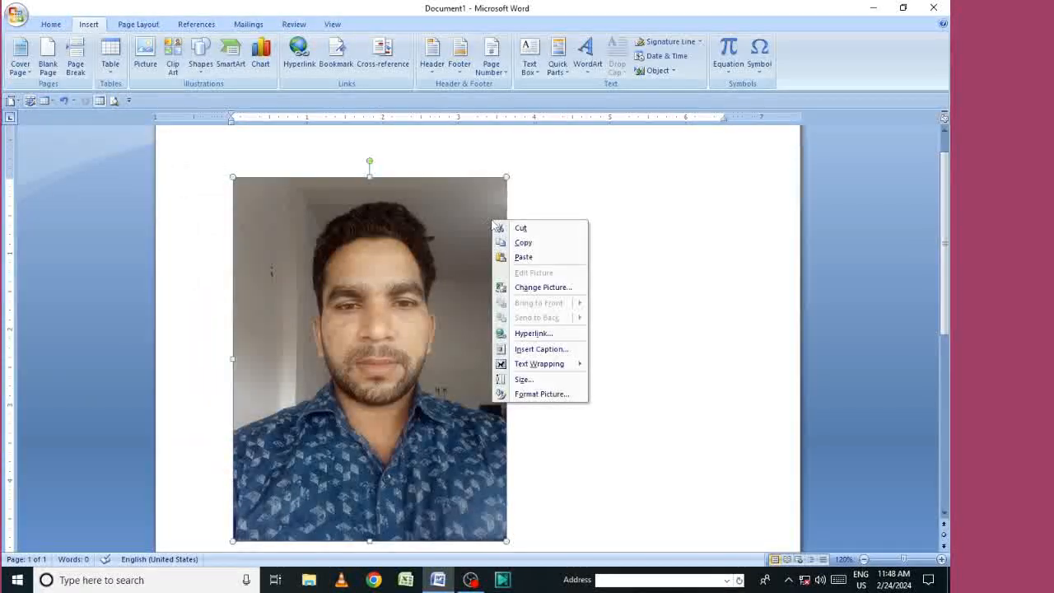
click(515, 229)
Insert the saved RCP COMPUTER cover page from the gallery and cut its picture
click(20, 57)
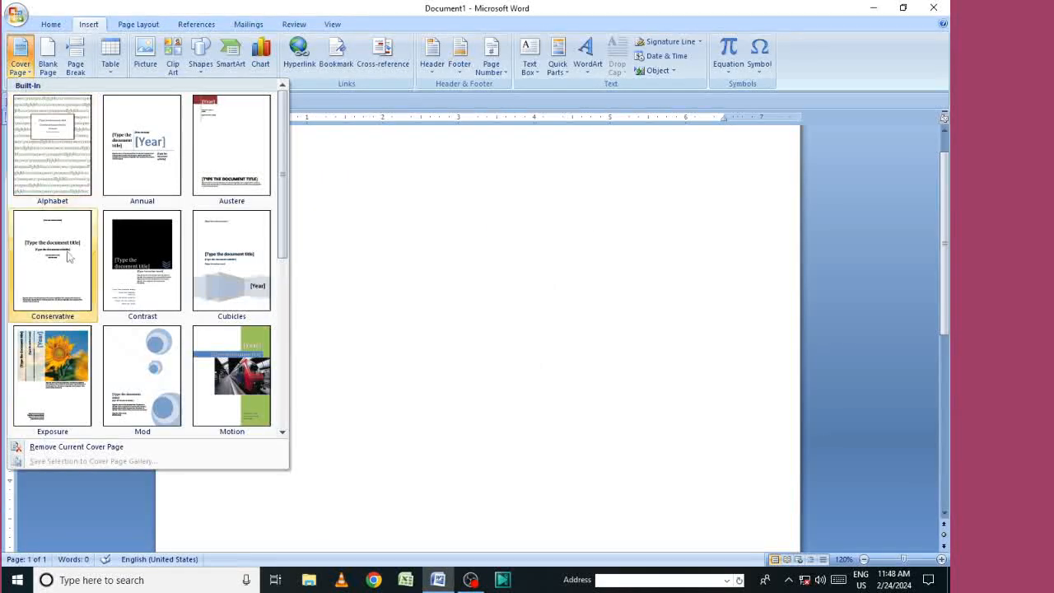
scroll(79, 380, down, 10)
click(79, 380)
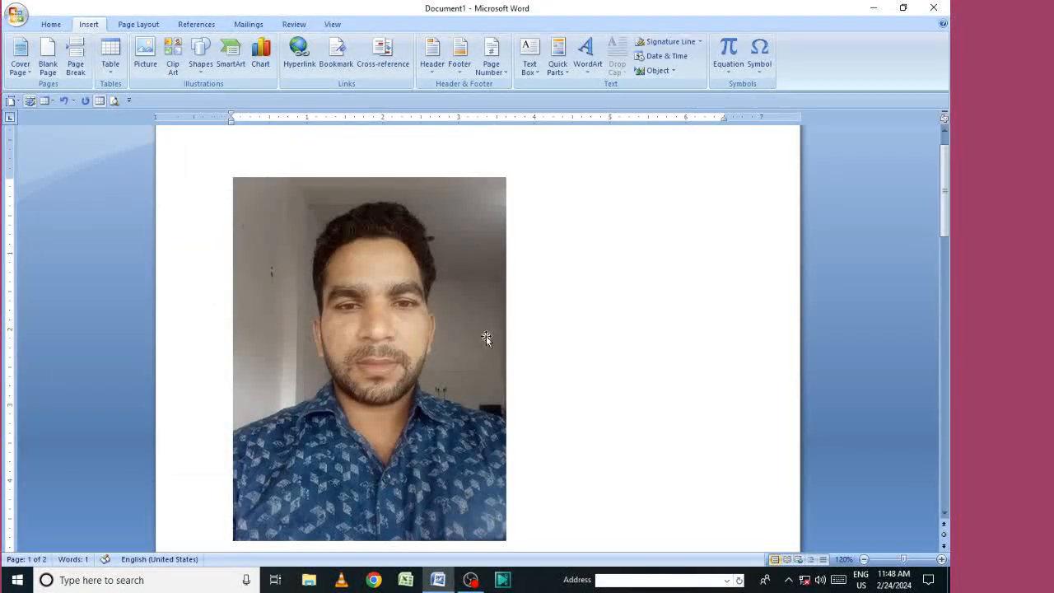
right_click(425, 277)
click(445, 284)
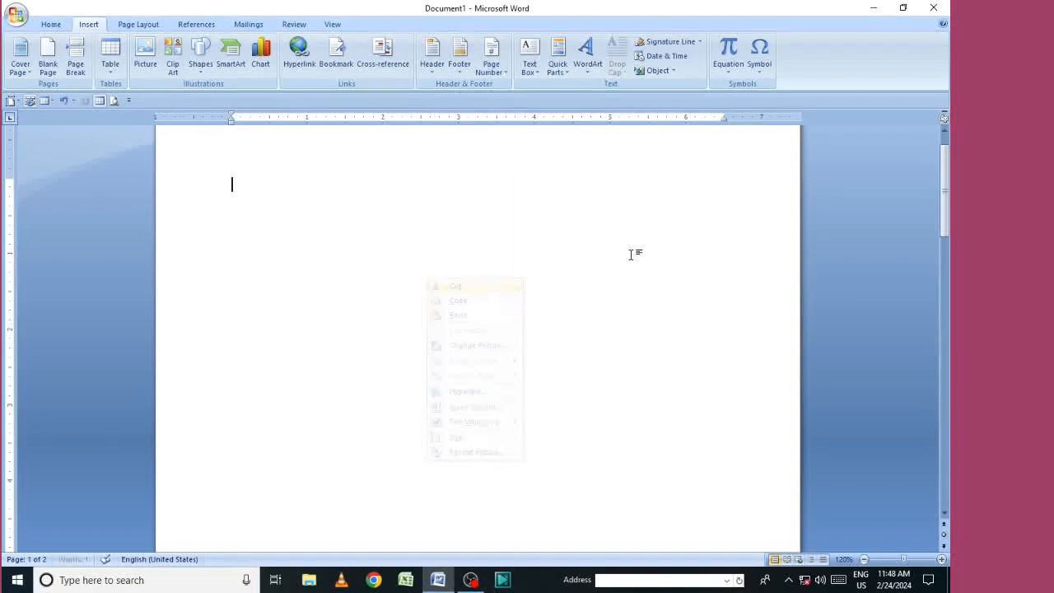
Insert the built-in Conservative cover page, switch it to the Annual design and review its layout
click(19, 57)
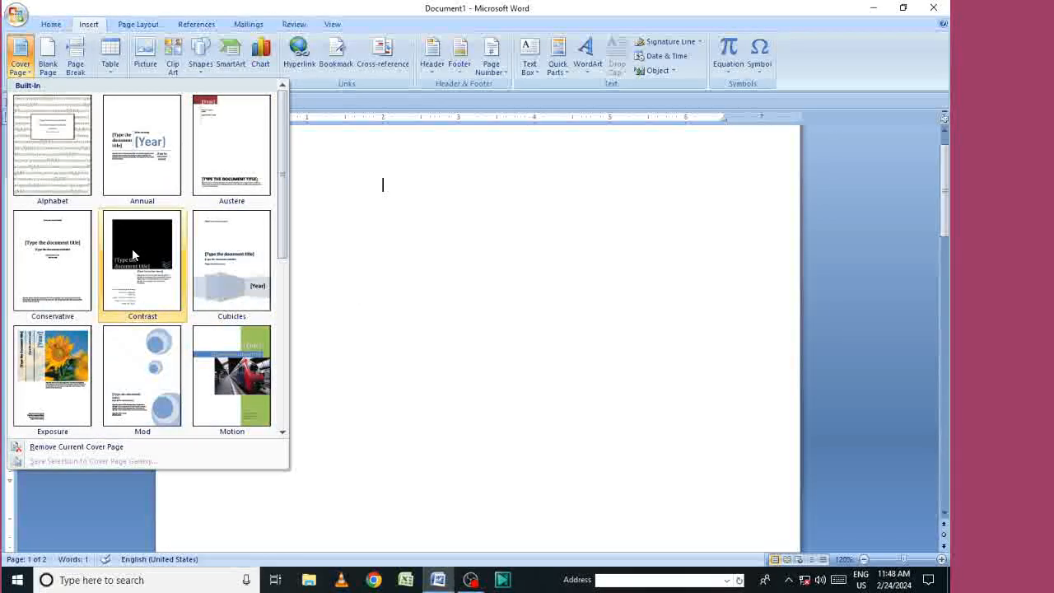
click(89, 251)
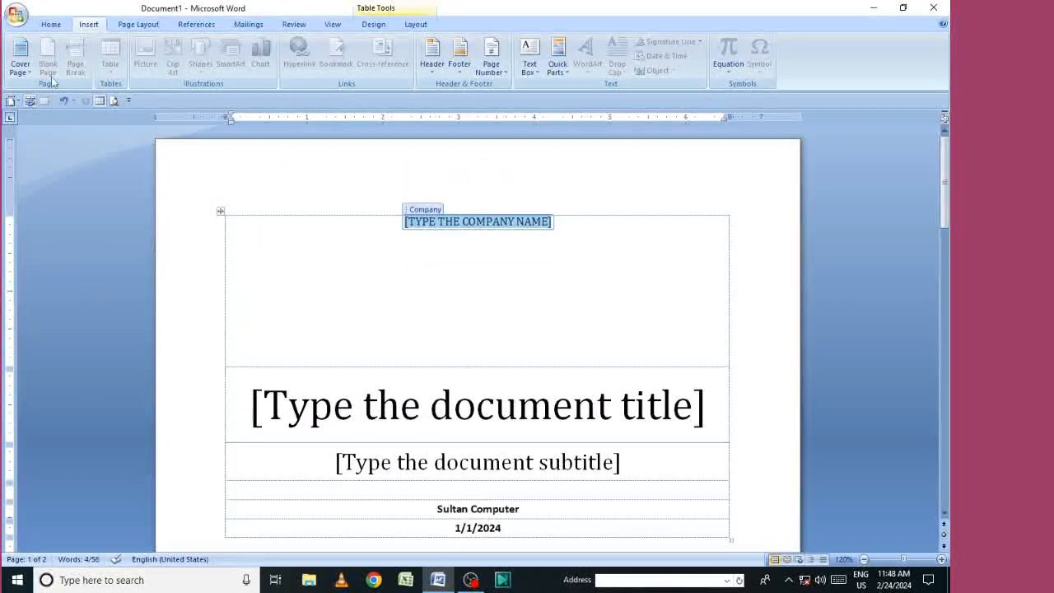
click(25, 62)
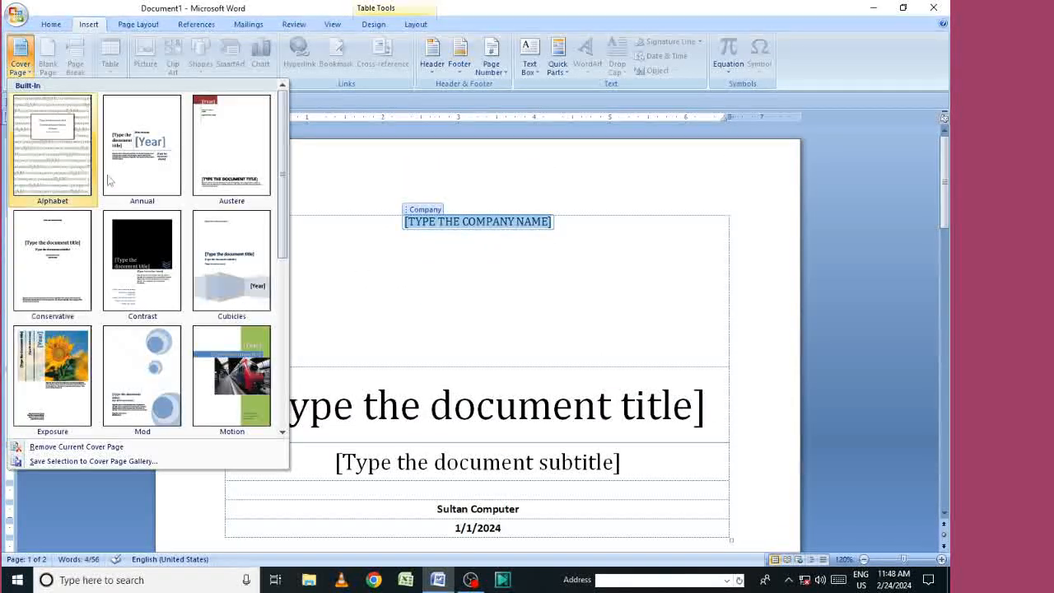
click(146, 151)
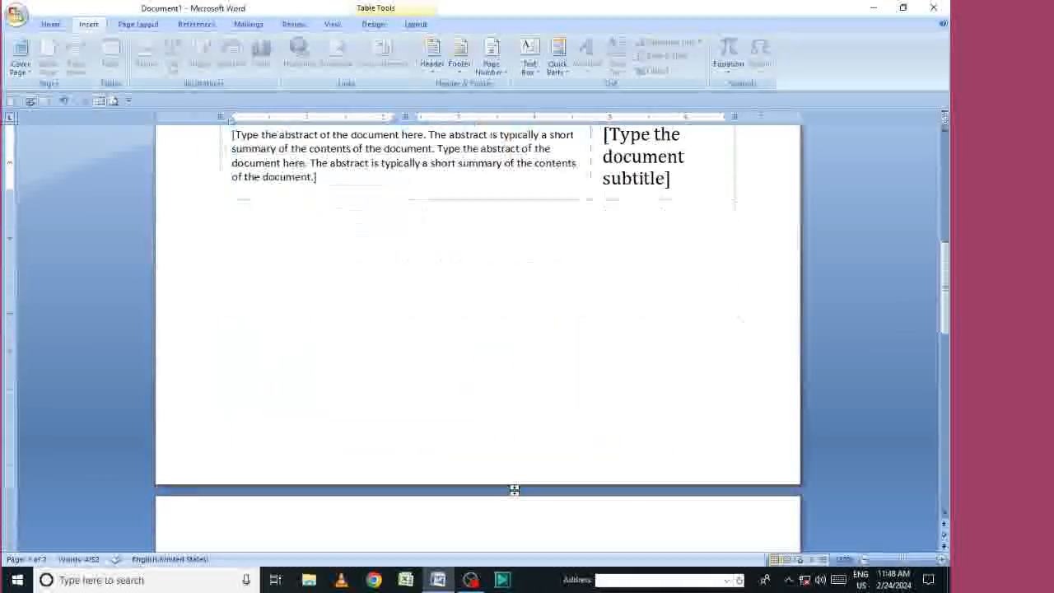
scroll(468, 464, down, 6)
scroll(480, 458, up, 2)
scroll(338, 333, up, 3)
scroll(258, 313, up, 3)
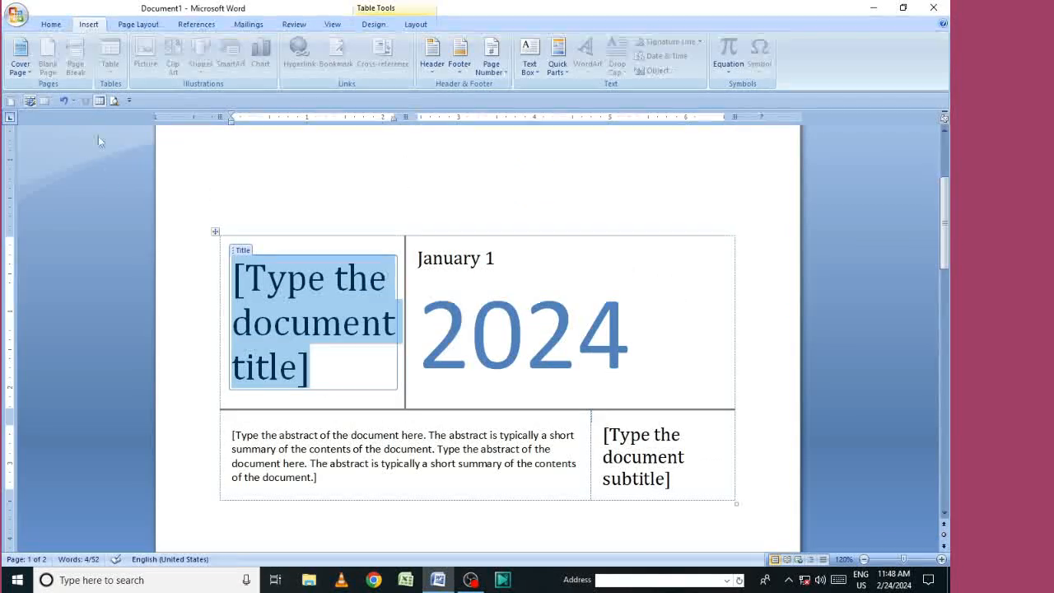
scroll(368, 205, up, 3)
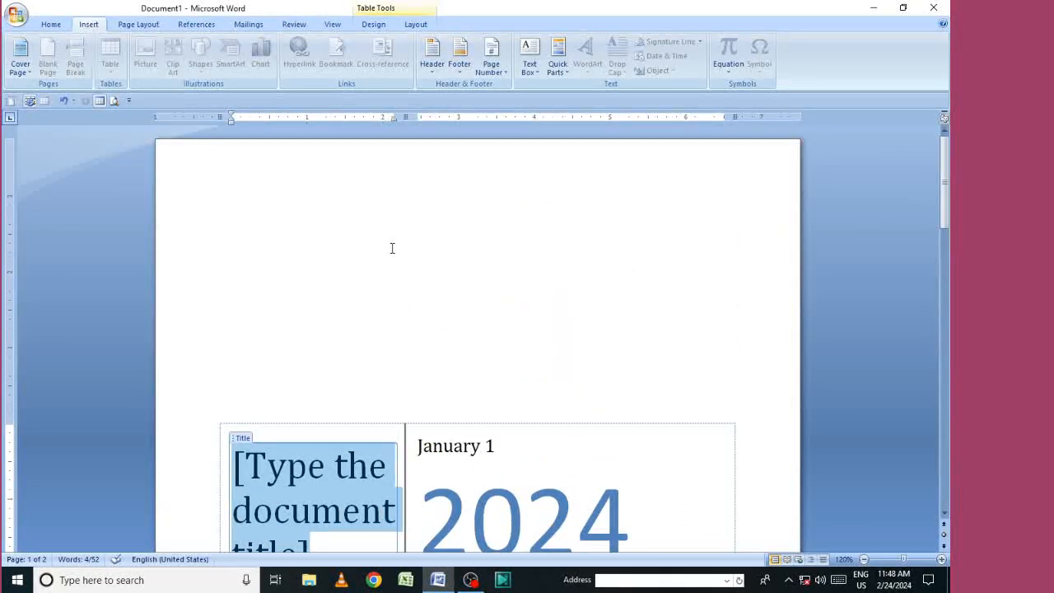
Undo the cover page insertions until the document is a single blank page
key(ctrl+z)
key(ctrl+z)
key(ctrl+z)
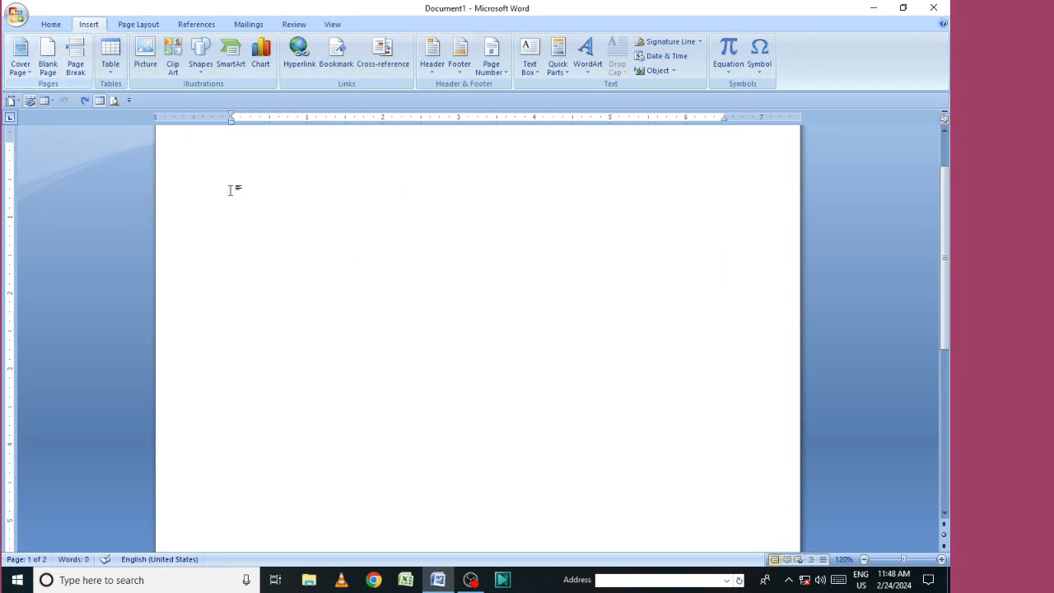
click(864, 559)
click(863, 559)
click(863, 559)
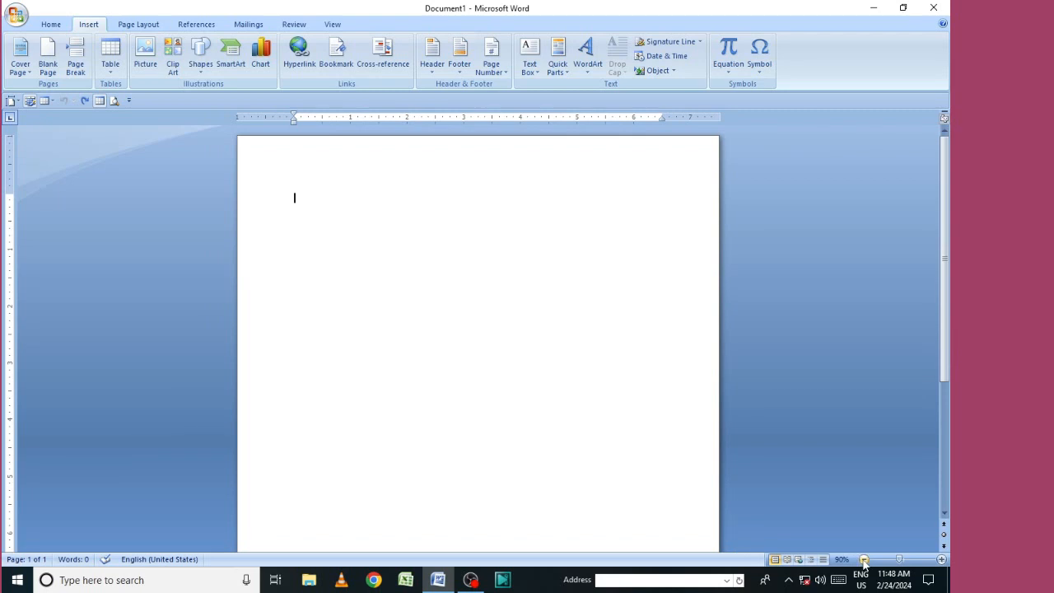
click(864, 559)
click(864, 560)
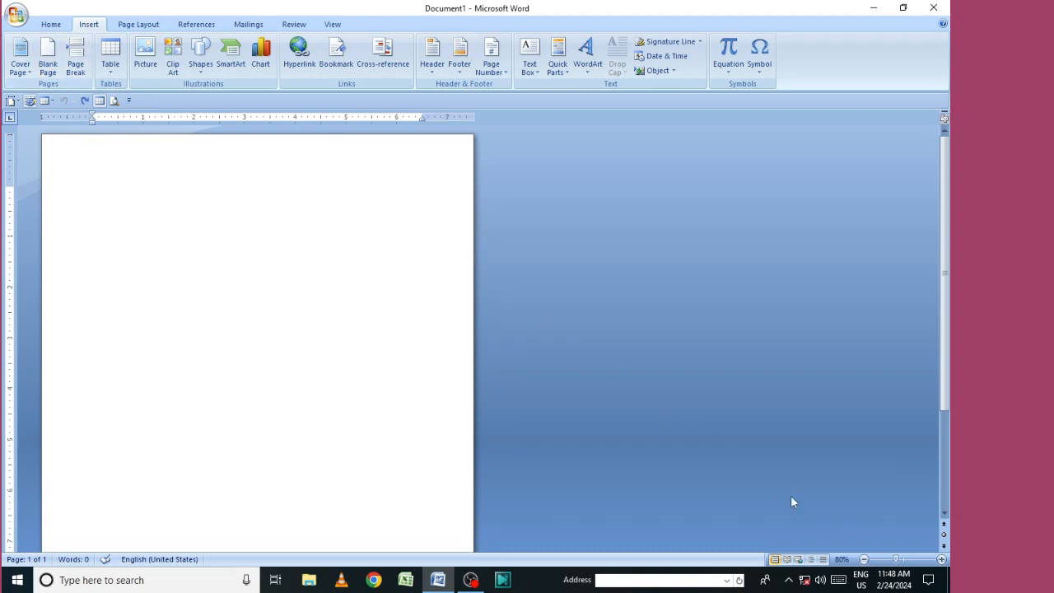
click(941, 560)
click(941, 559)
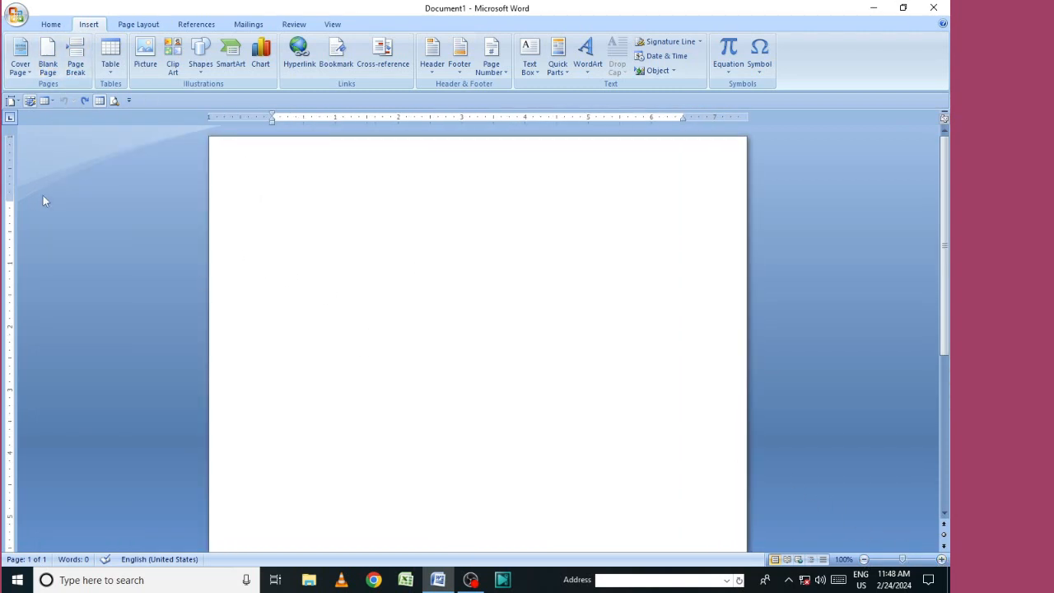
scroll(341, 275, down, 7)
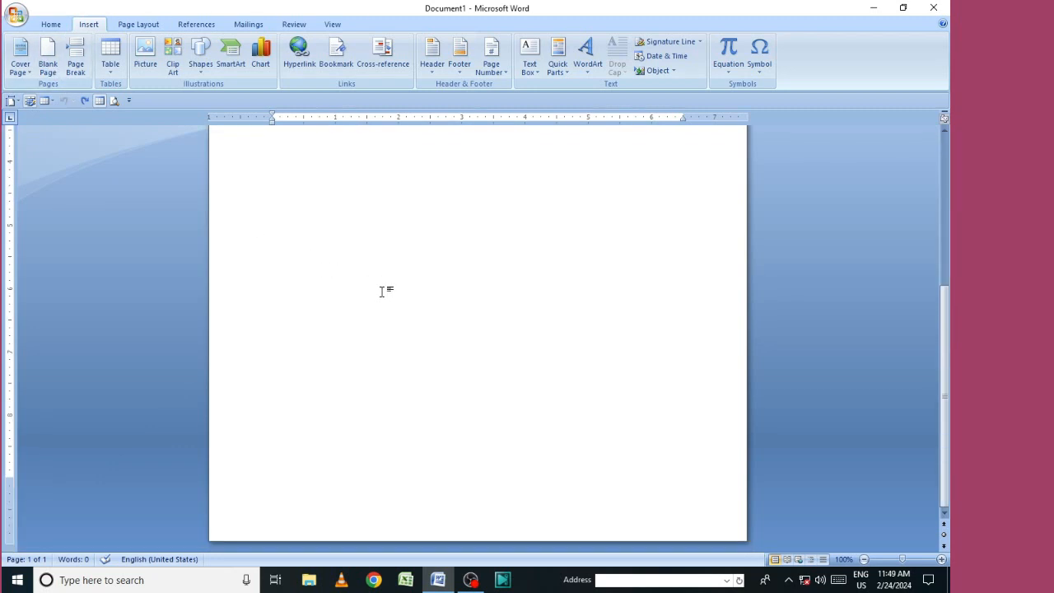
scroll(382, 292, up, 7)
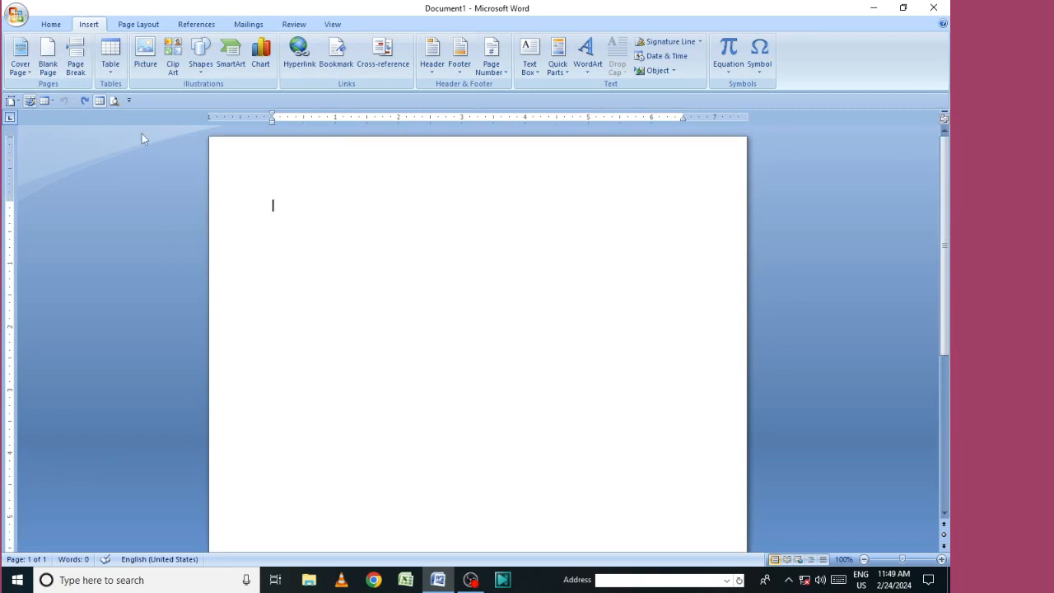
Insert several blank pages one after another, and undo the insertions
click(51, 67)
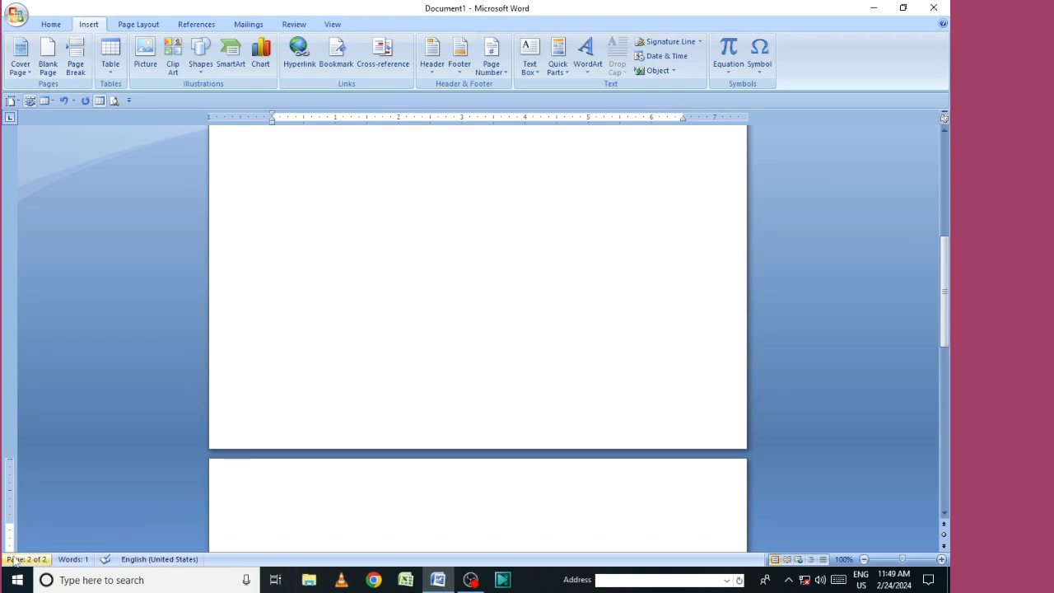
scroll(414, 348, down, 10)
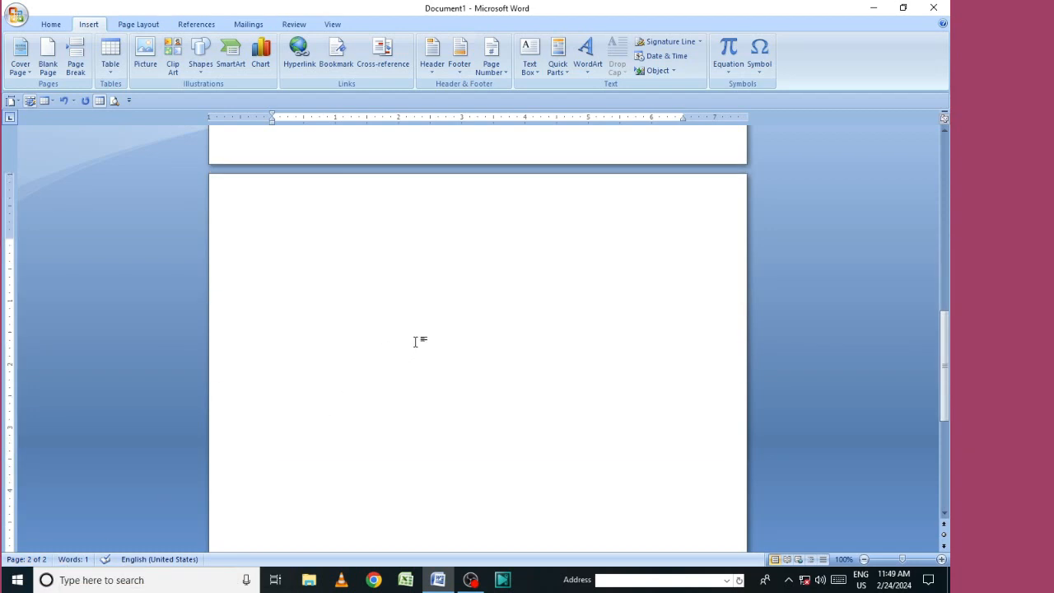
scroll(430, 321, up, 15)
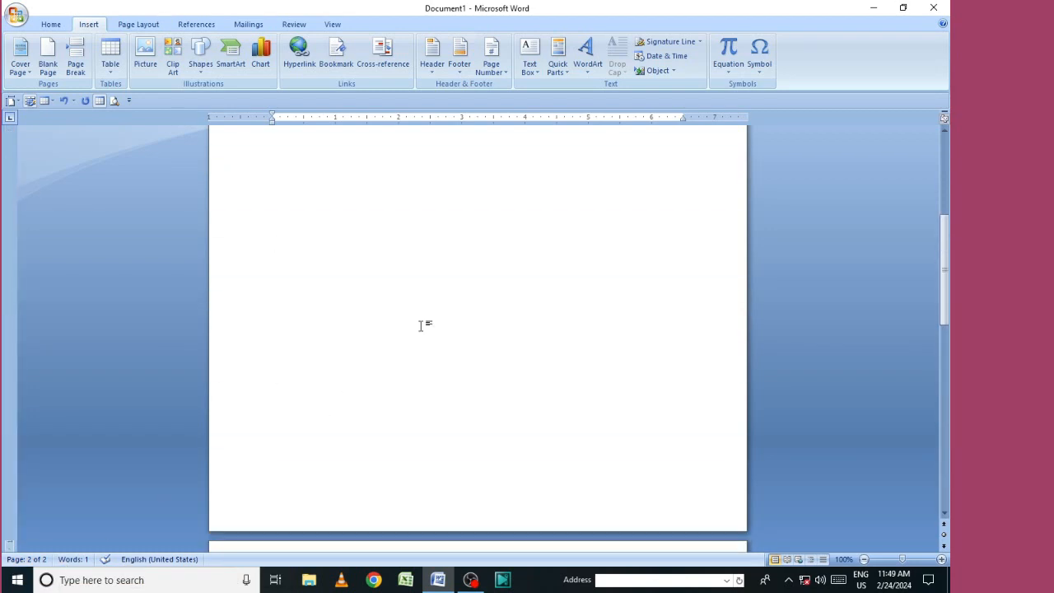
click(48, 64)
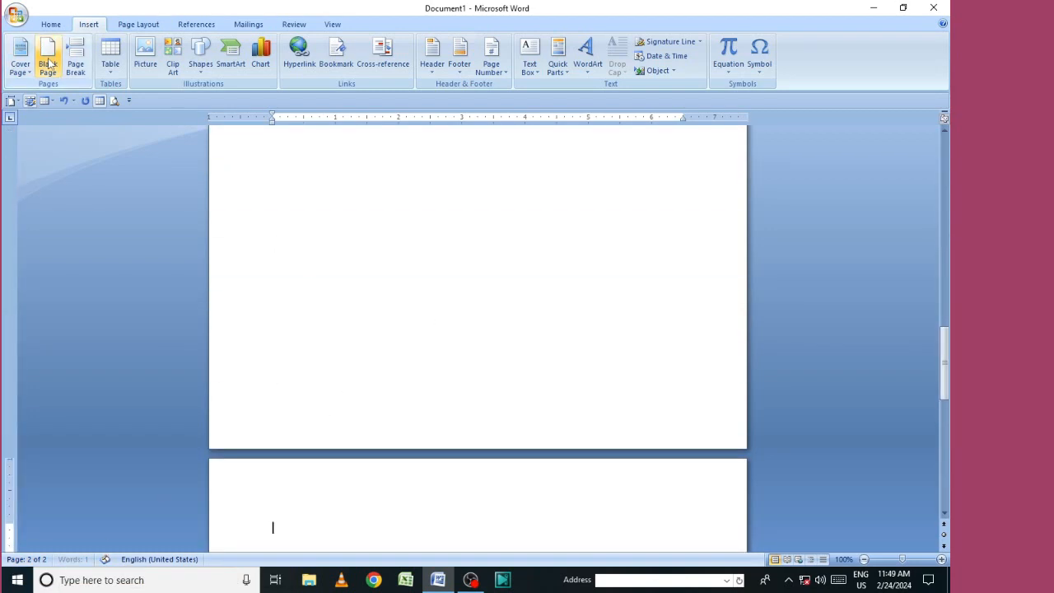
scroll(134, 358, down, 15)
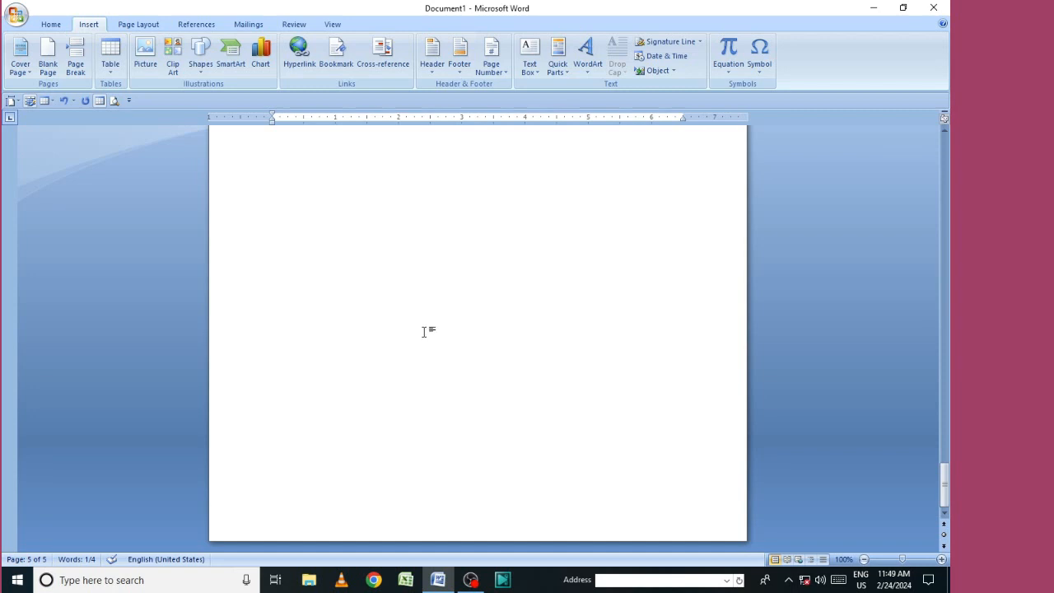
key(ctrl+z)
key(ctrl+z)
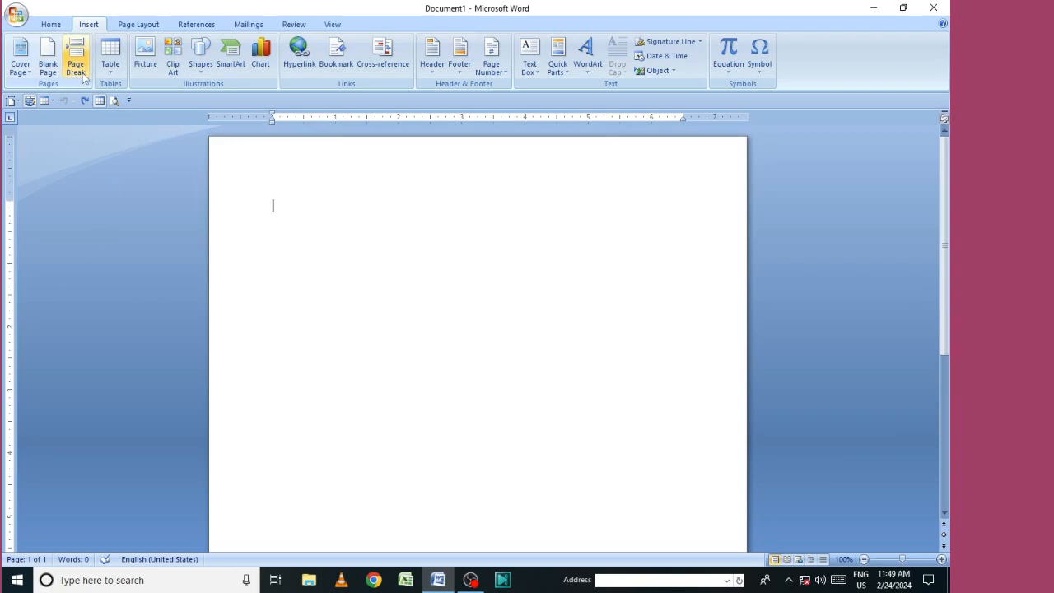
Insert a page break into the blank document and undo it
click(864, 560)
click(865, 560)
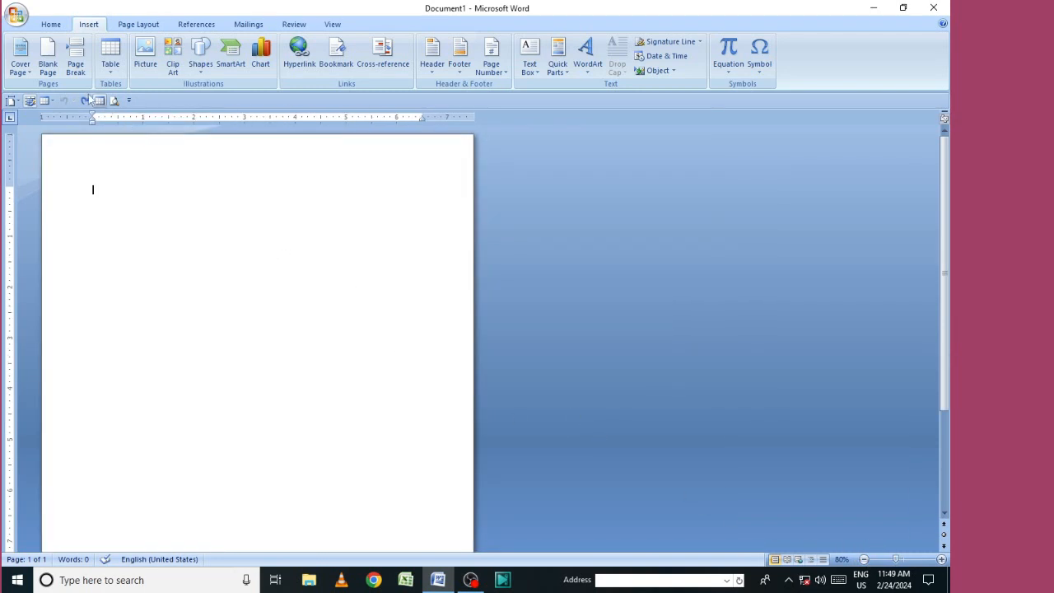
click(75, 59)
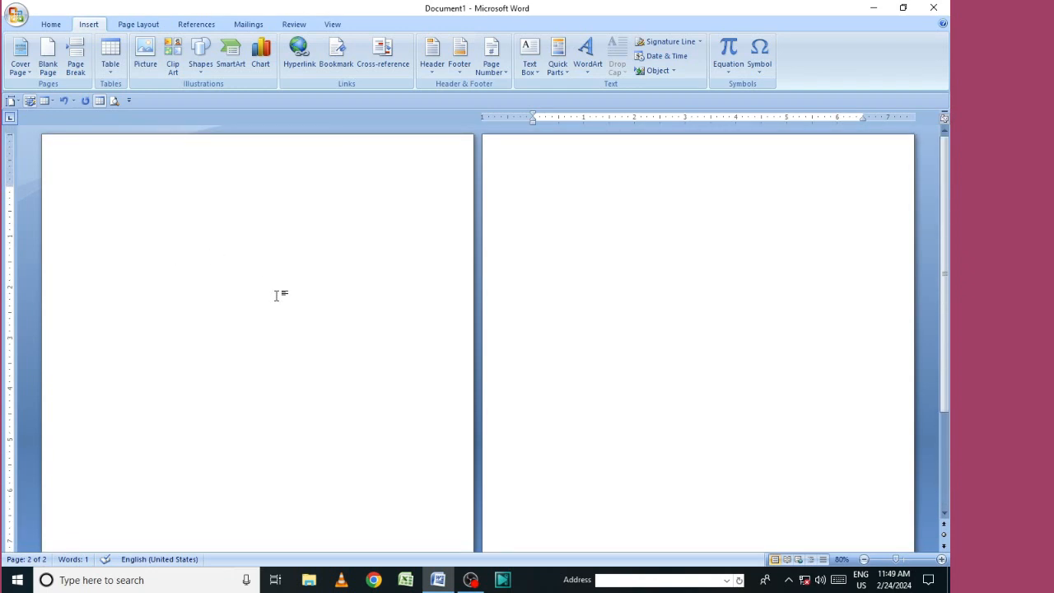
key(ctrl+z)
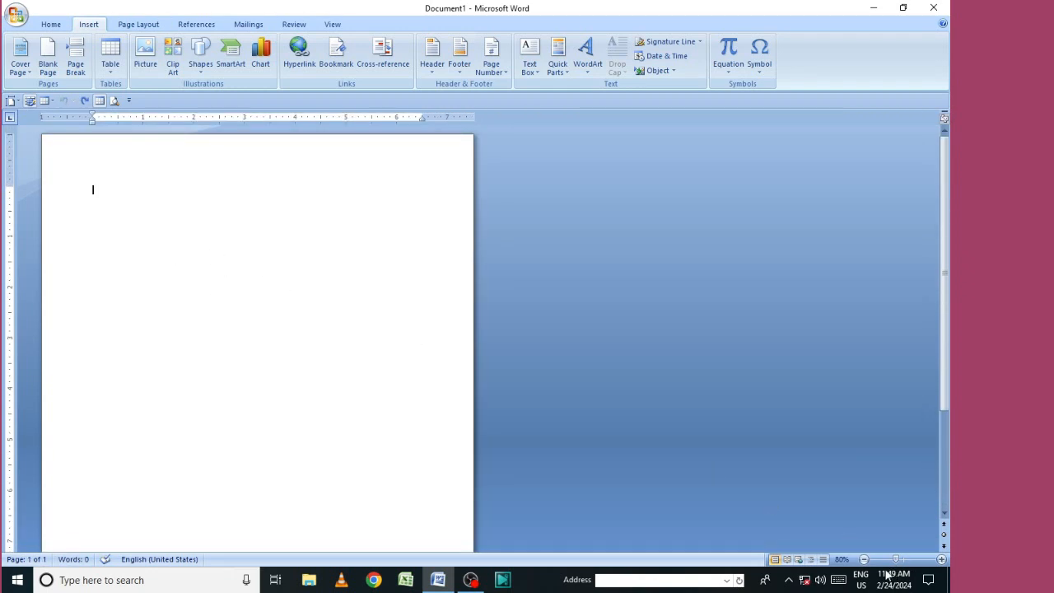
Generate sample paragraphs with =RAND() and enlarge all of the text to 18 pt
click(940, 560)
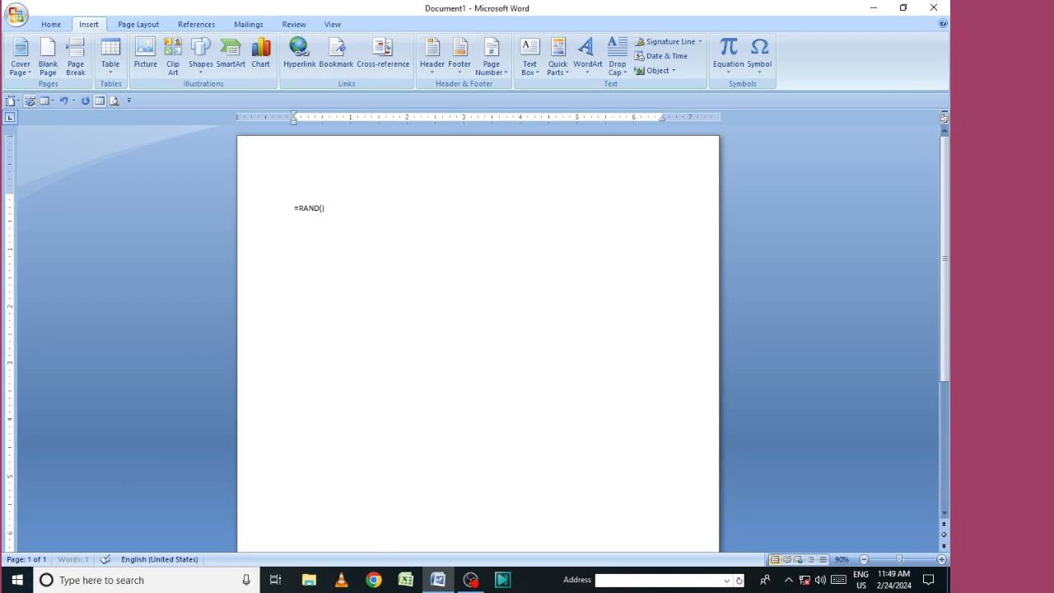
key(Return)
key(ctrl+a)
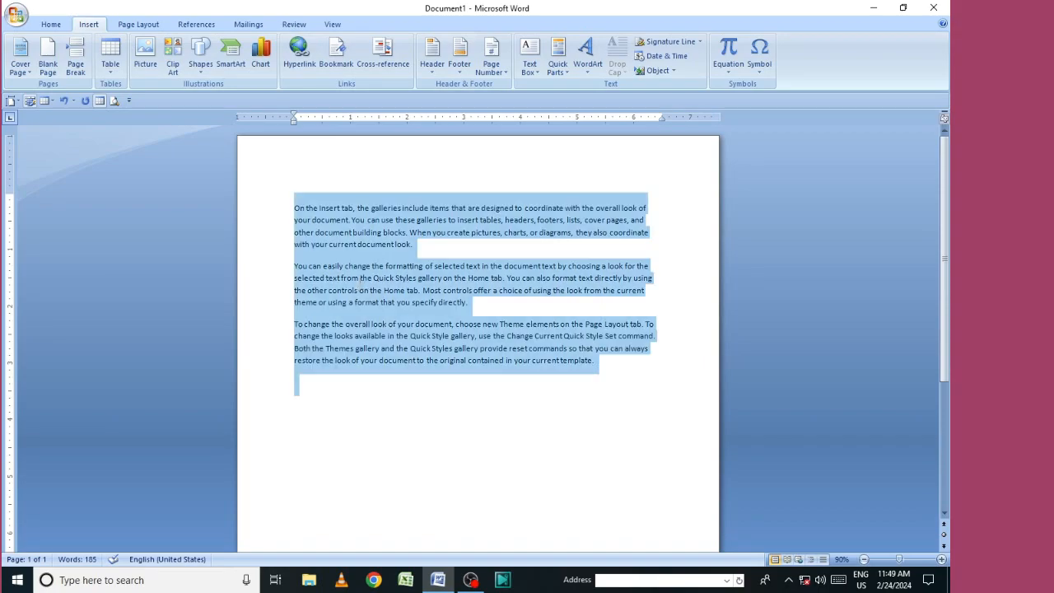
click(51, 24)
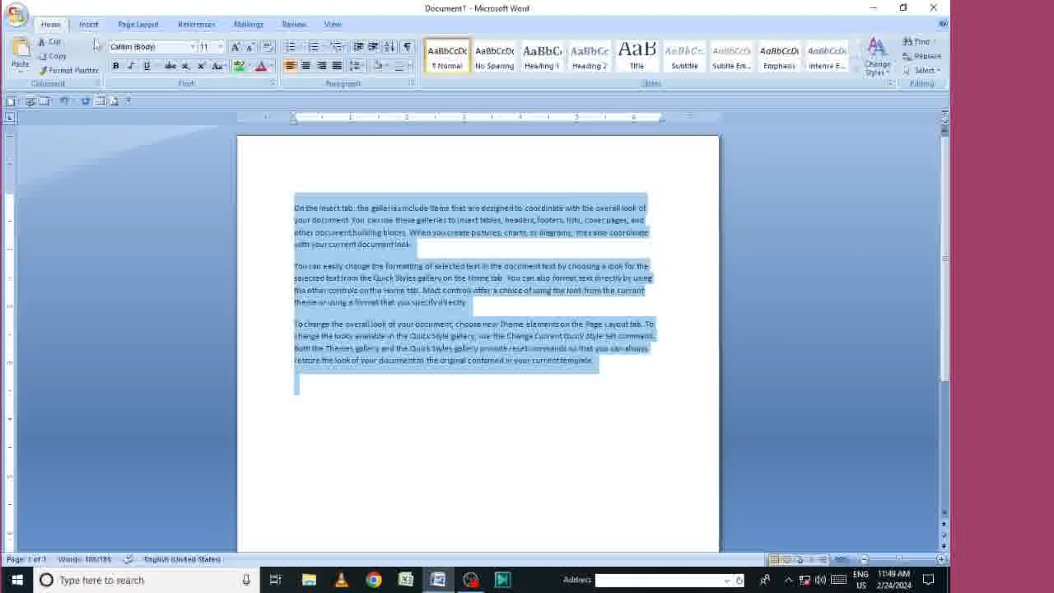
click(235, 47)
click(234, 47)
click(234, 47)
click(235, 47)
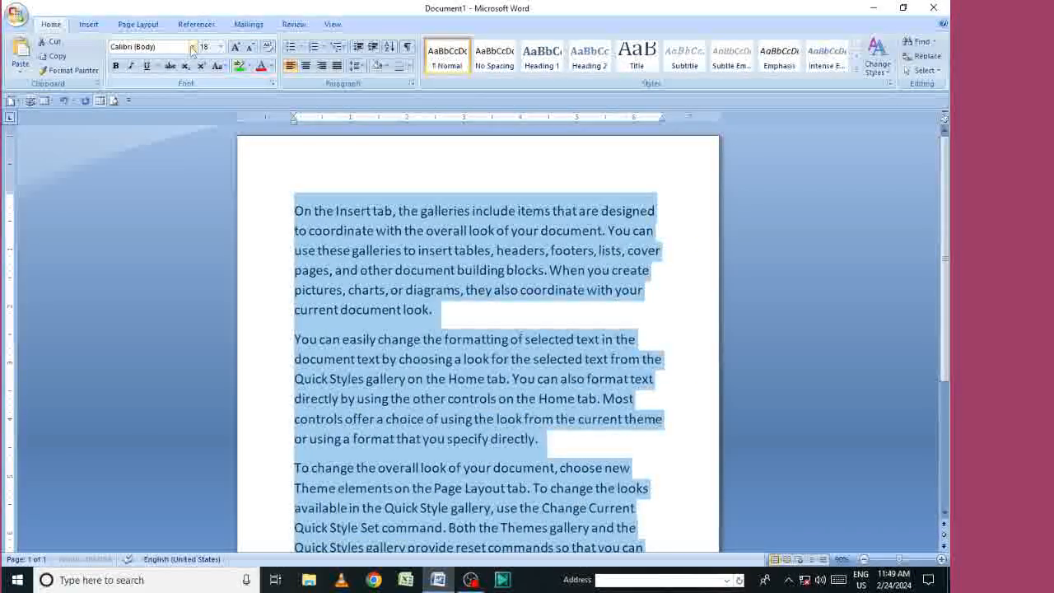
Insert a page break right after the last paragraph of the sample text and delete it again
scroll(707, 415, down, 3)
click(649, 353)
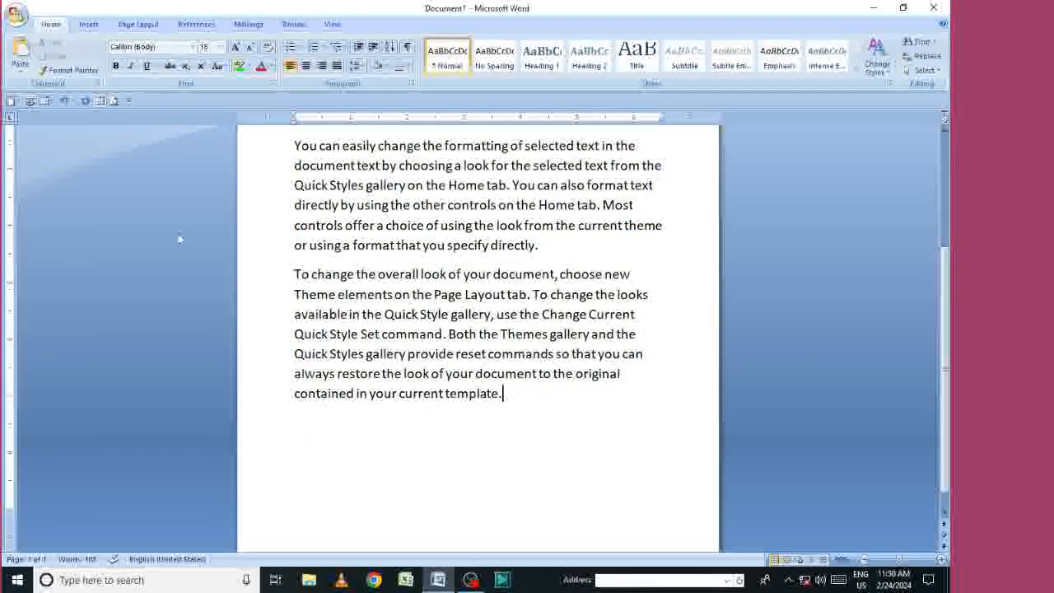
click(89, 24)
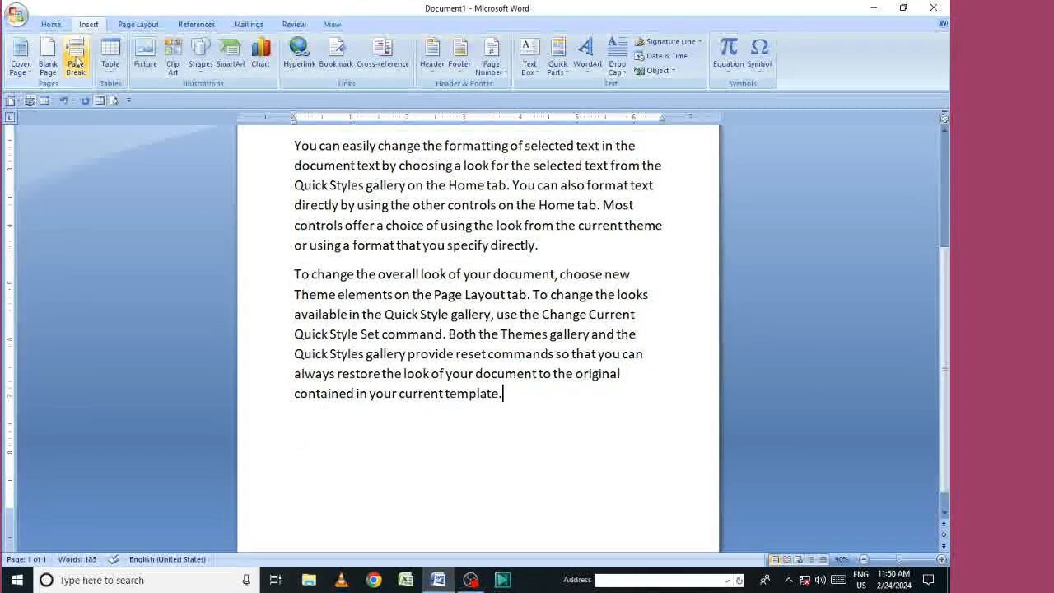
click(75, 62)
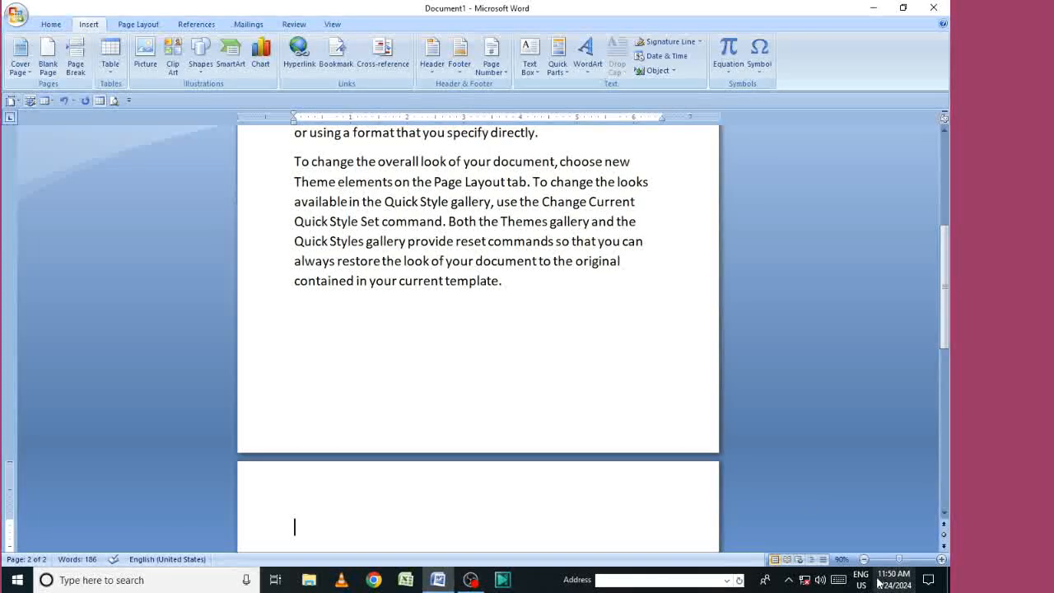
key(BackSpace)
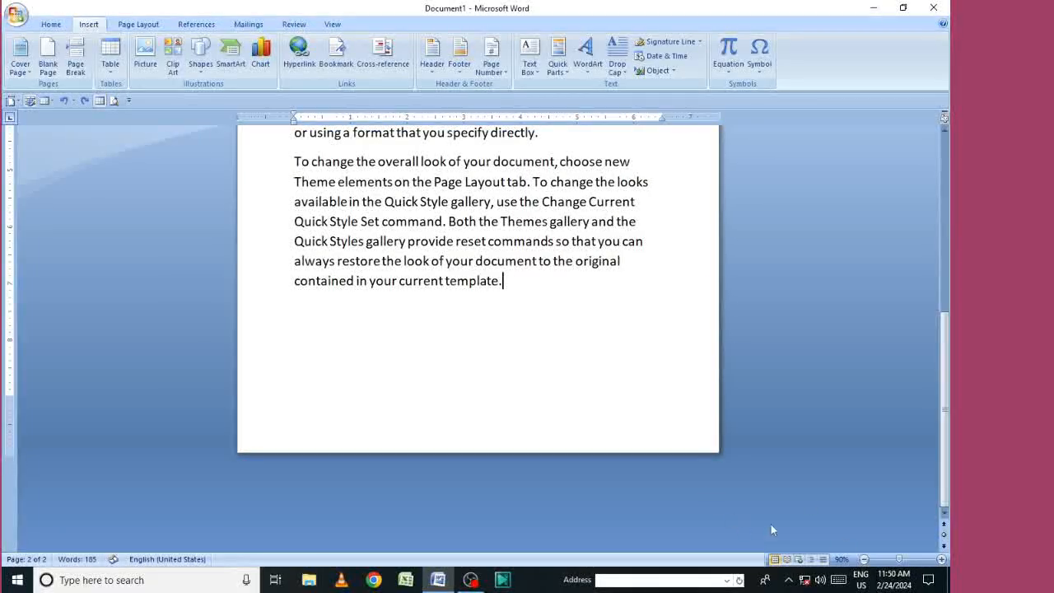
Insert a page break after the last paragraph and review the two pages side by side
scroll(842, 534, down, 1)
scroll(302, 435, down, 2)
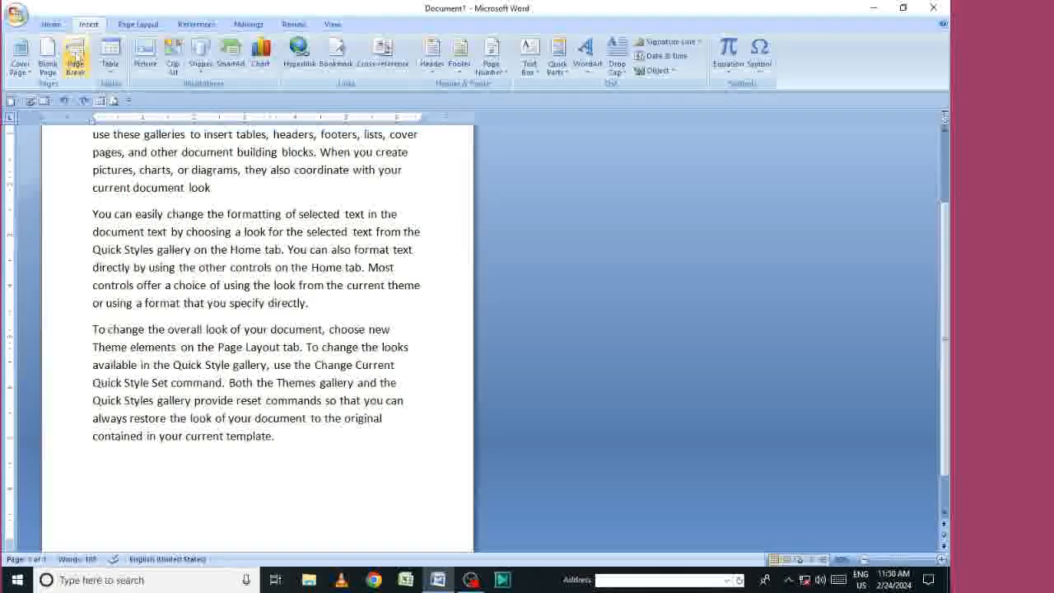
click(75, 60)
scroll(568, 224, up, 2)
scroll(535, 195, down, 2)
scroll(534, 195, up, 2)
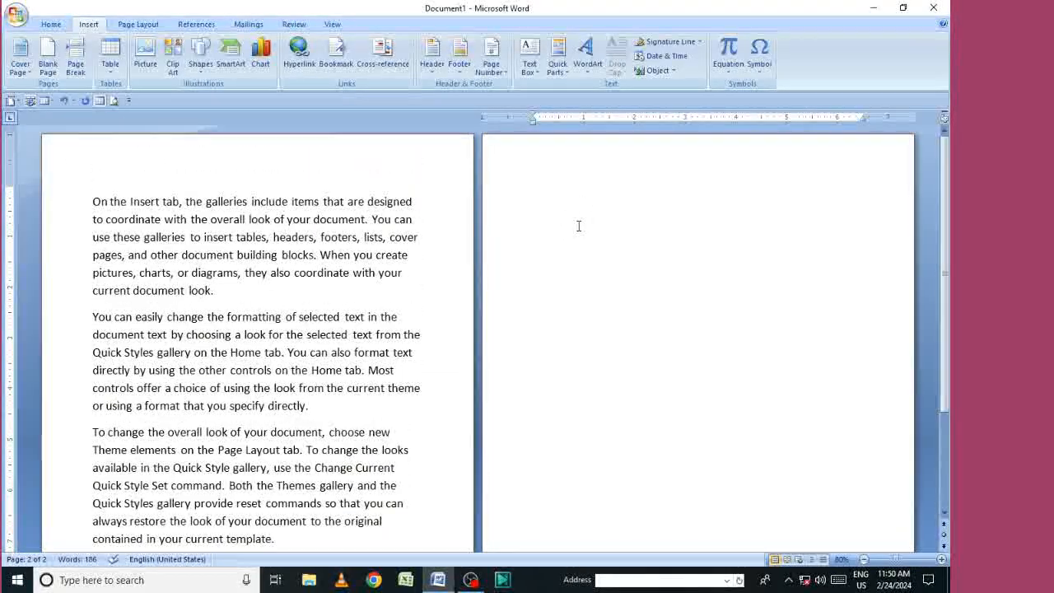
Enter DDD as test text at the start of the blank second page that follows the page break
scroll(448, 318, down, 2)
scroll(557, 195, up, 2)
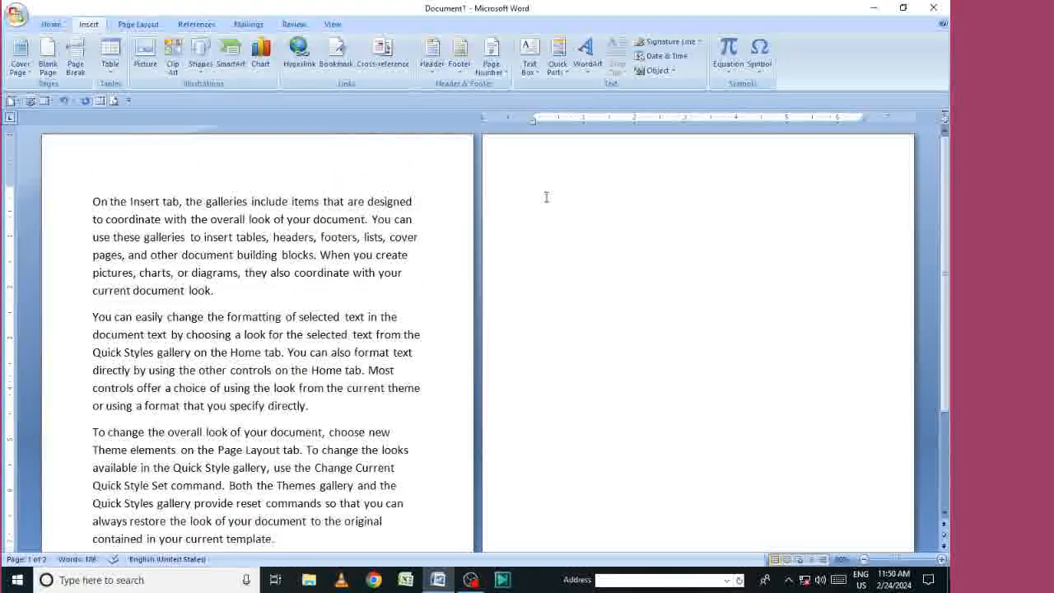
scroll(218, 230, down, 2)
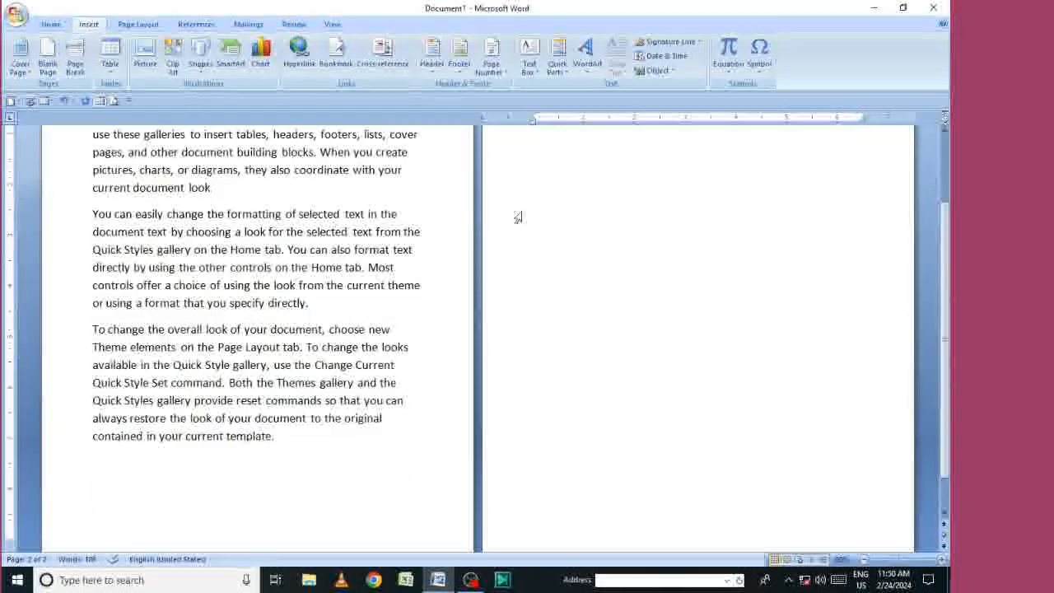
scroll(342, 222, up, 2)
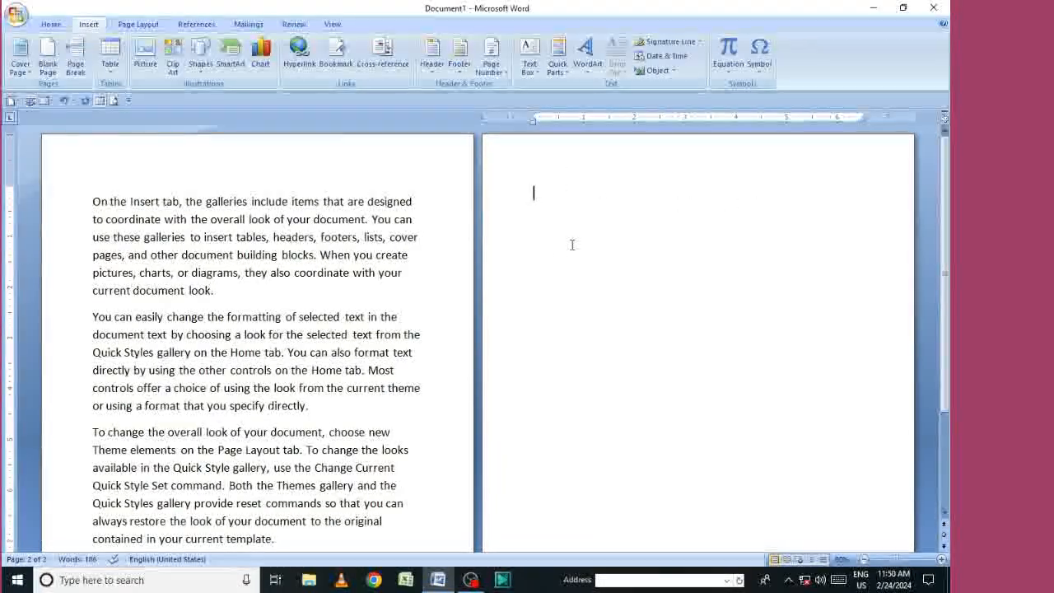
scroll(354, 230, down, 1)
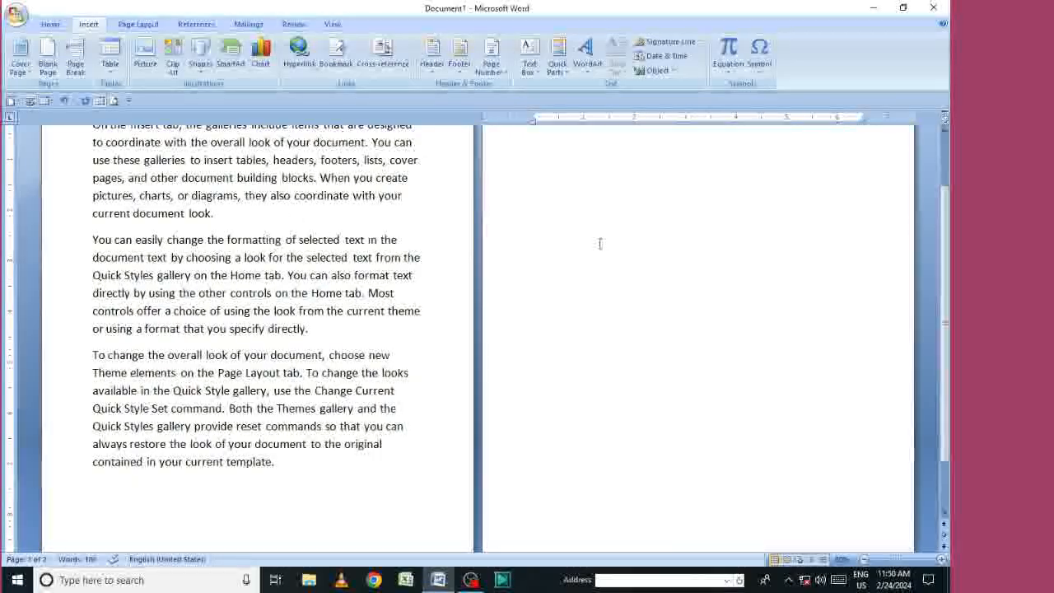
scroll(600, 243, up, 1)
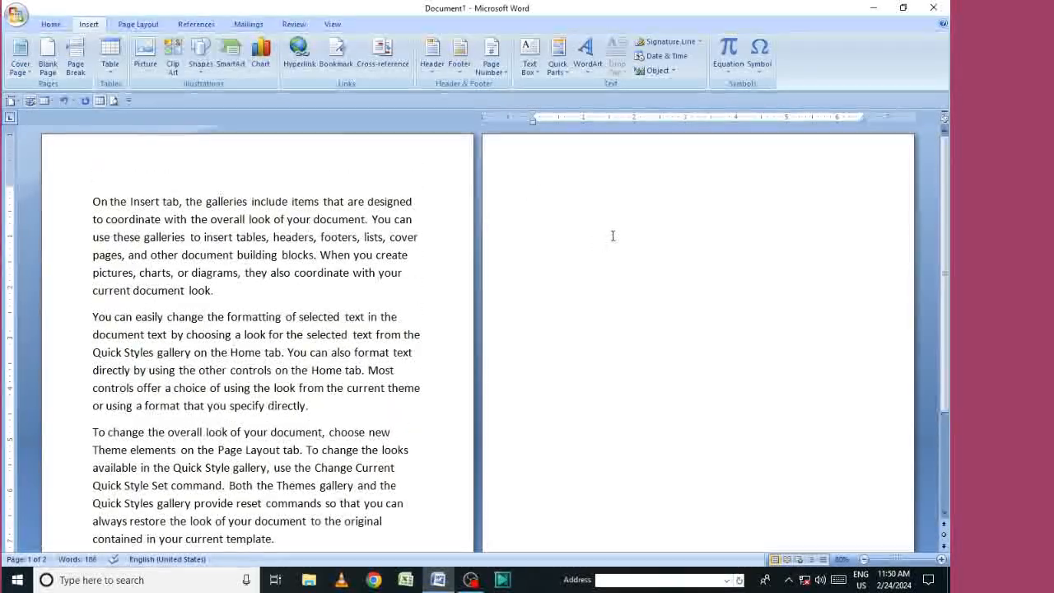
drag(93, 201, 417, 237)
click(564, 211)
text(DDDD)
key(BackSpace)
key(BackSpace)
key(BackSpace)
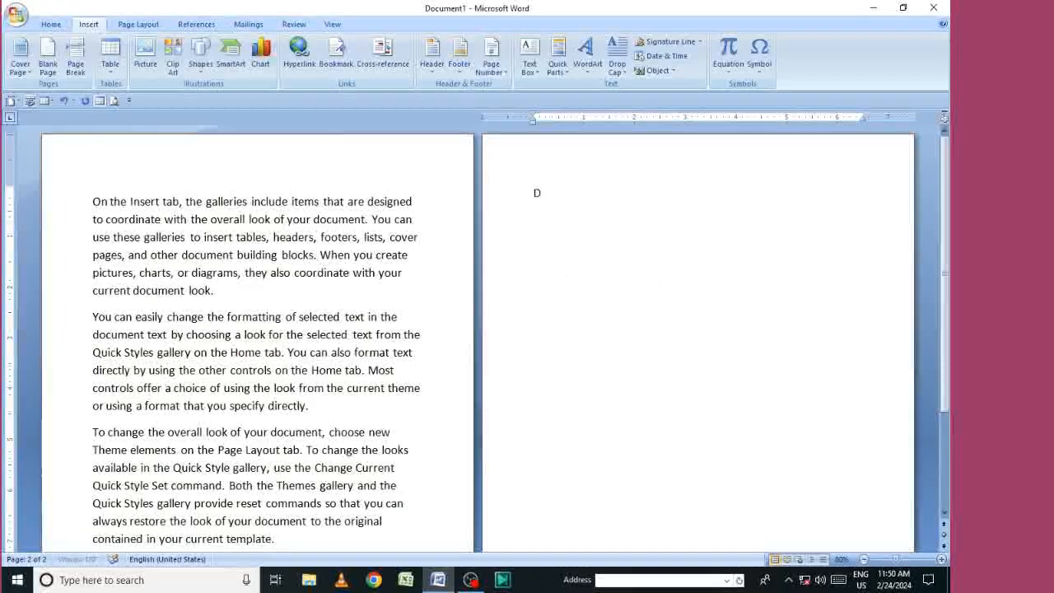
scroll(535, 259, down, 1)
text(DDD)
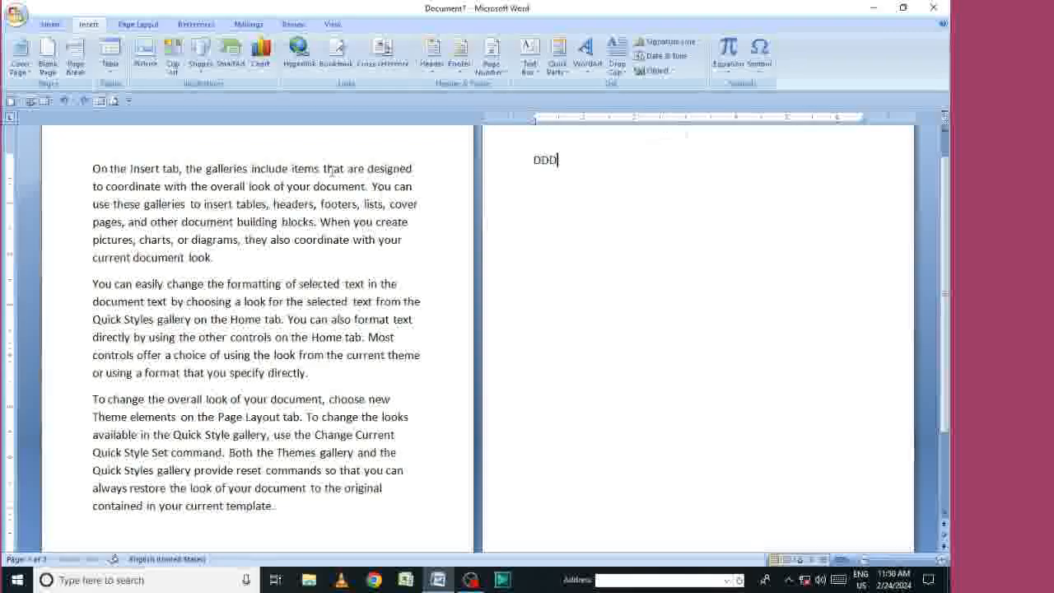
Undo the typed text, page break and sample paragraphs back to an empty document, and set the zoom to 100%
key(ctrl+z)
key(ctrl+z)
key(ctrl+z)
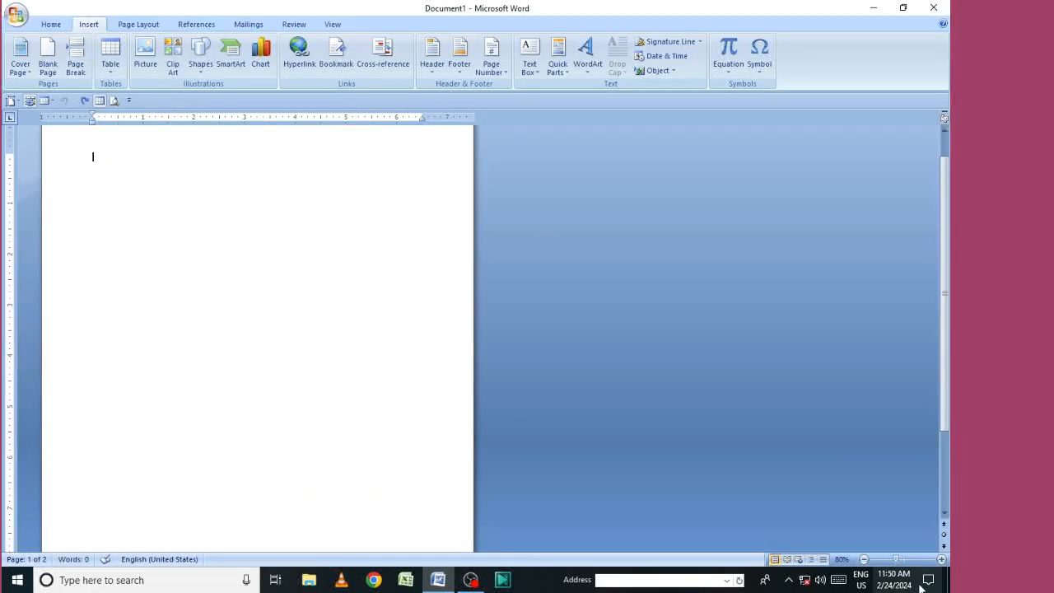
click(941, 559)
click(941, 559)
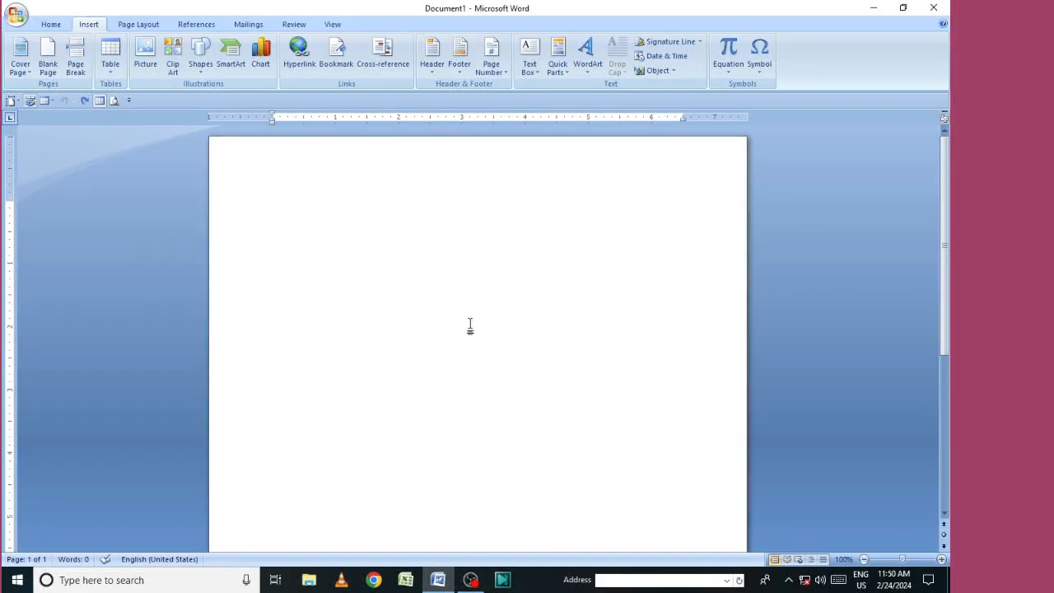
Insert a table of five columns and three rows into the empty document
click(112, 73)
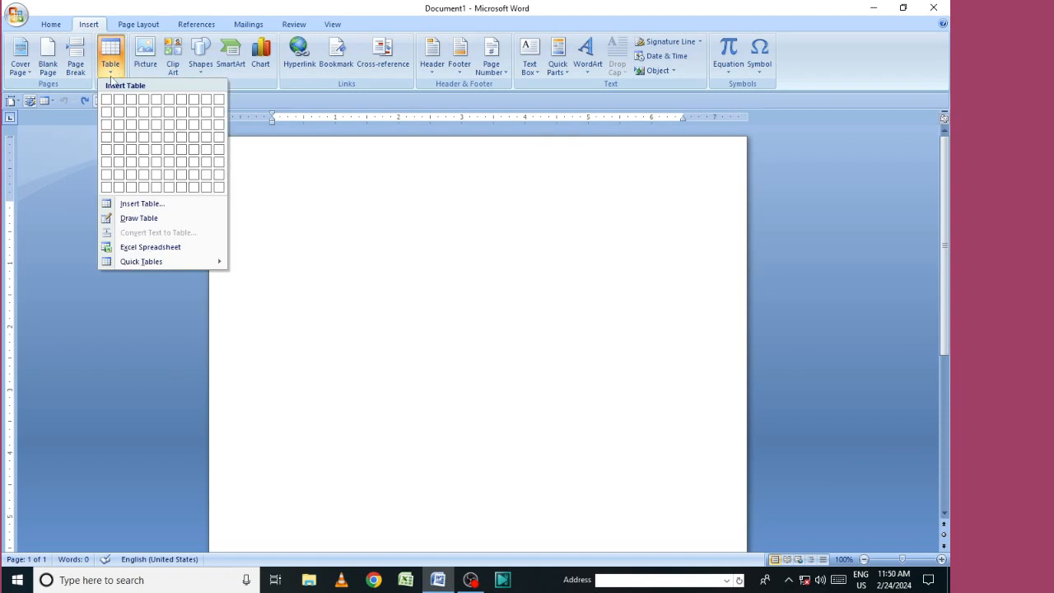
click(172, 337)
click(110, 62)
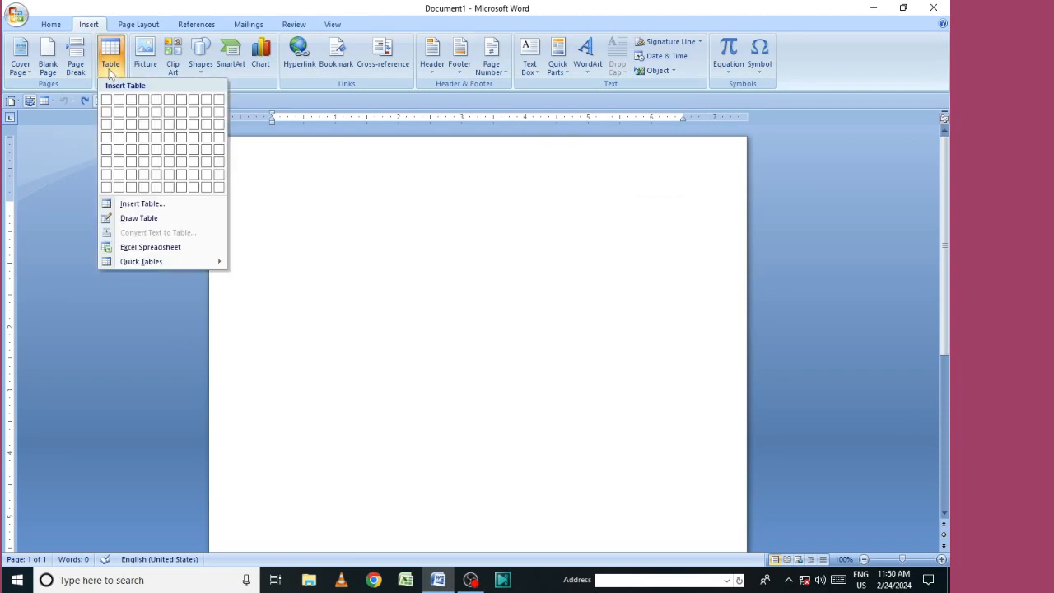
click(158, 125)
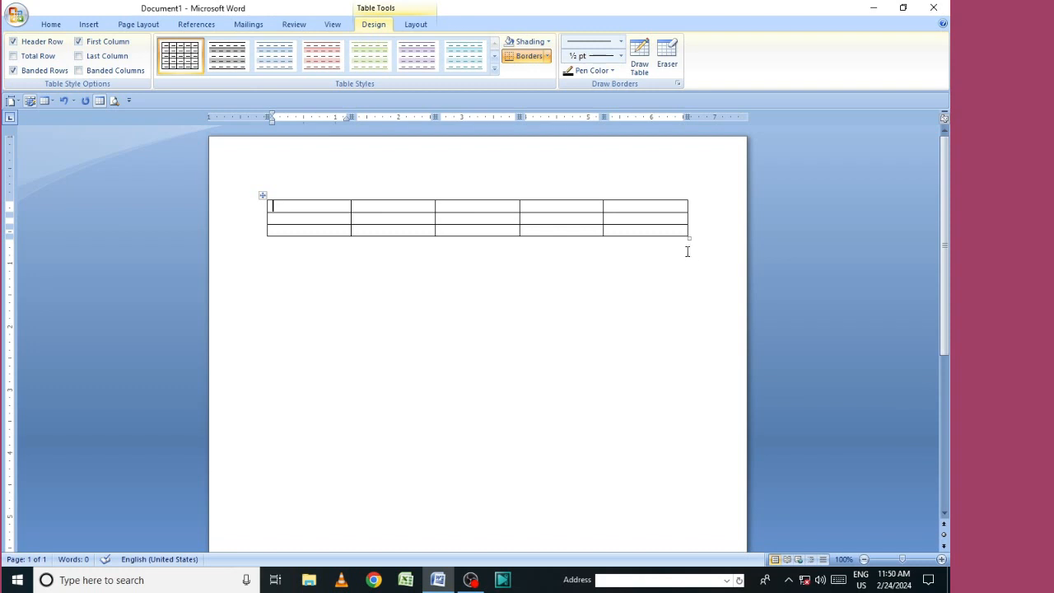
Enlarge the whole table to wider columns and taller rows, and shift it slightly toward the page's left edge
drag(691, 235, 698, 245)
drag(733, 285, 732, 285)
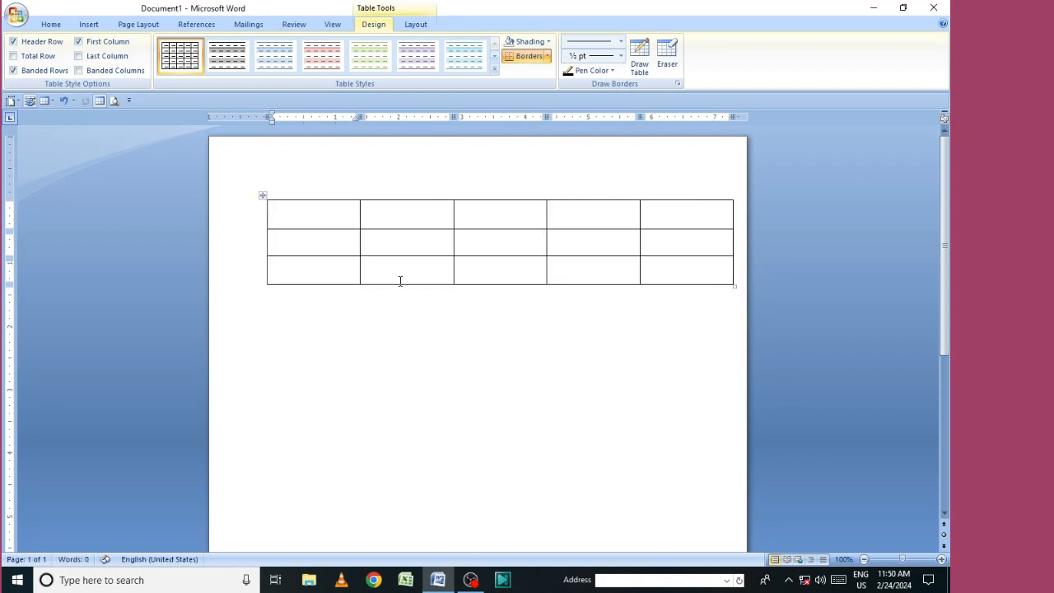
drag(264, 198, 236, 196)
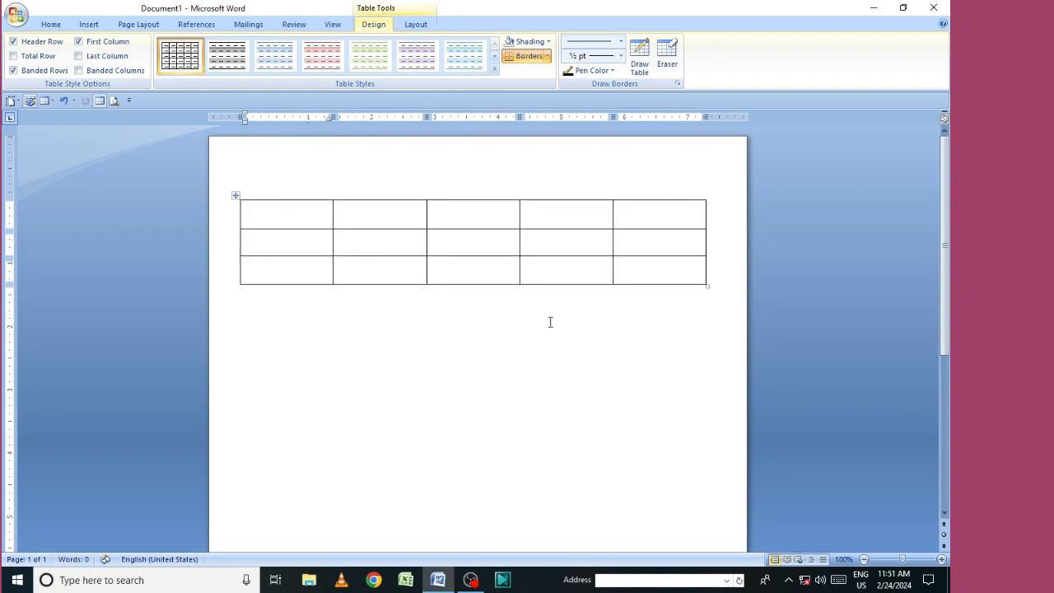
click(550, 321)
click(354, 197)
click(607, 395)
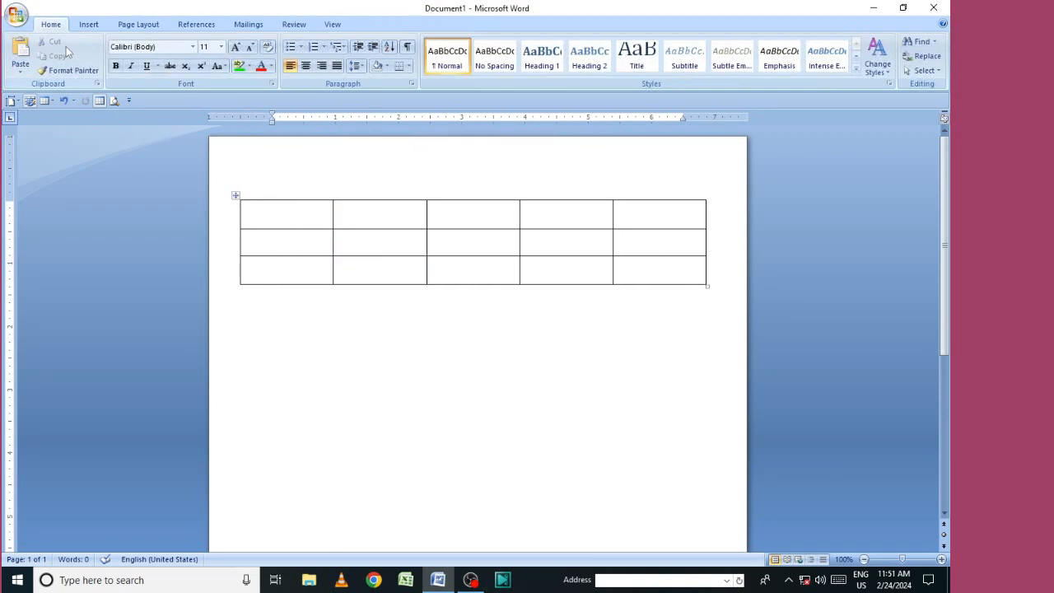
Try the light red banded, light aqua banded and solid red header table styles on the whole table
click(88, 23)
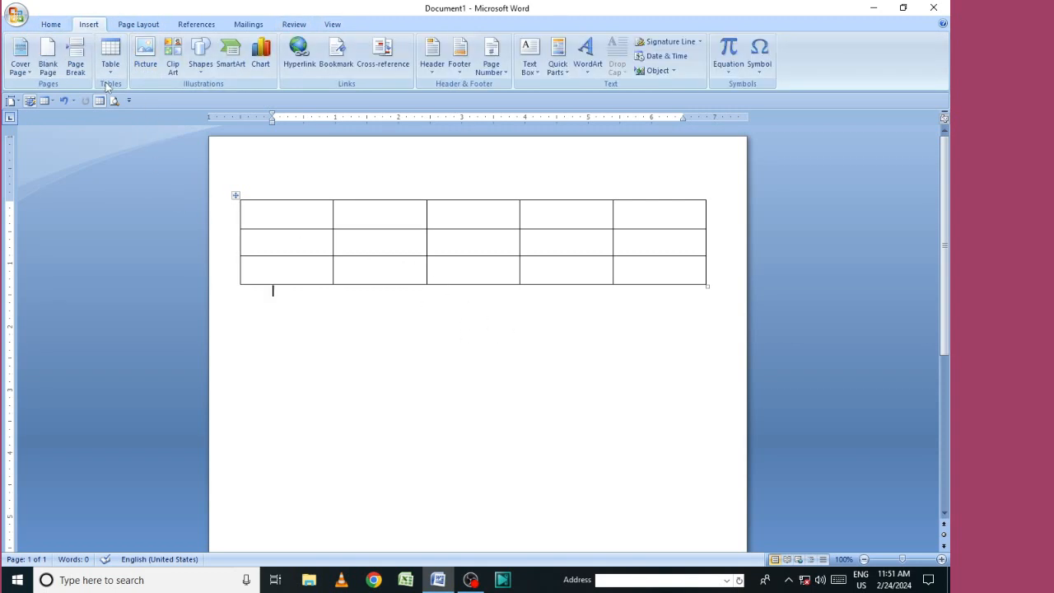
click(110, 58)
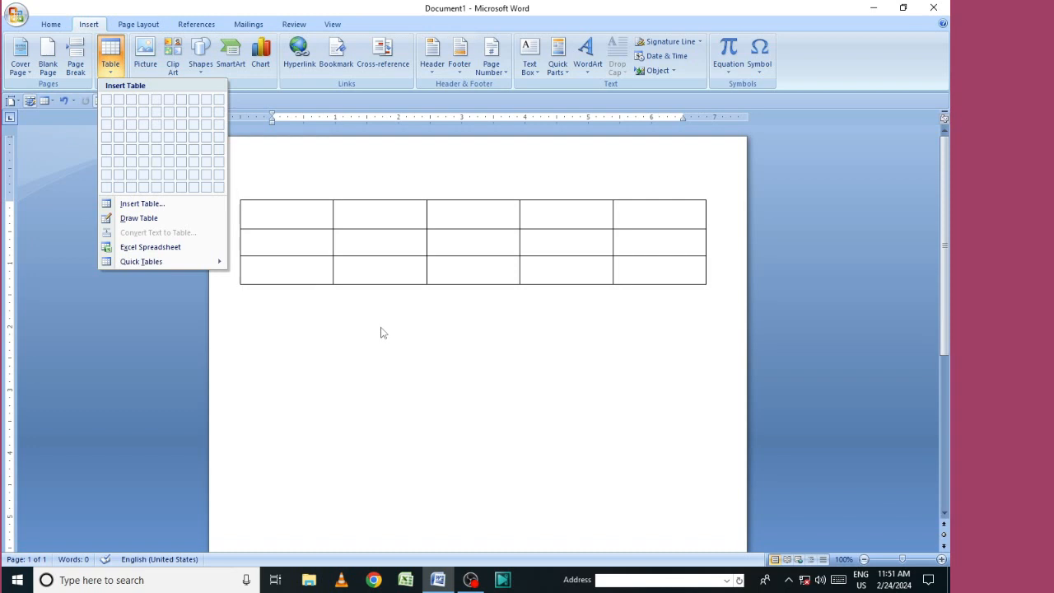
click(262, 213)
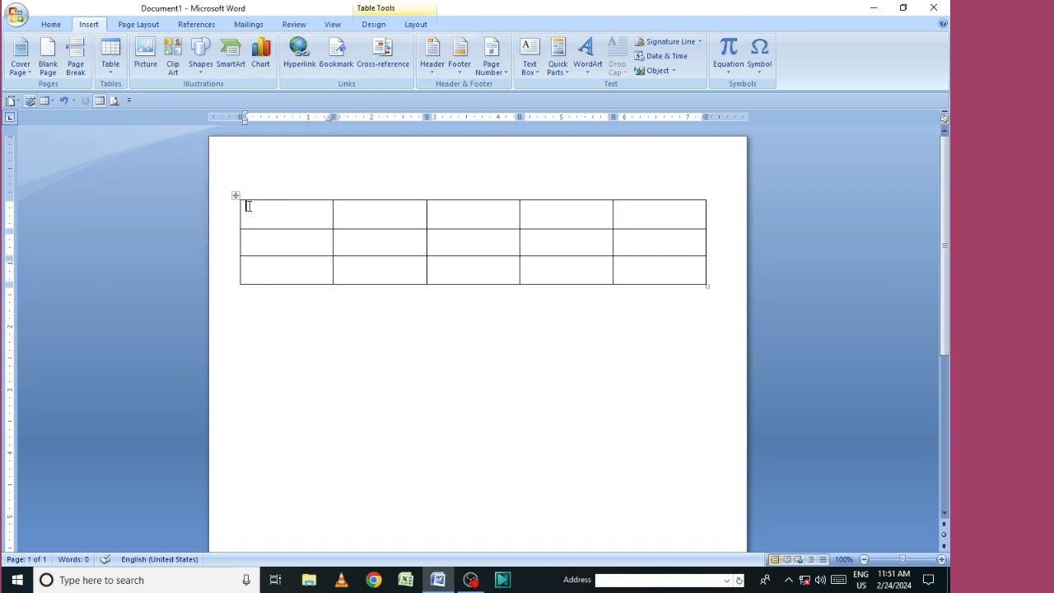
click(237, 196)
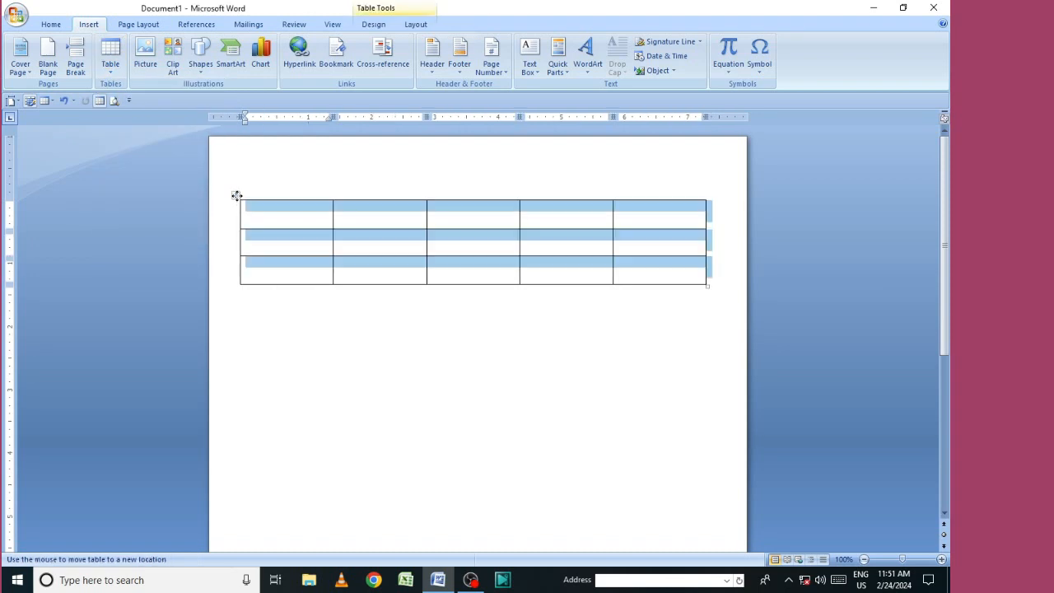
click(375, 25)
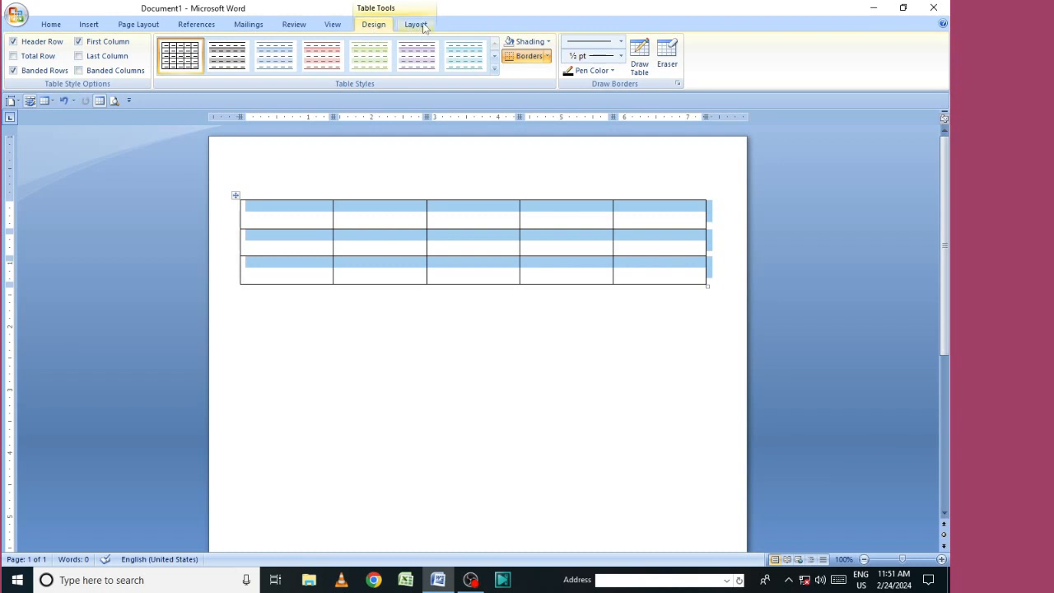
click(328, 59)
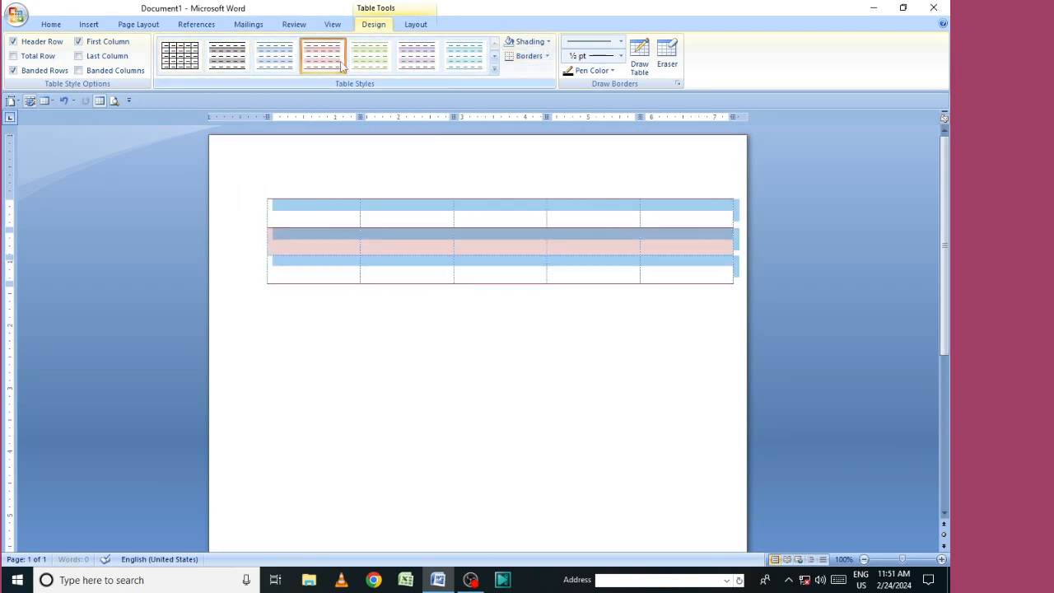
click(465, 62)
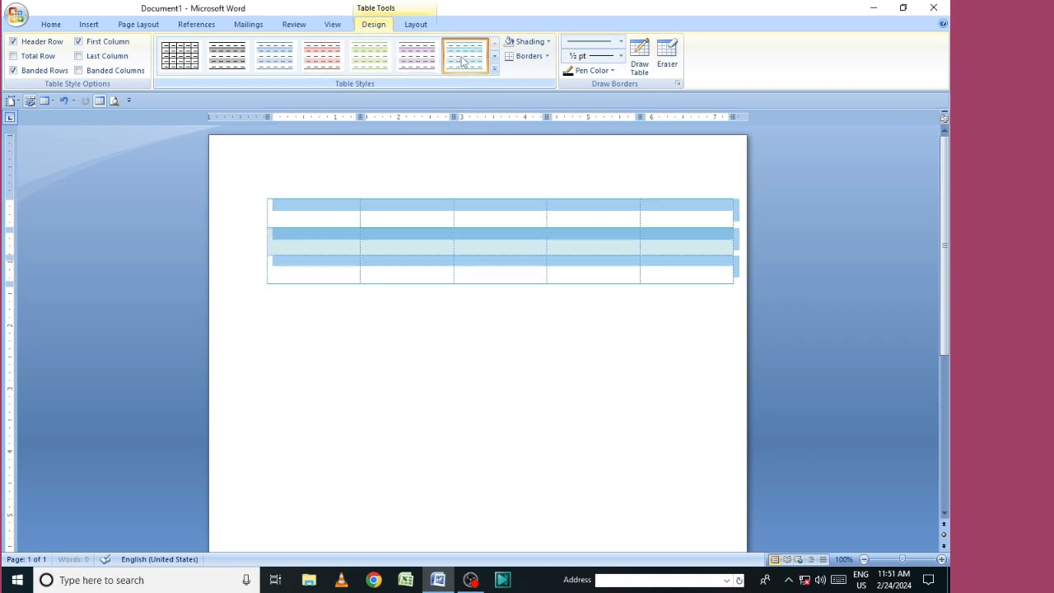
click(494, 69)
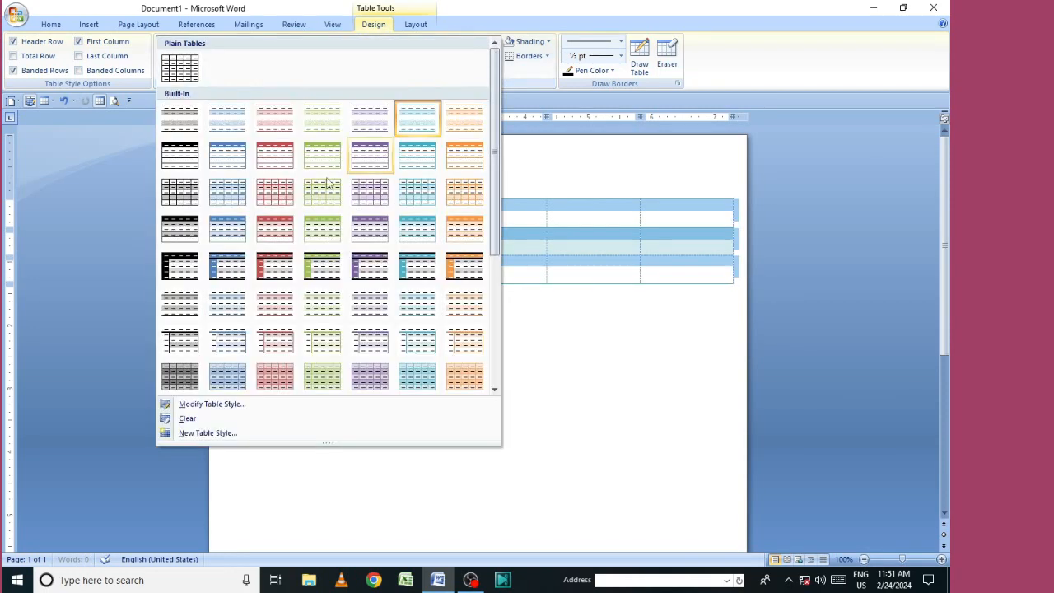
click(278, 237)
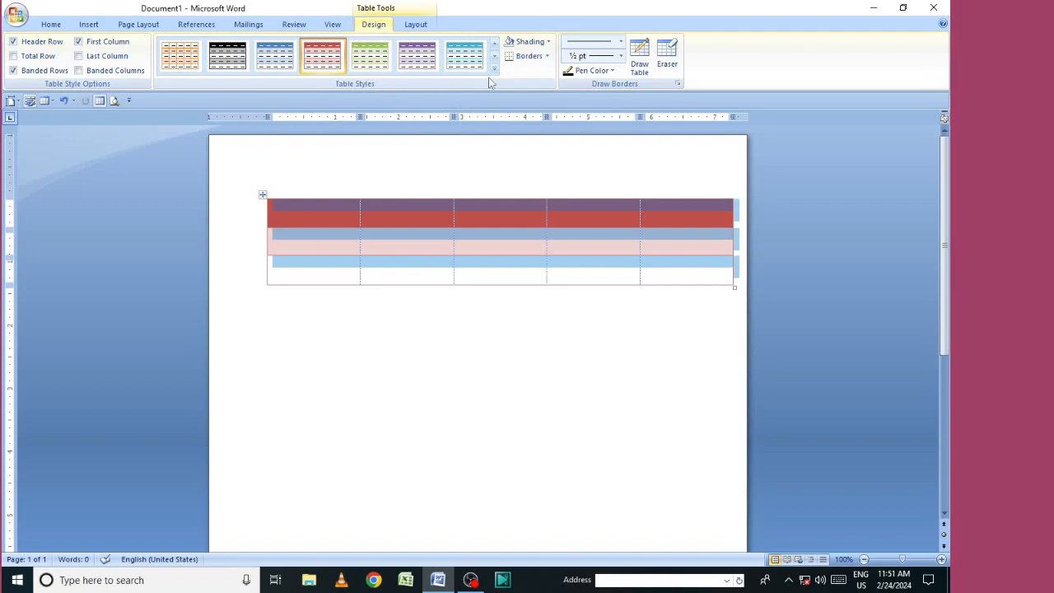
Apply the built-in orange table style with a filled header row and filled first column
click(495, 72)
click(453, 268)
click(395, 299)
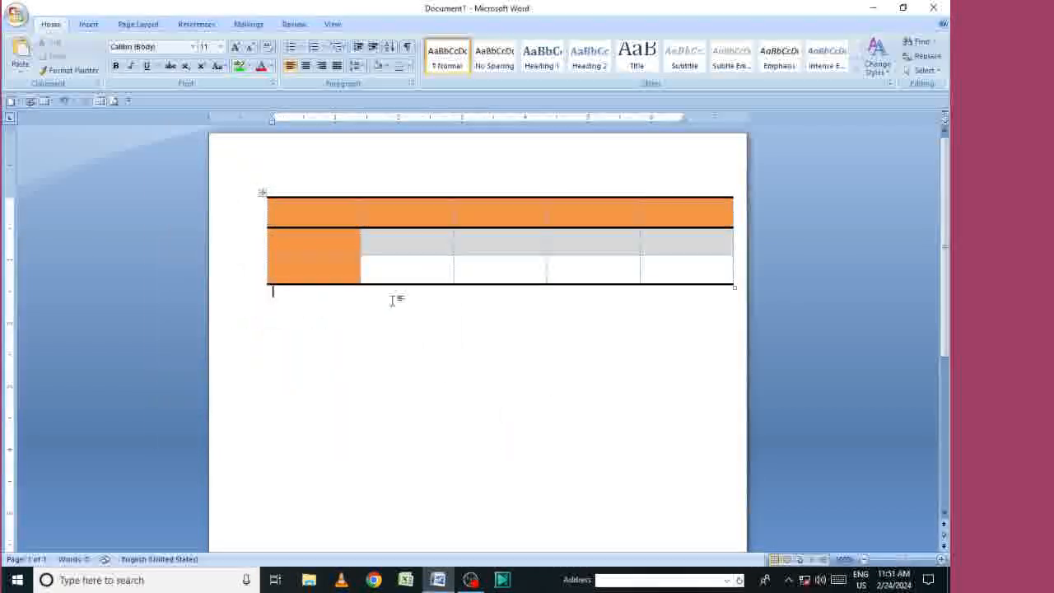
Fill the table by rows, adding a fourth: 25, 54, 5, 1, 5; 4, 2, 8, 4, 58; 45, 8, 64, 964; 8, 5455464, 8, 7, 8
click(311, 210)
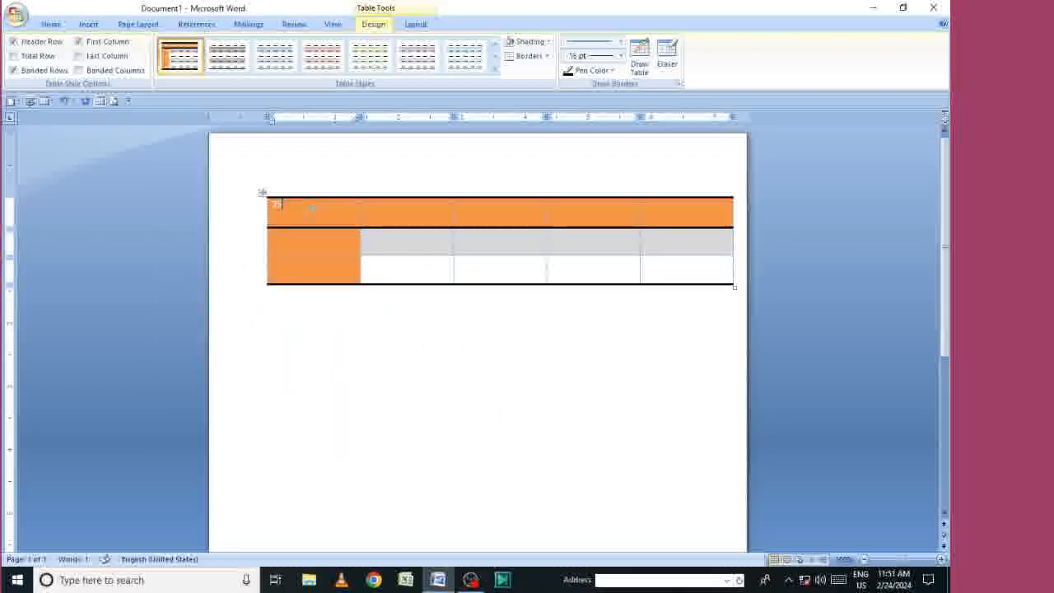
text(54)
key(Tab)
text(5)
key(Tab)
text(1)
key(Tab)
text(2)
key(Tab)
text(8)
key(Tab)
text(4)
key(Tab)
text(58	45)
key(Tab)
text(8)
key(Tab)
text(64)
key(Tab)
text(964)
key(Tab)
key(Tab)
text(8)
key(Tab)
text(5455464)
key(Tab)
text(8)
key(Tab)
text(7)
key(Tab)
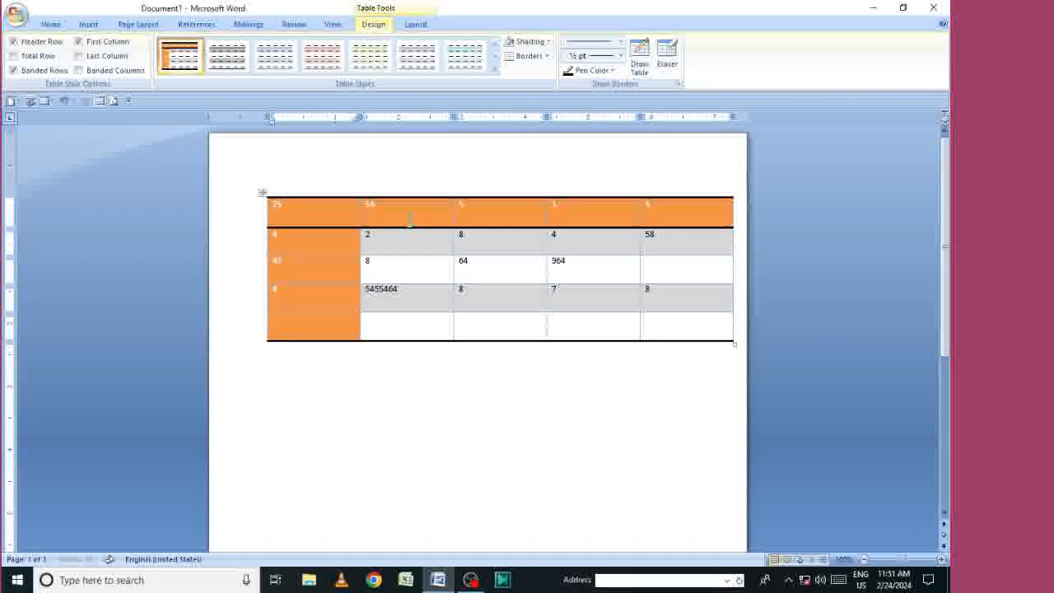
text(8)
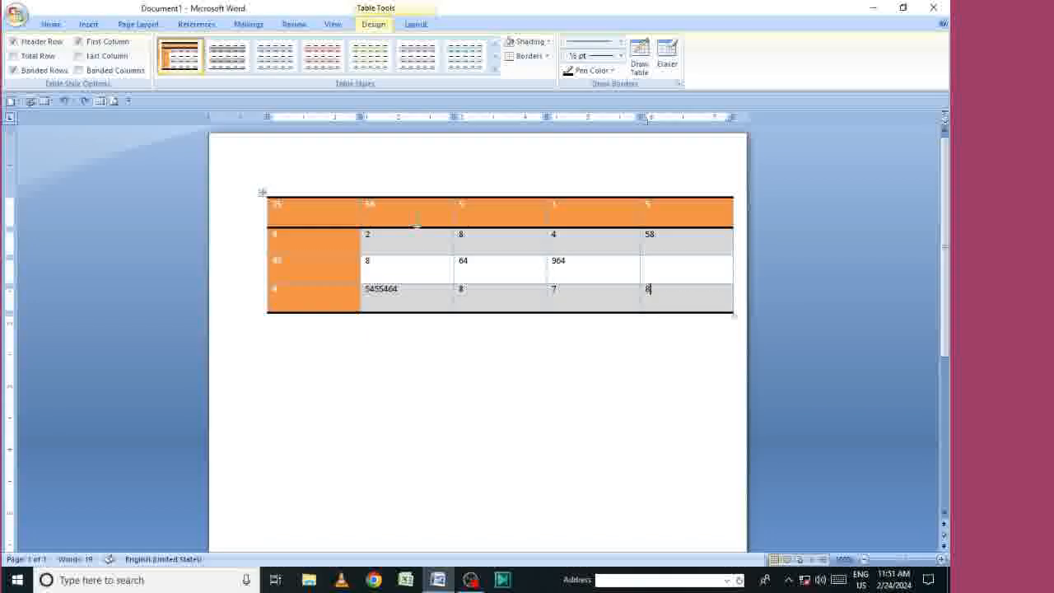
Shorten the long number in the last row's second cell to 54
click(395, 299)
key(BackSpace)
key(BackSpace)
key(BackSpace)
key(BackSpace)
key(BackSpace)
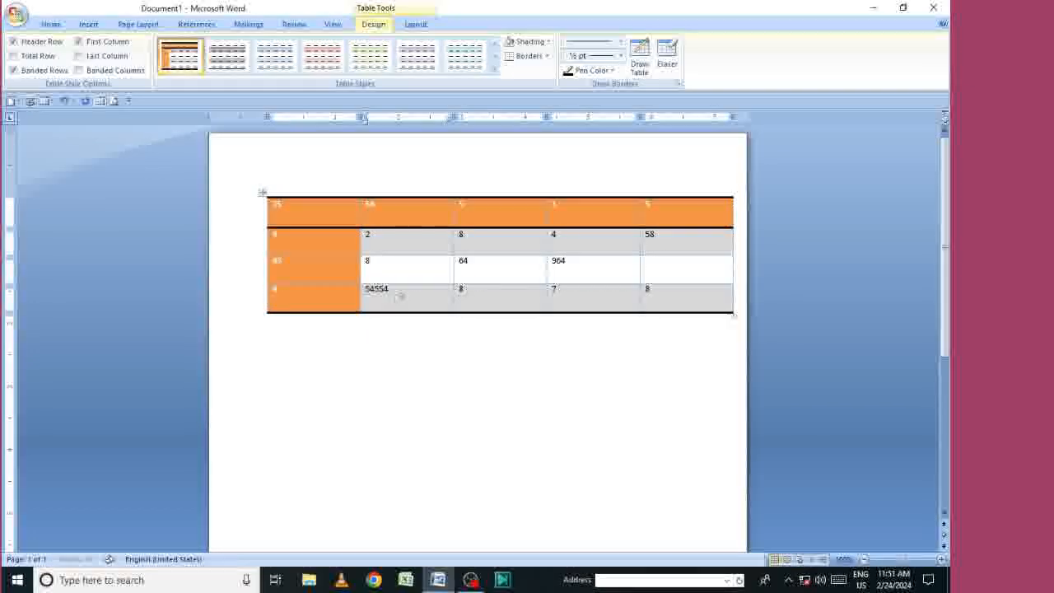
click(440, 403)
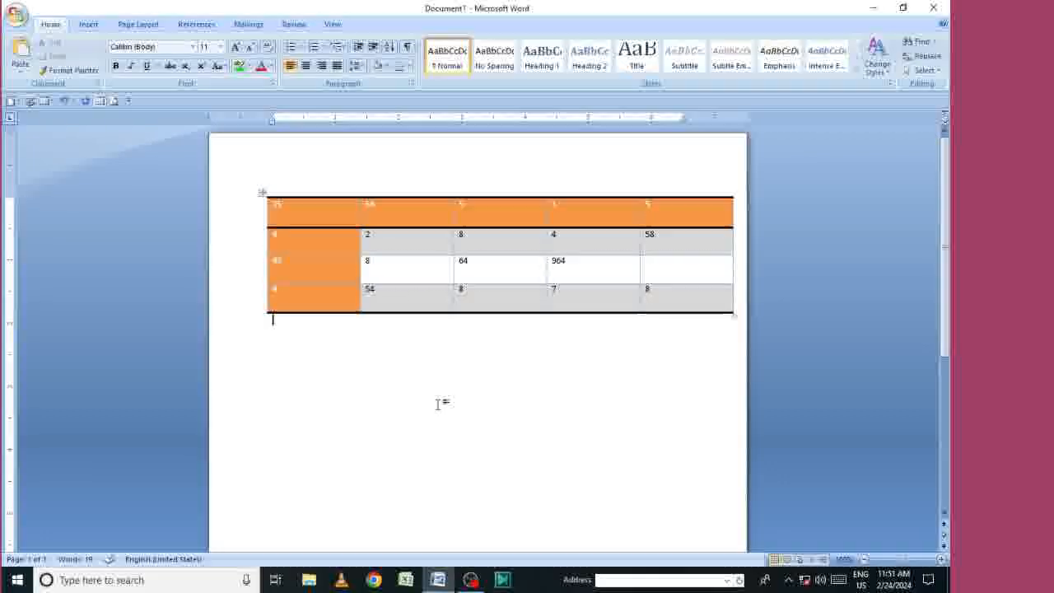
Restyle the table with the light aqua banded style and switch it to the red style with filled header row and first column
click(260, 192)
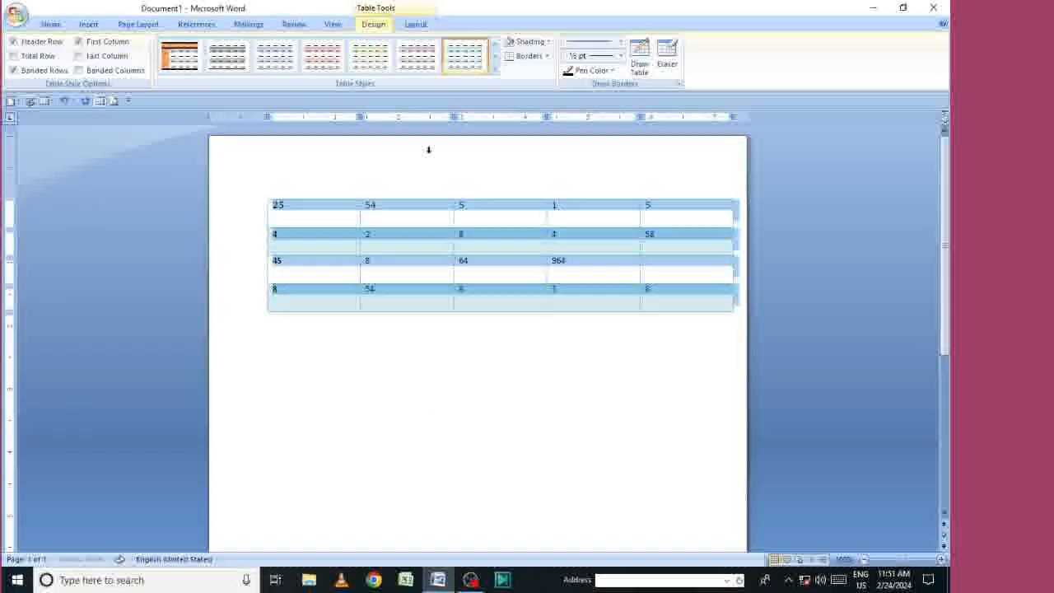
click(512, 360)
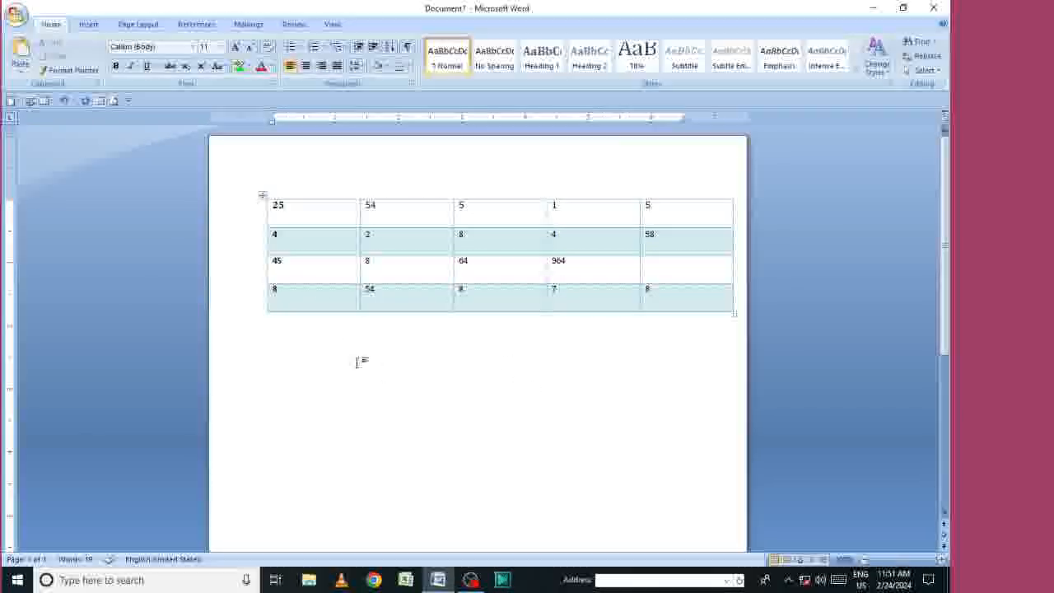
click(325, 234)
click(493, 74)
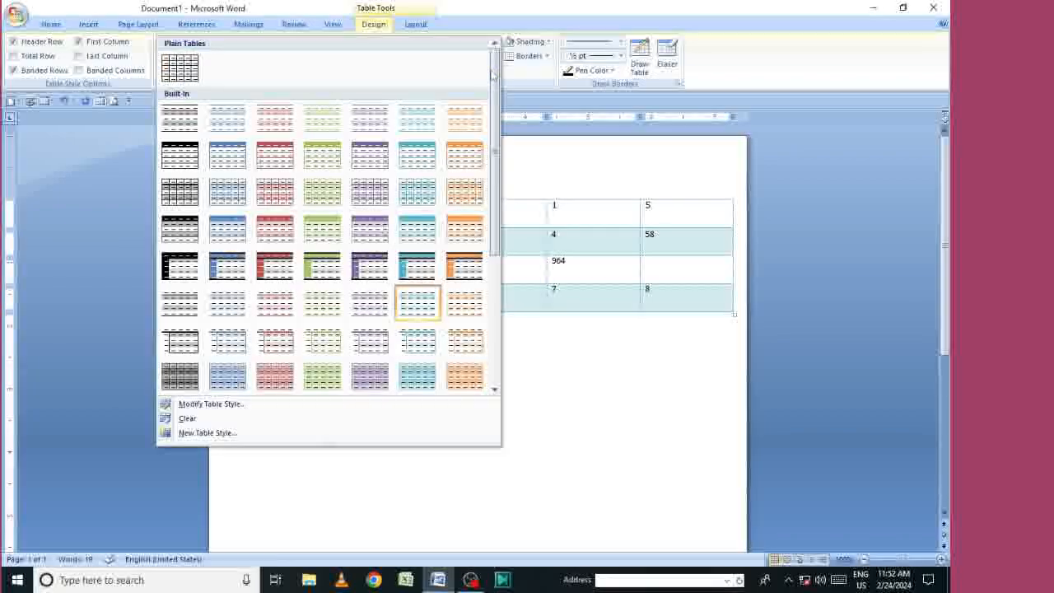
click(275, 266)
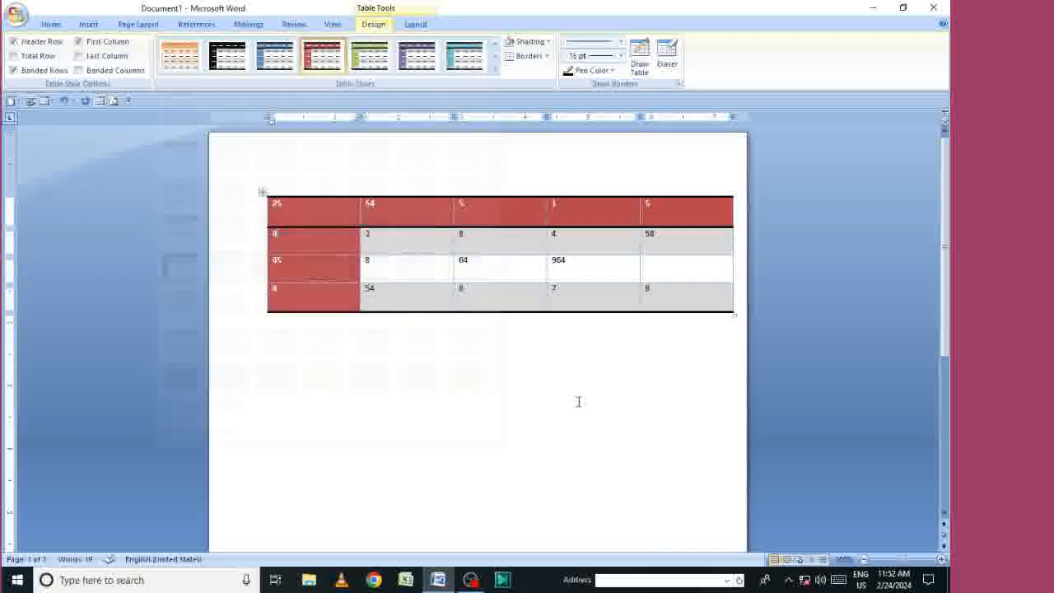
click(489, 338)
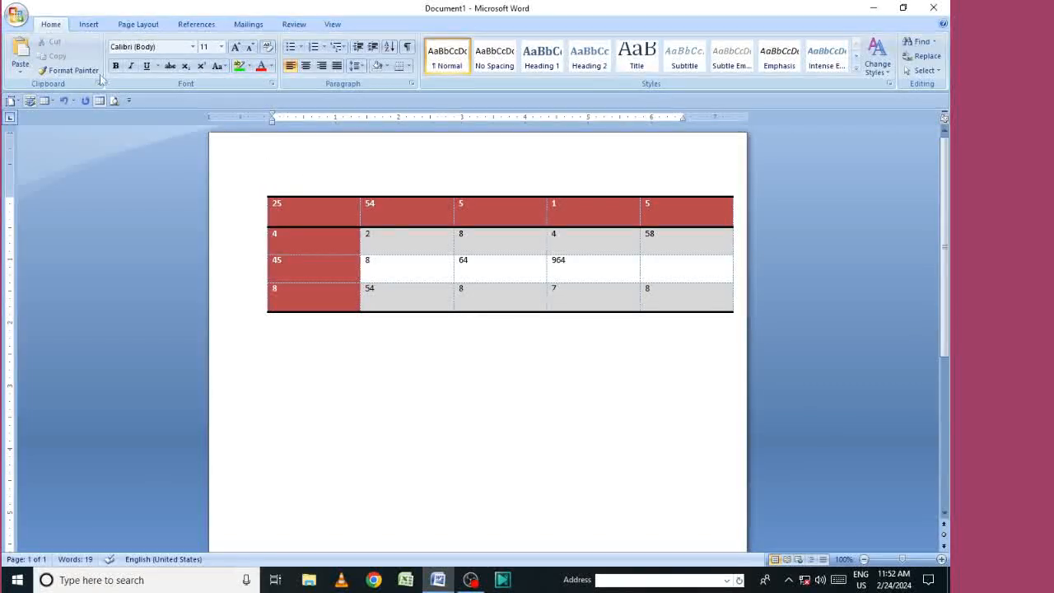
click(88, 24)
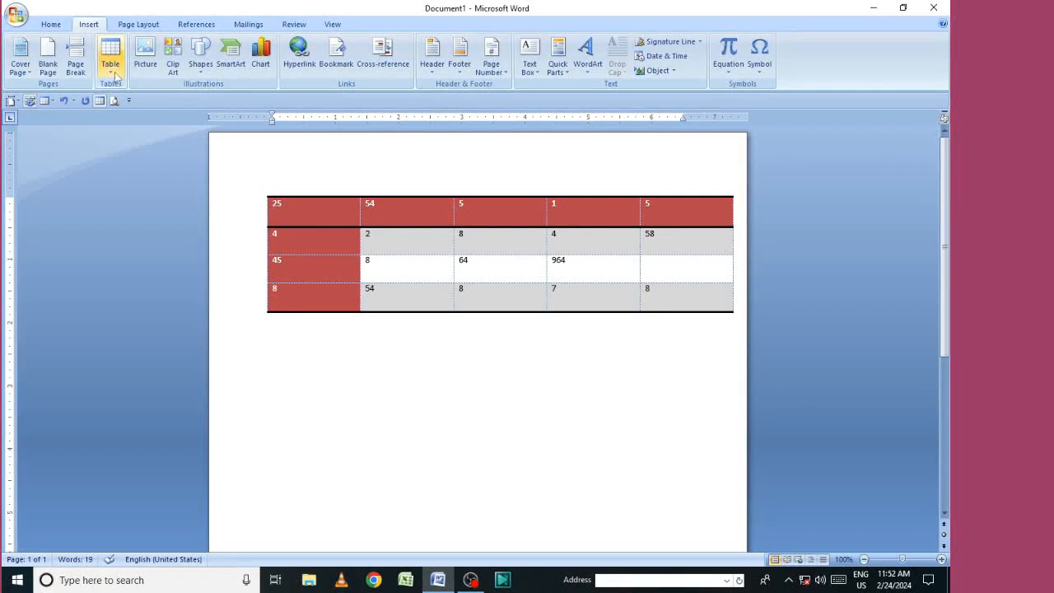
click(110, 59)
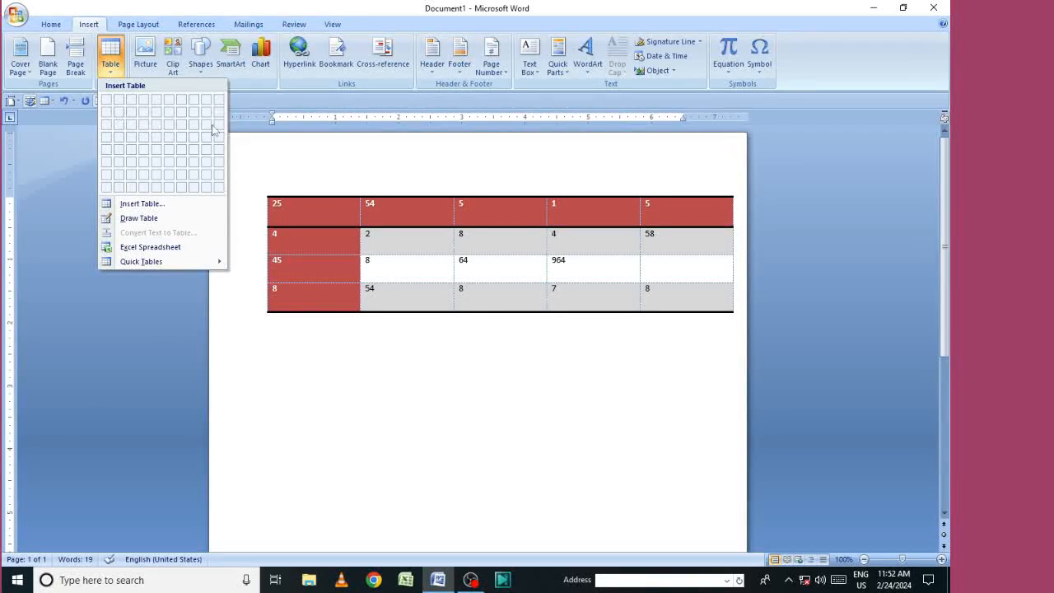
click(631, 395)
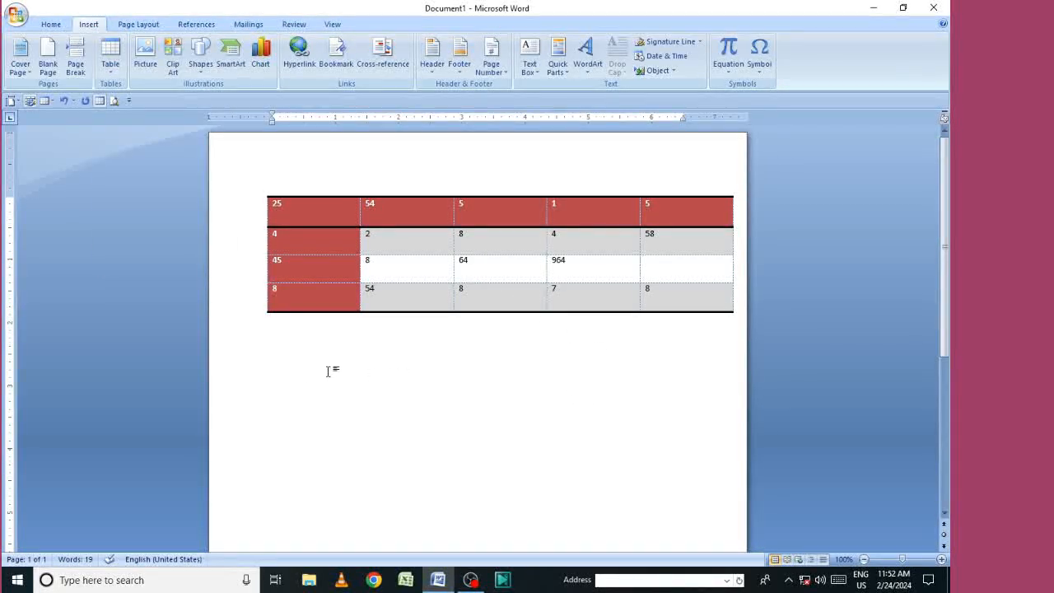
click(110, 58)
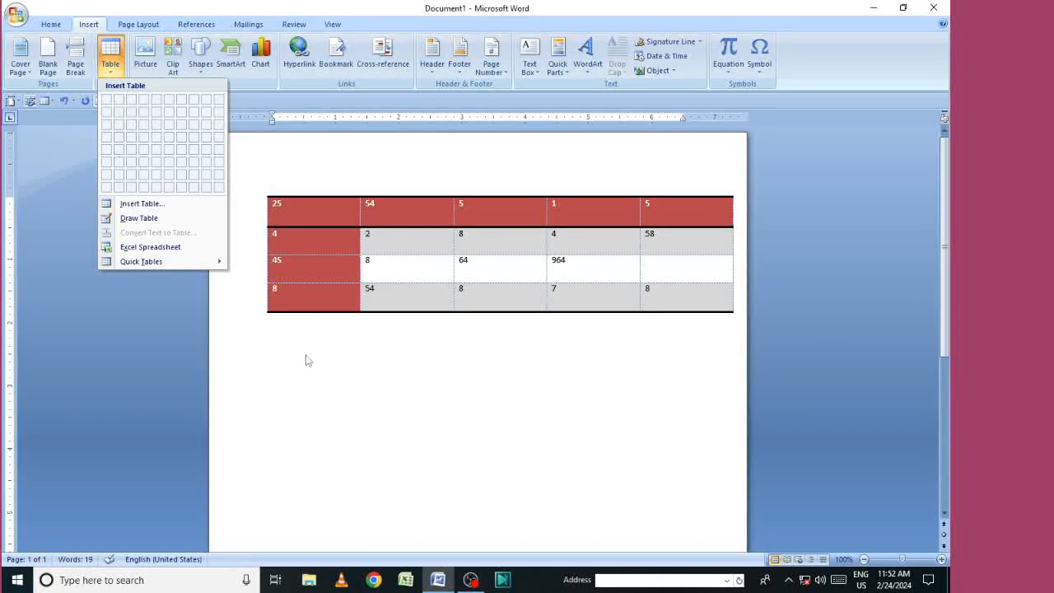
click(138, 203)
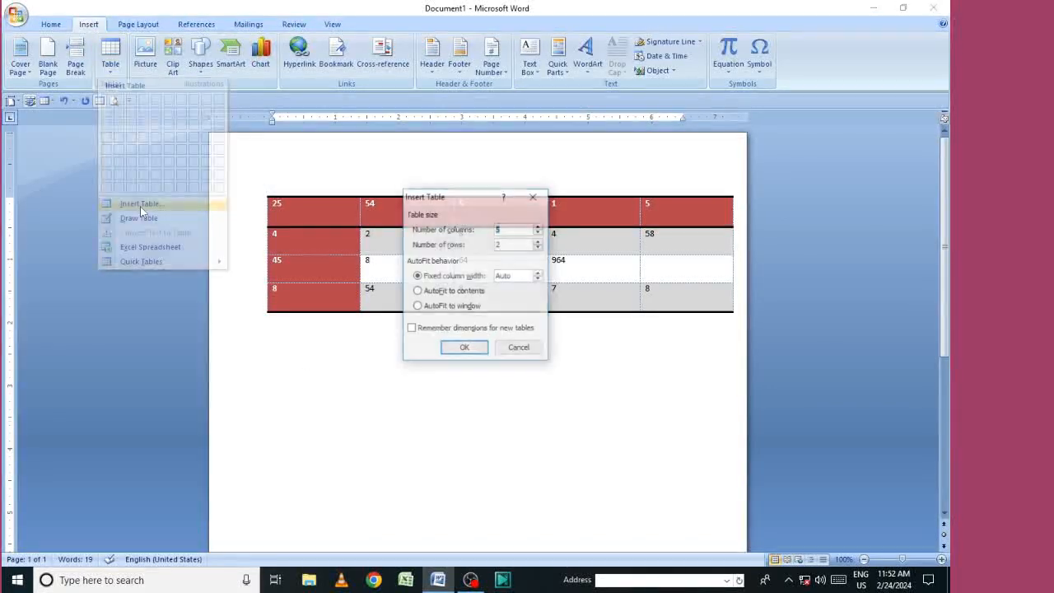
click(517, 347)
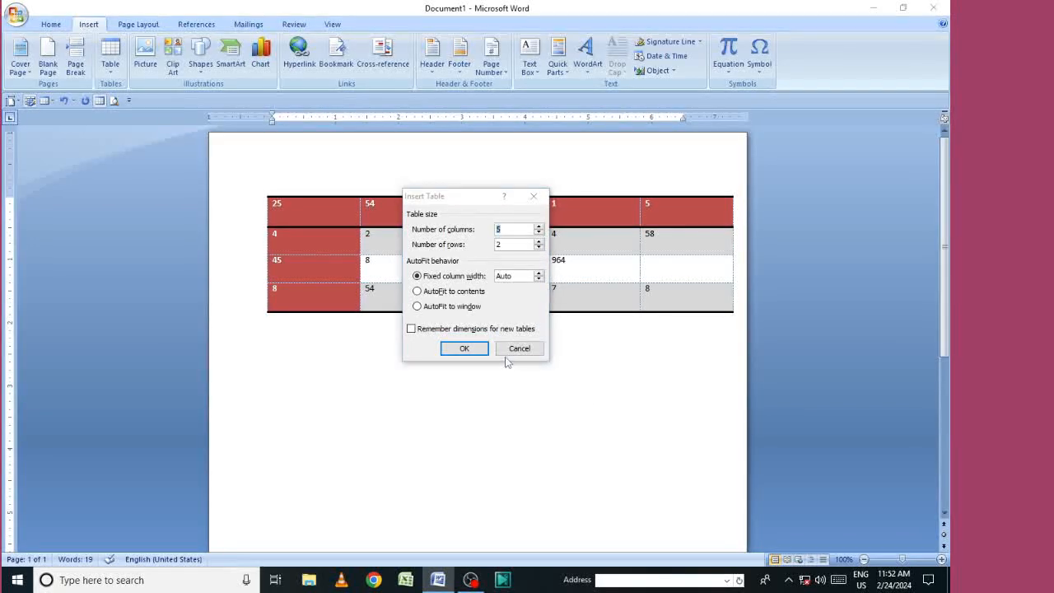
Undo all the table edits back through the styling, cell entries and the insertion of the table itself
key(ctrl+z)
key(ctrl+z)
key(ctrl+z)
key(ctrl+z)
key(ctrl+z)
key(ctrl+z)
key(ctrl+z)
key(ctrl+z)
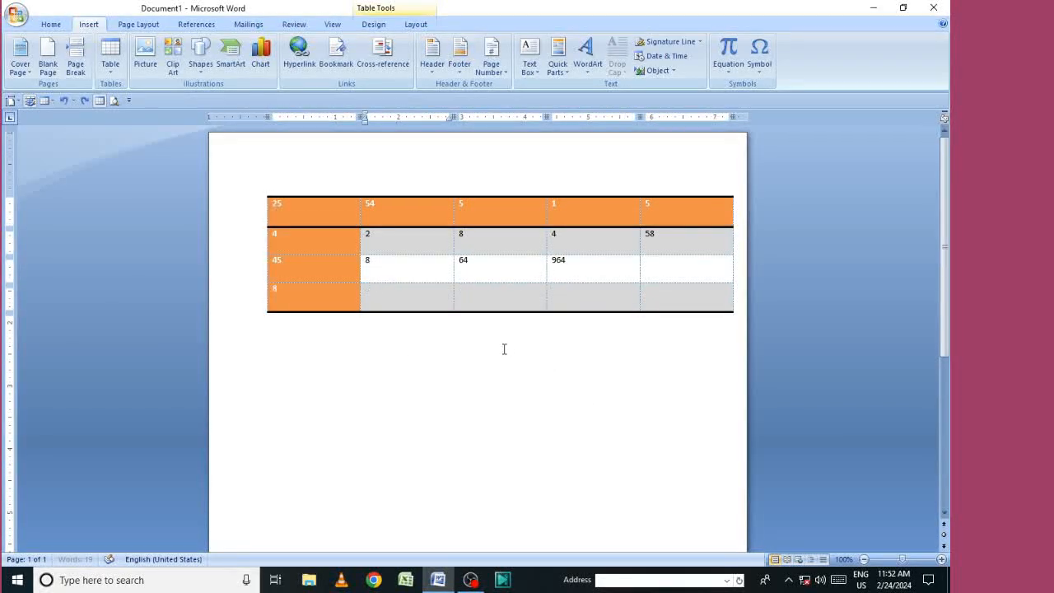
key(ctrl+z)
key(ctrl+z)
key(ctrl+z)
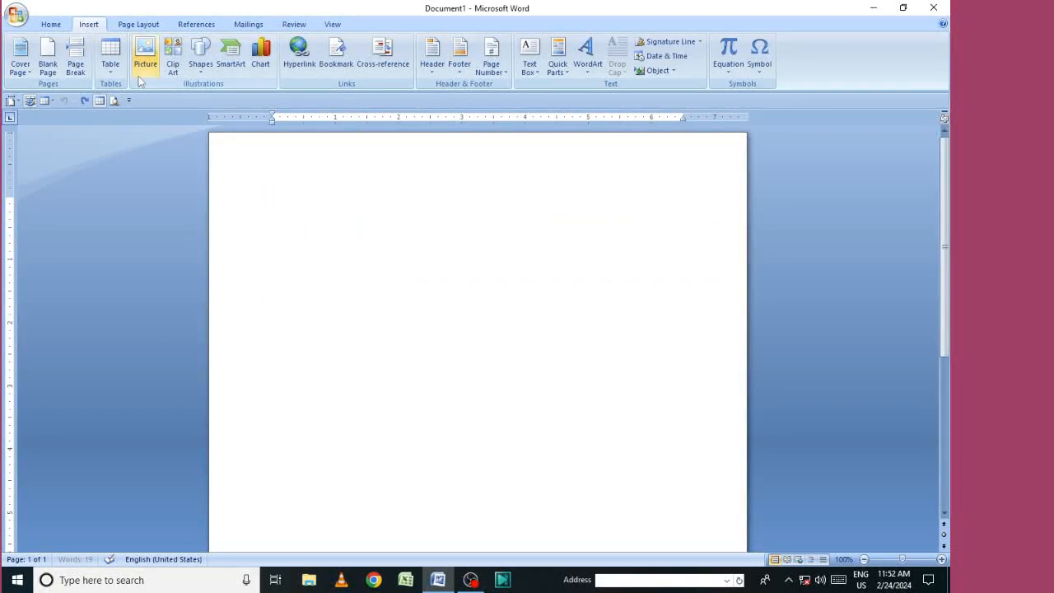
Insert a table with 30 columns and 3 rows, and resize it to about 7.1 inches wide and 1.6 inches high
click(110, 64)
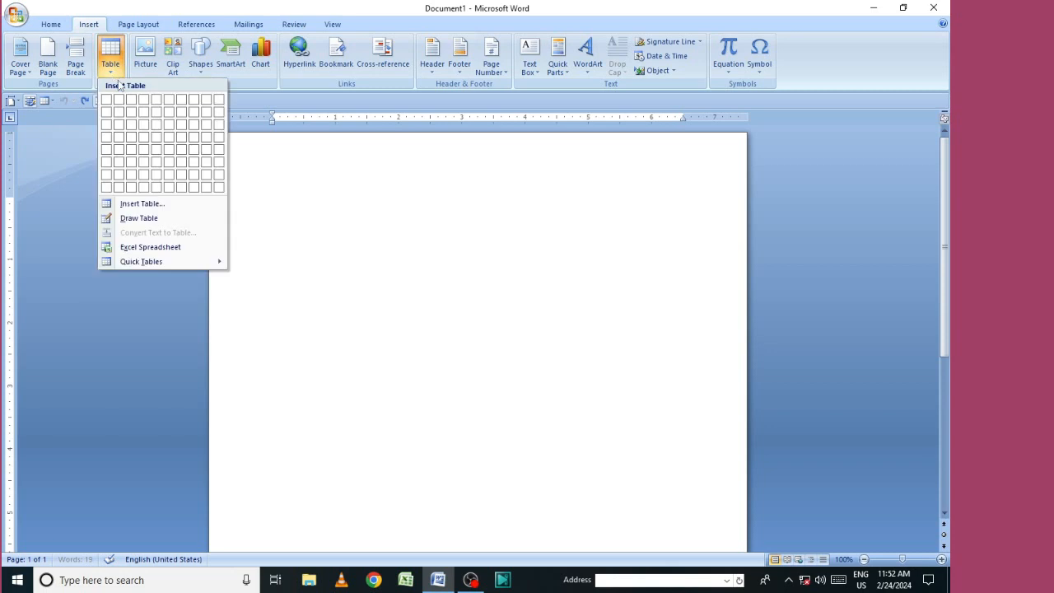
click(147, 206)
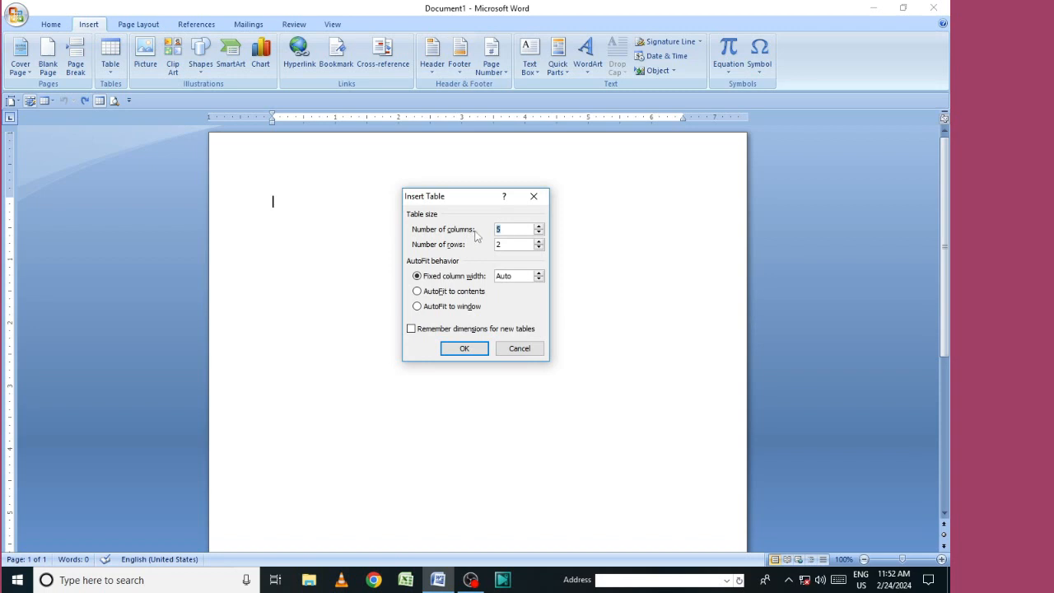
key(BackSpace)
text(4)
key(BackSpace)
text(30)
click(509, 244)
key(BackSpace)
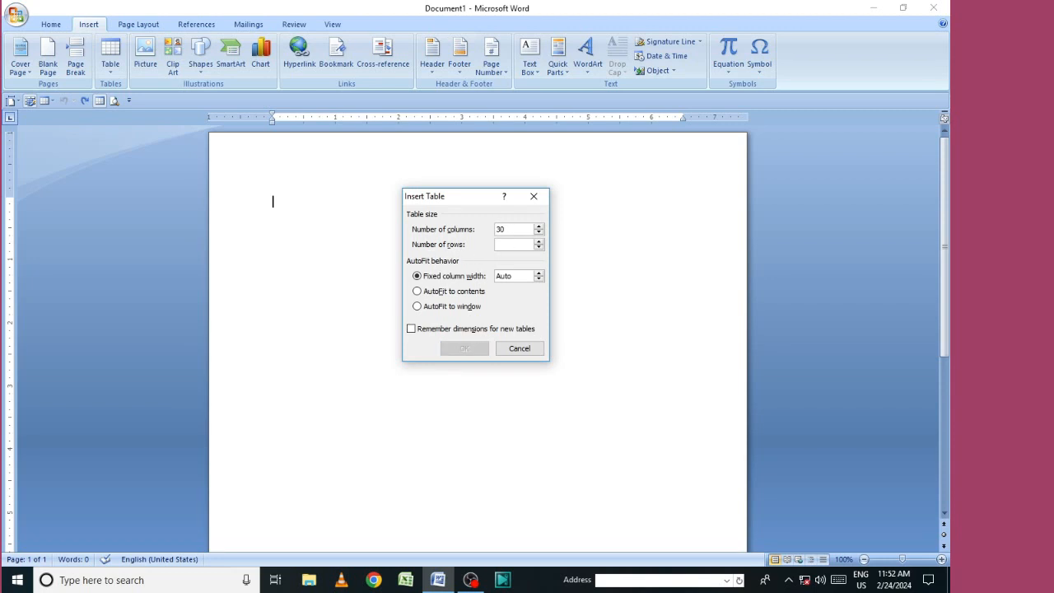
text(3)
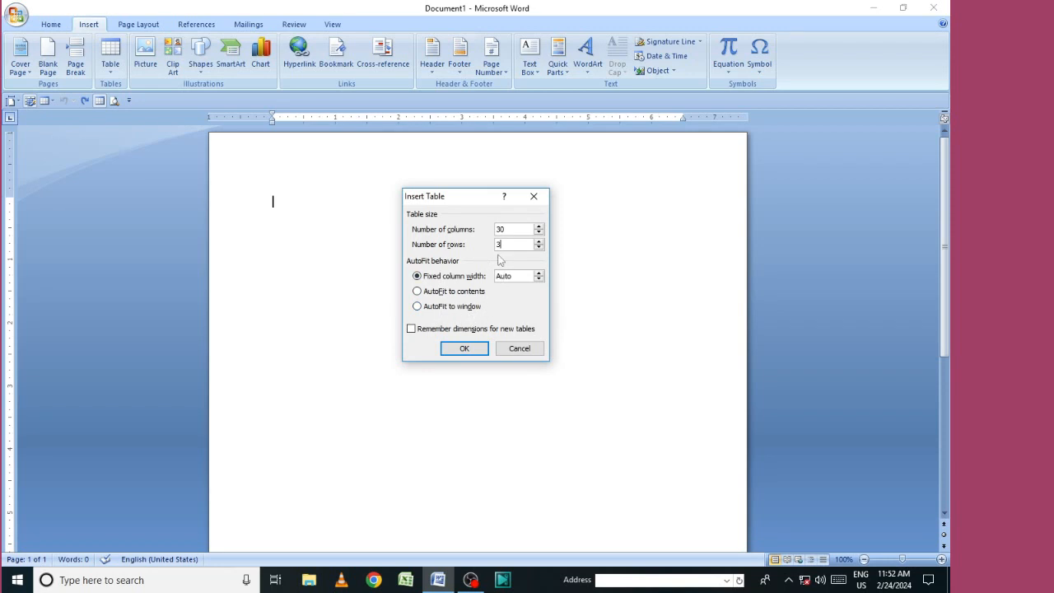
click(465, 349)
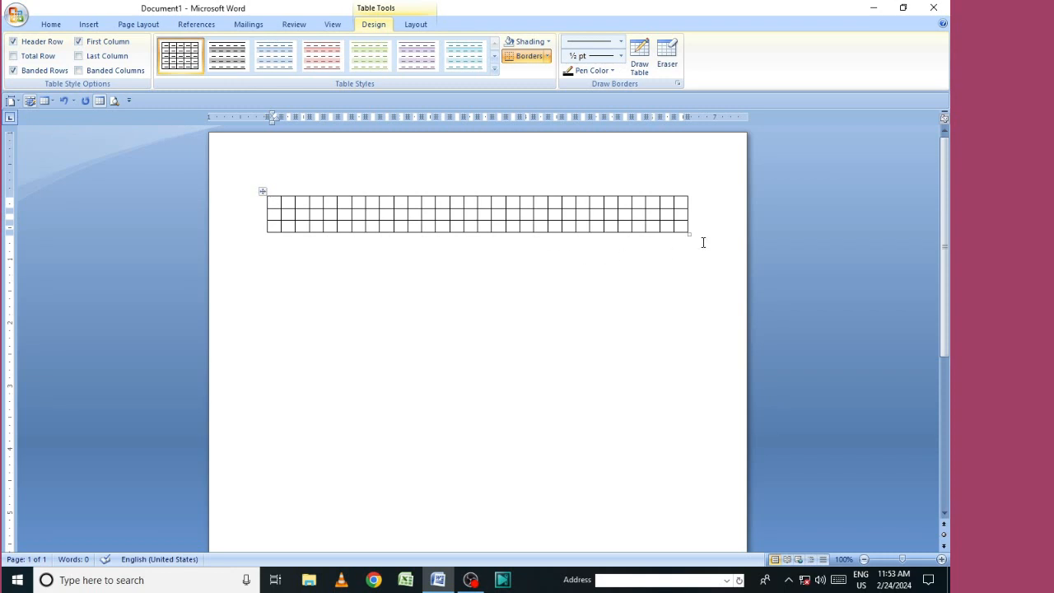
drag(694, 240, 705, 401)
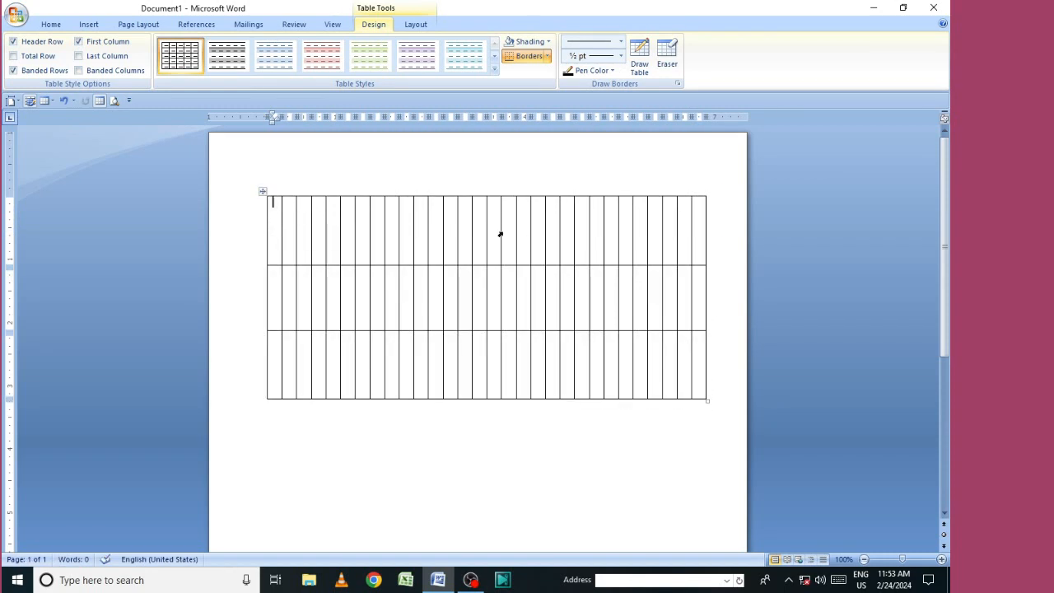
drag(708, 402, 715, 292)
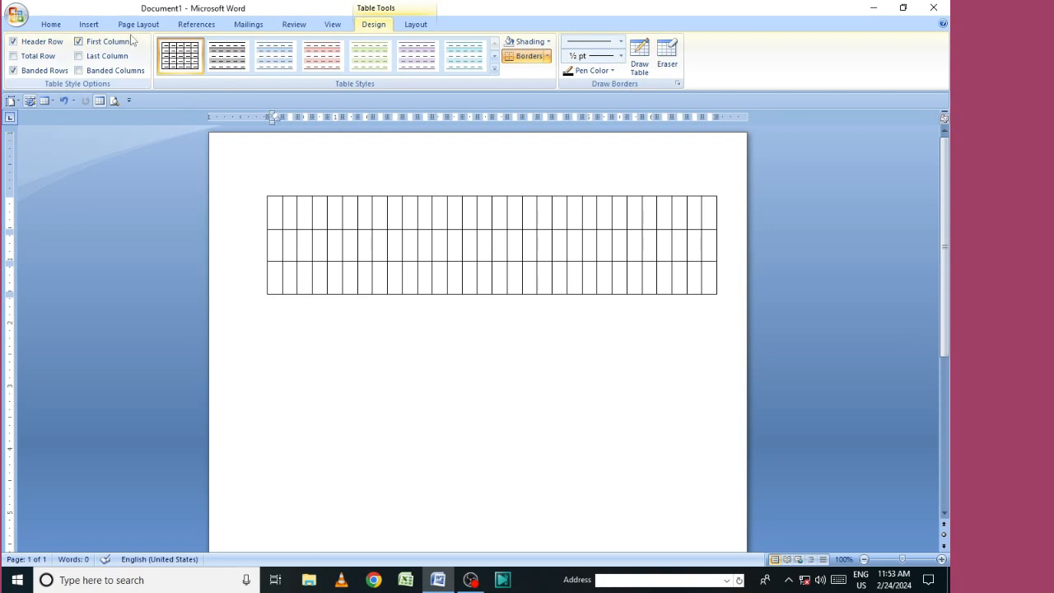
Delete the entire 30-column table from the page
click(89, 24)
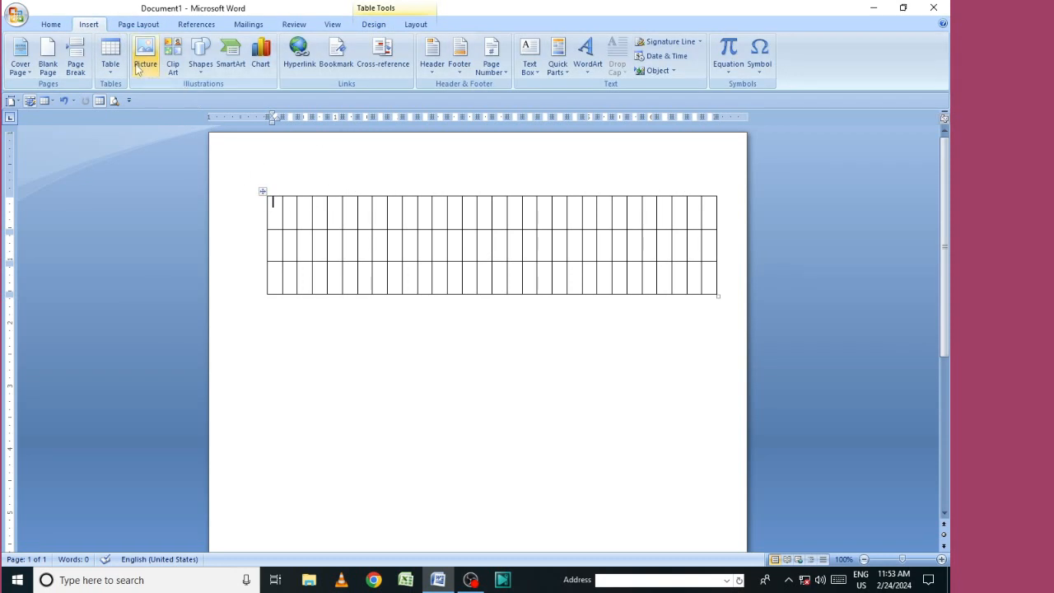
click(110, 68)
click(430, 341)
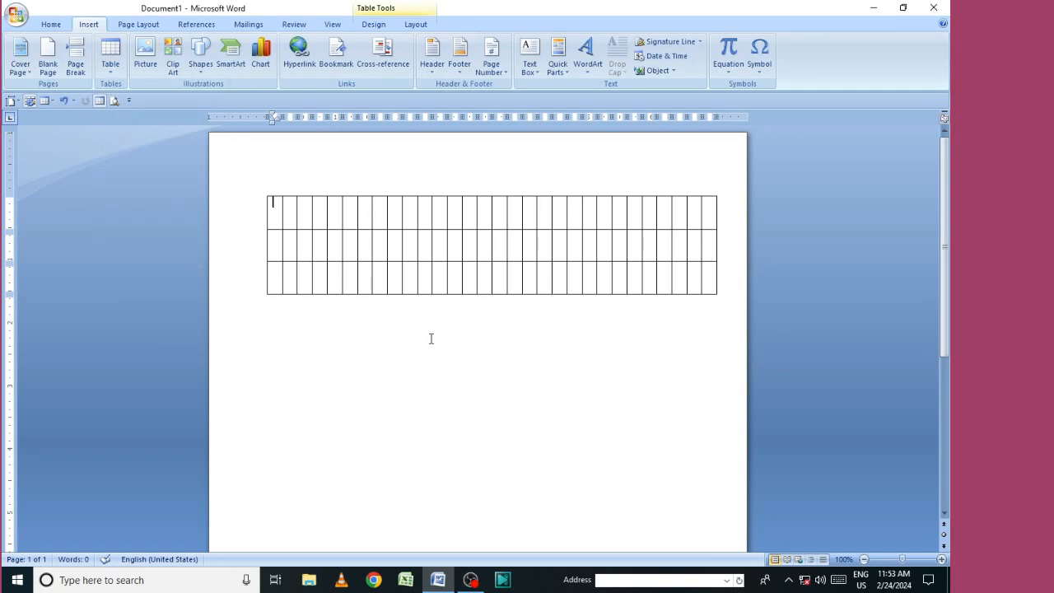
key(ctrl+a)
key(Delete)
Insert a table with 60 columns and 25 rows, keeping the automatic fixed column width
click(111, 65)
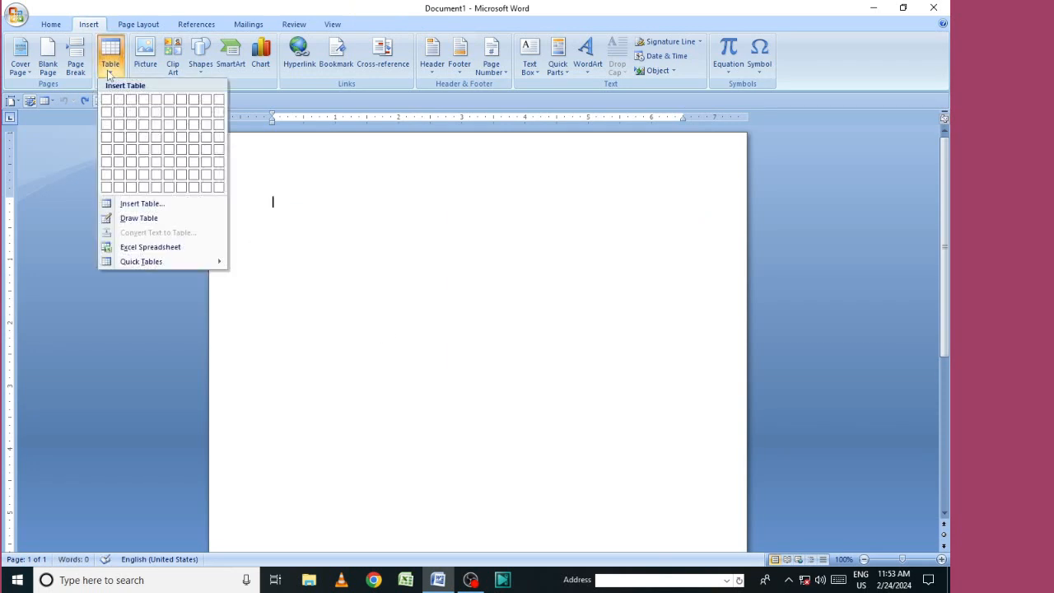
click(148, 204)
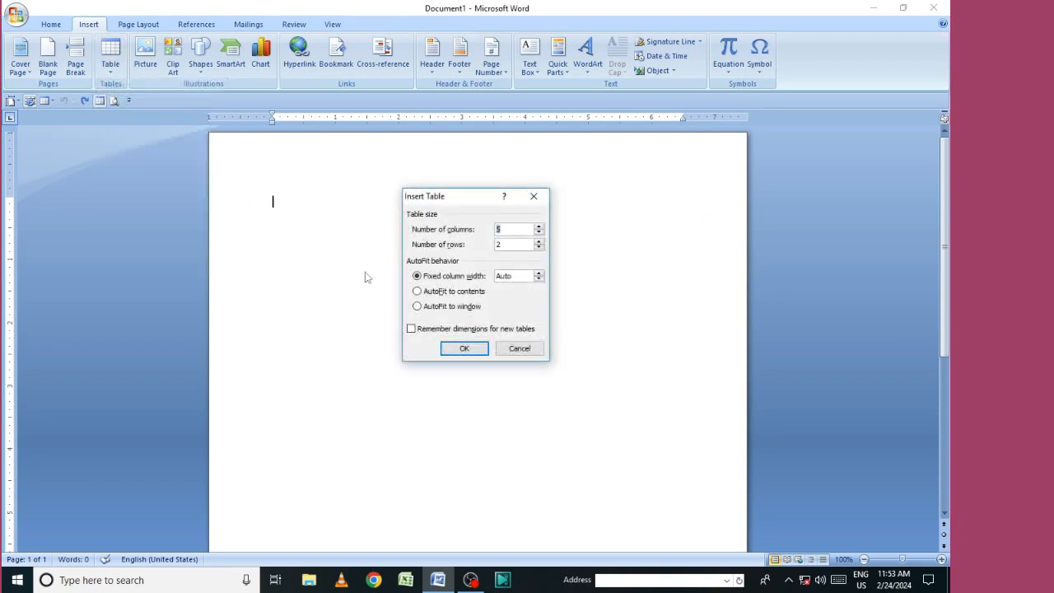
key(BackSpace)
text(6)
key(BackSpace)
text(25)
click(466, 349)
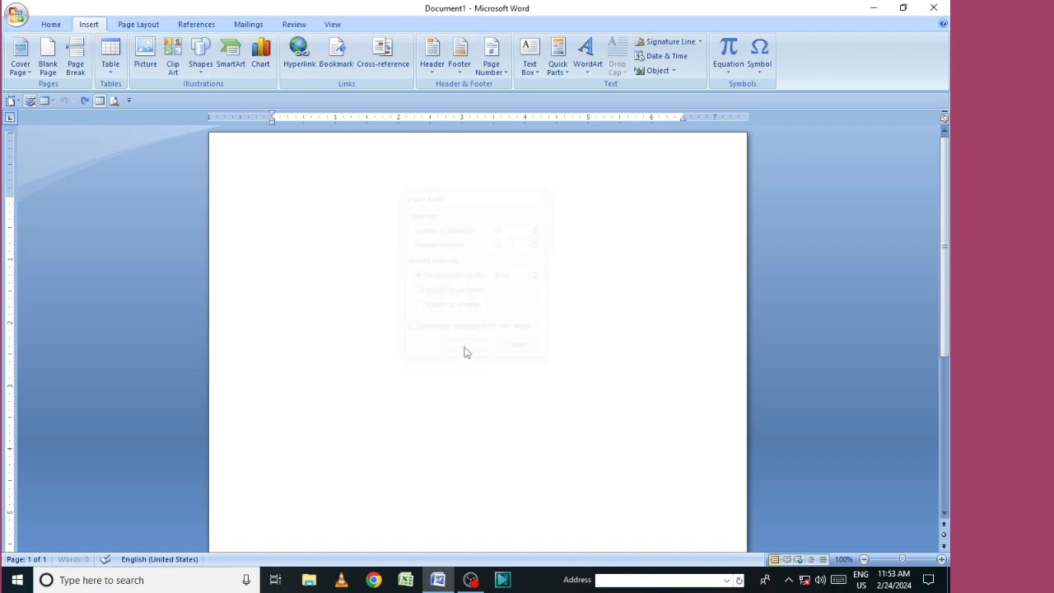
scroll(469, 304, down, 3)
scroll(468, 304, up, 3)
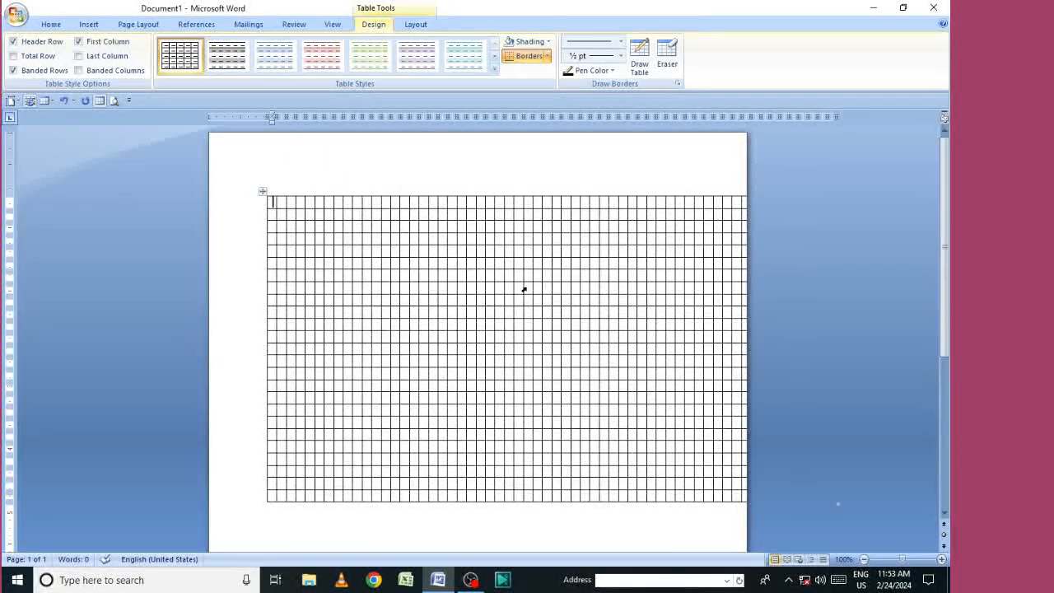
Try to move the oversized table leftward past the page margin, and undo both the move and the table insertion
drag(262, 195, 204, 194)
scroll(530, 218, down, 3)
scroll(555, 240, up, 3)
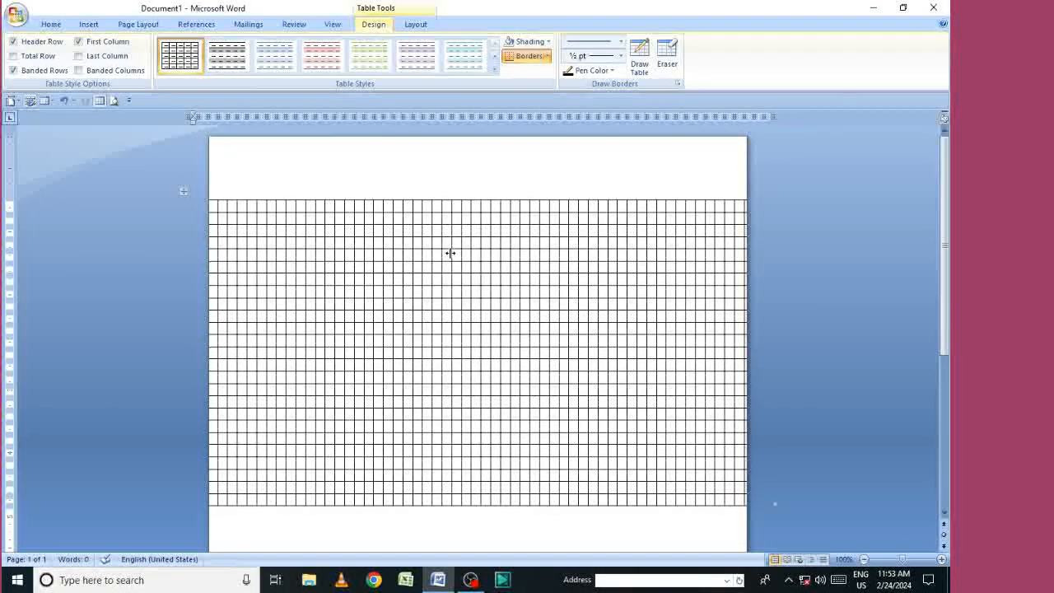
key(ctrl+z)
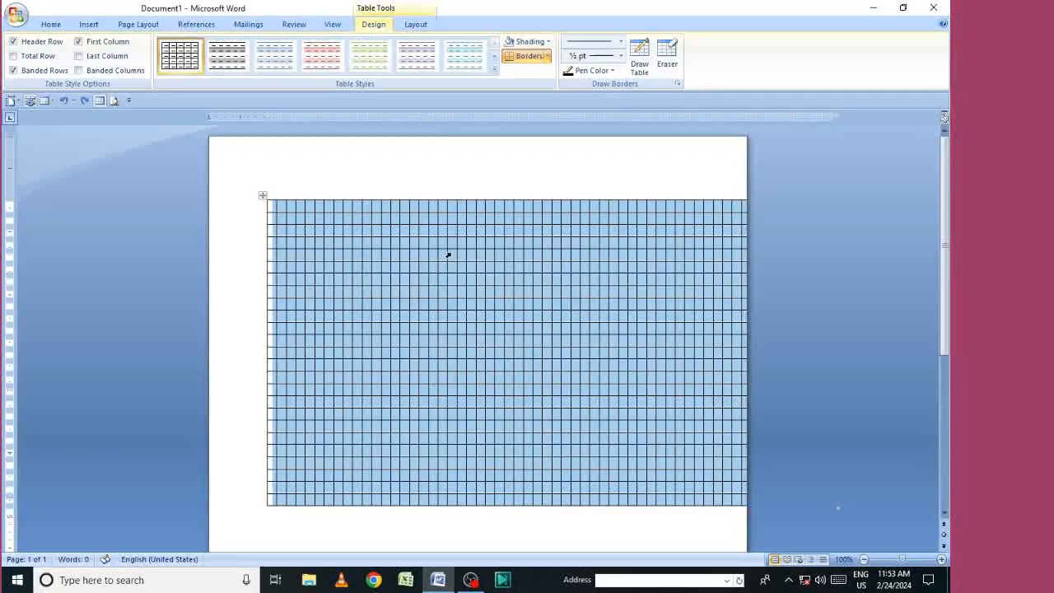
key(ctrl+z)
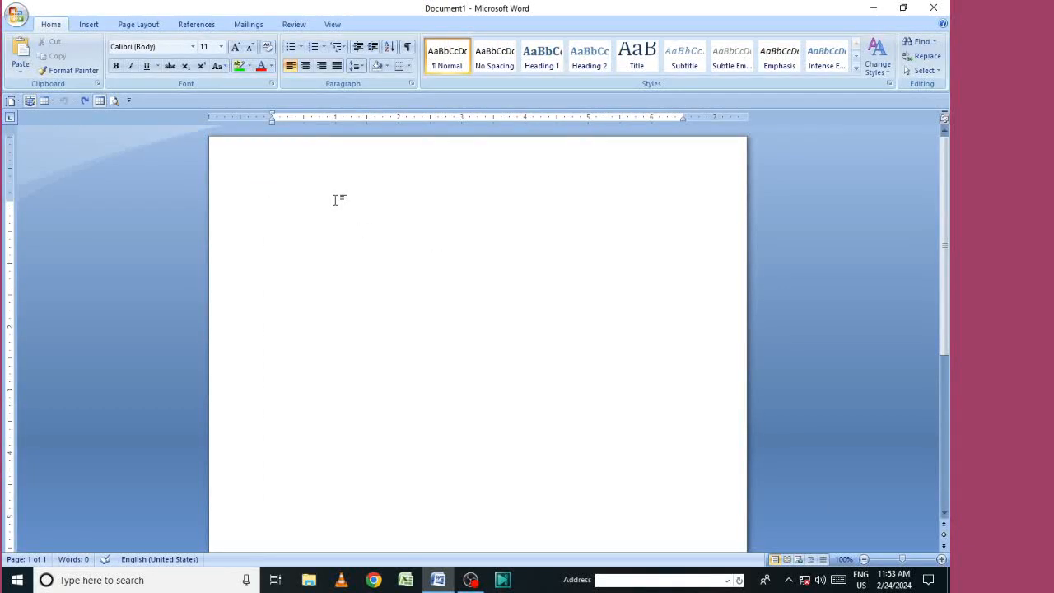
Draw a freehand table frame about 6.5 inches wide and 2.9 inches high, starting at the page's upper left margin
click(88, 24)
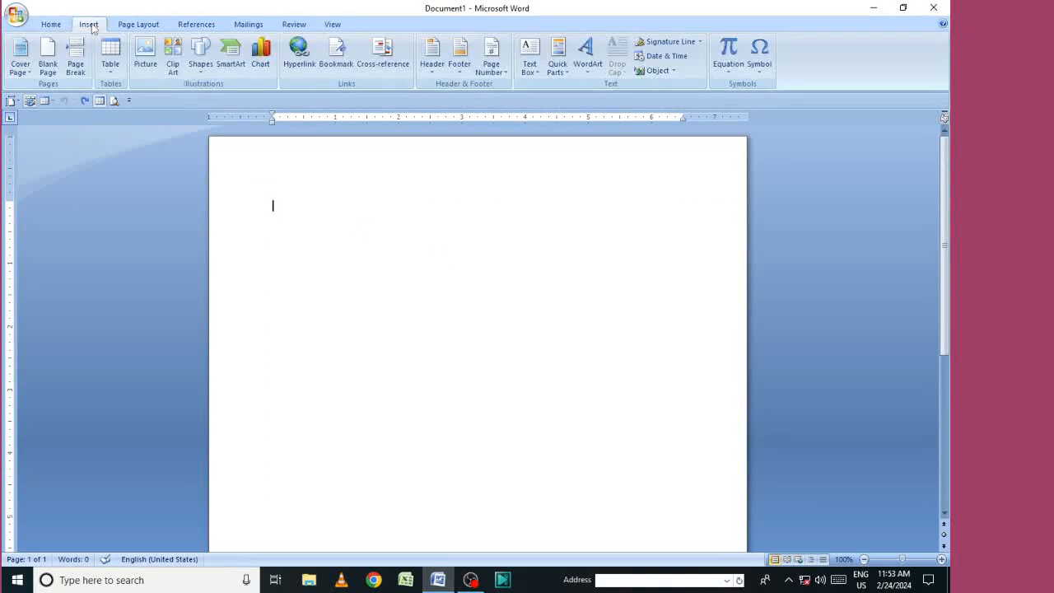
click(113, 76)
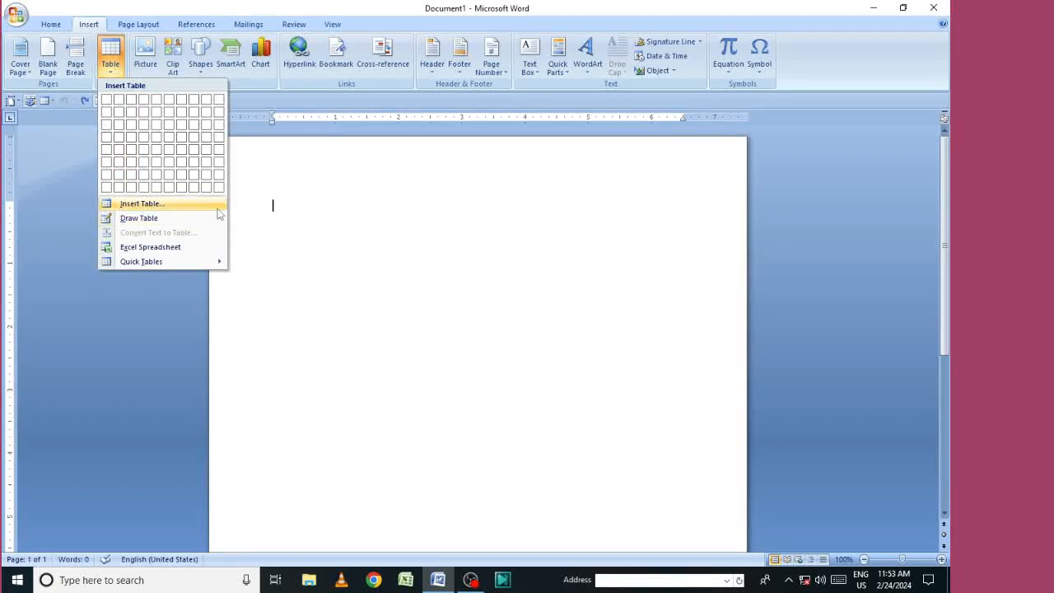
click(148, 224)
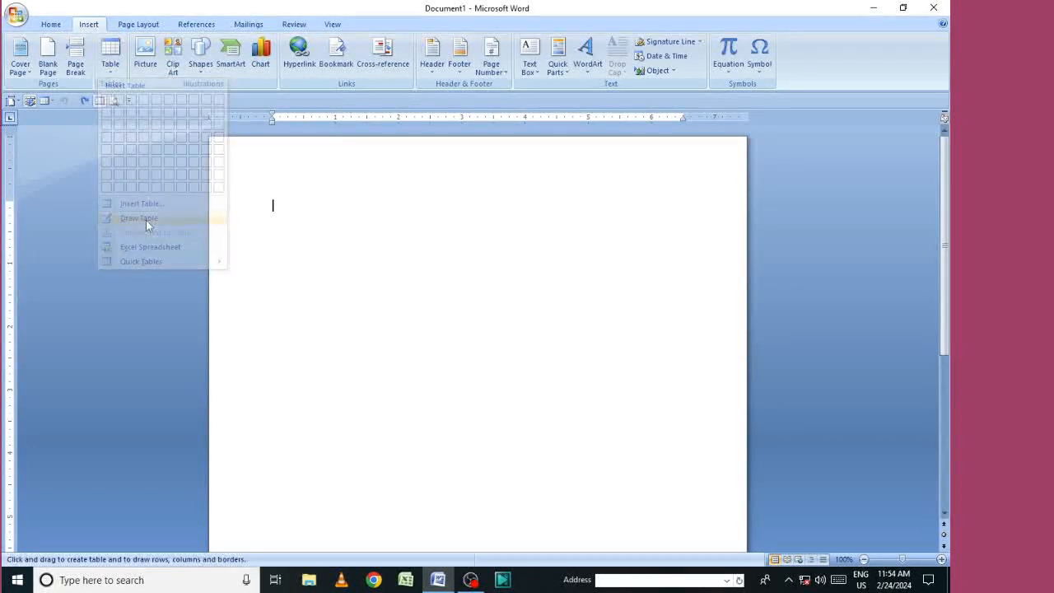
mouse_move(269, 212)
mouse_down()
mouse_move(390, 383)
mouse_move(748, 388)
mouse_move(684, 409)
mouse_move(682, 326)
mouse_move(682, 380)
mouse_up()
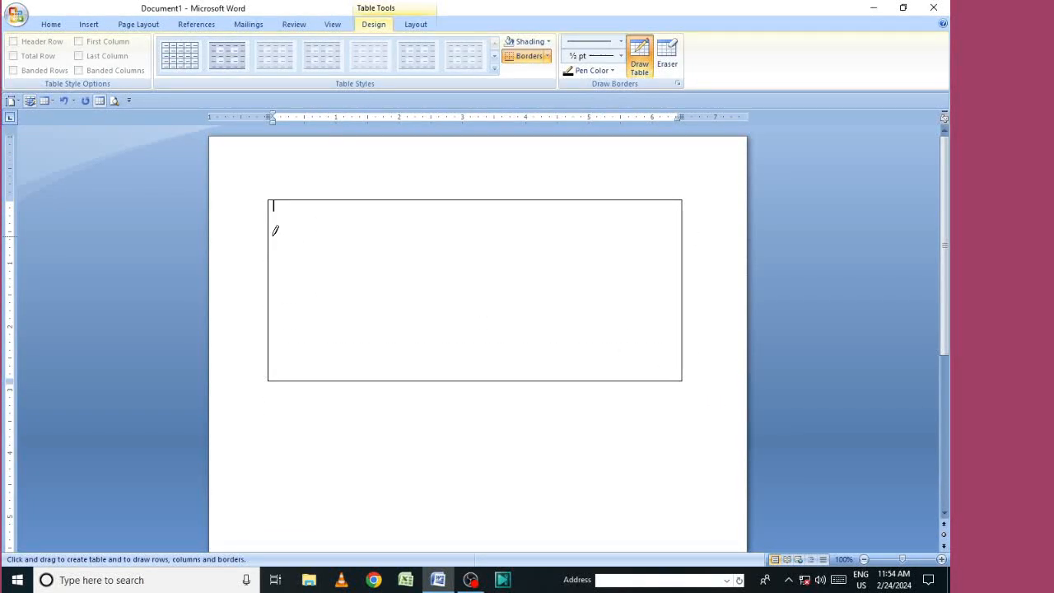
Draw three horizontal lines across the frame to divide the table into four rows
drag(272, 228, 560, 231)
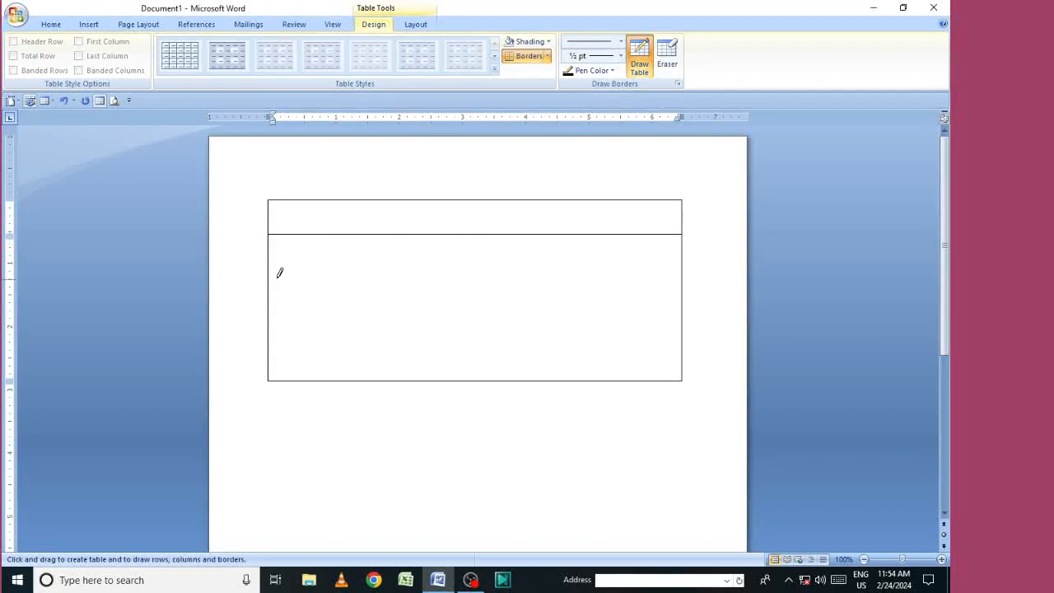
mouse_move(272, 269)
mouse_down()
mouse_move(680, 248)
mouse_move(686, 262)
mouse_up()
drag(271, 306, 687, 296)
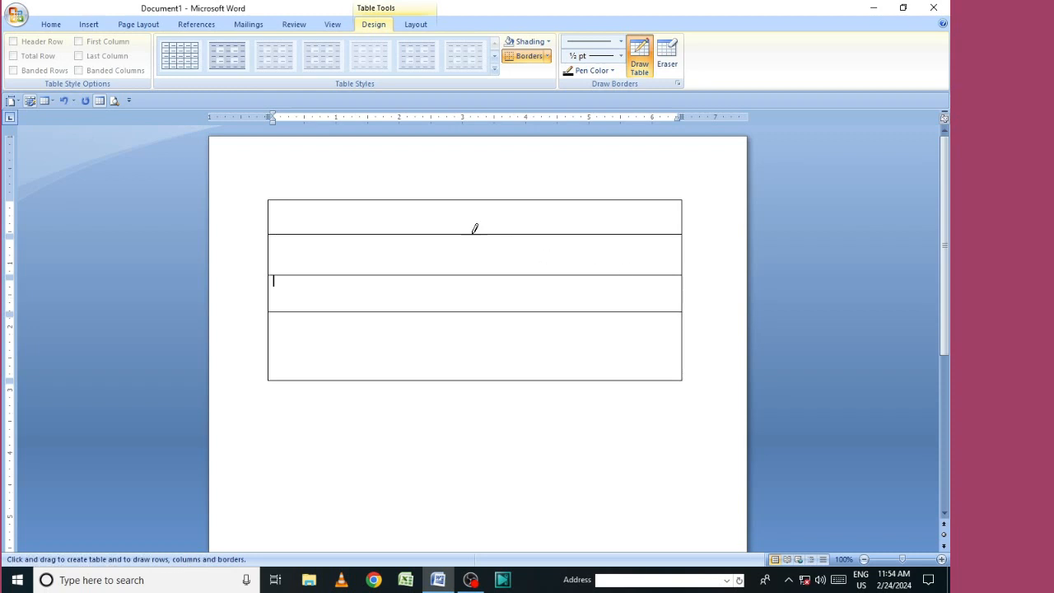
Try a vertical divider about 1.5 inches from the drawn table's left edge, and undo it
drag(366, 197, 362, 268)
drag(365, 347, 364, 356)
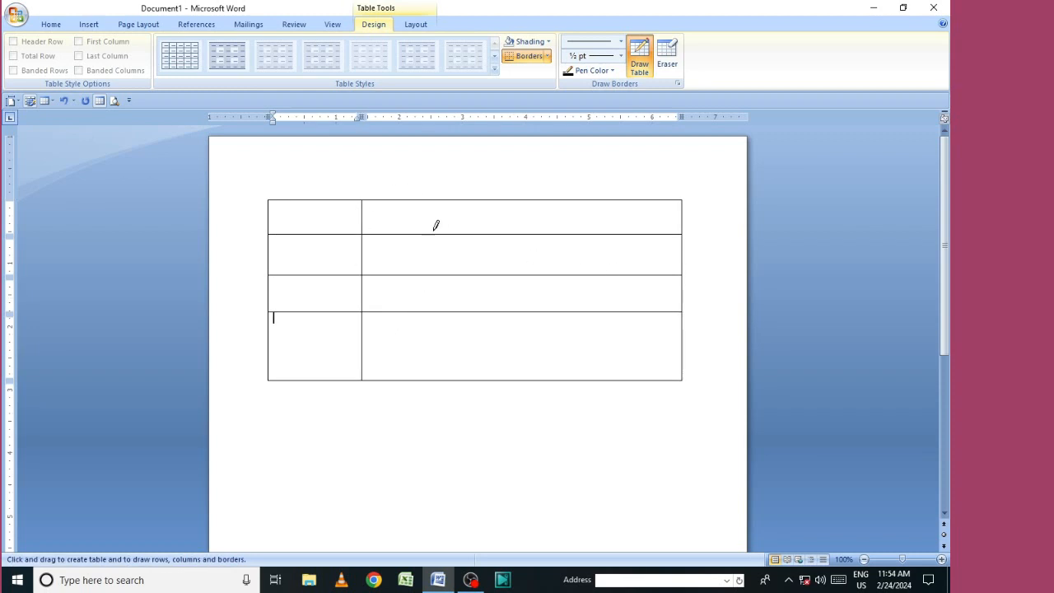
key(ctrl+z)
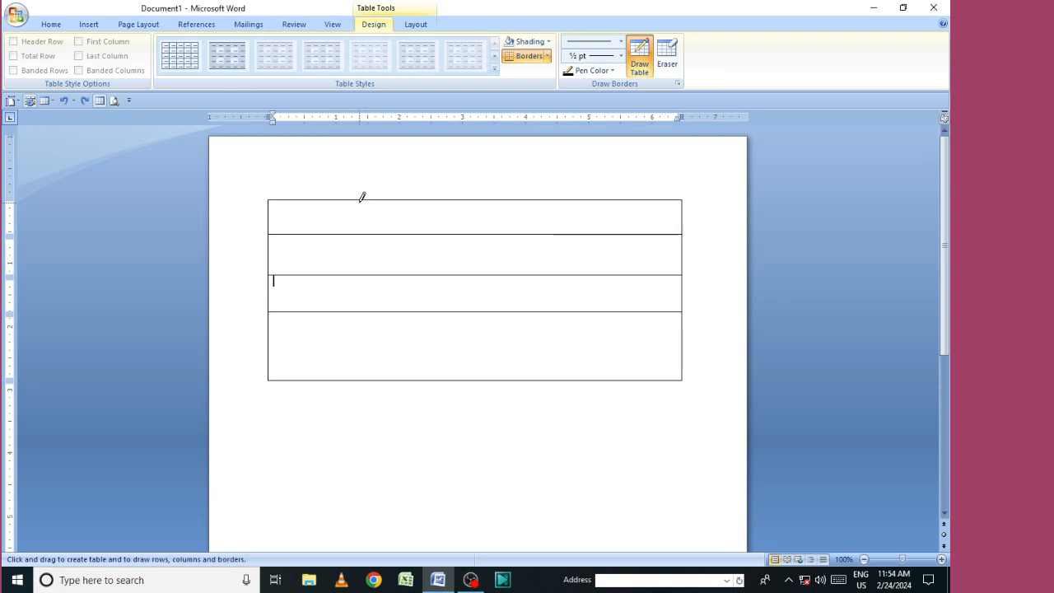
Draw three vertical lines through all the rows to divide the table into four columns
mouse_move(362, 194)
mouse_down()
mouse_move(365, 364)
mouse_move(377, 320)
mouse_move(372, 226)
mouse_move(358, 199)
mouse_move(330, 194)
mouse_move(341, 346)
mouse_up()
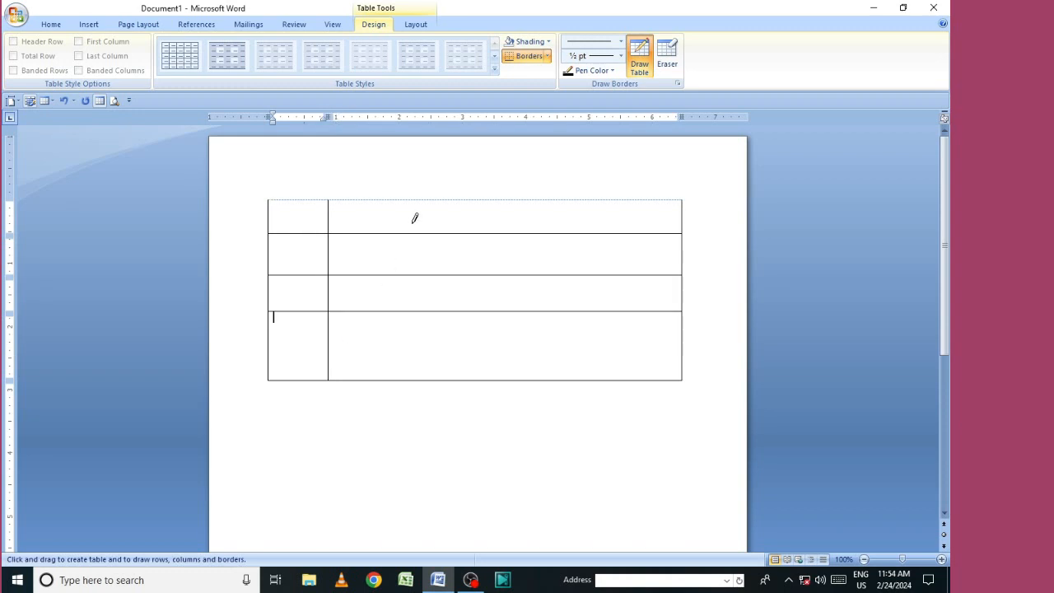
drag(437, 331, 439, 329)
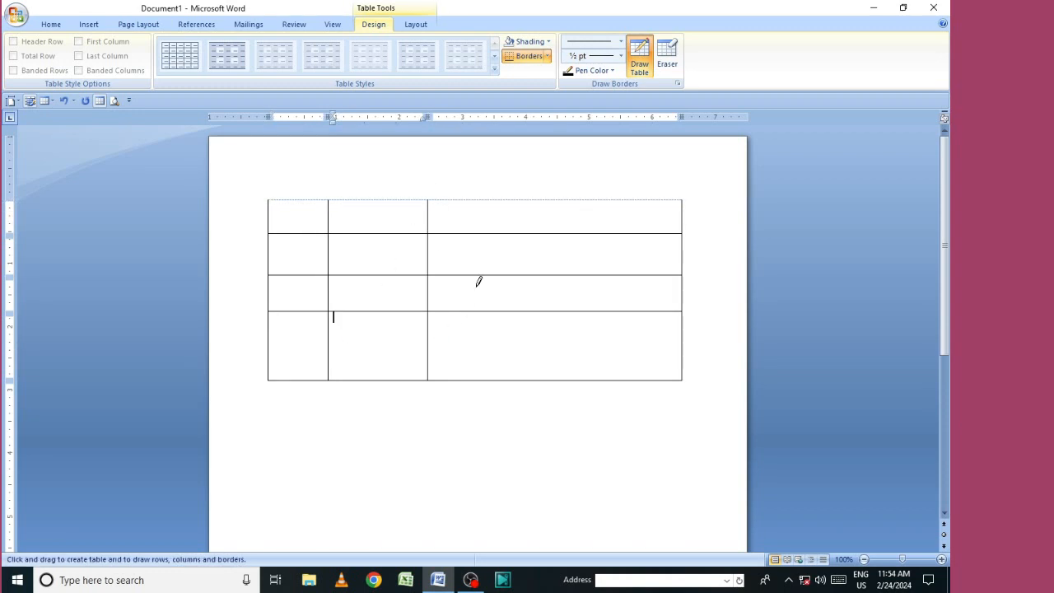
drag(531, 200, 538, 219)
drag(544, 344, 543, 346)
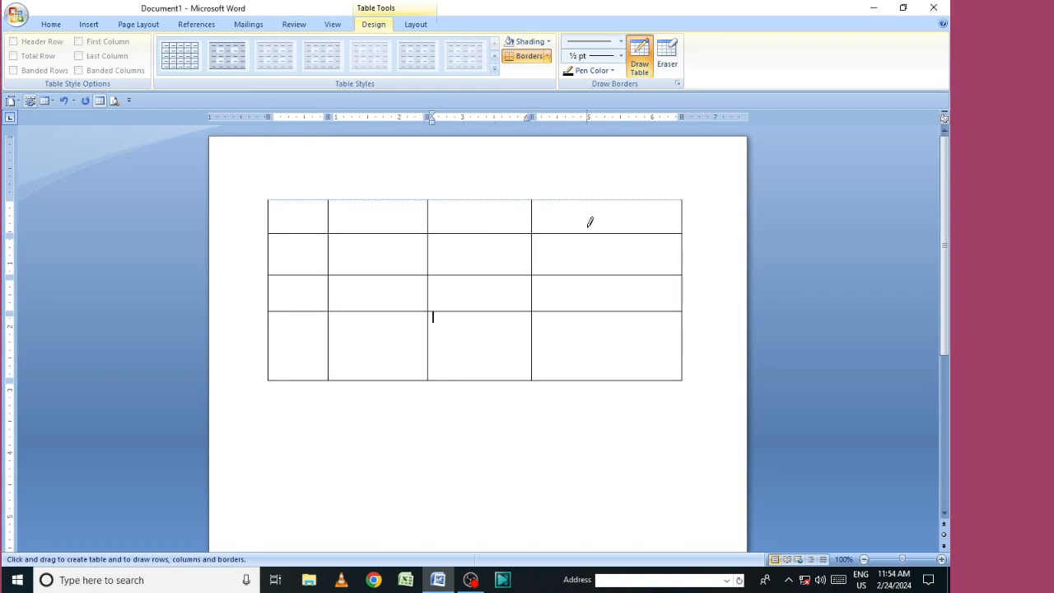
Try a vertical divider through the last column, and undo all vertical dividers and the lowest horizontal line
drag(602, 200, 605, 366)
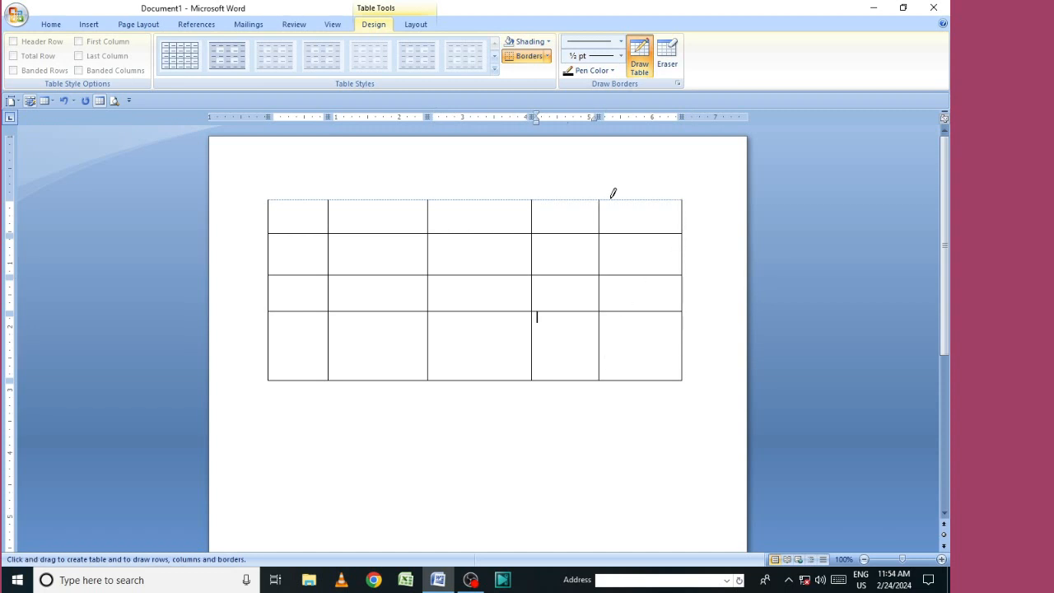
key(ctrl+z)
key(ctrl+z)
key(ctrl+z)
key(ctrl+z)
key(ctrl+z)
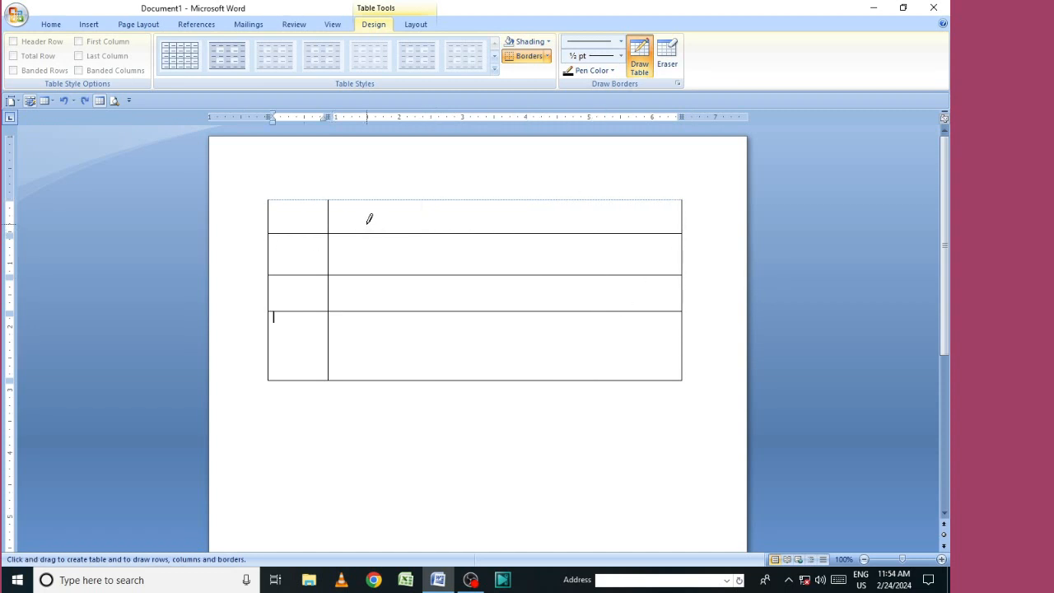
key(ctrl+z)
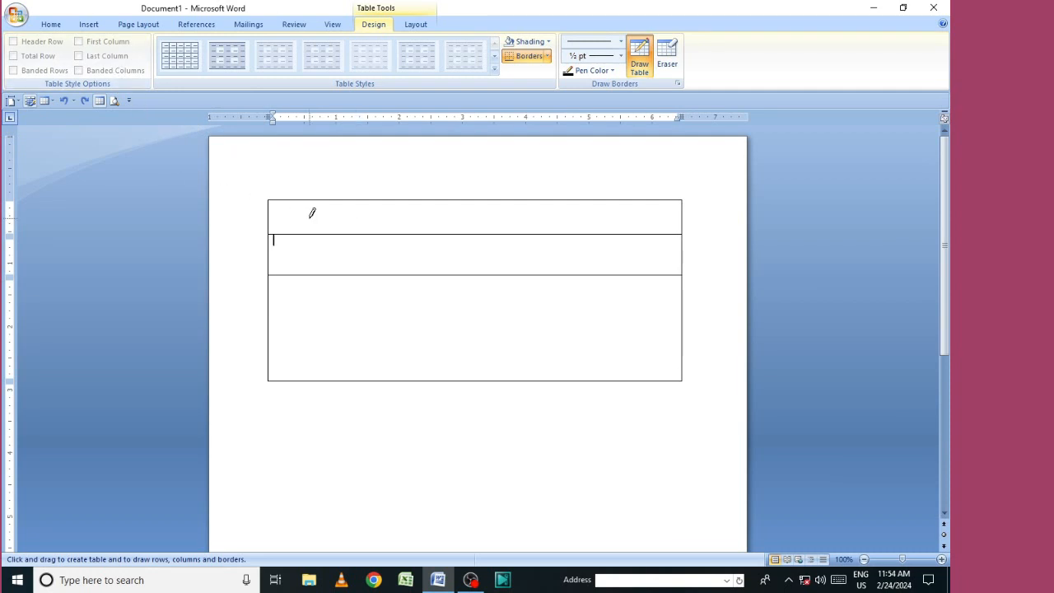
Try another horizontal line across the table's first row, and undo the whole drawn table to leave a blank page
mouse_move(266, 214)
mouse_down()
mouse_move(645, 196)
mouse_move(670, 212)
mouse_up()
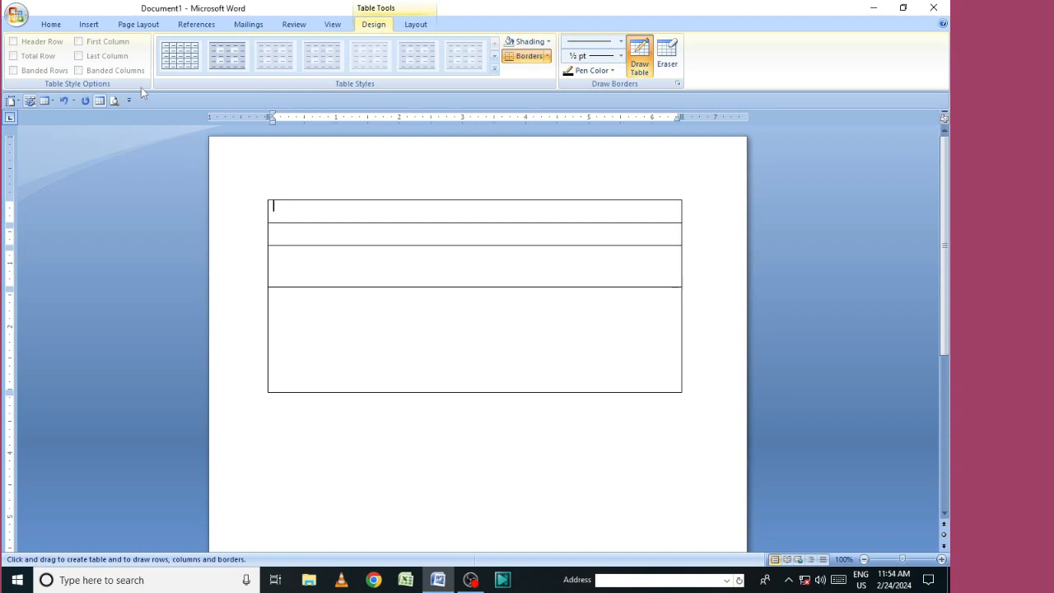
click(91, 25)
click(110, 56)
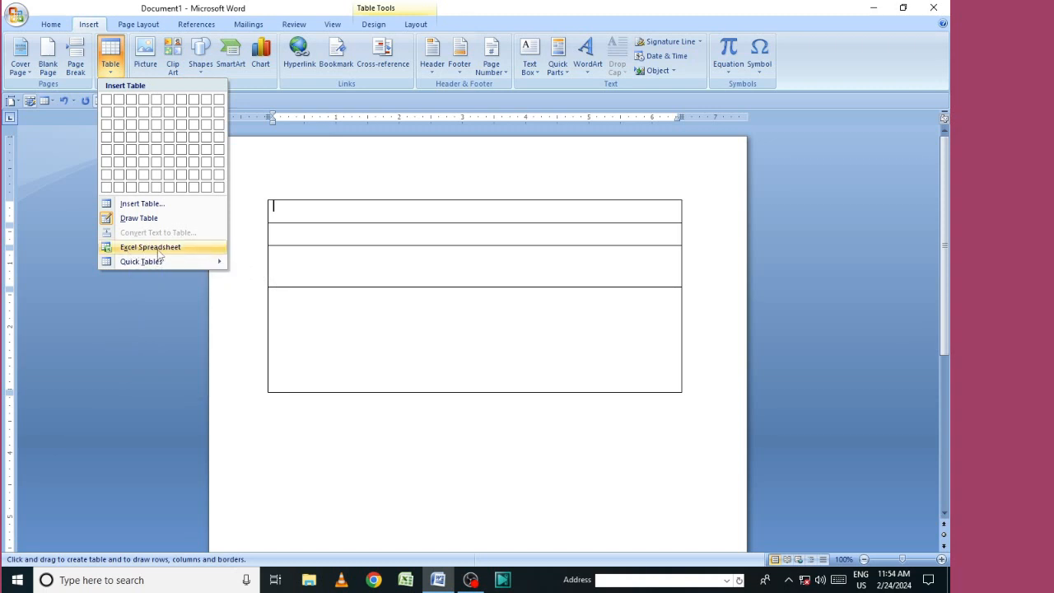
click(470, 298)
key(ctrl+z)
key(ctrl+z)
key(ctrl+z)
key(ctrl+z)
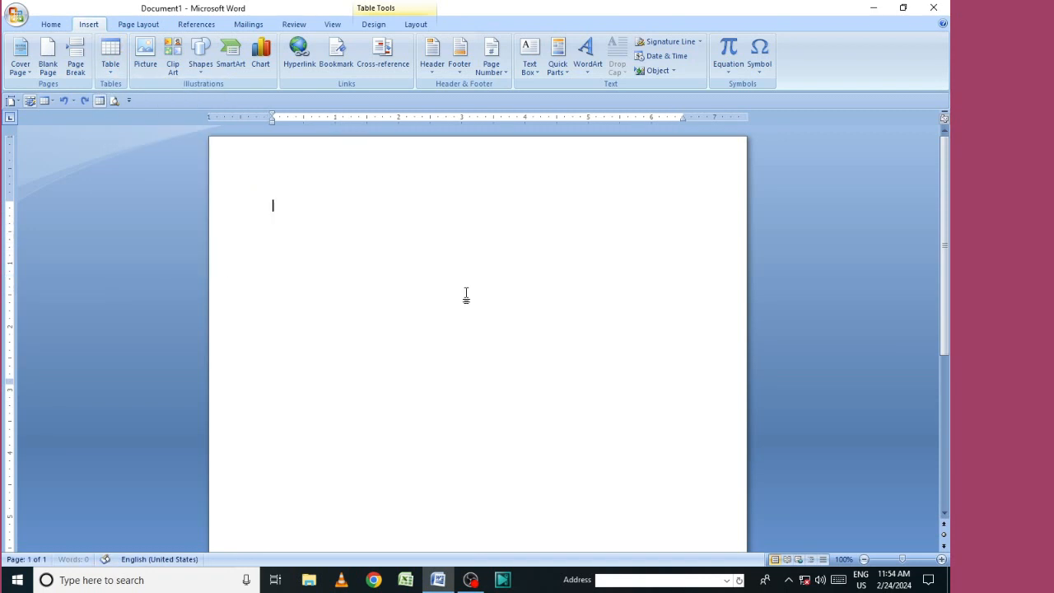
Insert an embedded Excel spreadsheet at the start of the blank page
click(110, 56)
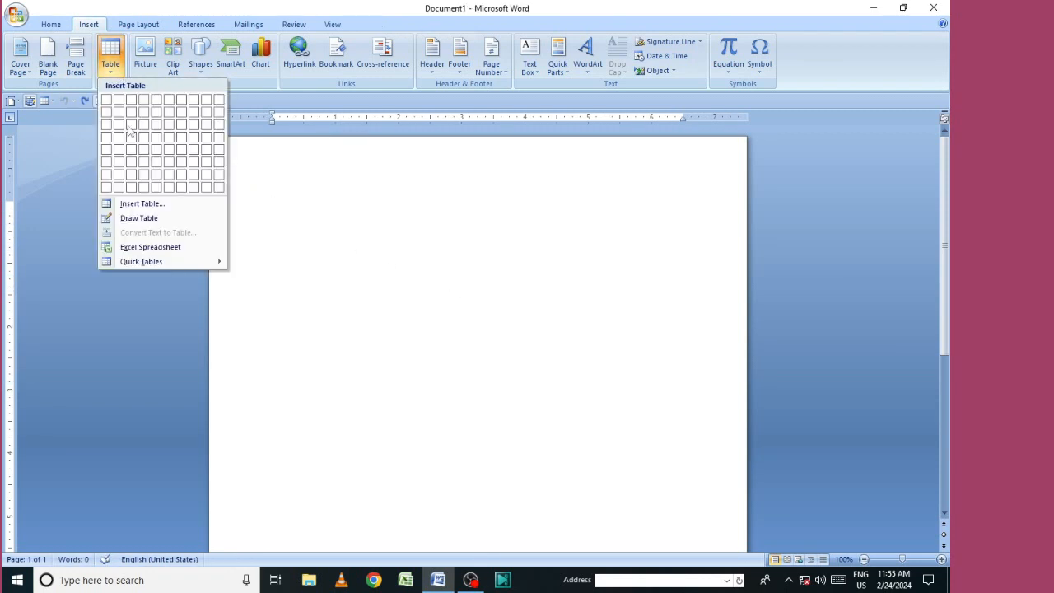
click(179, 248)
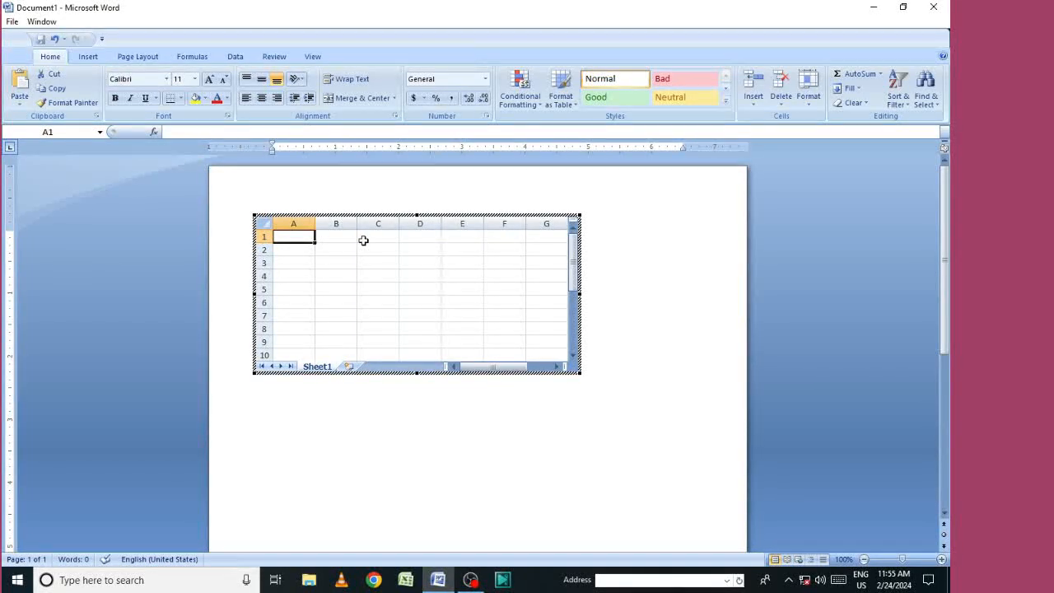
Enter 54, 45, 4 and 56 in cells A1 to A4, and 85, 854, 8 and 54 in cells B2 to B5
text(54)
key(Return)
text(45)
key(Return)
text(4)
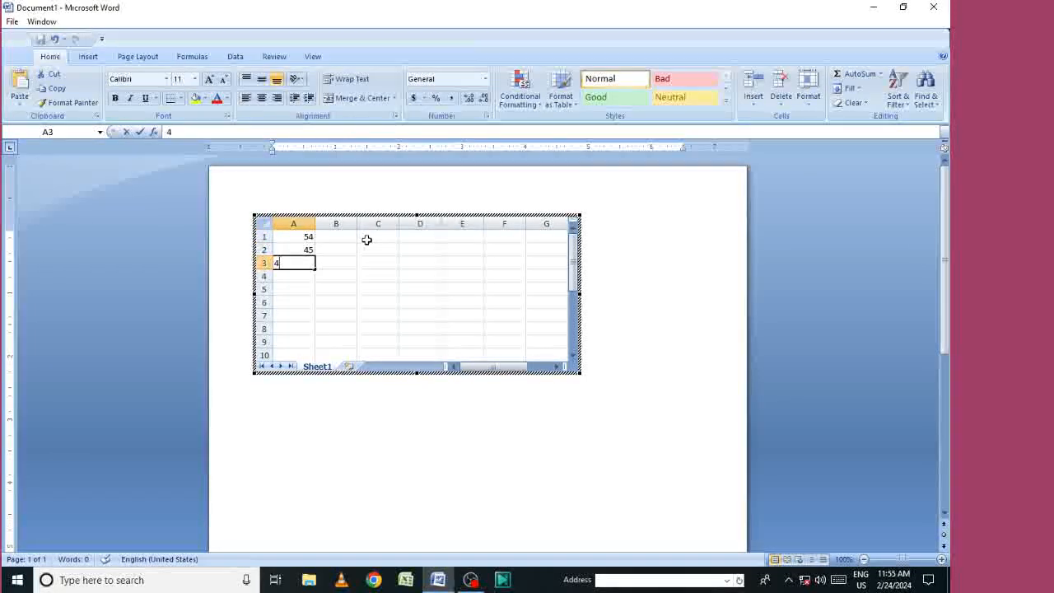
text(56)
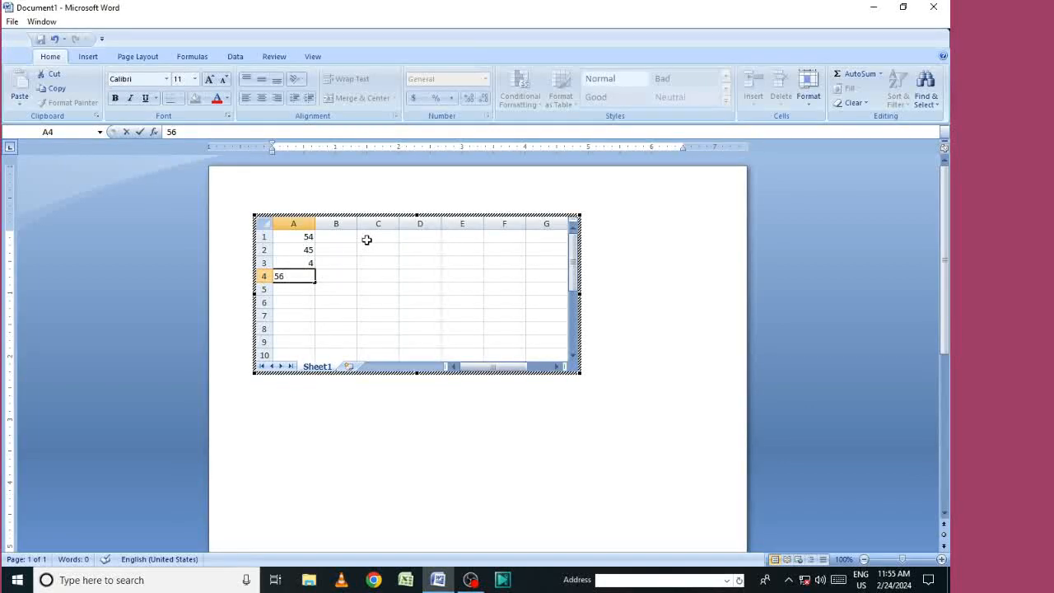
text(54)
key(Up)
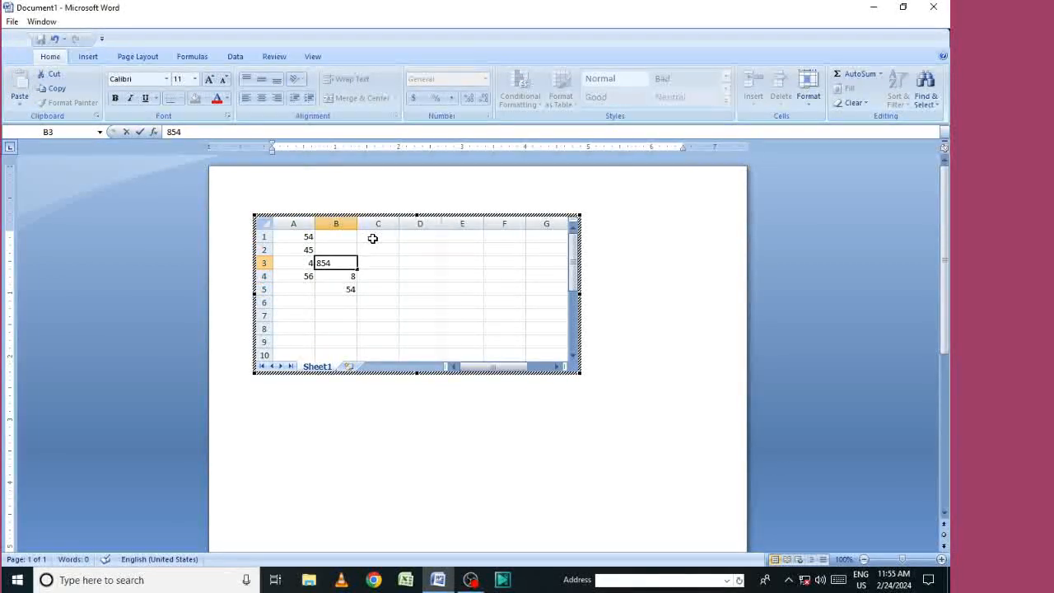
text(85)
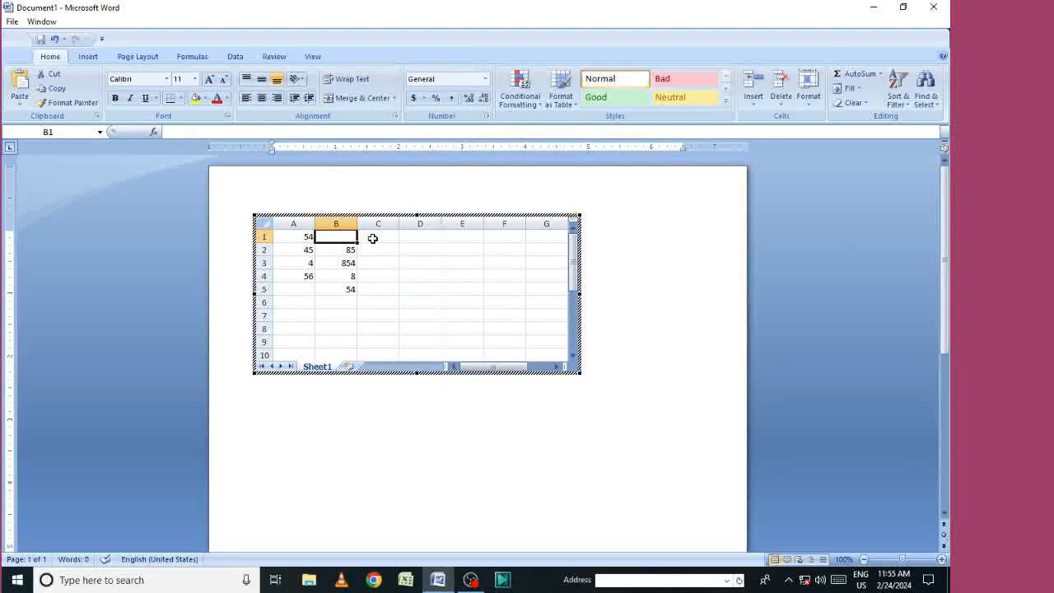
Autofill the entries across to column E and down to row 8, and clear the range A1:F9
click(435, 287)
drag(336, 284, 338, 287)
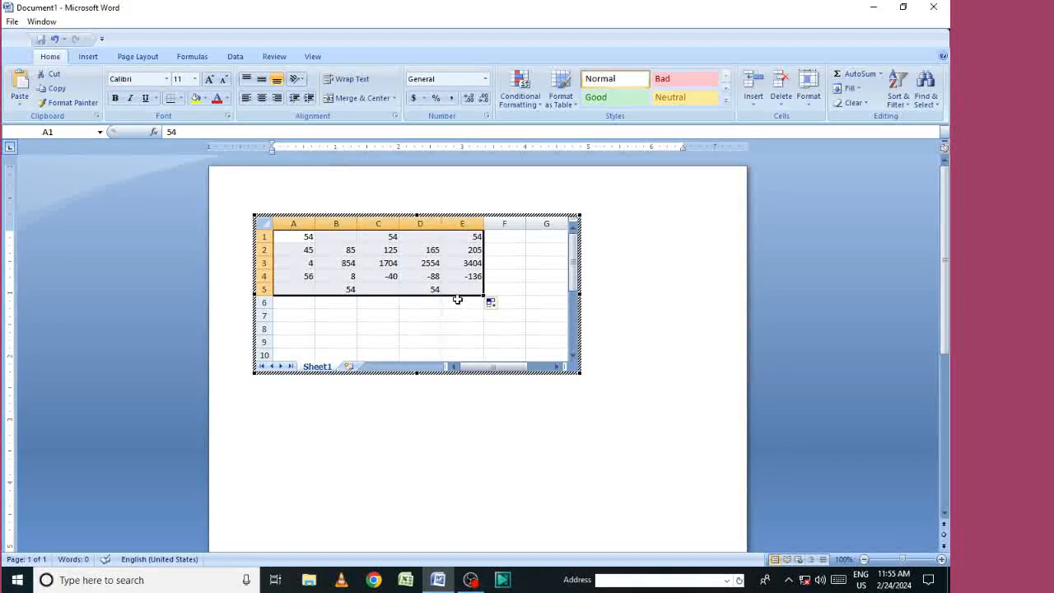
click(536, 287)
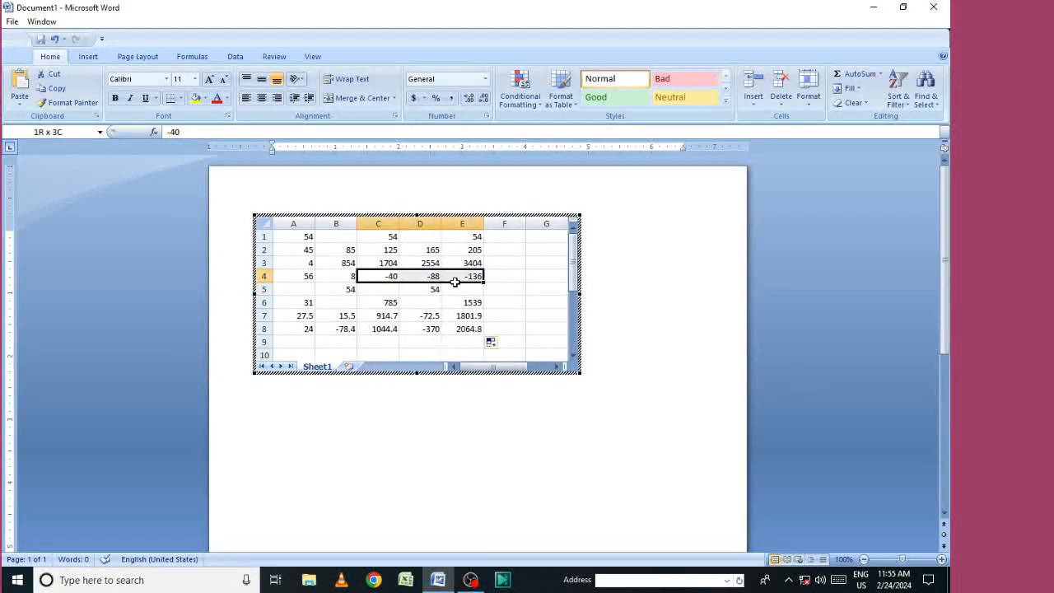
drag(296, 238, 494, 339)
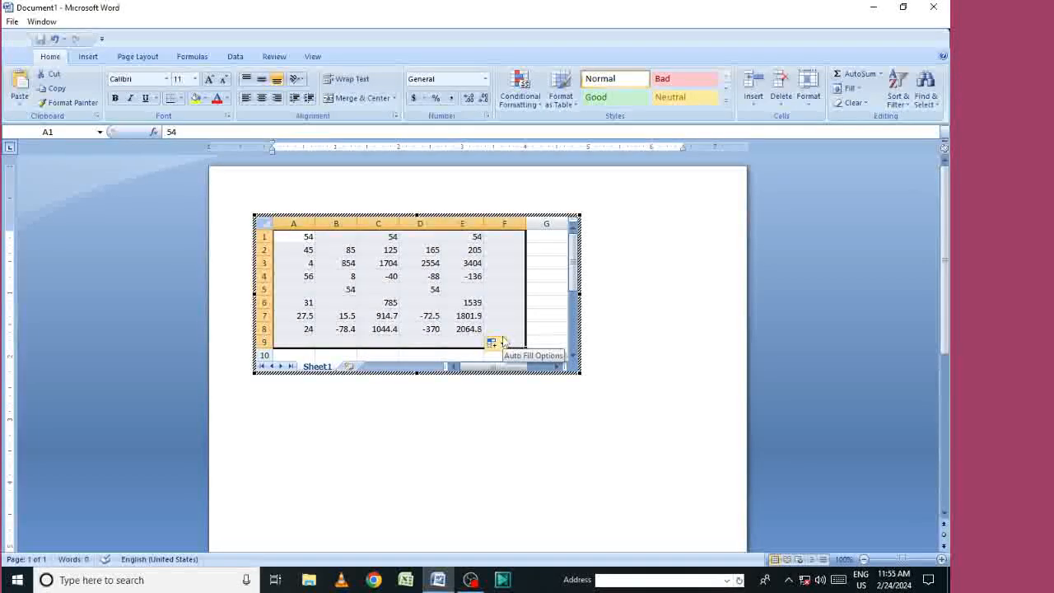
key(Delete)
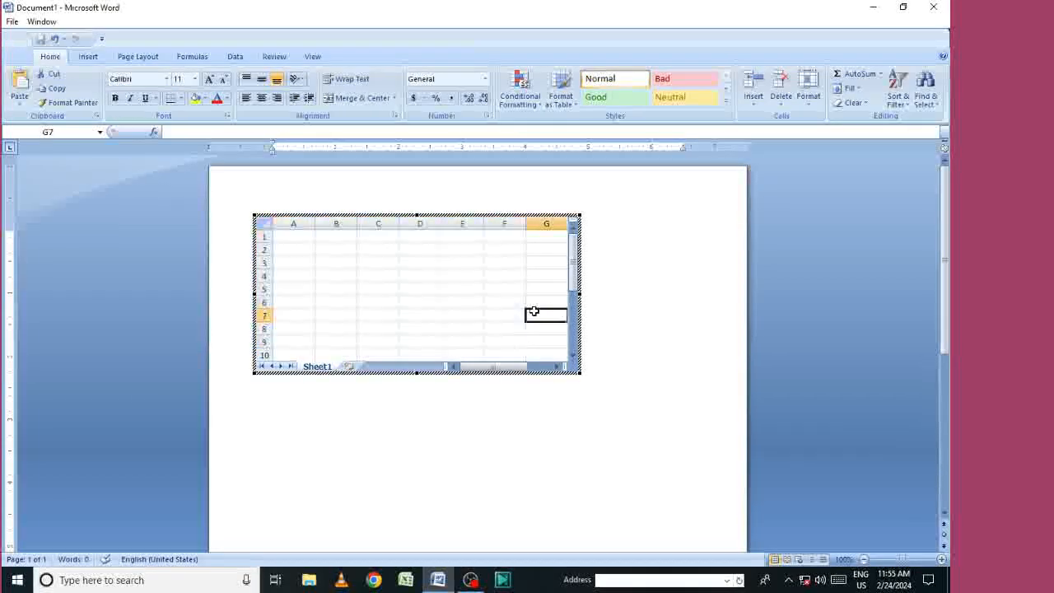
Enter 25 in cell A1 and fill it through the range A1:G10
click(286, 236)
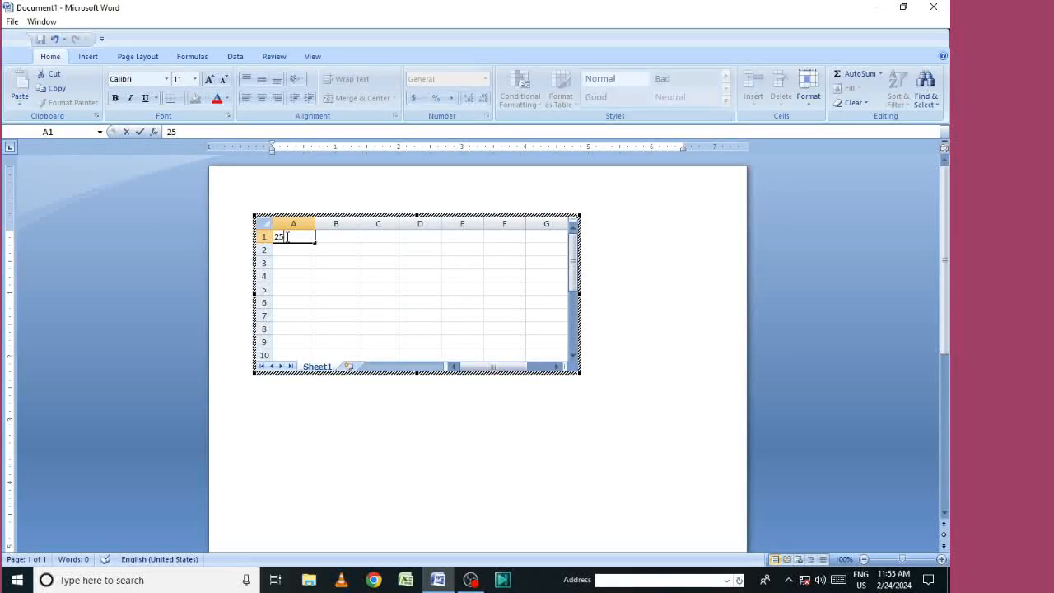
drag(493, 262, 550, 263)
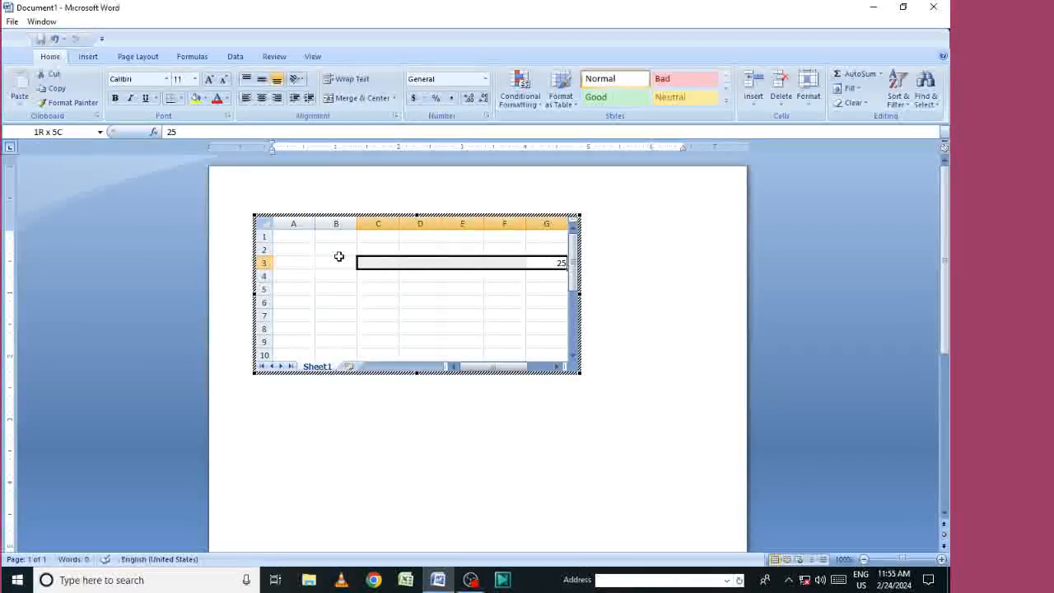
drag(358, 261, 281, 242)
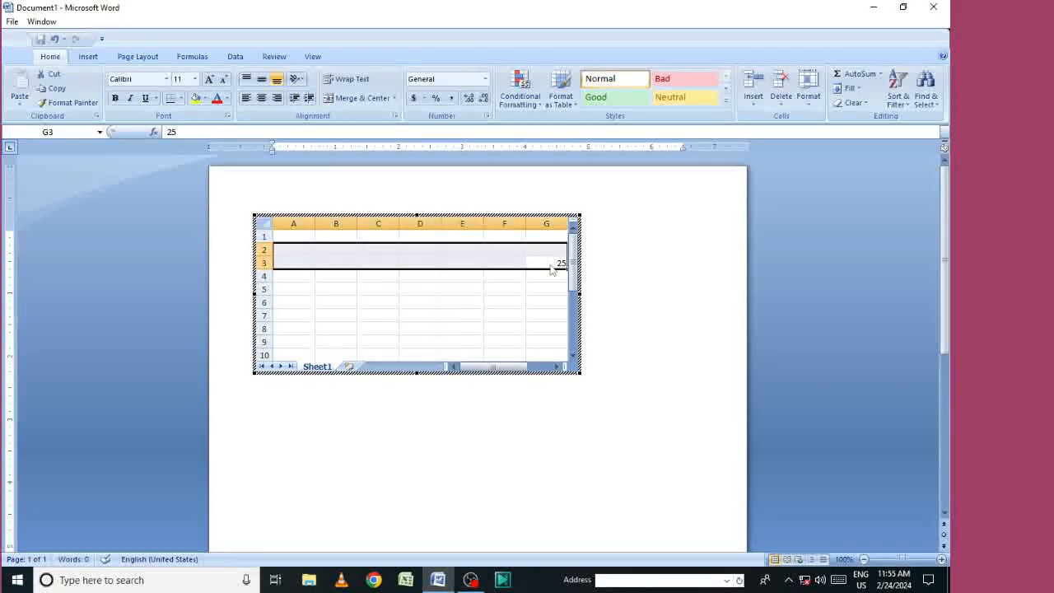
key(ctrl+z)
drag(508, 250, 558, 281)
drag(548, 358, 548, 358)
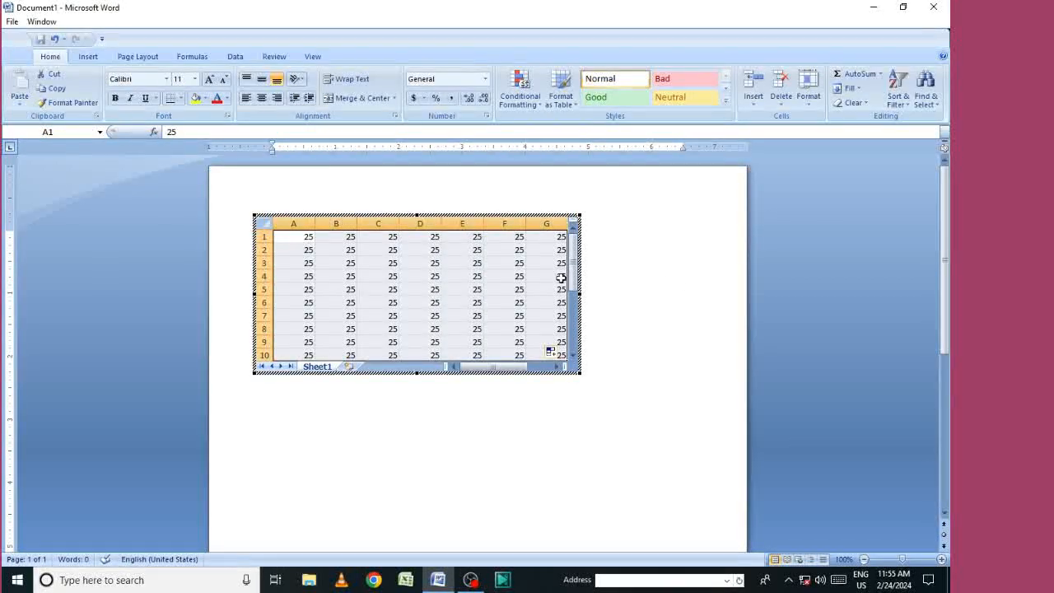
Overwrite A1 with 1, C3 with 4, C4 with 12, E4 with 4, D6 with 4, D7 with 1 and E8 with 1
text(1)
click(331, 266)
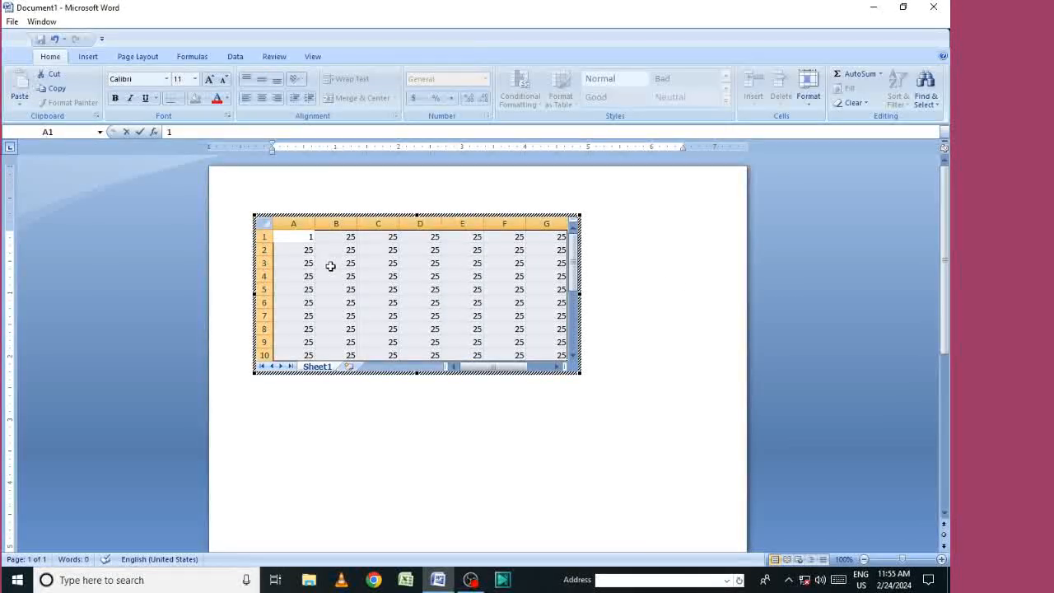
text(12)
click(466, 277)
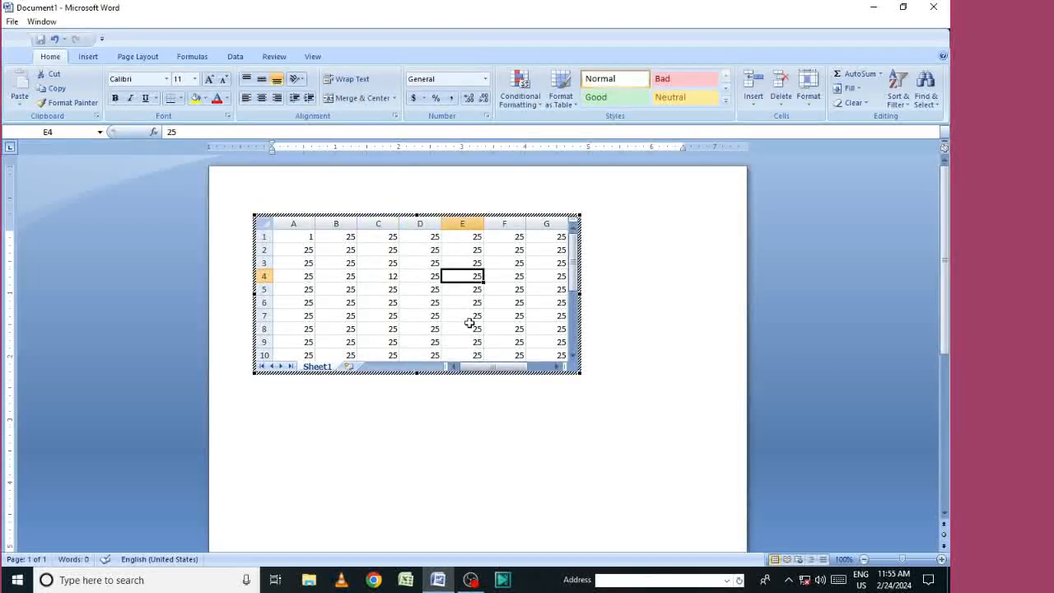
text(4)
click(468, 327)
text(1)
click(425, 317)
text(1)
click(418, 303)
text(4)
click(329, 316)
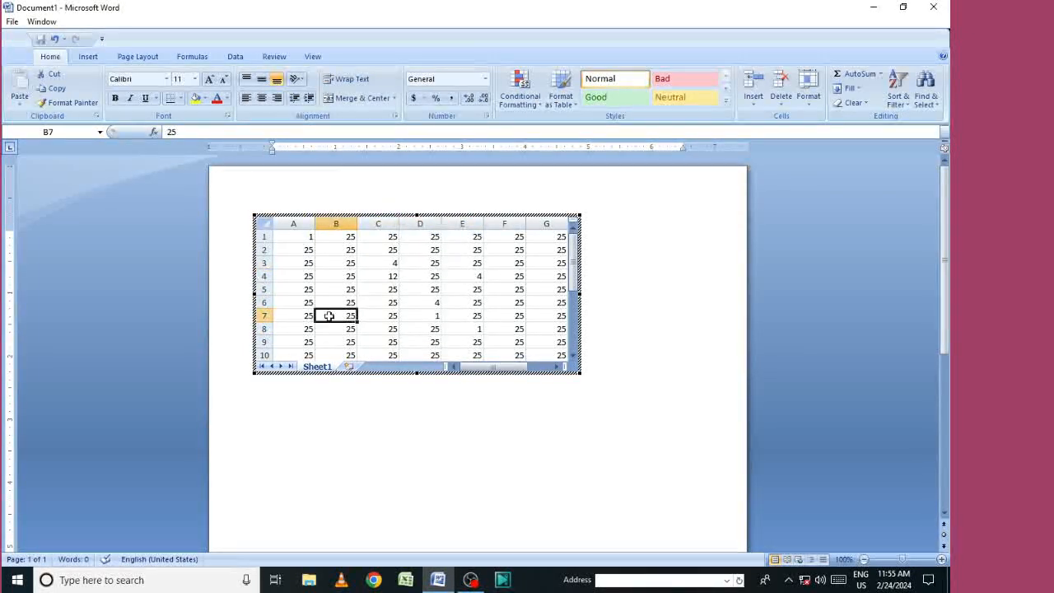
Enter 4 in cells F3, B4, A5 and B7, and return from the spreadsheet to the document
text(4)
click(517, 263)
text(4)
click(493, 330)
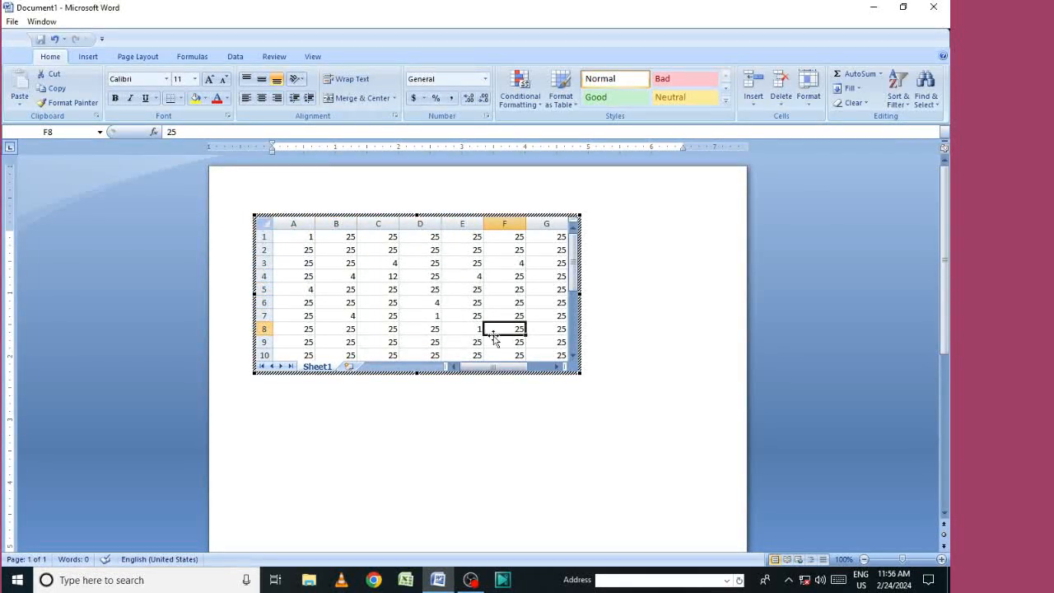
click(607, 460)
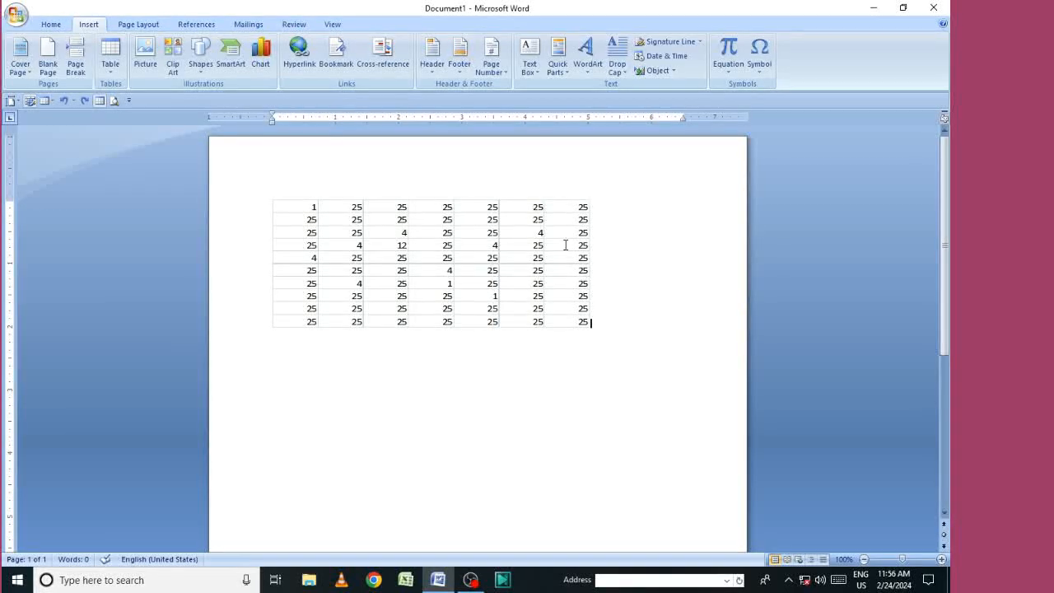
Insert a second Excel spreadsheet below the first, enter three sample first names in A1 to C1, and return to the document
click(109, 64)
click(144, 247)
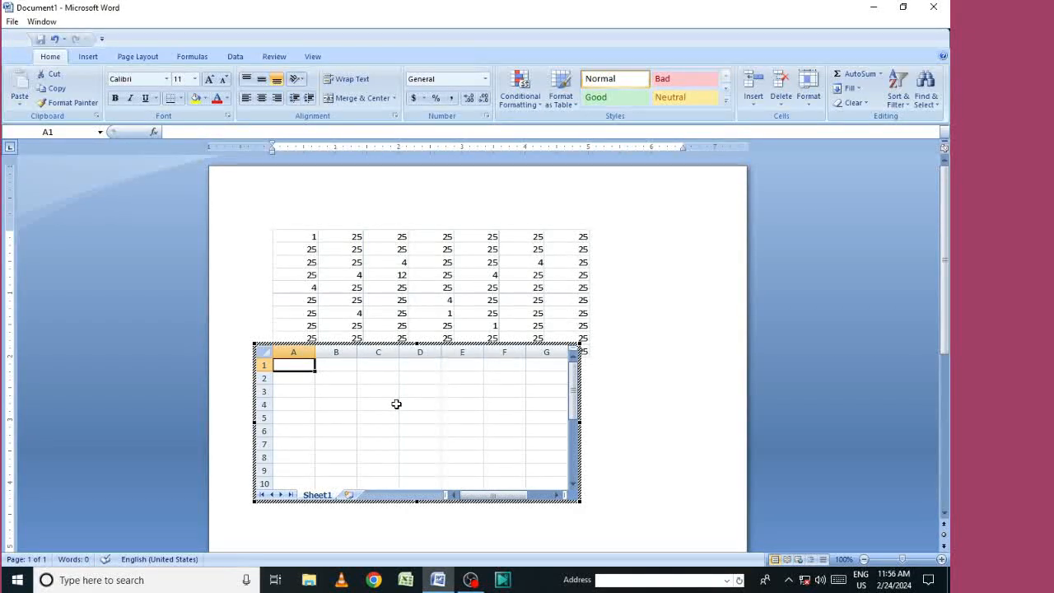
text(RAM)
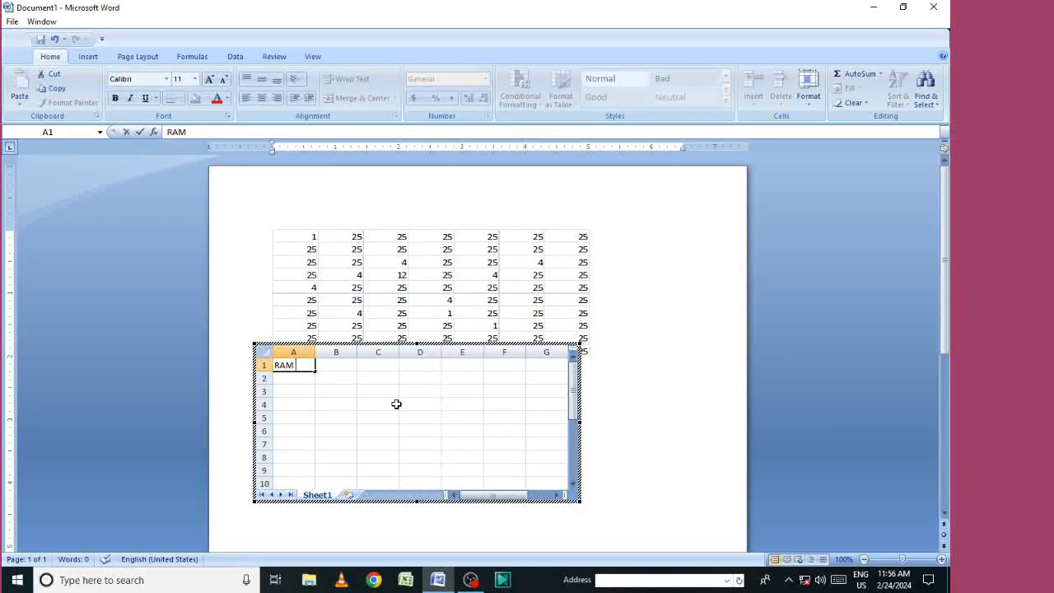
key(Tab)
text(RAMU)
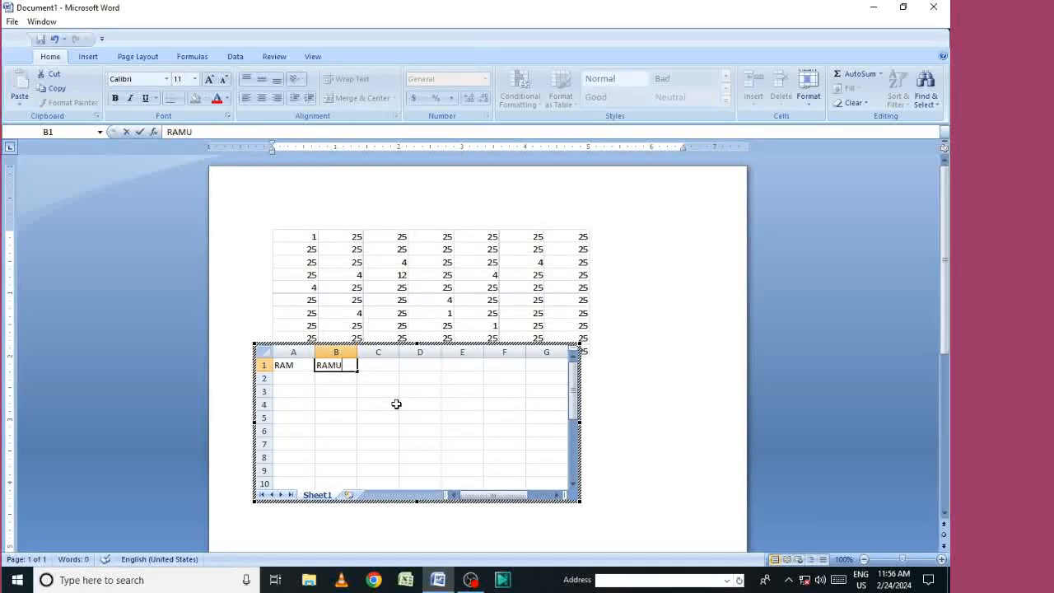
key(Tab)
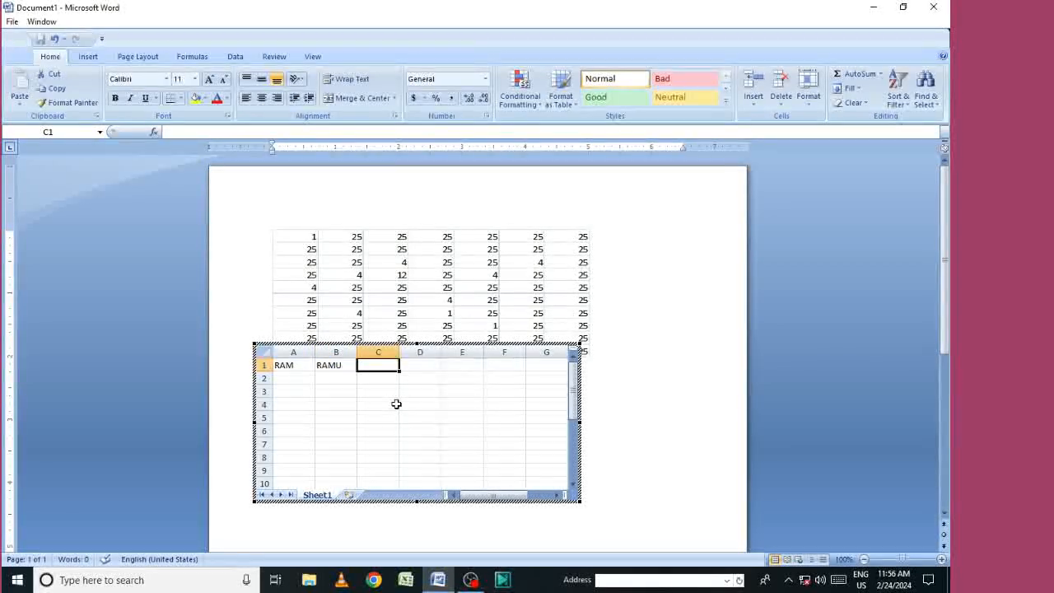
text(GOPAL)
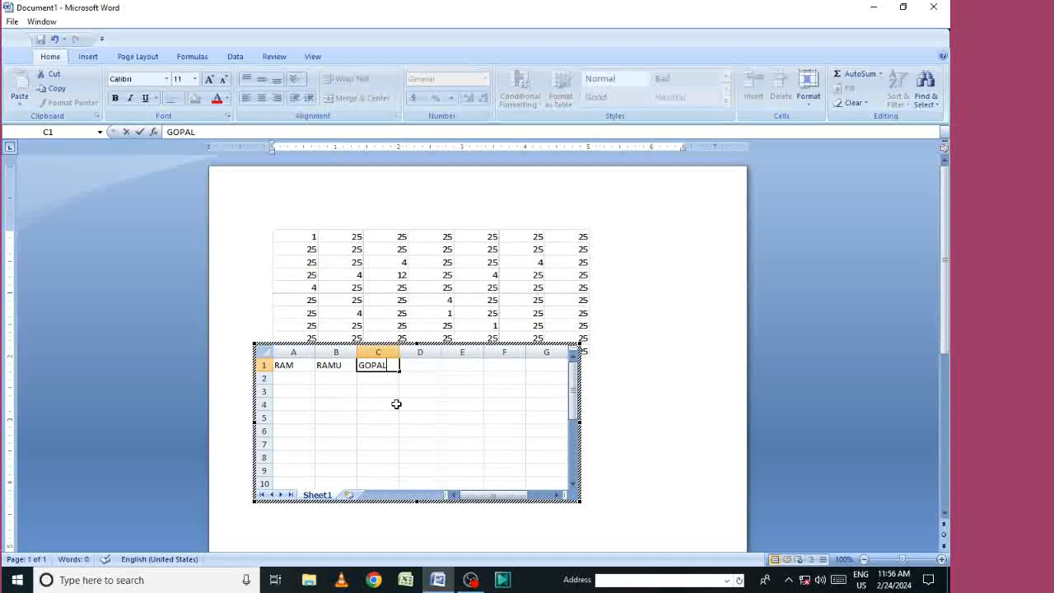
click(651, 411)
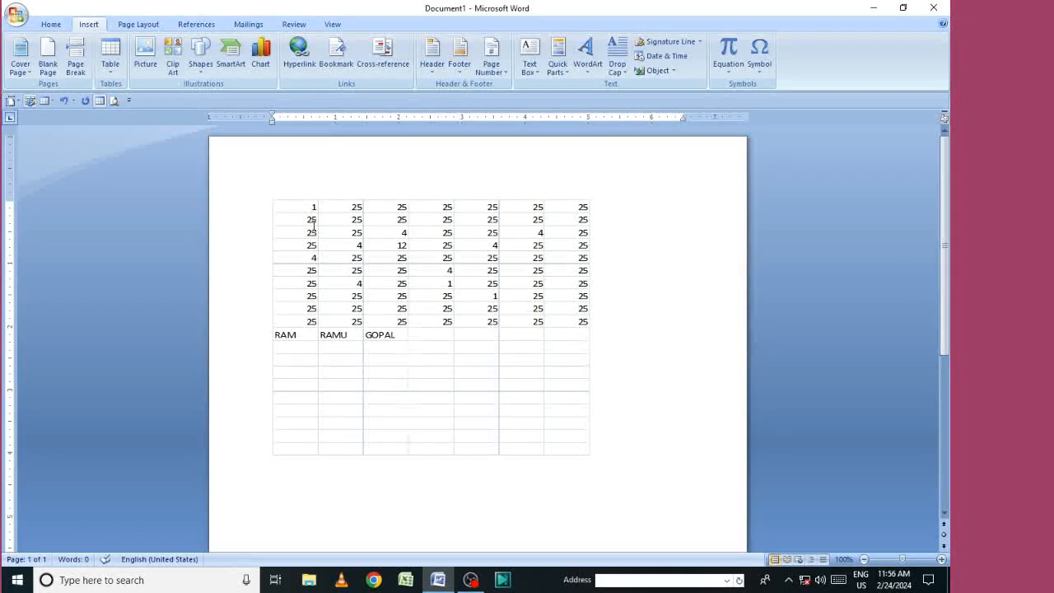
Open the first embedded spreadsheet for editing, clear the cells A5:G12, and return to the document
double_click(346, 214)
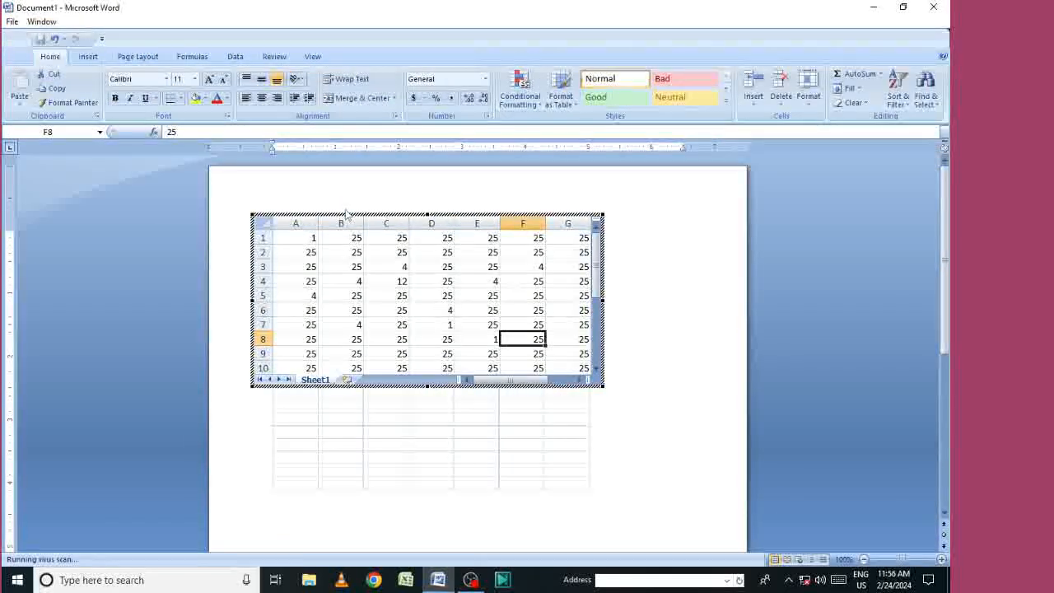
drag(305, 295, 576, 373)
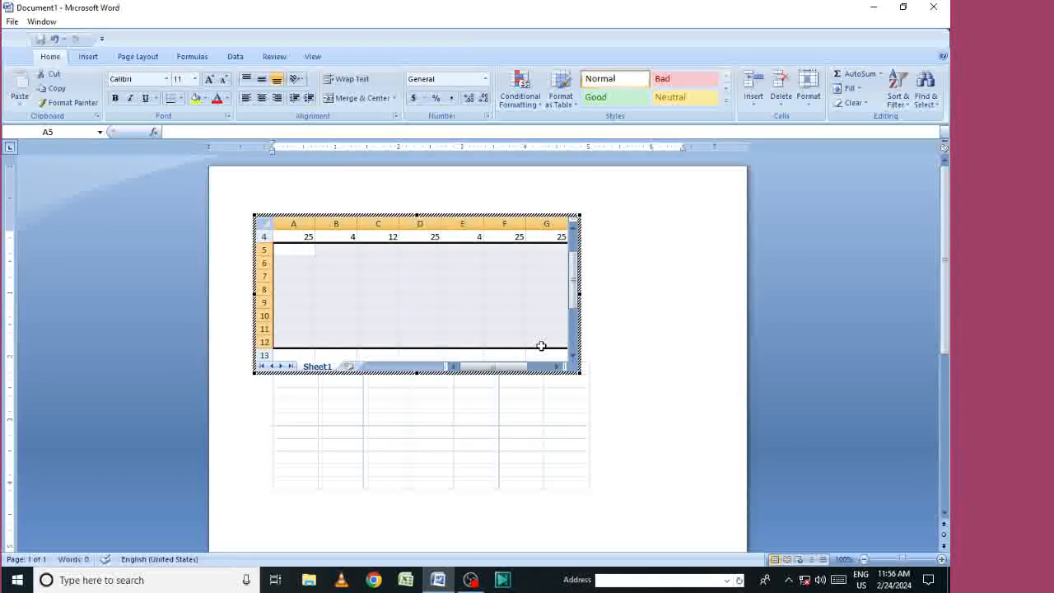
click(725, 306)
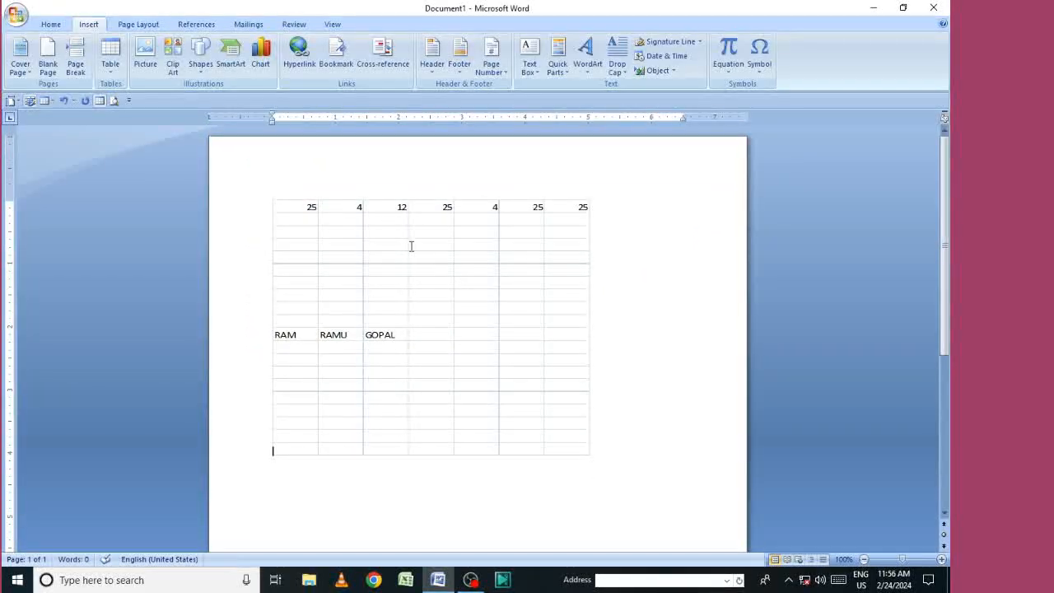
Reopen the first embedded spreadsheet twice to examine its cells and Excel's insert commands, returning to the document each time
double_click(303, 221)
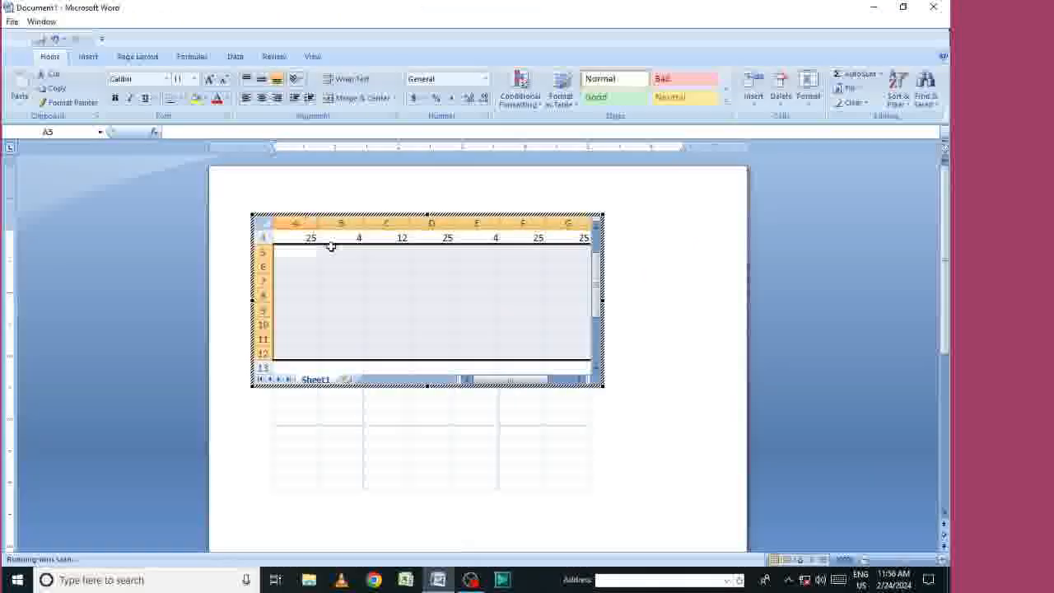
click(482, 293)
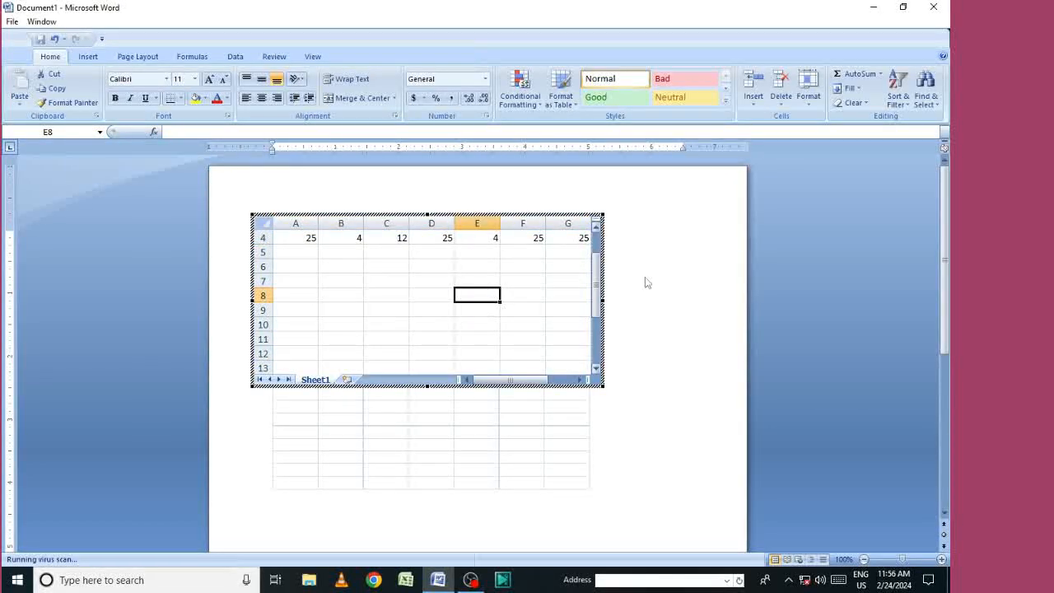
click(667, 277)
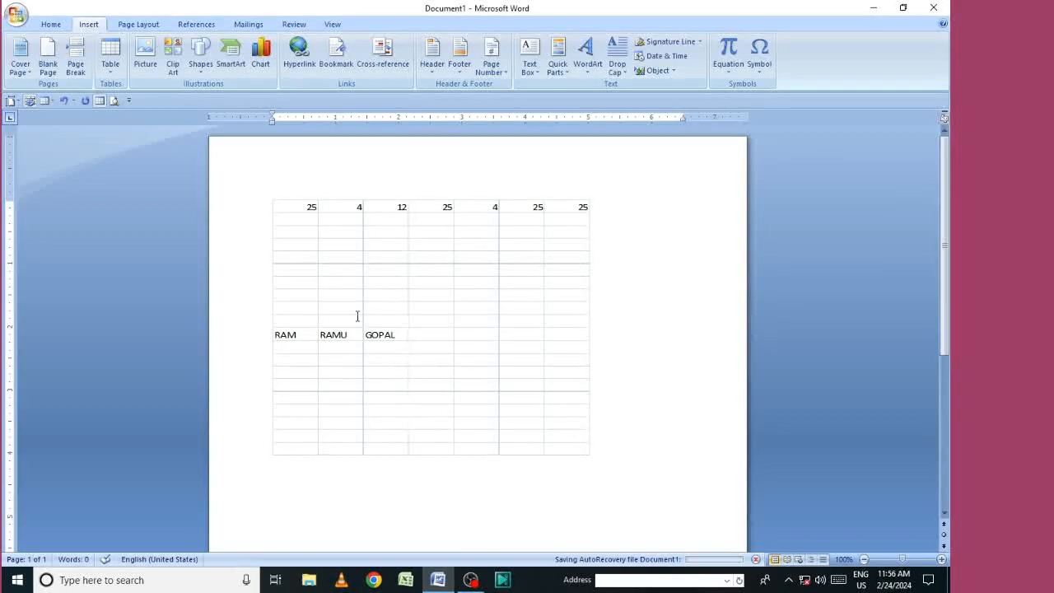
double_click(304, 214)
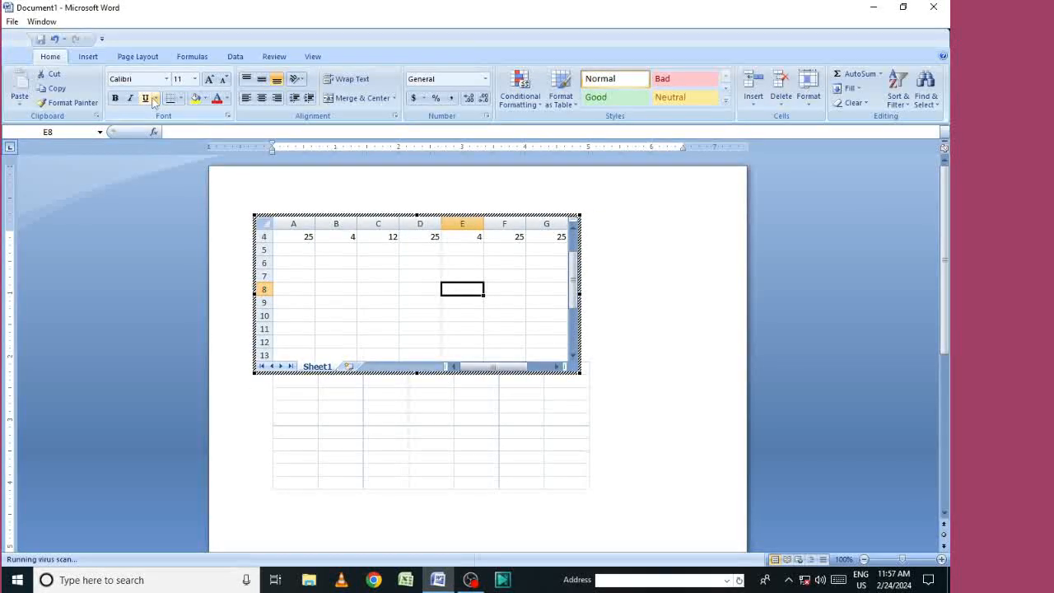
click(88, 56)
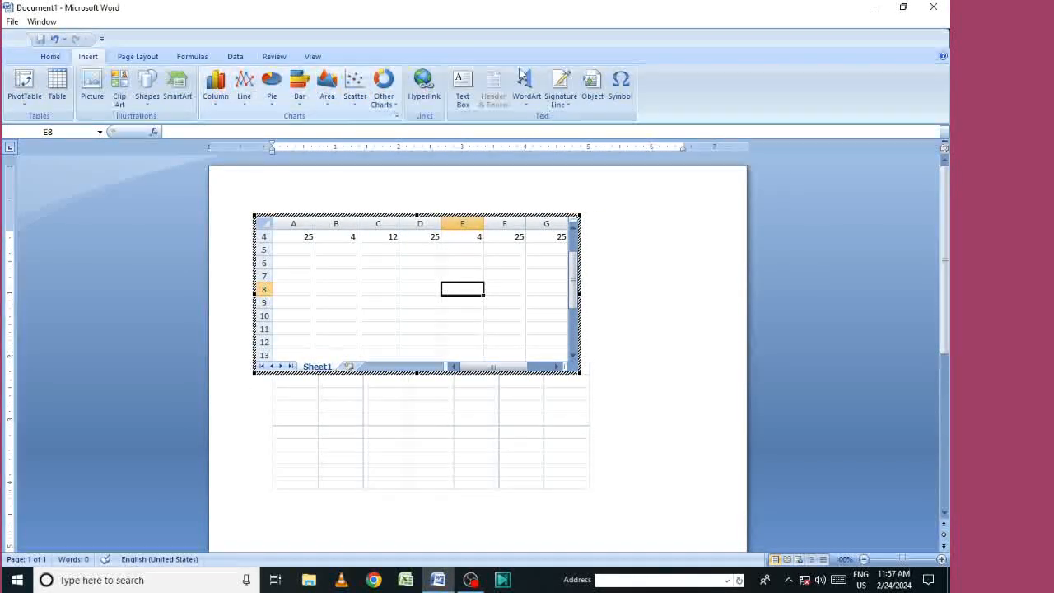
scroll(498, 78, up, 1)
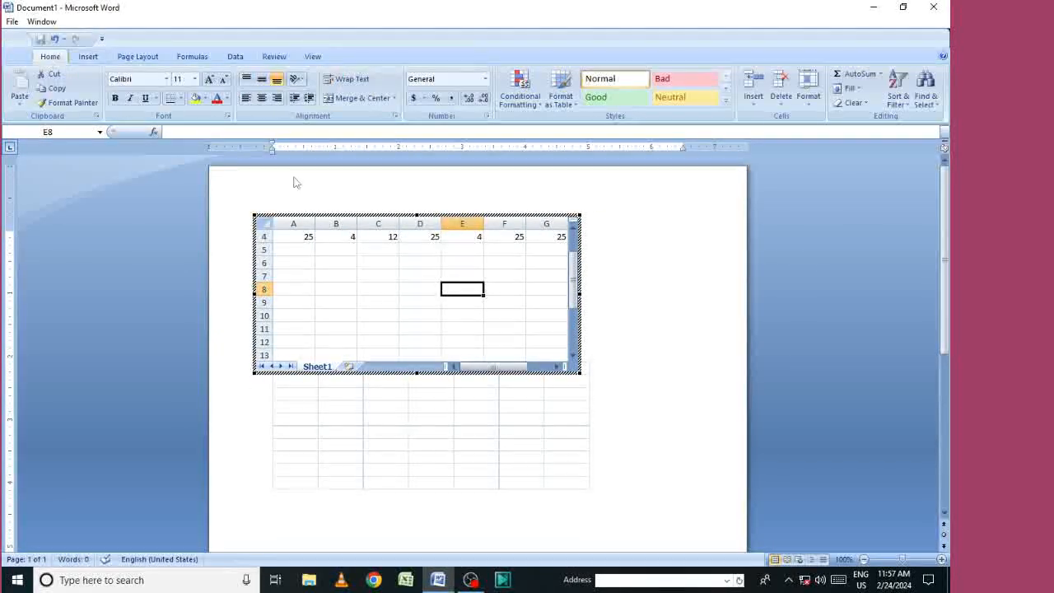
click(629, 269)
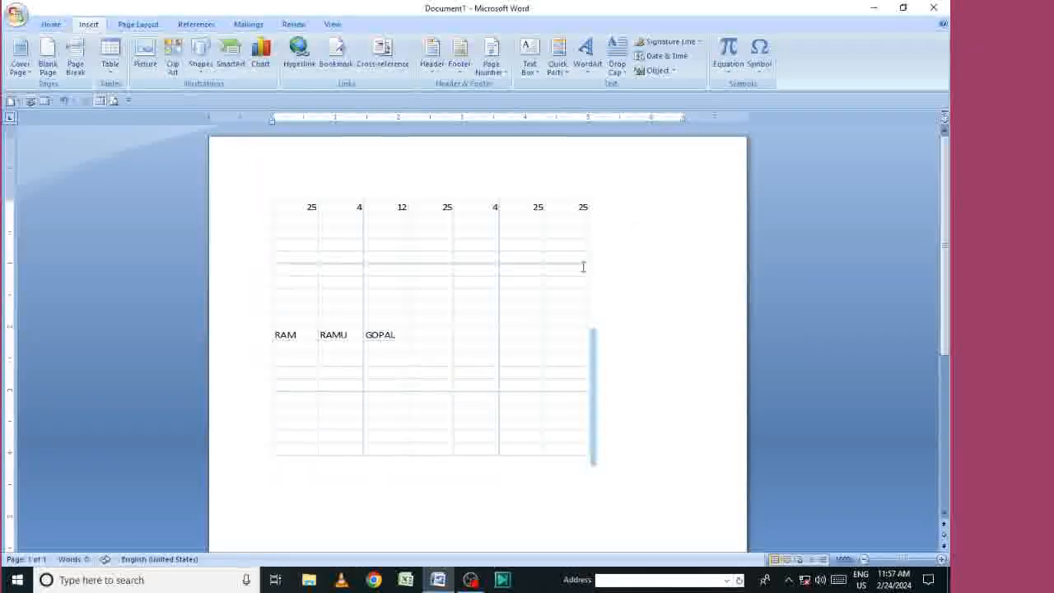
Convert the first embedded spreadsheet to a one-column table with automatic fixed column width, separating text at paragraphs
click(110, 57)
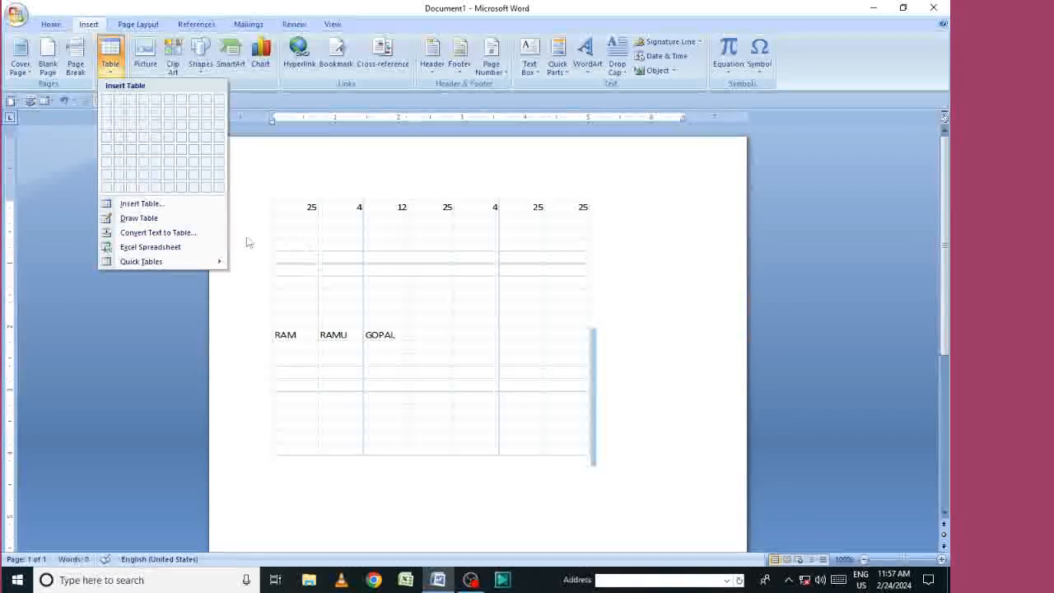
click(346, 412)
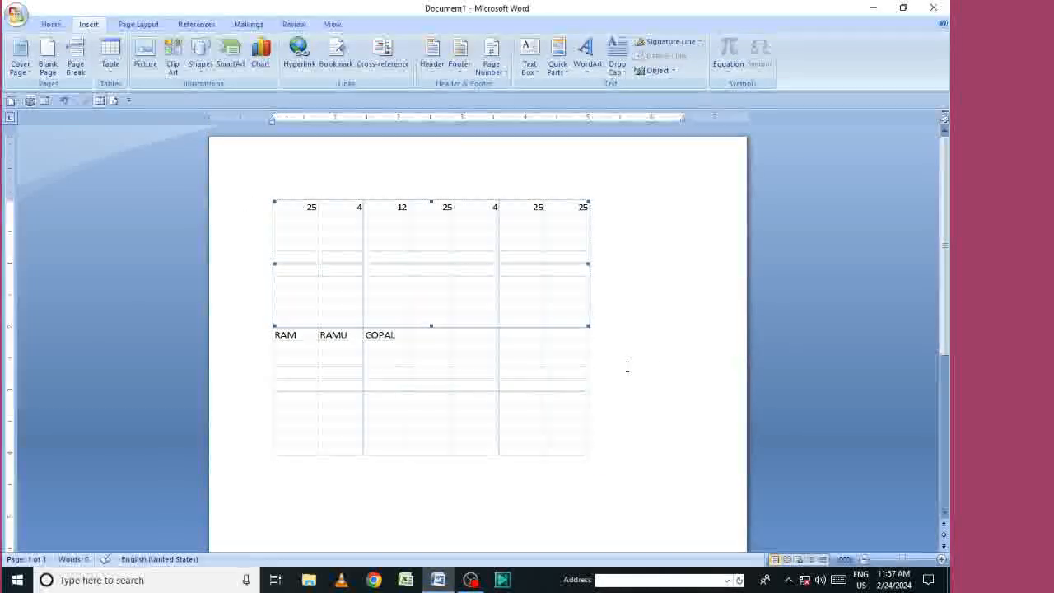
click(110, 58)
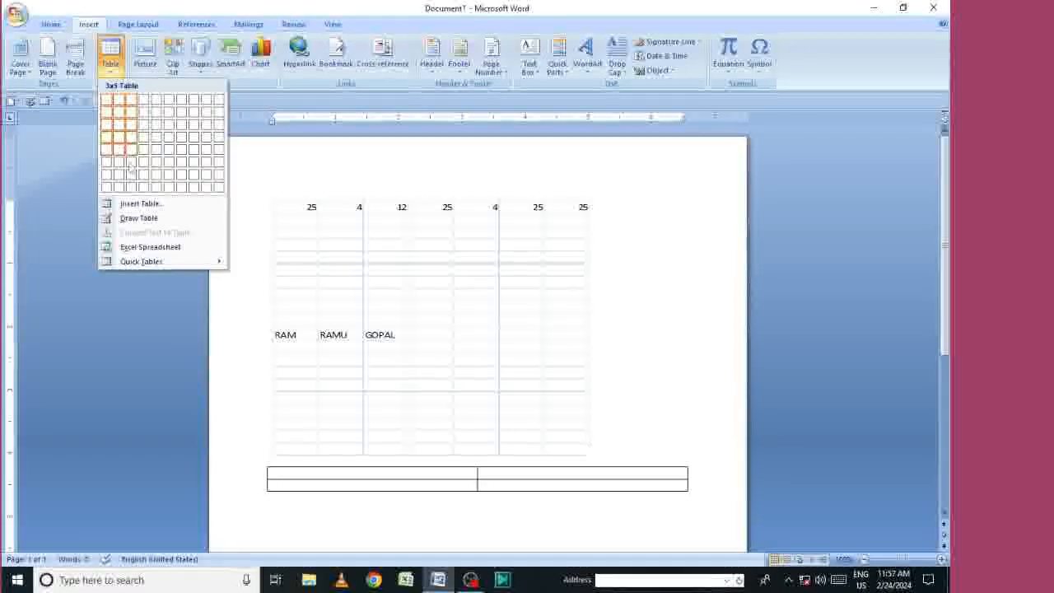
click(337, 228)
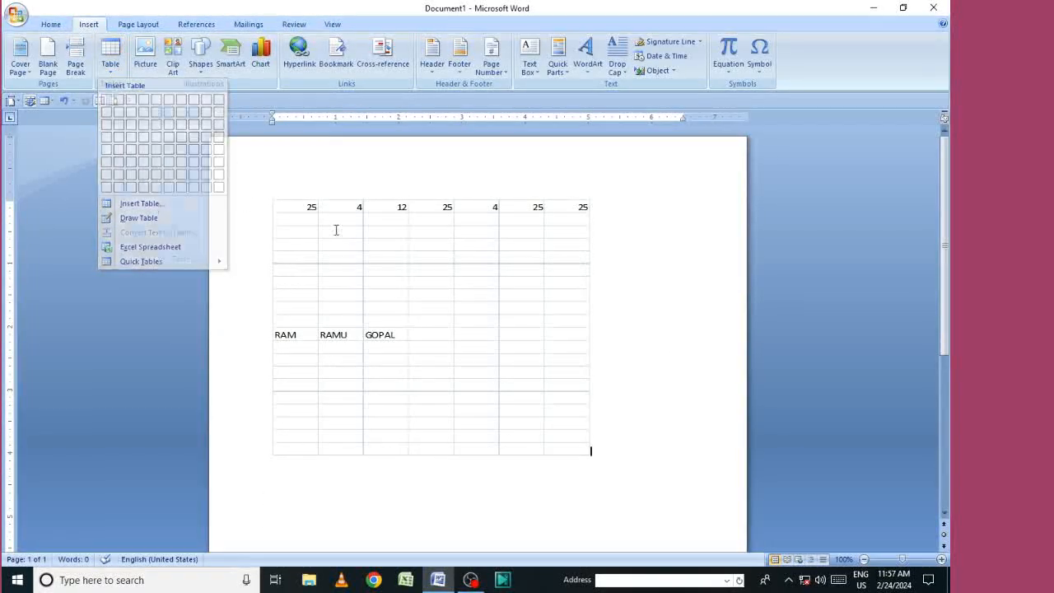
click(117, 72)
click(152, 233)
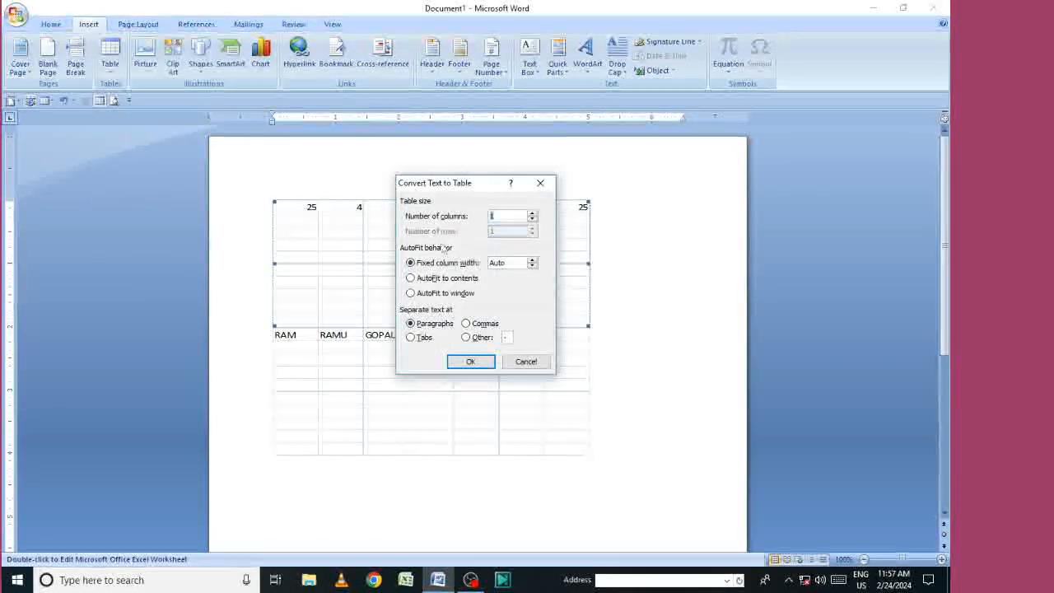
click(471, 363)
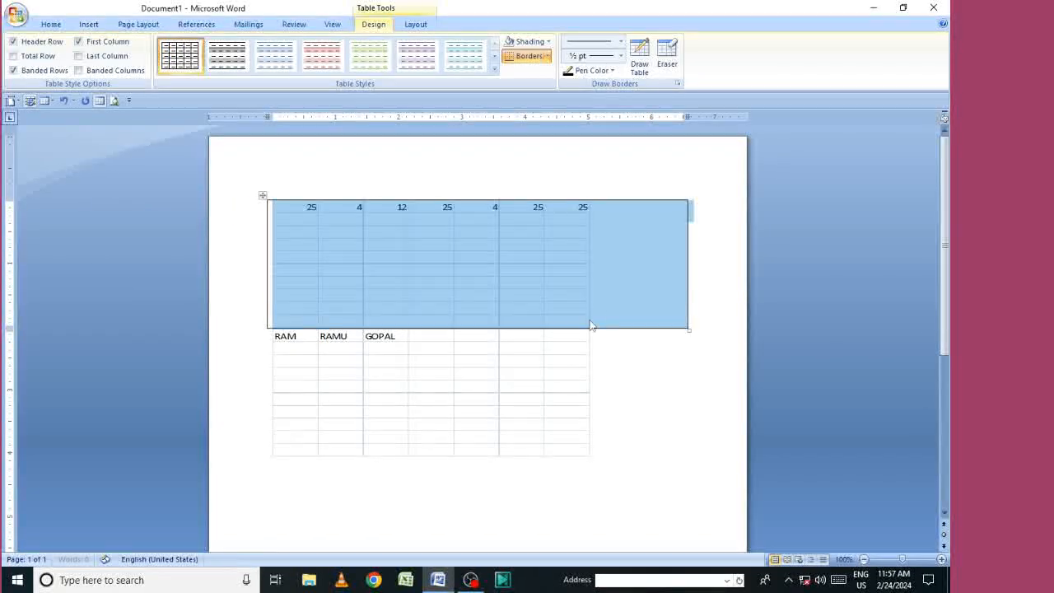
Apply a built-in table style with green shading to the table around the first spreadsheet
click(538, 238)
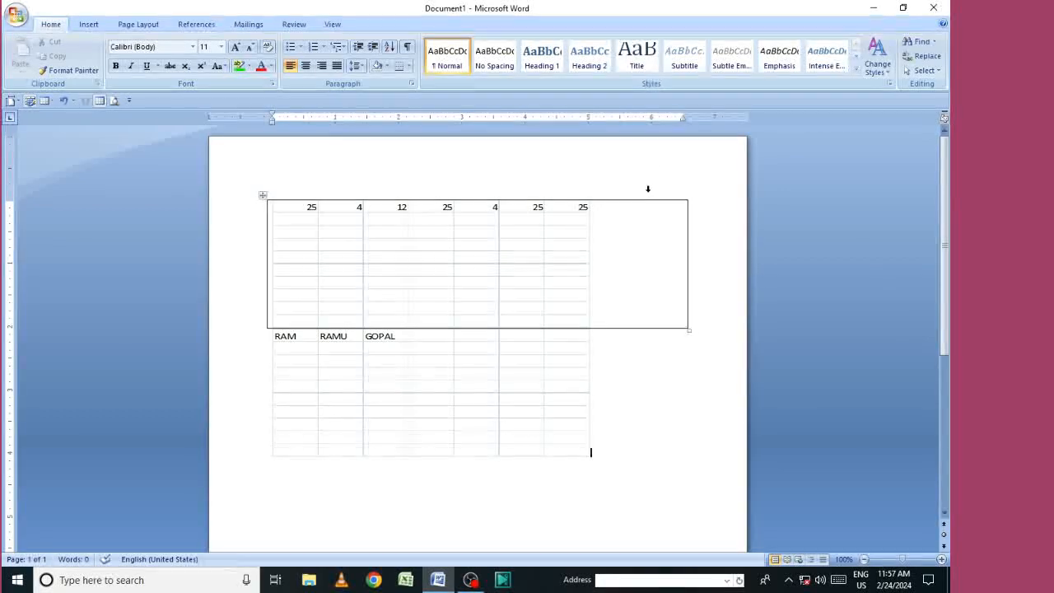
key(ctrl+z)
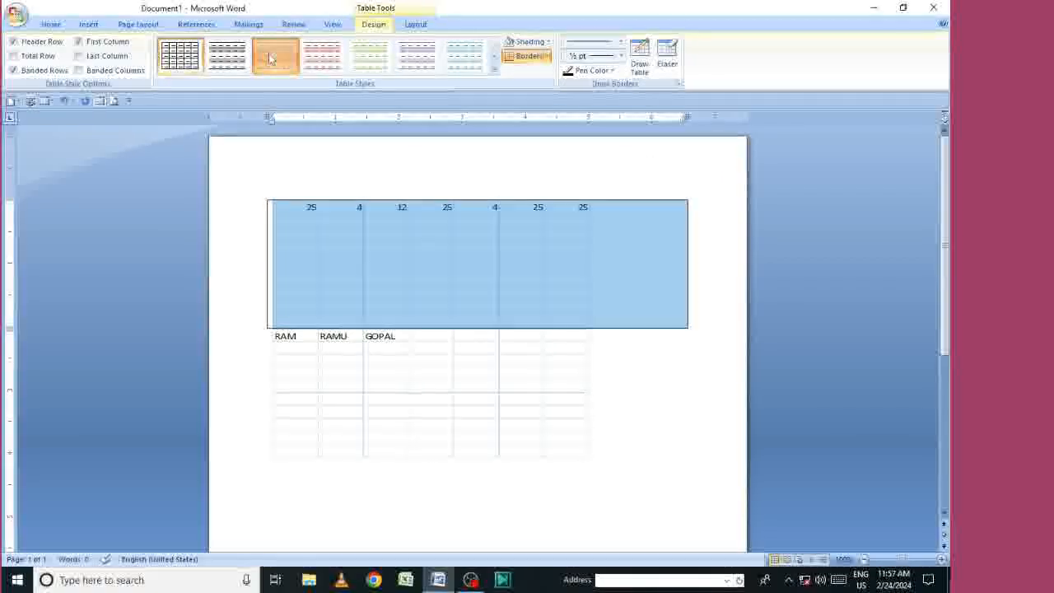
click(465, 55)
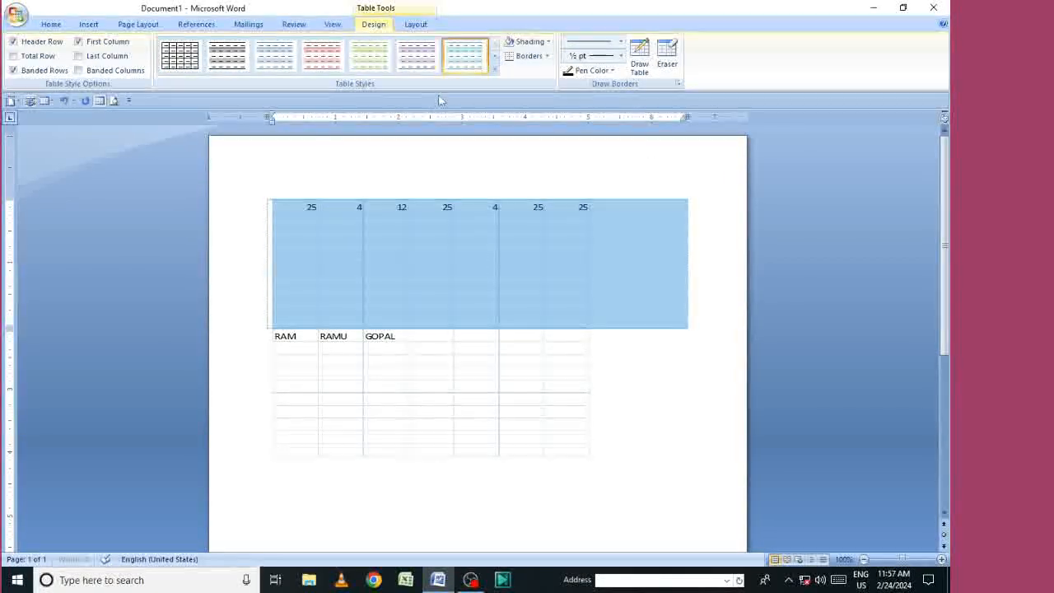
click(494, 68)
click(322, 265)
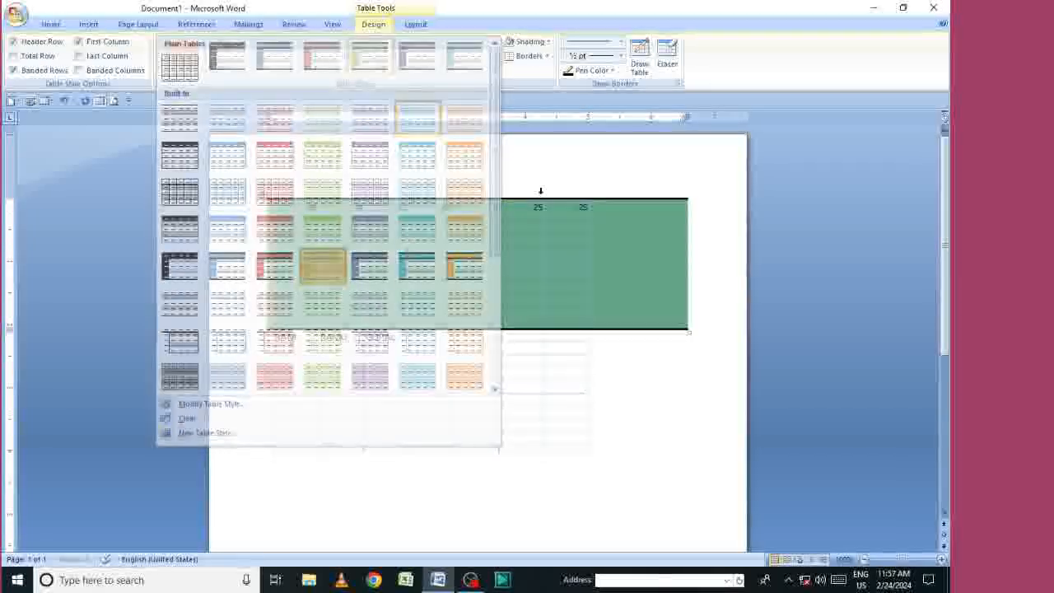
Undo the table style, the table conversion and both embedded spreadsheets, back to an empty document
click(50, 24)
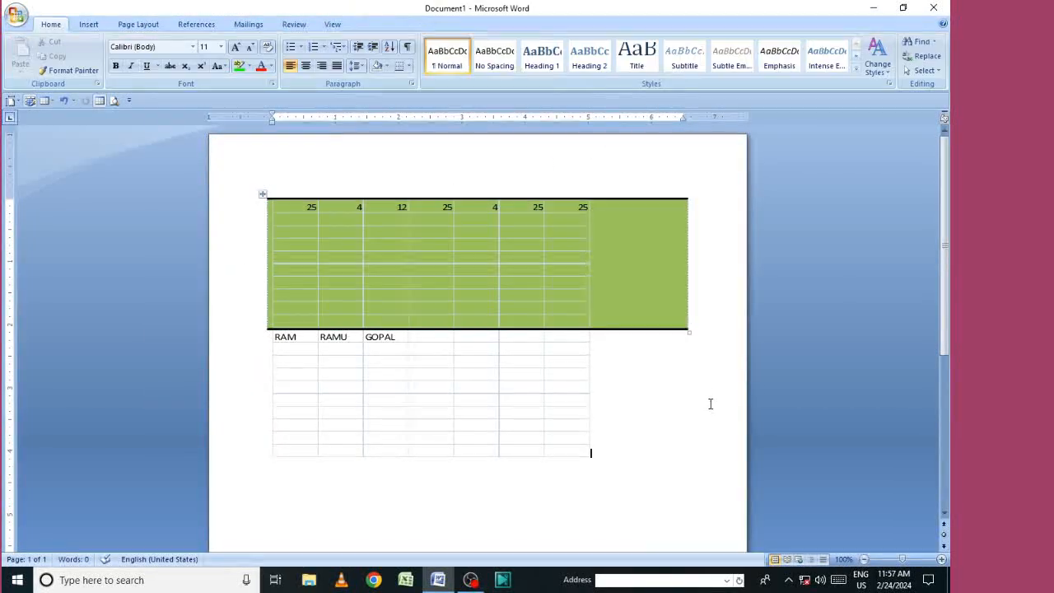
key(ctrl+z)
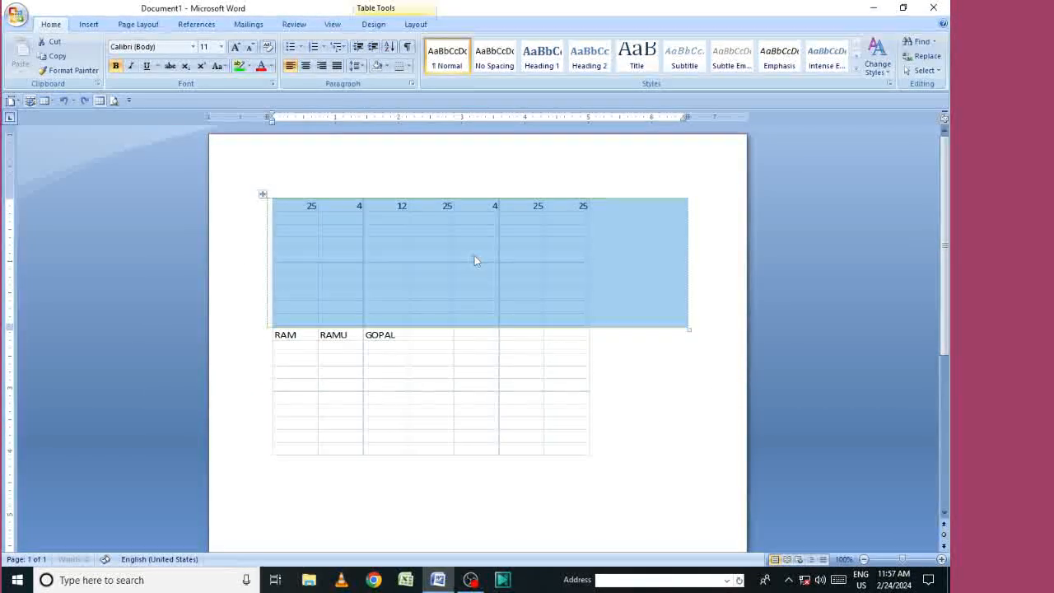
click(653, 183)
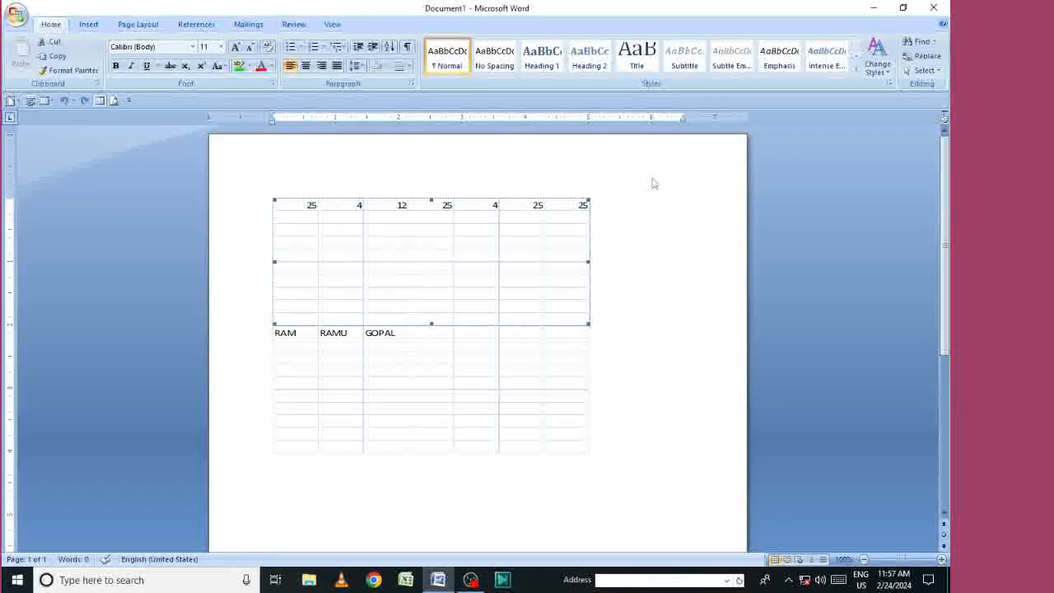
key(ctrl+z)
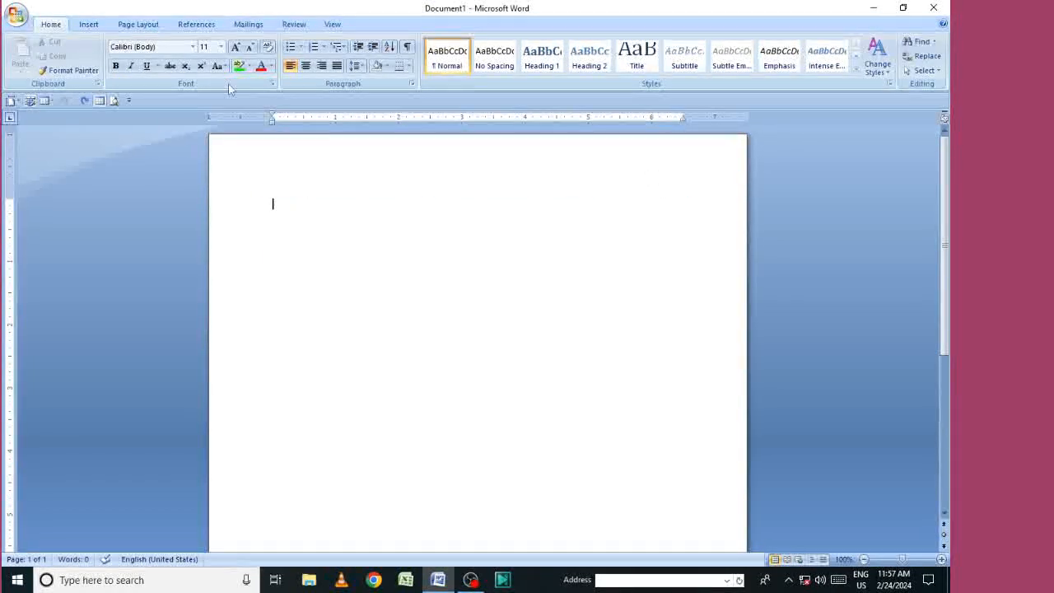
Insert the Calendar 2 quick table and enlarge it to nearly the full text width, with taller rows
click(89, 25)
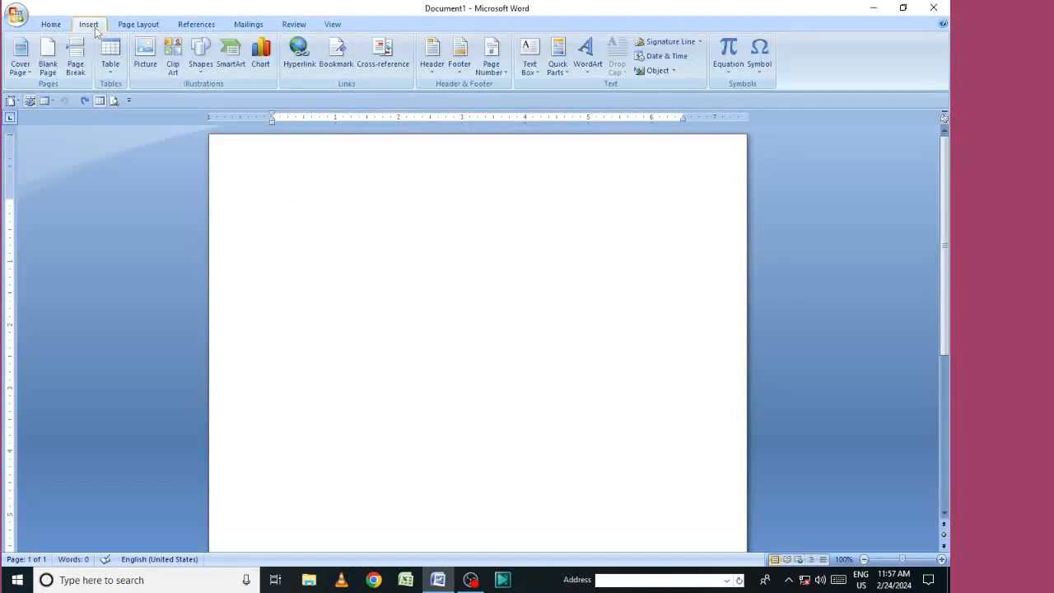
click(112, 78)
mouse_move(148, 264)
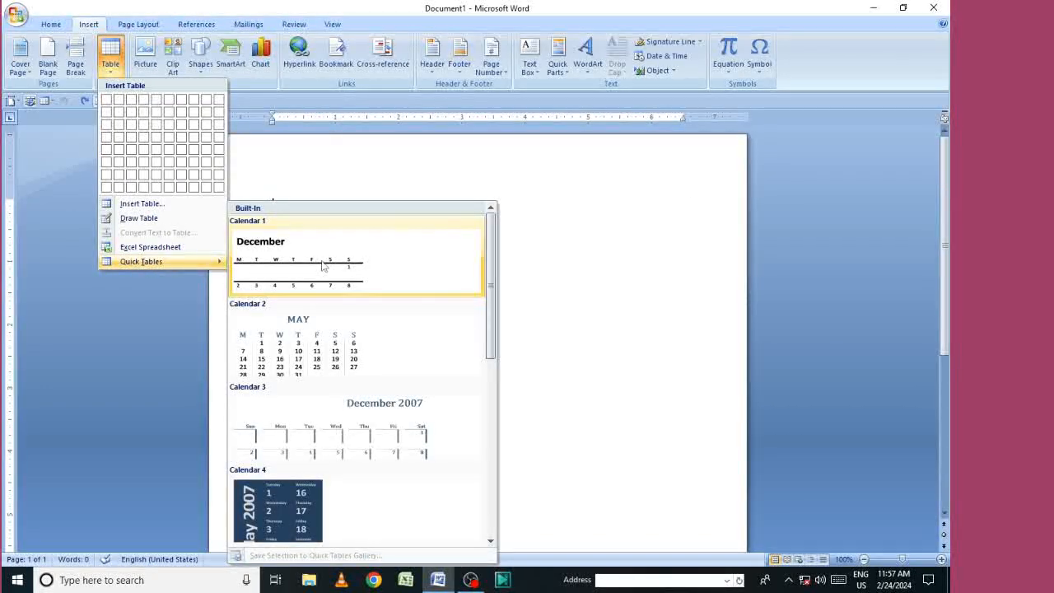
click(315, 342)
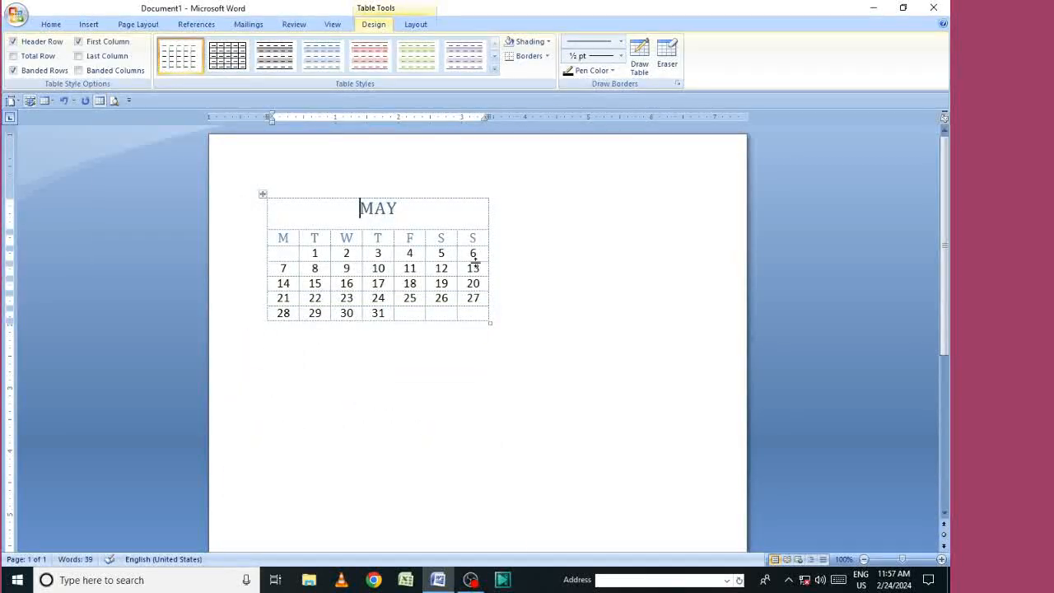
drag(489, 327, 680, 334)
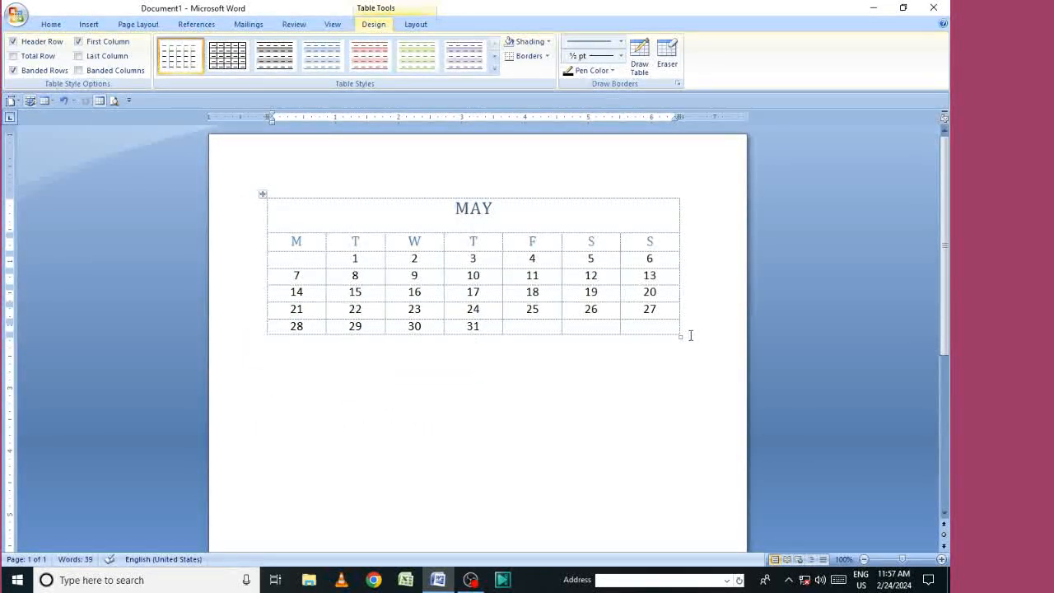
drag(668, 436, 669, 438)
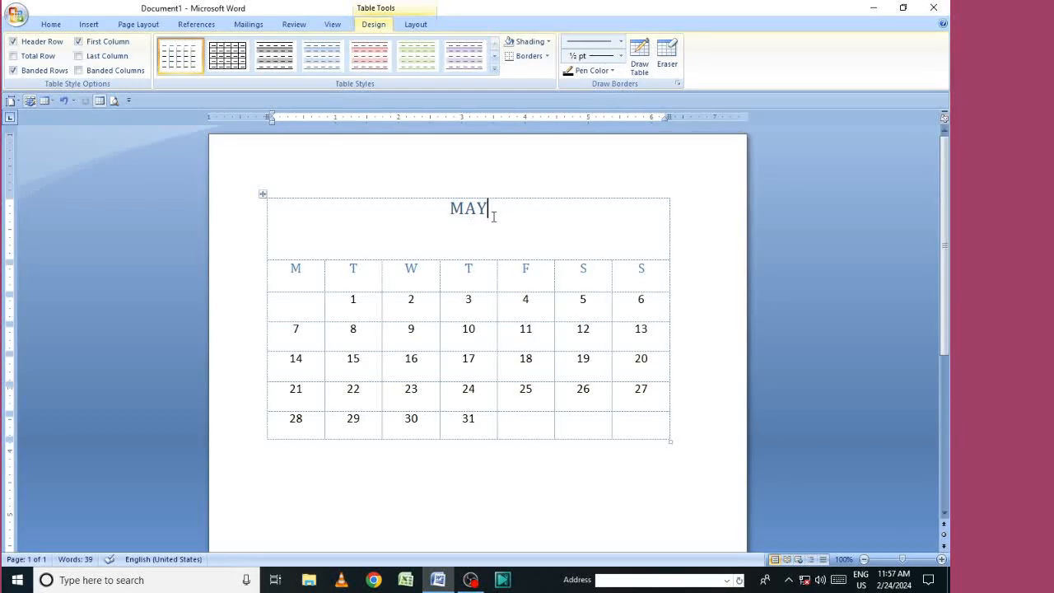
Apply a purple banded grid style to the calendar table and centre its May title
click(495, 73)
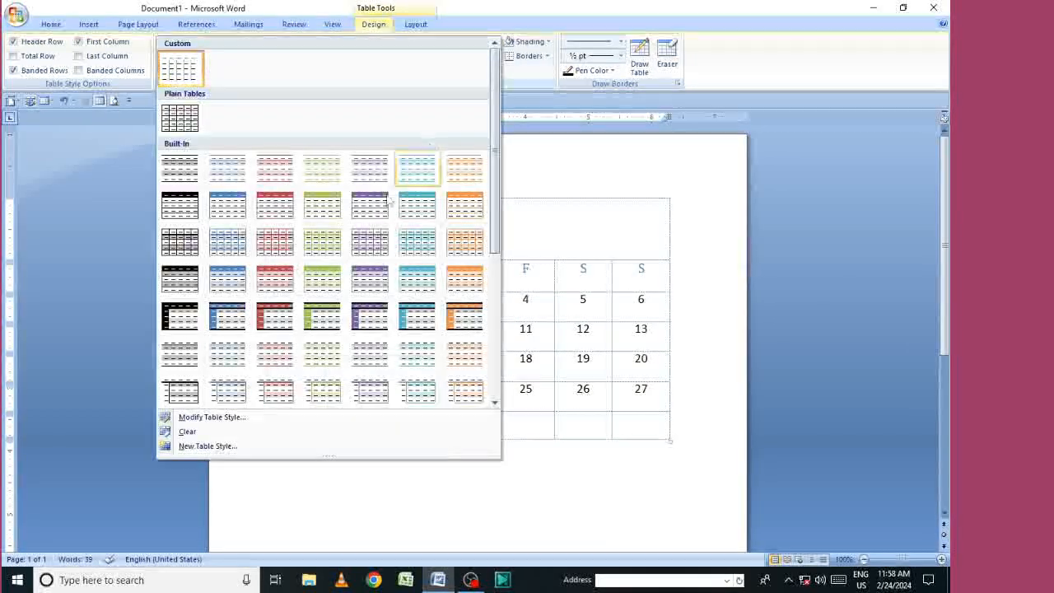
click(368, 239)
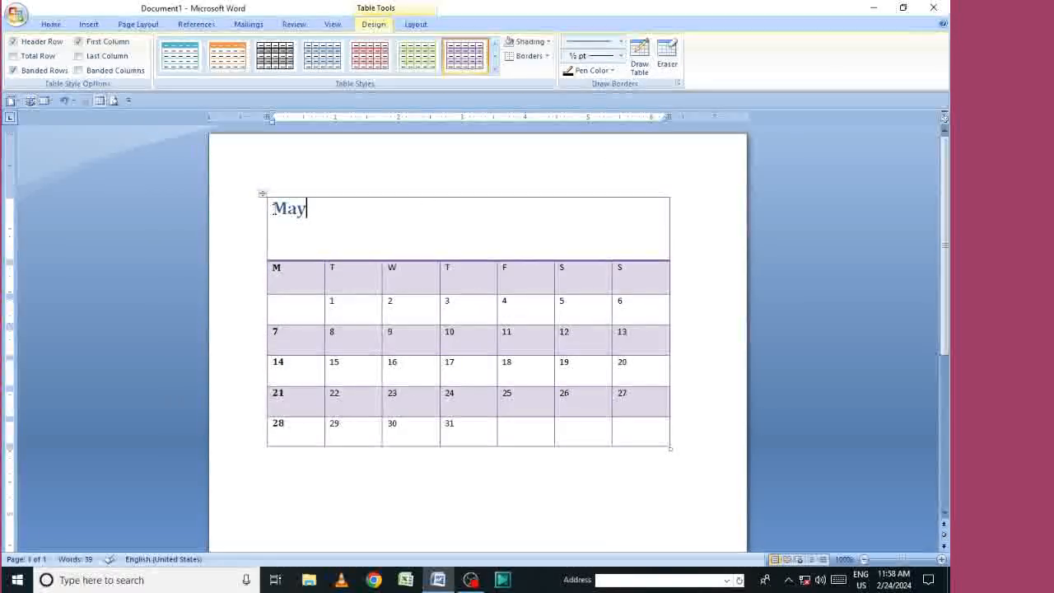
drag(272, 209, 352, 207)
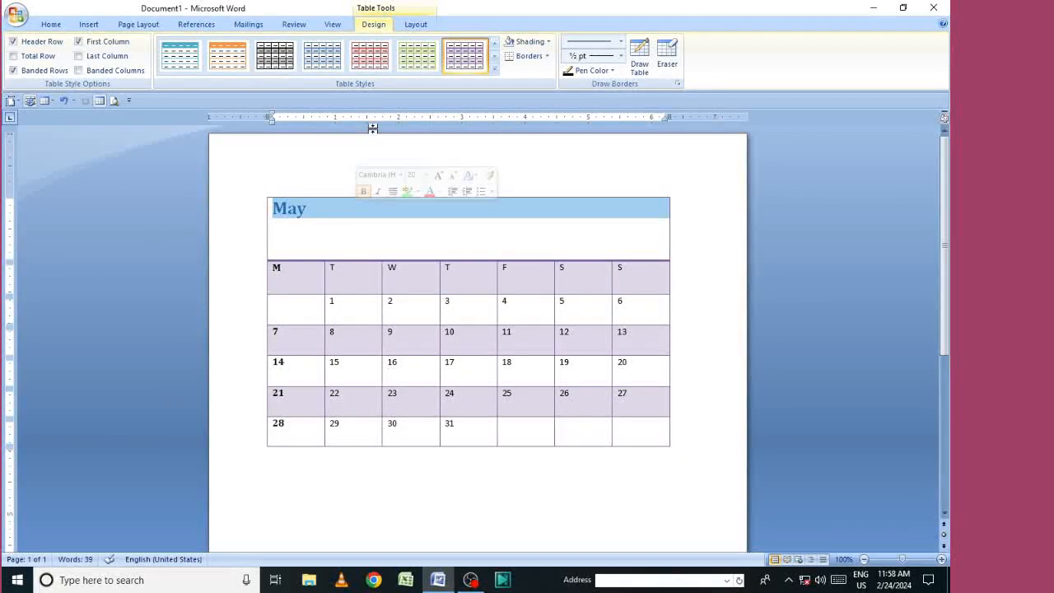
click(56, 26)
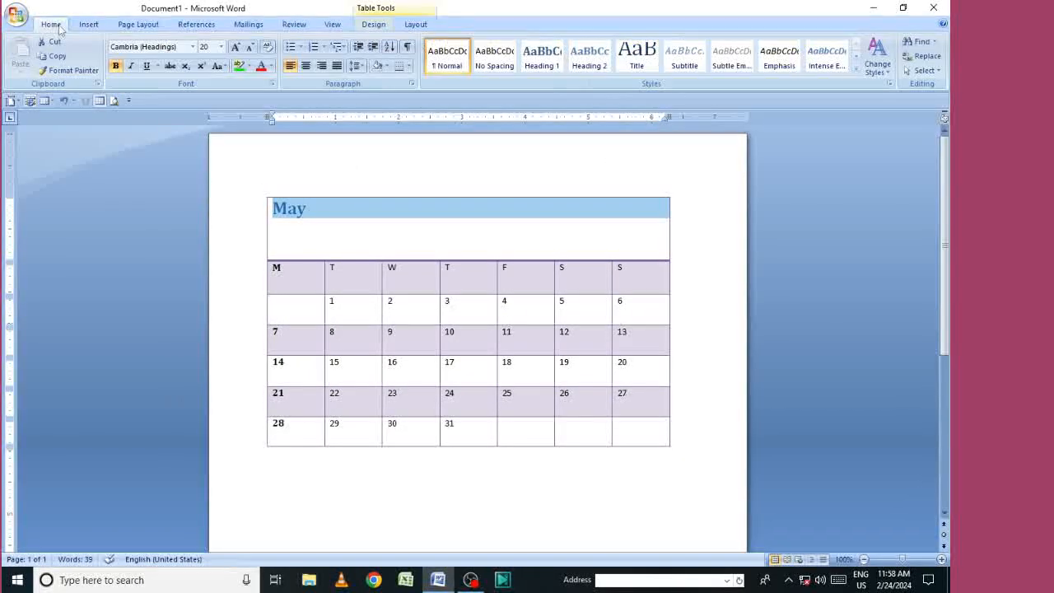
click(306, 66)
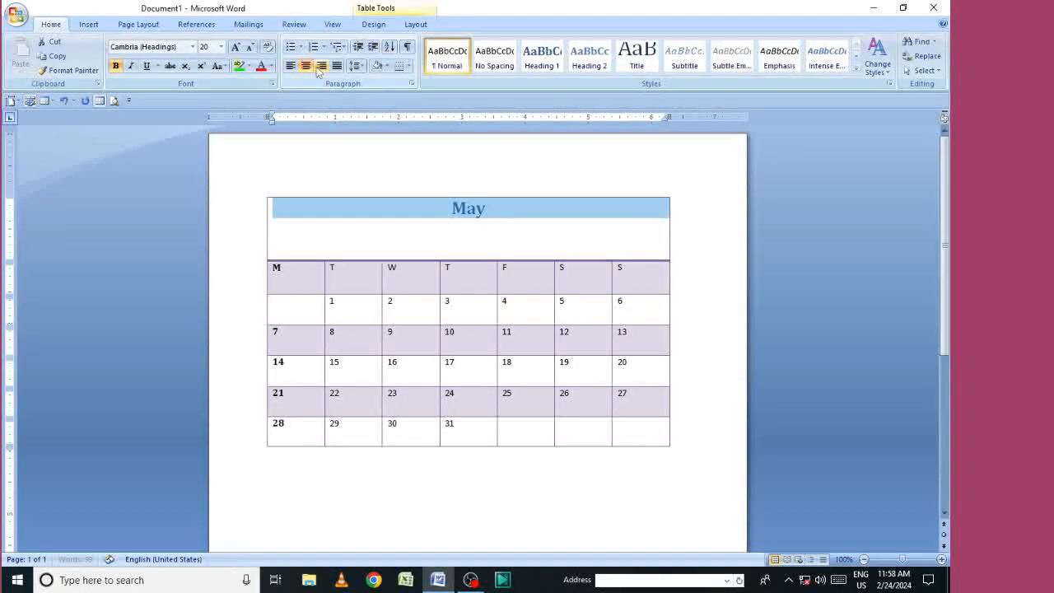
click(89, 24)
scroll(358, 372, down, 2)
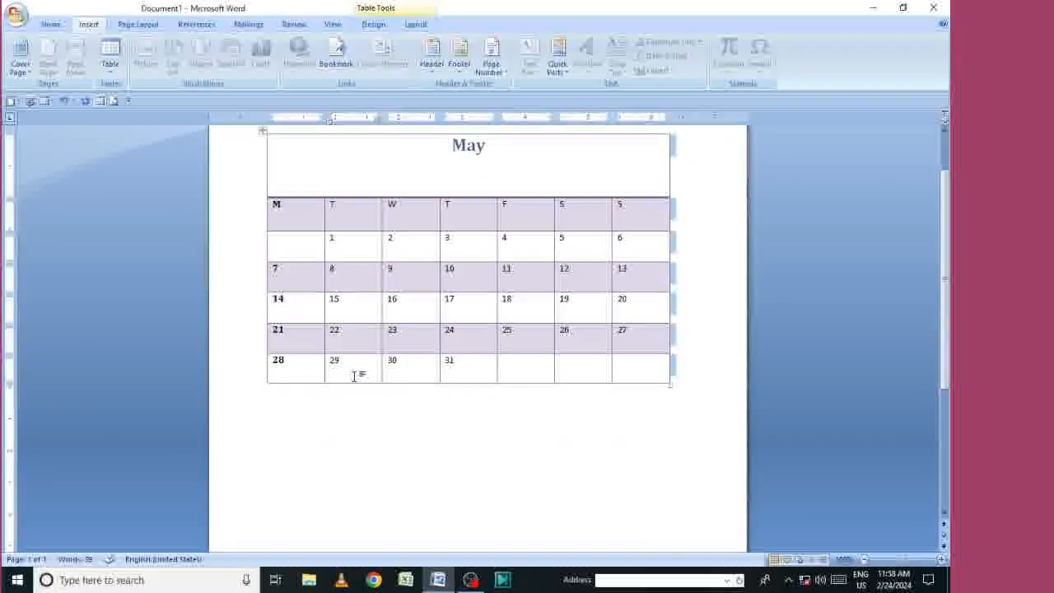
scroll(569, 379, down, 3)
click(444, 325)
scroll(445, 325, up, 5)
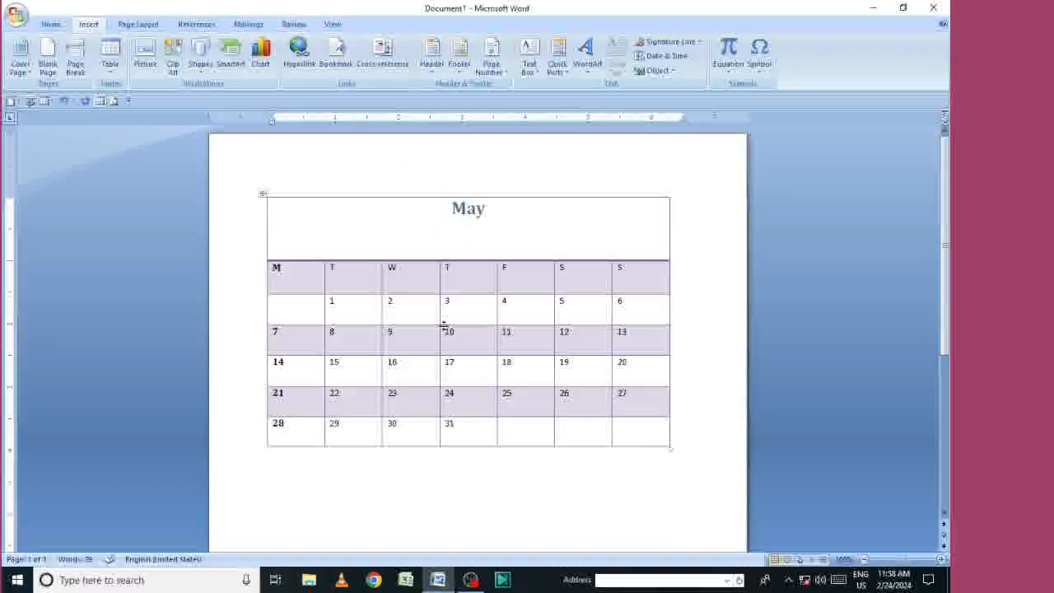
click(107, 73)
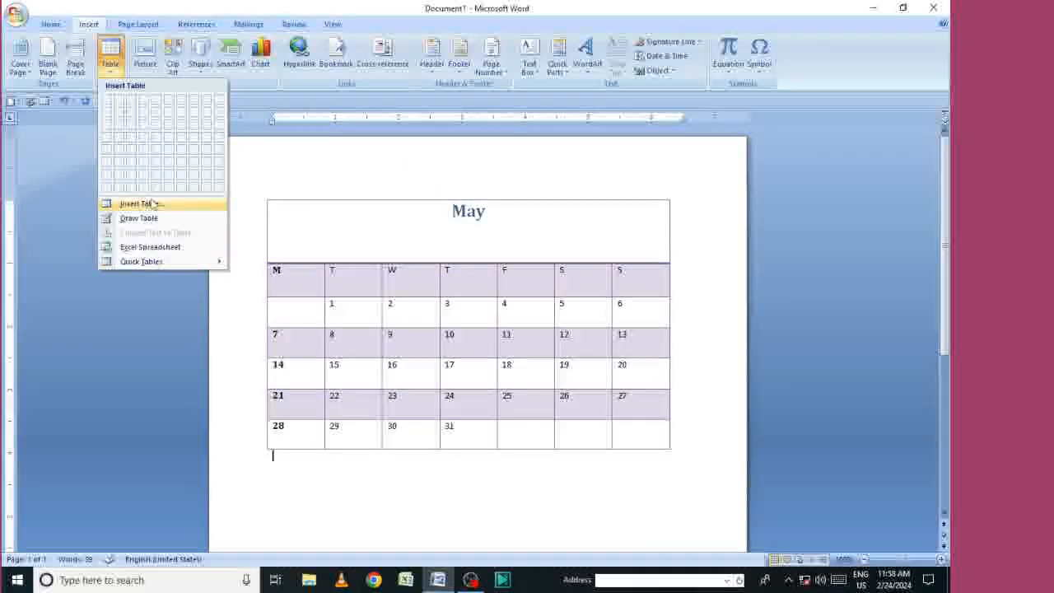
click(415, 164)
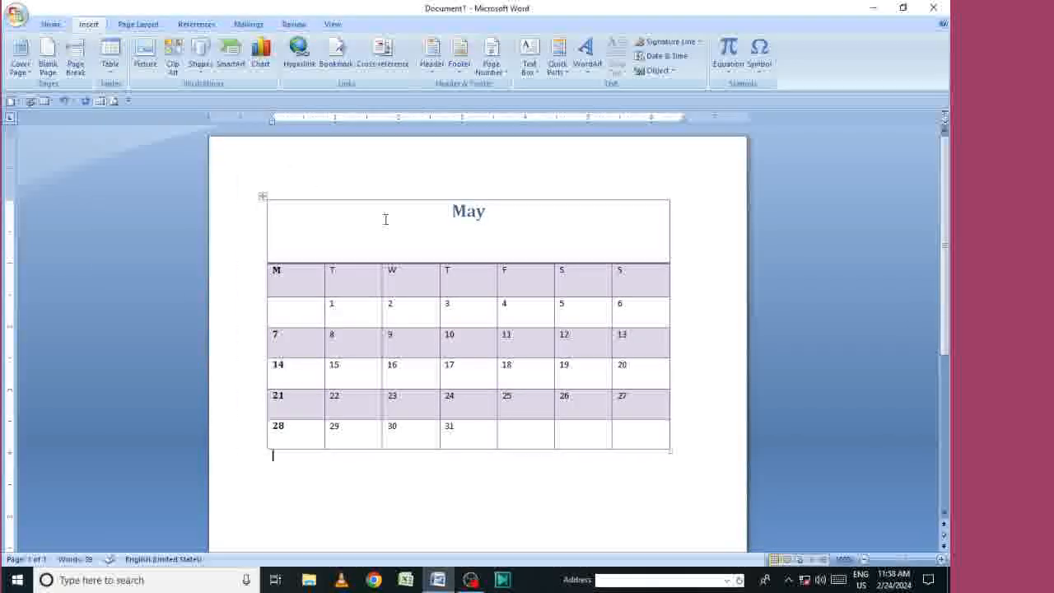
Undo the calendar table's formatting and insertion, back to an empty document
key(ctrl+z)
key(ctrl+z)
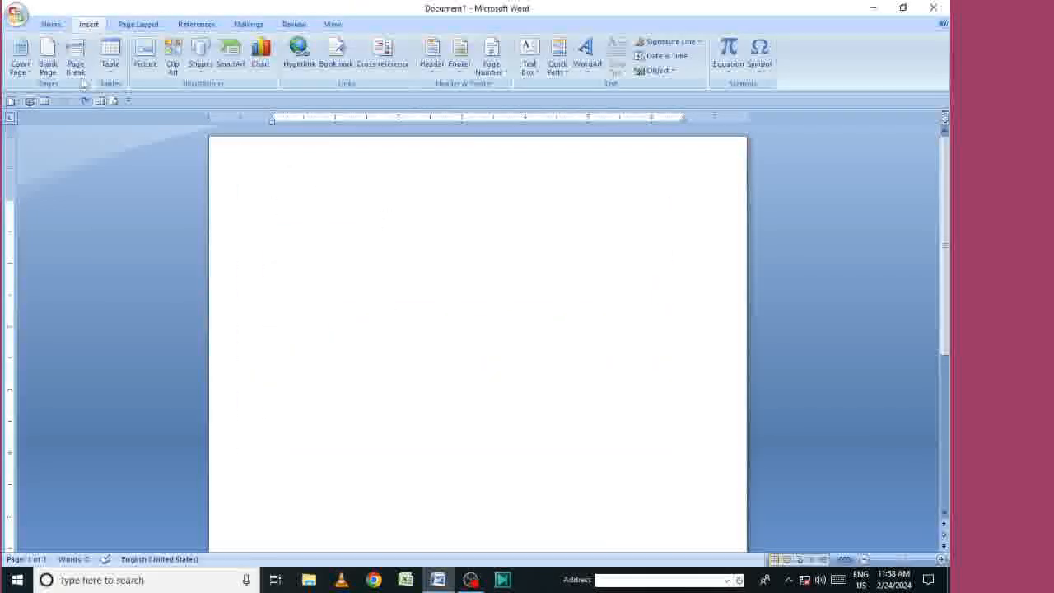
click(110, 58)
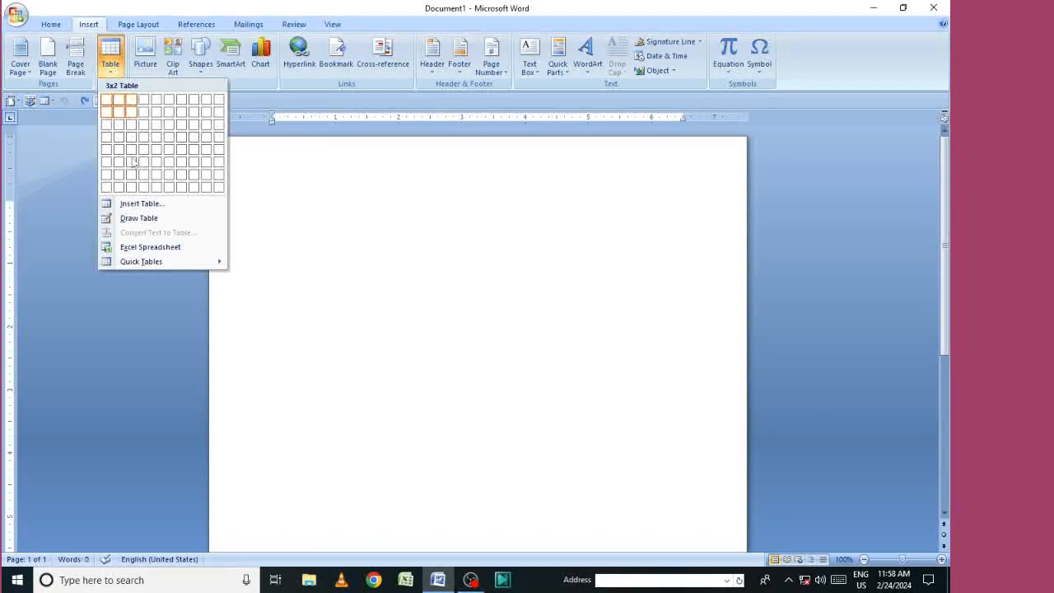
click(881, 136)
Minimize the blank document and open the NAME document, containing the student marks table, from the desktop
click(875, 8)
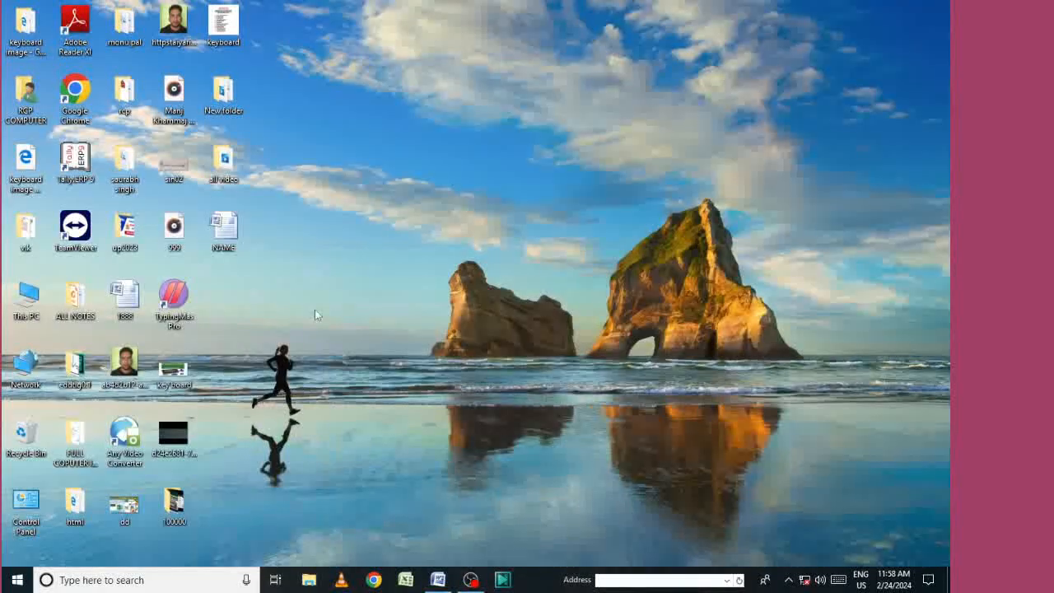
click(236, 247)
double_click(233, 244)
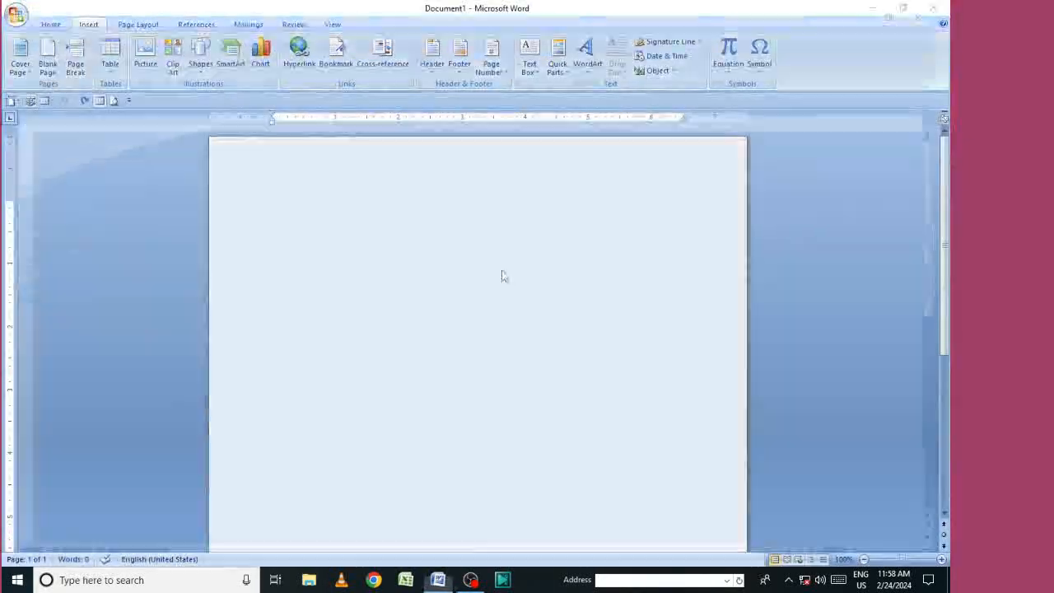
click(933, 7)
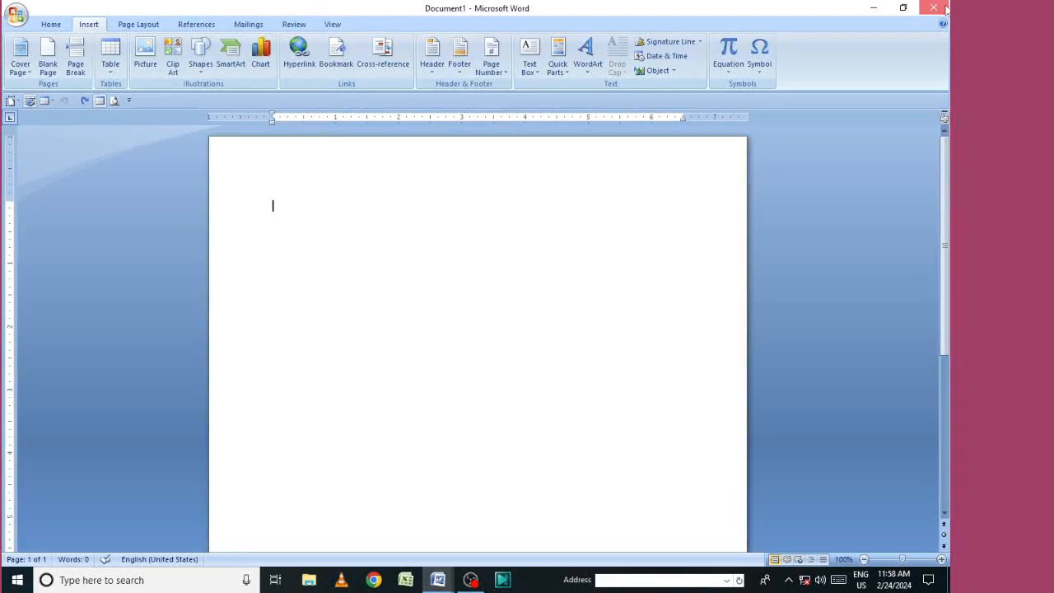
click(478, 324)
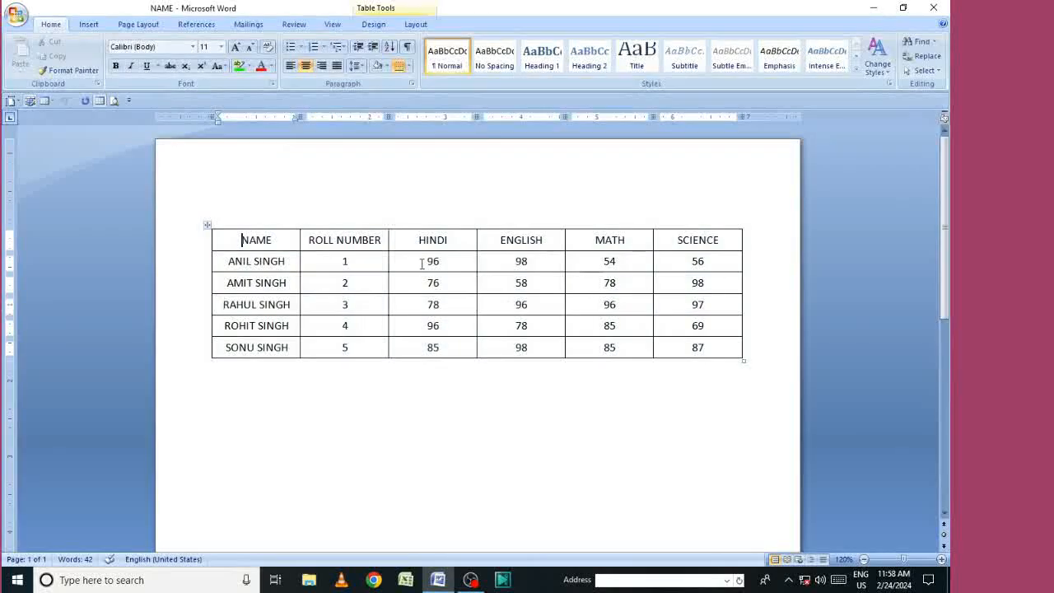
click(525, 409)
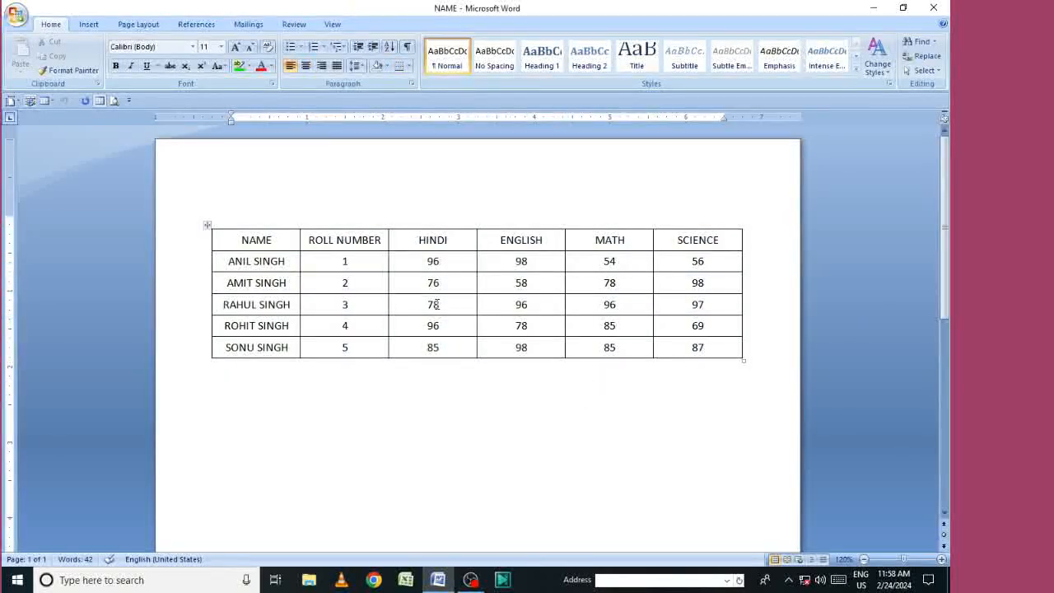
Apply the built-in Light Grid - Accent 5 style to the student marks table
click(249, 239)
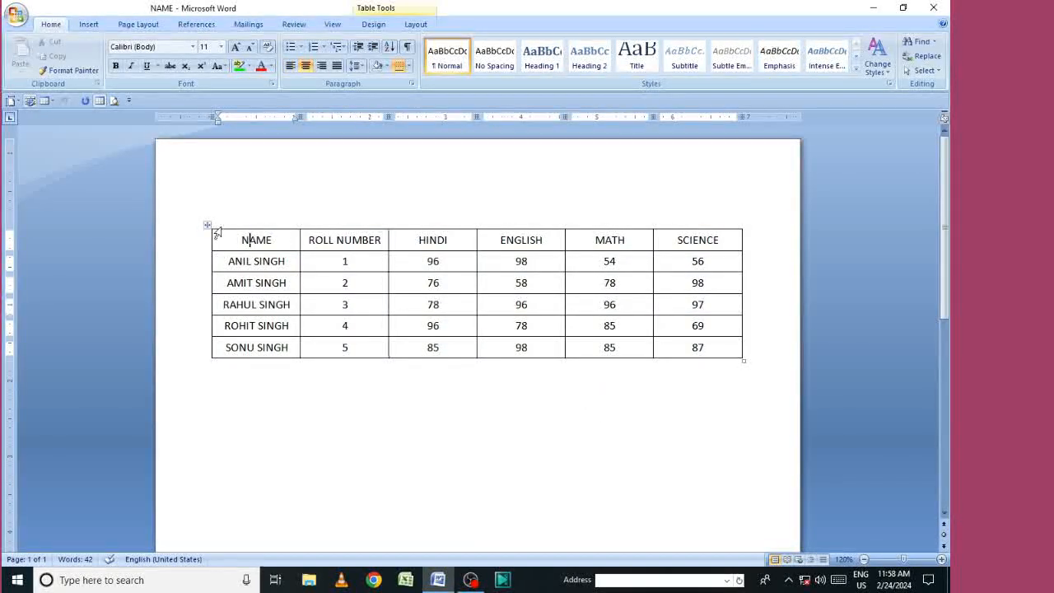
click(375, 25)
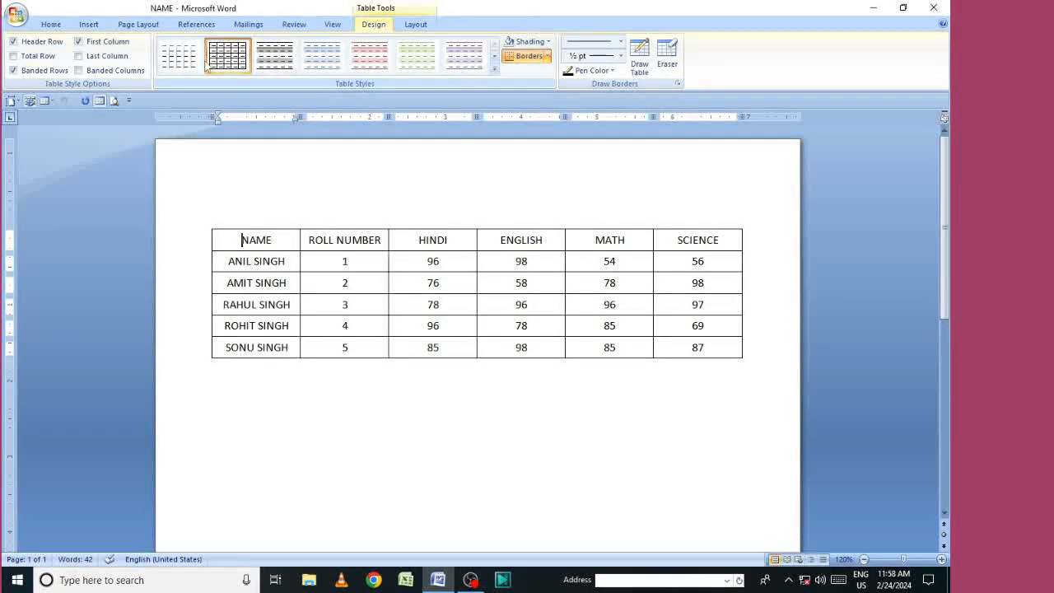
click(494, 69)
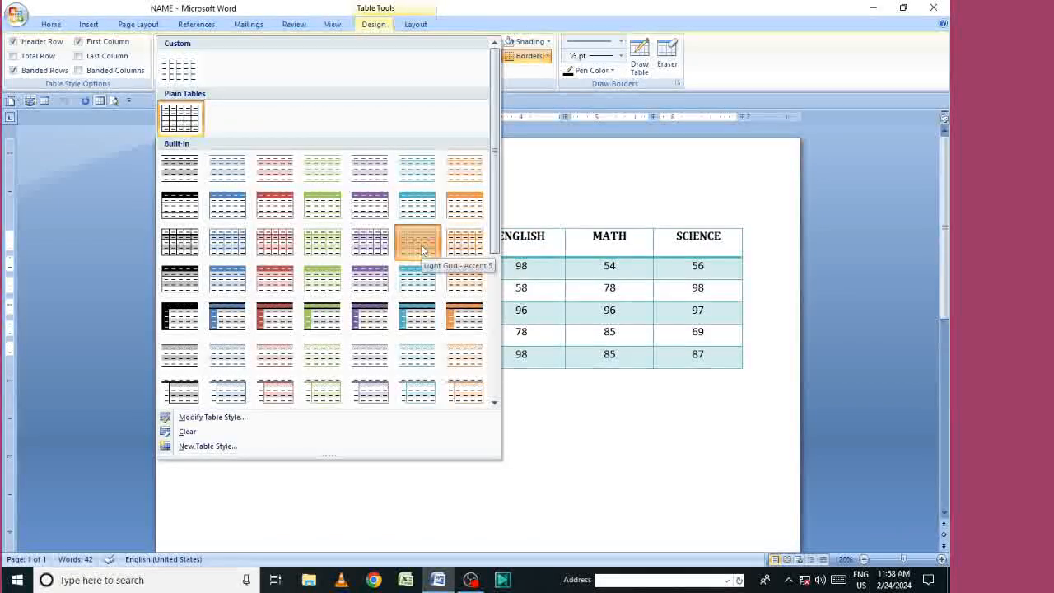
click(425, 256)
click(595, 419)
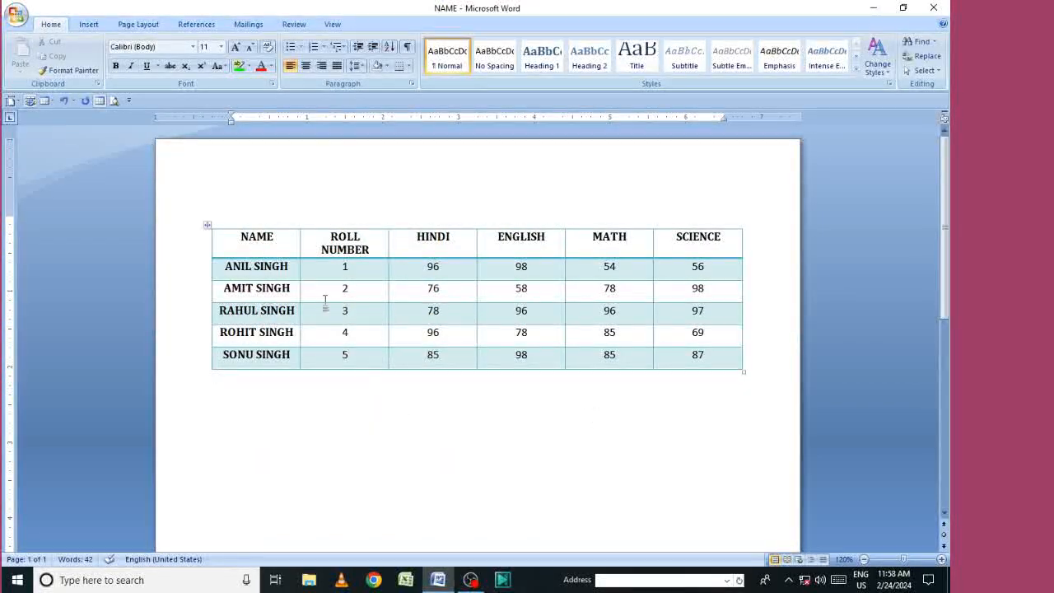
Switch First Column emphasis off and back on for the whole table, and turn on Last Column emphasis
click(207, 225)
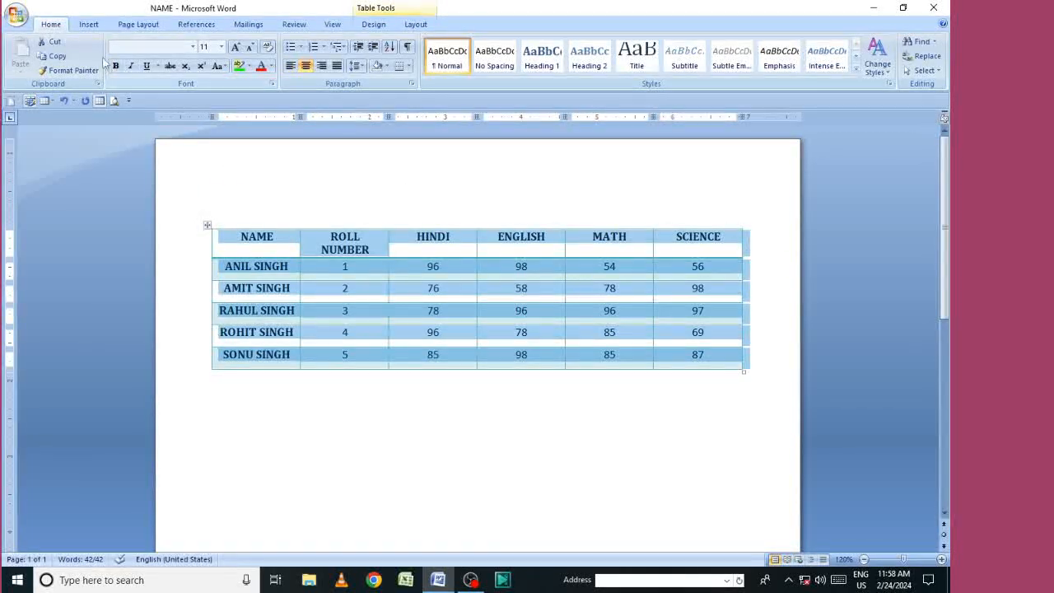
click(89, 25)
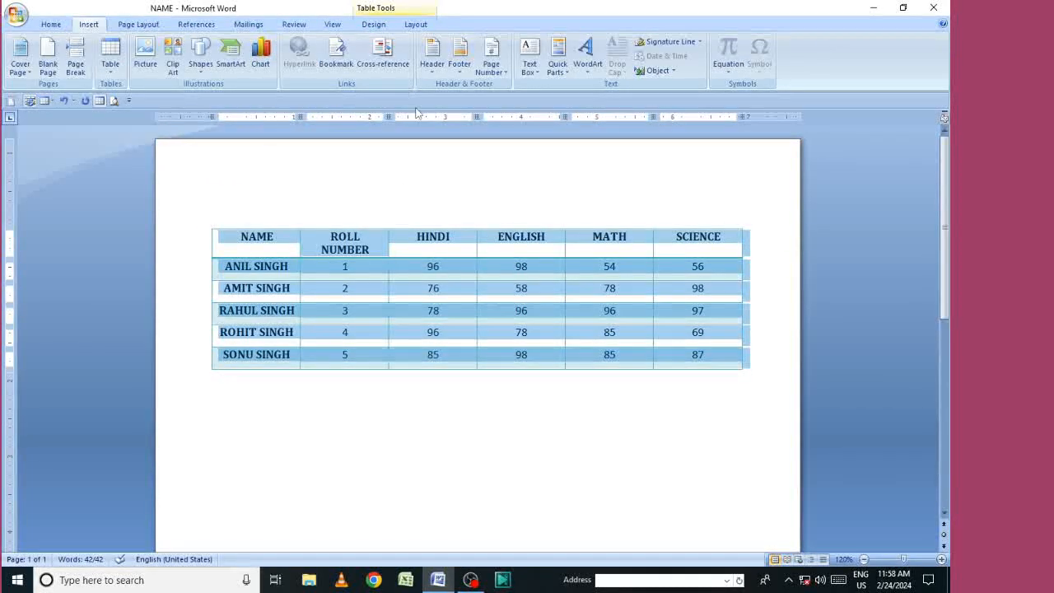
click(375, 24)
click(79, 41)
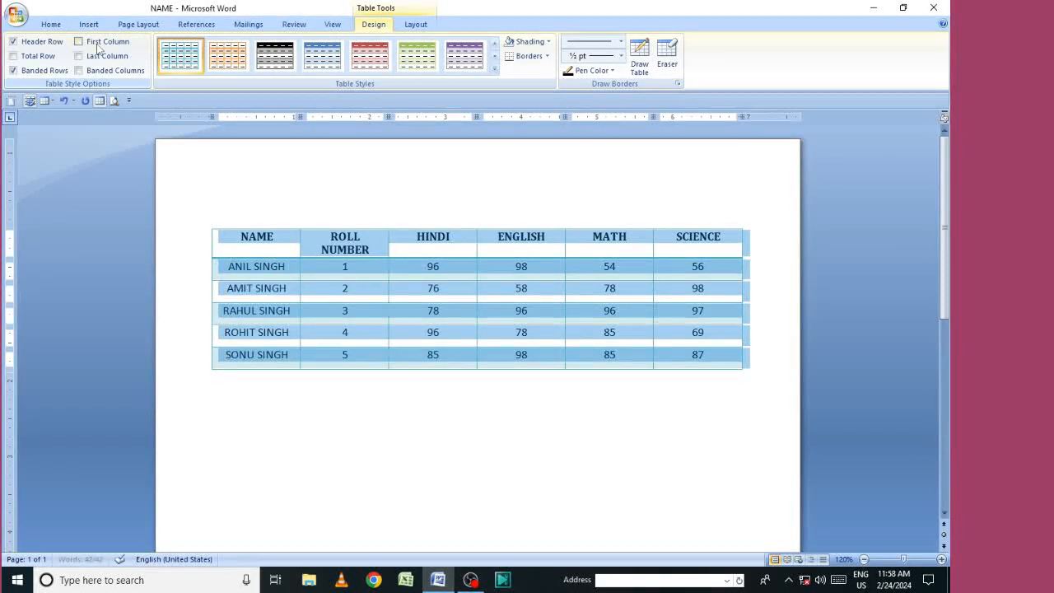
click(78, 55)
click(78, 41)
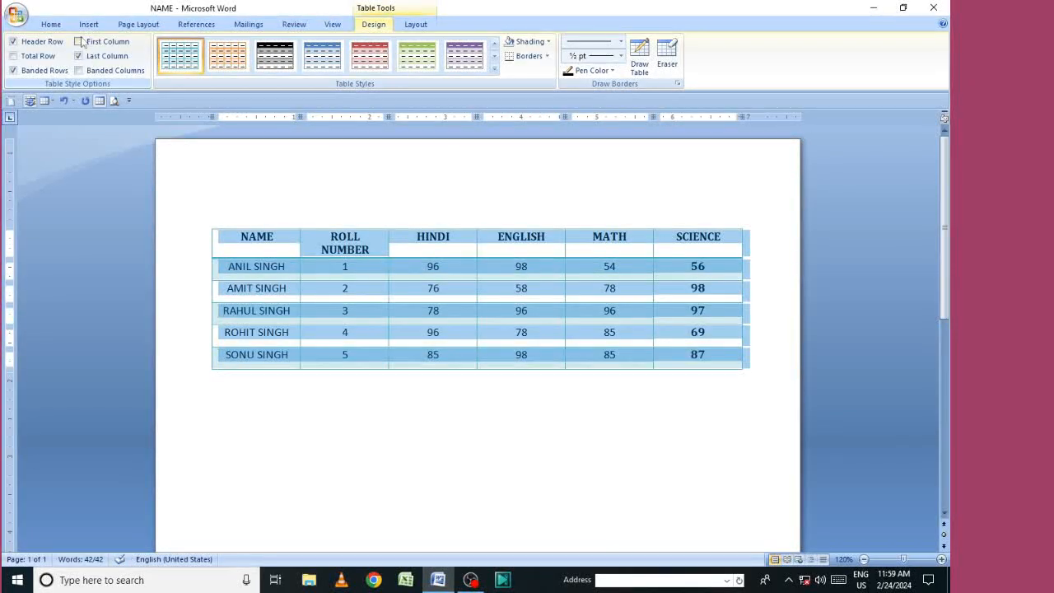
click(296, 150)
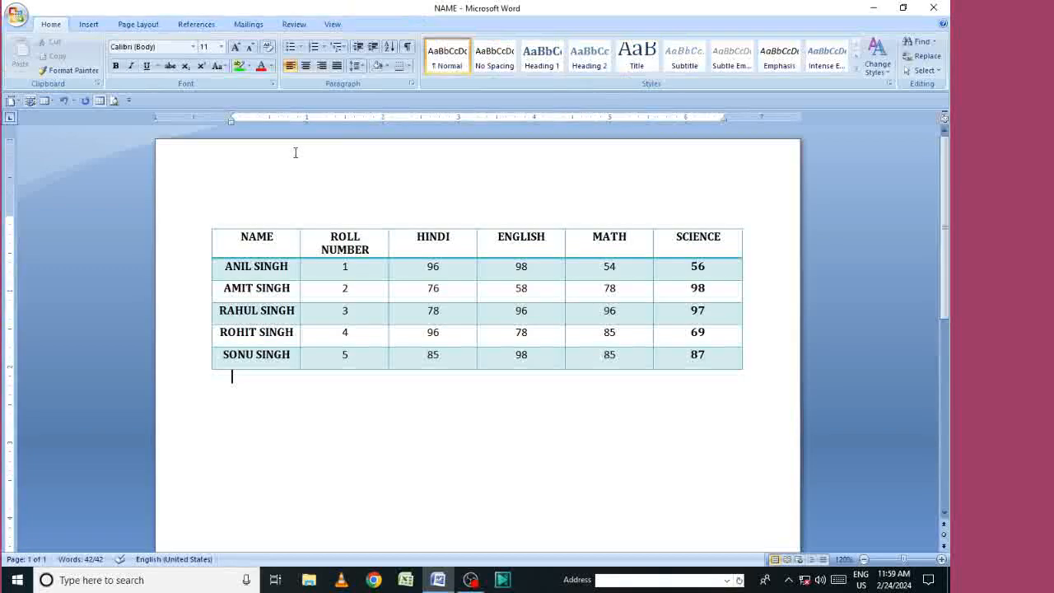
Turn the marks table's Header Row option off and back on
click(235, 236)
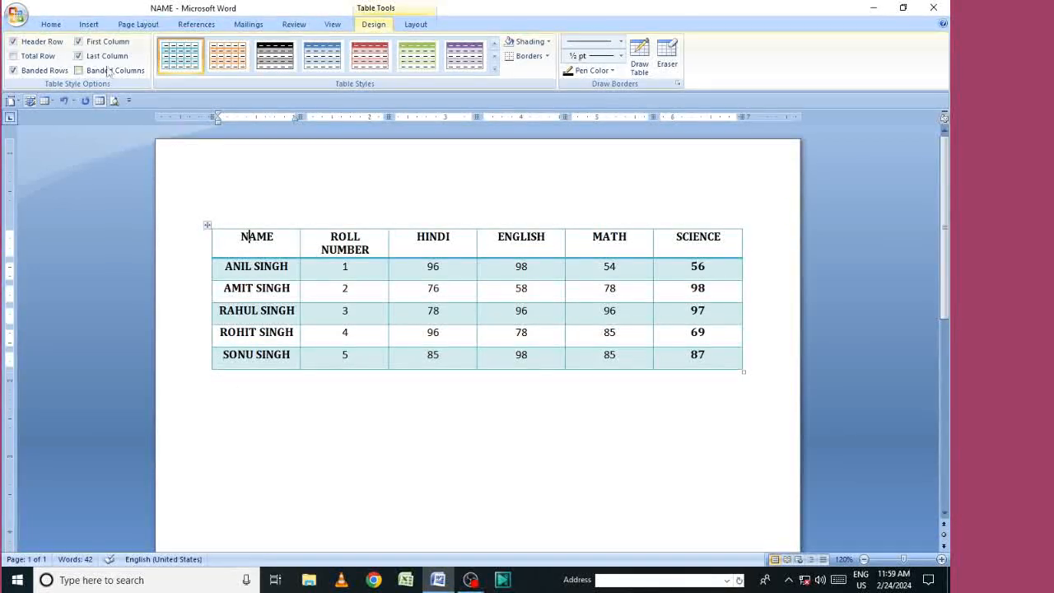
click(45, 45)
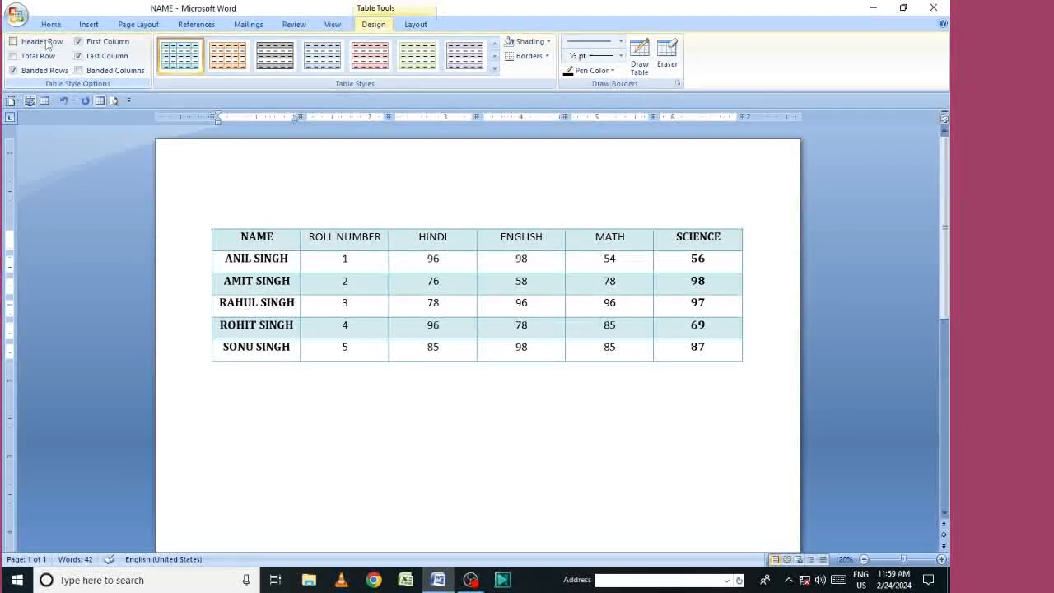
click(46, 46)
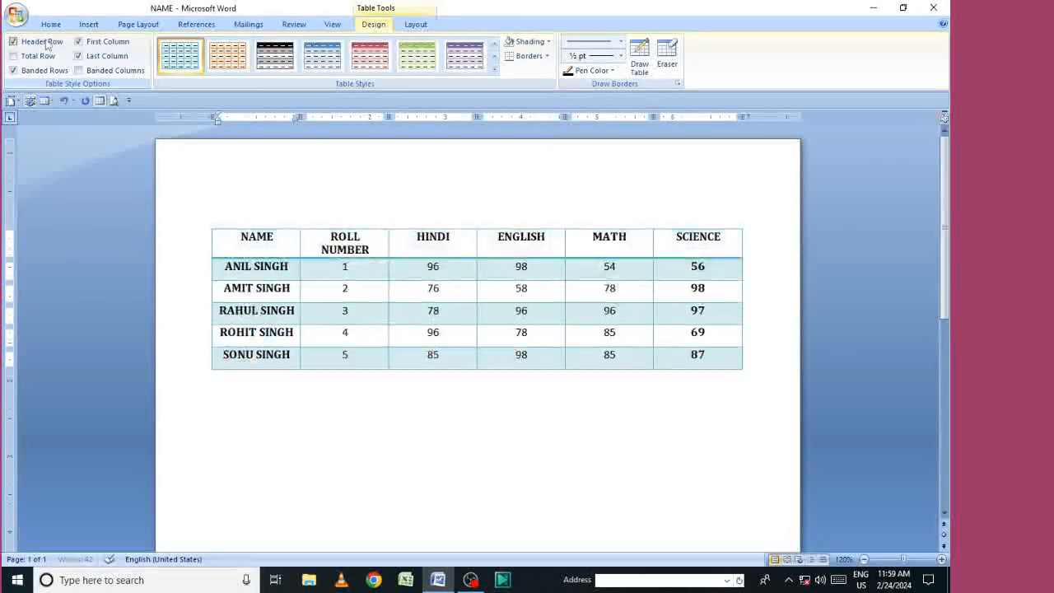
Try different column and banding options, ending with all six style options enabled and the green Medium Shading 1 - Accent 3 style
click(105, 57)
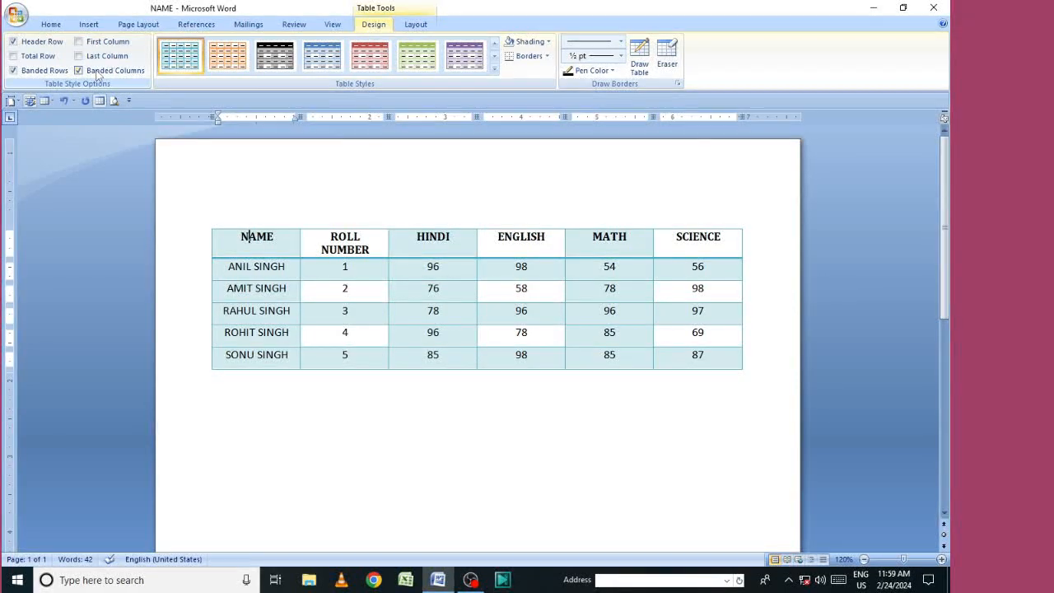
click(39, 72)
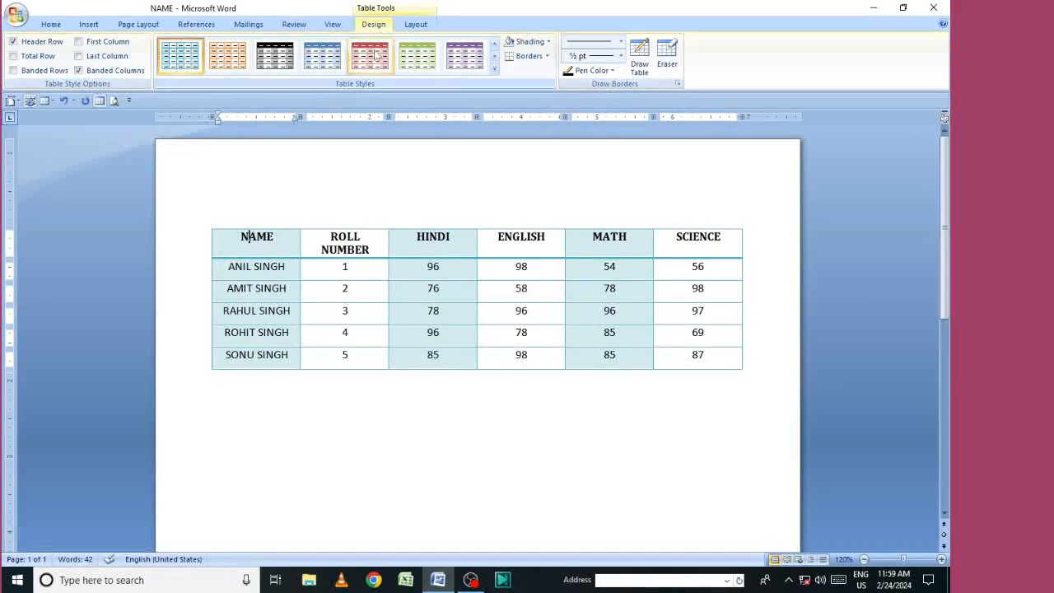
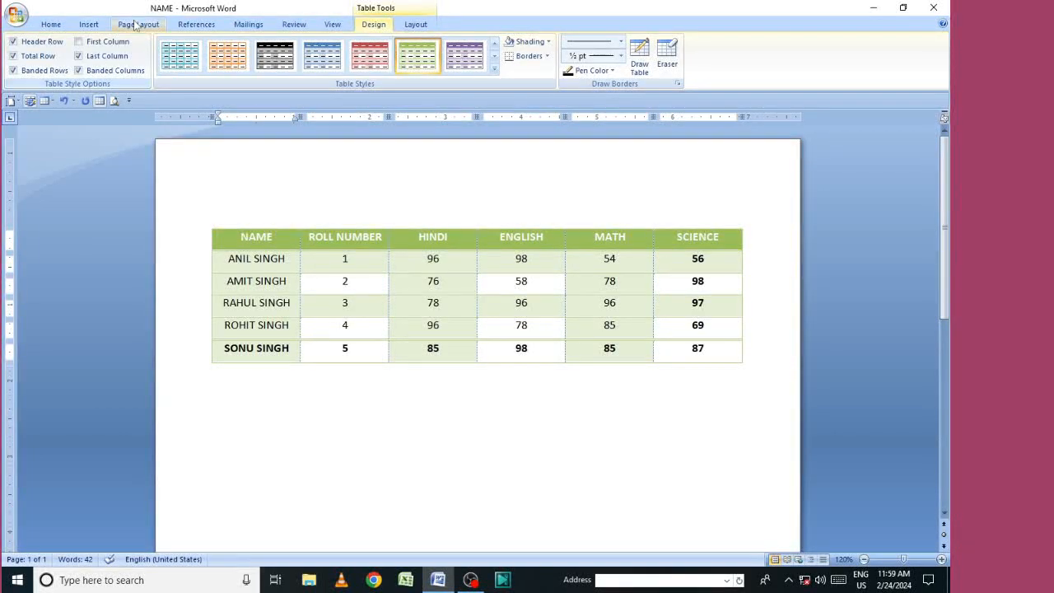
click(123, 42)
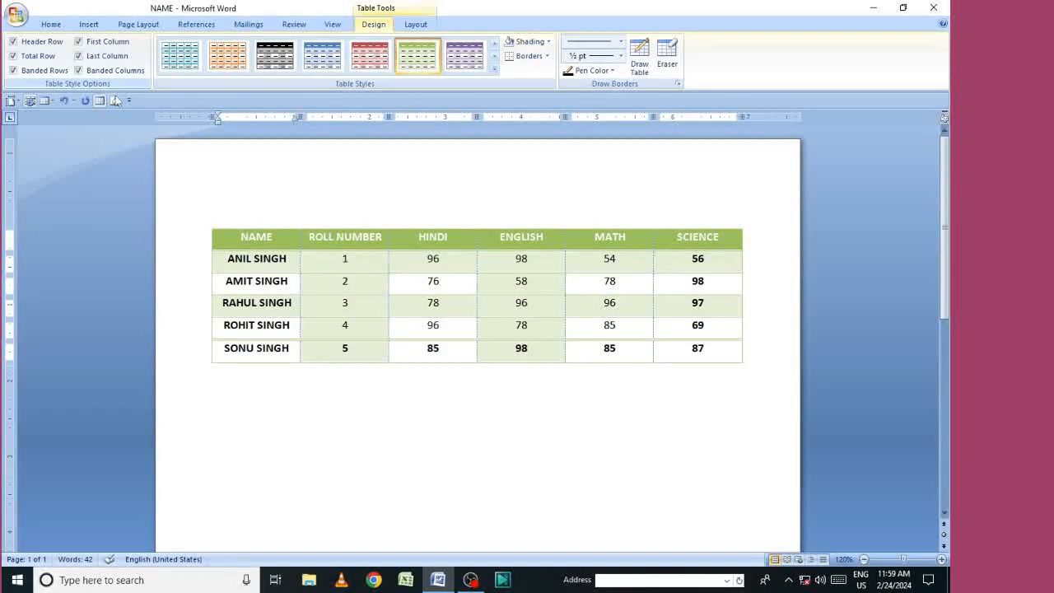
Browse the table style gallery and review the current style's Modify Style settings, accepting them without changes
click(494, 68)
scroll(494, 76, down, 5)
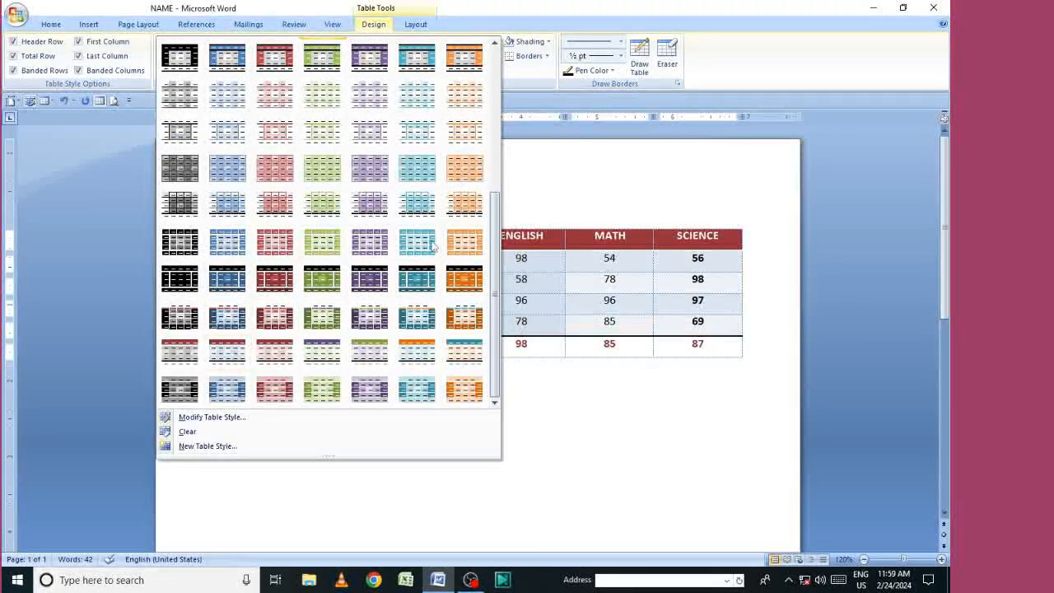
click(212, 417)
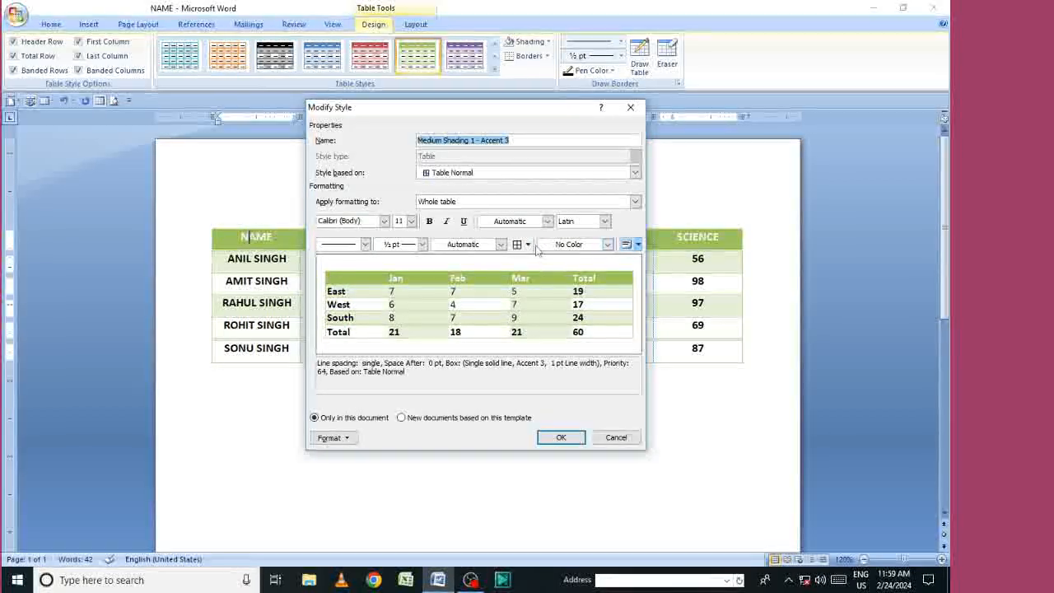
click(560, 437)
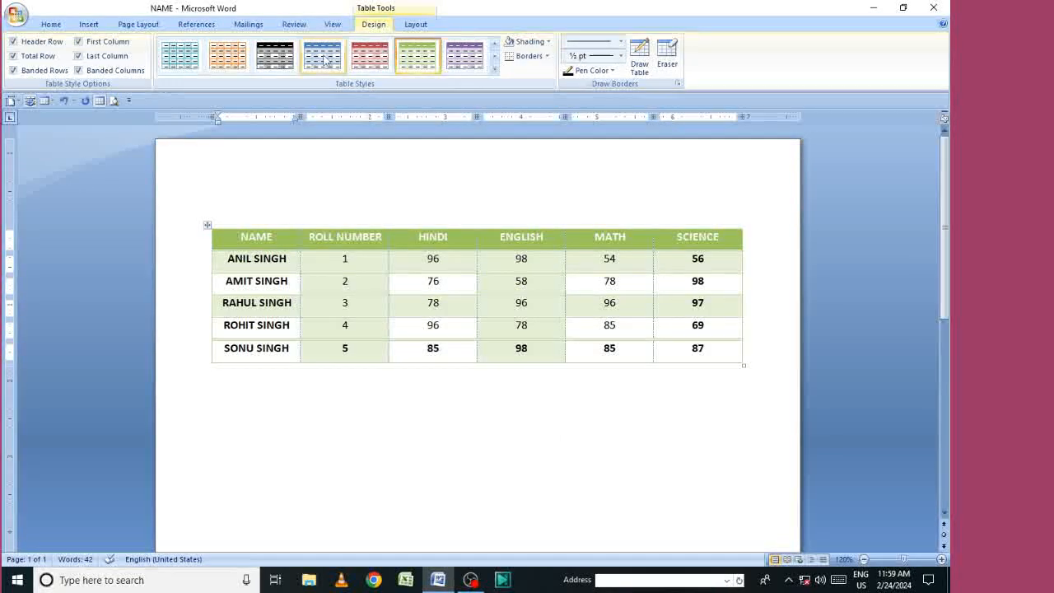
click(494, 69)
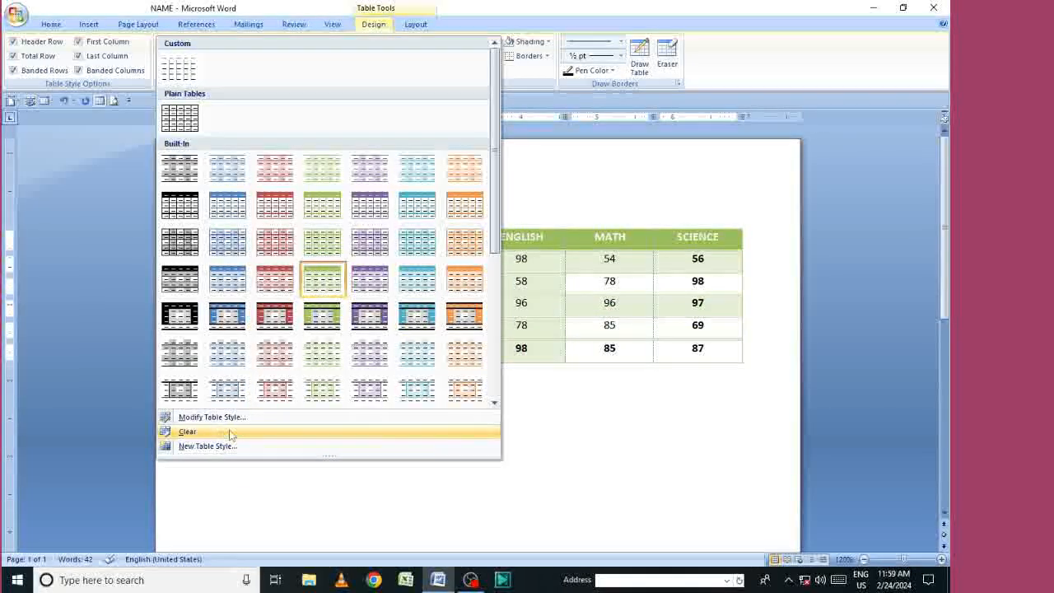
click(596, 188)
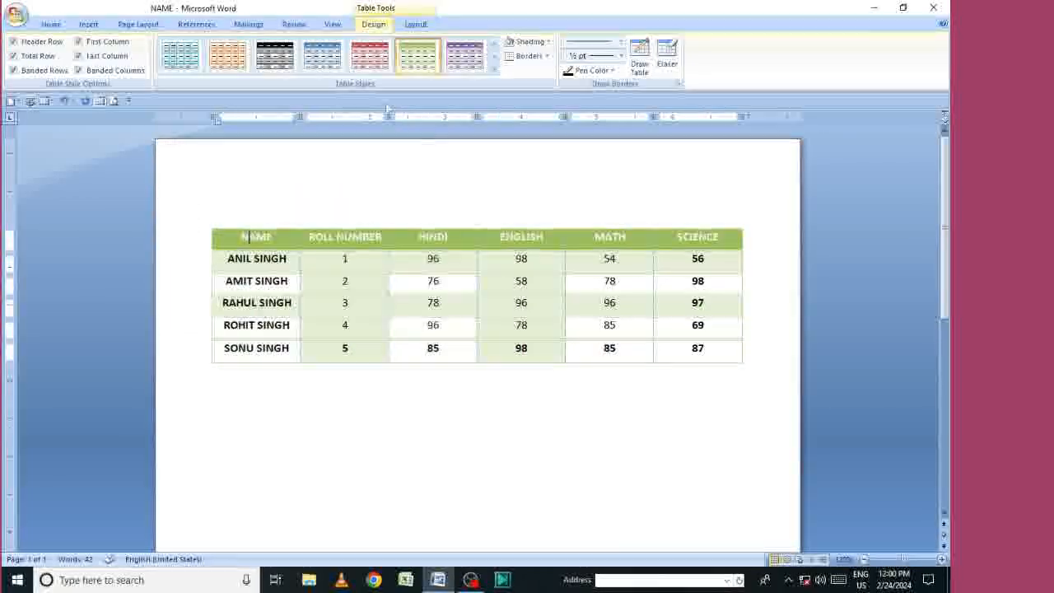
Shade the marks table's entire header row, from NAME to SCIENCE, in standard red
click(548, 43)
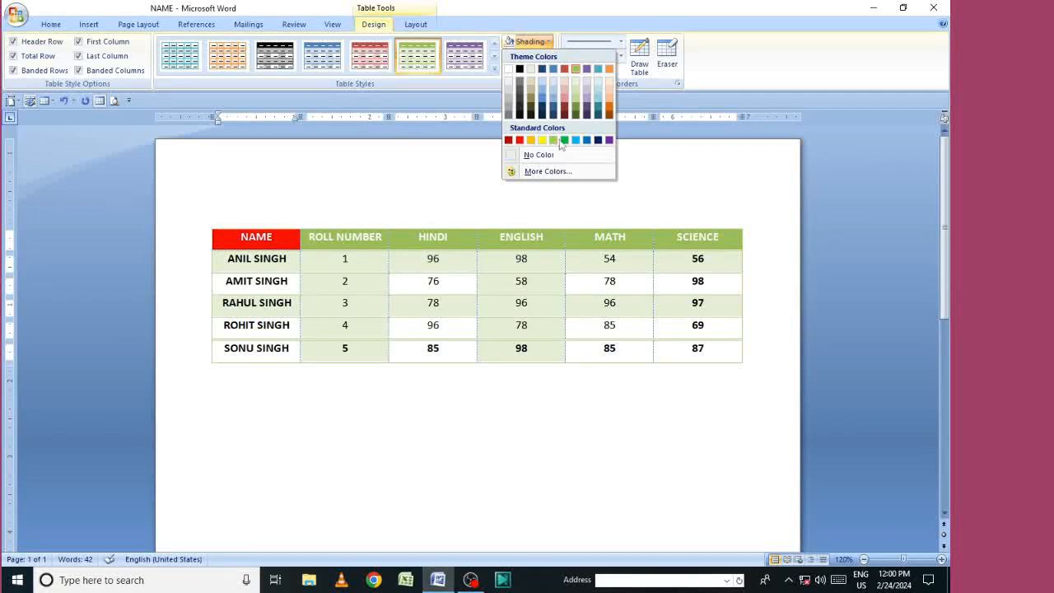
click(427, 375)
drag(235, 237, 716, 237)
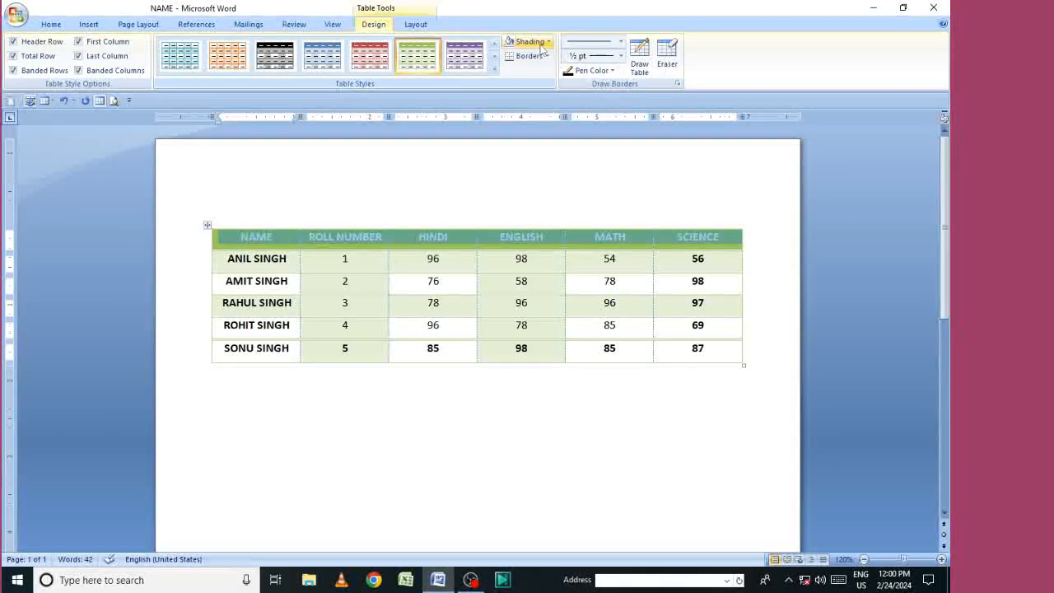
click(548, 42)
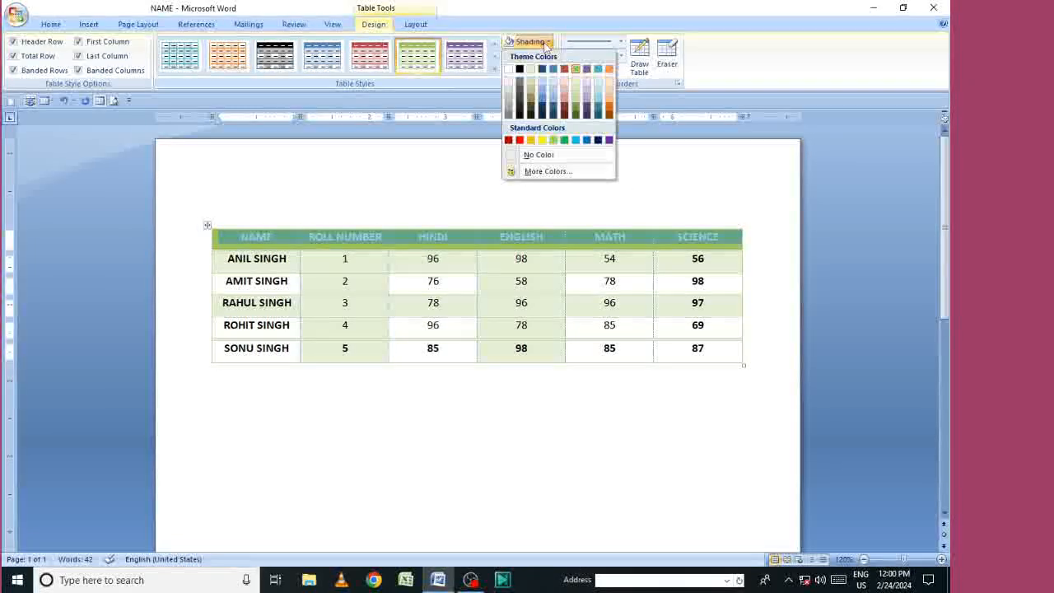
click(520, 140)
click(467, 394)
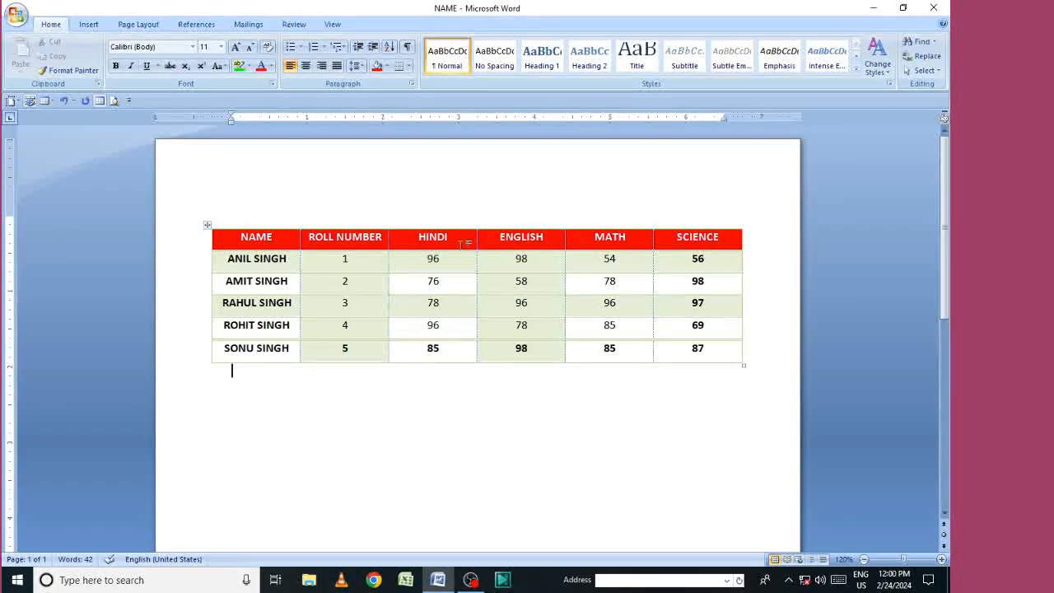
Shade the five student rows and the empty paragraph below the table in standard green
mouse_move(357, 315)
mouse_down()
mouse_move(727, 346)
mouse_move(713, 365)
mouse_up()
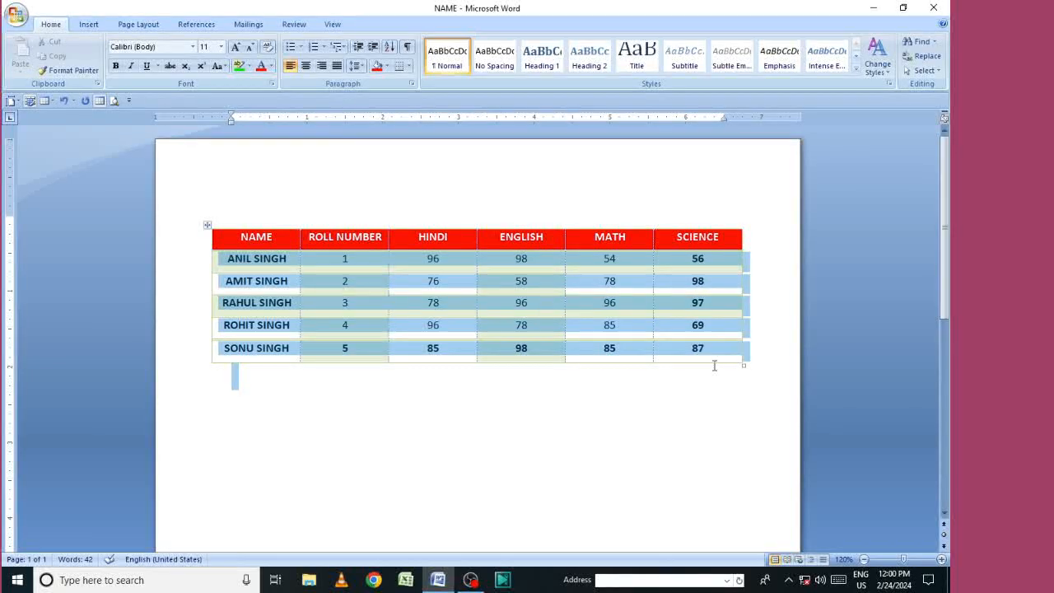
click(373, 24)
click(548, 42)
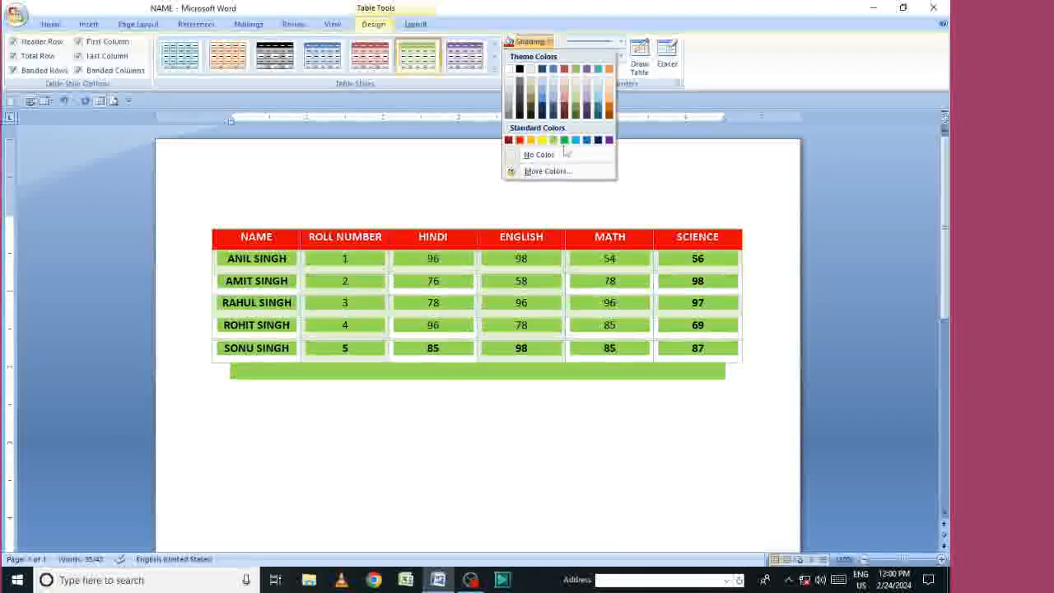
click(565, 142)
click(632, 183)
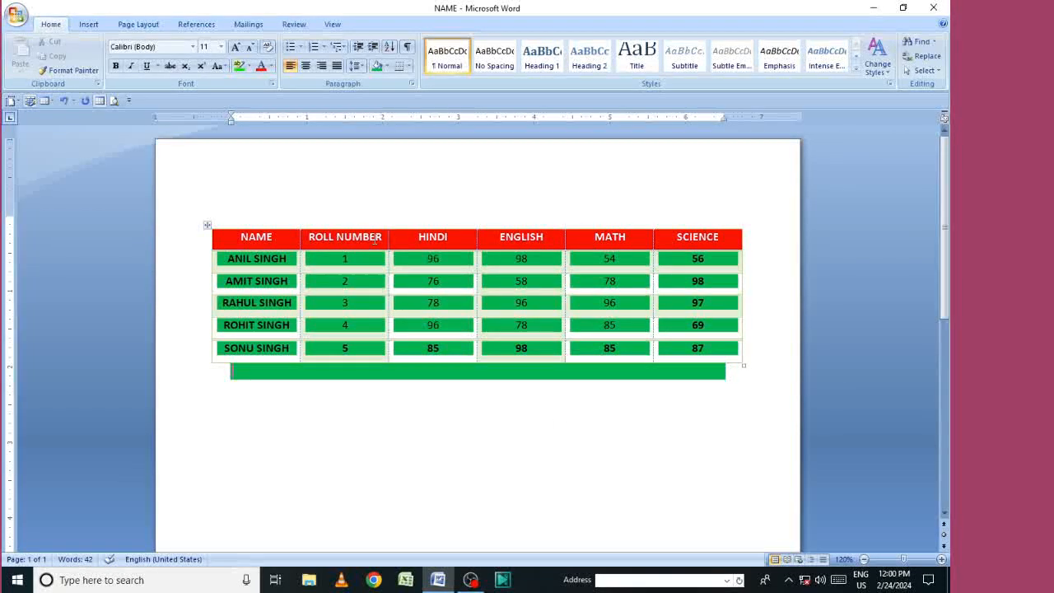
Try the matching purple table style on the marks table, and undo it together with the green shading of the student rows
click(584, 167)
click(465, 56)
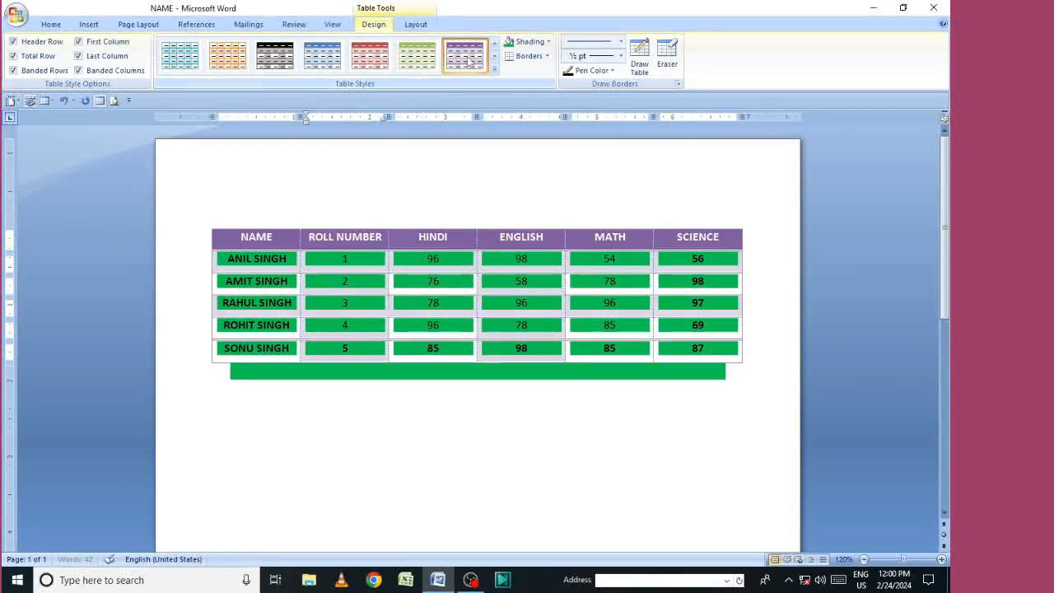
click(494, 202)
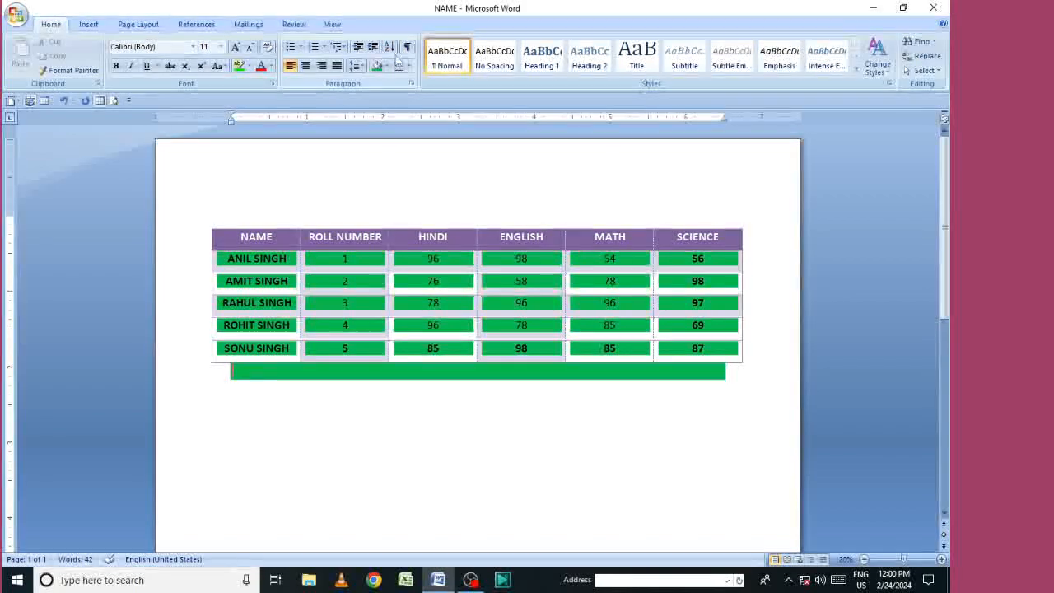
click(452, 274)
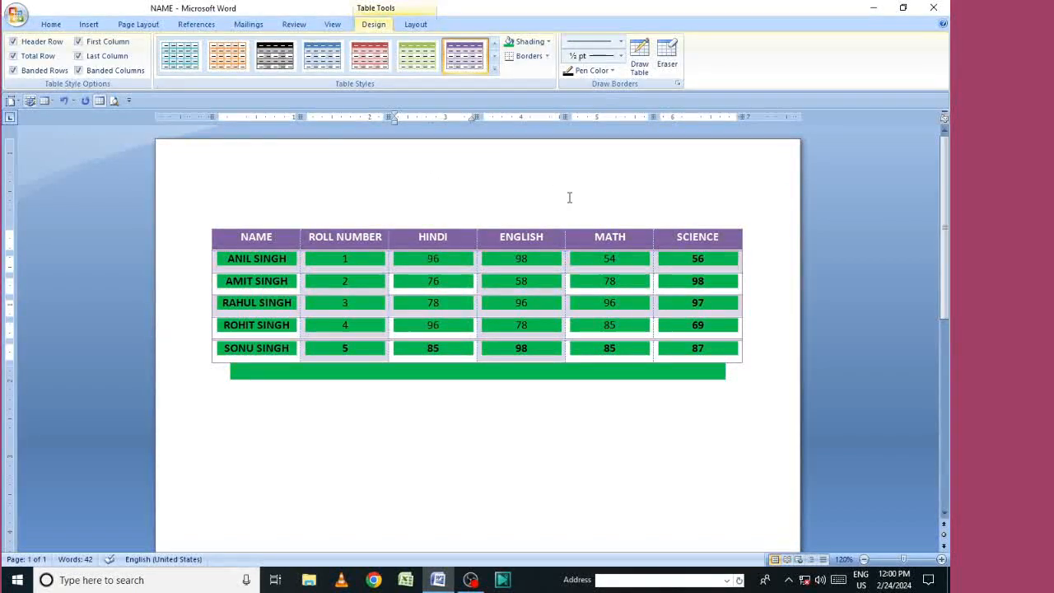
key(ctrl+z)
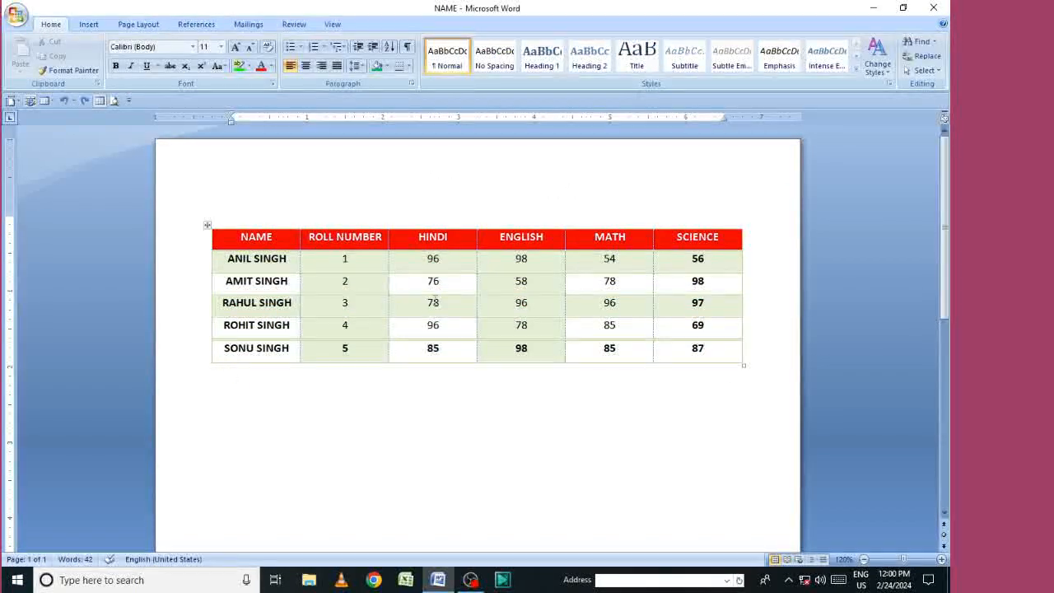
Add a bottom border and all borders to the first student's HINDI cell, and extend the borders to the selected table
click(425, 255)
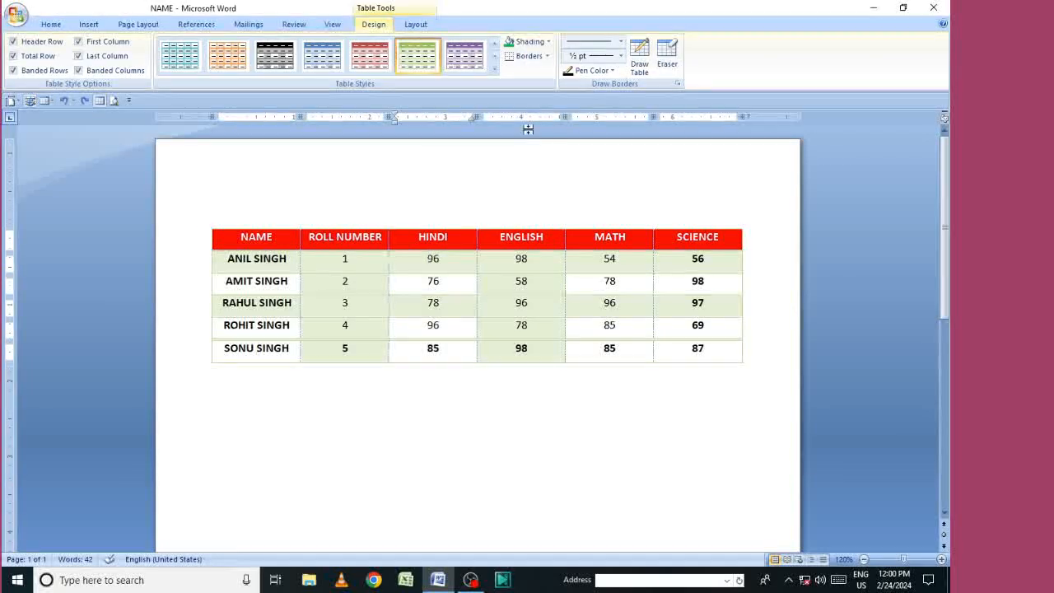
click(542, 56)
click(548, 56)
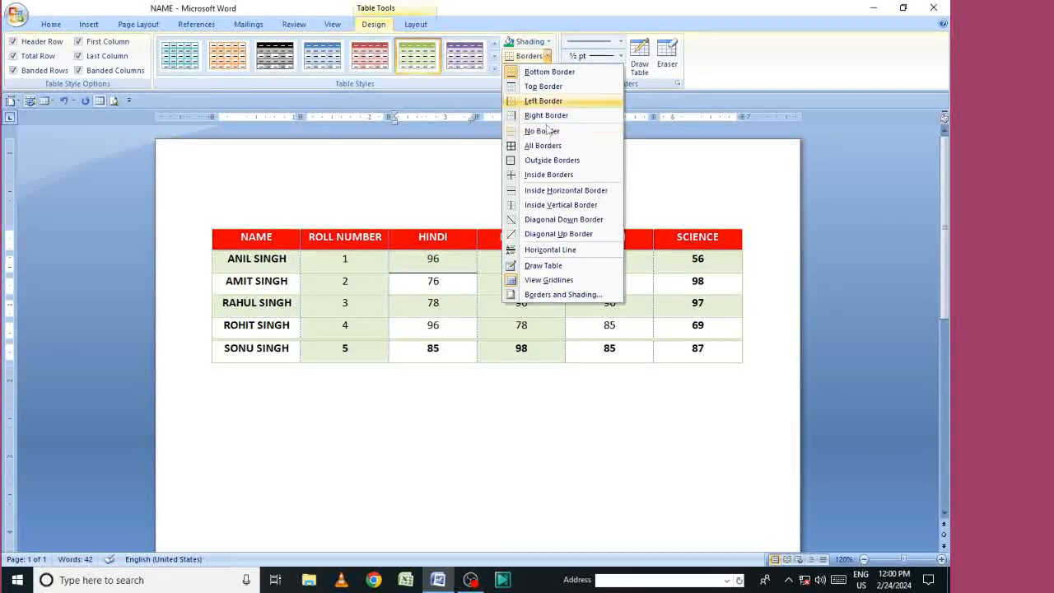
click(539, 144)
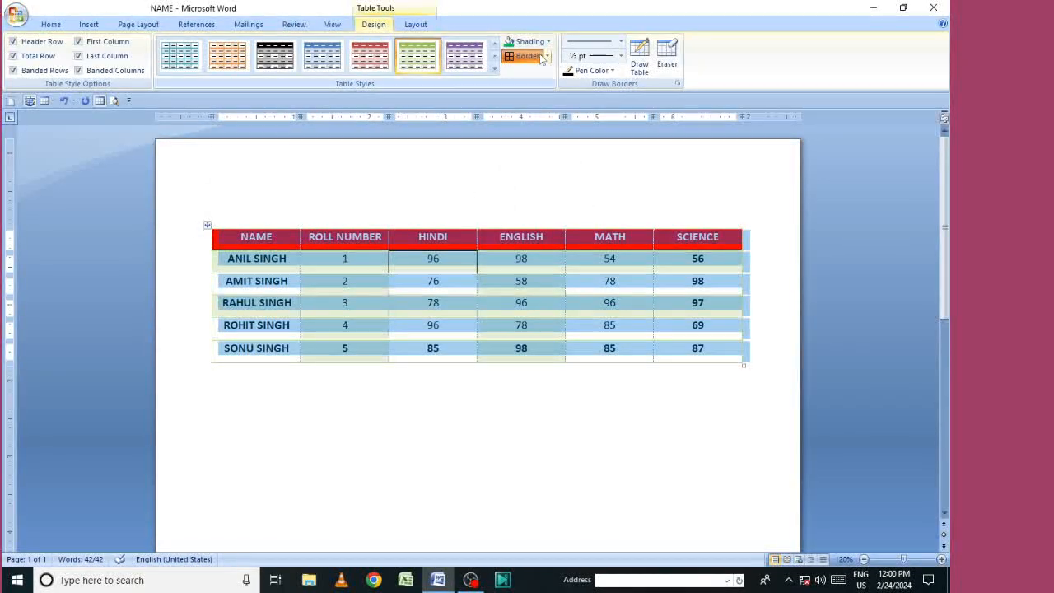
key(ctrl+End)
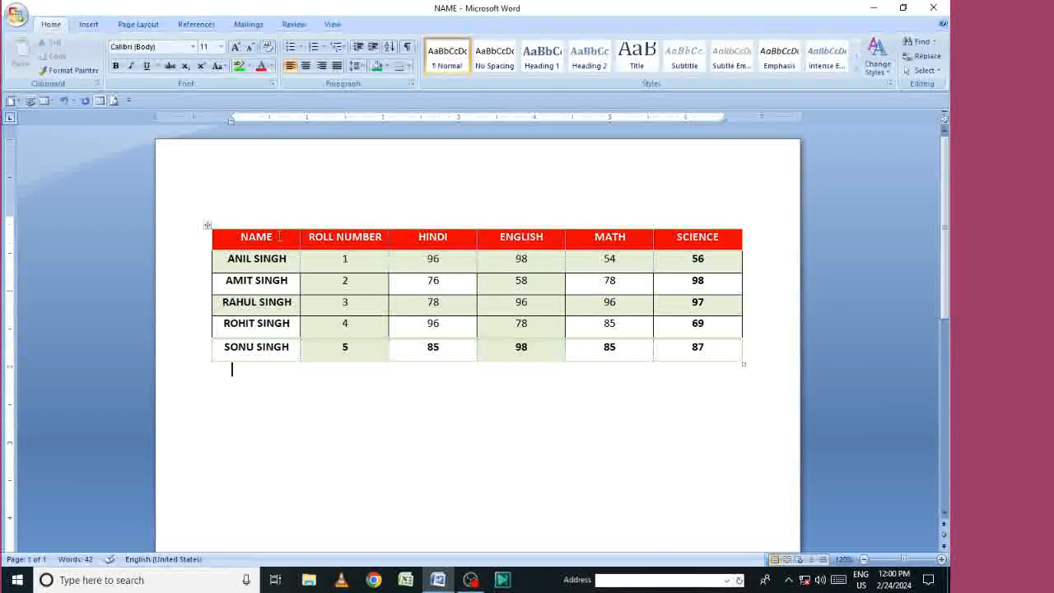
Move the marks table up near the page's upper margin and apply All Borders to the entire table
drag(209, 225, 209, 177)
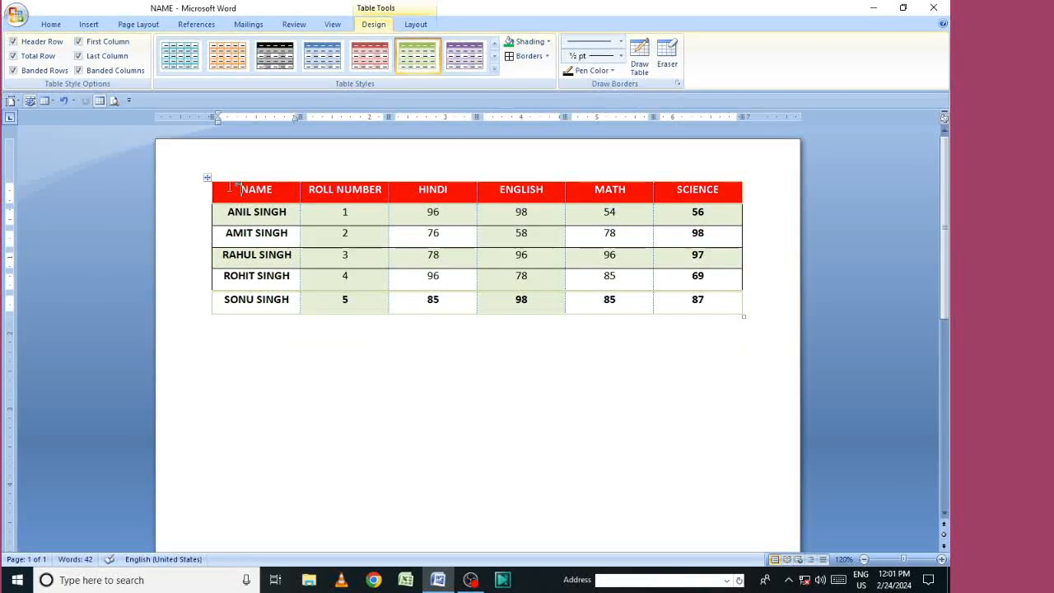
drag(291, 221, 639, 284)
drag(702, 306, 690, 299)
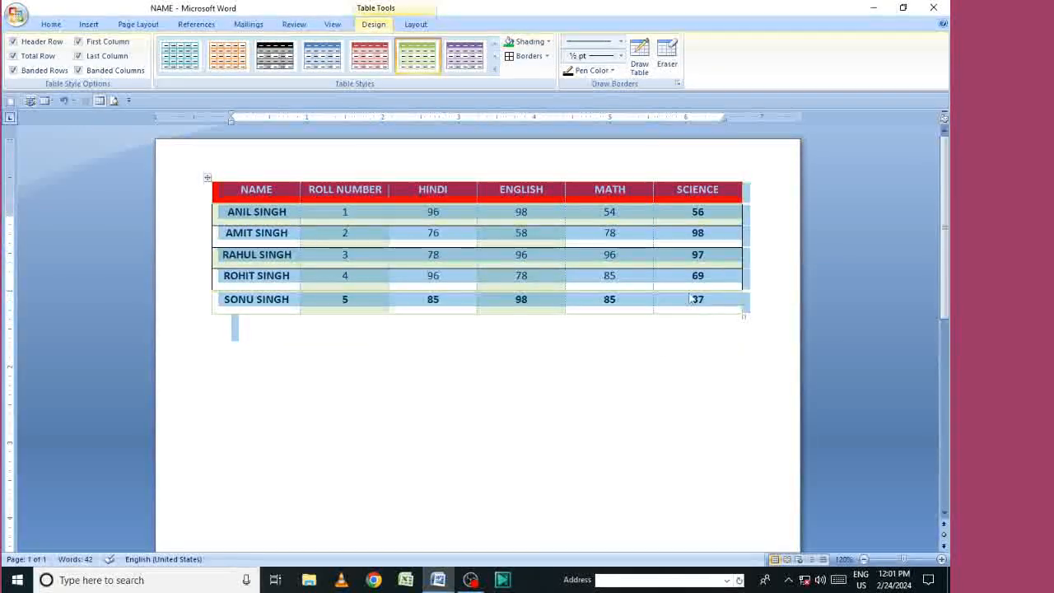
click(517, 61)
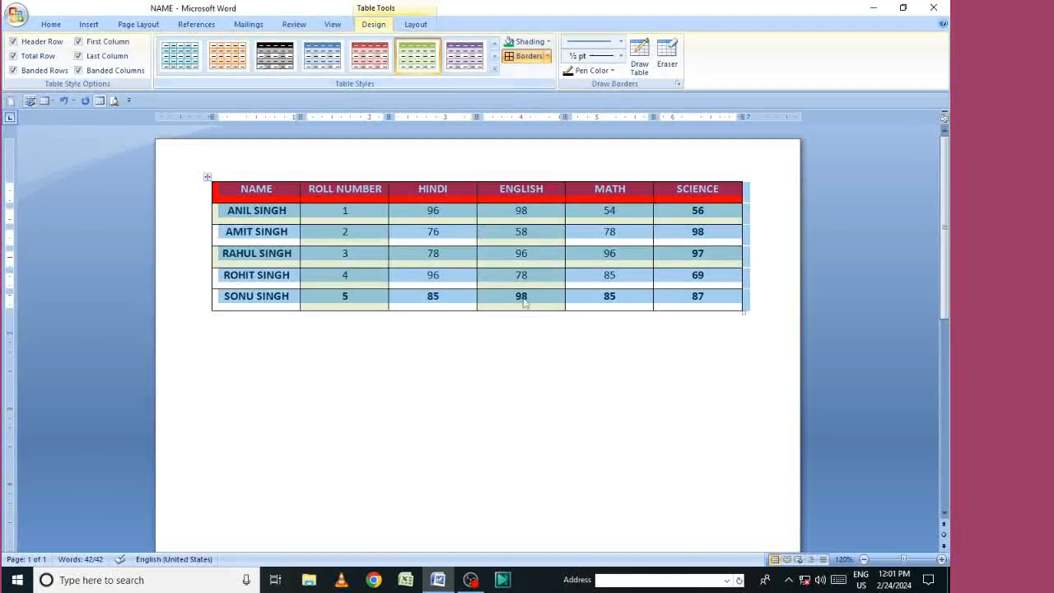
key(Right)
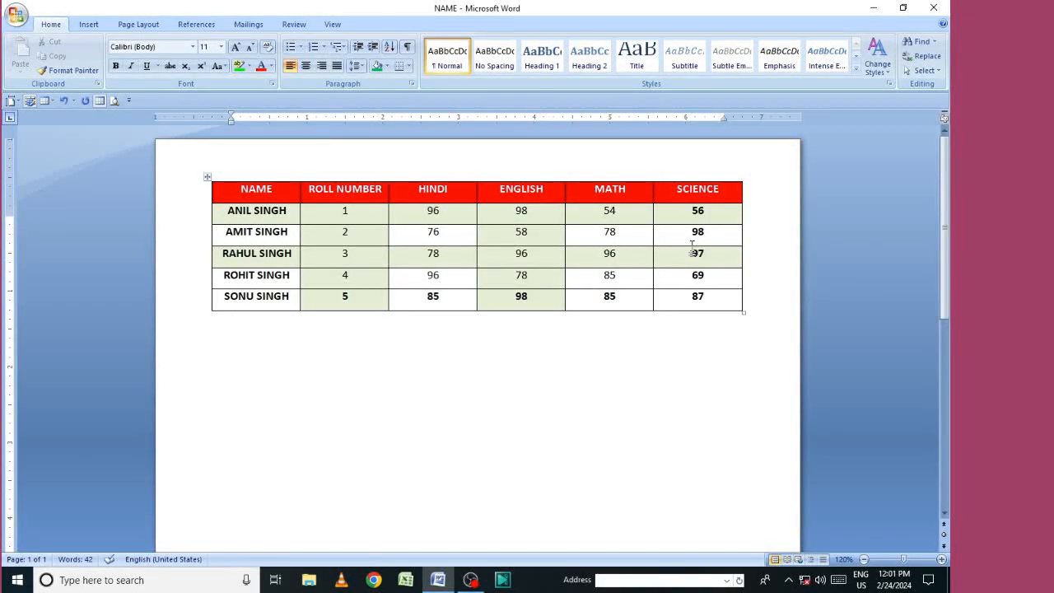
Toggle the View Gridlines setting for the marks table
click(427, 253)
click(546, 57)
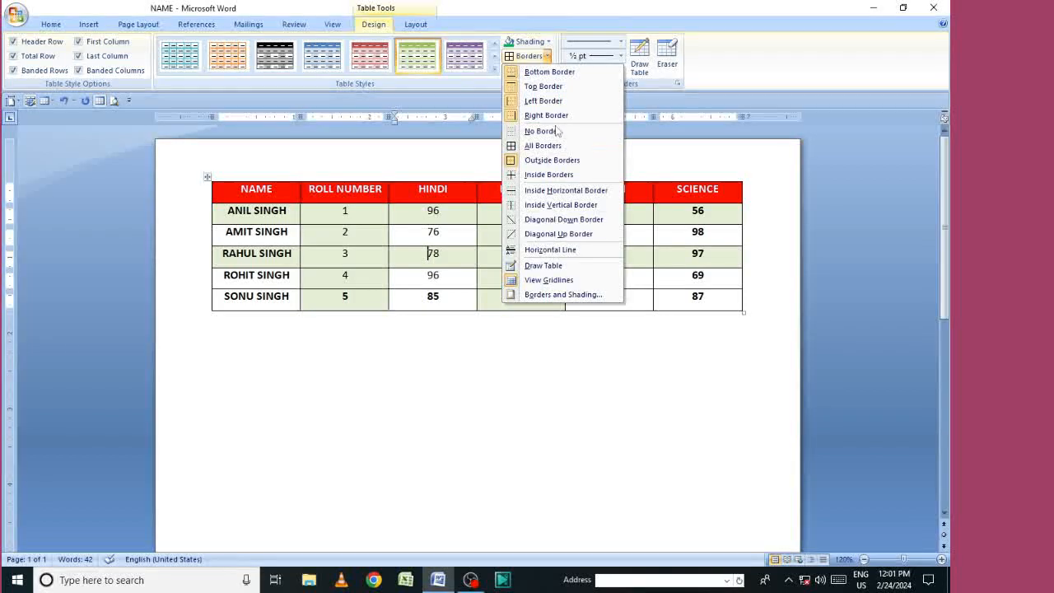
click(545, 281)
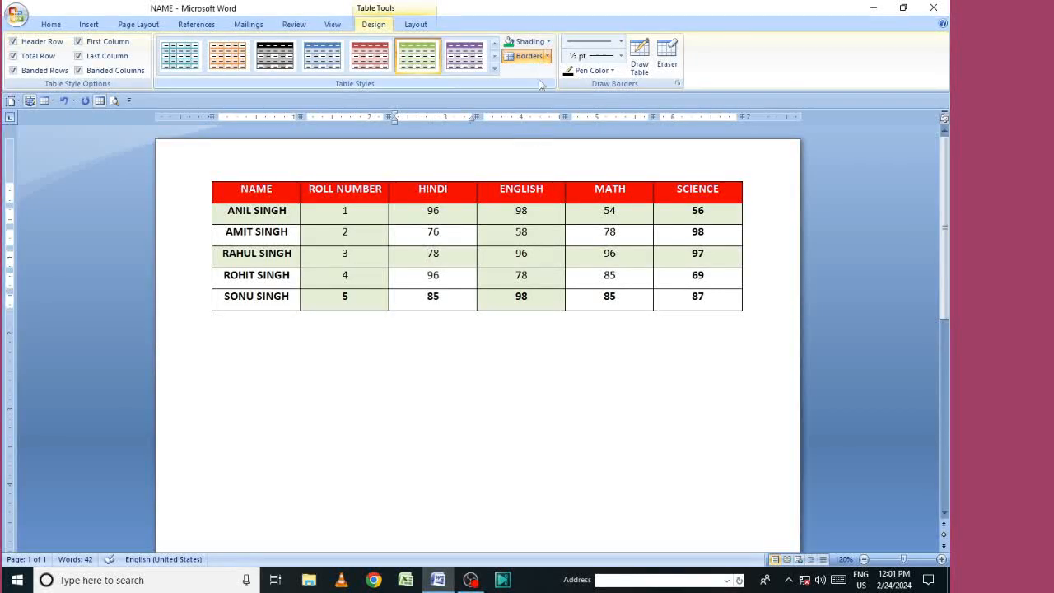
Remove the inside horizontal borders and the top border from the entire marks table
drag(215, 192, 750, 307)
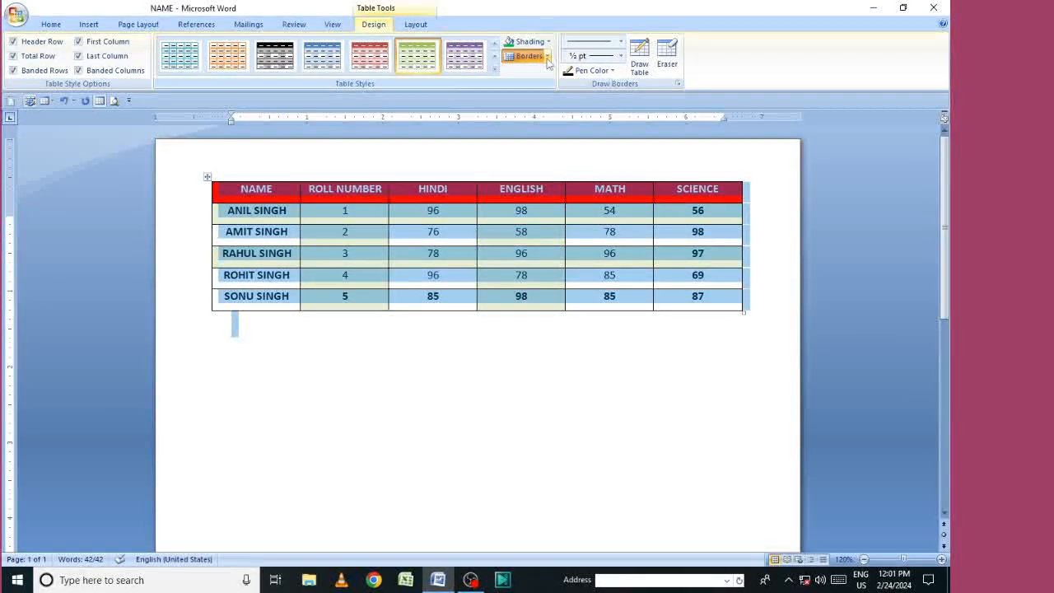
click(546, 56)
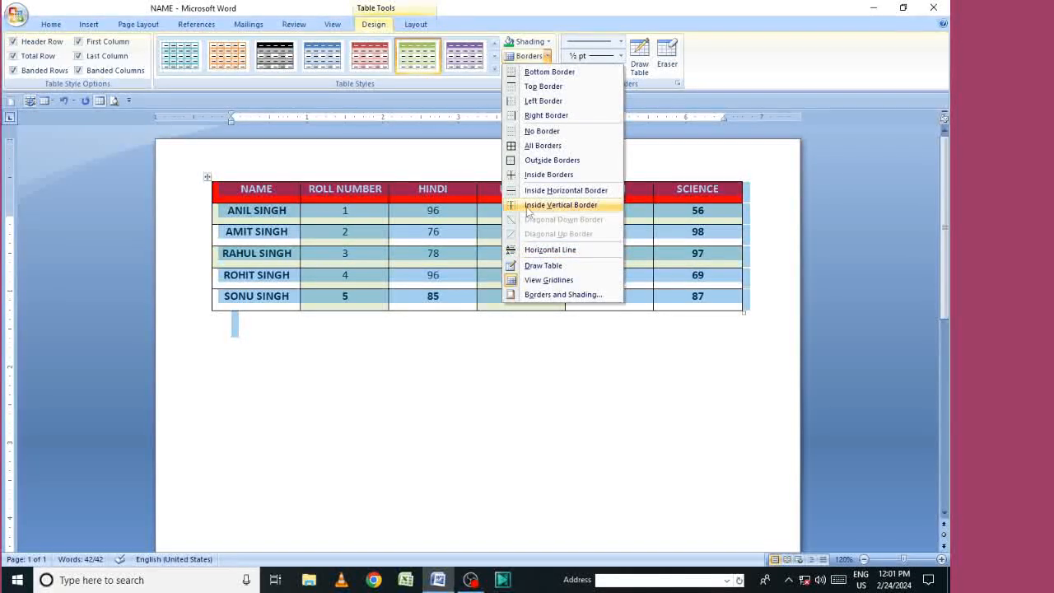
click(557, 192)
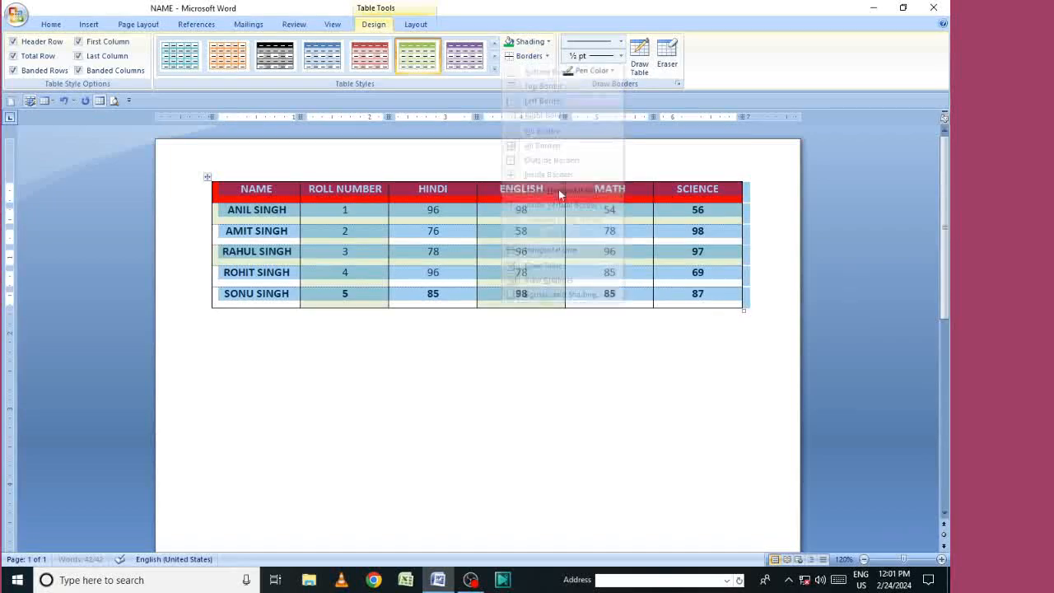
click(541, 56)
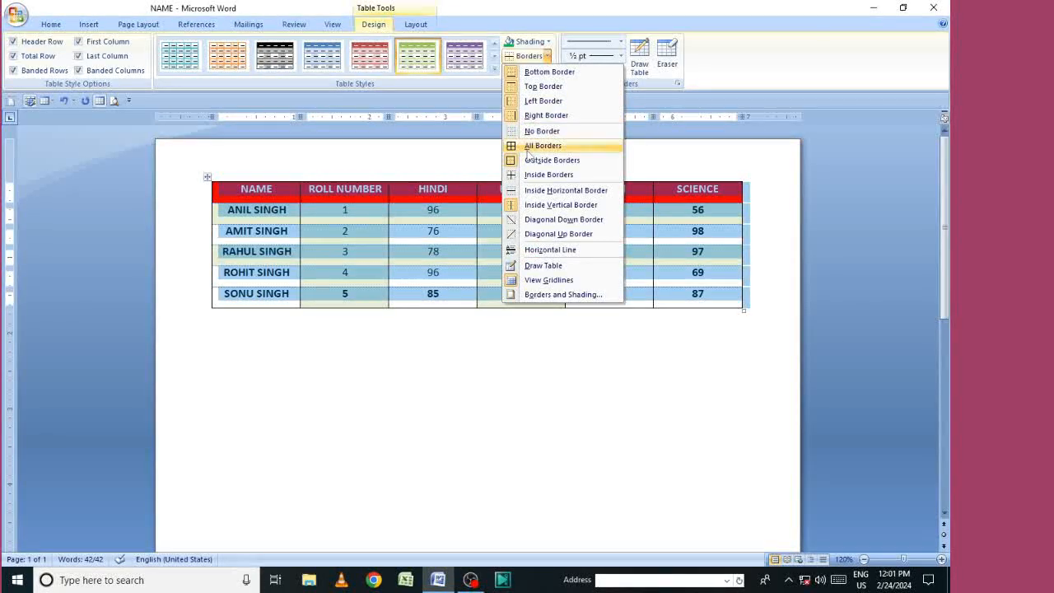
click(543, 85)
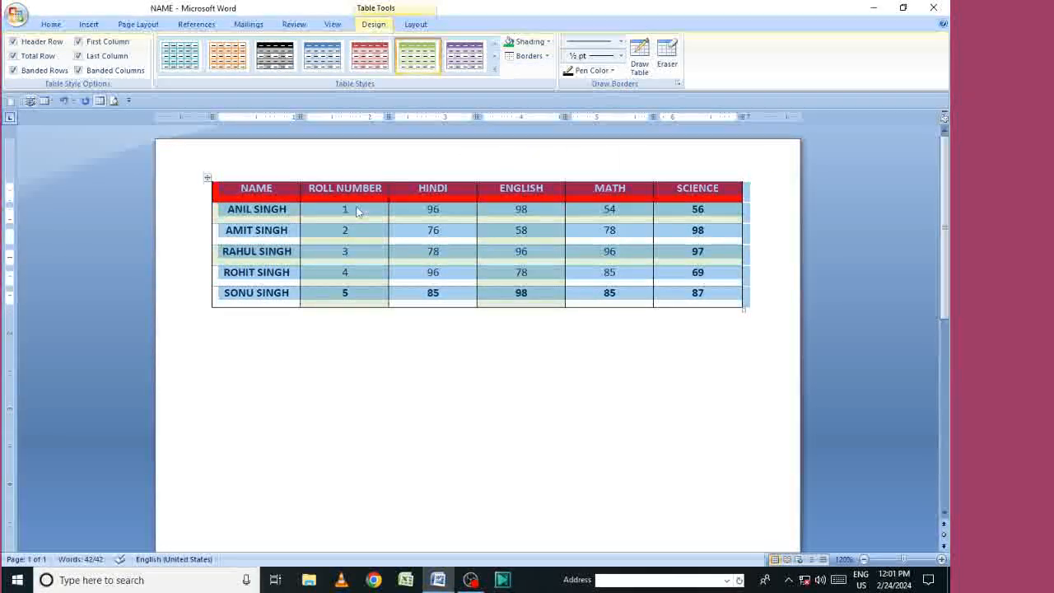
click(522, 321)
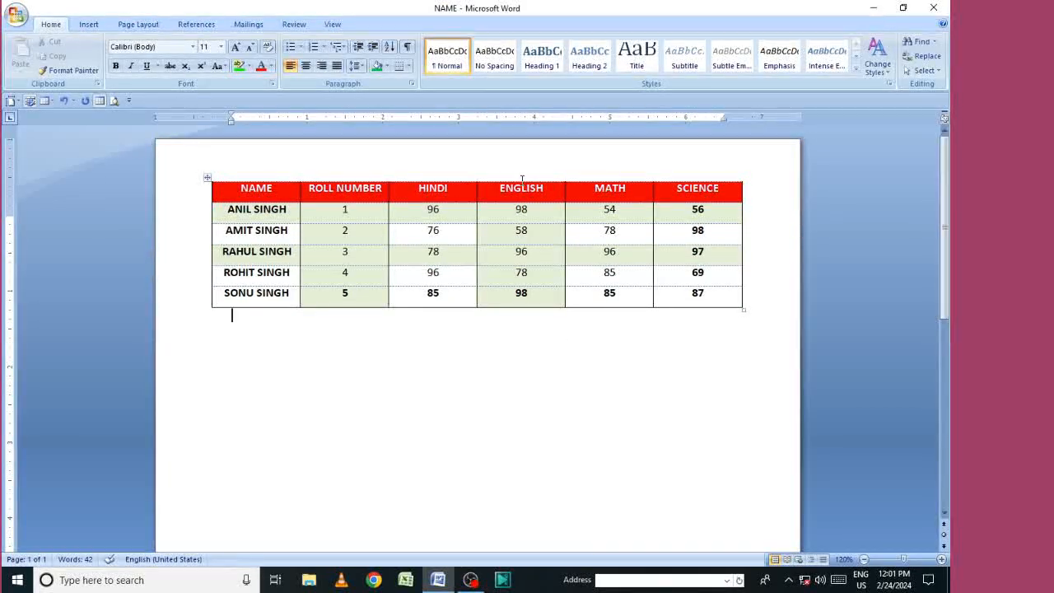
Choose a 3 pt thick double line style for drawing borders on the marks table
click(433, 206)
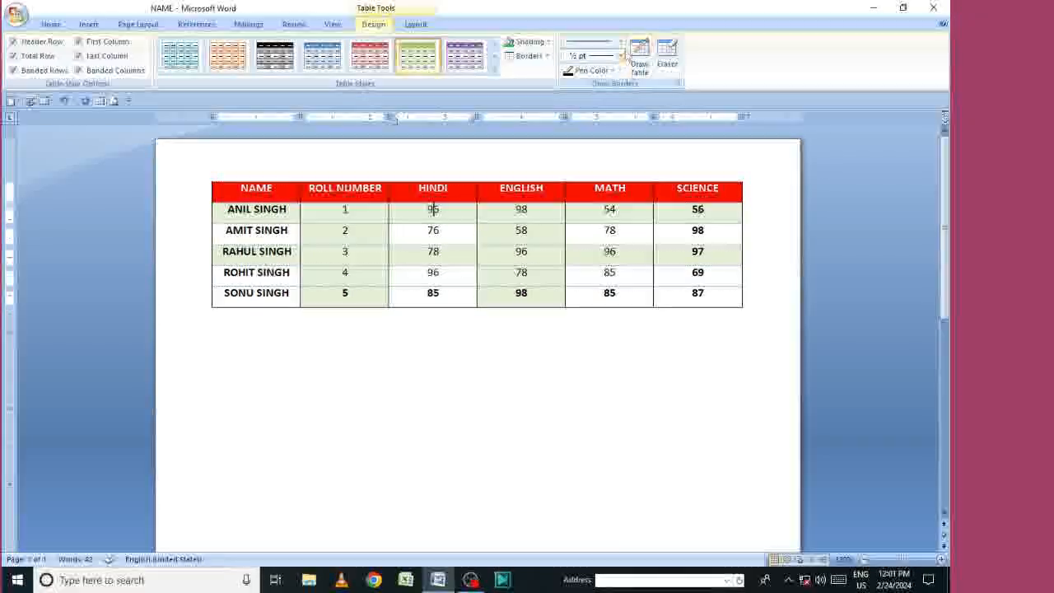
click(622, 43)
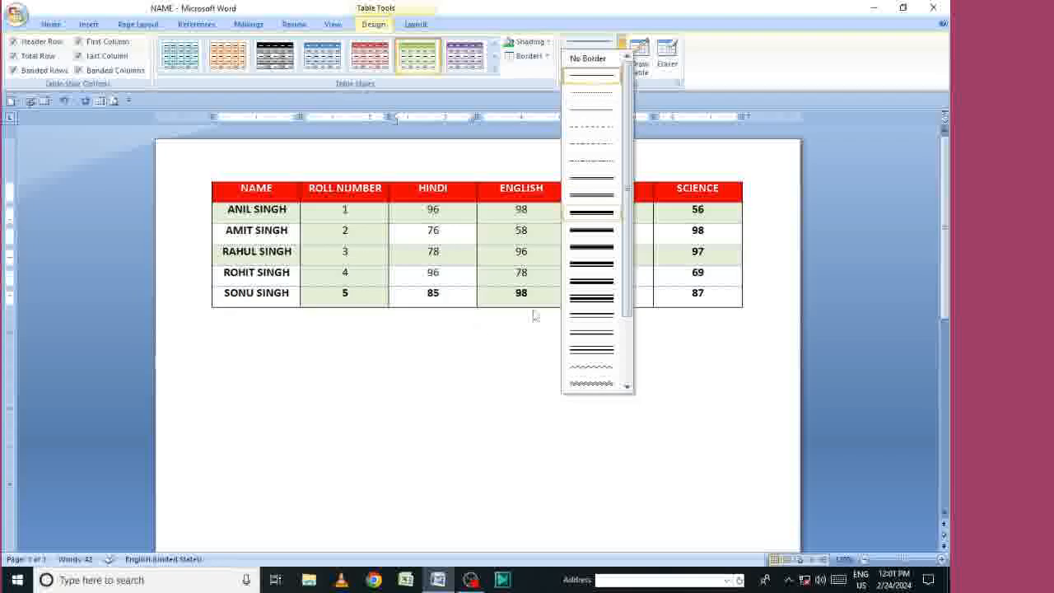
click(592, 210)
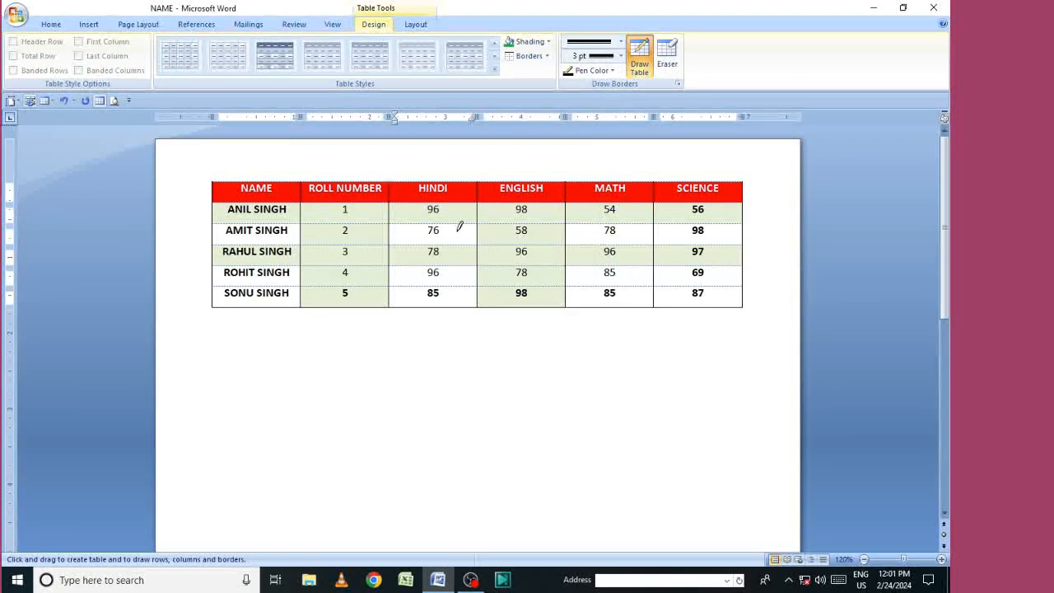
Select the whole marks table and set the border pen to a 2 ¼ pt orange double line
key(Escape)
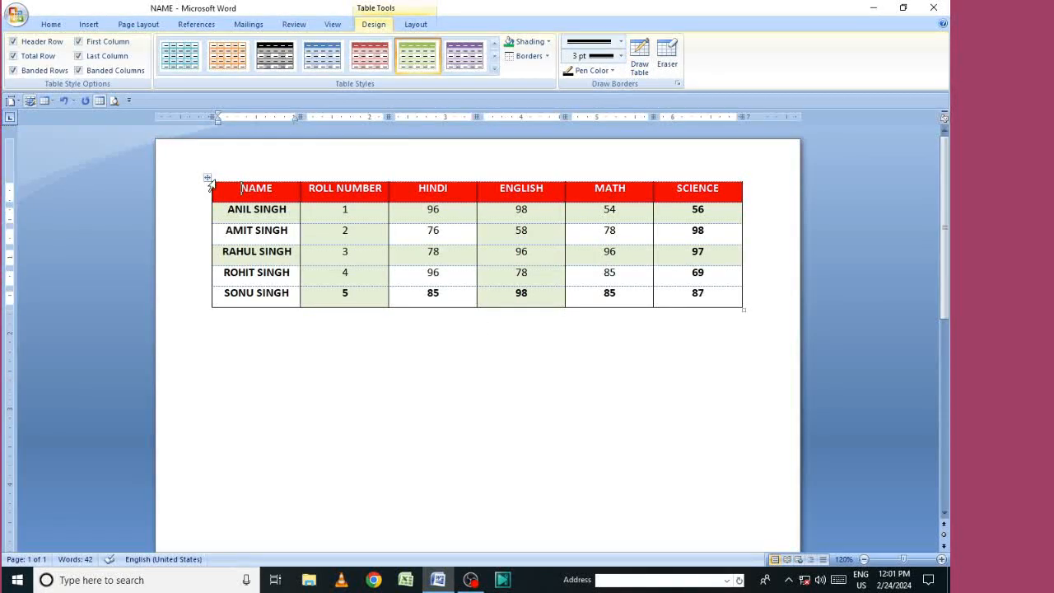
click(207, 178)
click(607, 44)
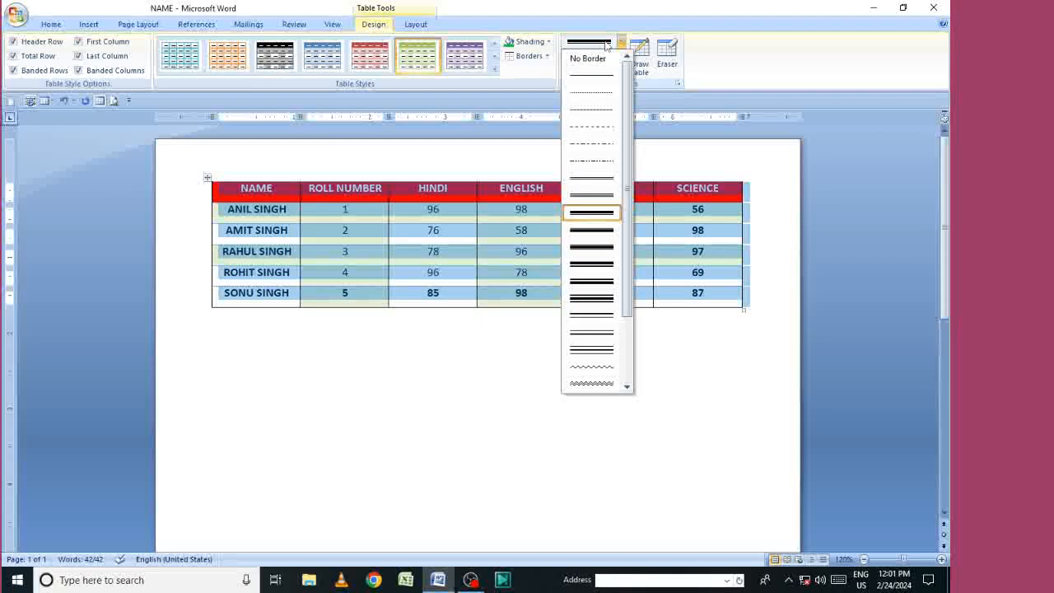
click(592, 212)
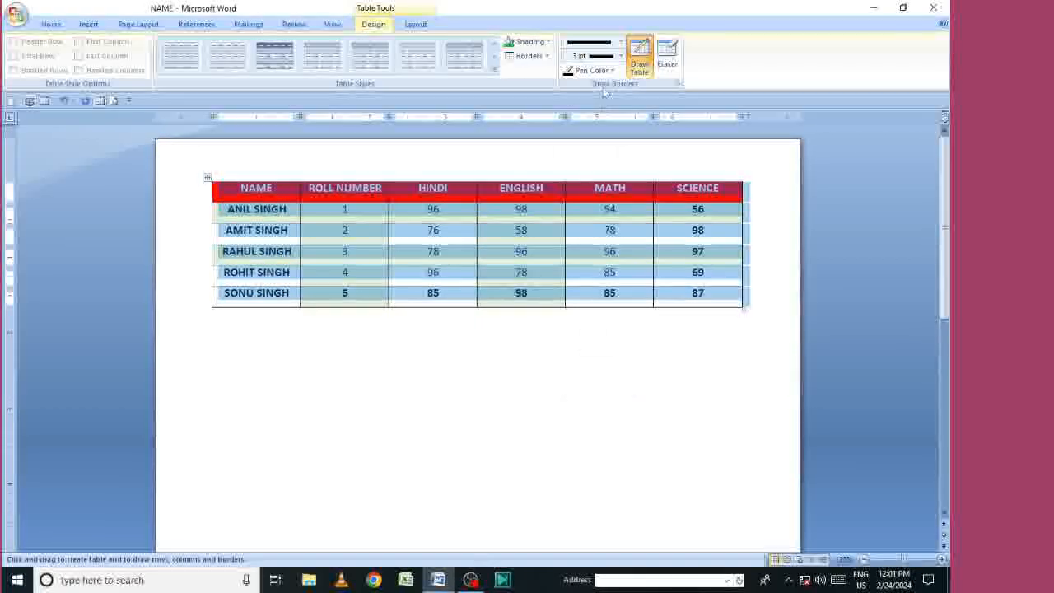
click(619, 56)
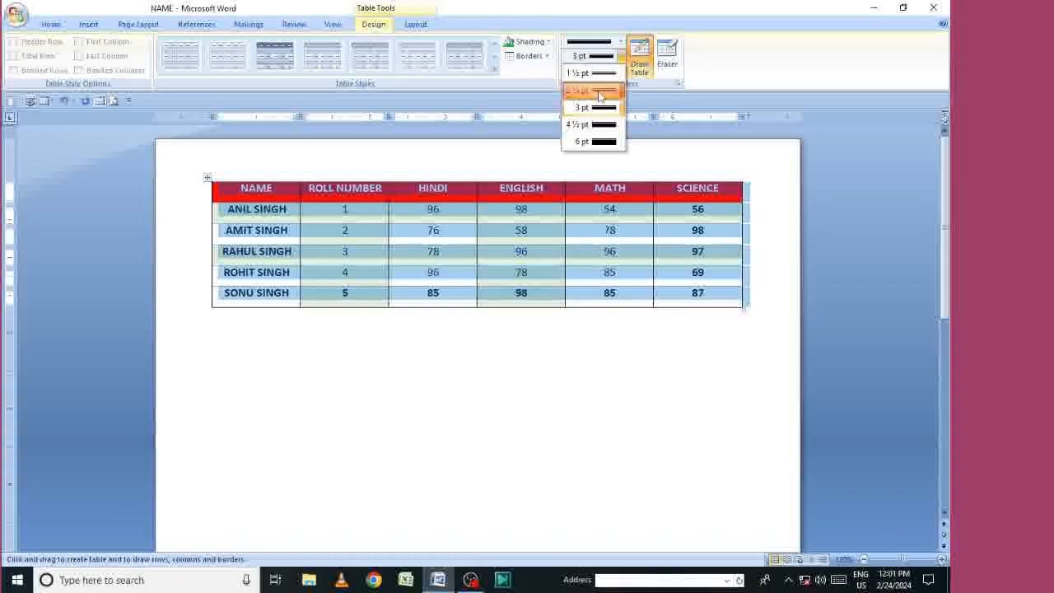
click(605, 90)
click(613, 71)
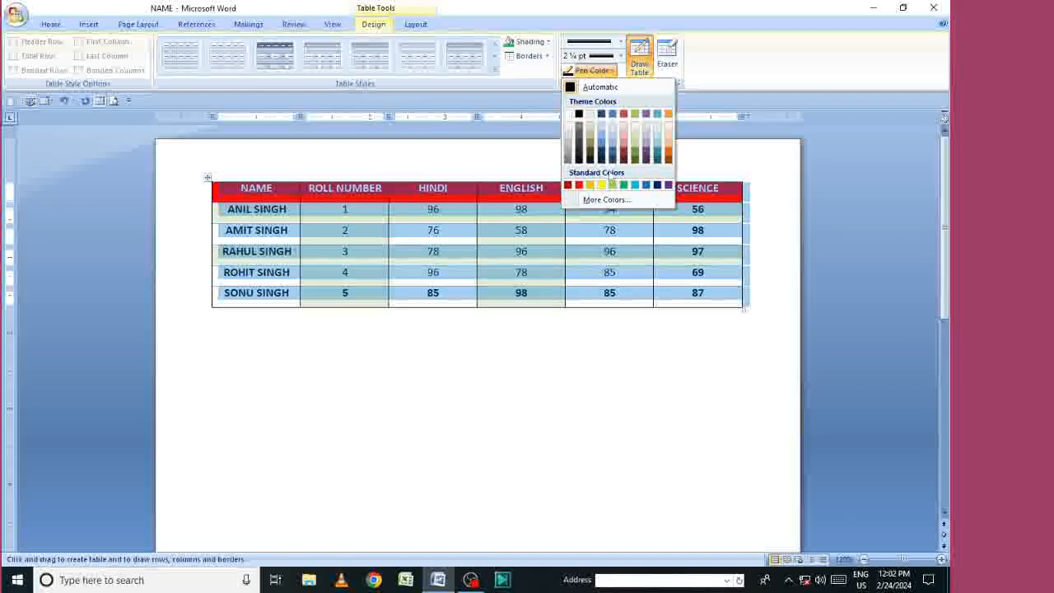
key(Escape)
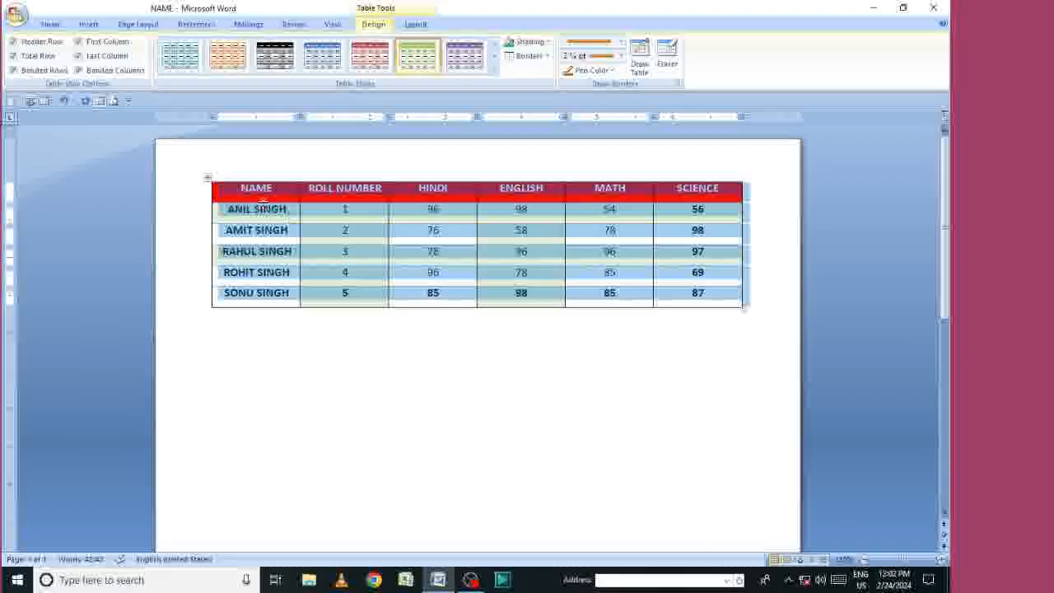
Draw a four-row table beneath the marks table using a red 2 ¼ pt double-line pen
drag(344, 286, 516, 284)
click(571, 322)
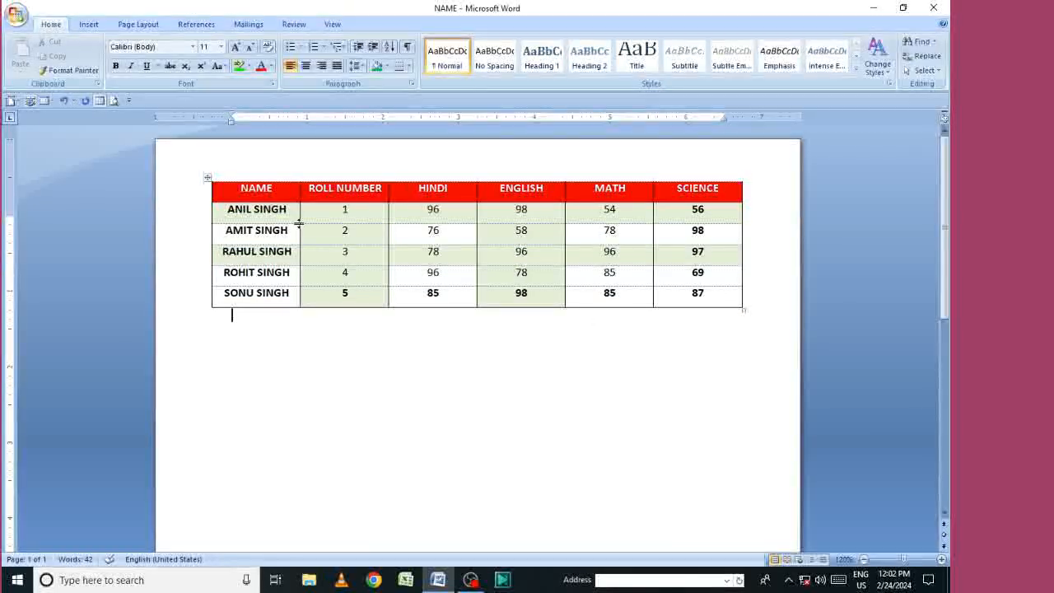
drag(231, 191, 724, 297)
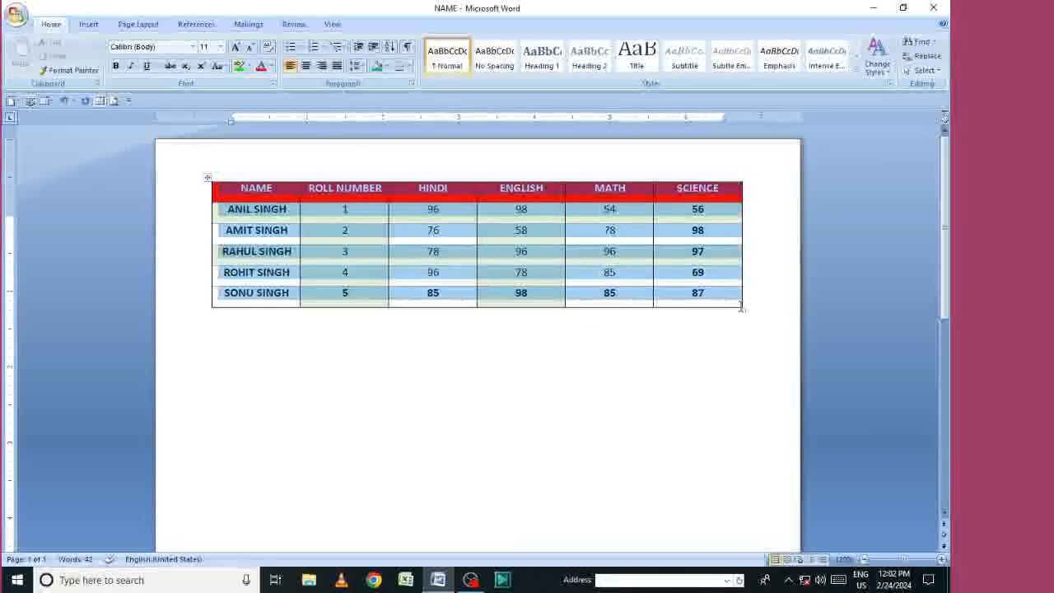
click(373, 24)
click(620, 42)
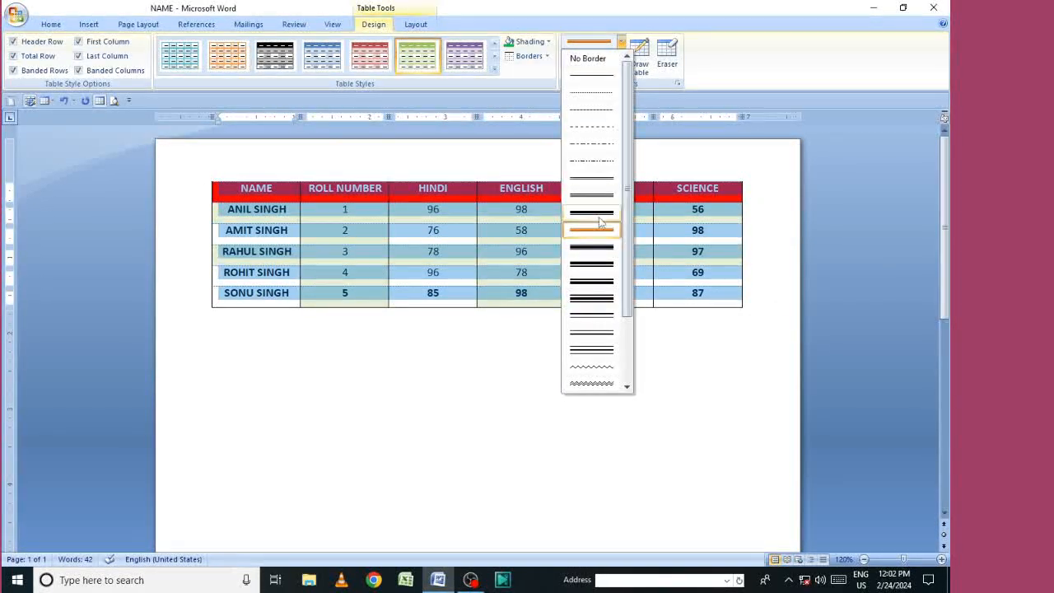
click(600, 216)
click(620, 56)
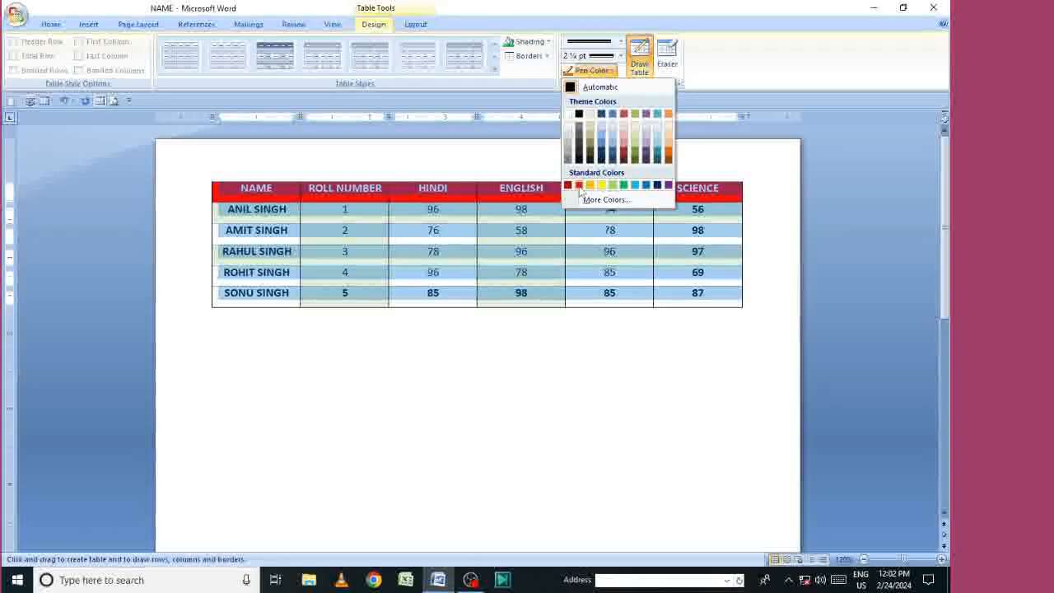
mouse_move(215, 333)
mouse_down()
mouse_move(459, 435)
mouse_move(730, 436)
mouse_move(746, 473)
mouse_up()
drag(218, 352, 730, 349)
mouse_move(220, 394)
mouse_down()
mouse_move(649, 371)
mouse_move(755, 376)
mouse_move(750, 383)
mouse_up()
drag(219, 414, 667, 411)
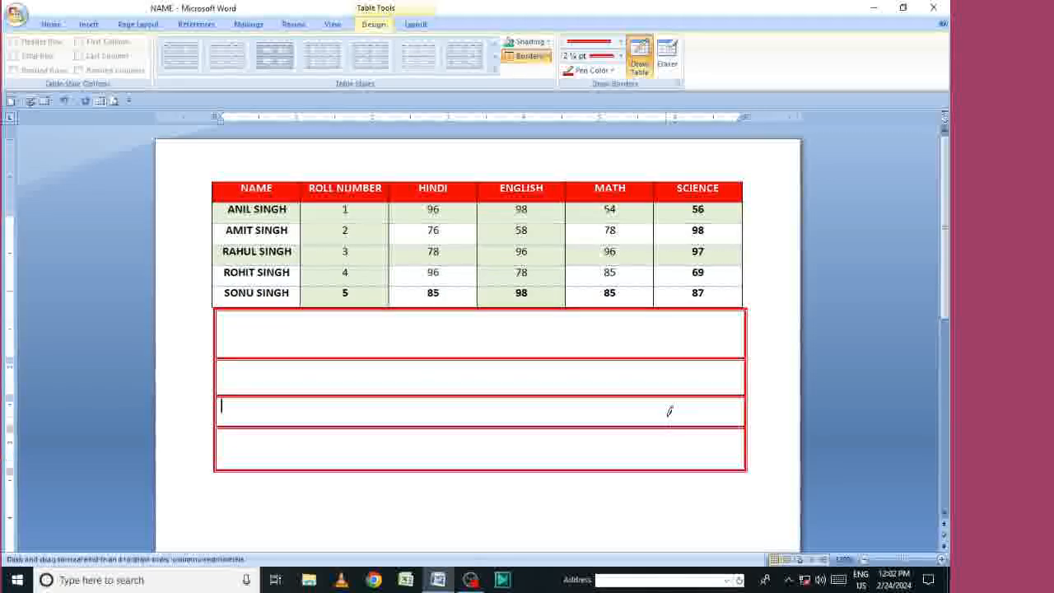
Draw red borders above the NAME and ROLL NUMBER headers, between the HINDI and ENGLISH columns, and under the header row
drag(214, 180, 243, 180)
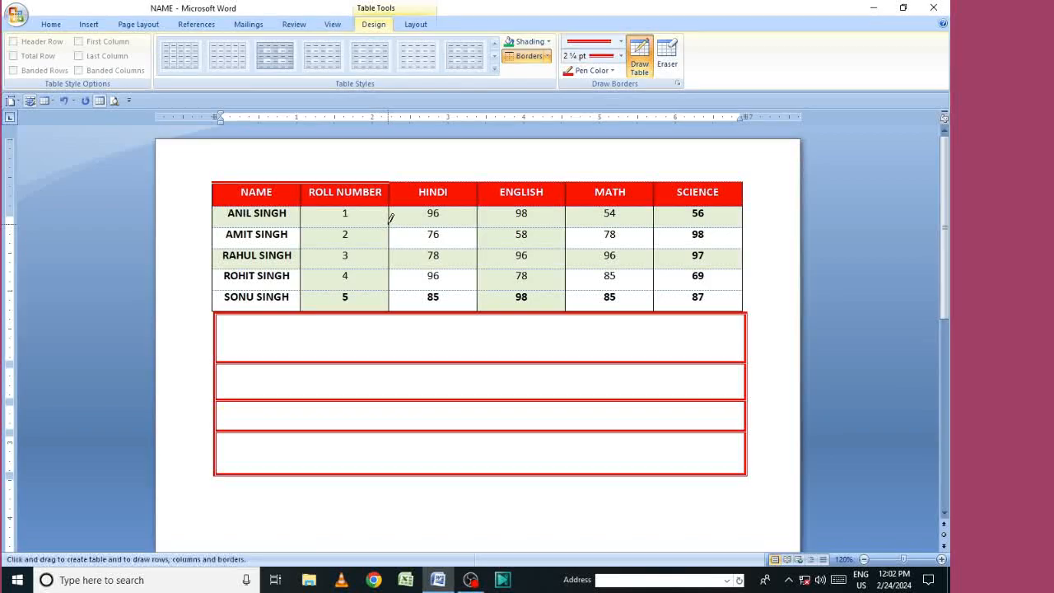
click(478, 240)
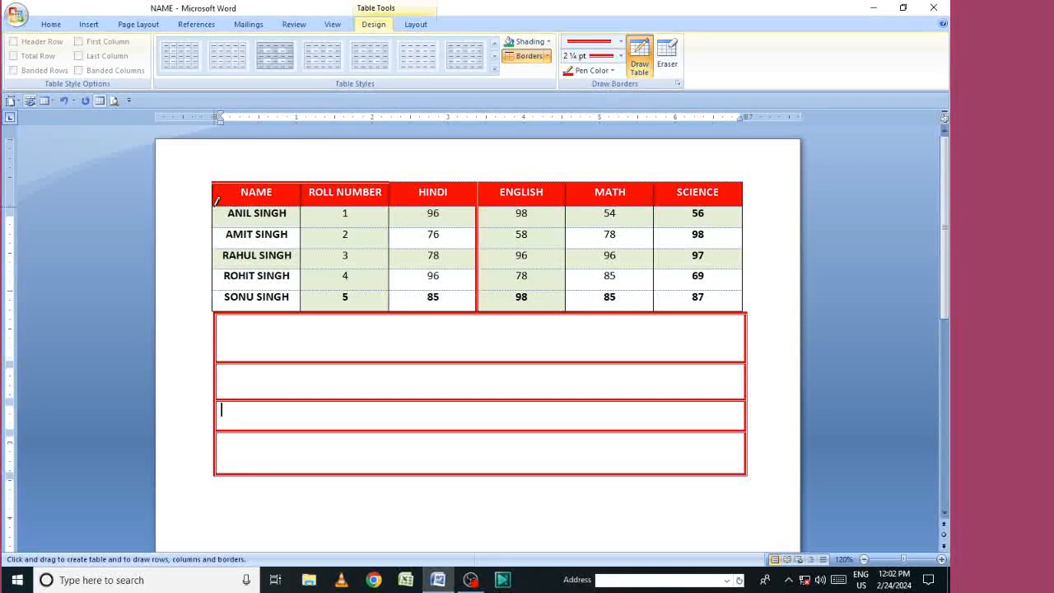
drag(626, 197, 730, 197)
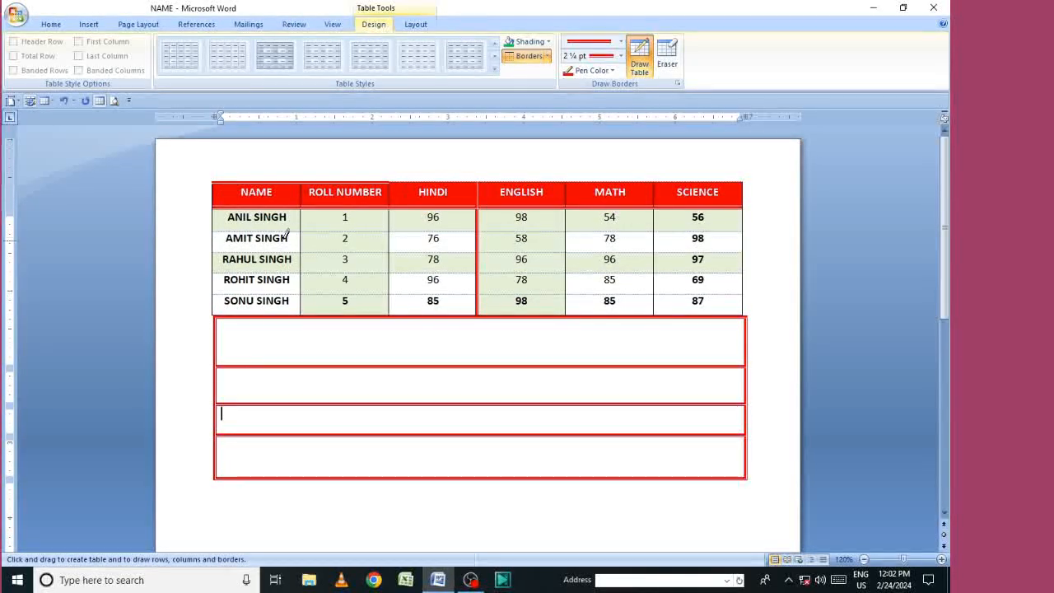
Draw an empty red-bordered row above the header, plus red lines down the left edge and across the last row
drag(211, 182, 229, 182)
drag(566, 165, 744, 171)
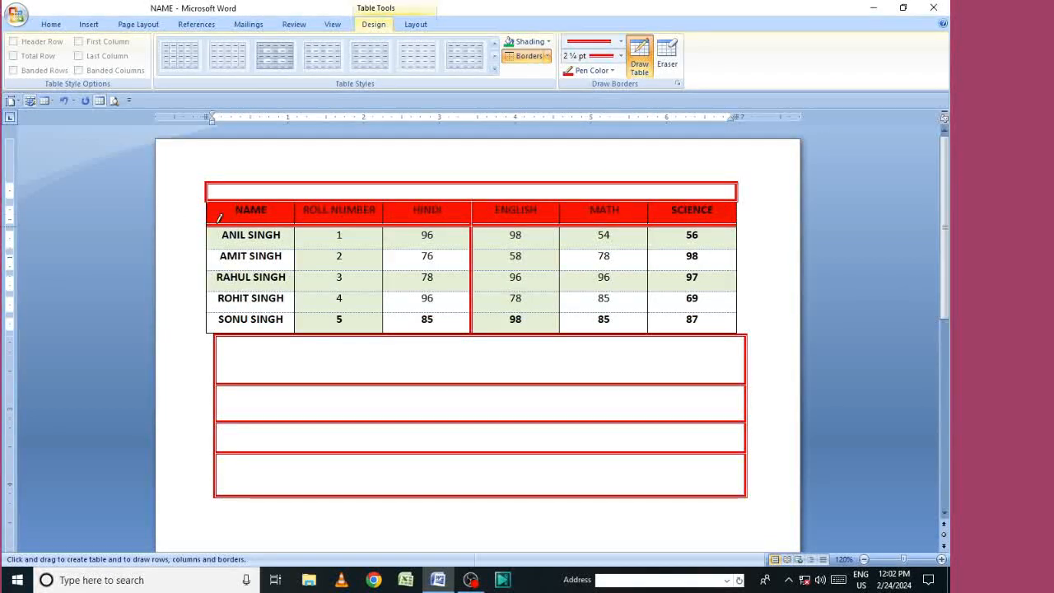
drag(207, 204, 211, 322)
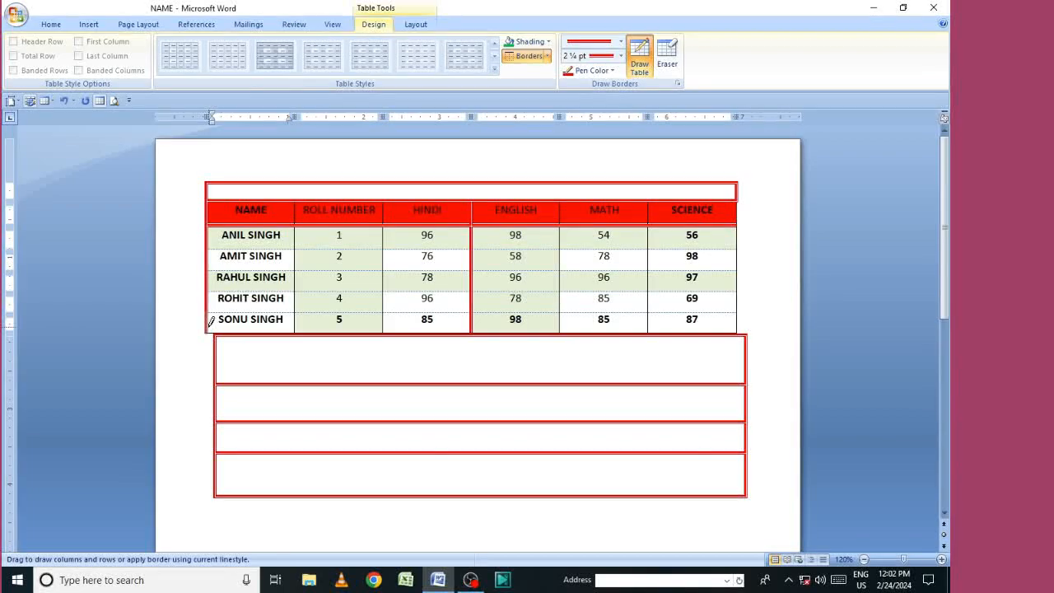
drag(277, 324, 719, 311)
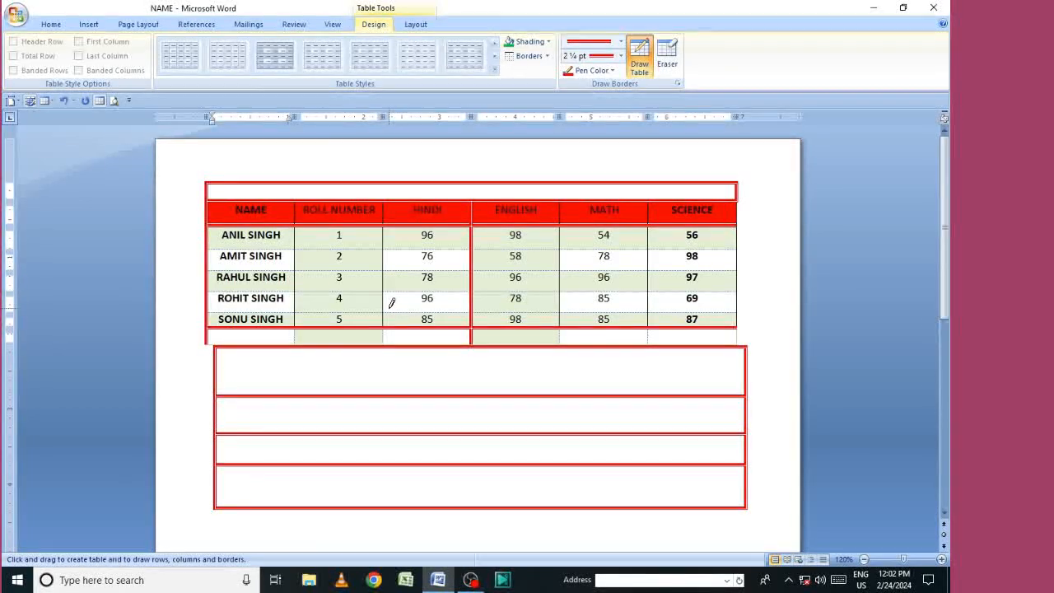
Undo the drawn red lines and earlier formatting back to the light blue banded style with a bold last column
key(ctrl+z)
key(ctrl+z)
key(ctrl+z)
key(ctrl+z)
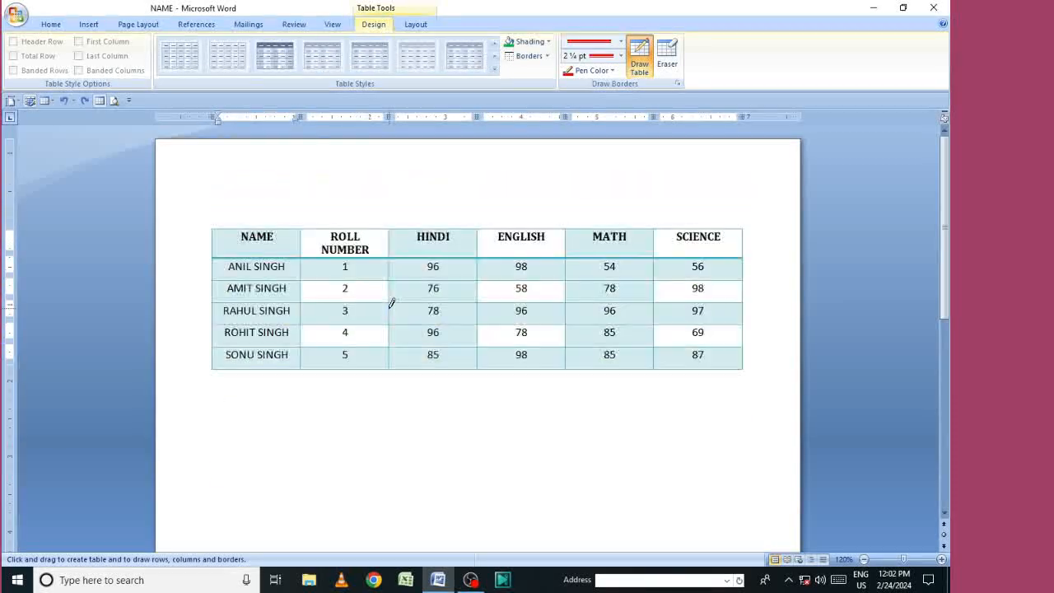
key(ctrl+z)
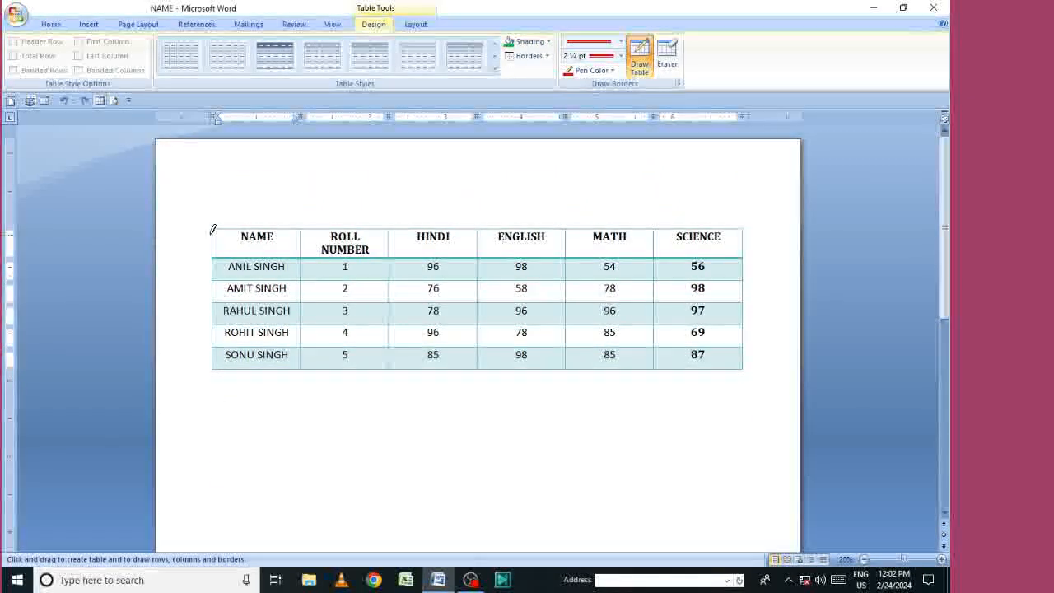
Draw red 2 ¼ pt borders along the top and left edges of the marks table
drag(344, 222, 743, 224)
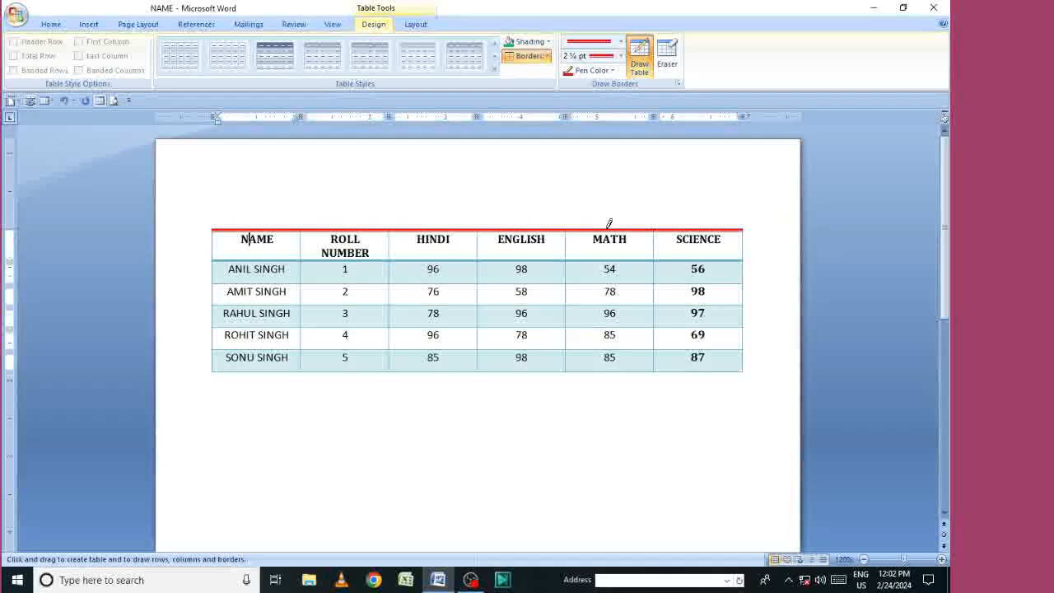
drag(216, 227, 224, 291)
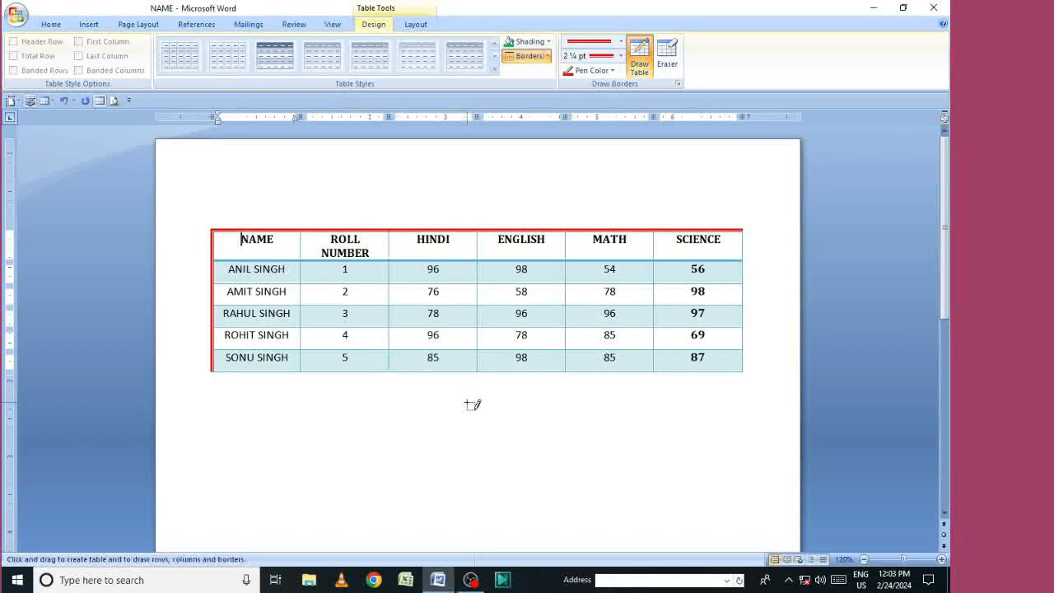
key(Escape)
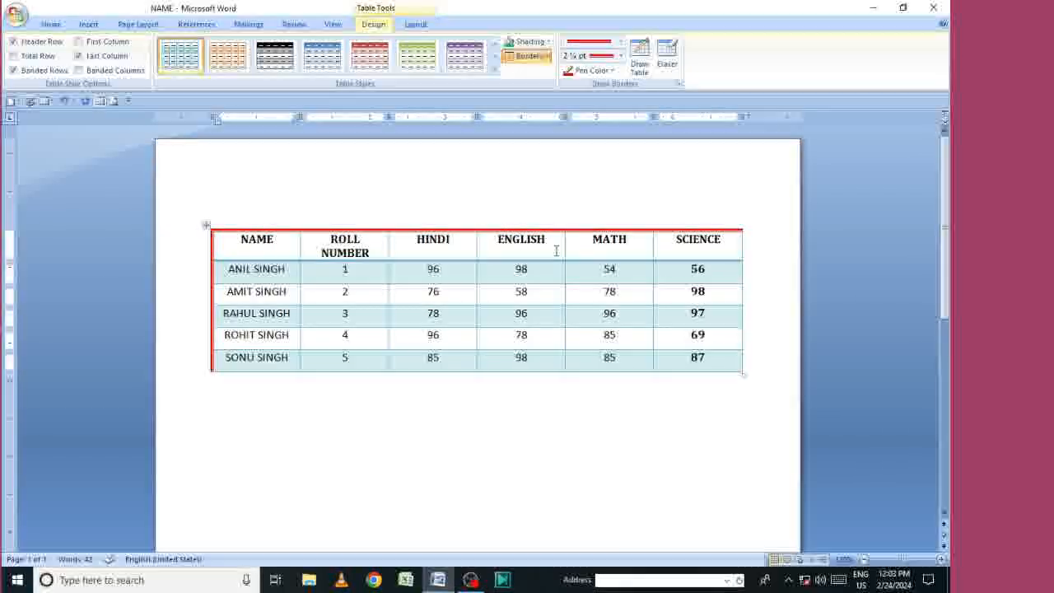
Outline the ENGLISH header cell with an orange 2 ¼ pt double-line border
click(580, 72)
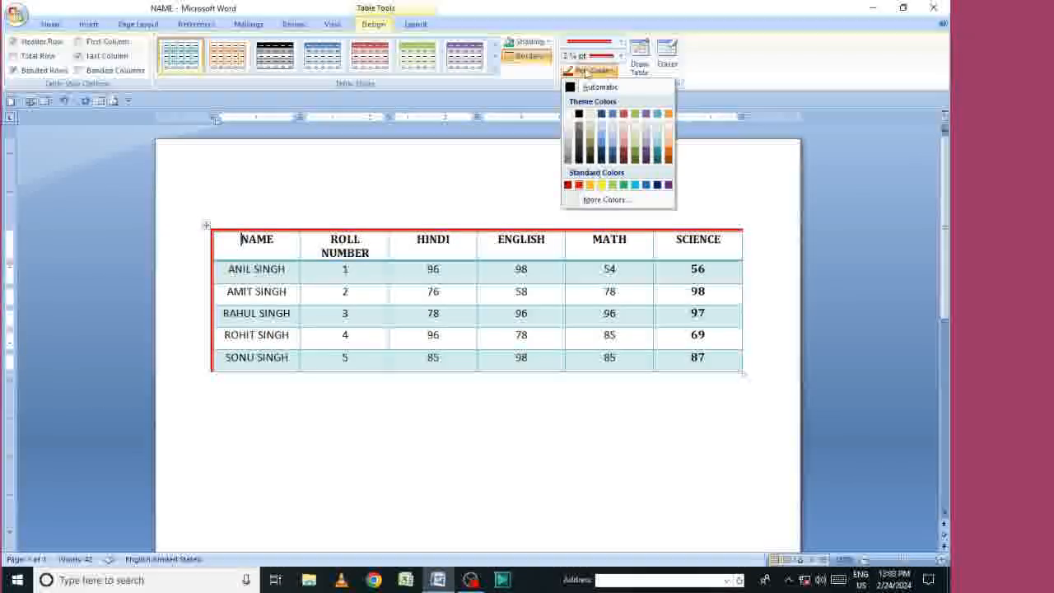
click(601, 186)
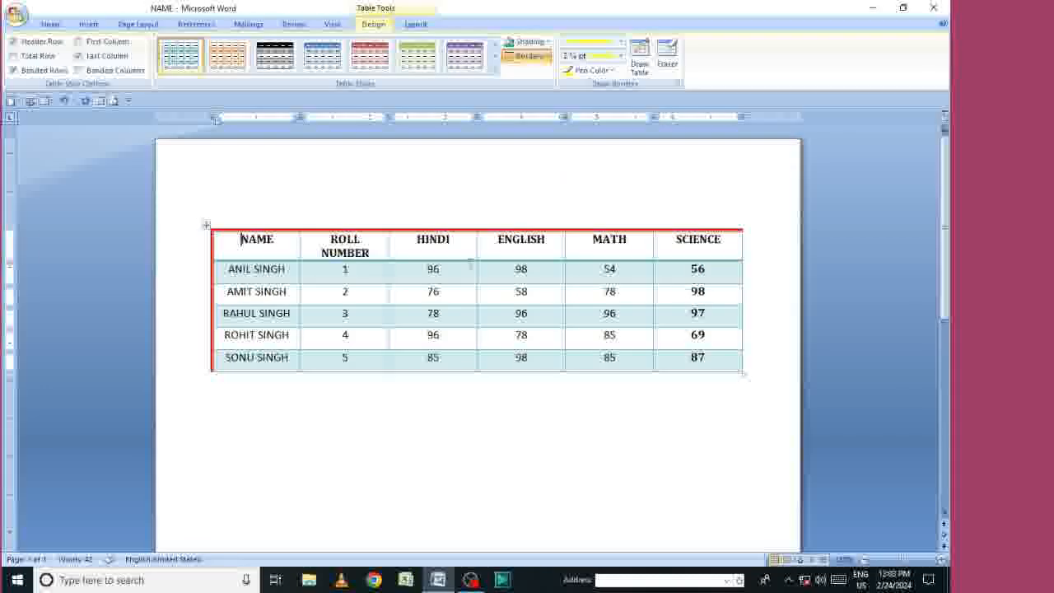
click(589, 47)
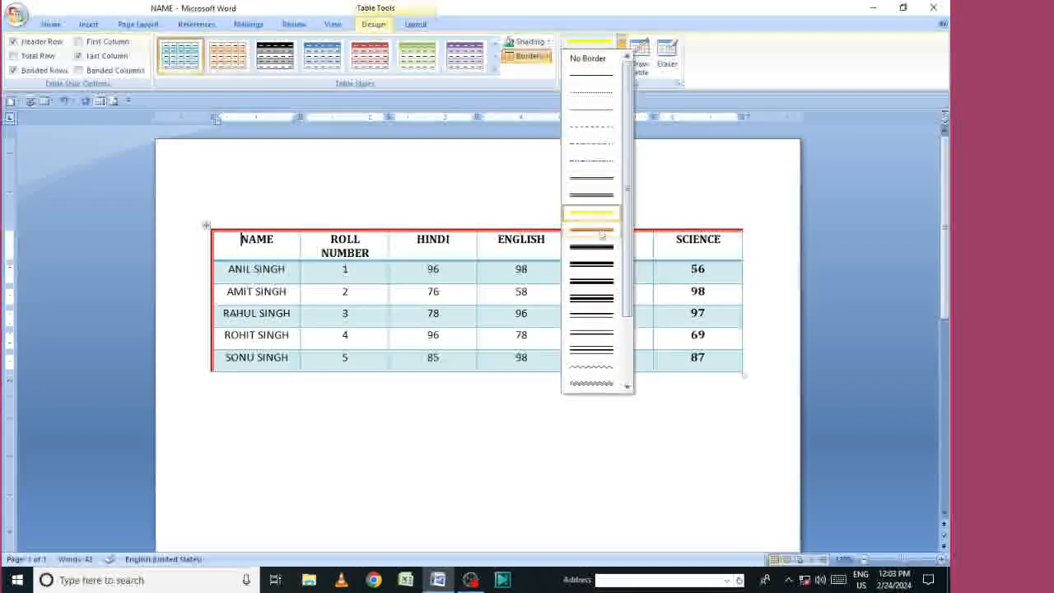
click(591, 178)
drag(478, 232, 521, 257)
drag(561, 228, 566, 260)
drag(482, 237, 482, 245)
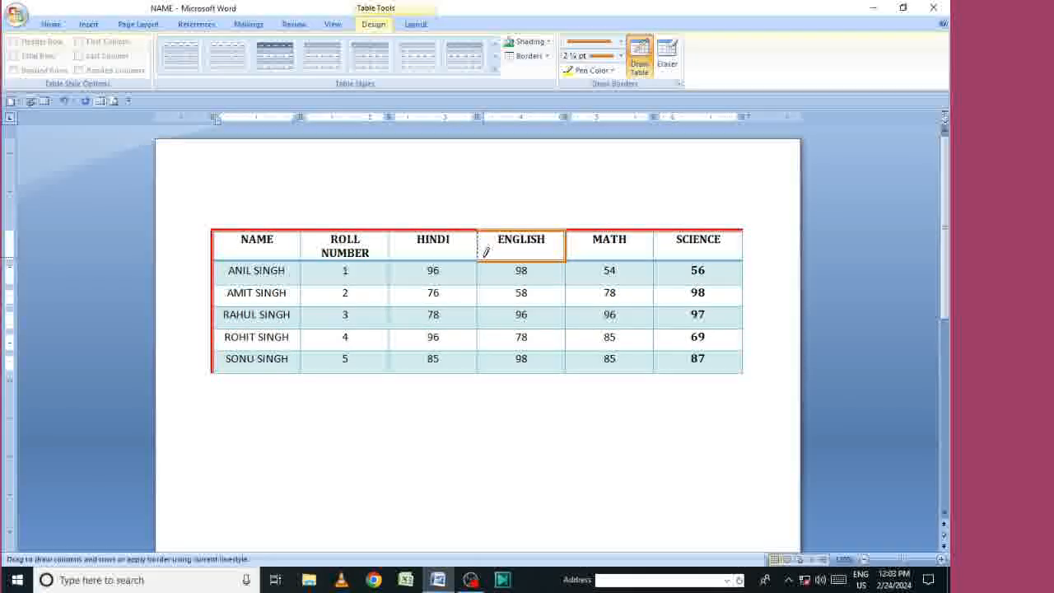
key(Escape)
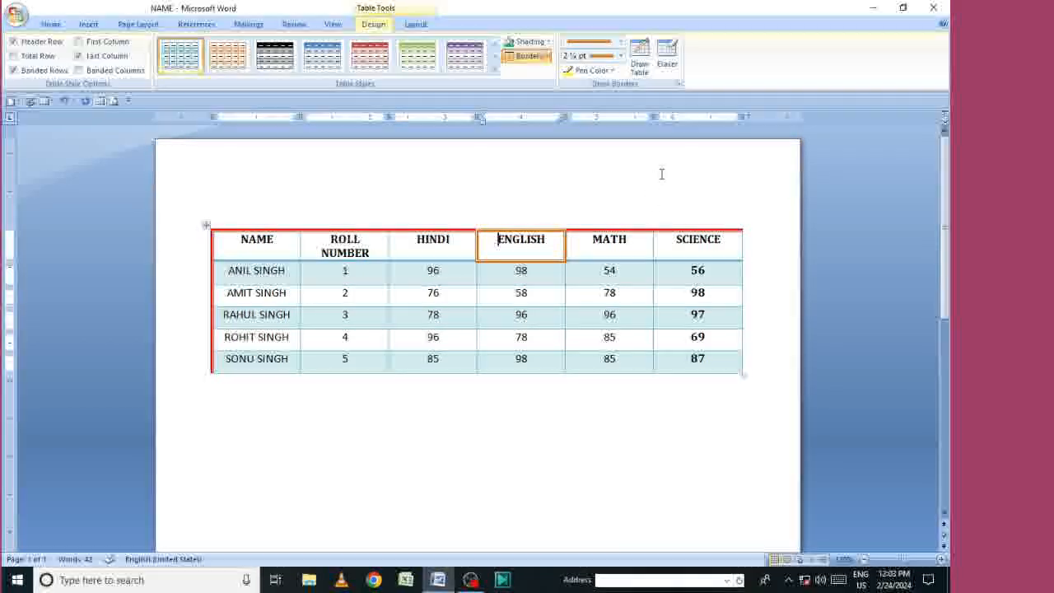
Try drawing an orange-bordered table below the marks table, and undo all formatting back to the plain black grid
click(640, 66)
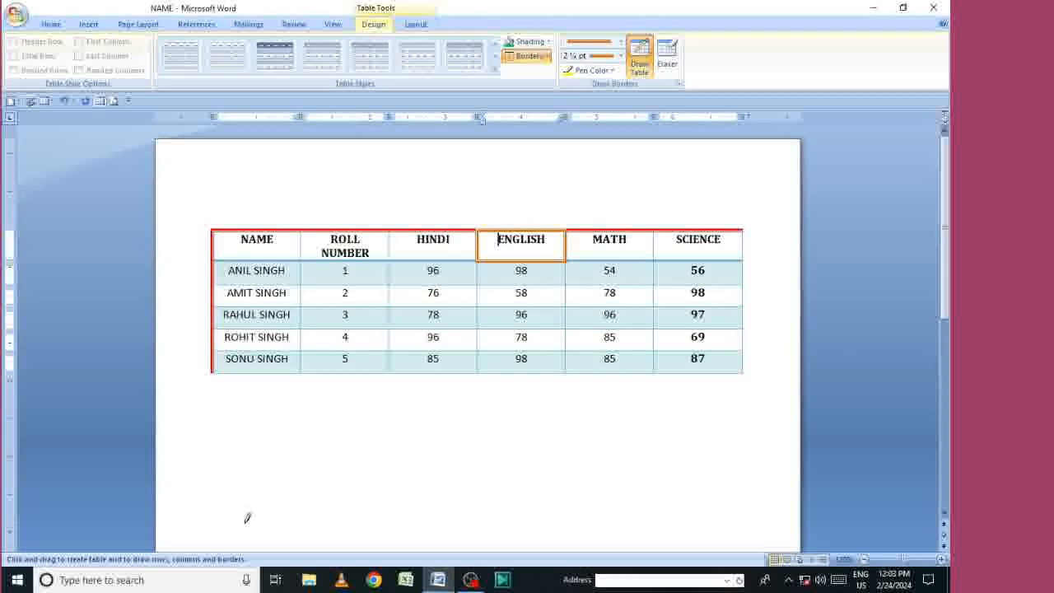
mouse_move(231, 446)
mouse_down()
mouse_move(395, 513)
mouse_move(665, 492)
mouse_move(683, 527)
mouse_move(666, 482)
mouse_move(541, 387)
mouse_move(423, 242)
mouse_move(236, 228)
mouse_move(225, 218)
mouse_move(289, 348)
mouse_up()
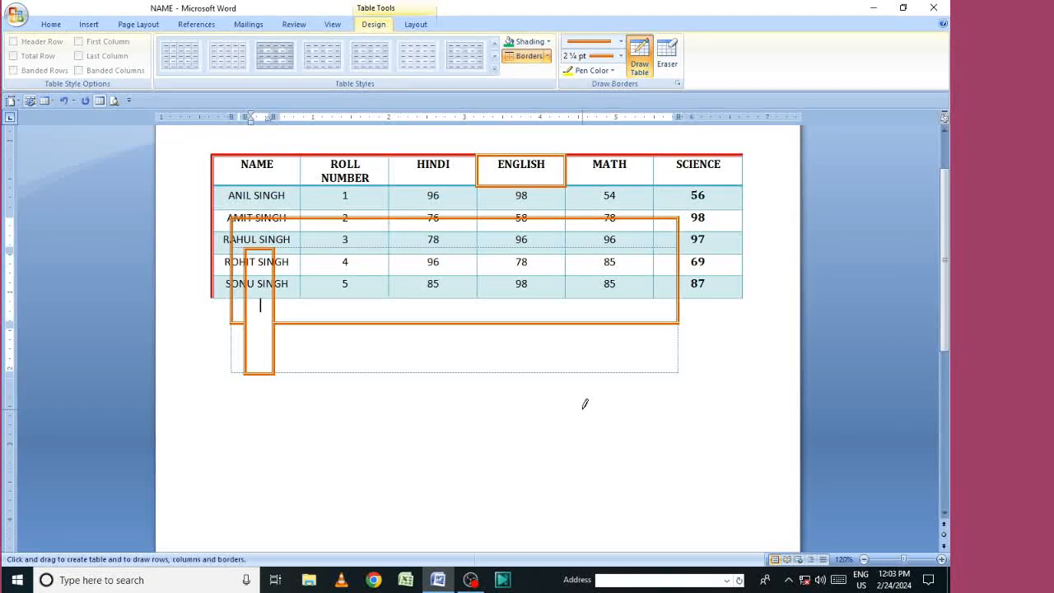
key(ctrl+z)
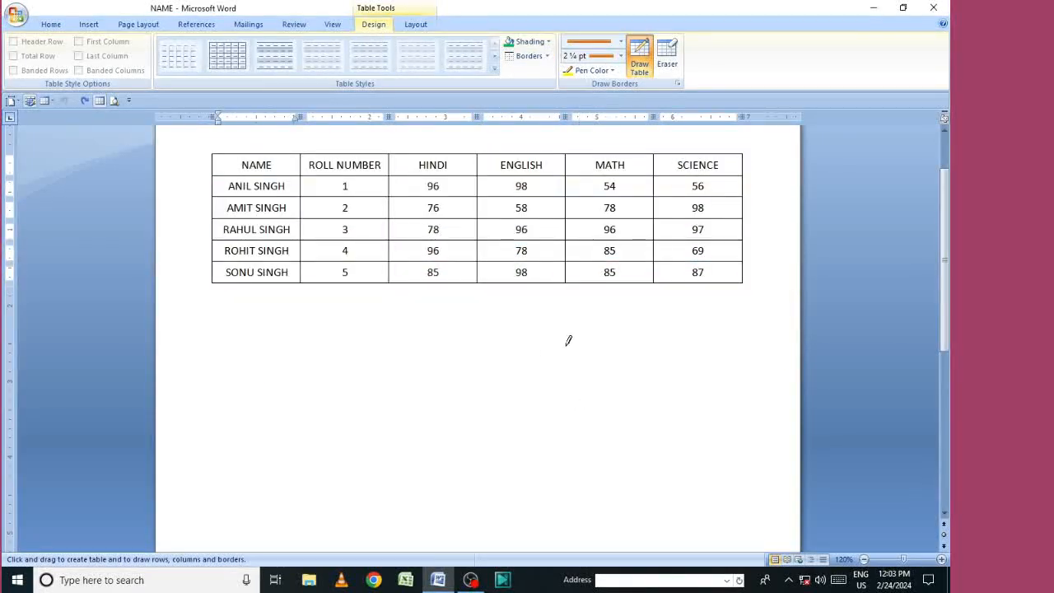
key(Escape)
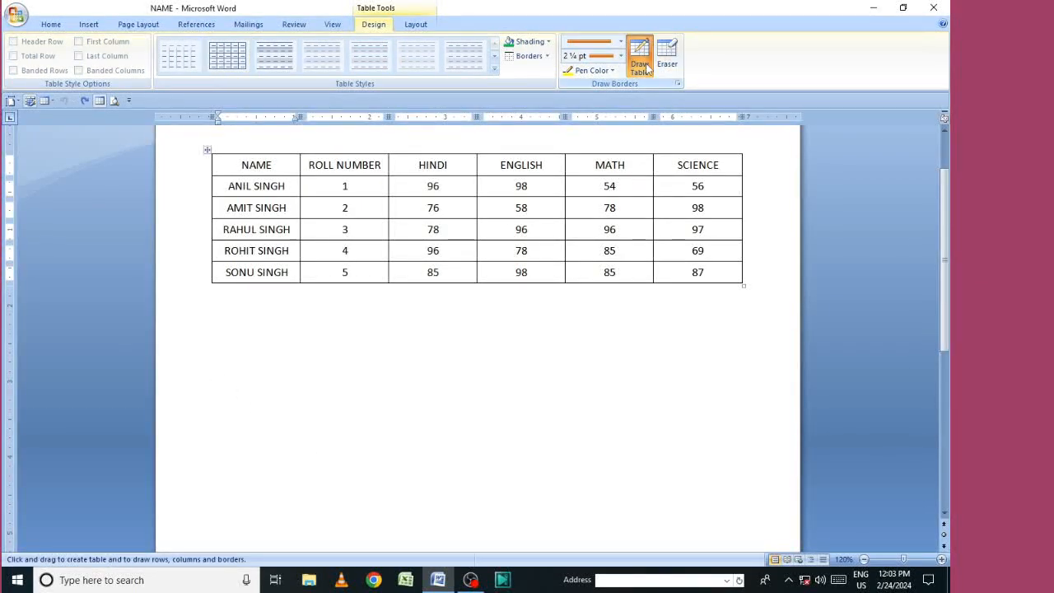
Try to draw another wide orange table with a column below the marks table, and undo it
mouse_move(264, 363)
mouse_down()
mouse_move(397, 449)
mouse_move(814, 469)
mouse_up()
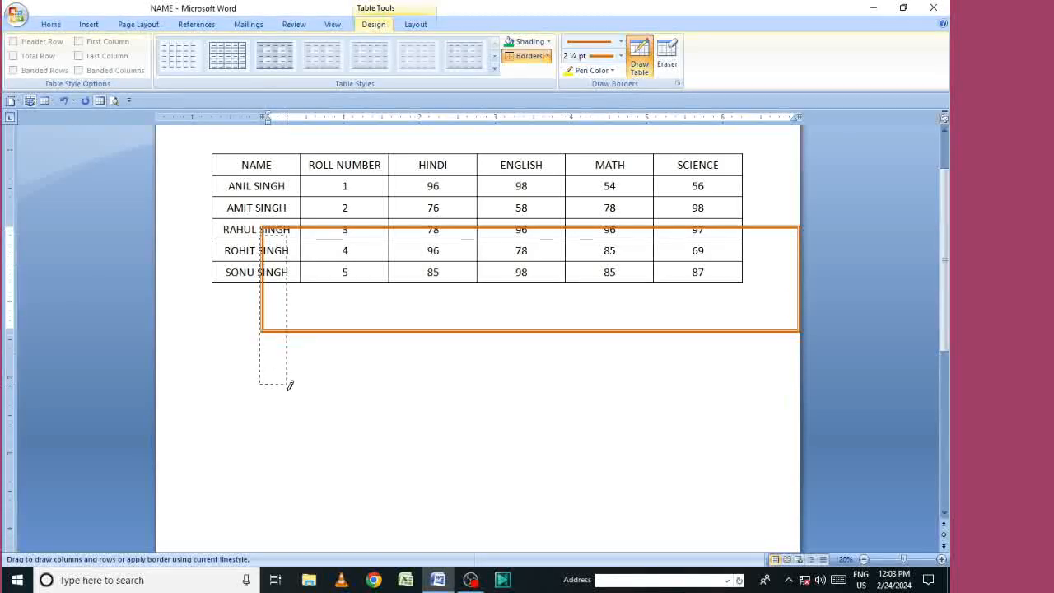
drag(290, 385, 290, 384)
key(ctrl+z)
key(ctrl+z)
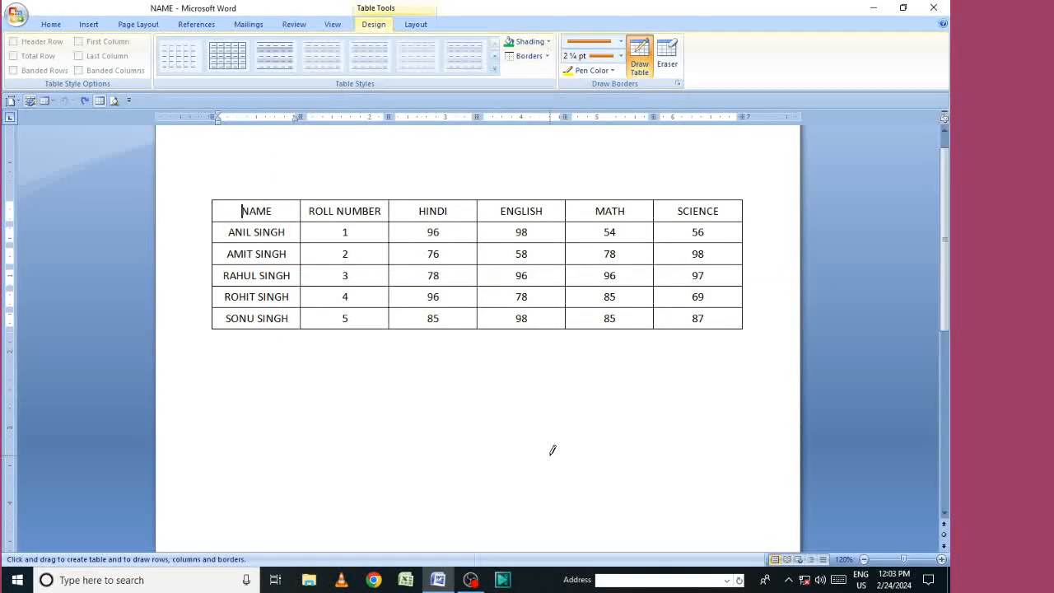
Close Word without saving the changes to Building Blocks
click(933, 7)
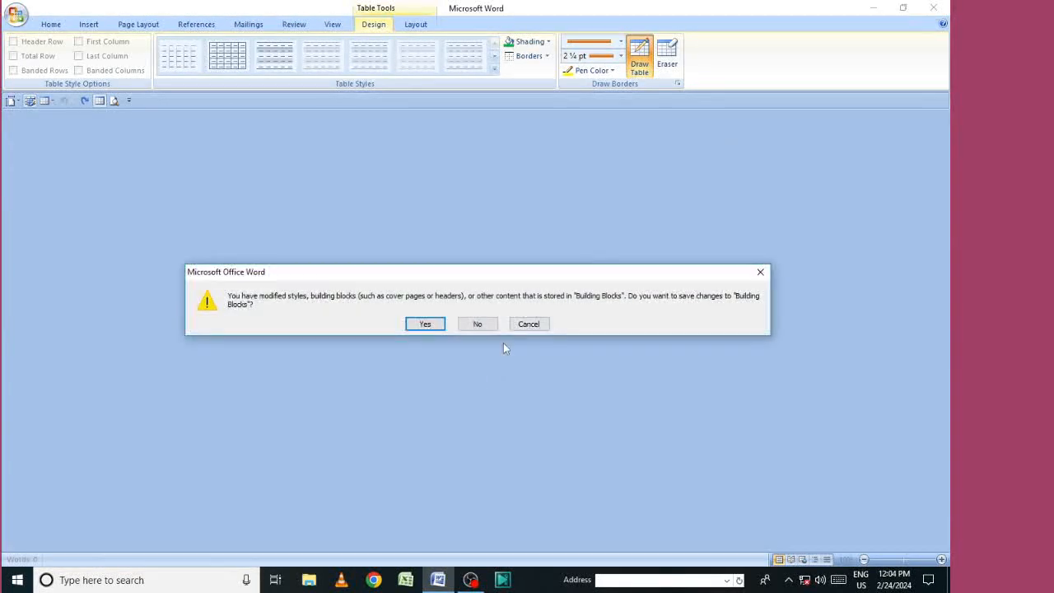
click(478, 324)
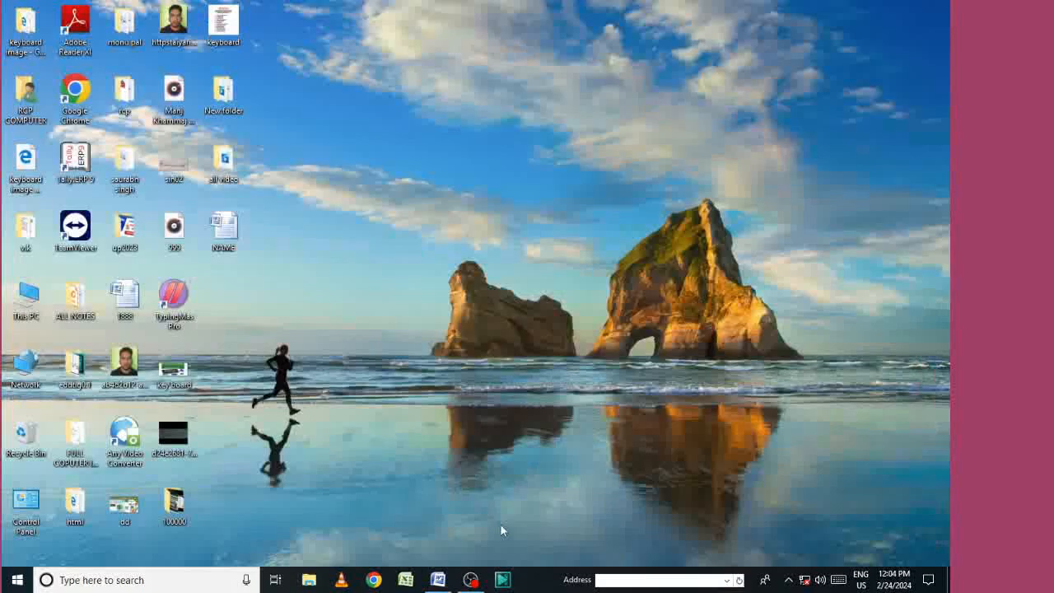
Switch to Word and insert a table with three columns and four rows in the blank document
click(441, 580)
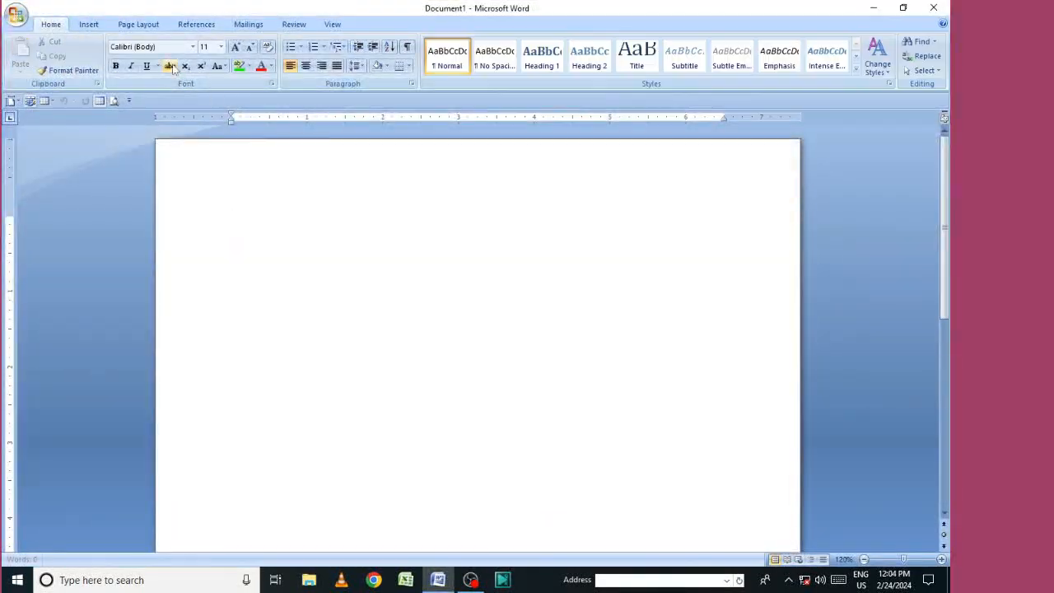
click(88, 24)
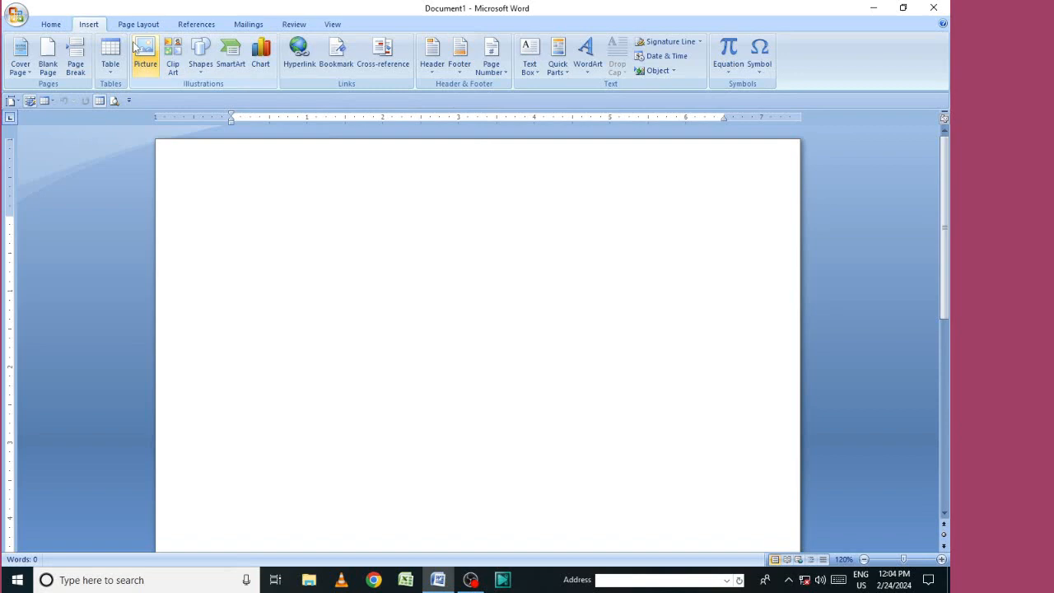
click(110, 55)
click(135, 138)
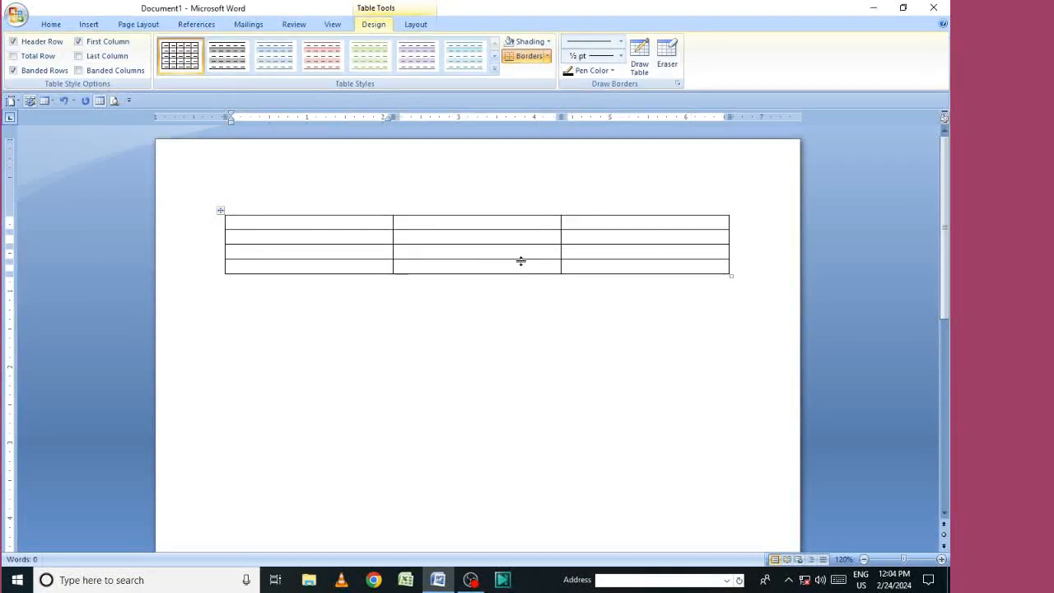
Draw a second table about 6.5 inches wide below the first and divide it into three full-width rows
click(640, 59)
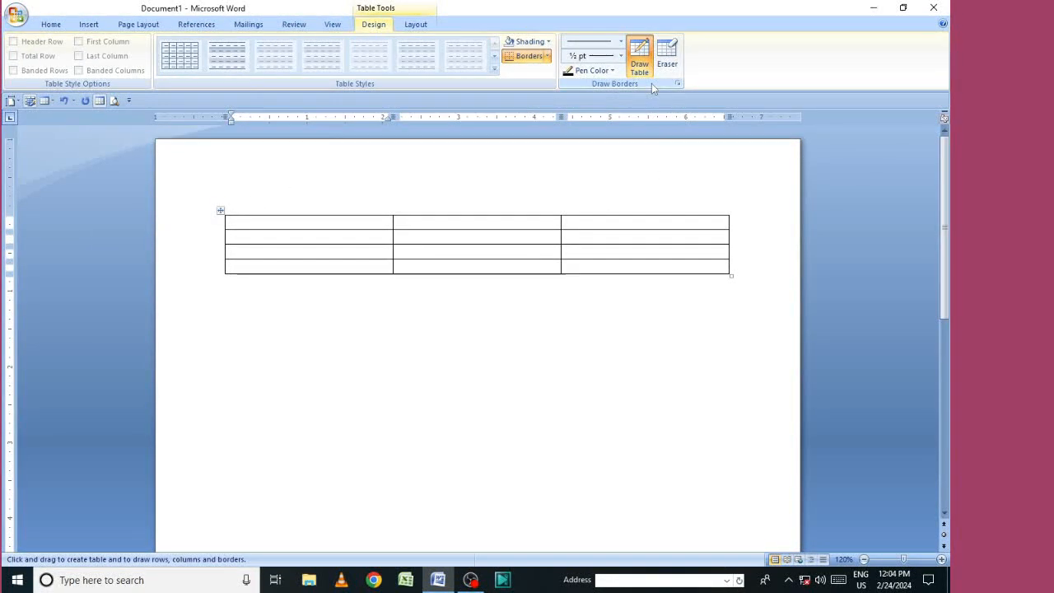
drag(244, 351, 737, 486)
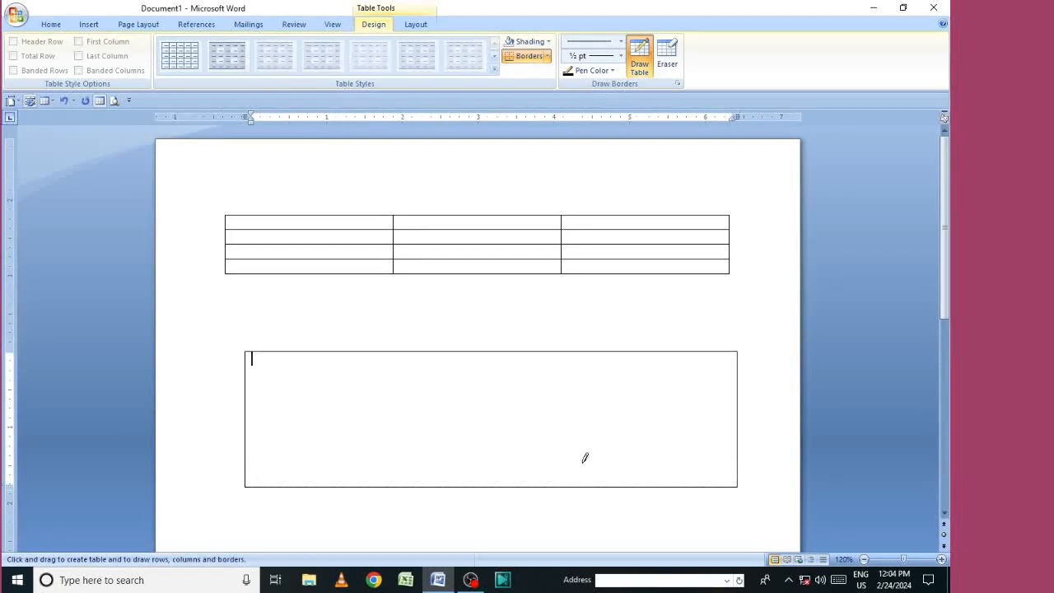
drag(245, 405, 684, 406)
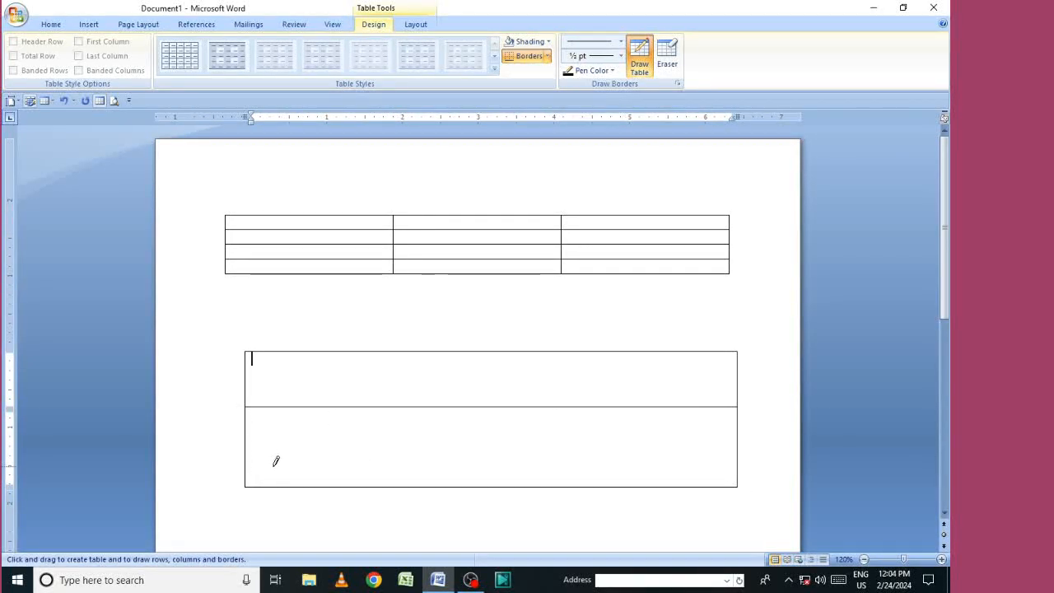
mouse_move(243, 443)
mouse_down()
mouse_move(645, 417)
mouse_move(734, 443)
mouse_up()
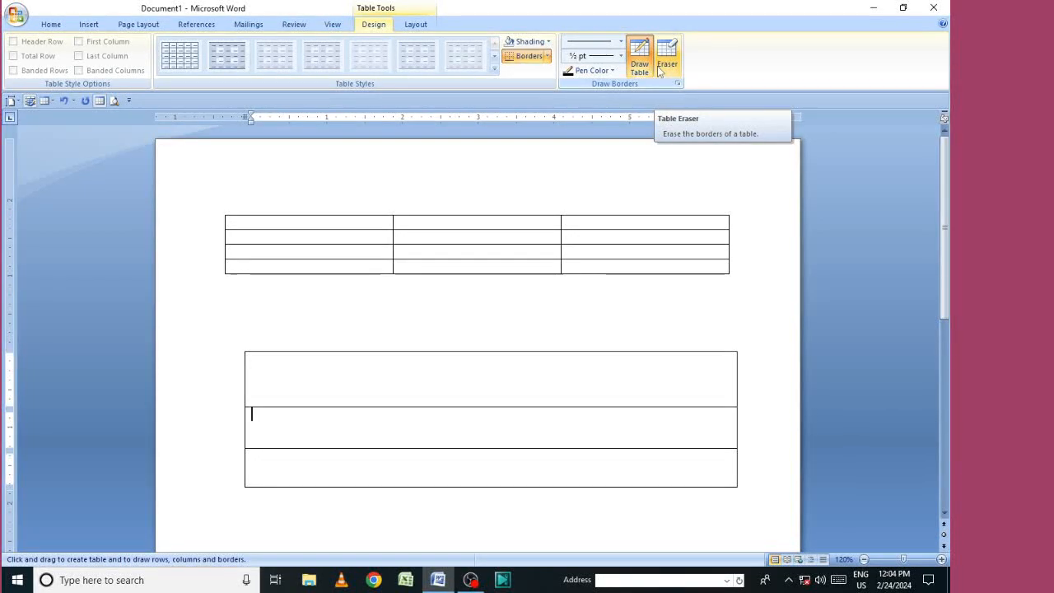
Erase row dividers in all three columns of the upper table, merging the middle column into one cell
click(659, 72)
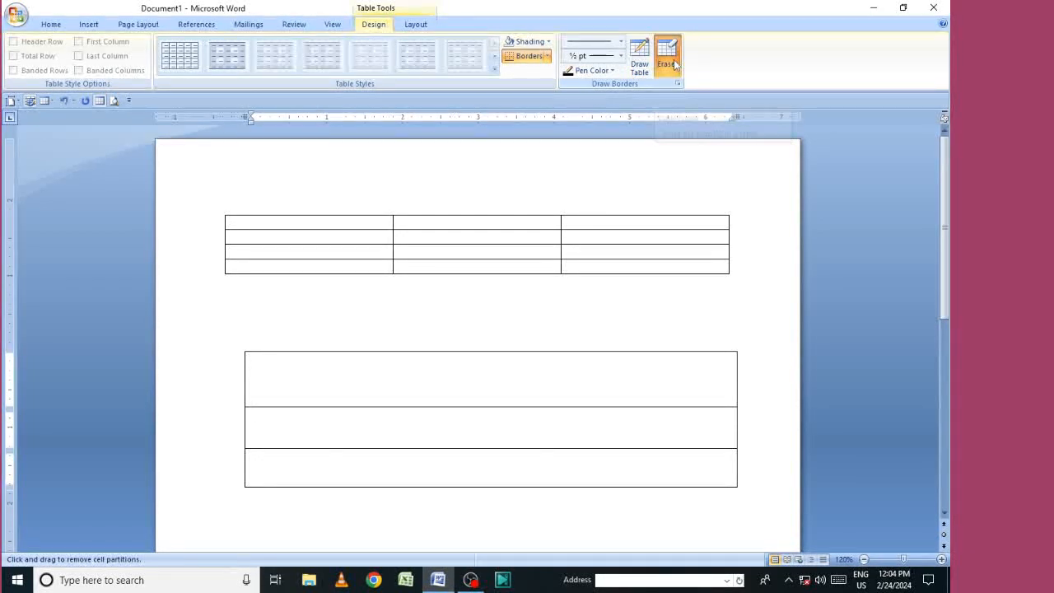
click(385, 228)
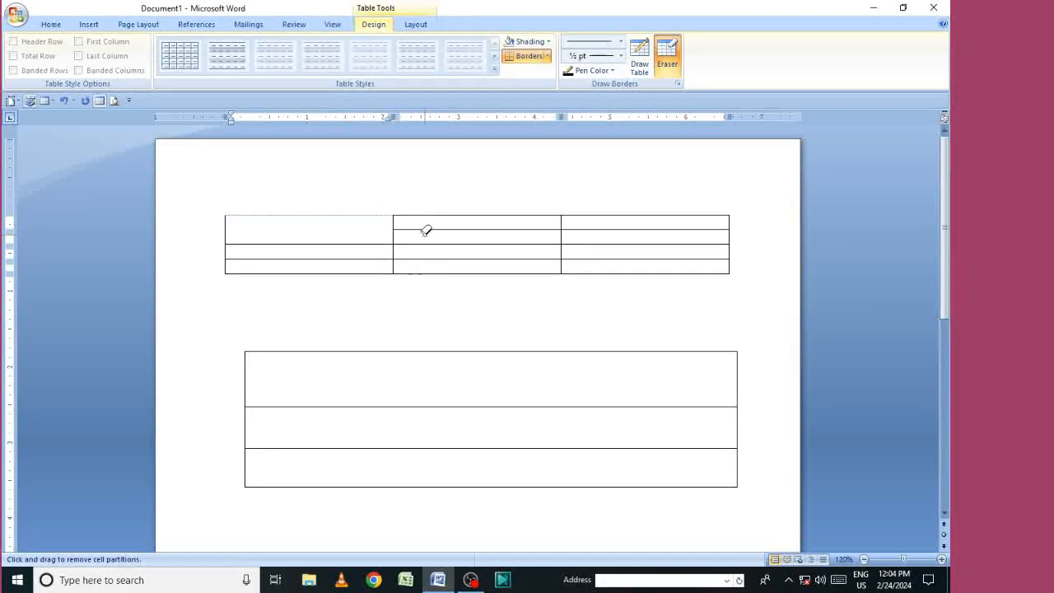
click(452, 229)
click(472, 258)
click(655, 242)
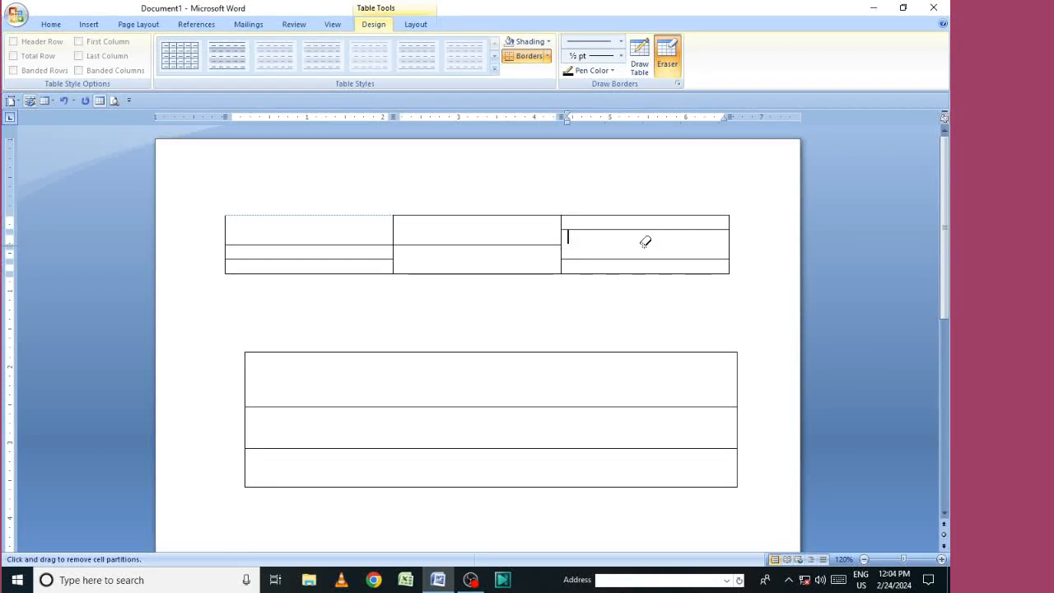
click(520, 245)
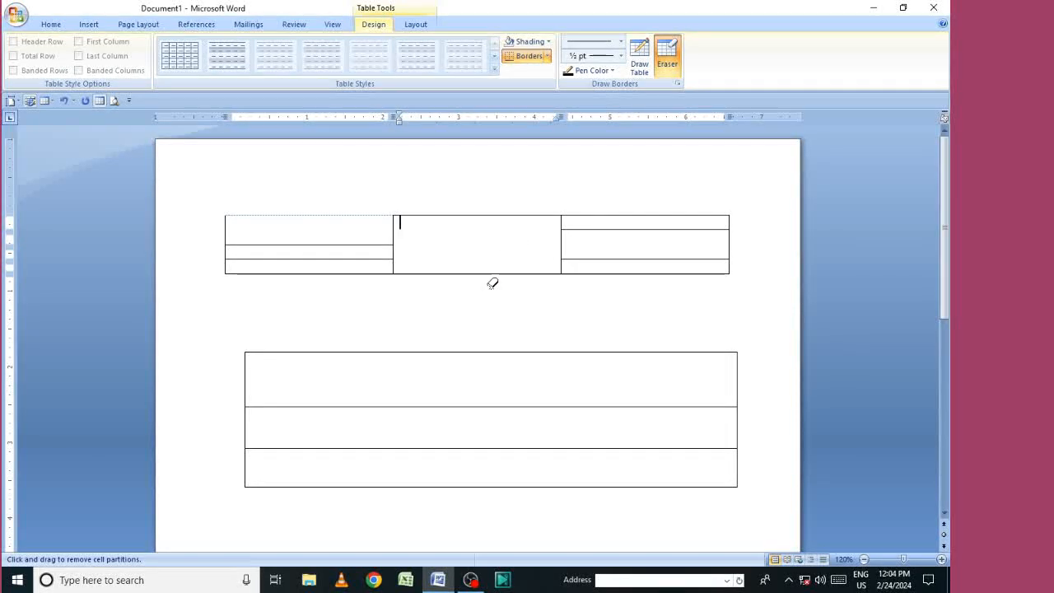
Erase the first row divider of the lower table, and erase both tables completely
click(490, 407)
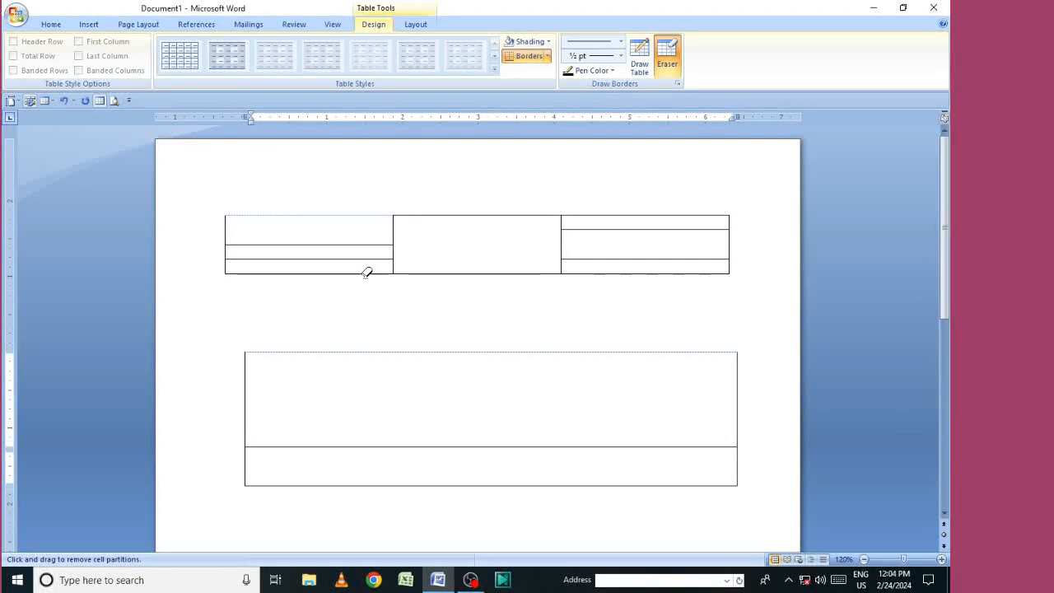
mouse_move(207, 202)
mouse_down()
mouse_move(255, 298)
mouse_move(809, 301)
mouse_up()
drag(261, 416, 795, 472)
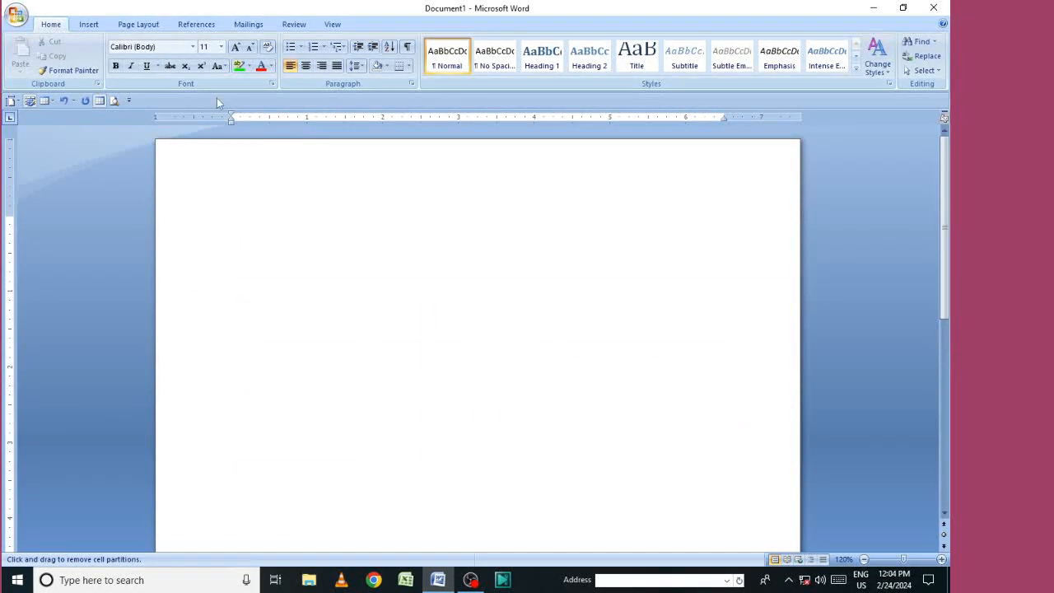
Insert a table with five columns and four rows, and show the table layout tools for it
click(89, 24)
click(111, 58)
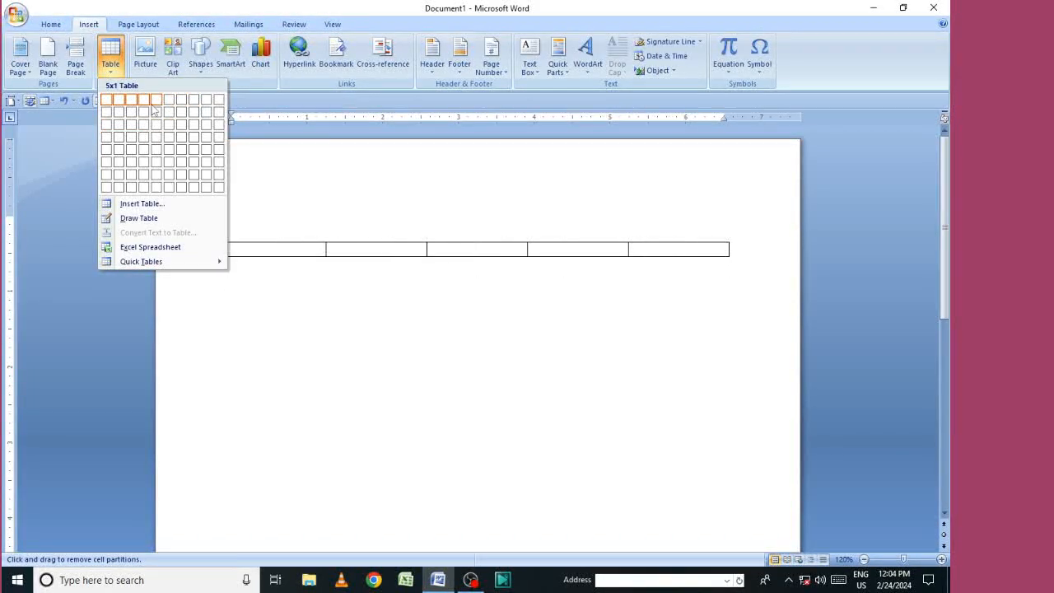
click(155, 136)
click(612, 377)
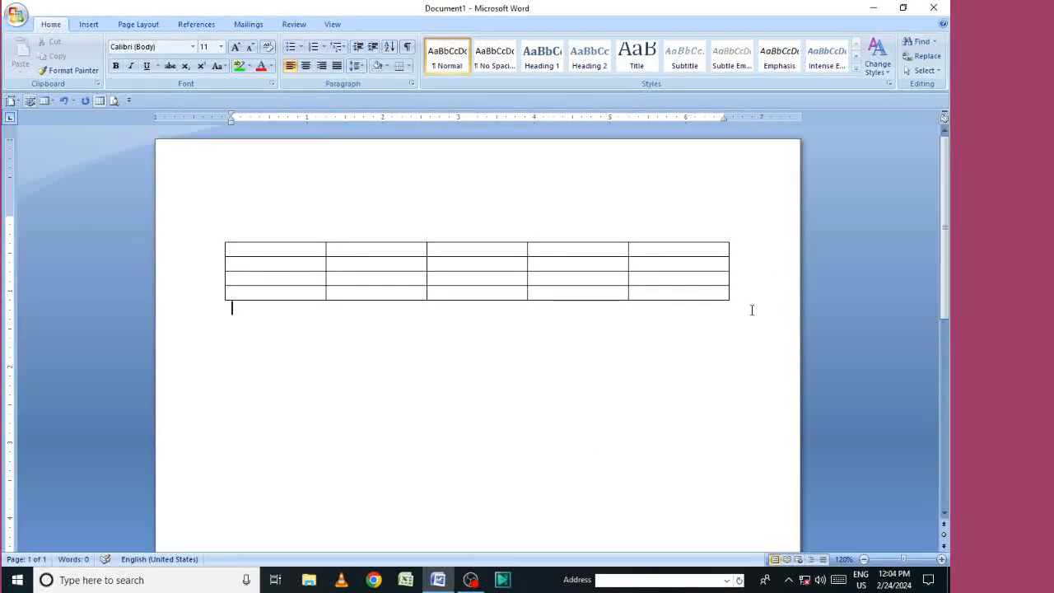
click(668, 267)
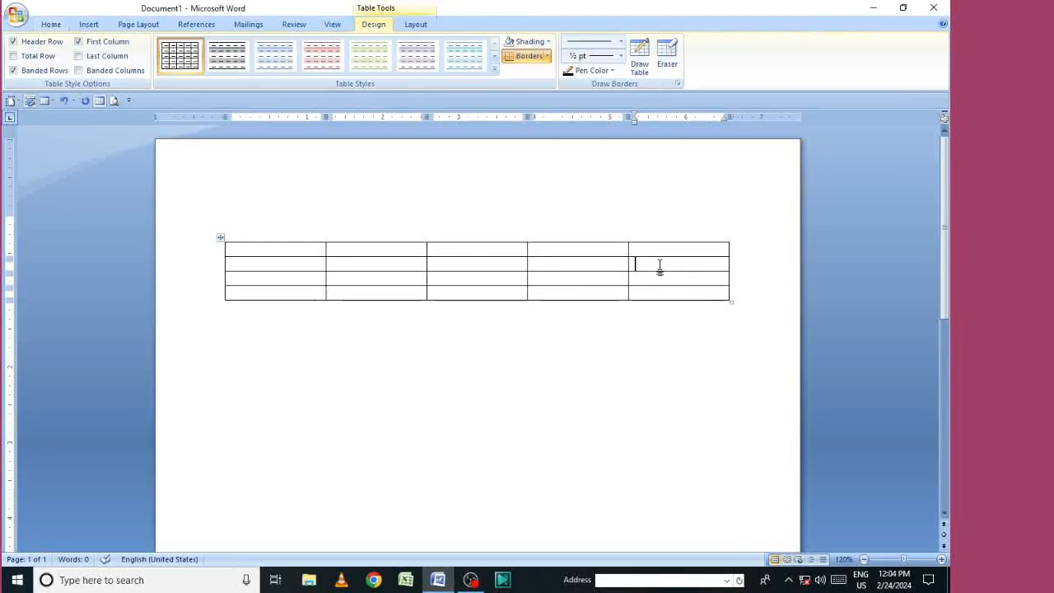
click(418, 24)
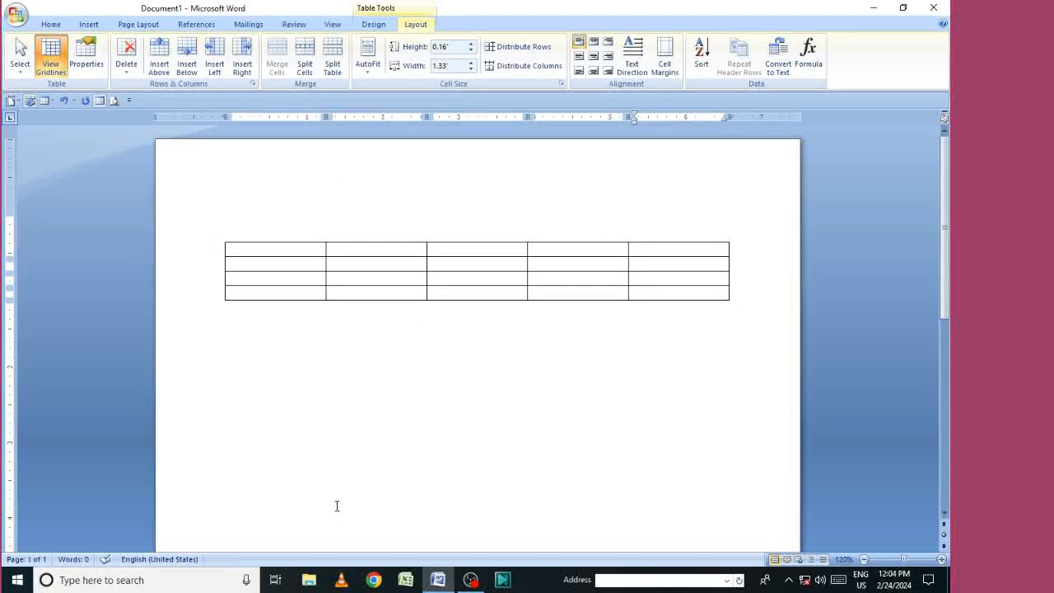
Open the NAME document from the desktop and show the layout tools for its marks table
click(873, 8)
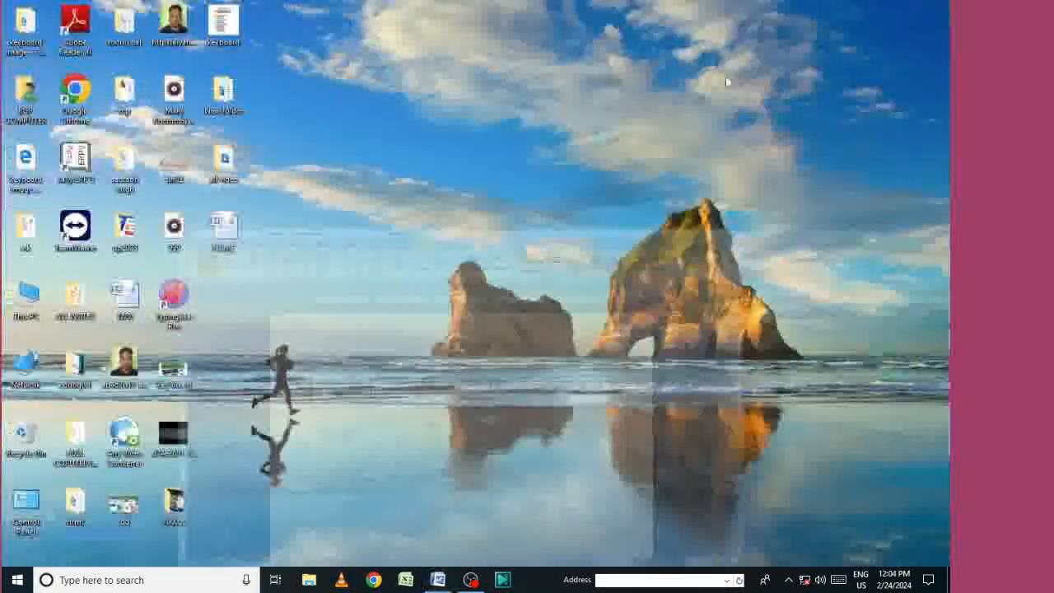
double_click(233, 230)
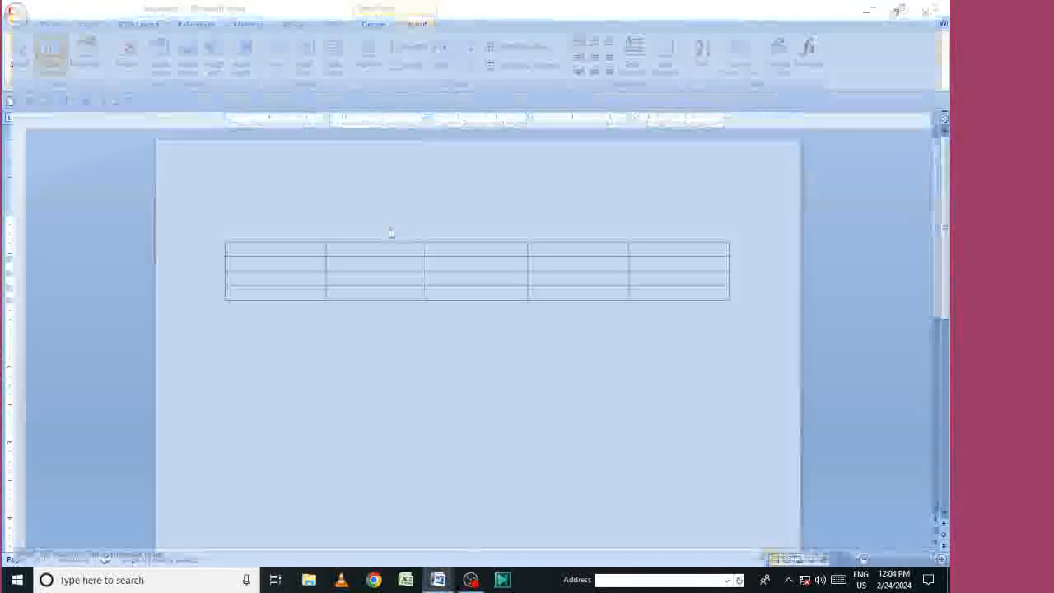
click(415, 24)
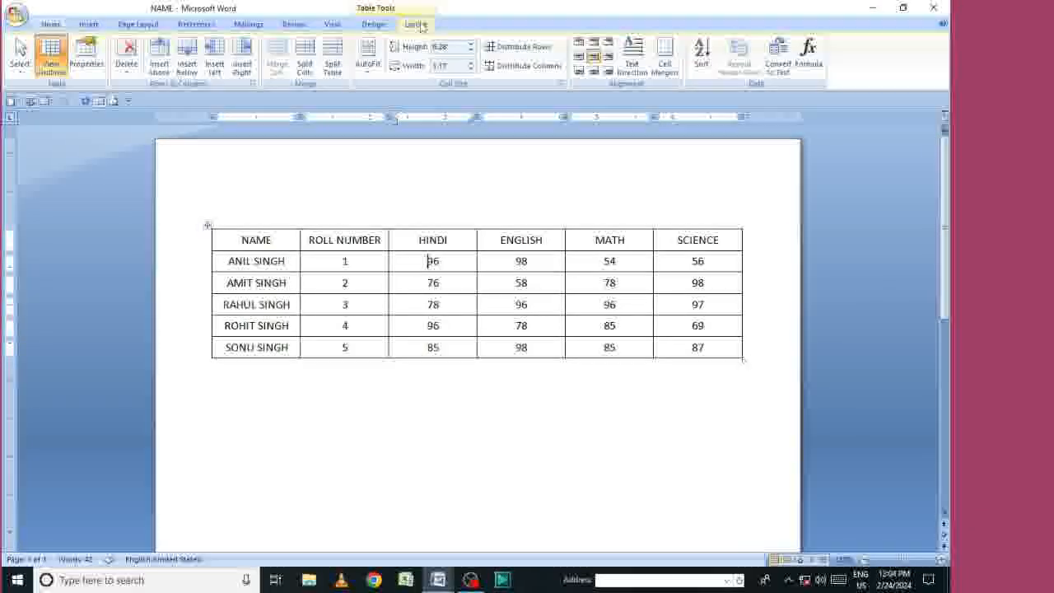
Select the entire marks table, starting from the NAME header cell
click(23, 71)
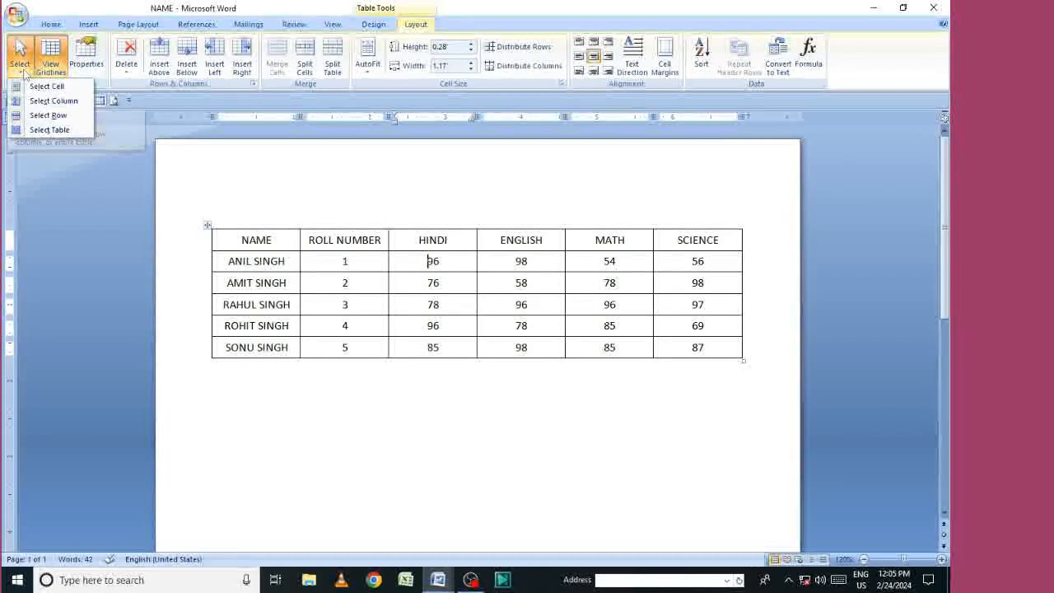
click(255, 240)
click(270, 240)
click(25, 65)
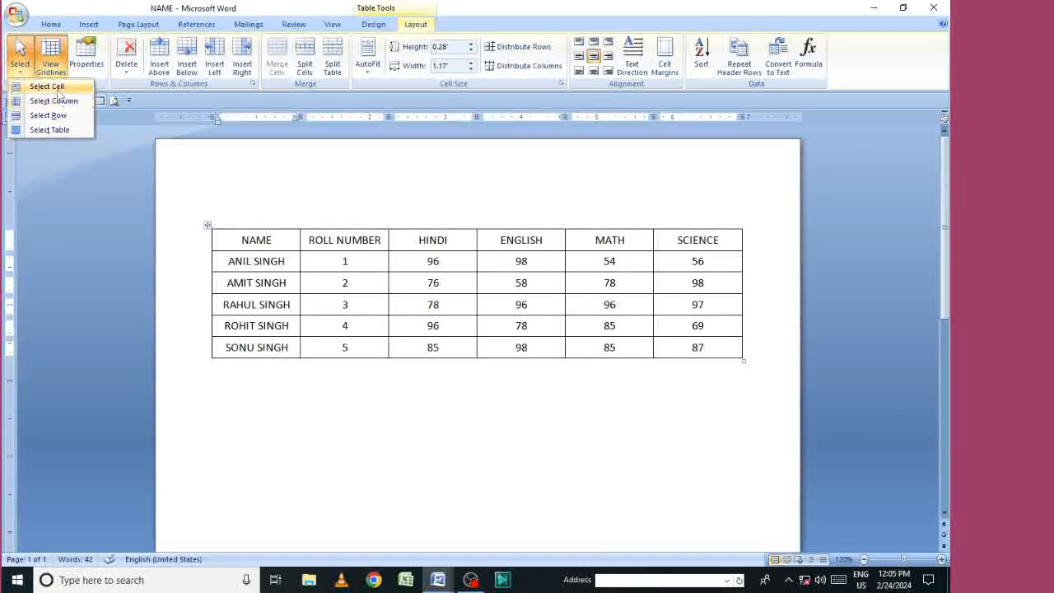
click(71, 130)
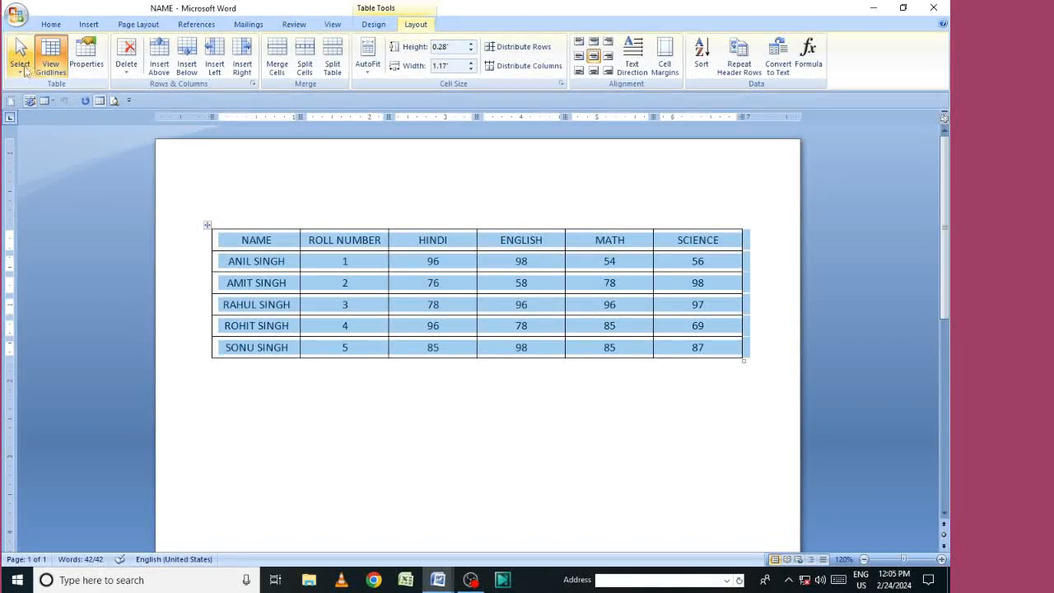
Try the column and cell selection options on the fully selected table, and return the cursor to the NAME header cell
click(28, 72)
click(59, 102)
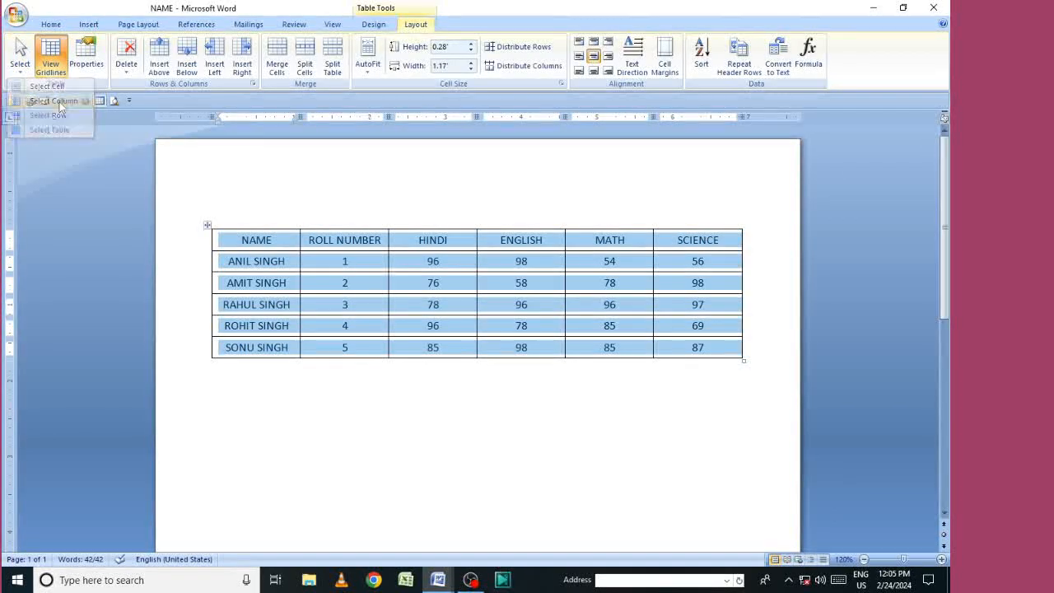
click(29, 75)
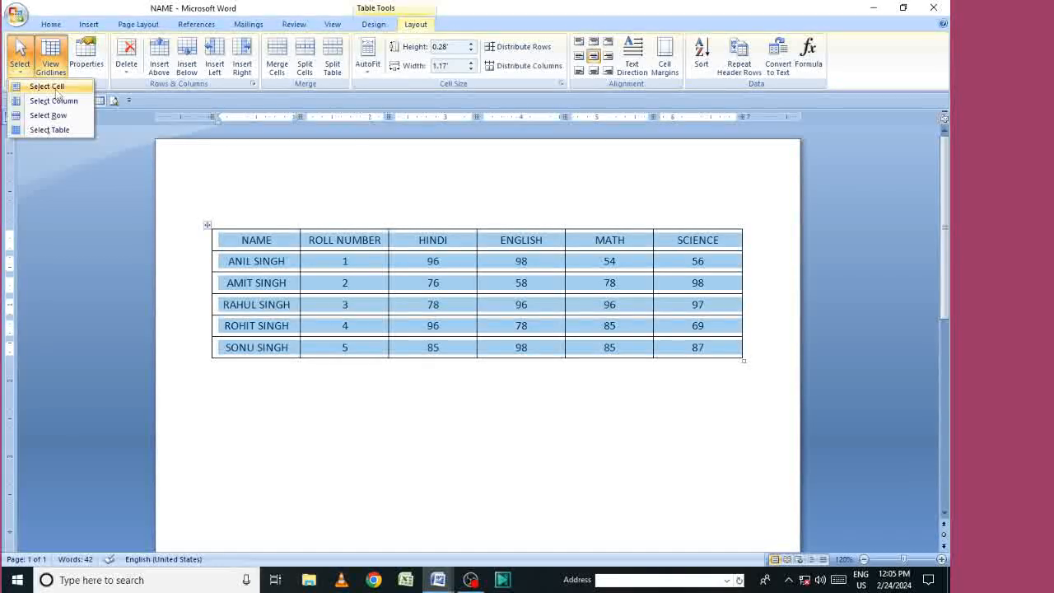
click(47, 86)
click(275, 190)
click(259, 231)
Select the whole NAME column, and select the whole HINDI column
click(17, 74)
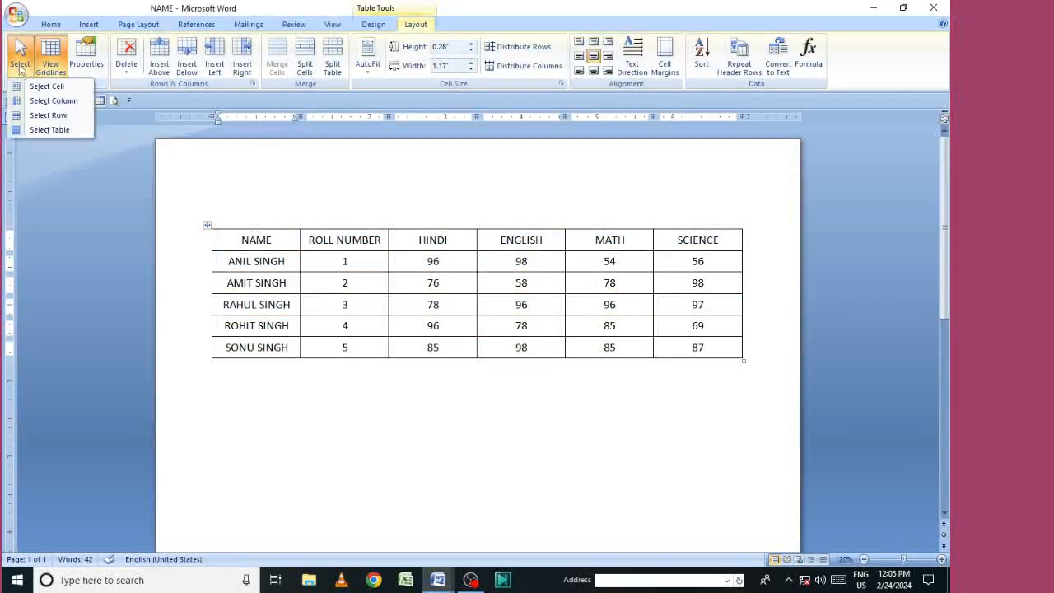
click(52, 102)
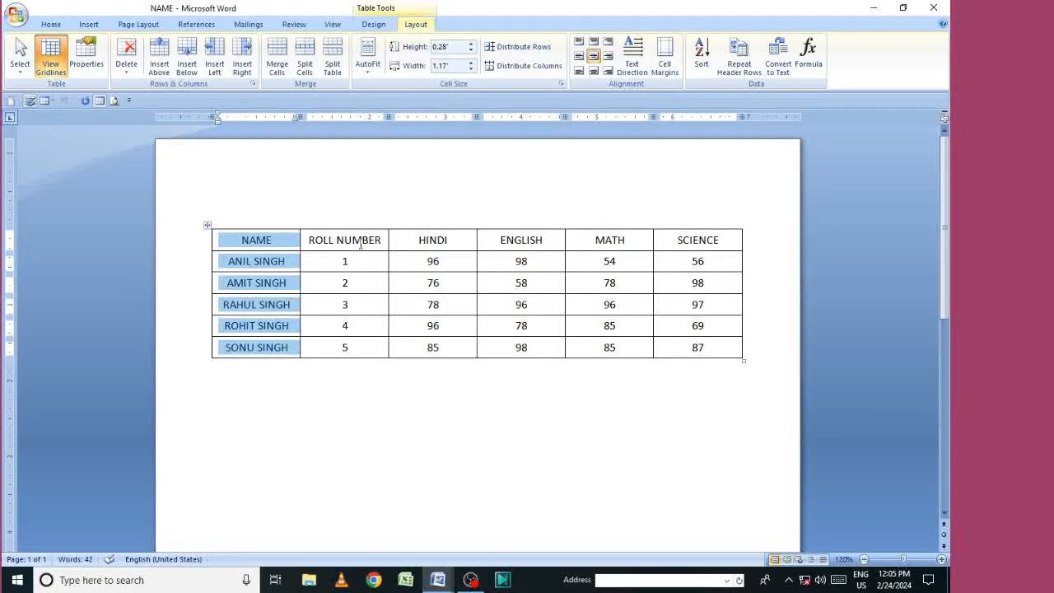
click(446, 236)
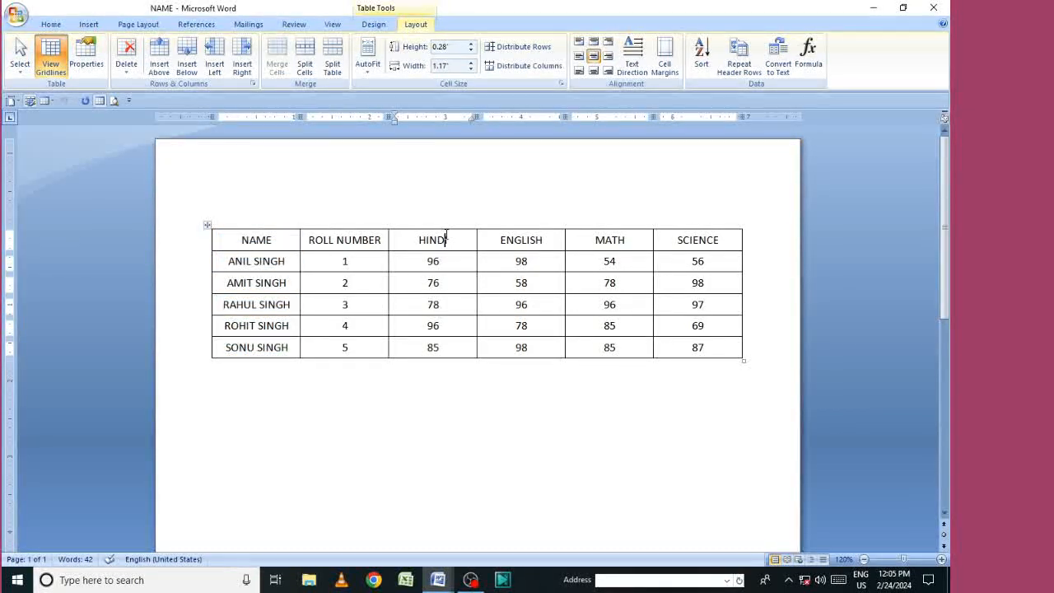
click(20, 67)
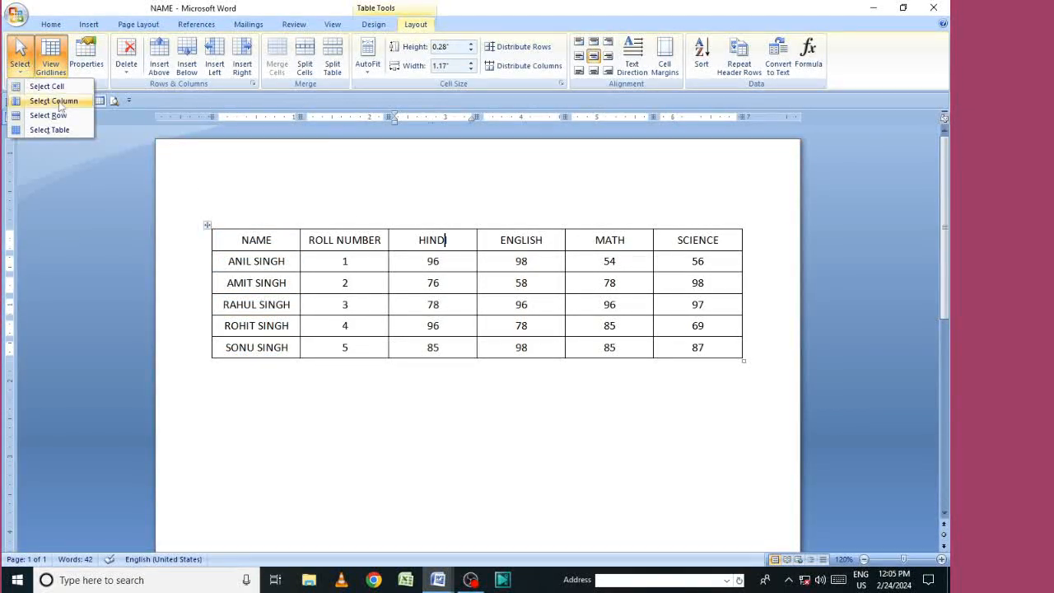
click(52, 102)
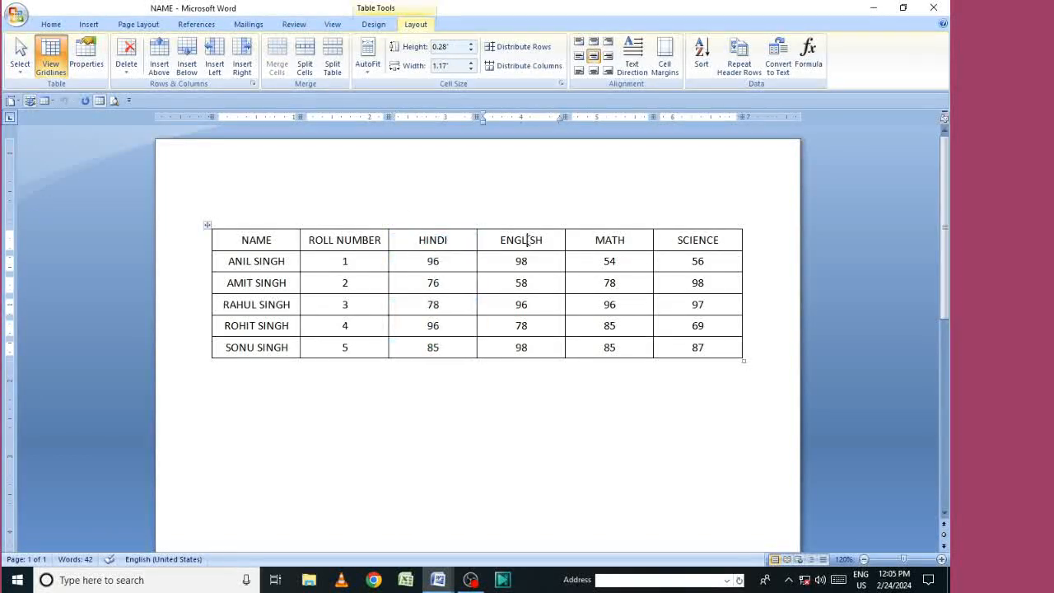
Select the header row, and select the whole marks table with its layout tools shown
click(60, 115)
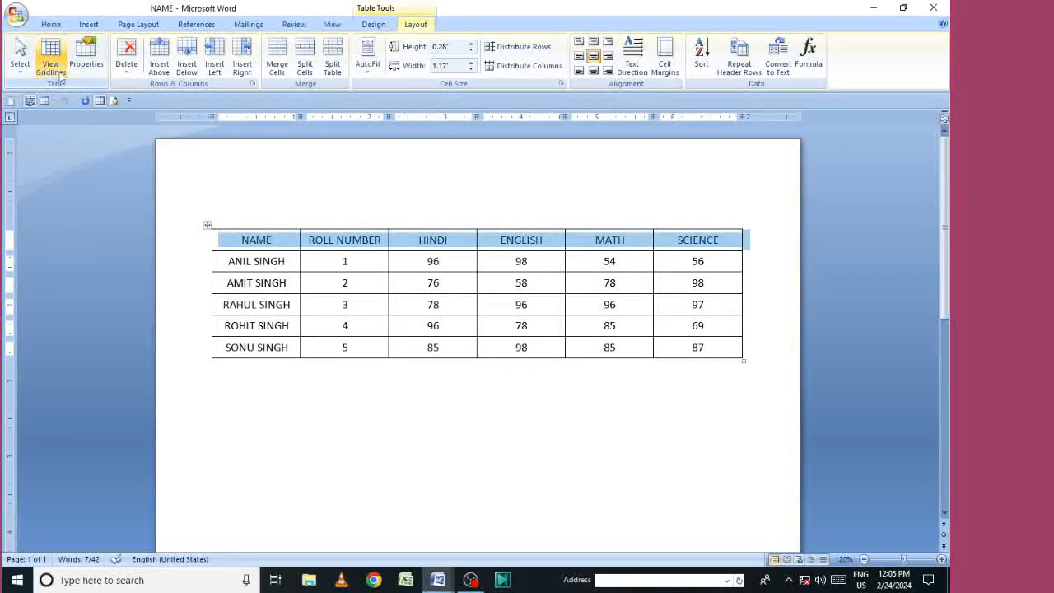
click(205, 231)
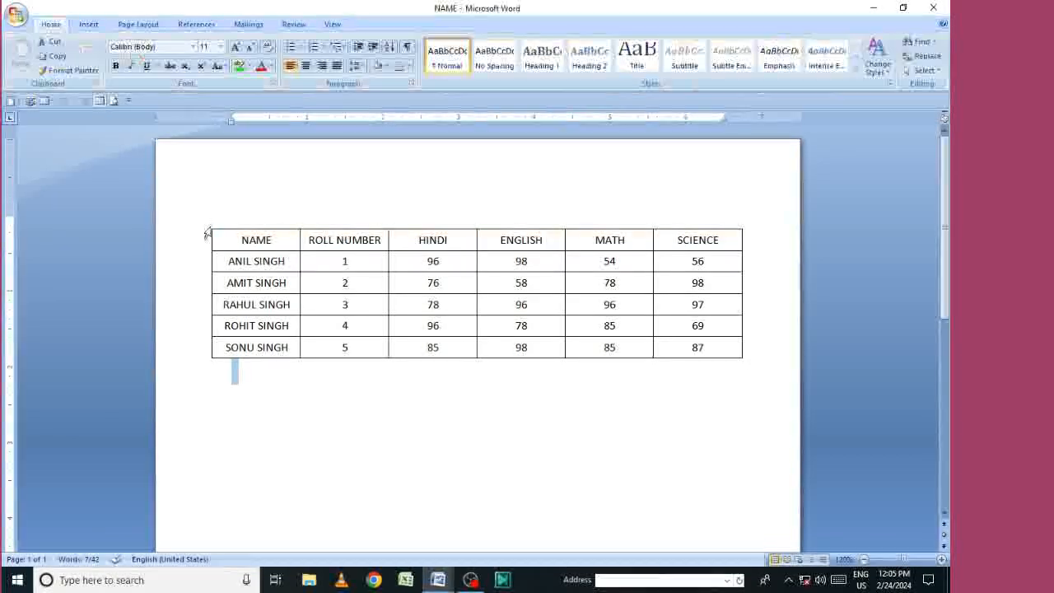
click(207, 225)
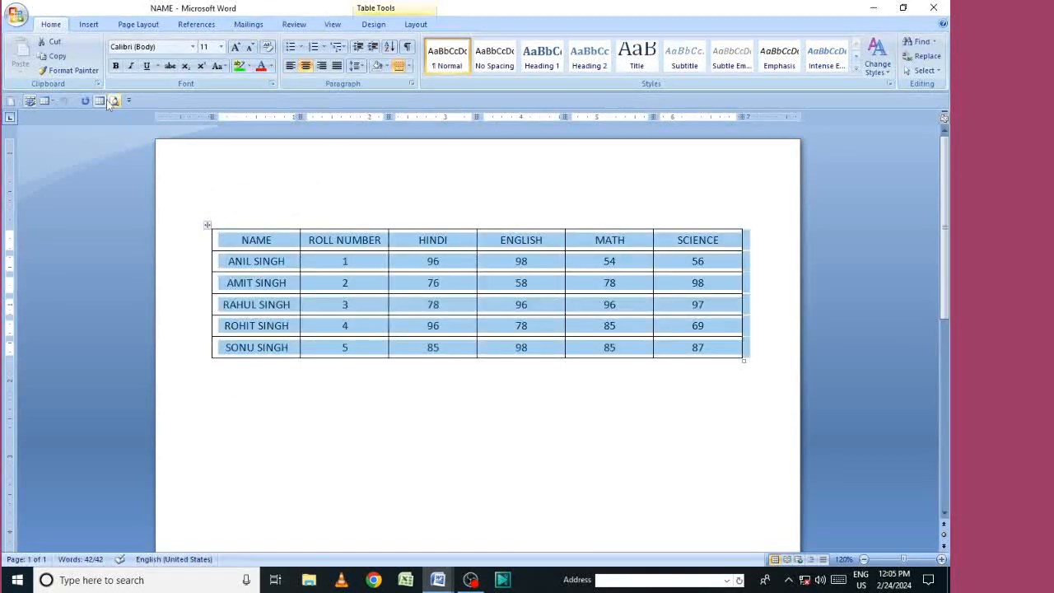
click(85, 26)
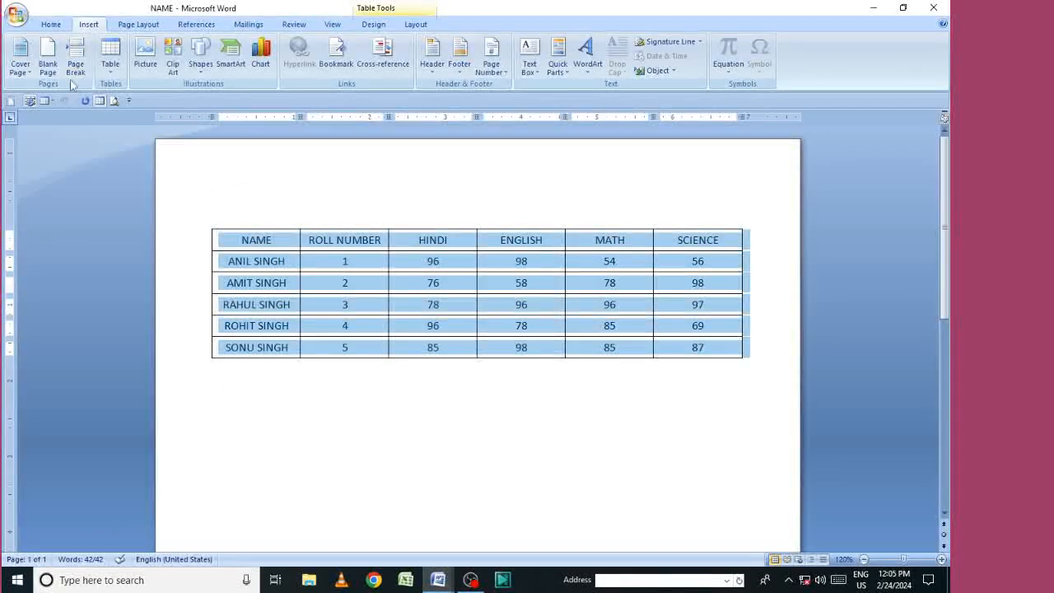
click(416, 23)
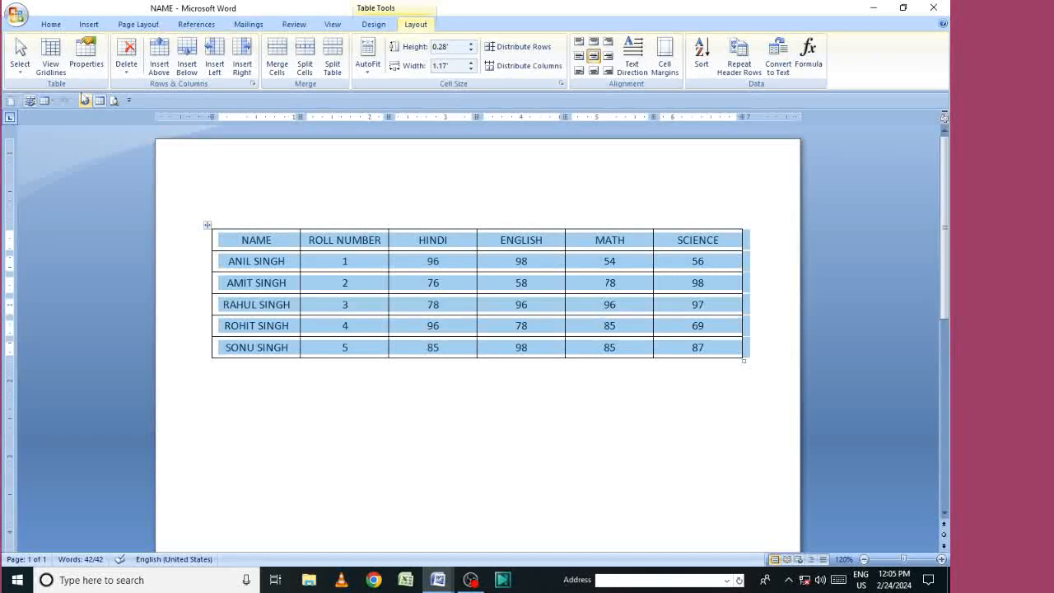
Check the table properties of the selected marks table, and close them without making changes
click(86, 59)
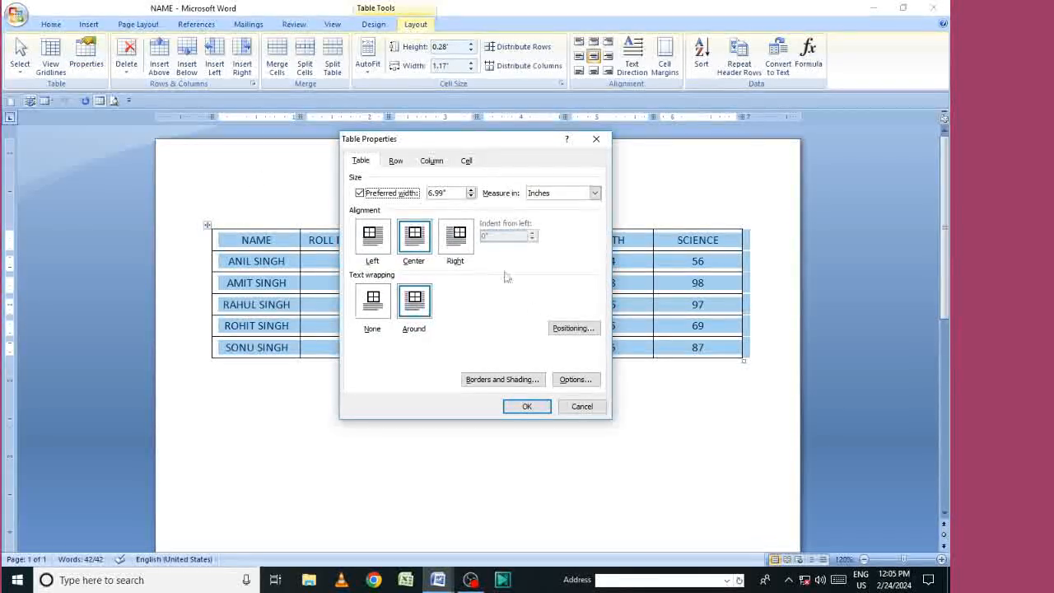
click(581, 406)
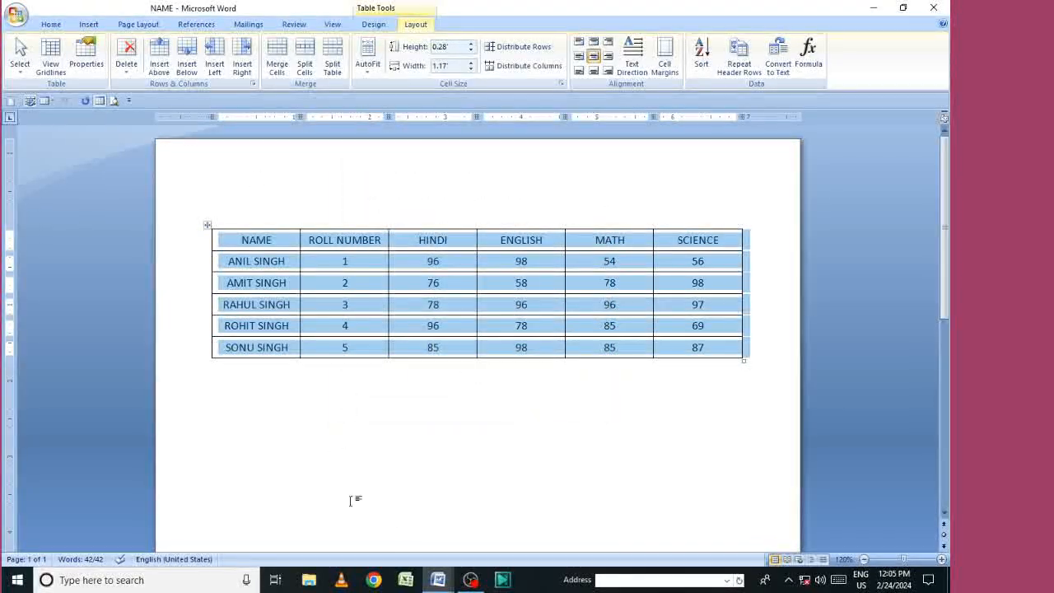
Switch to Document1 and replace its empty table with sample paragraphs generated by =RAND()
click(446, 582)
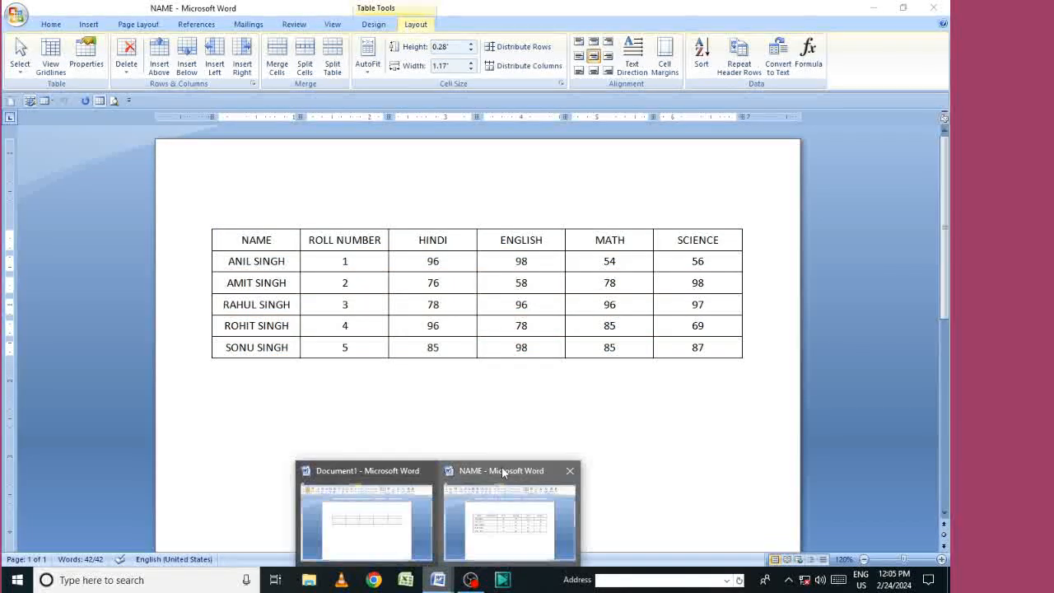
click(428, 517)
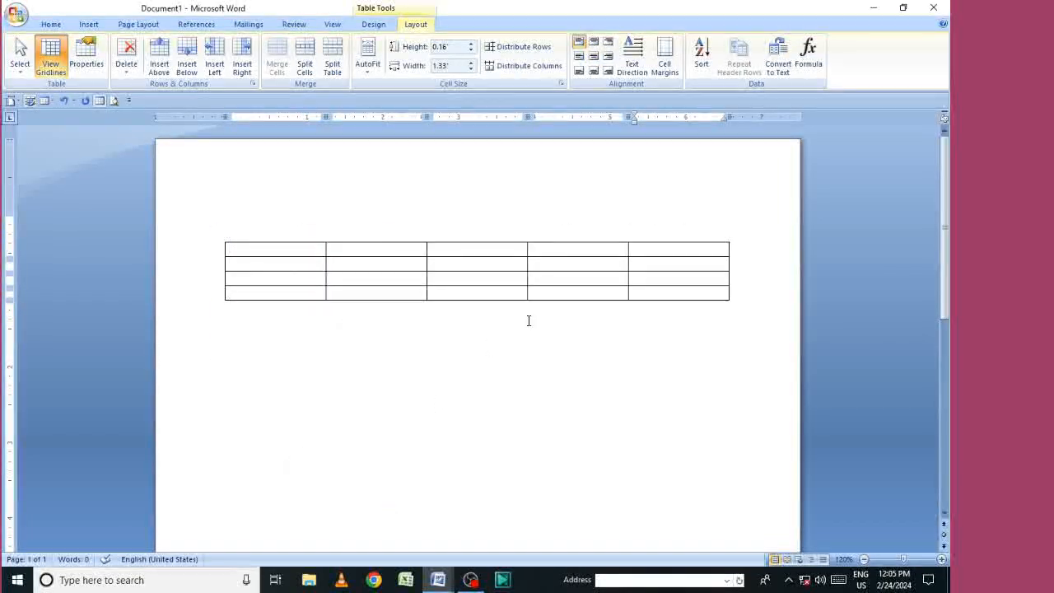
key(ctrl+z)
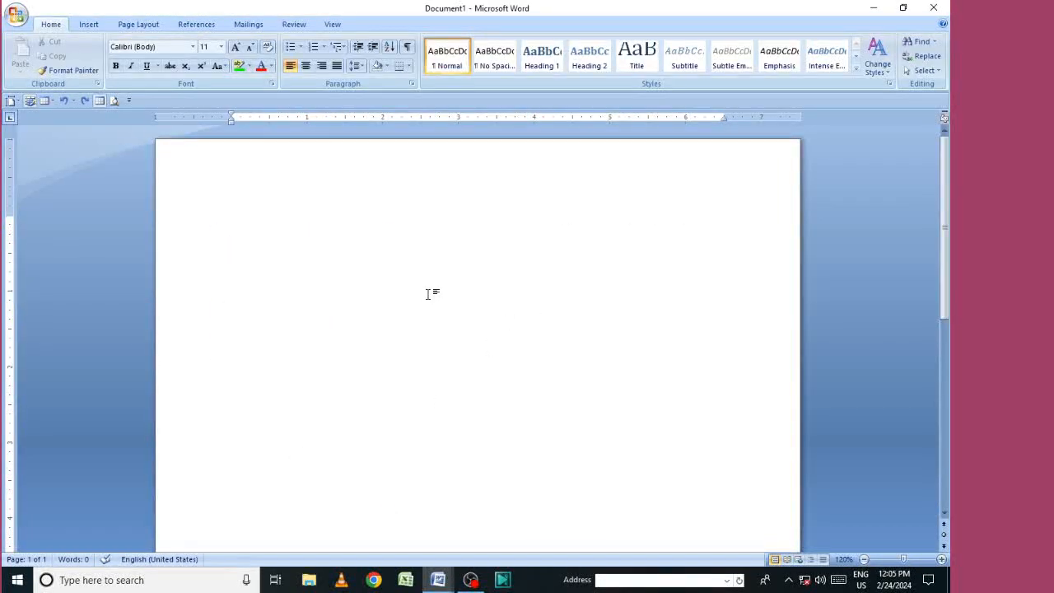
text(=RAND())
key(Return)
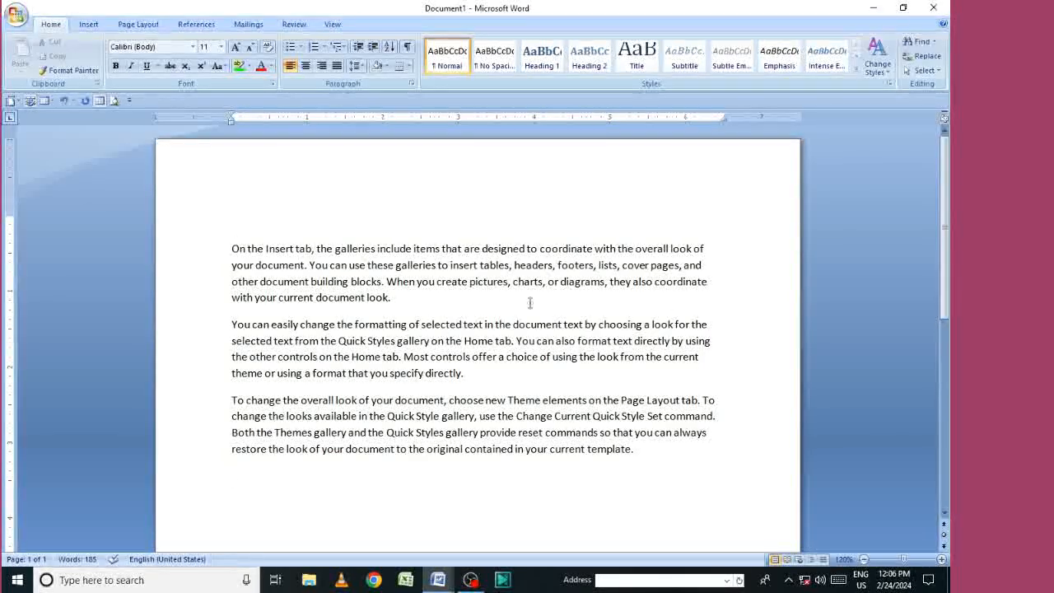
Insert several blank lines after the first letter of the opening paragraph, and delete the separated letter O and its line
click(226, 250)
click(238, 249)
key(Return)
key(Return)
key(Return)
key(Return)
key(Return)
key(Return)
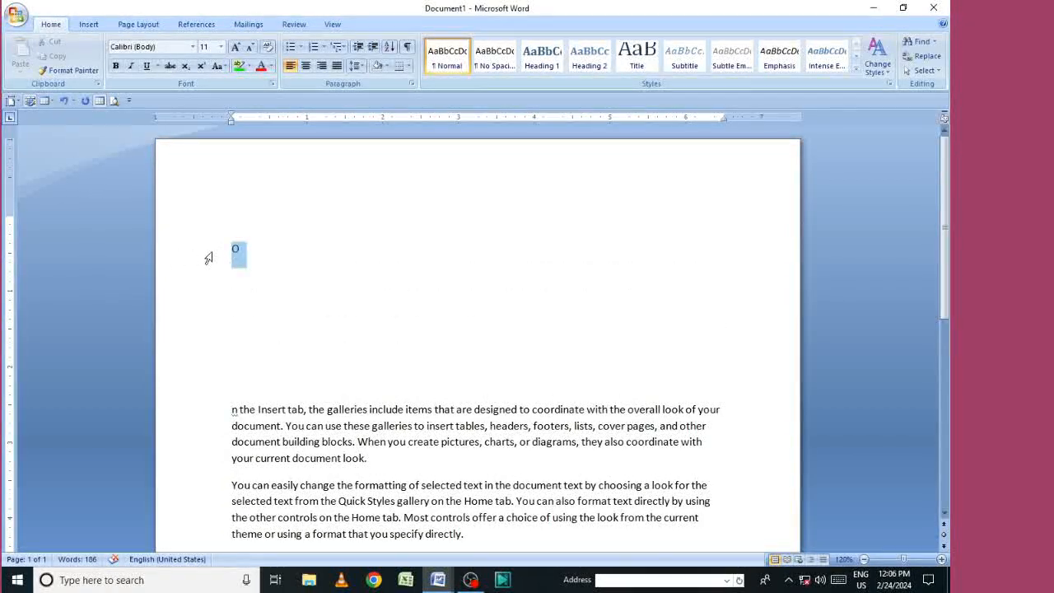
key(Delete)
key(Delete)
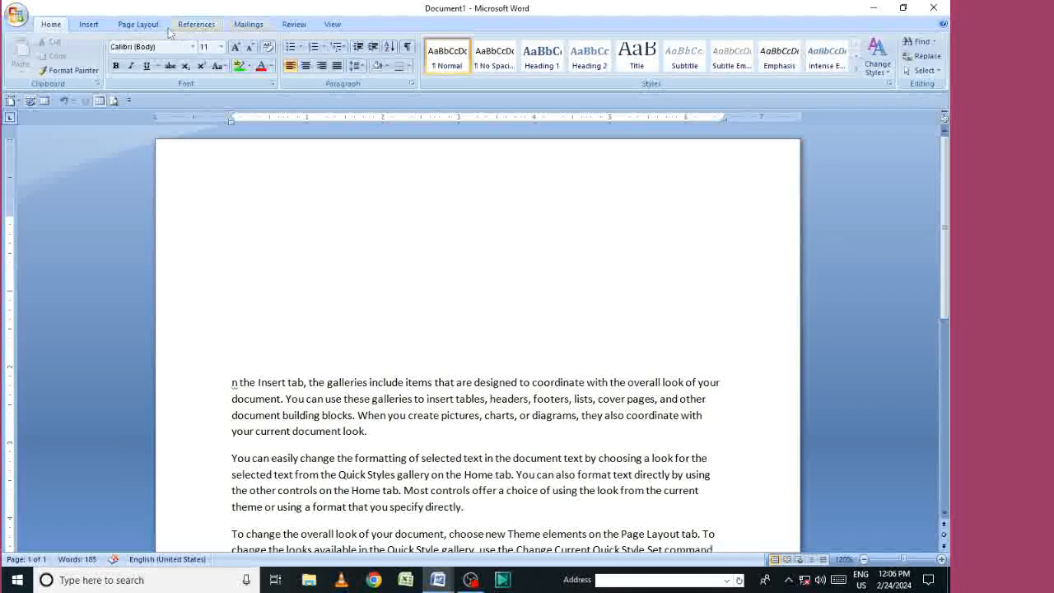
Insert a table with 25 columns and 10 rows in the blank space above the sample text
click(88, 24)
click(110, 58)
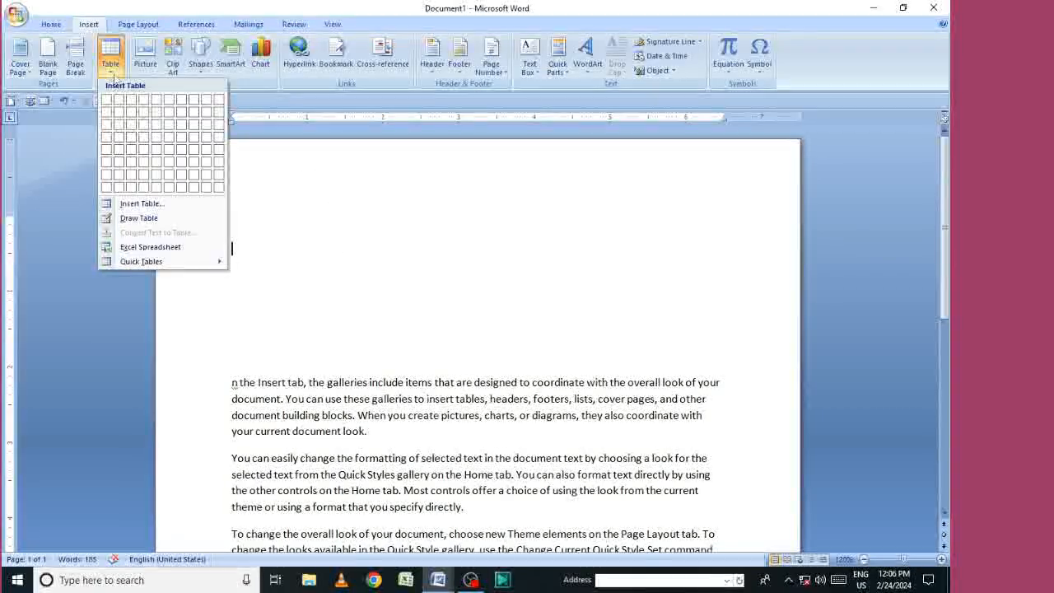
click(151, 205)
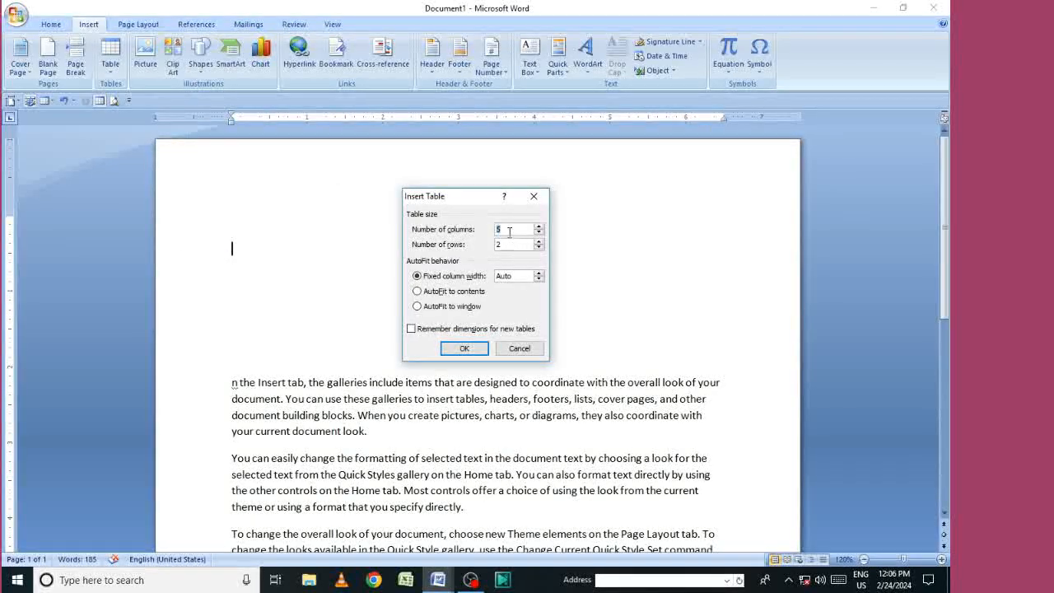
text(25)
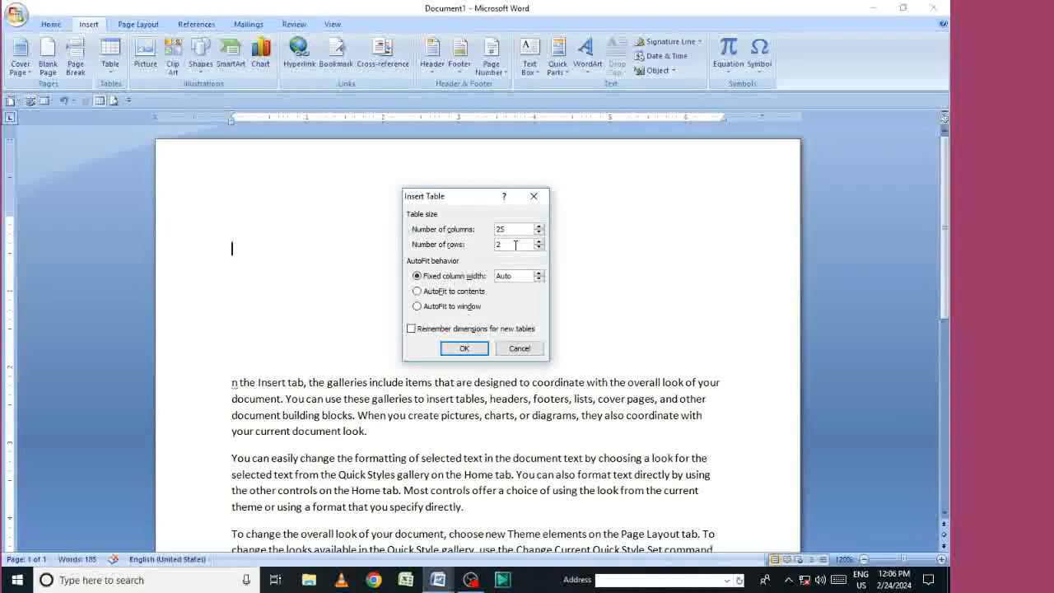
text(10)
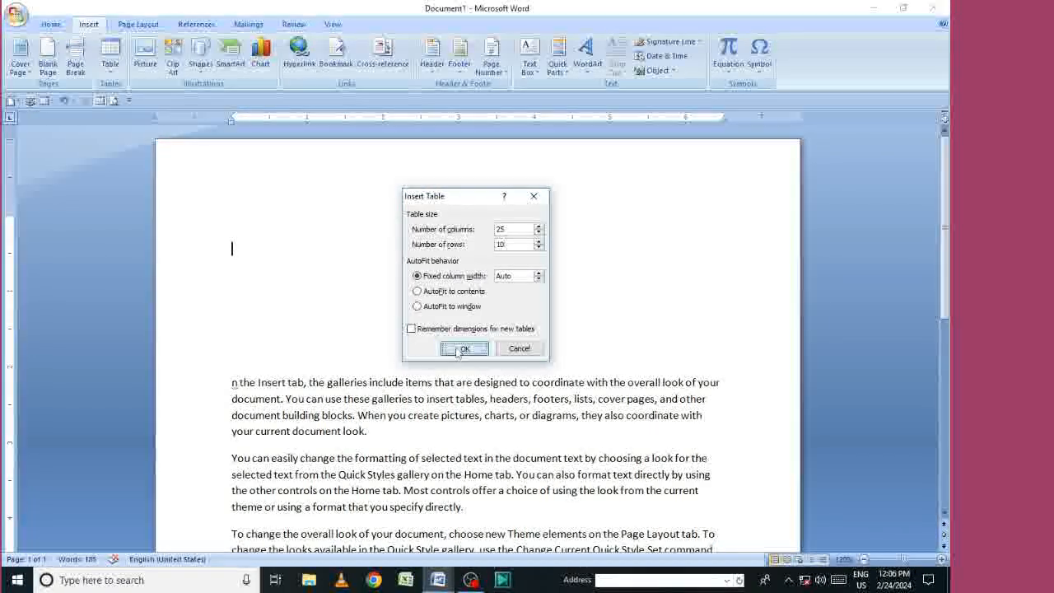
click(461, 349)
Resize the whole table freehand to a compact grid with cells about 0.17" wide and 0.19" high
drag(736, 390, 543, 460)
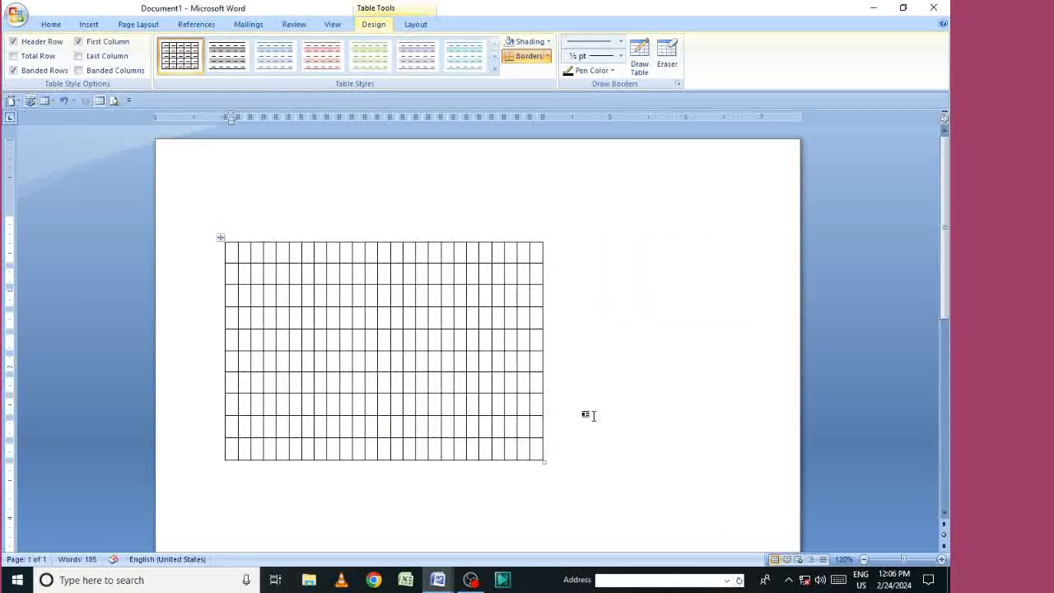
scroll(324, 252, down, 5)
scroll(538, 274, up, 2)
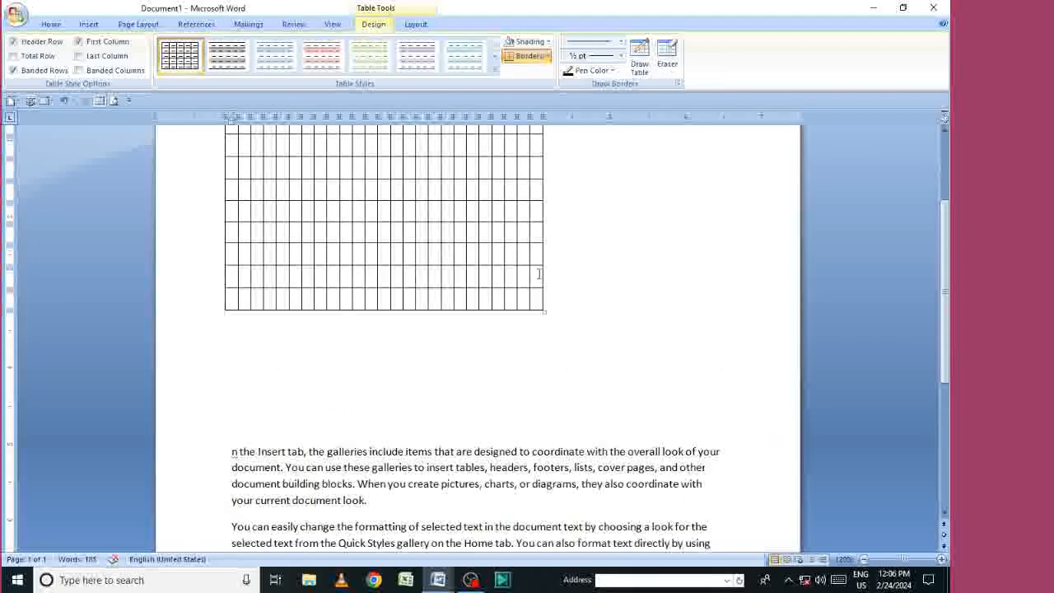
key(ctrl+z)
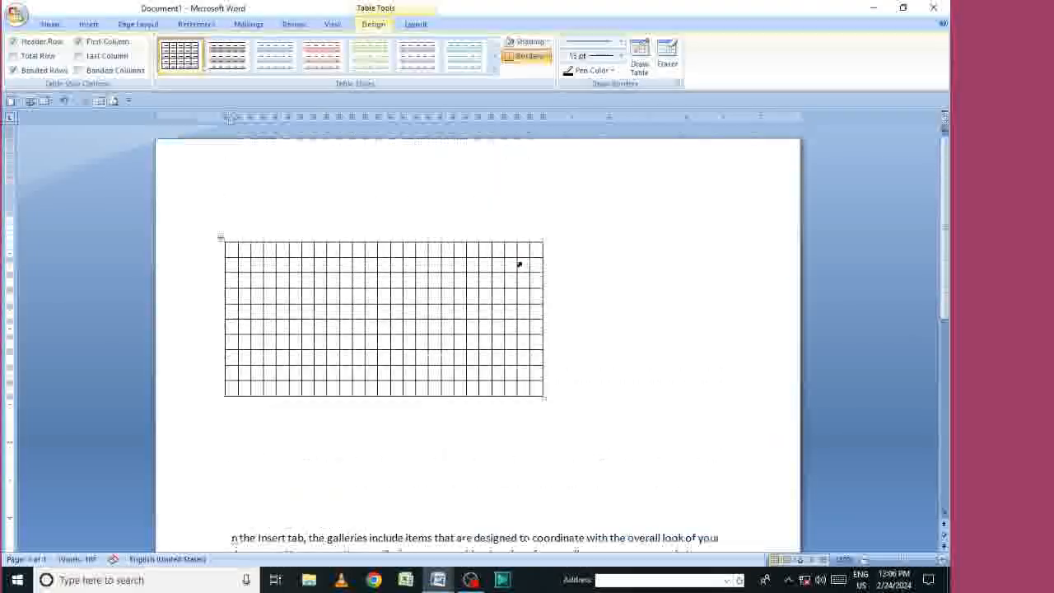
scroll(439, 289, down, 4)
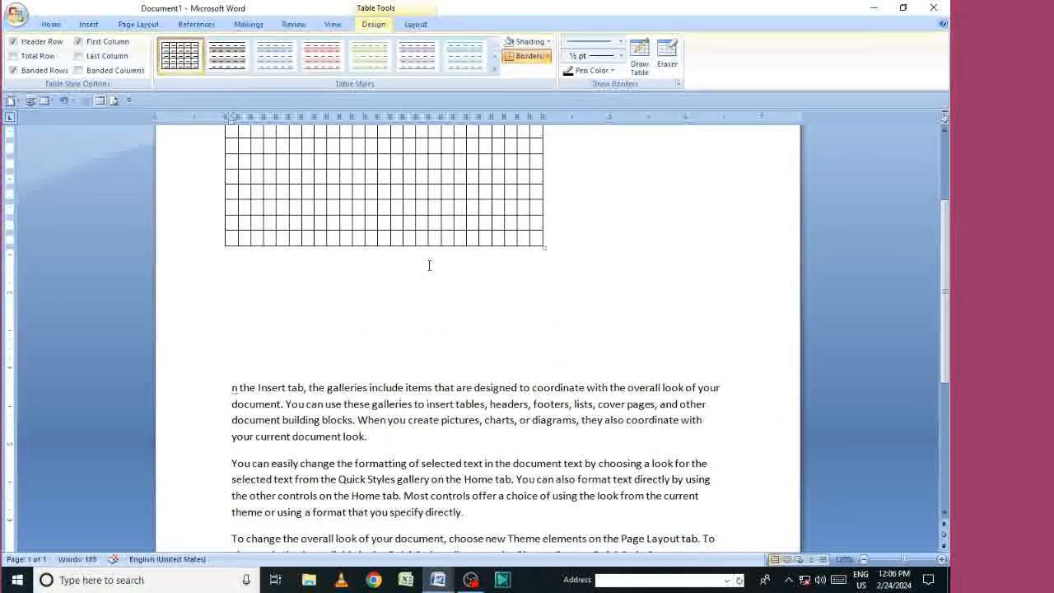
scroll(428, 266, up, 3)
Set the new table's alignment to Center in its table properties
click(424, 275)
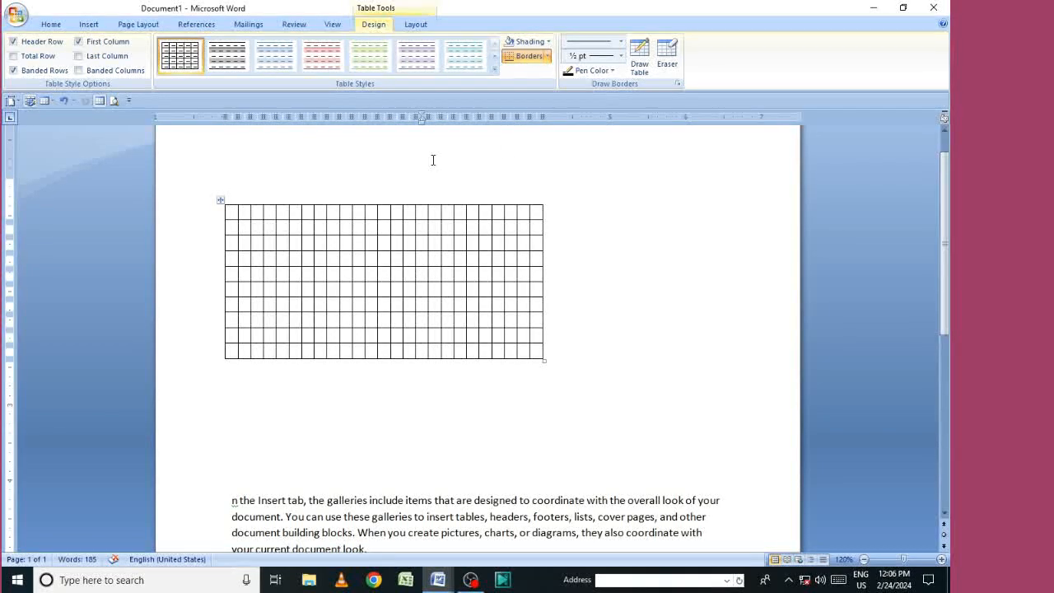
click(414, 24)
click(89, 59)
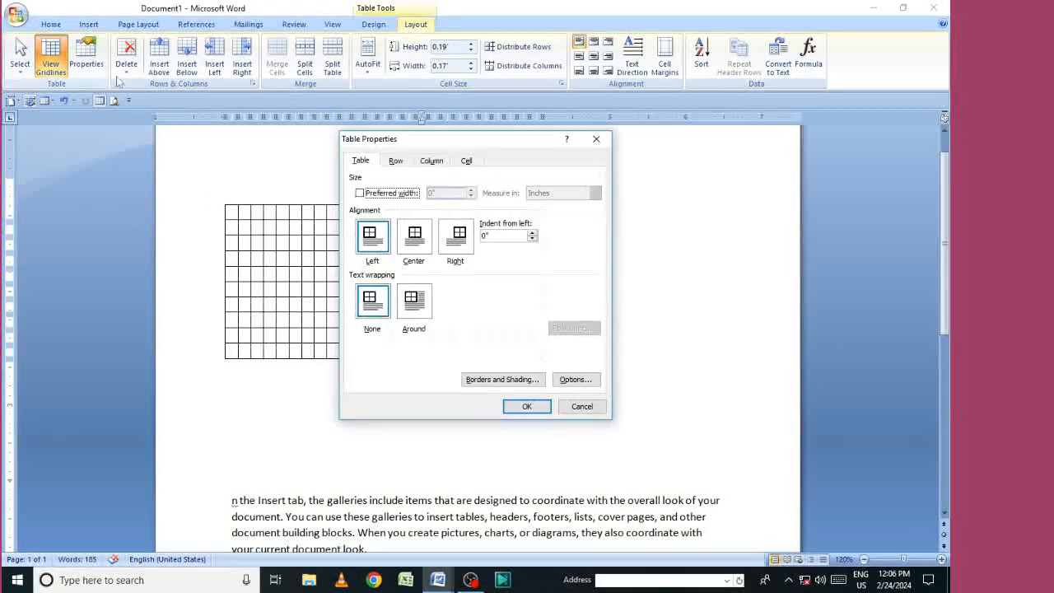
drag(492, 146, 826, 164)
click(747, 250)
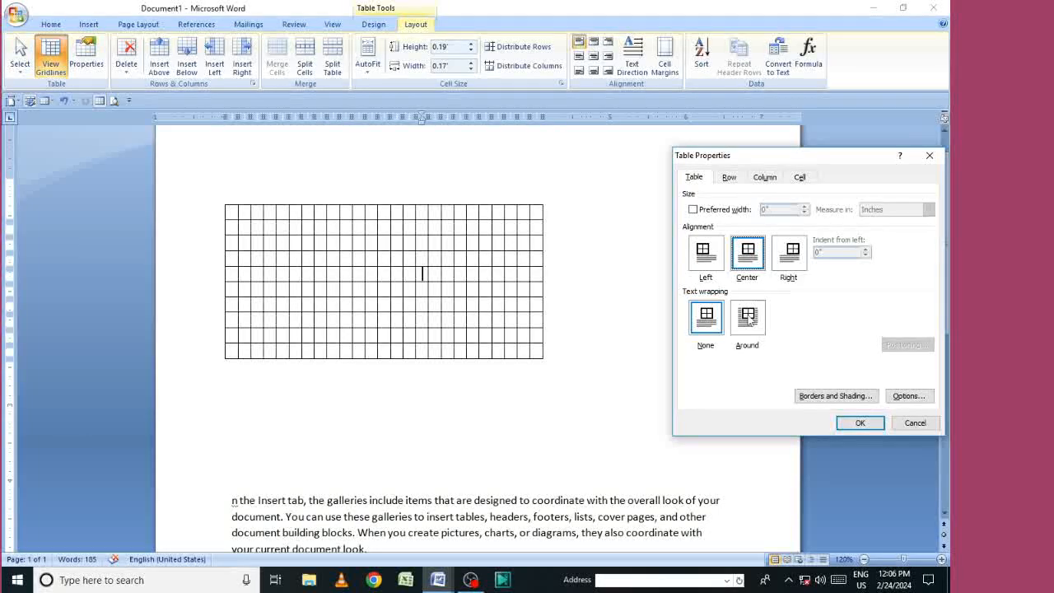
click(864, 423)
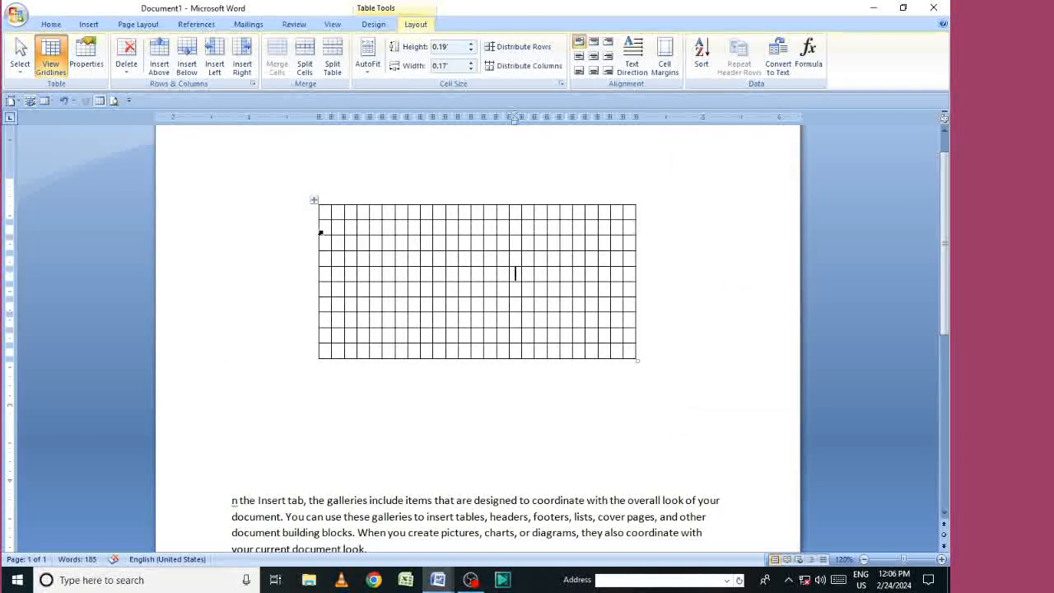
Set the table's text wrapping to Around, and change its alignment to Right
click(86, 57)
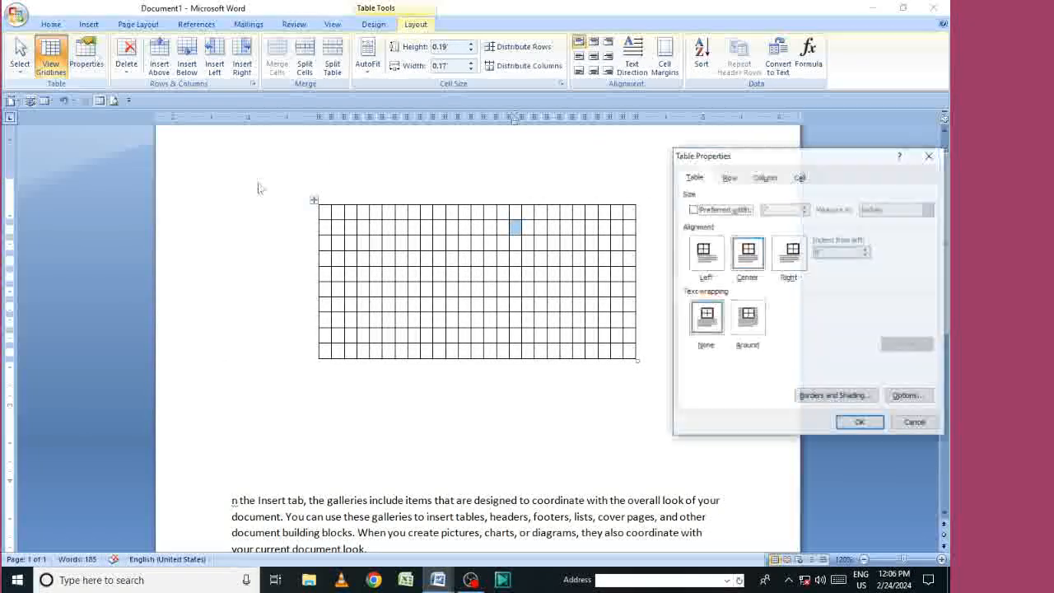
click(747, 325)
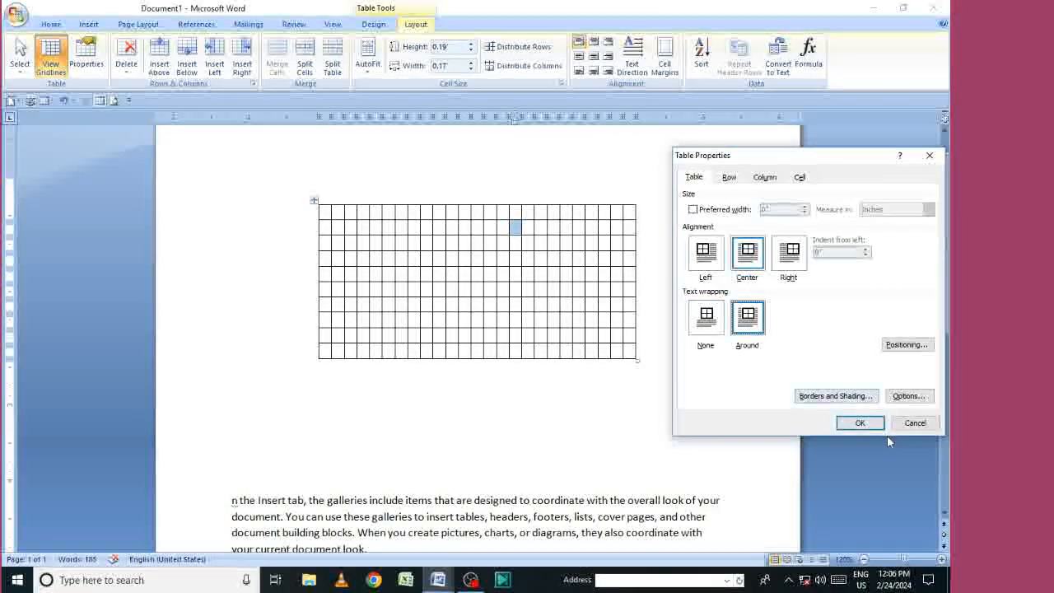
click(856, 423)
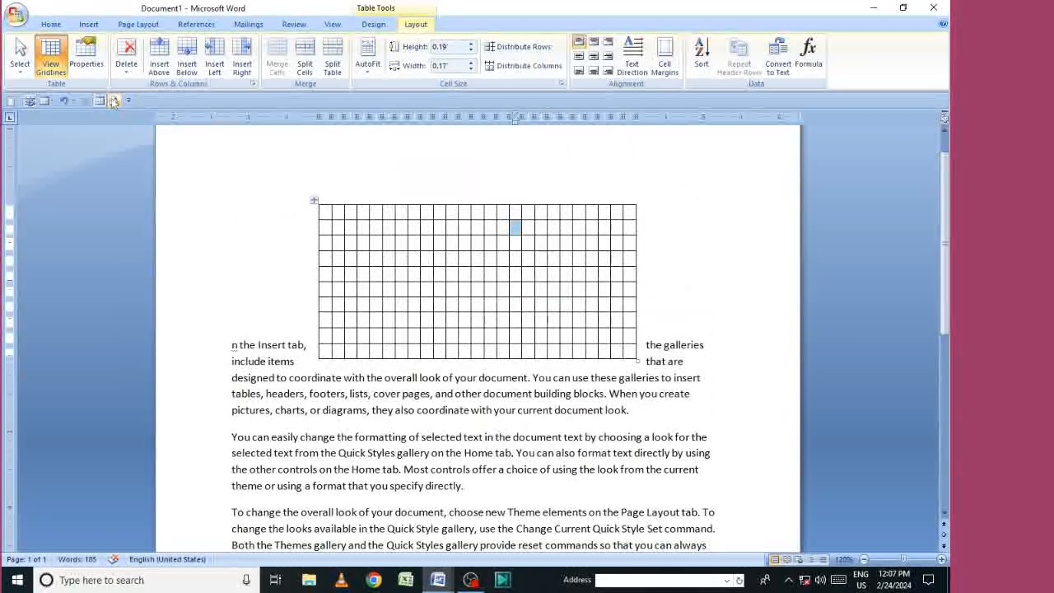
click(789, 255)
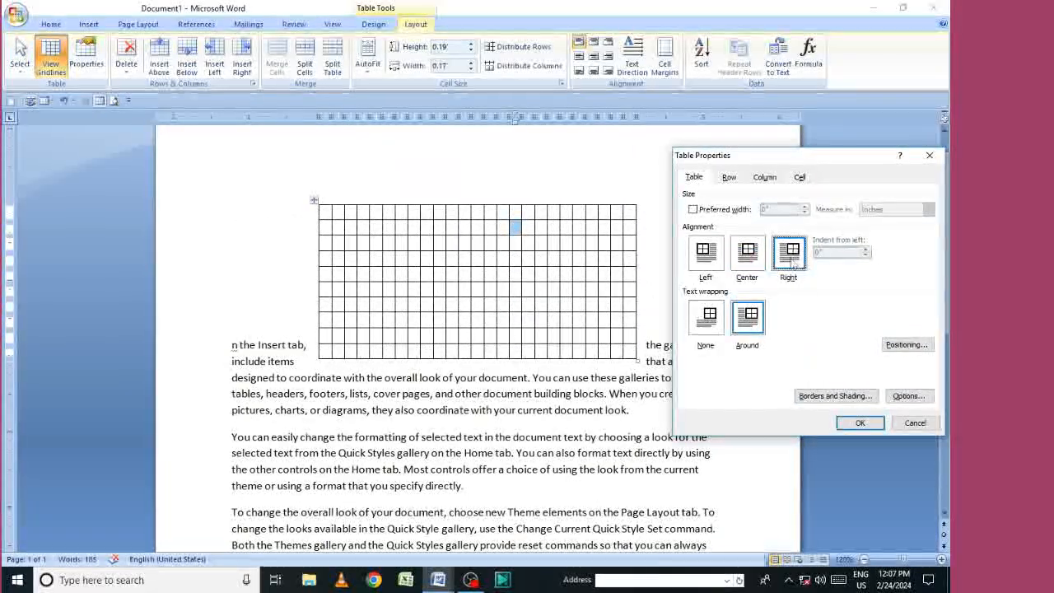
click(860, 424)
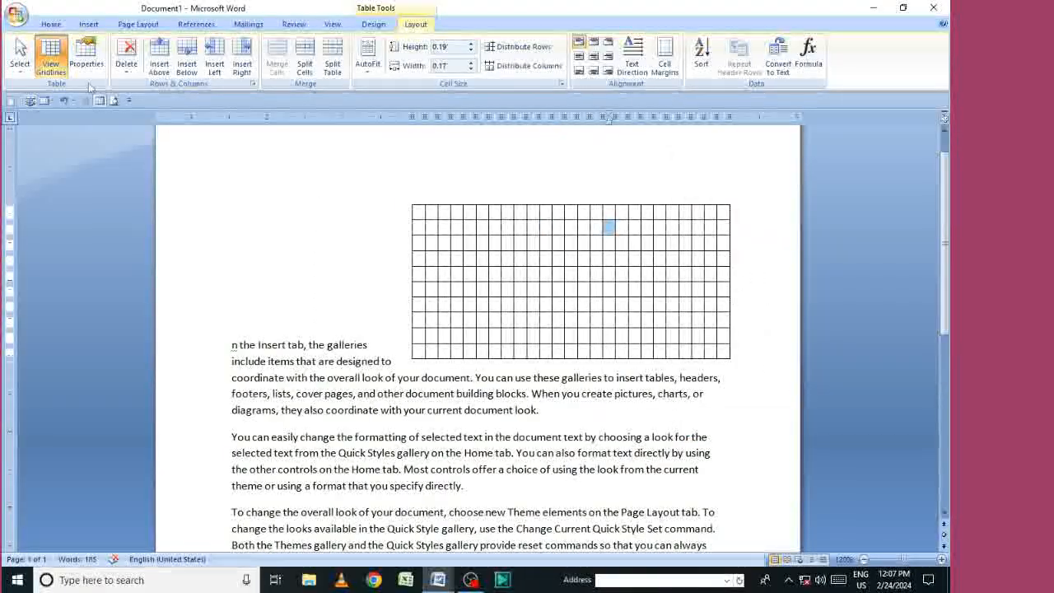
Set the table's alignment back to Center with text wrapping set to None
click(80, 60)
click(755, 255)
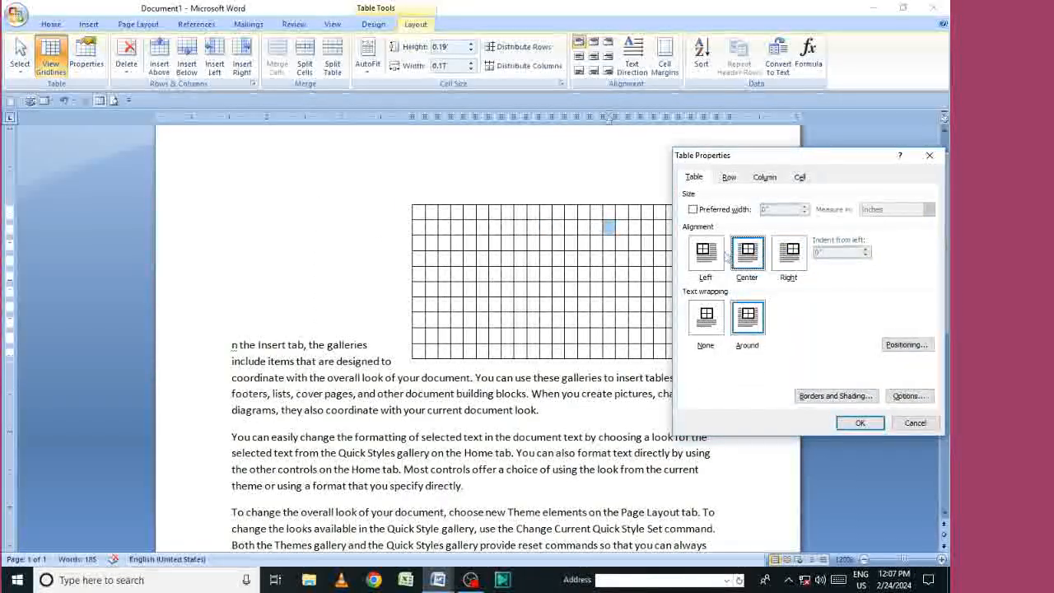
click(706, 321)
click(860, 423)
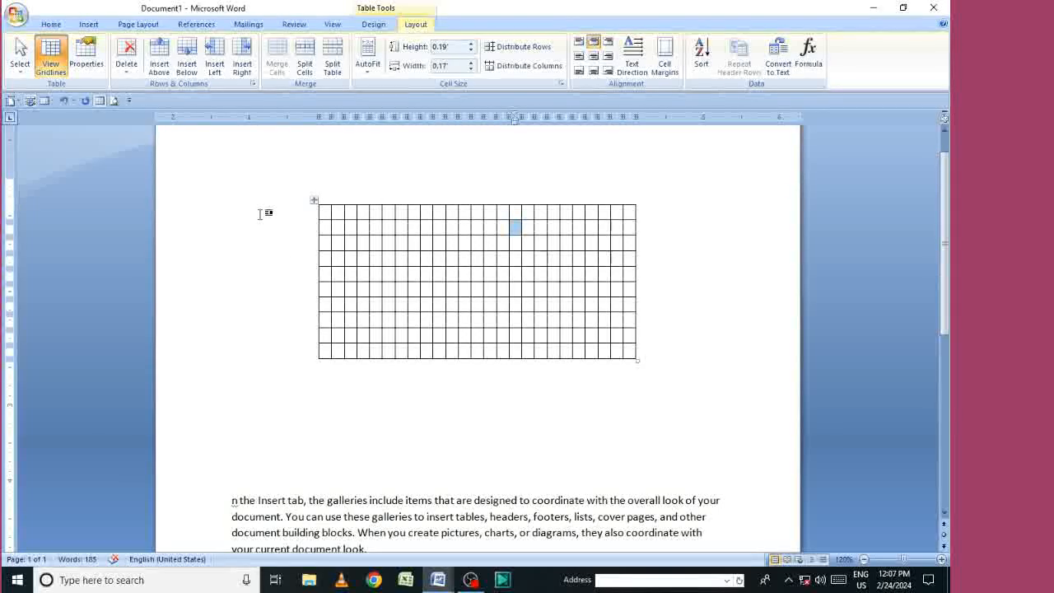
Delete the table's first column, starting from its first cell
click(322, 220)
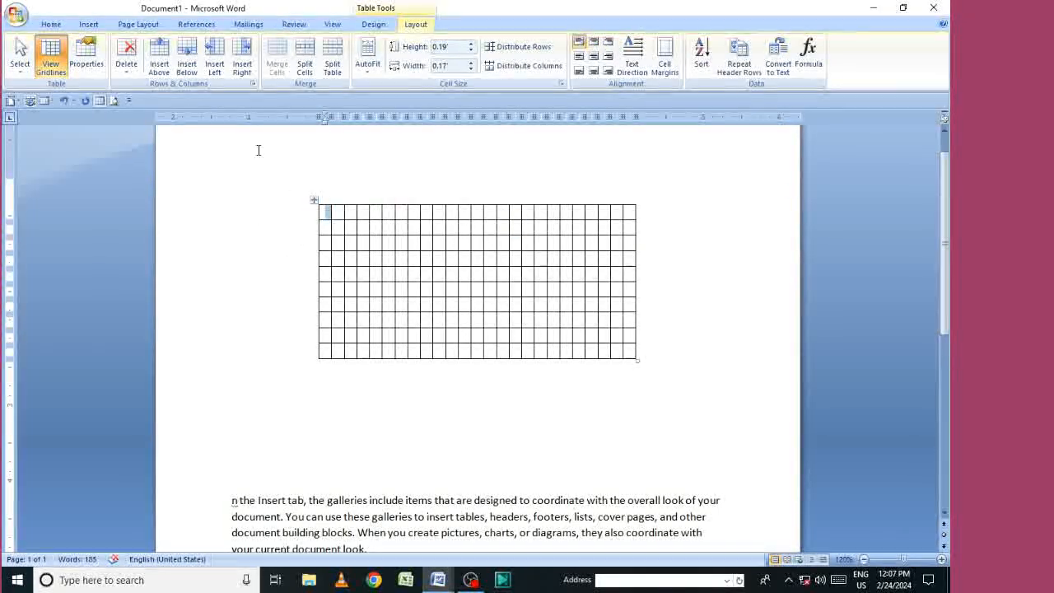
click(133, 72)
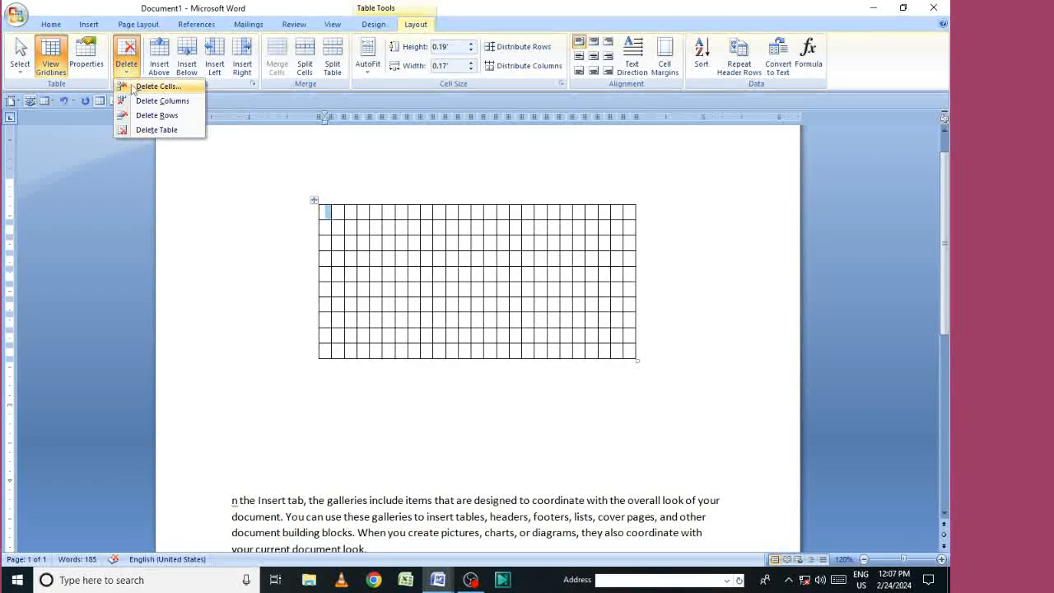
click(175, 103)
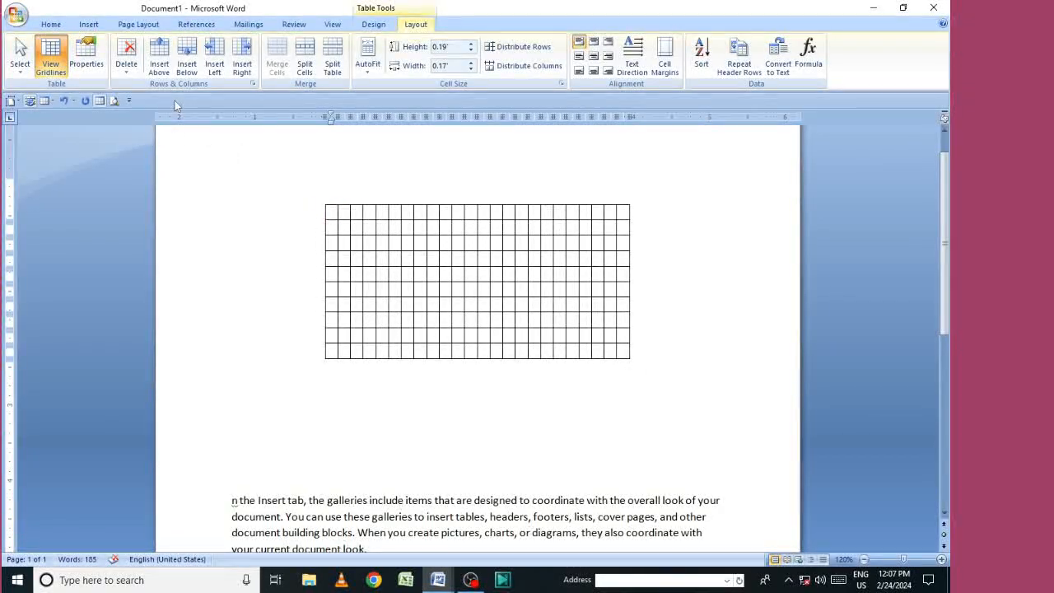
Delete the first cell of the table's first row with the Shift cells left option
click(124, 70)
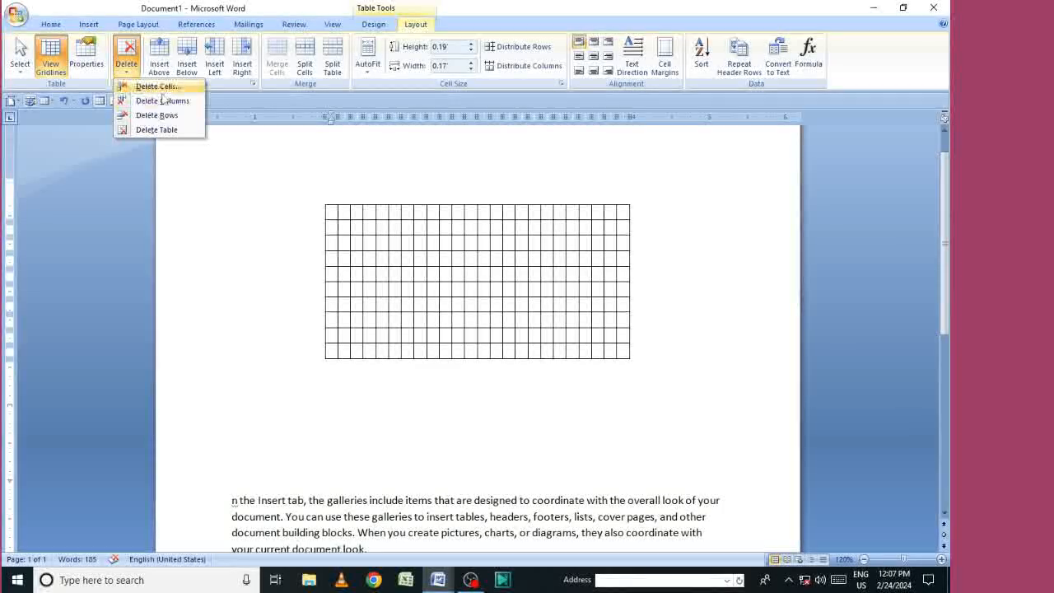
click(158, 87)
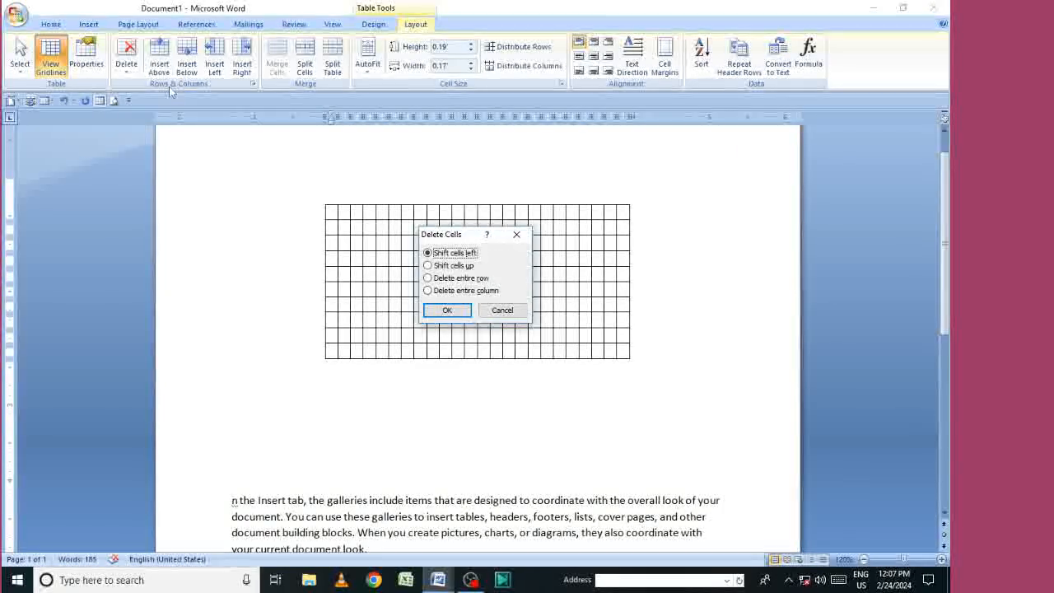
click(461, 311)
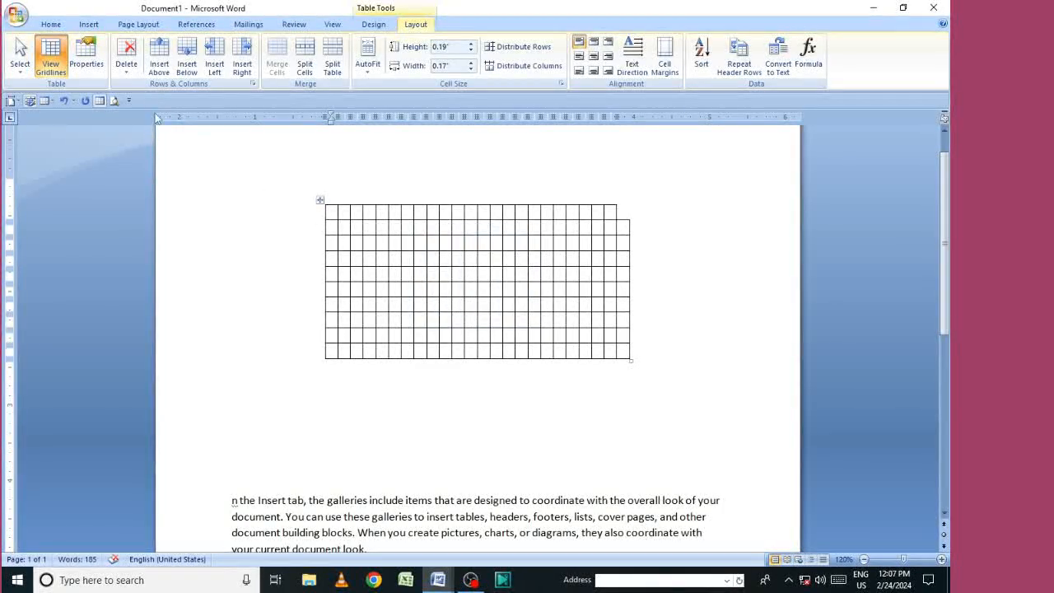
Delete the table's first row and the whole remaining table
click(126, 54)
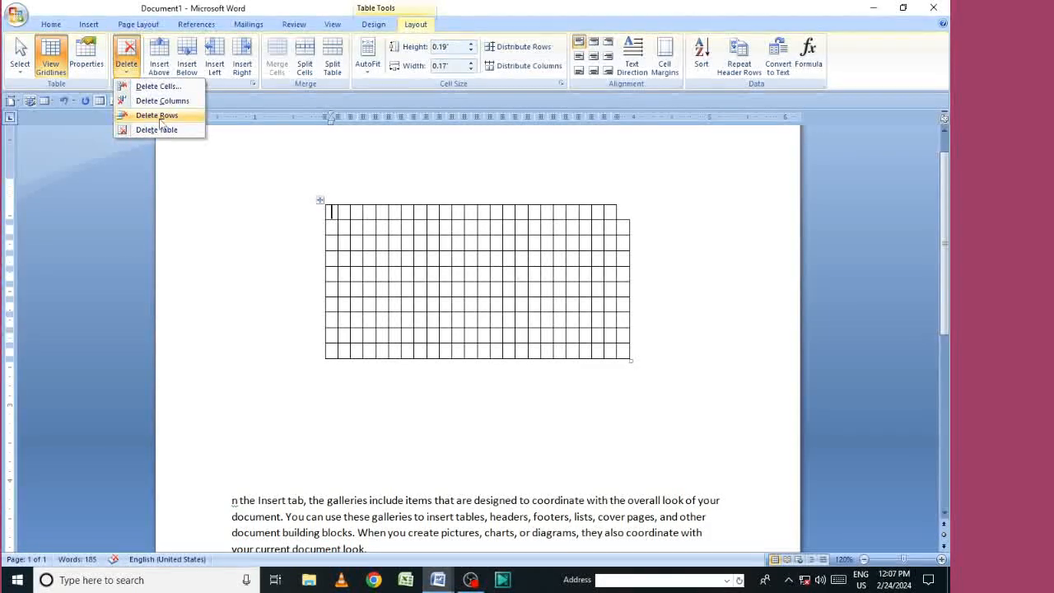
click(156, 115)
click(126, 54)
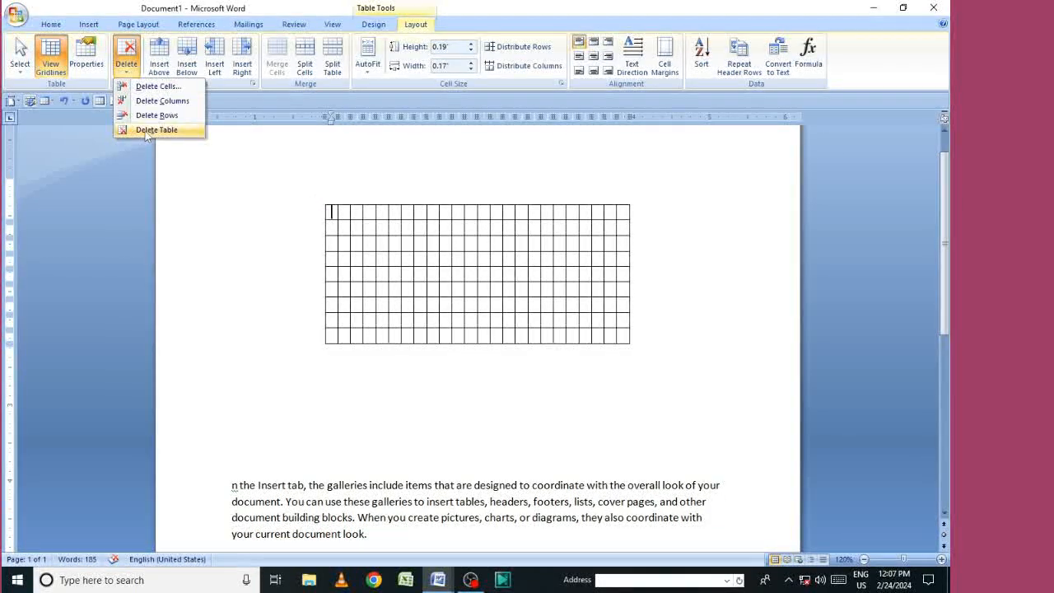
click(156, 131)
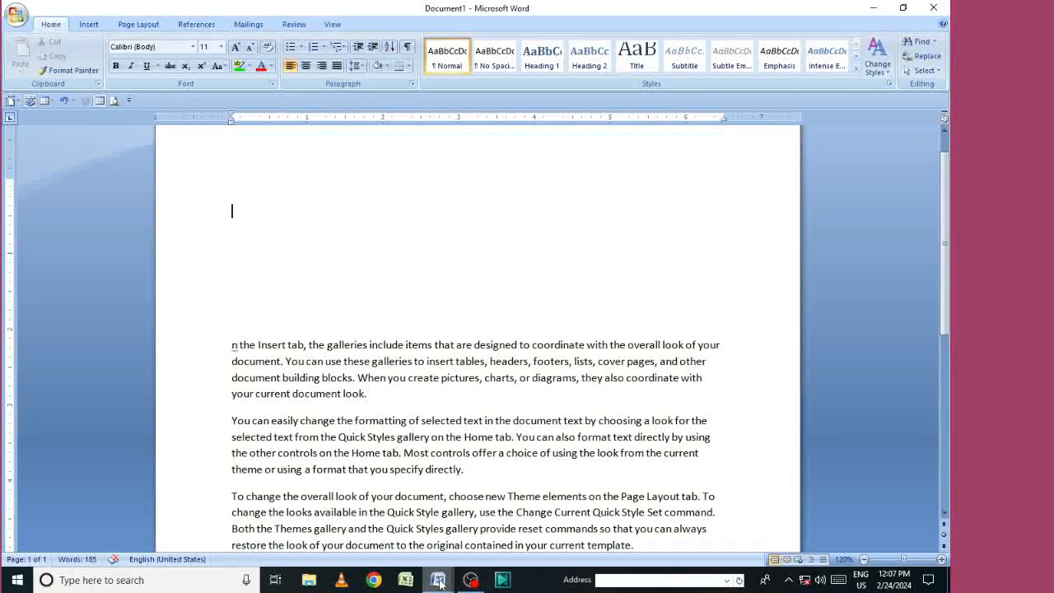
Switch to the NAME document and bring up the table layout tools for the marks table
mouse_move(441, 583)
click(499, 527)
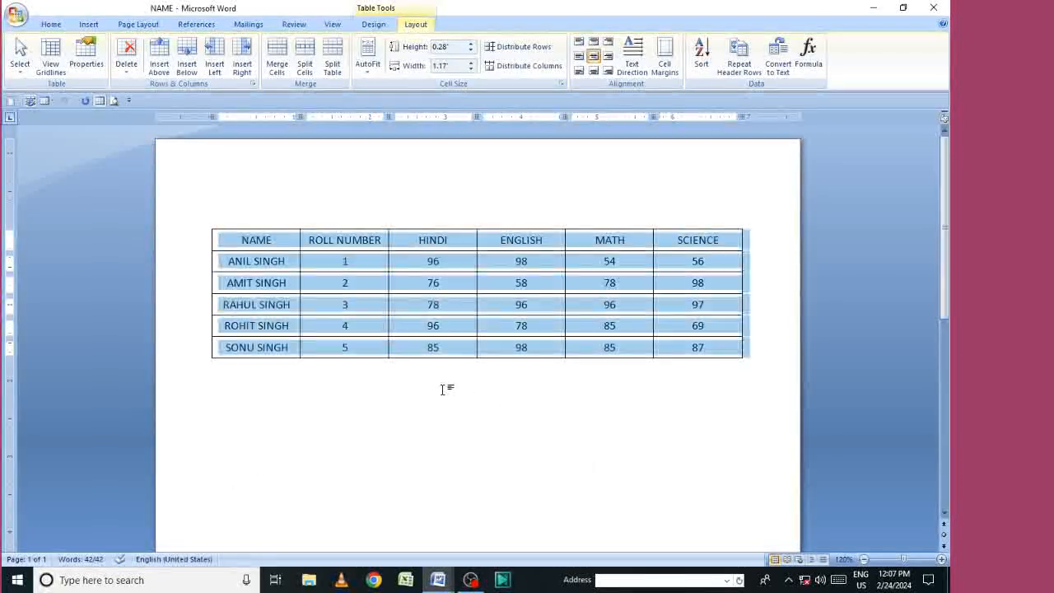
click(442, 389)
click(349, 282)
click(416, 24)
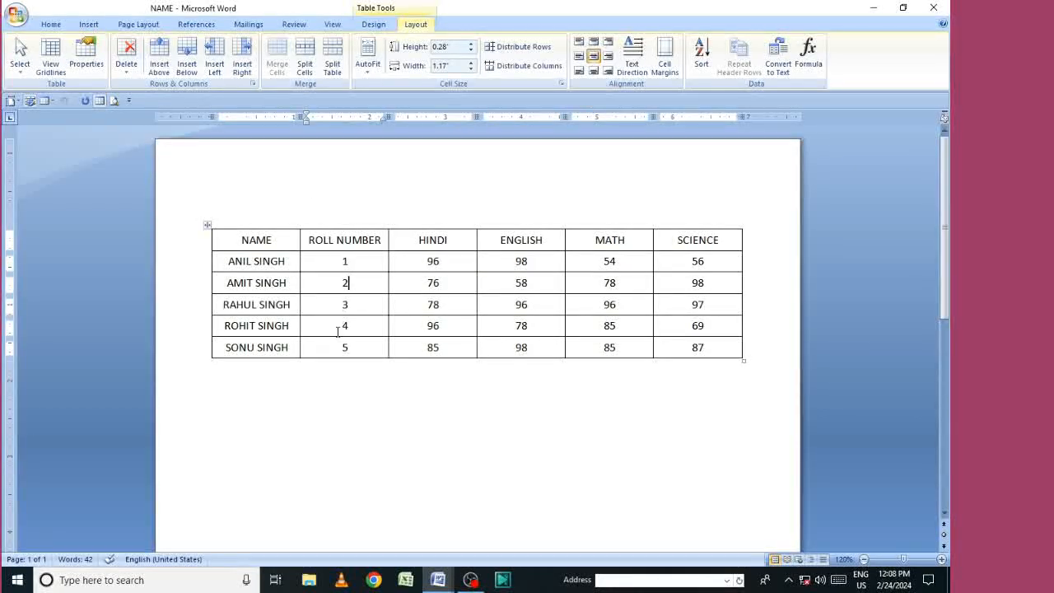
Try inserting an empty row above the roll number 5 row, and undo the insertion
click(713, 346)
click(309, 351)
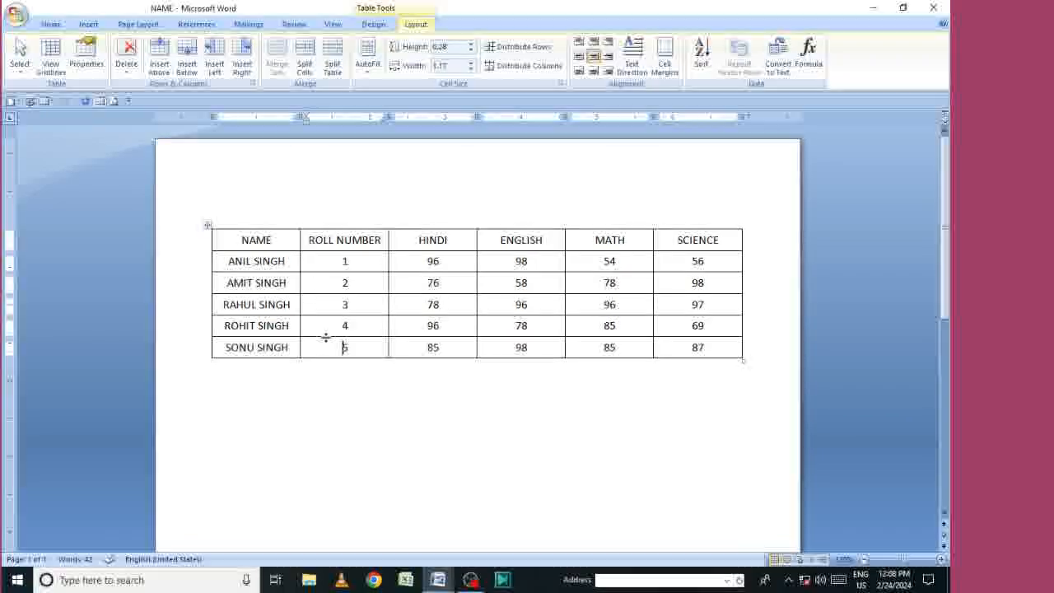
click(158, 67)
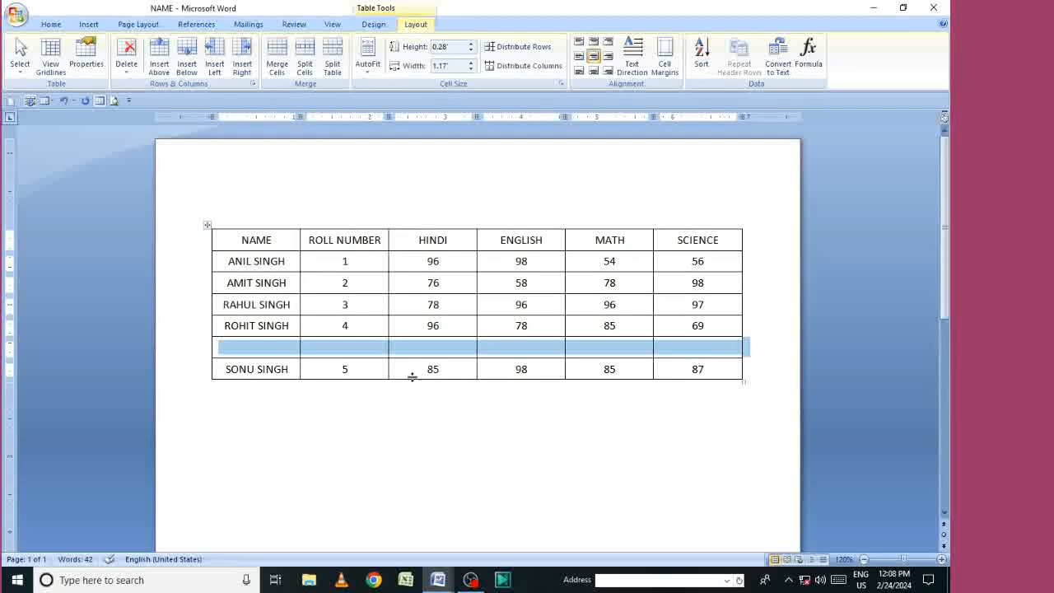
key(ctrl+z)
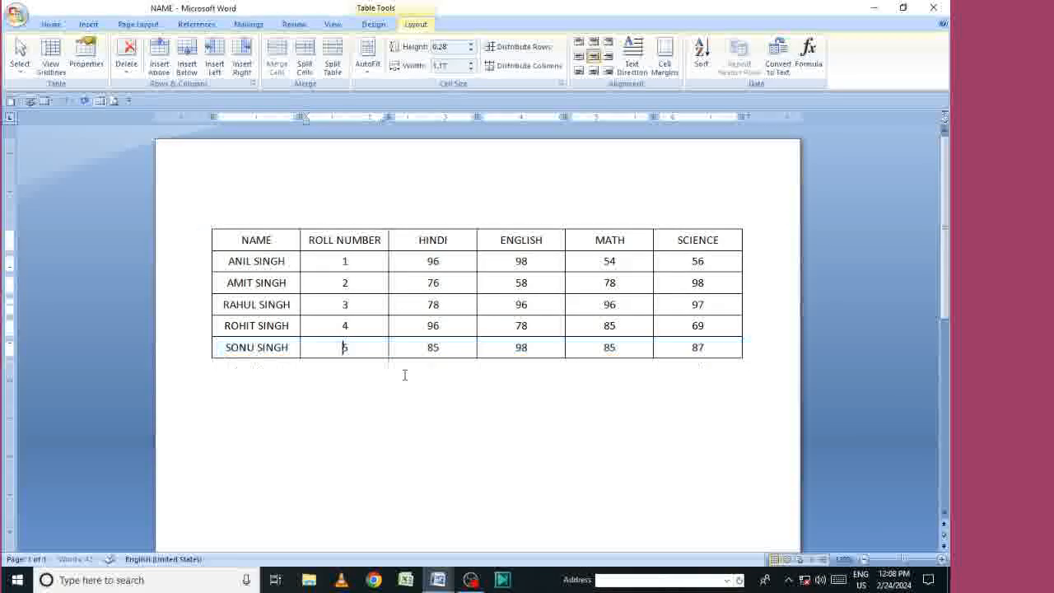
Insert an empty row below the roll number 5 row at the end of the marks table
click(189, 67)
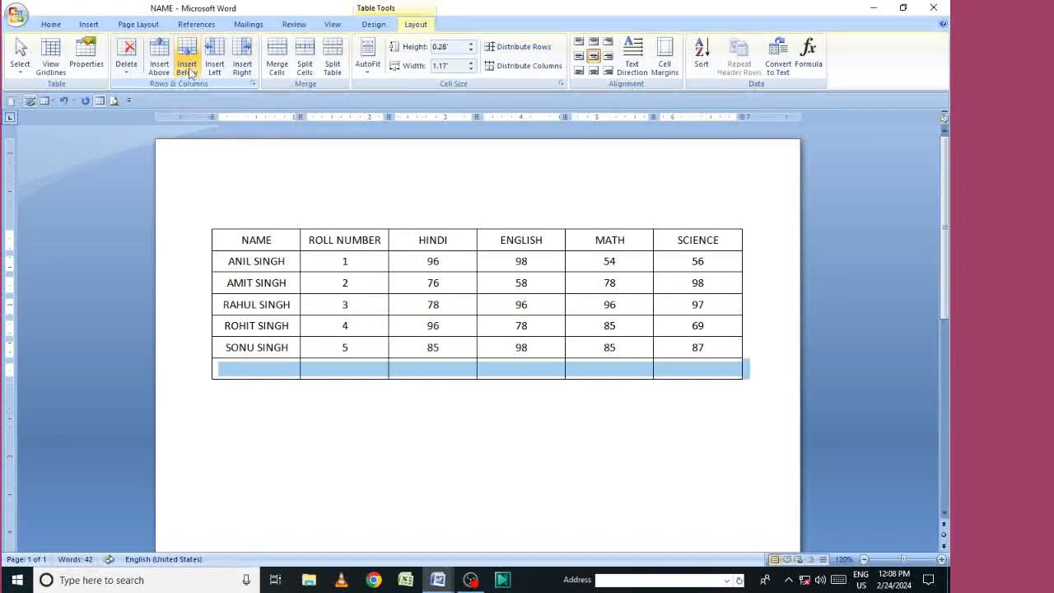
click(387, 393)
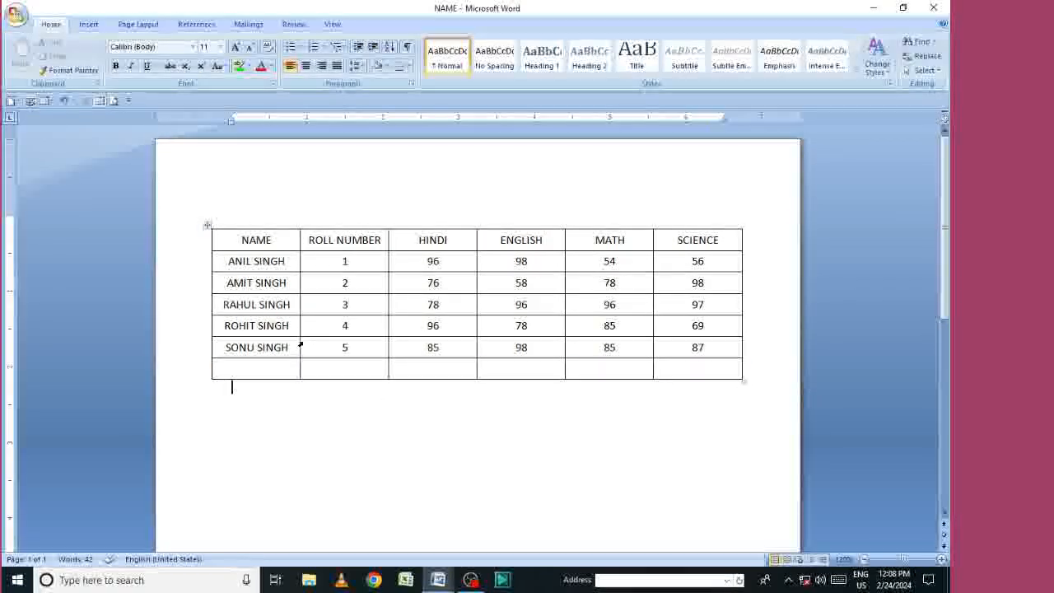
Try inserting empty rows above and below the roll number 4 row, and undo both insertions
click(317, 329)
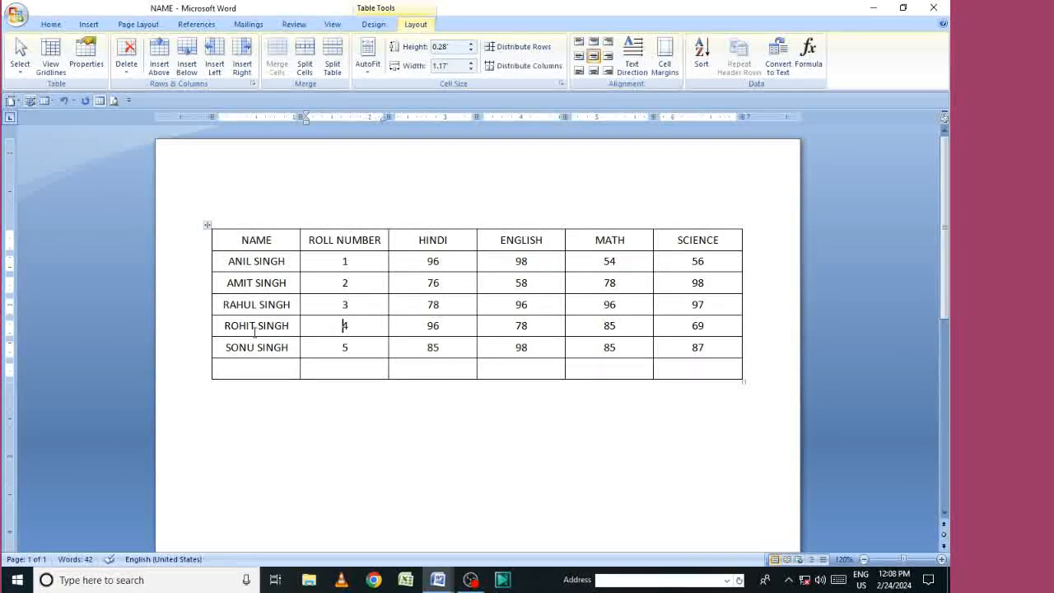
click(159, 57)
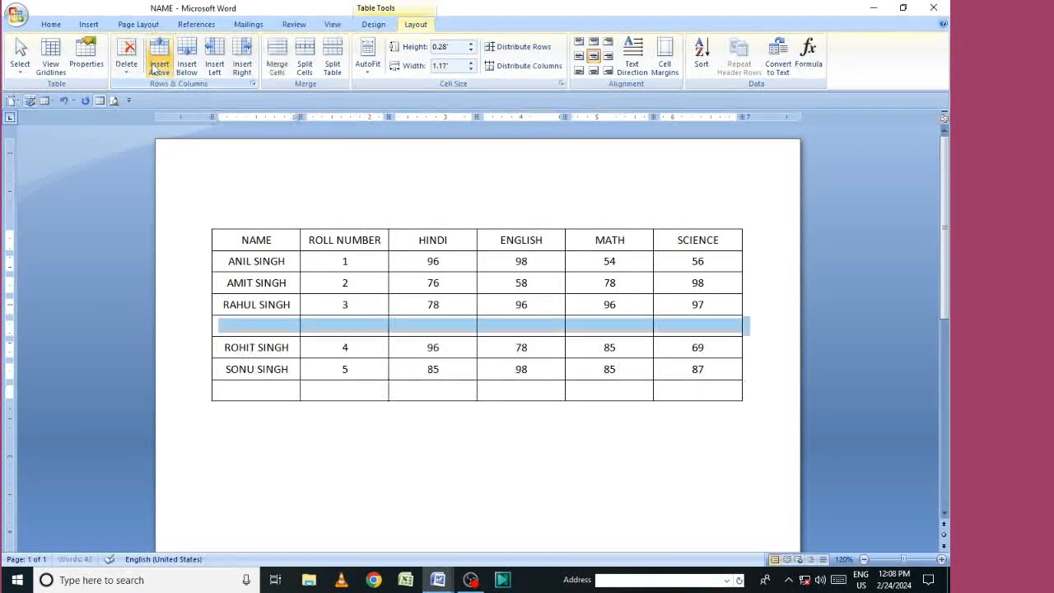
click(273, 348)
click(189, 57)
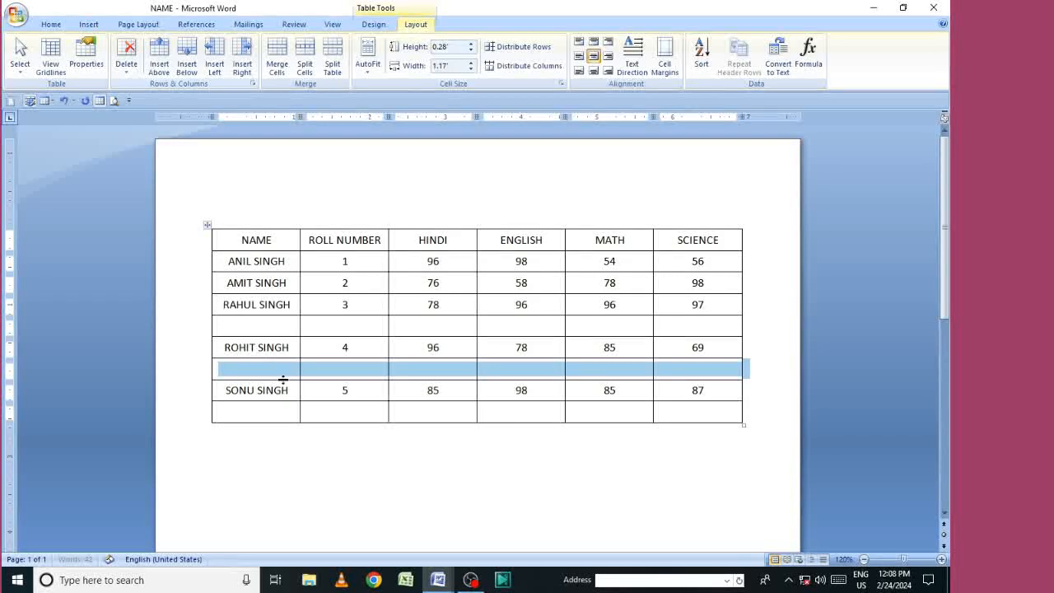
key(ctrl+z)
key(ctrl+z)
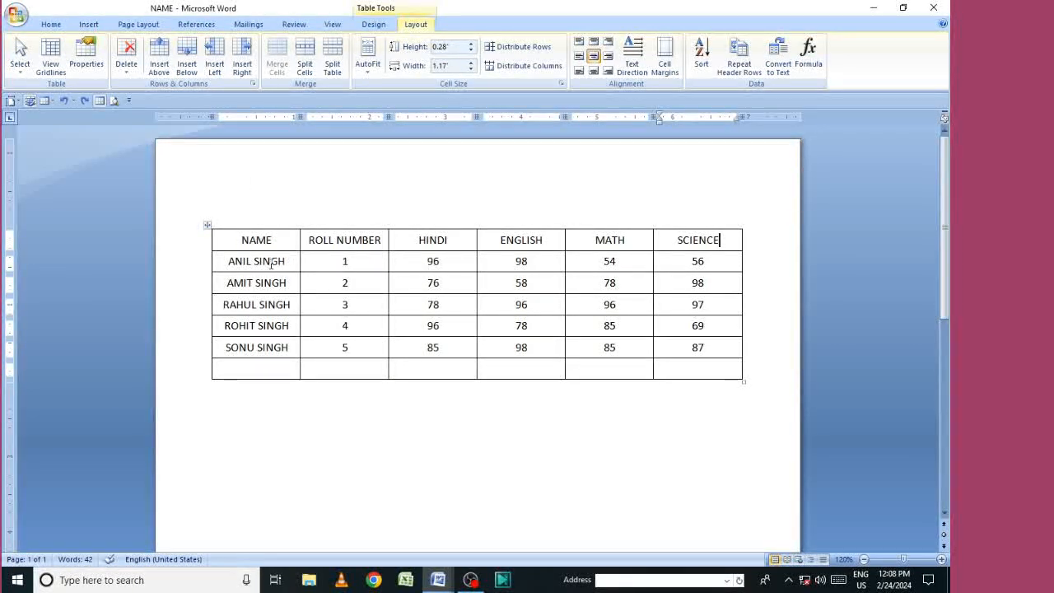
Try inserting an empty column to the right and one to the left of the SCIENCE column, undoing each insertion
click(241, 66)
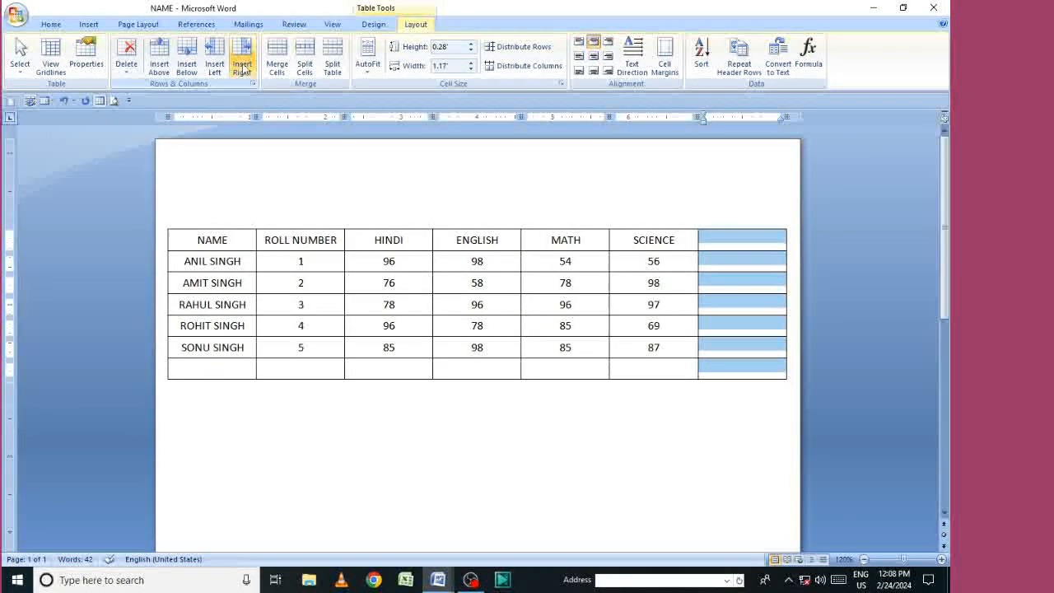
key(ctrl+z)
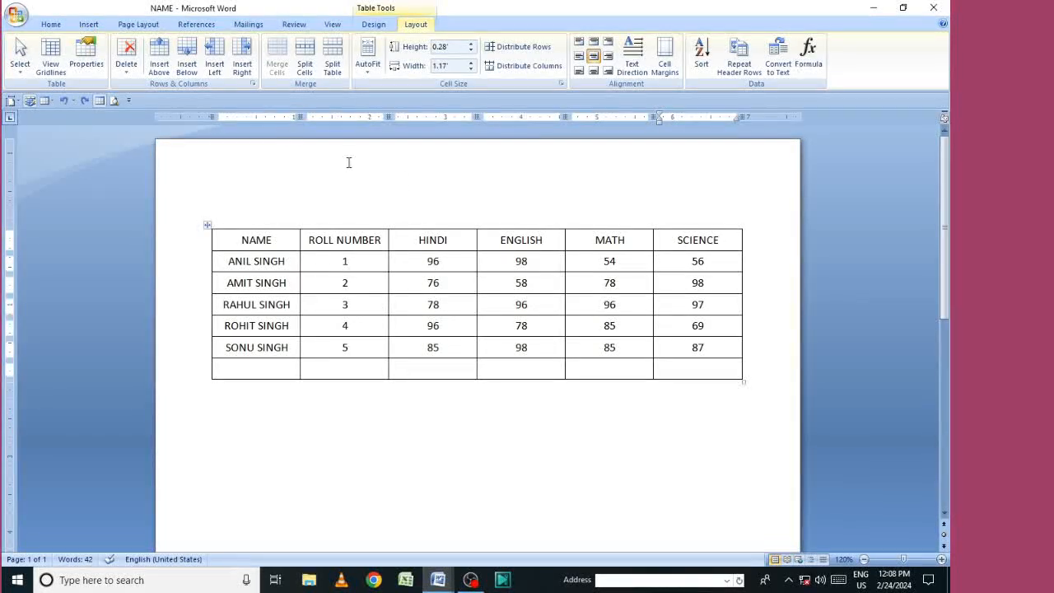
click(211, 72)
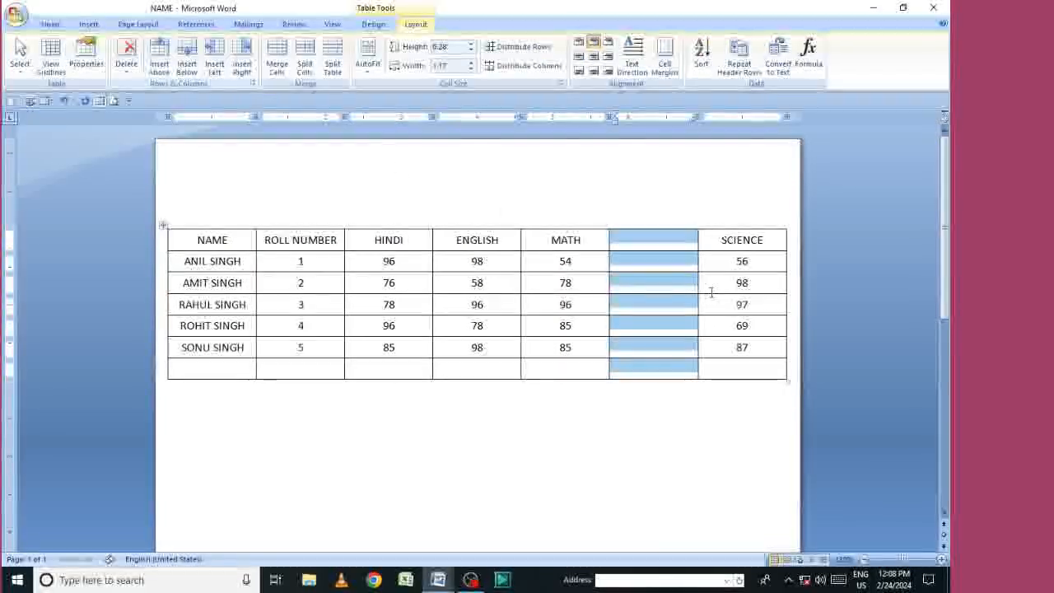
click(656, 324)
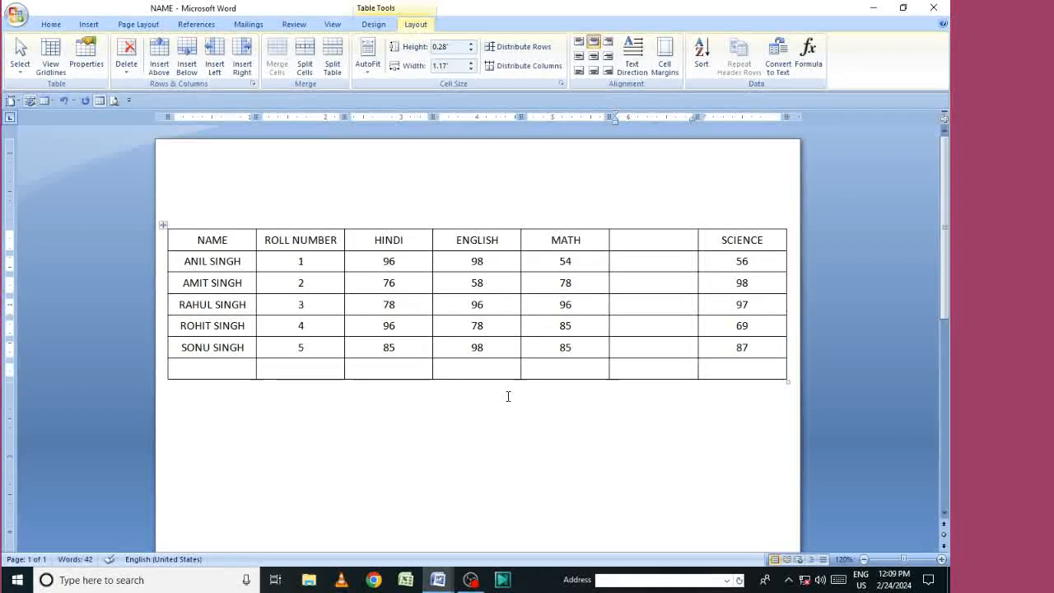
key(ctrl+z)
click(563, 412)
click(503, 287)
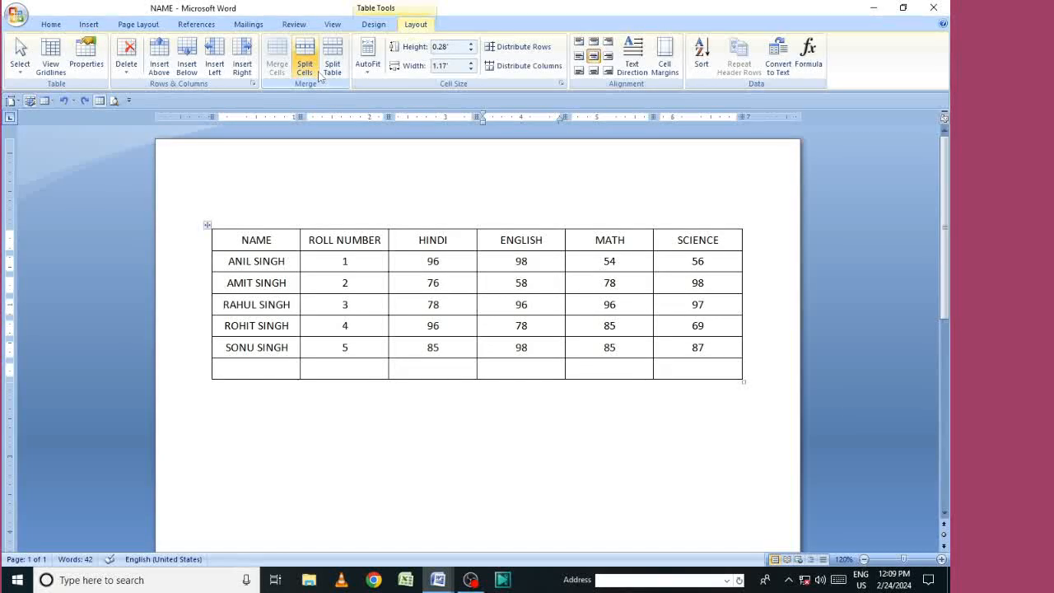
click(227, 238)
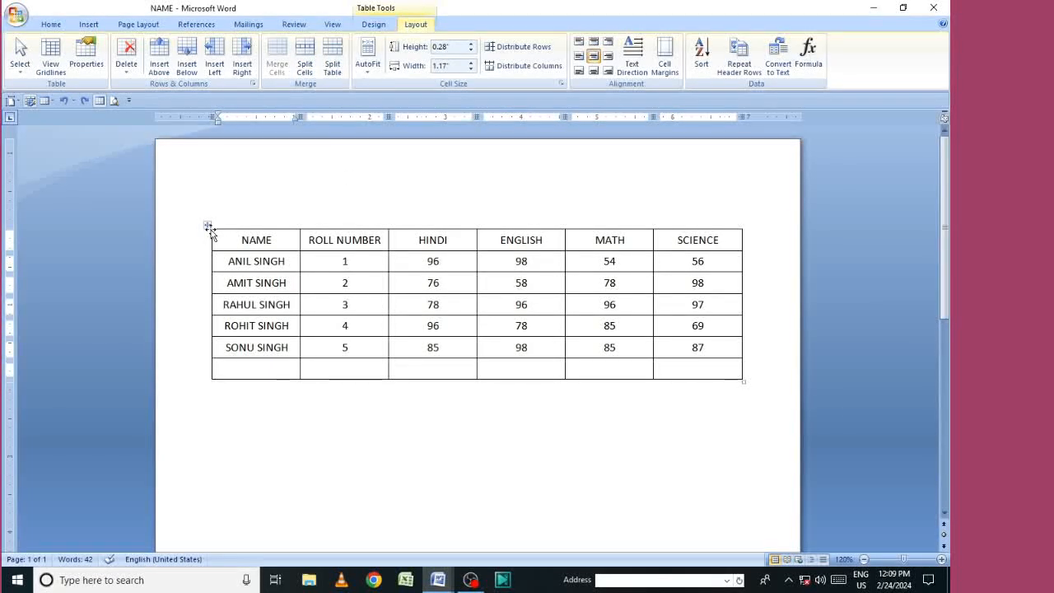
Switch to Document1 and insert a table with 6 columns and 4 rows above the text
click(437, 580)
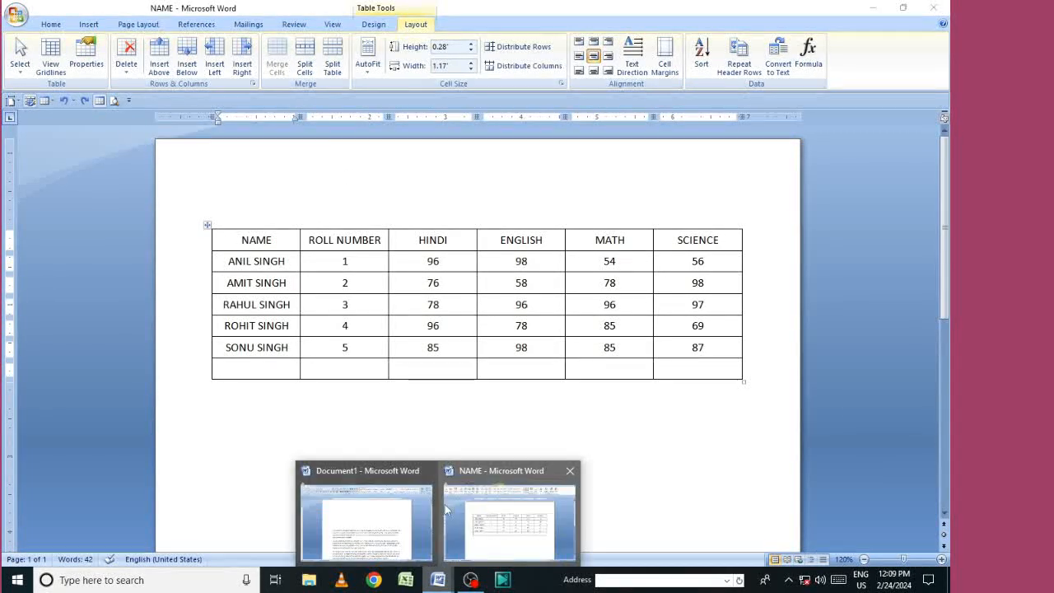
click(390, 529)
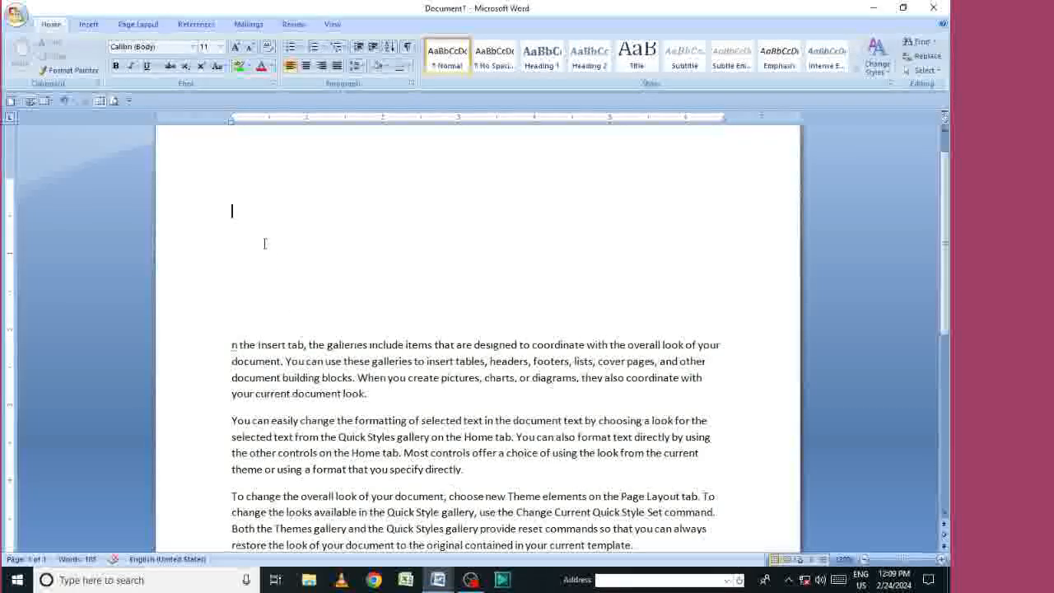
click(88, 24)
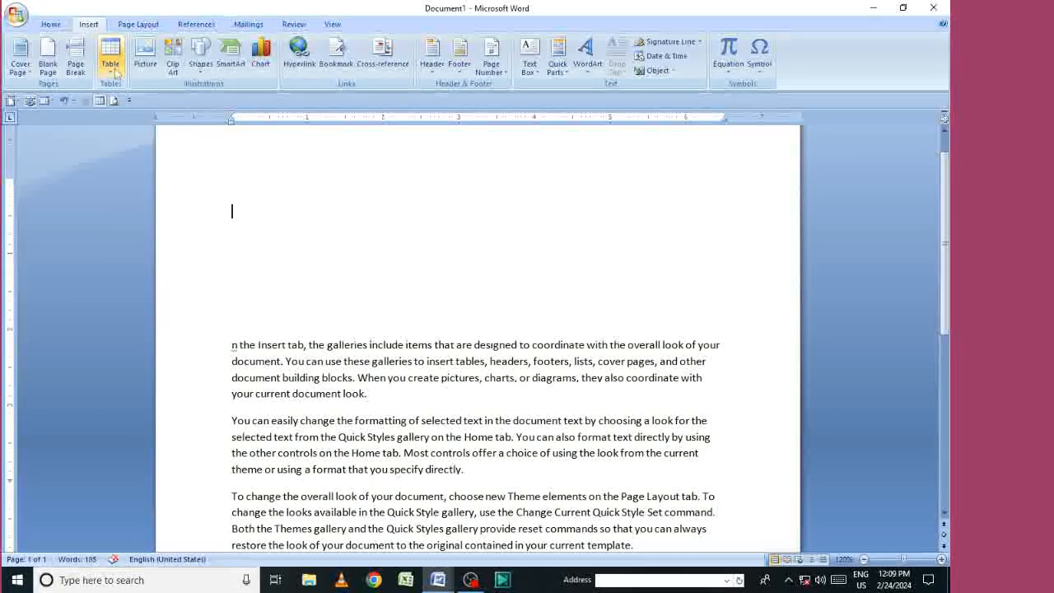
click(112, 65)
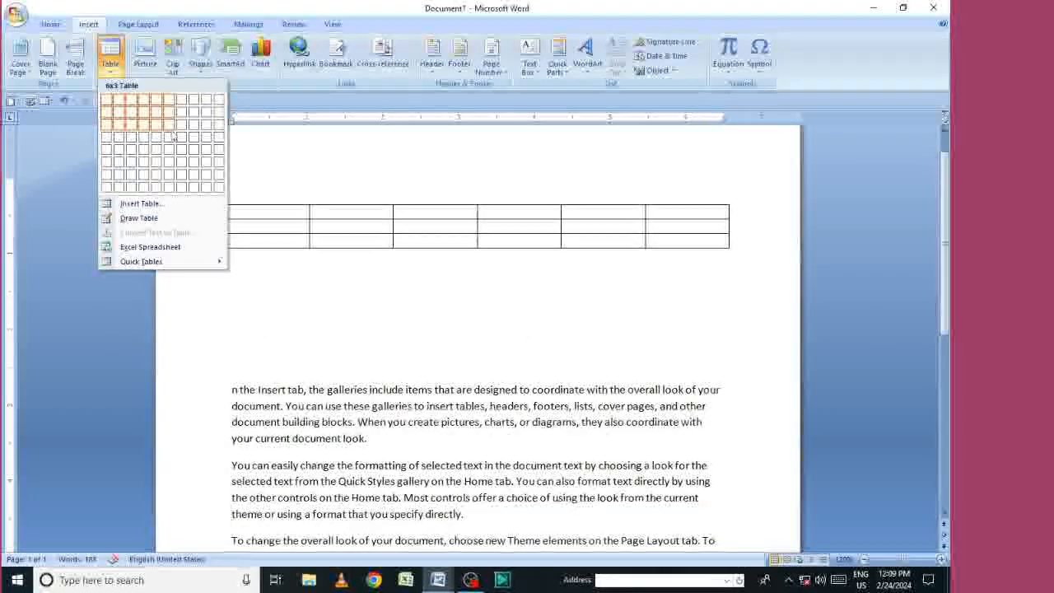
click(170, 136)
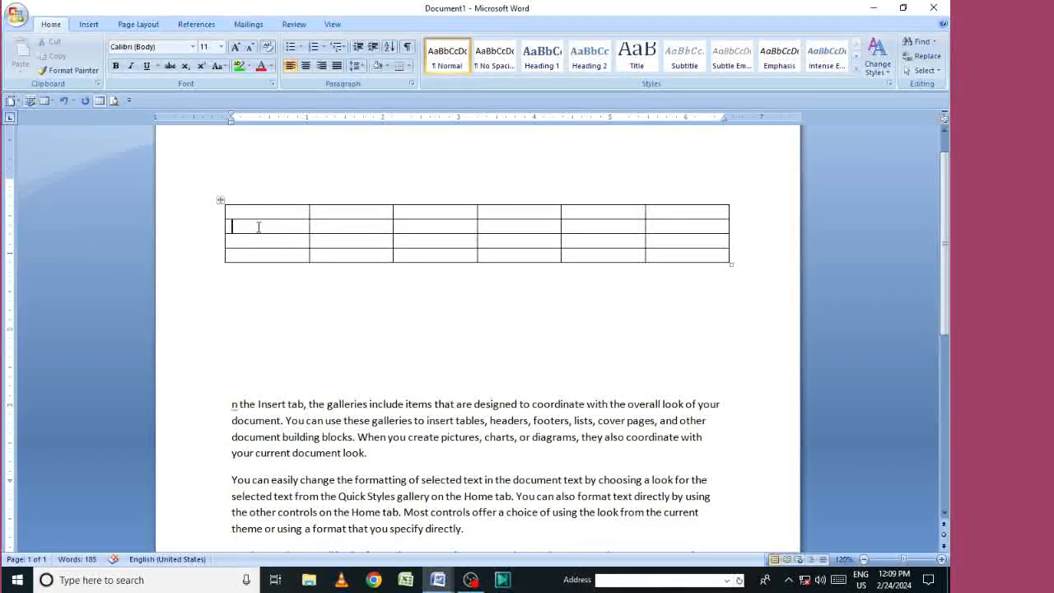
Split the first cell of the table's second row into 2 columns and 1 row
click(415, 25)
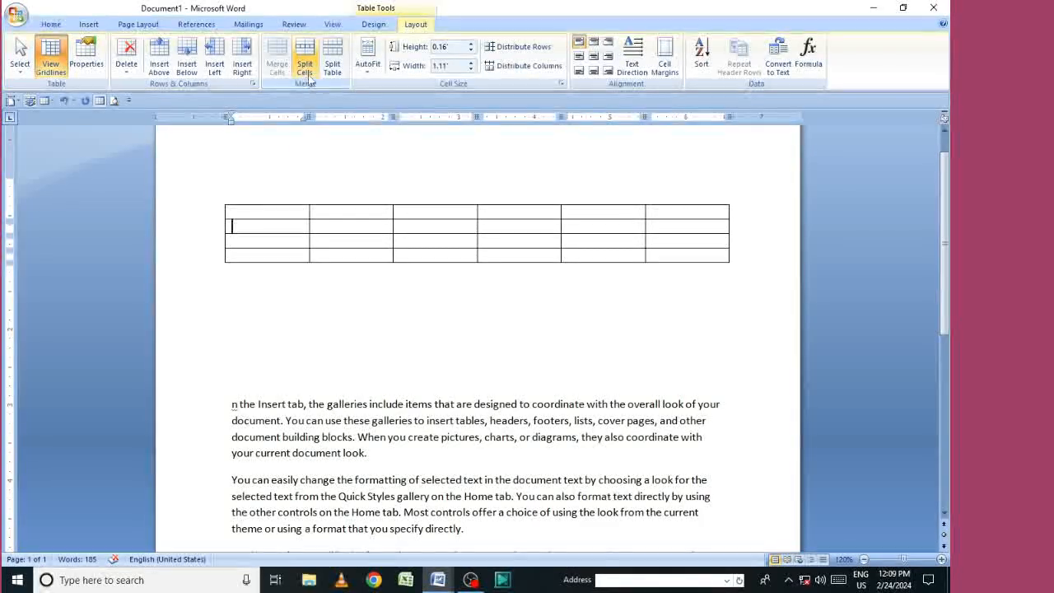
click(311, 78)
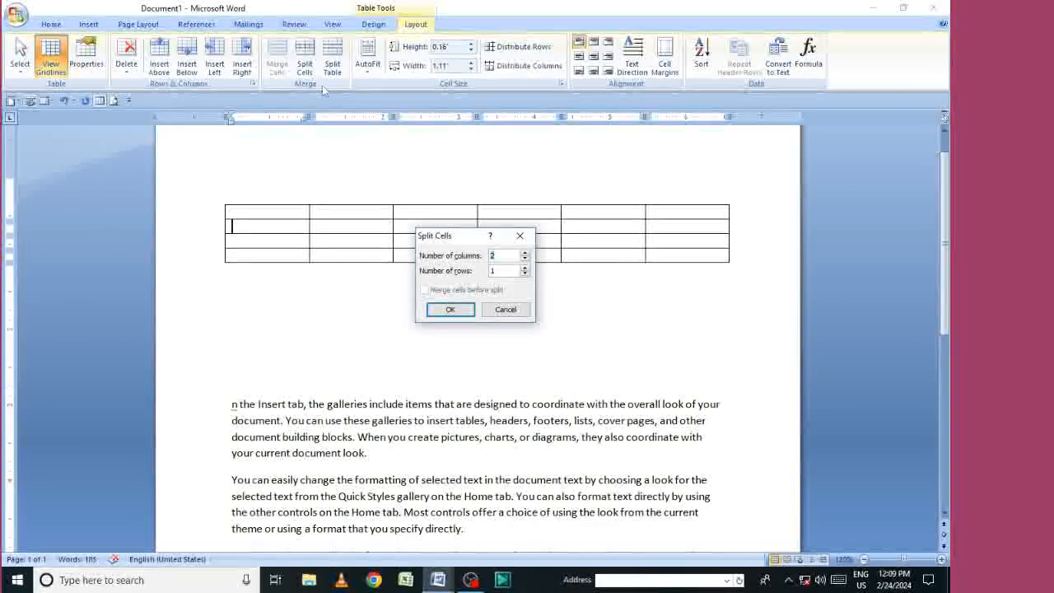
click(453, 308)
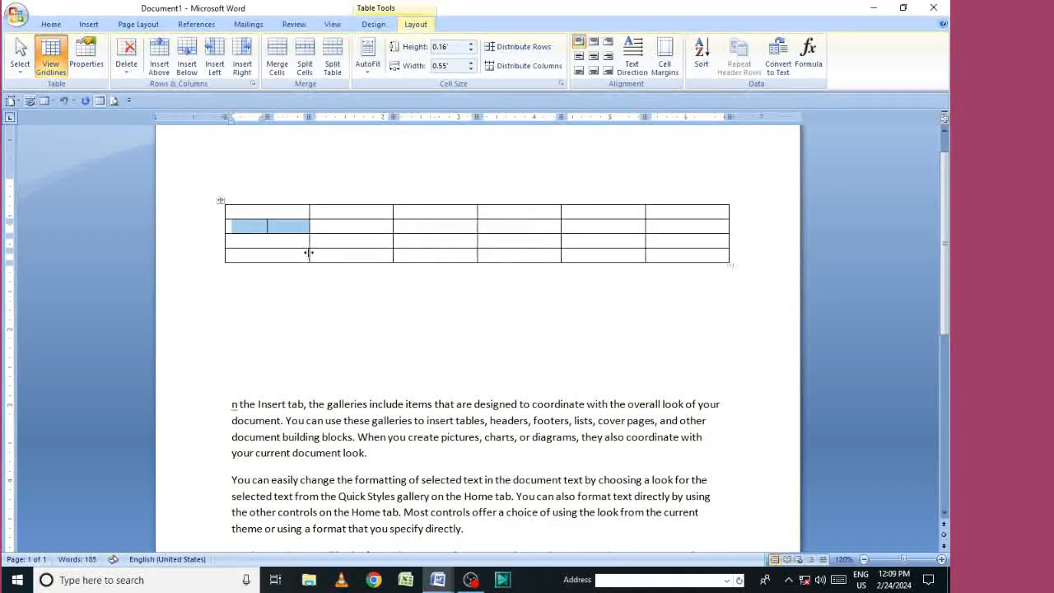
Try splitting the second cell of the second row into 4 columns and 2 rows, and undo the split
click(345, 231)
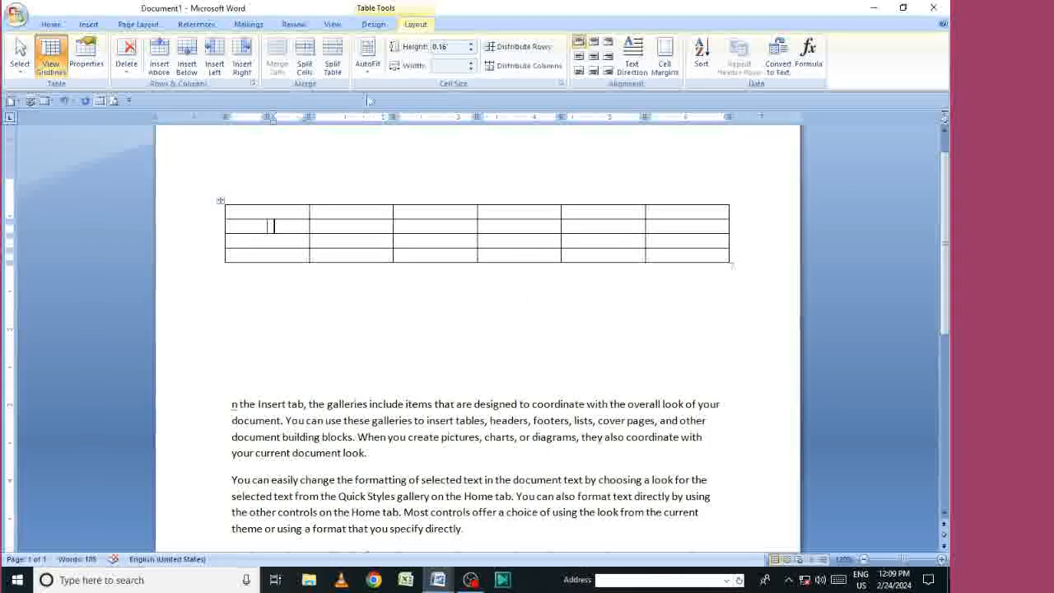
click(305, 63)
click(525, 254)
click(525, 254)
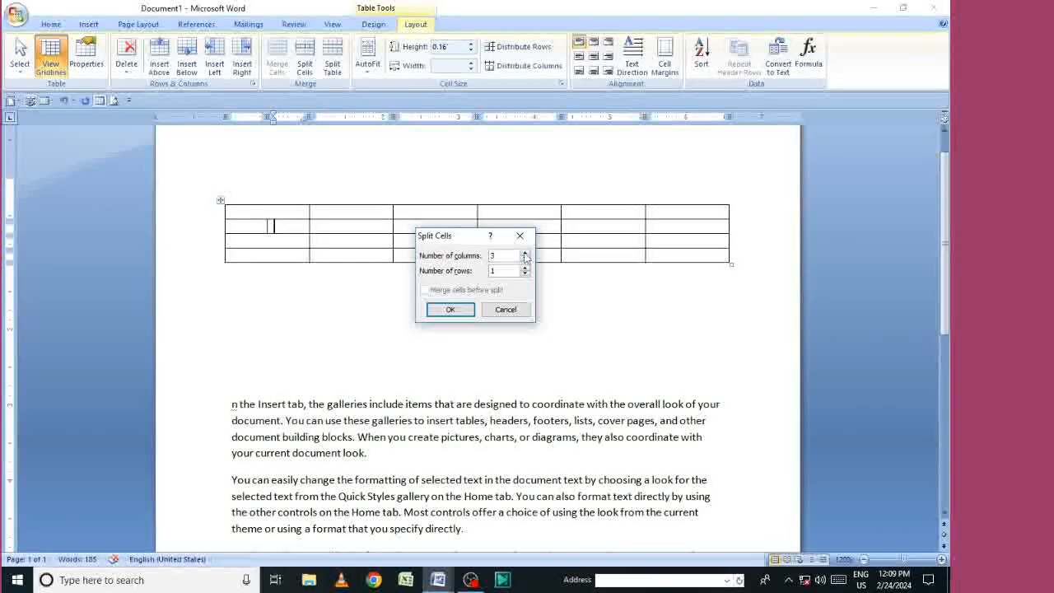
click(525, 268)
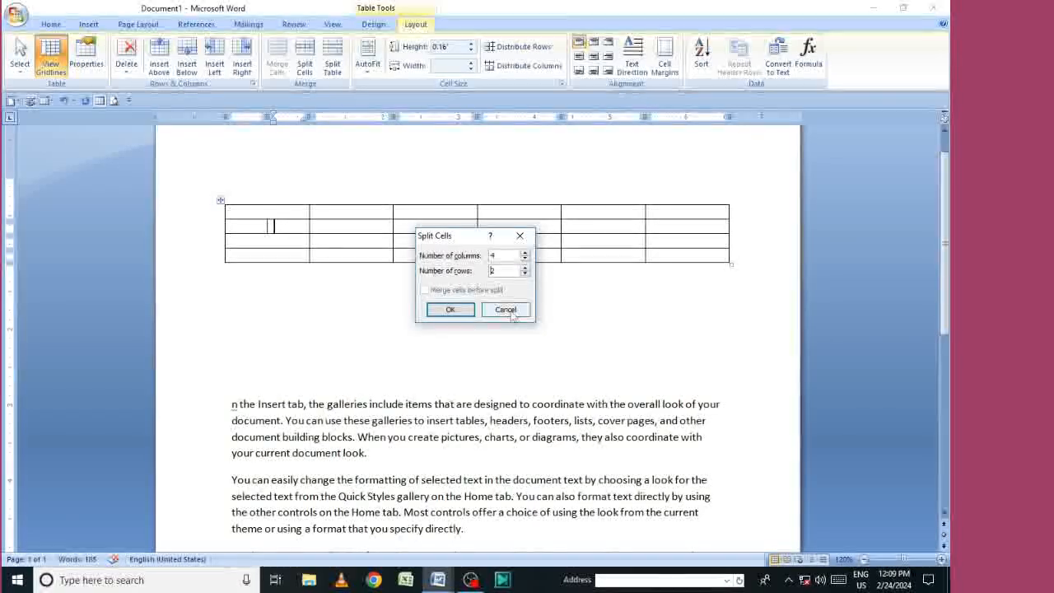
click(451, 309)
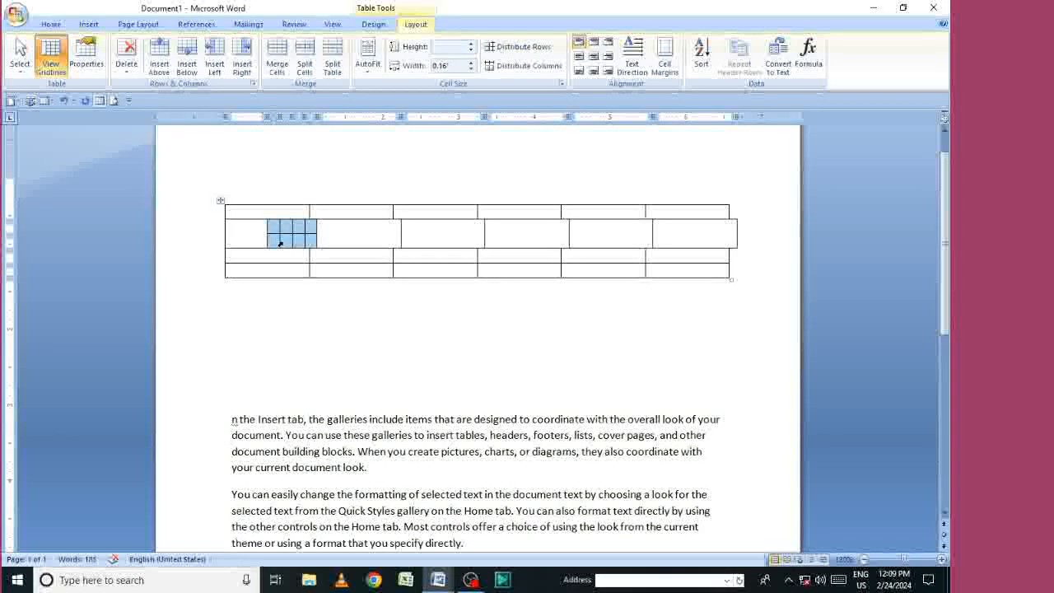
click(357, 236)
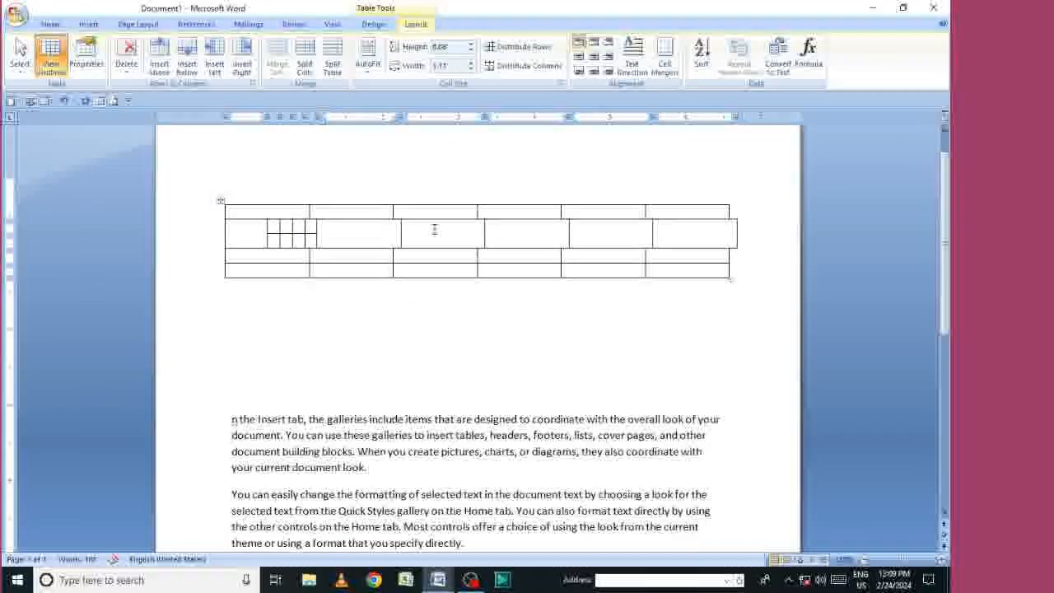
key(ctrl+z)
Split the second cell of the table's first row into 2 columns and 1 row
click(333, 213)
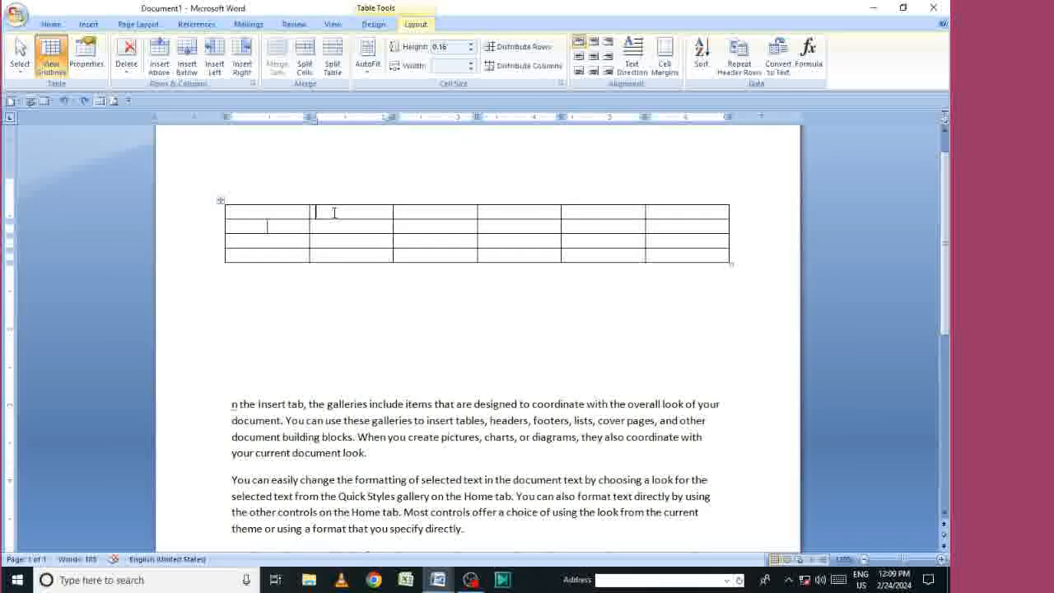
click(305, 65)
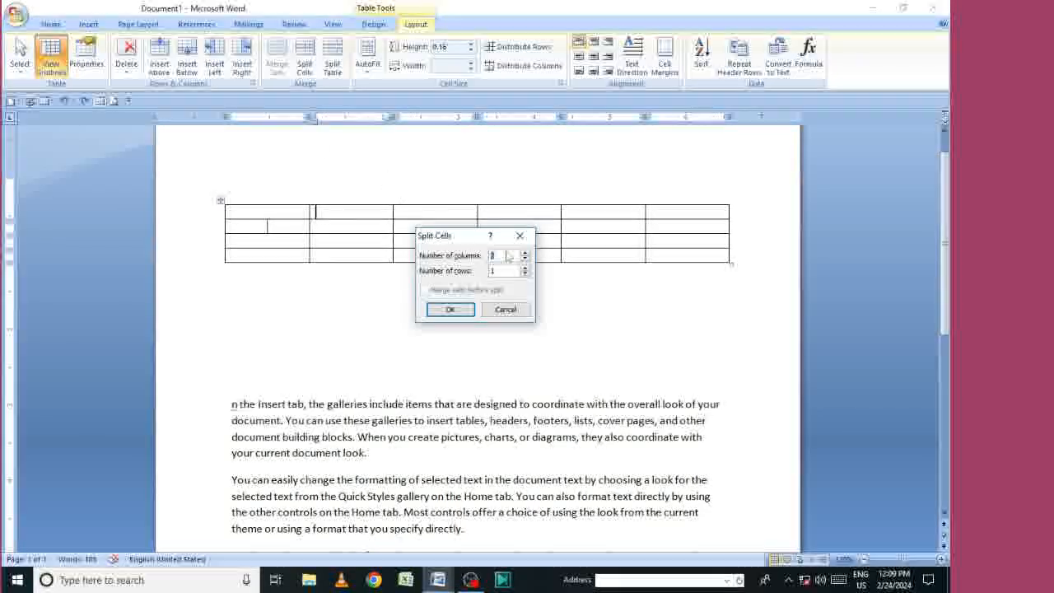
click(451, 308)
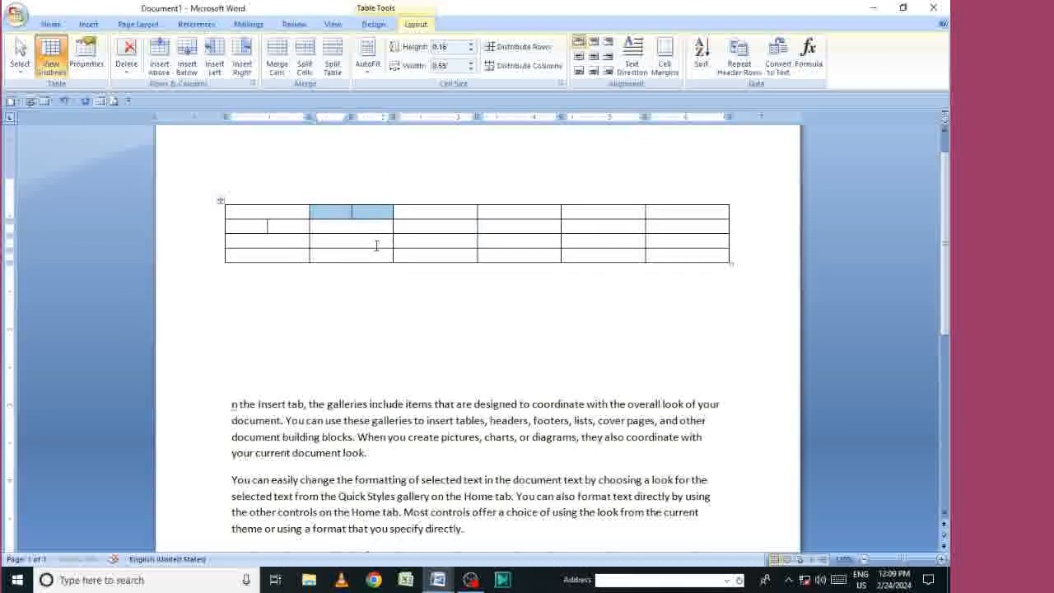
click(352, 215)
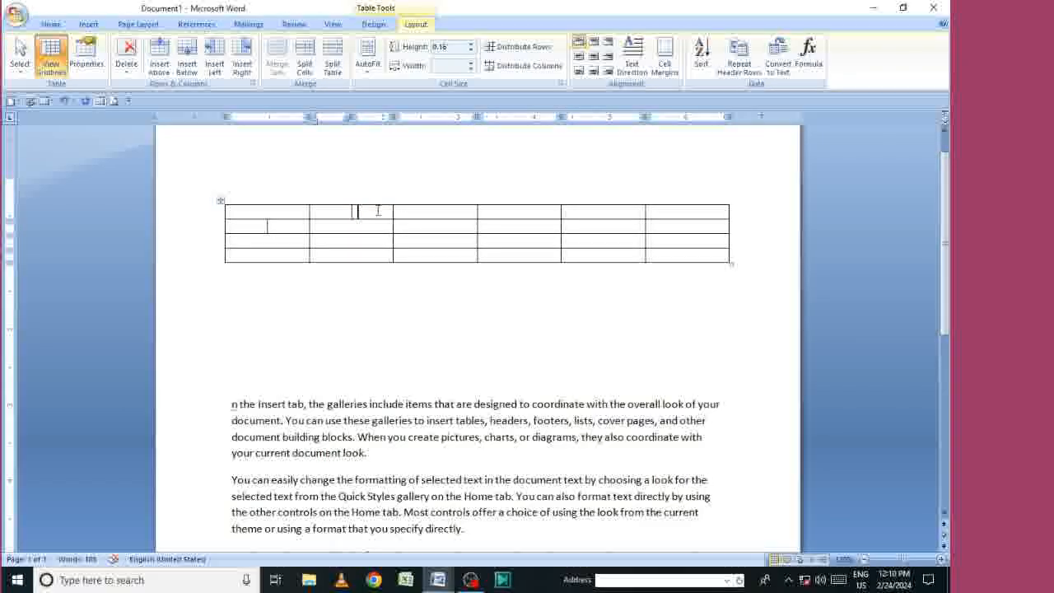
Add a blank line above the table and split the table in two at its third row
key(ctrl+Home)
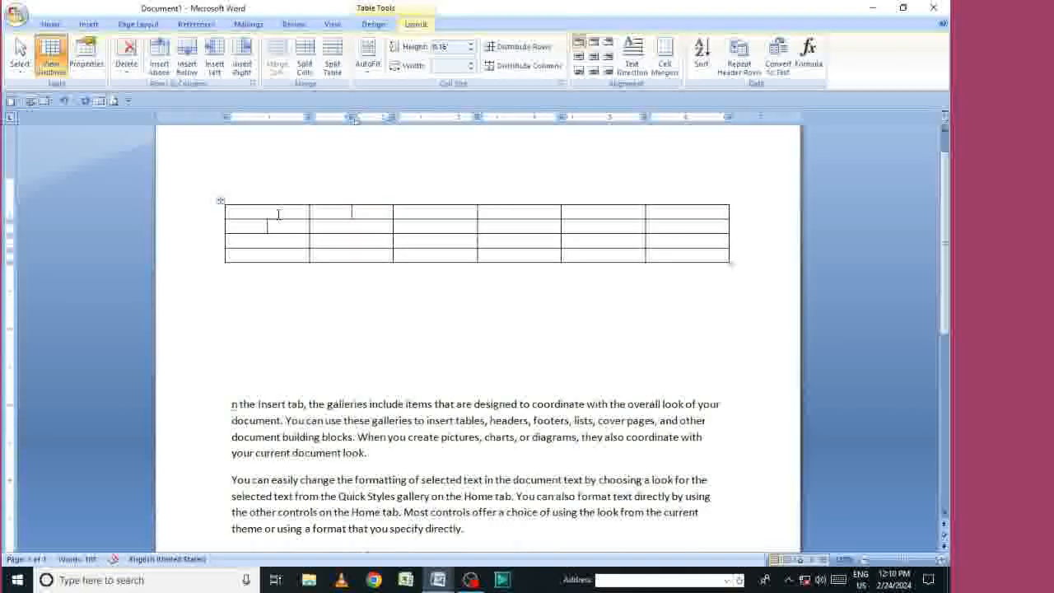
key(Return)
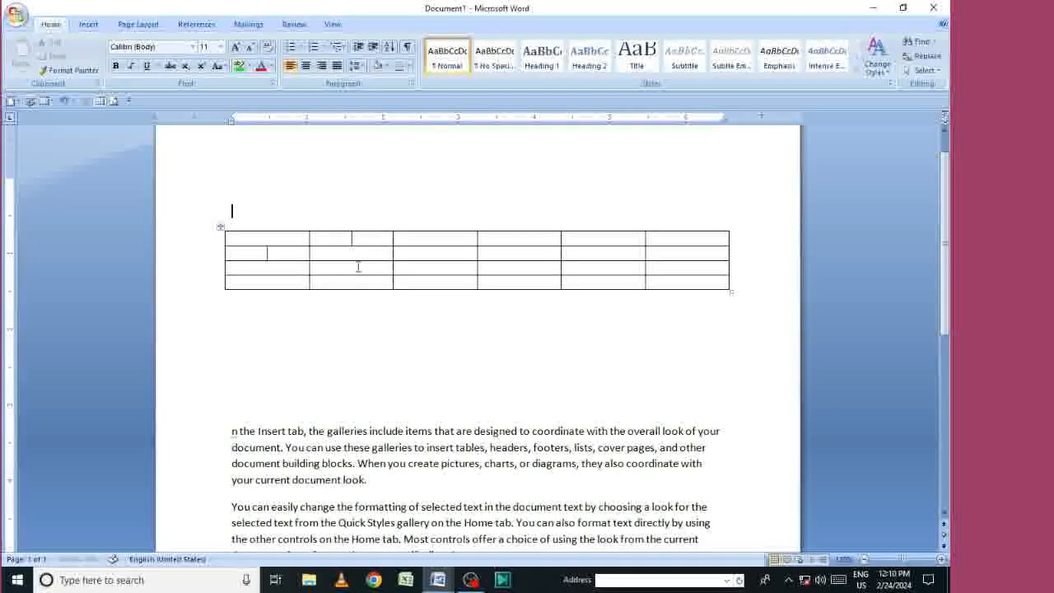
click(348, 261)
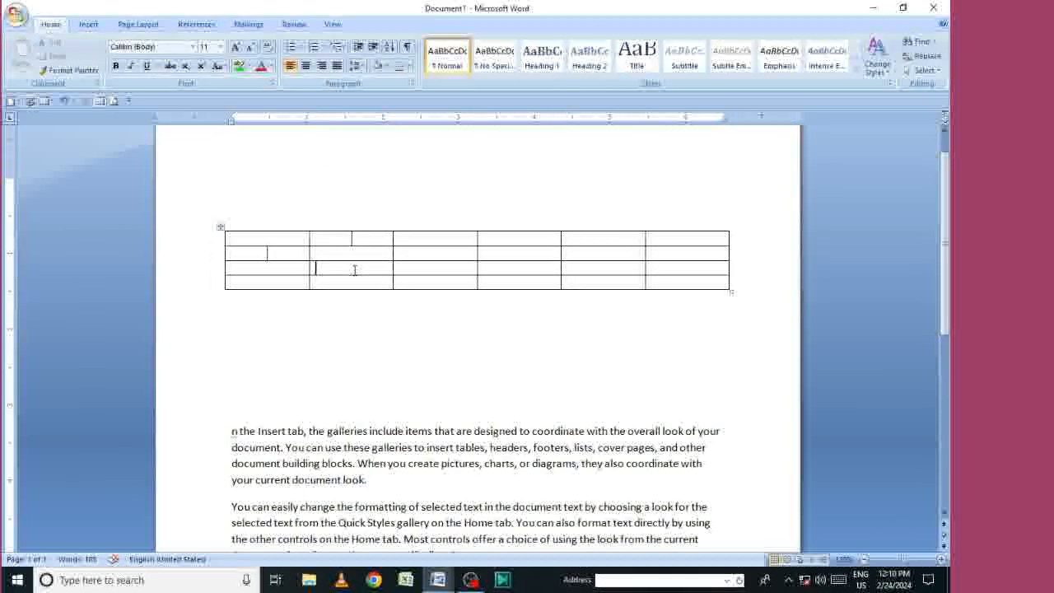
click(330, 66)
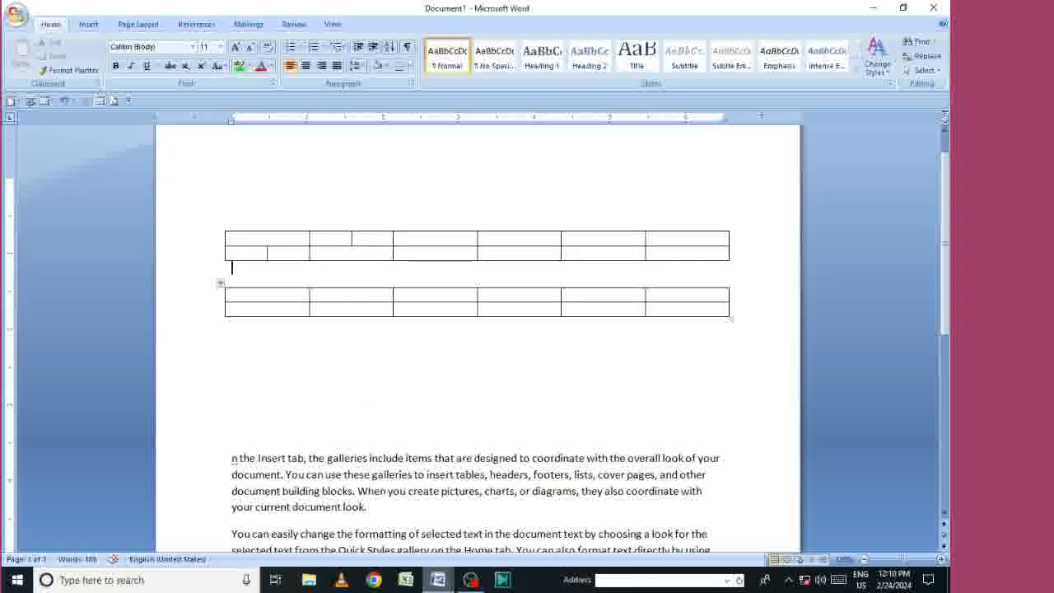
Switch to the NAME document, try splitting the student marks table at its third row, and undo the split
mouse_move(437, 579)
click(508, 514)
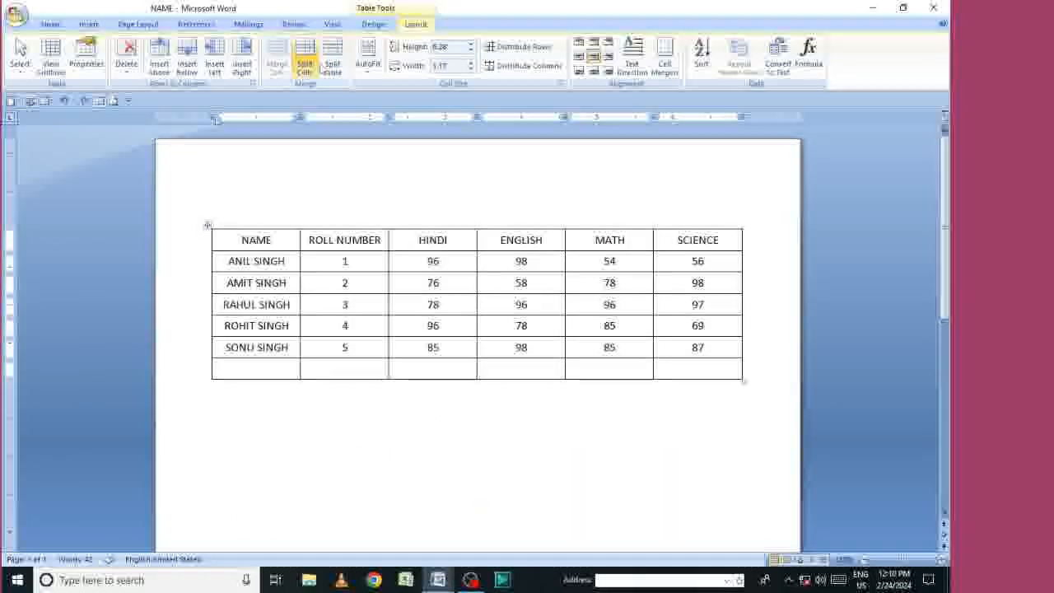
click(333, 66)
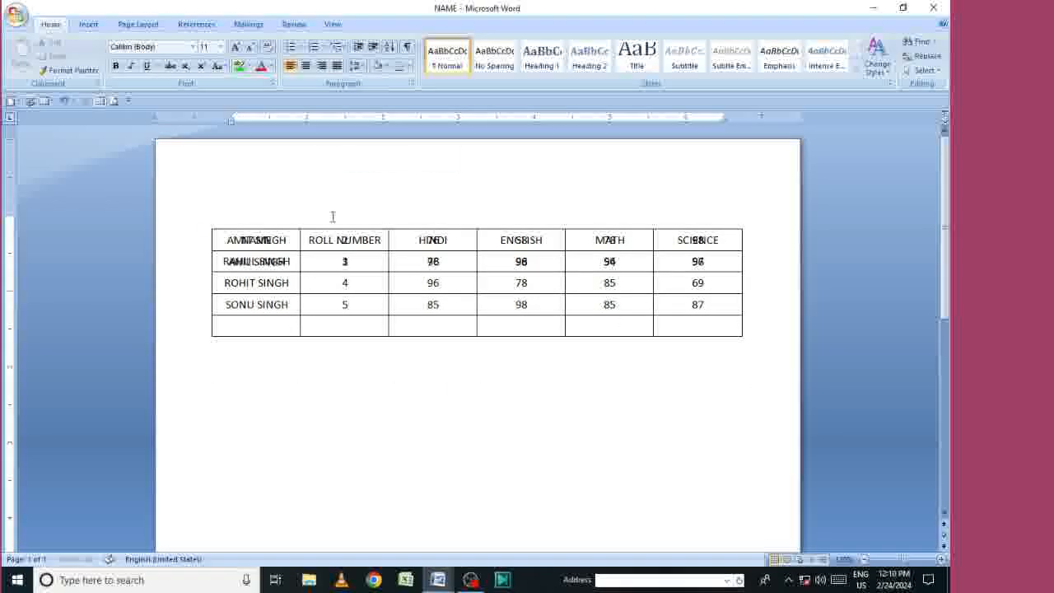
key(ctrl+z)
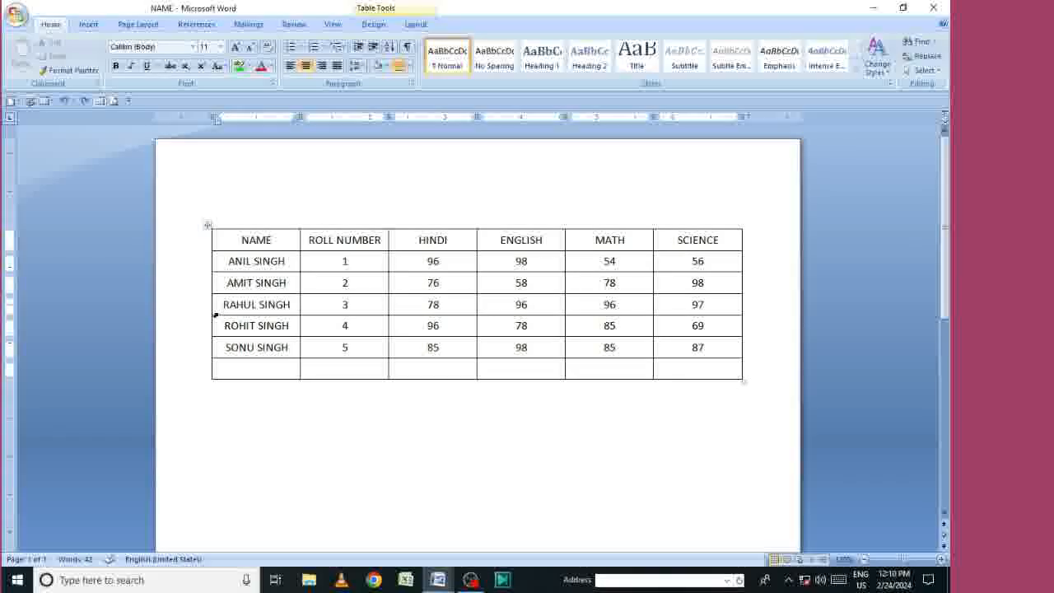
Try splitting the student marks table again at its fourth row
click(216, 304)
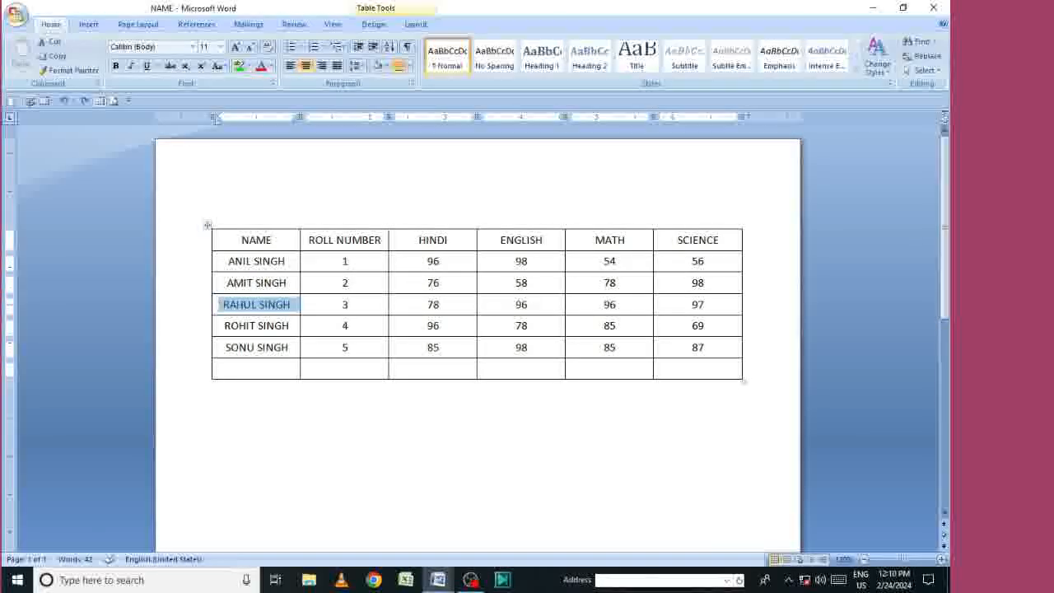
click(220, 304)
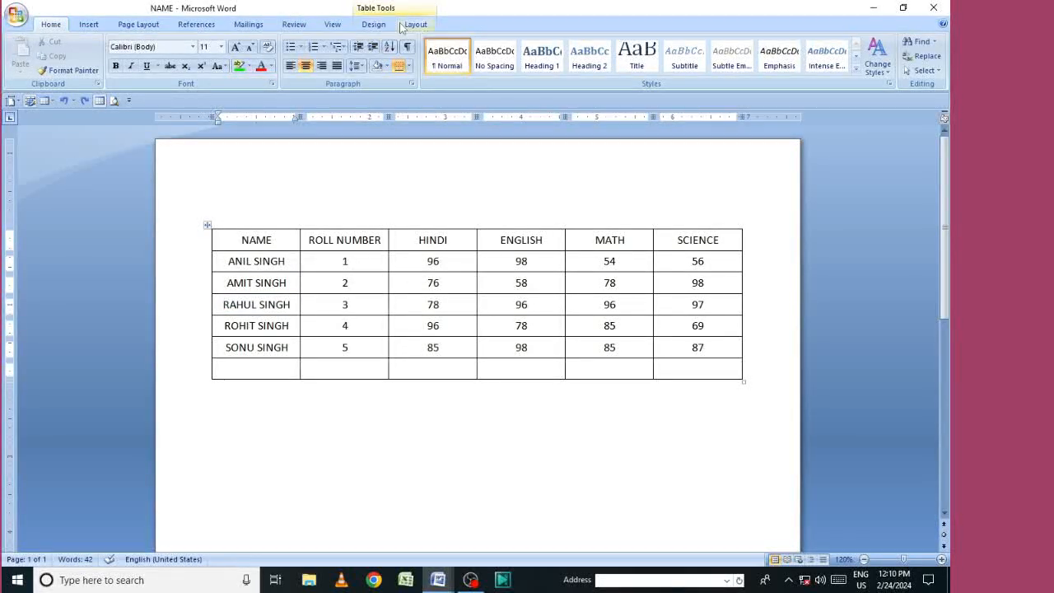
click(331, 69)
click(314, 286)
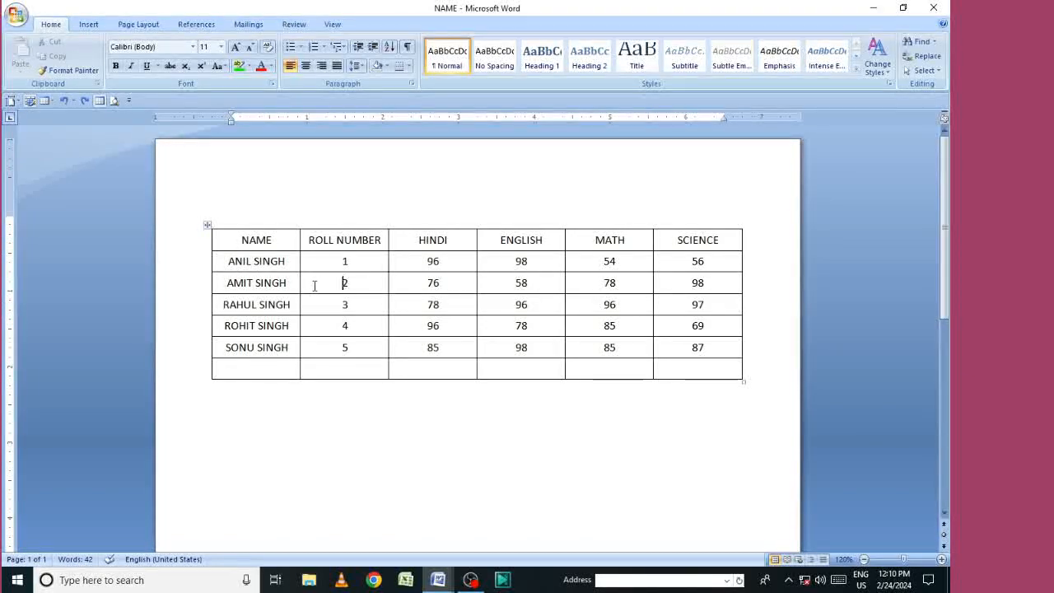
click(415, 24)
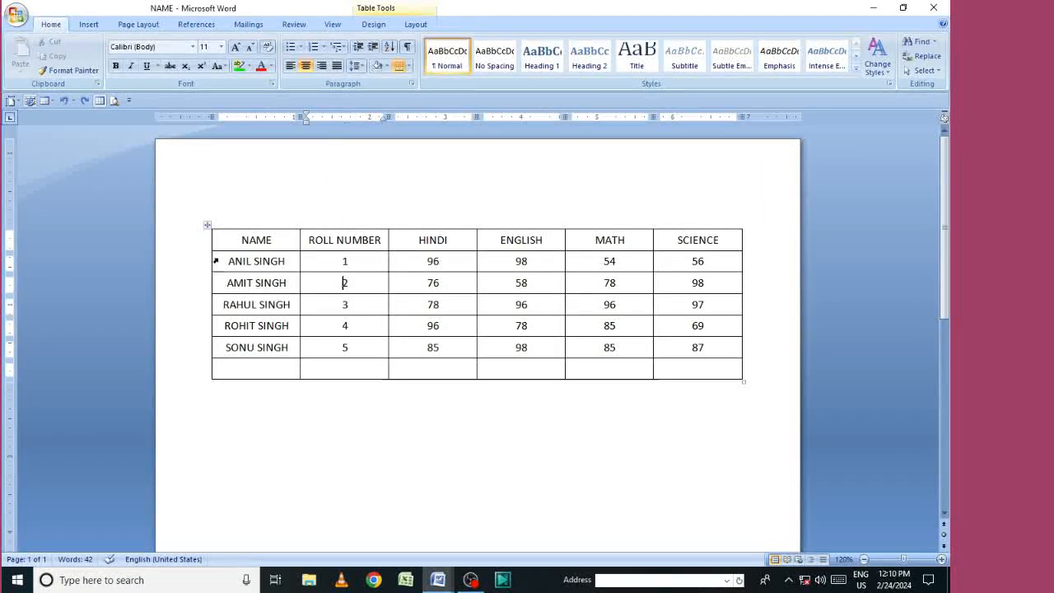
Switch back to Document1 and delete the blank line between the two tables to rejoin them
click(437, 580)
click(370, 537)
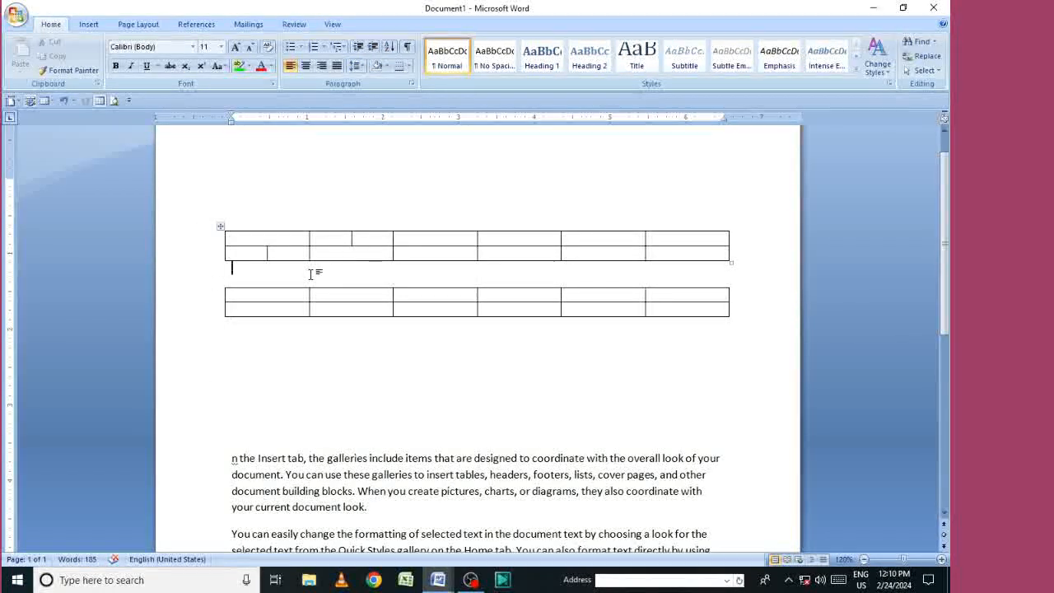
key(Delete)
click(277, 301)
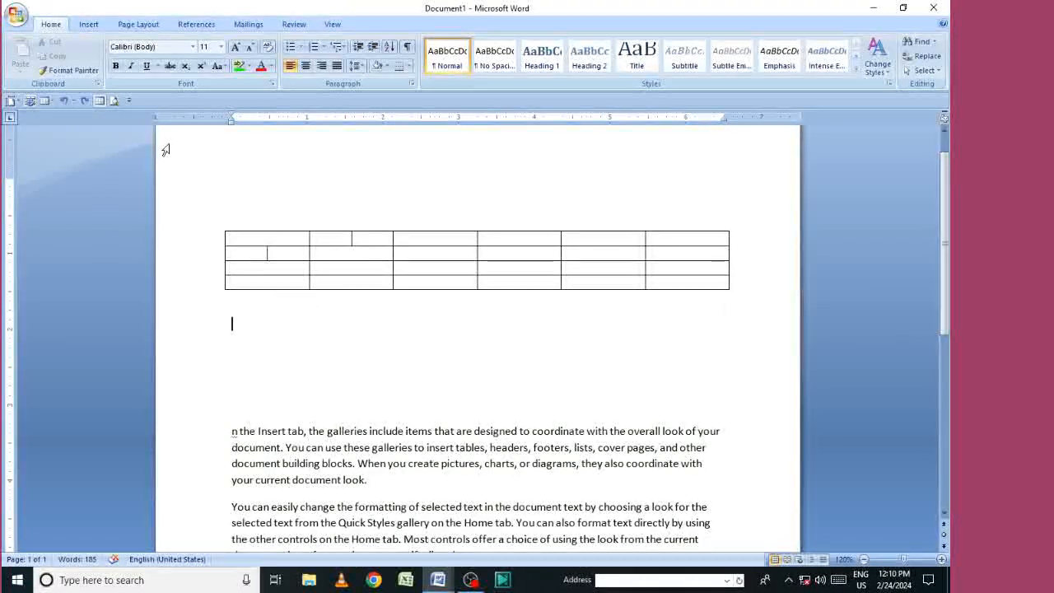
Split the rejoined table at its third row again and add another blank line above the upper table using Split Table
click(243, 265)
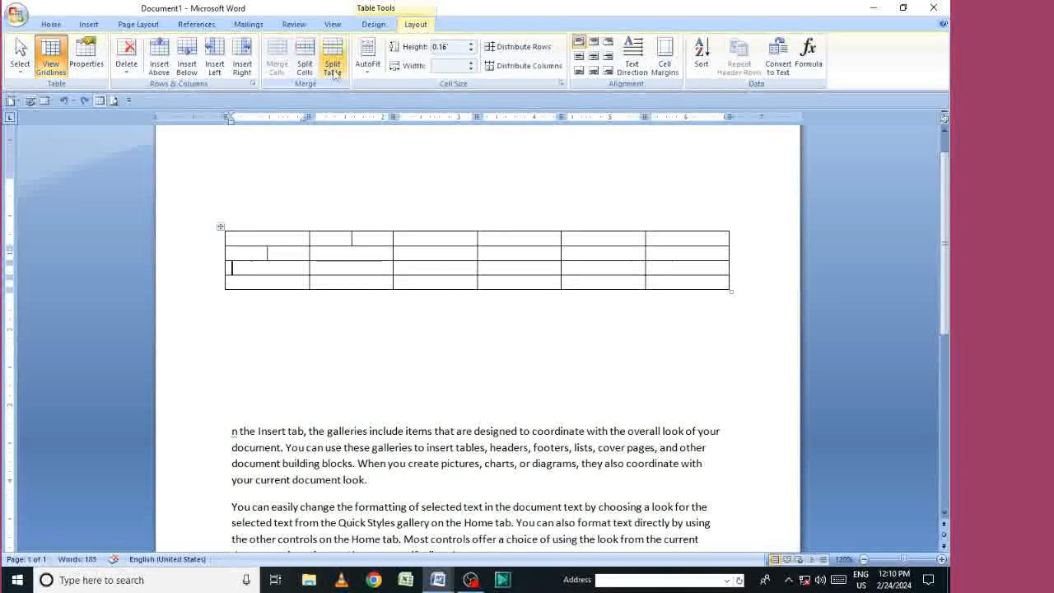
click(332, 70)
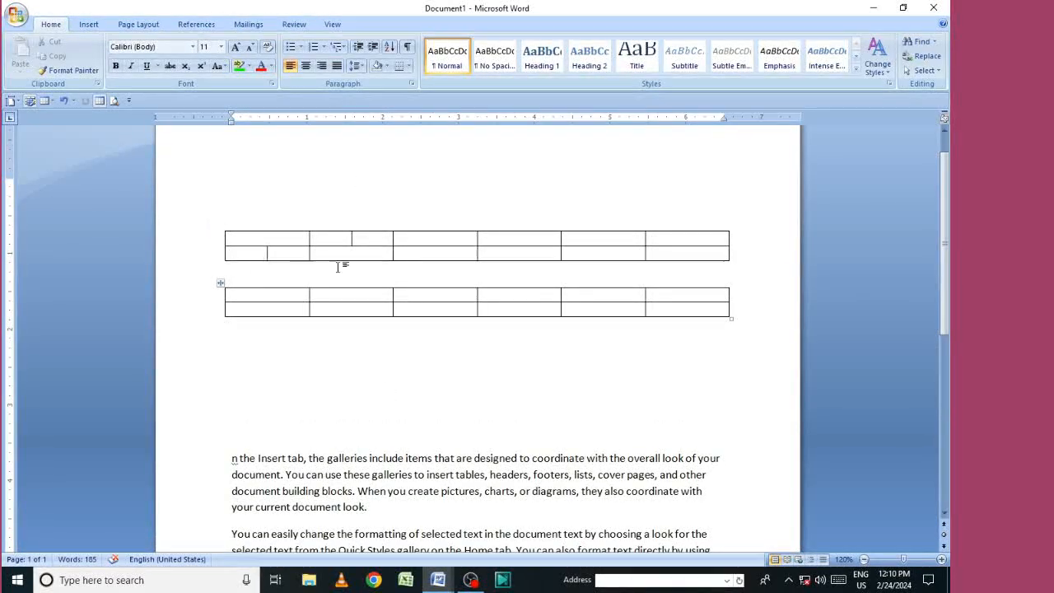
click(241, 237)
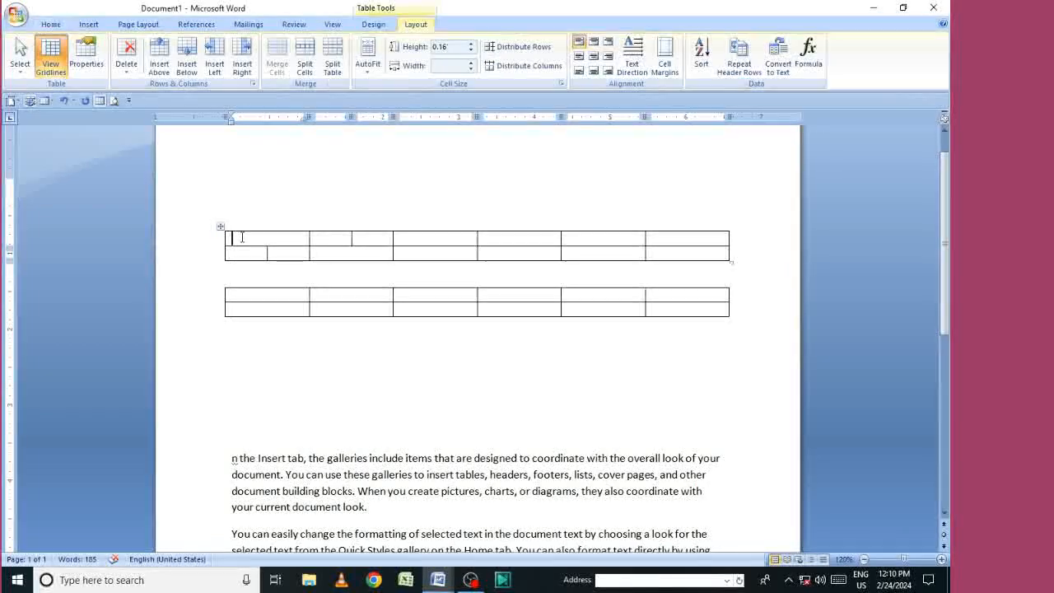
click(338, 67)
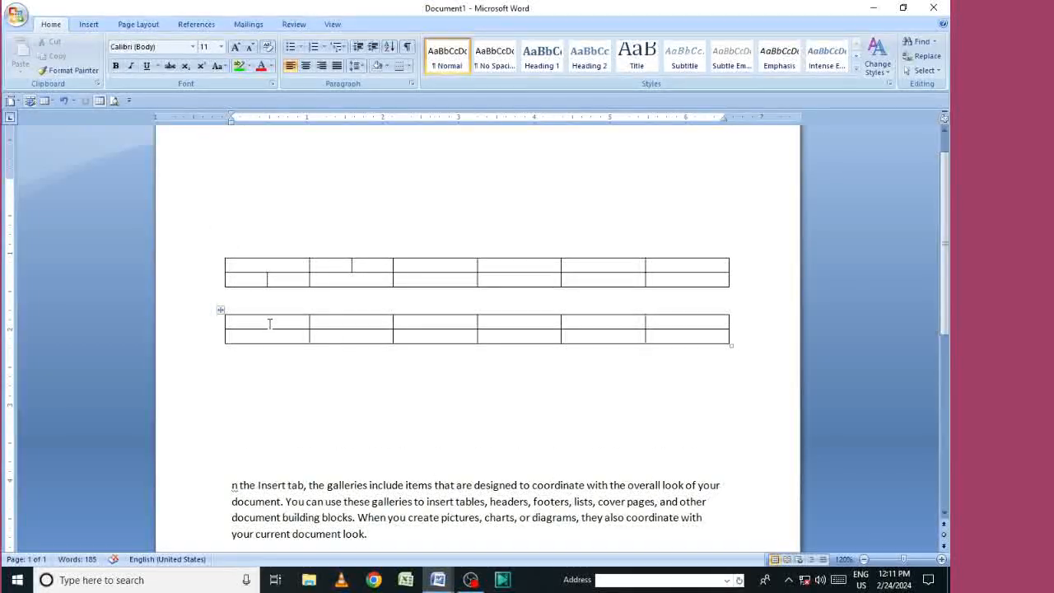
Widen the gap between the two tables by one line and split each table into separate single-row tables
click(334, 67)
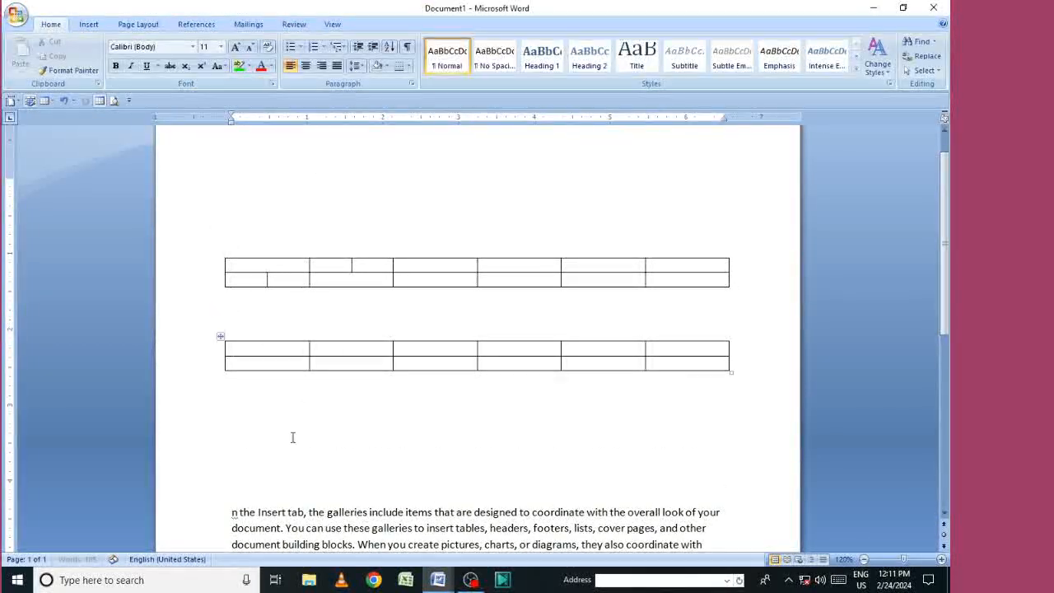
click(280, 364)
click(332, 68)
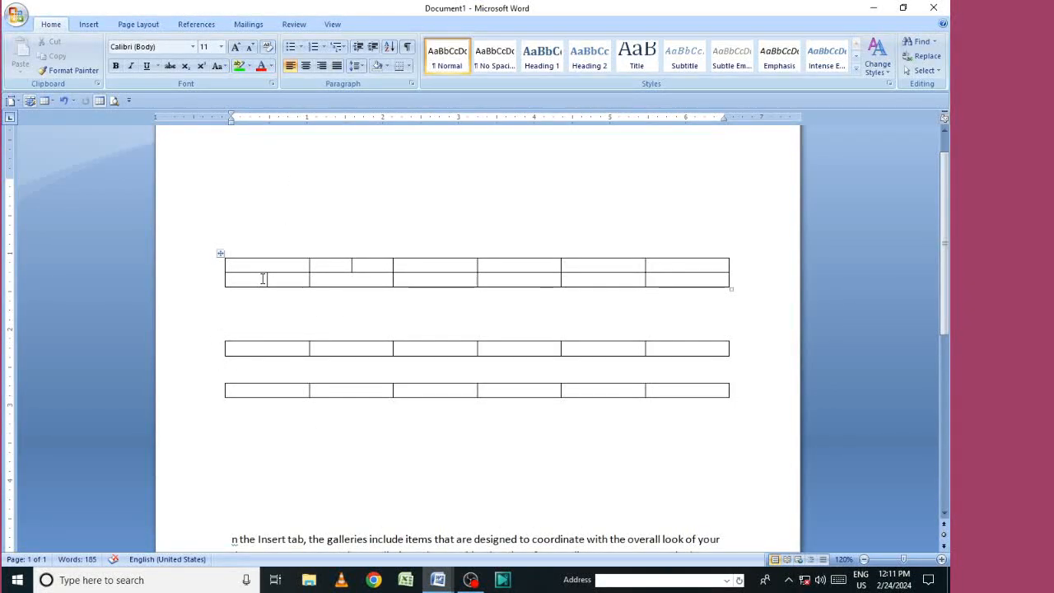
click(336, 74)
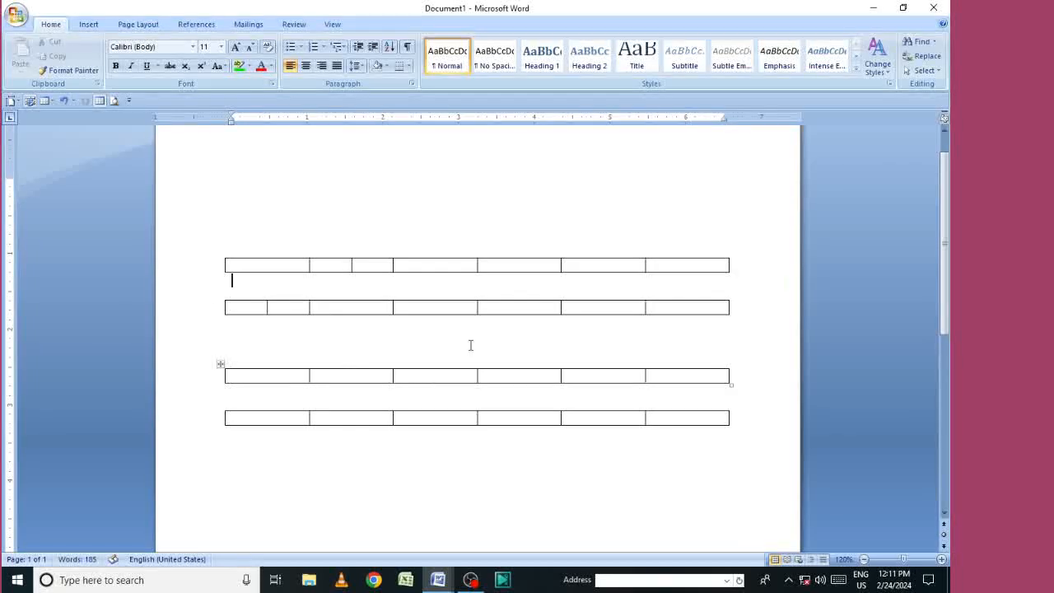
Undo all the table and cell splits to restore the plain table with 6 columns and 4 rows
key(ctrl+z)
key(ctrl+z)
key(ctrl+z)
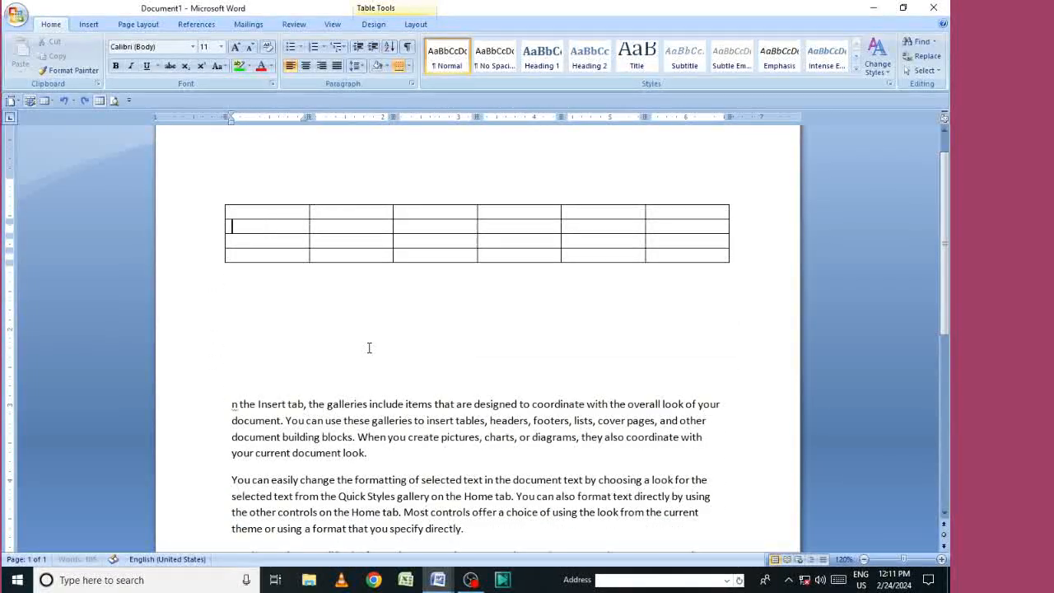
key(ctrl+z)
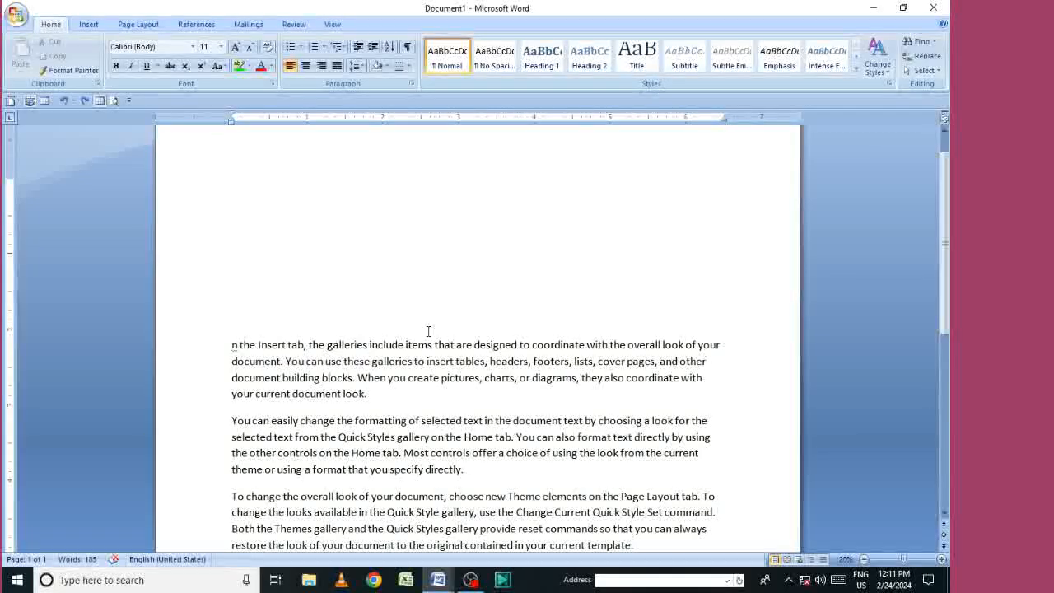
key(ctrl+y)
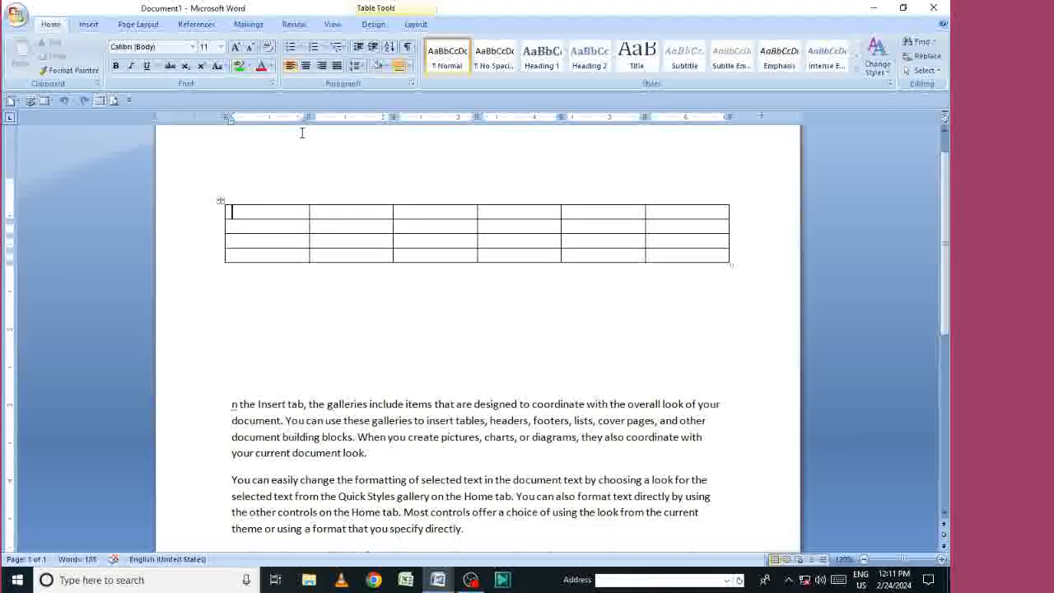
Try merging all cells of the table into one cell, and undo the merge
click(415, 24)
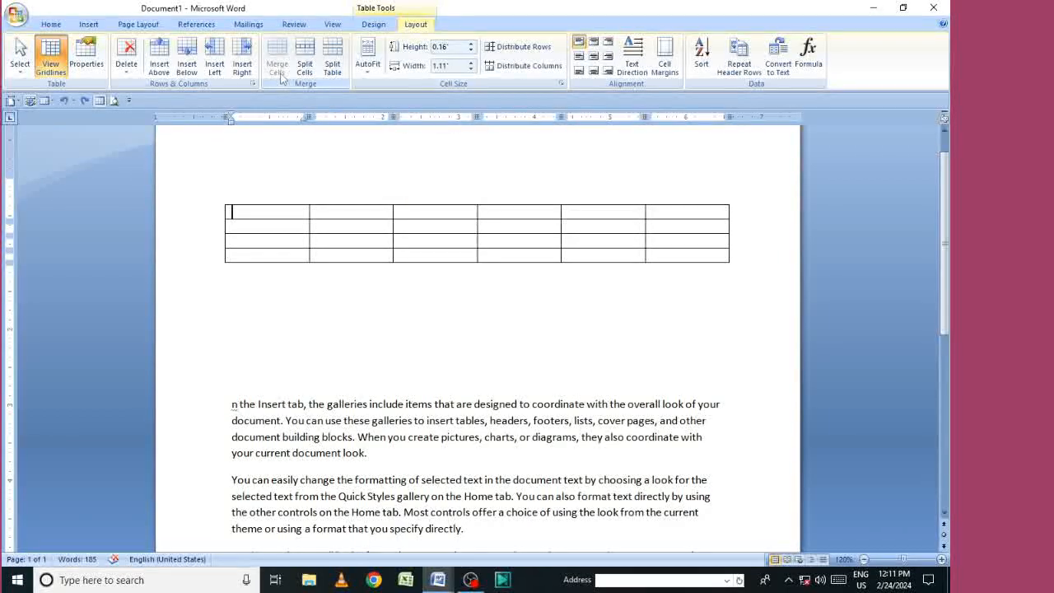
click(220, 200)
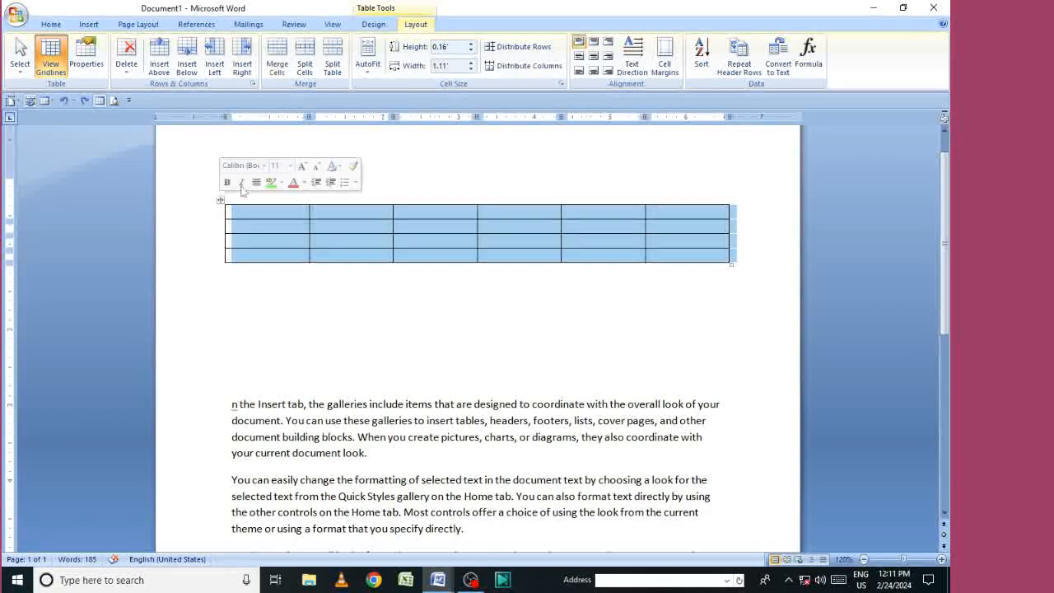
click(280, 71)
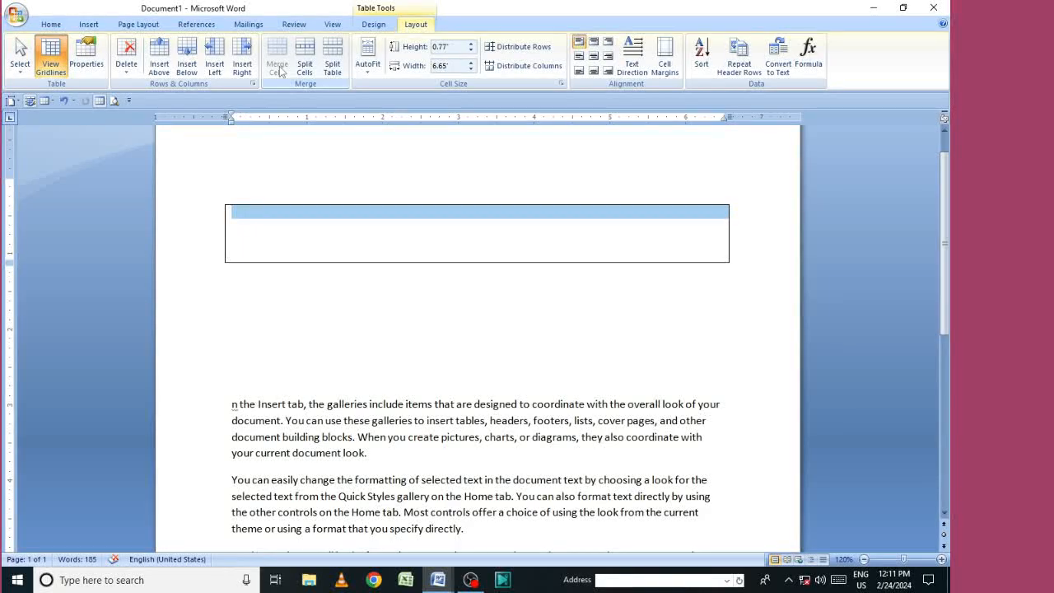
key(ctrl+z)
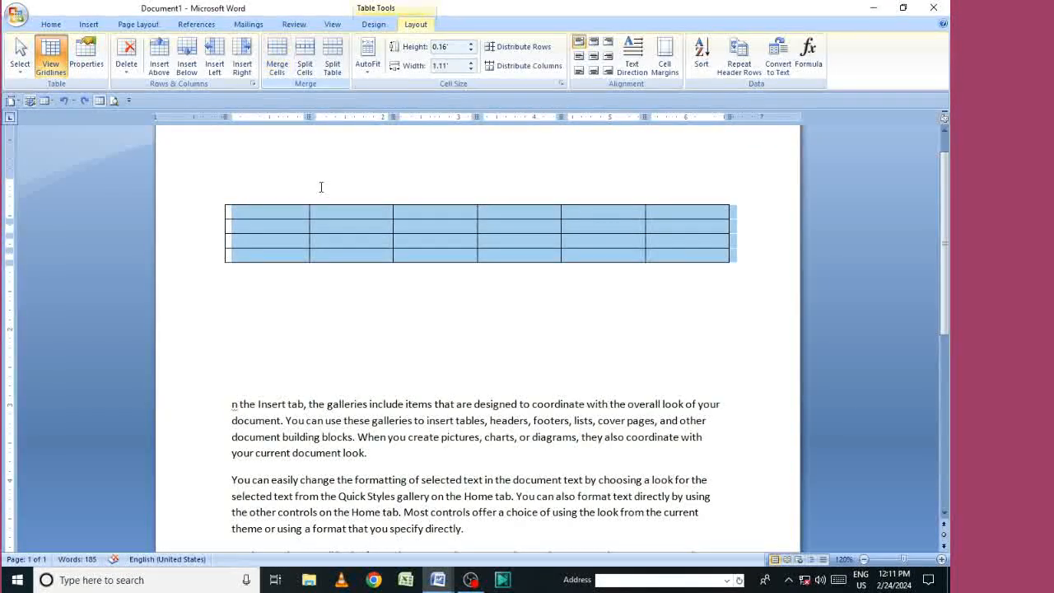
Fill the table's first row with the sample numbers 21, 12, 2, 4, 44 and 55
click(263, 215)
text(2)
text(1 )
text(12)
key(Tab)
text(2)
key(Tab)
text(444)
click(690, 212)
text(55)
Enter sample numbers such as 44, 7 and 4 in scattered cells of the table's second and third rows
click(582, 240)
text(44)
text(7)
click(288, 241)
text(4)
click(684, 226)
text(4        4)
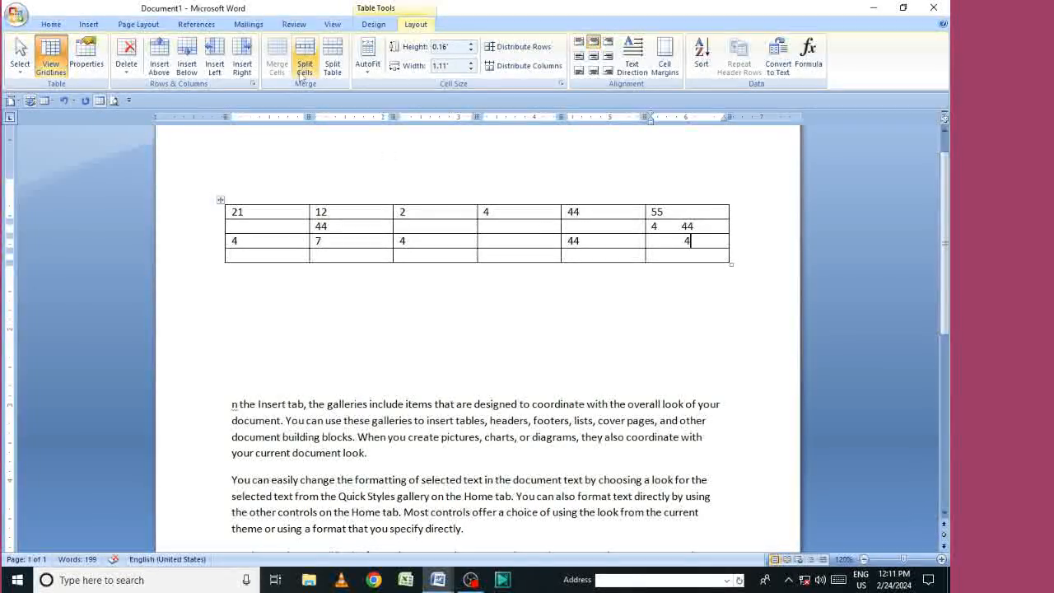
Try merging all cells of the table filled with sample numbers into a single cell, and undo the merge
click(226, 197)
click(222, 200)
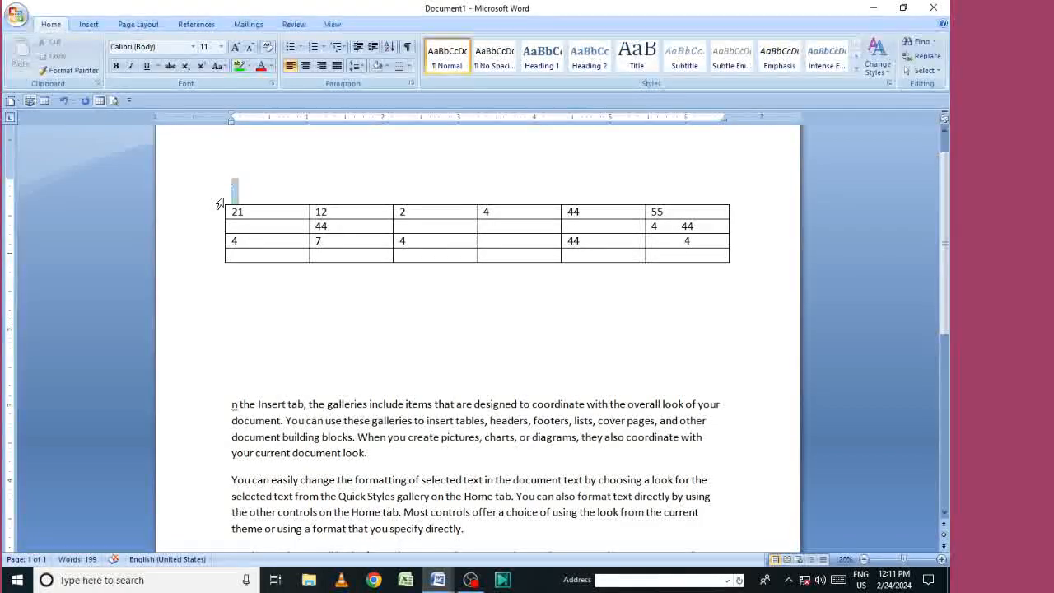
click(250, 213)
click(211, 201)
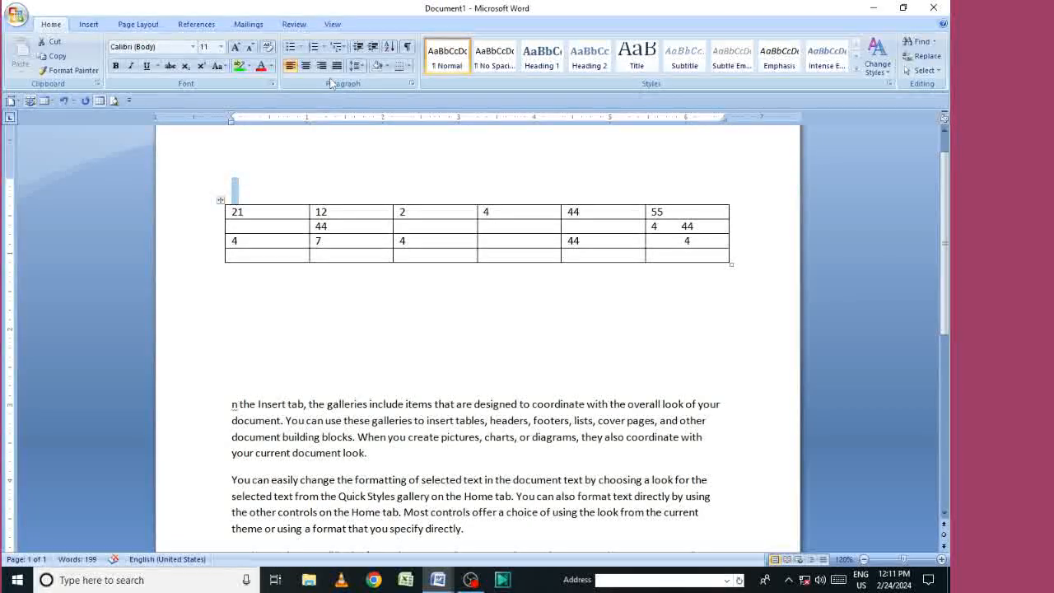
click(219, 206)
click(220, 200)
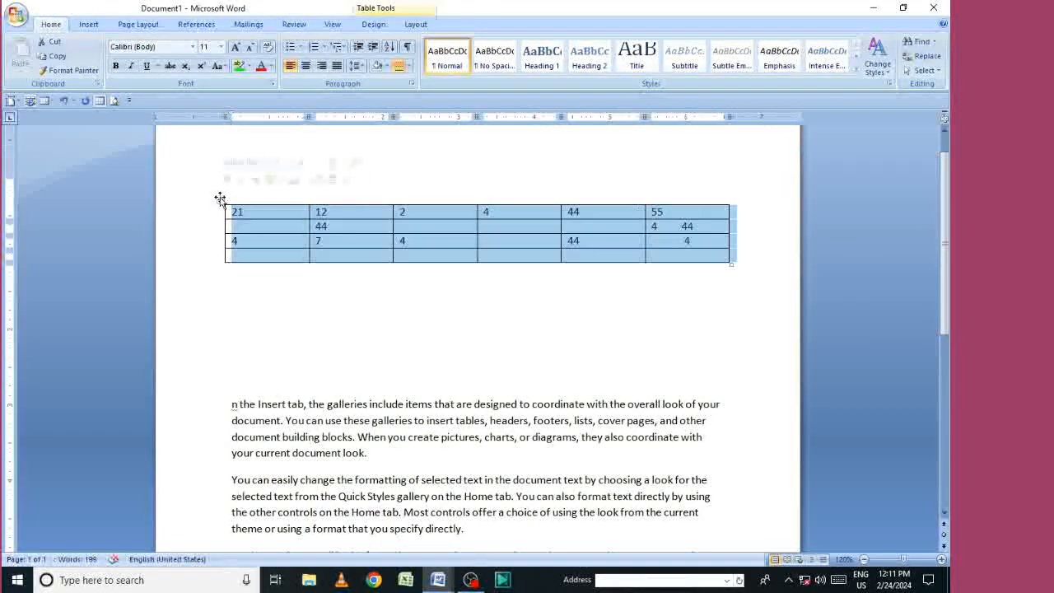
click(415, 24)
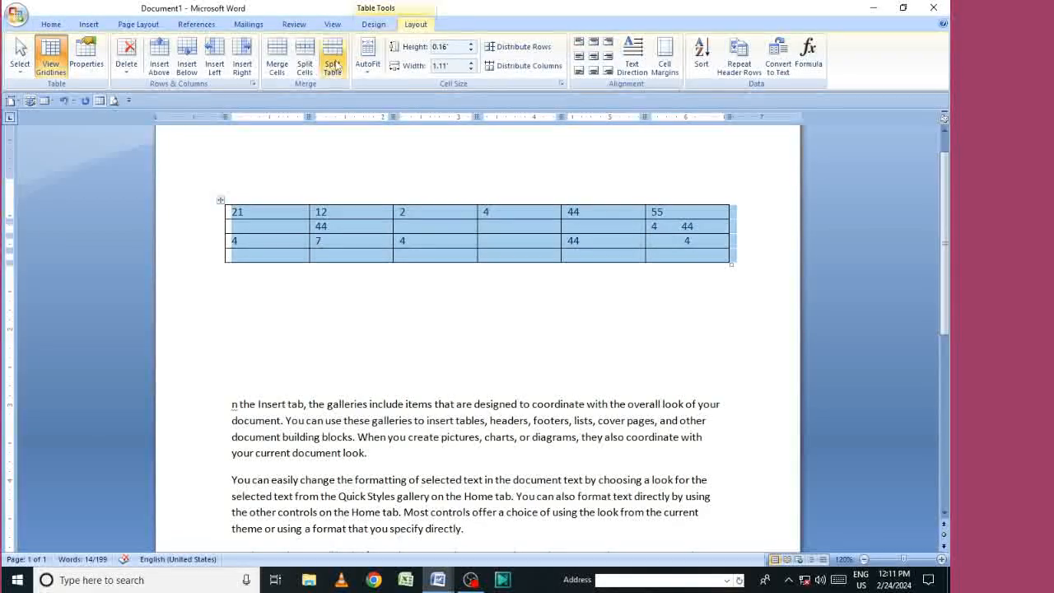
click(277, 64)
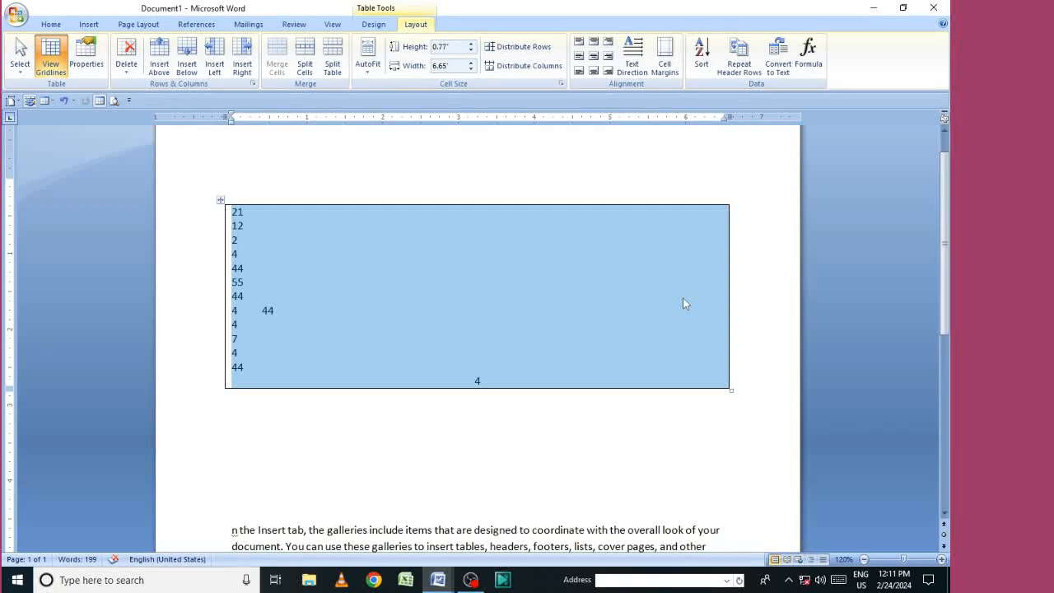
key(ctrl+z)
click(411, 253)
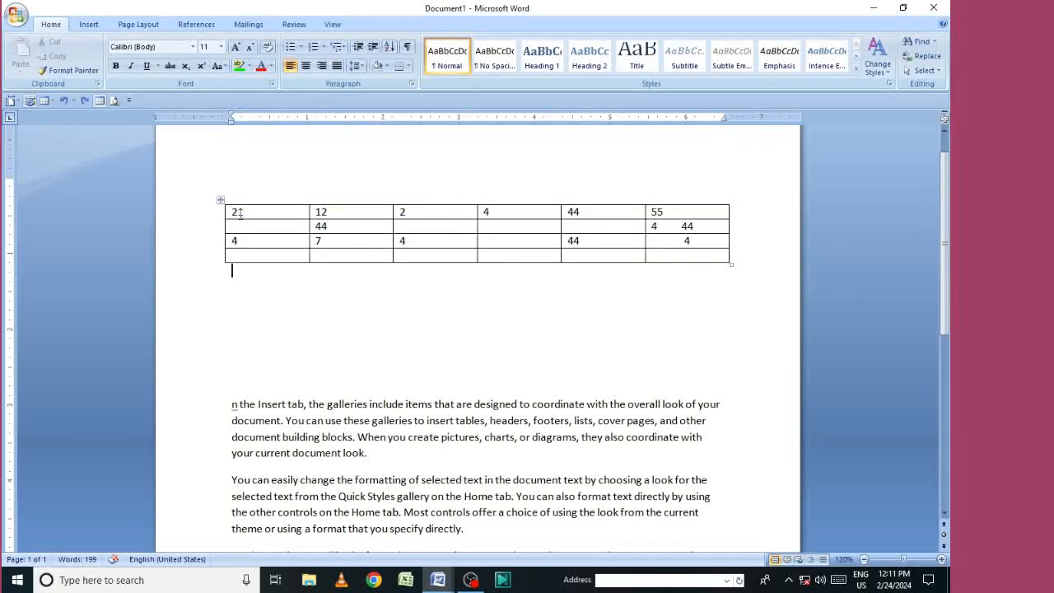
Switch to the NAME document and insert a table with 4 columns and 5 rows directly below the marks table
click(450, 585)
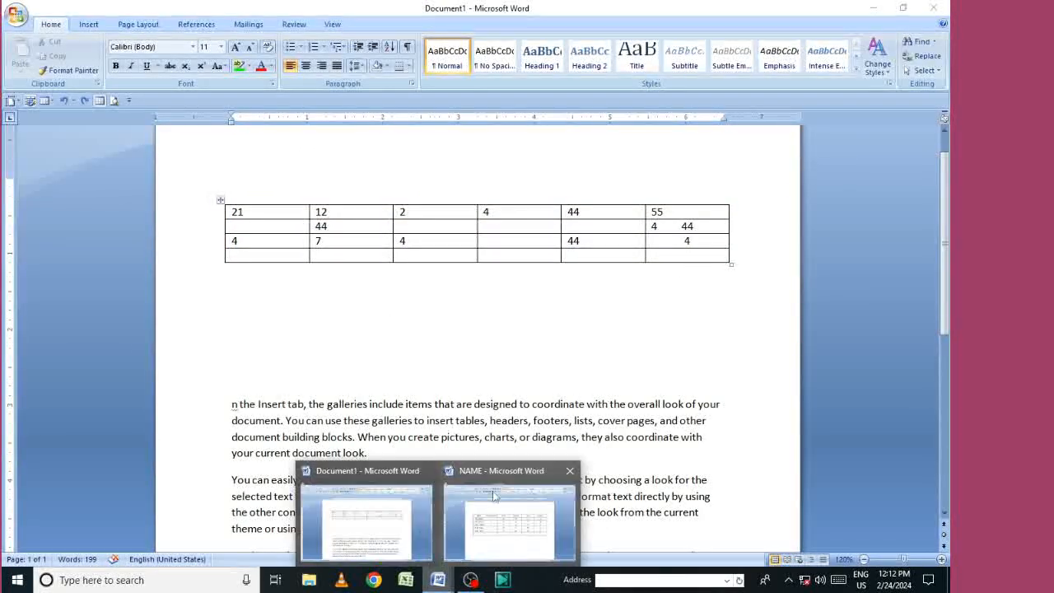
click(497, 521)
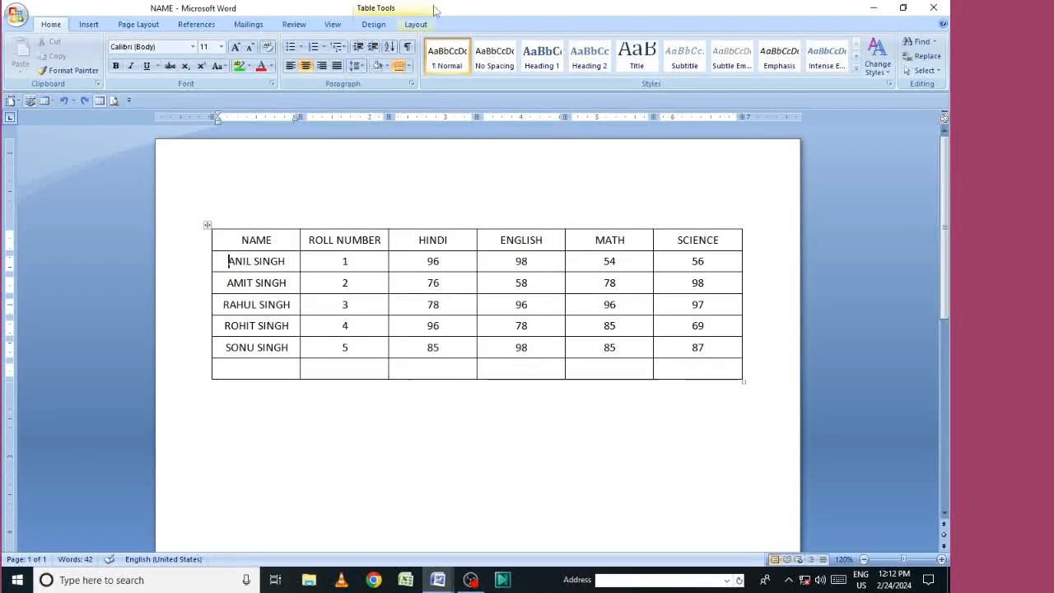
click(416, 24)
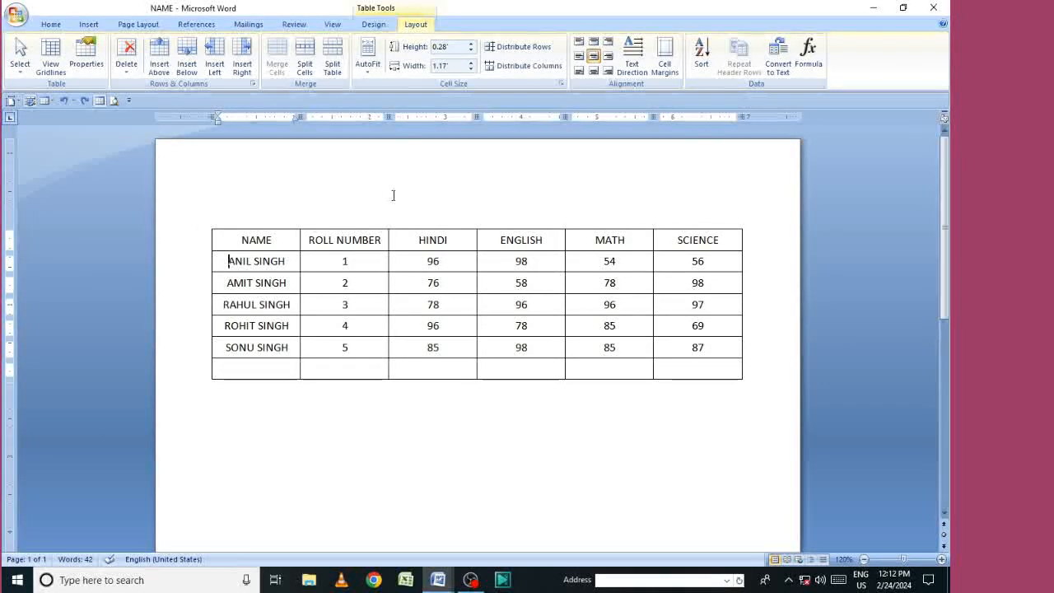
click(252, 461)
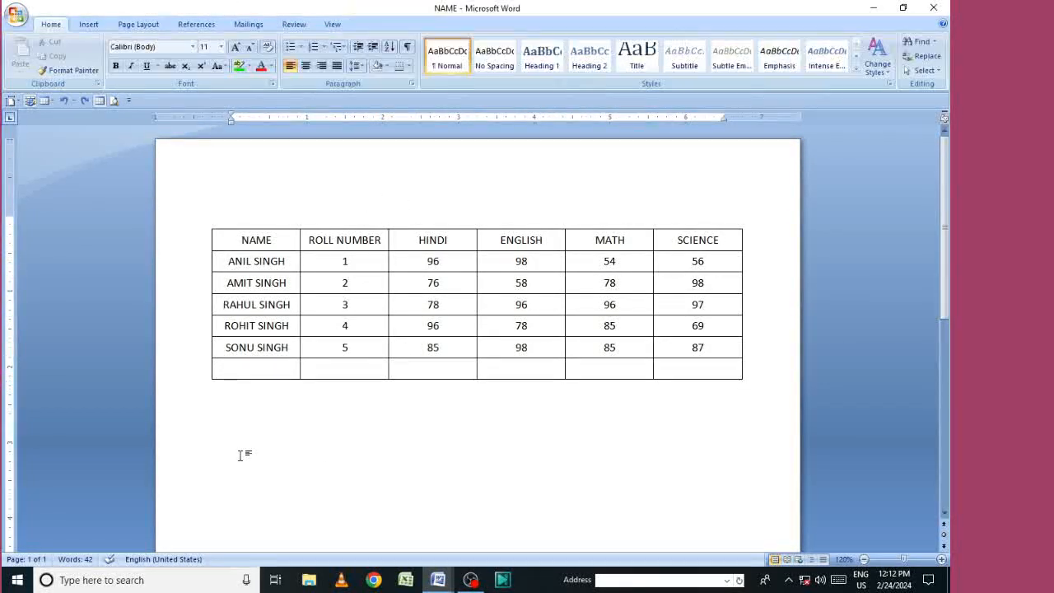
click(89, 25)
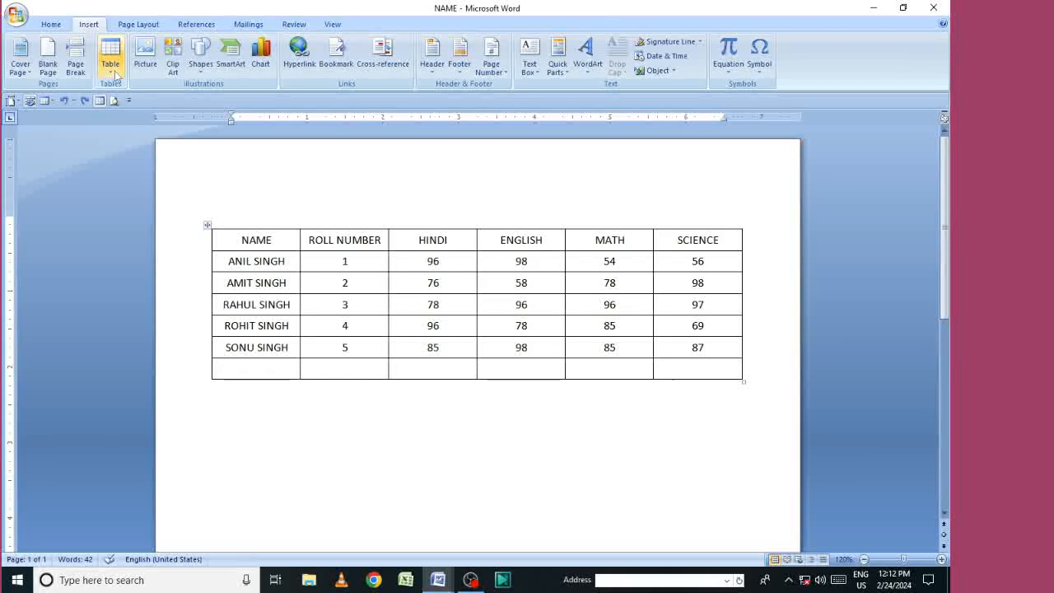
click(110, 56)
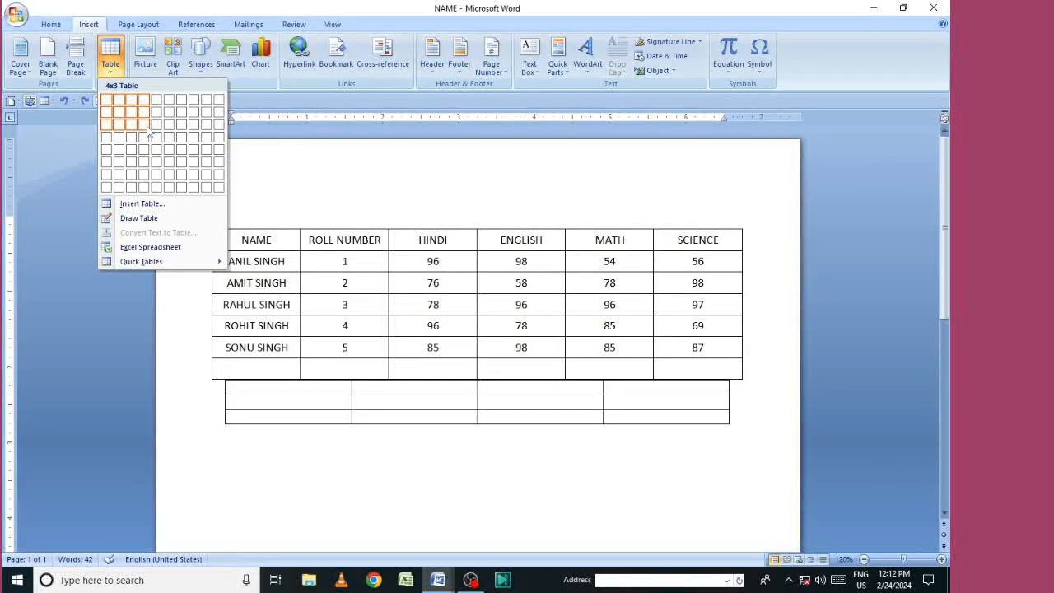
click(145, 161)
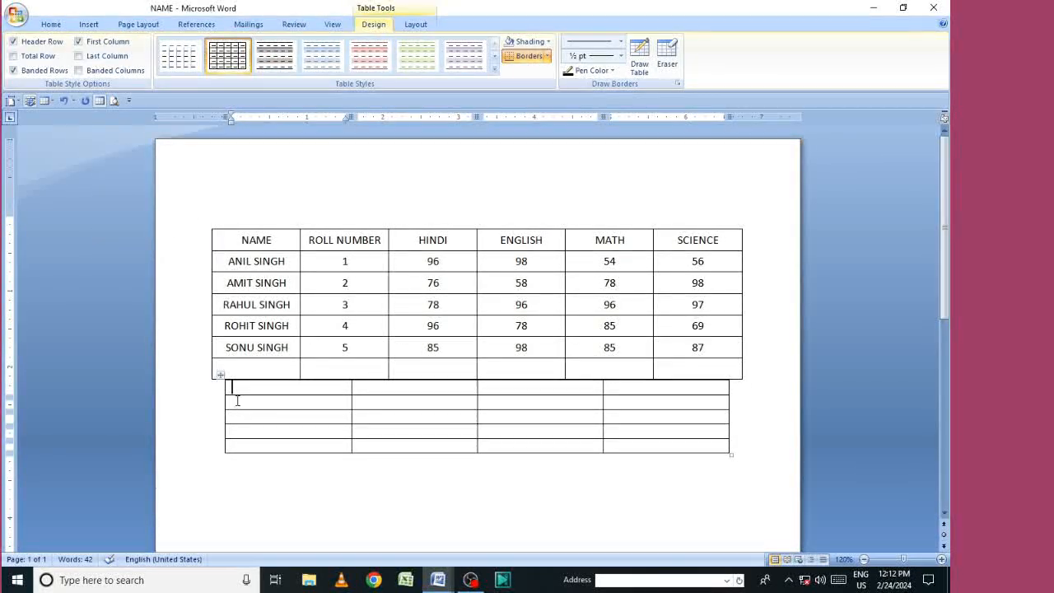
Try to move the new empty table further down the page, away from the marks table
drag(222, 376, 223, 456)
scroll(297, 410, down, 5)
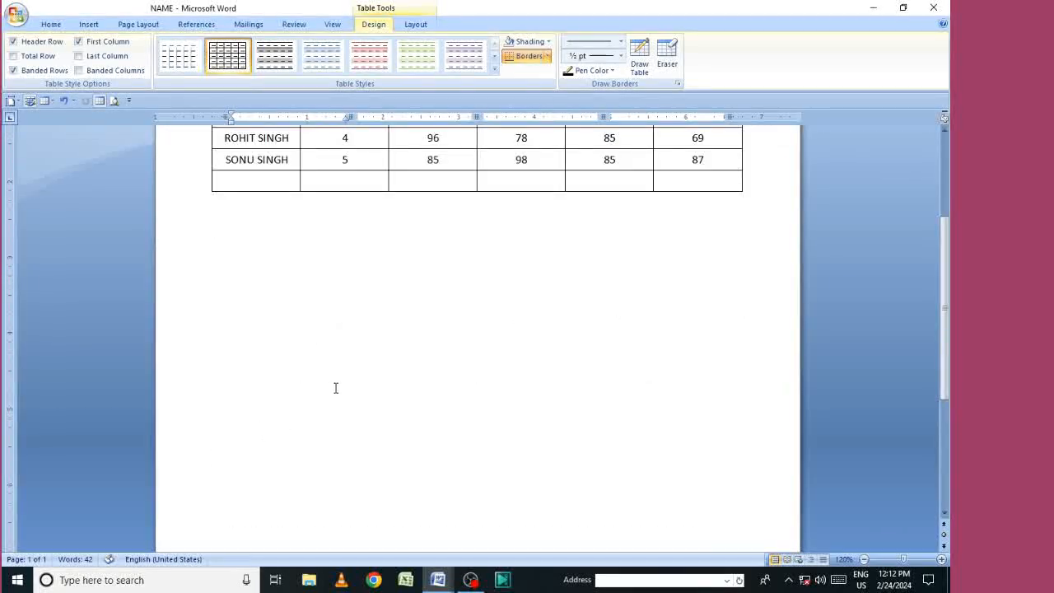
scroll(345, 372, up, 4)
drag(219, 176, 212, 439)
drag(220, 265, 246, 423)
scroll(309, 415, down, 5)
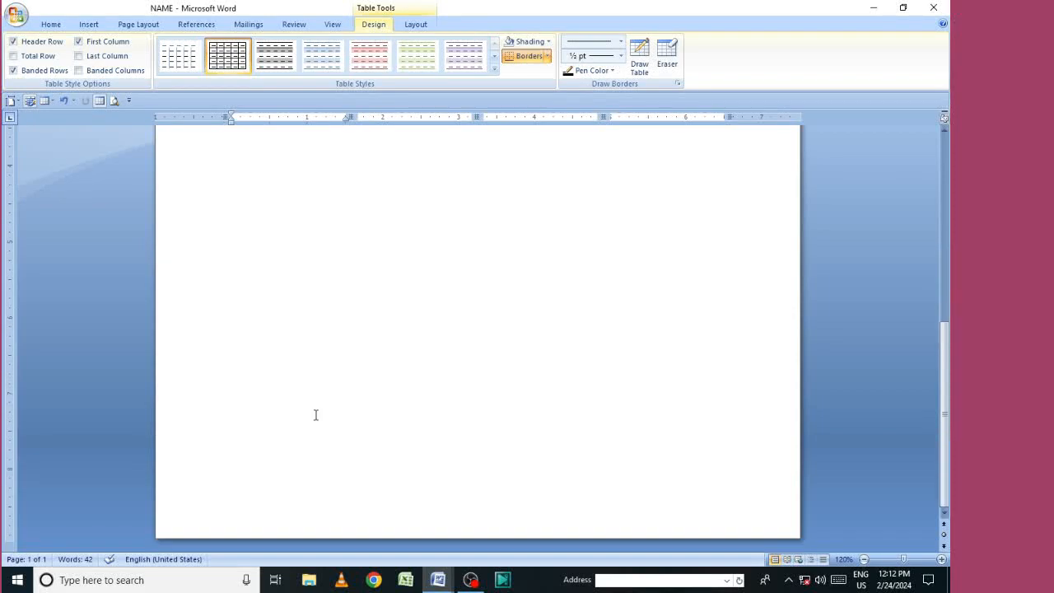
scroll(362, 395, up, 5)
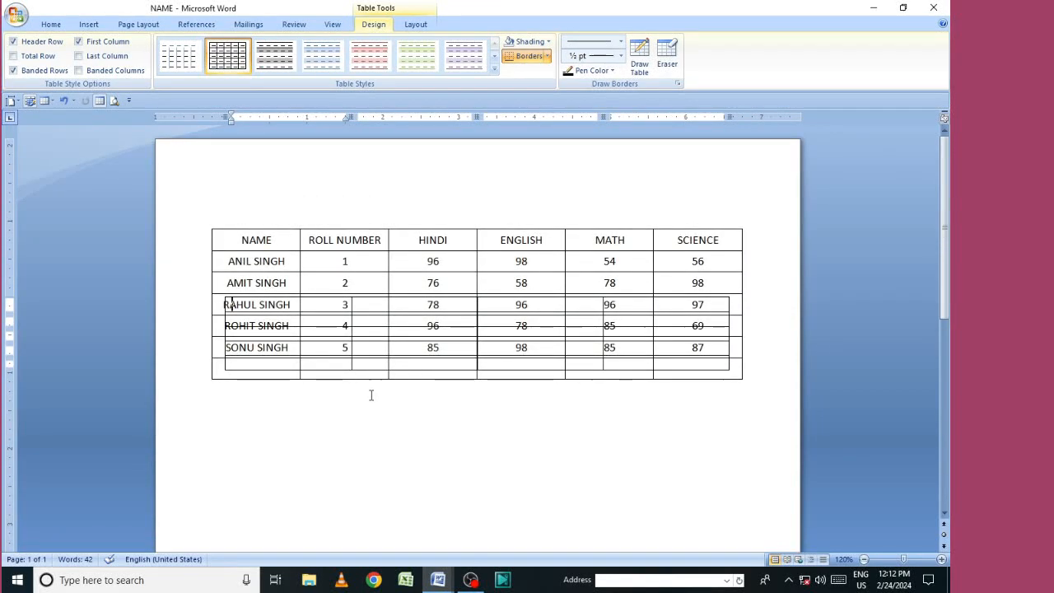
Undo the moves and the insertion of the empty table in the NAME document
key(ctrl+z)
key(ctrl+z)
key(ctrl+z)
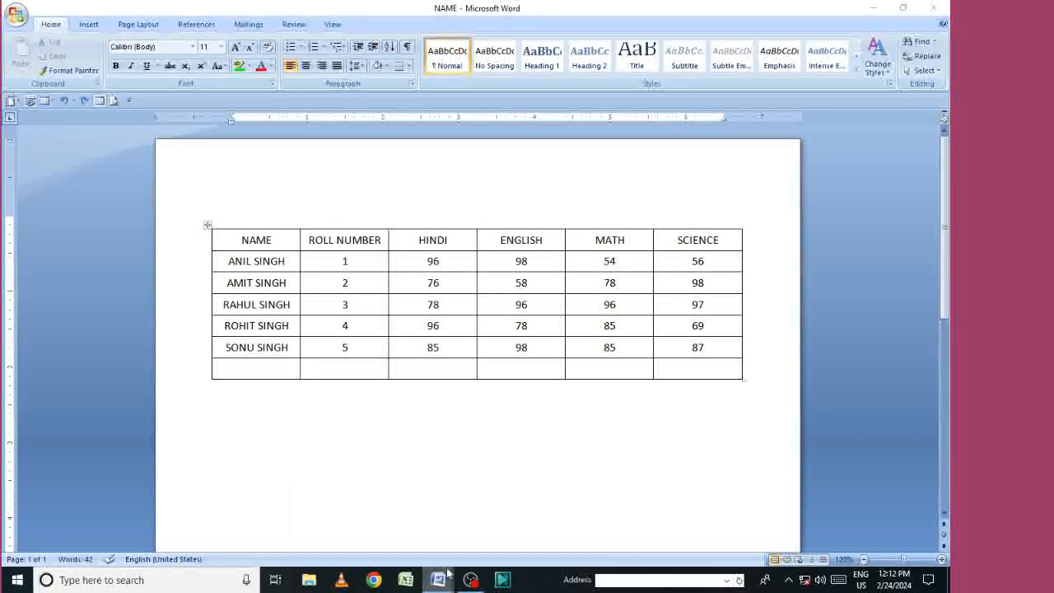
Switch back to Document1 and undo its earlier edits until the page is empty
mouse_move(438, 579)
click(393, 523)
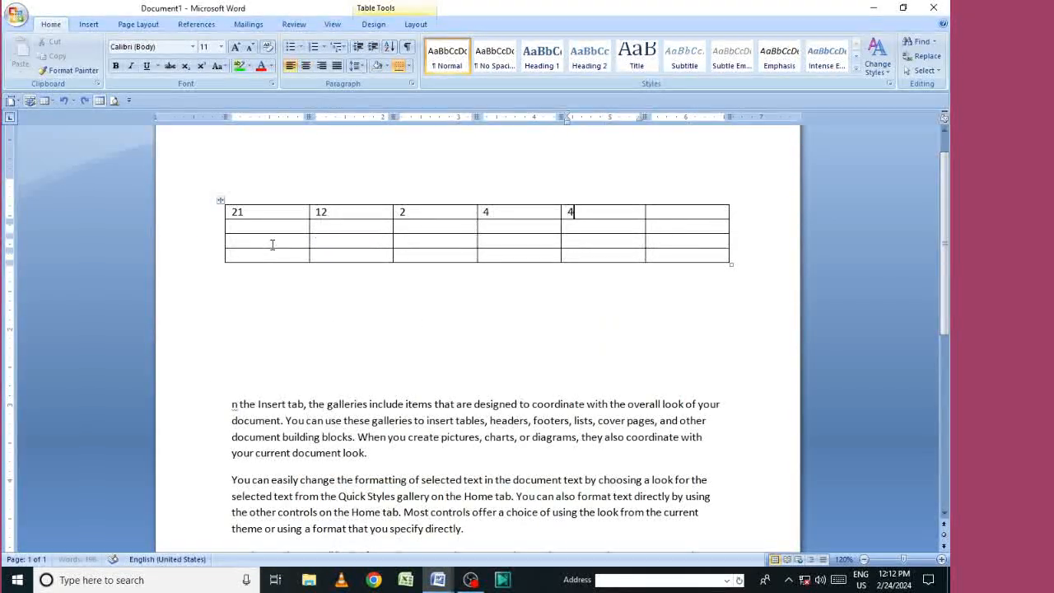
key(ctrl+z)
key(ctrl+z)
key(ctrl+z)
key(ctrl+z)
key(ctrl+z)
key(ctrl+z)
key(ctrl+z)
key(ctrl+z)
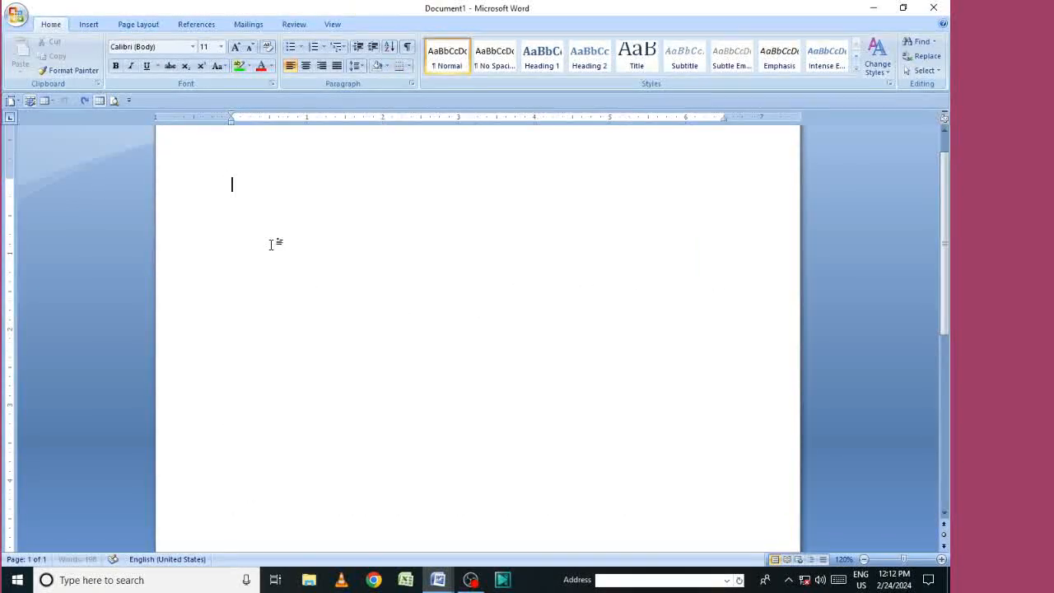
Insert a table with 6 columns and 5 rows on the empty page and show its table layout tools
click(90, 25)
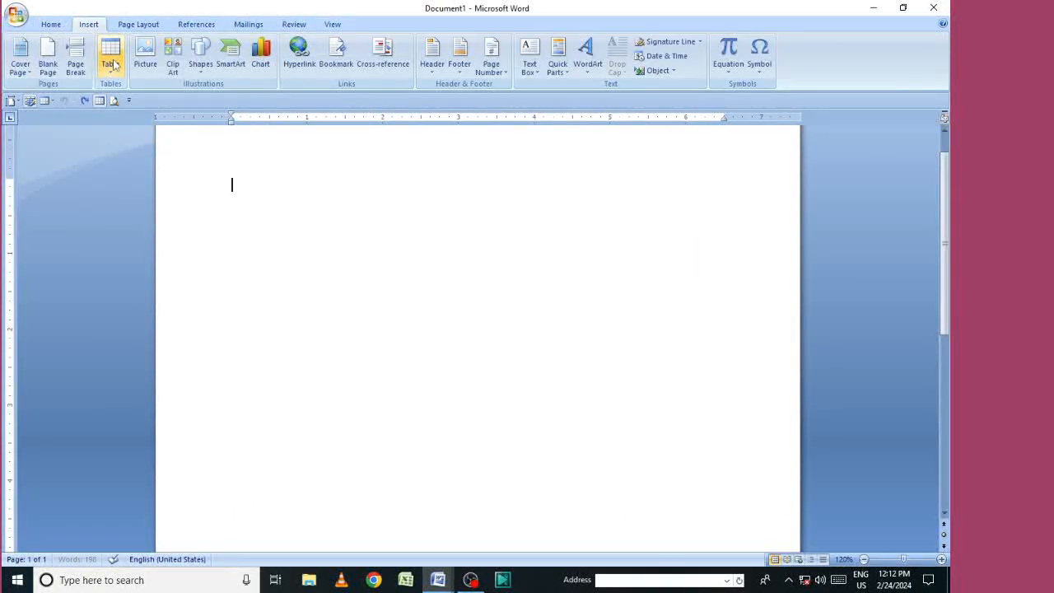
click(110, 54)
click(169, 150)
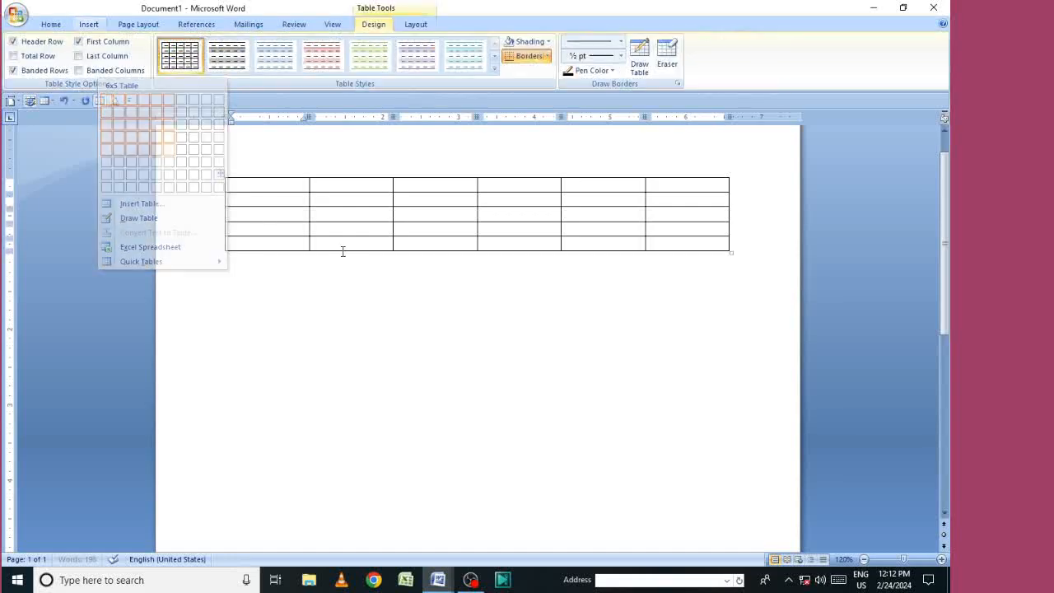
click(366, 269)
click(373, 24)
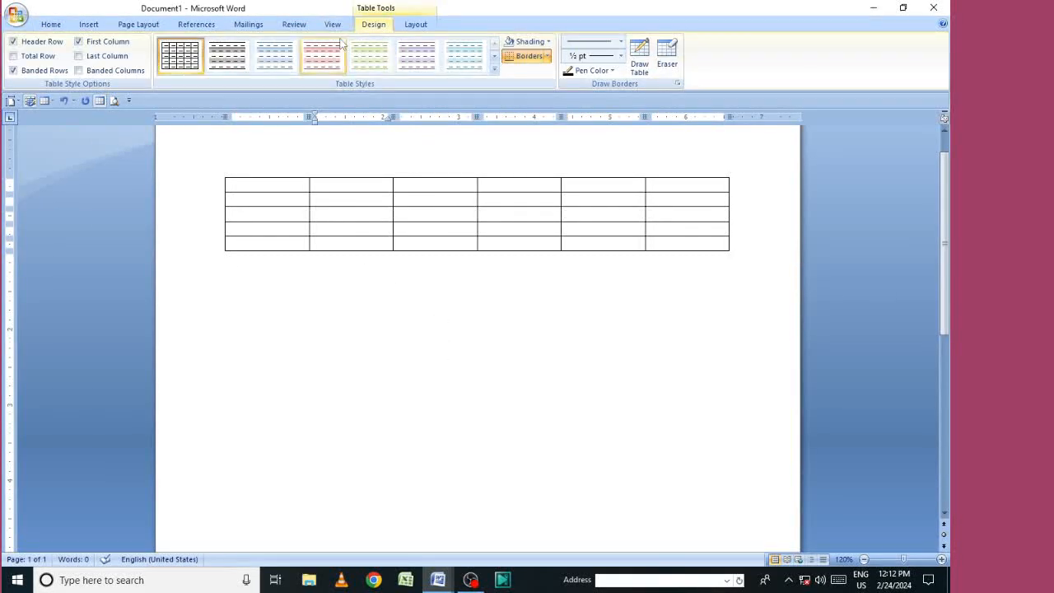
click(415, 25)
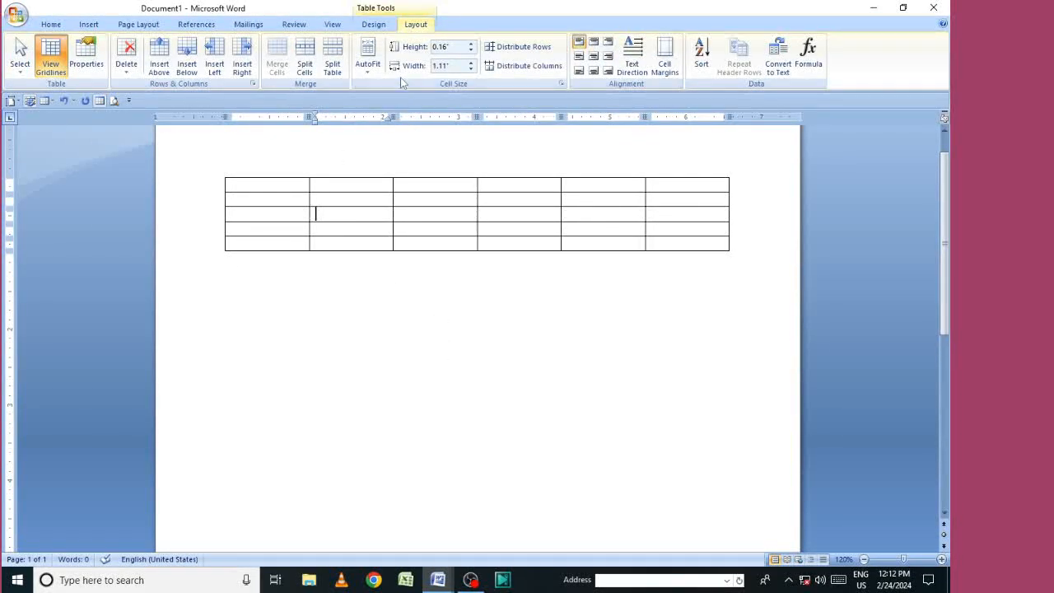
Enter 24 in the table's first cell and 554, 4, 44 and 7777 in the third row from the second column on
click(280, 172)
click(343, 214)
click(286, 184)
click(499, 215)
text(44)
key(Tab)
text(7)
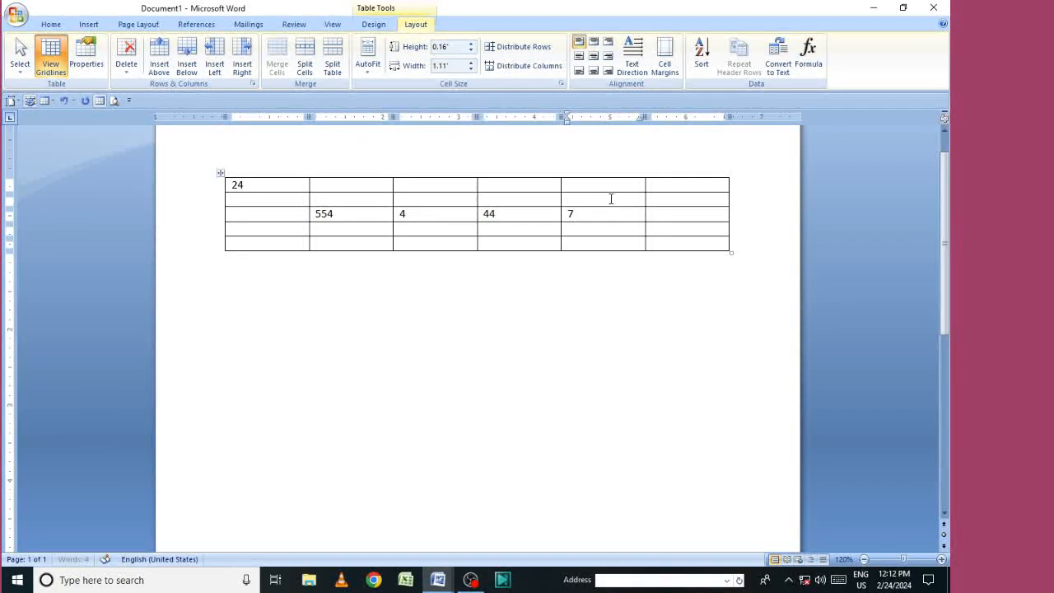
text(77)
Add sample numbers such as 7, 77 and 88 in the second row, 8 in the first row and 777 in the fourth row
click(558, 200)
text(7)
click(400, 199)
text(777)
click(343, 221)
text(77)
click(252, 228)
text(777)
click(388, 174)
text(8)
click(567, 199)
text(88)
Enter 77 in the fourth row's last cell, 7 in the first row's fifth cell, and 7 and 777 in the bottom row
click(692, 230)
text(77)
click(618, 186)
text(7)
click(496, 240)
text(777)
click(357, 242)
text(7)
click(277, 242)
scroll(280, 243, up, 1)
click(280, 241)
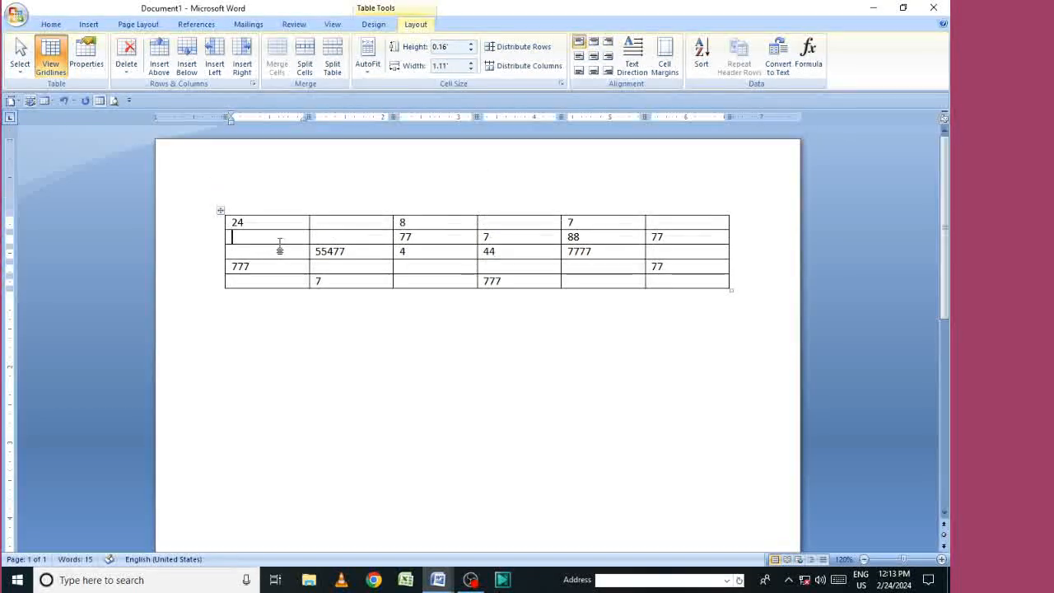
click(572, 321)
click(216, 236)
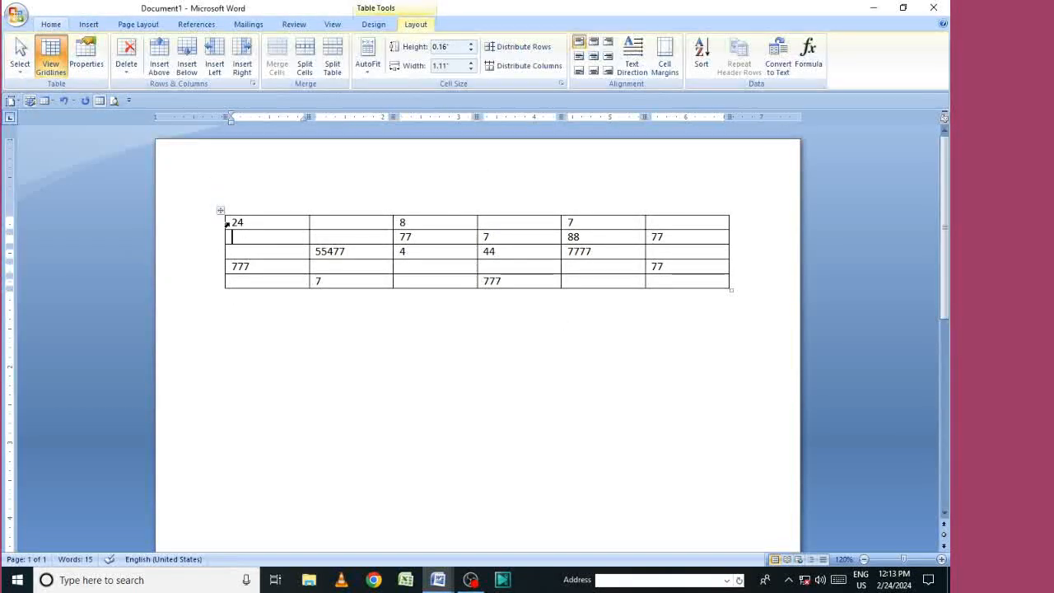
Shrink the table's columns to the width of their numbers with AutoFit Contents
click(373, 71)
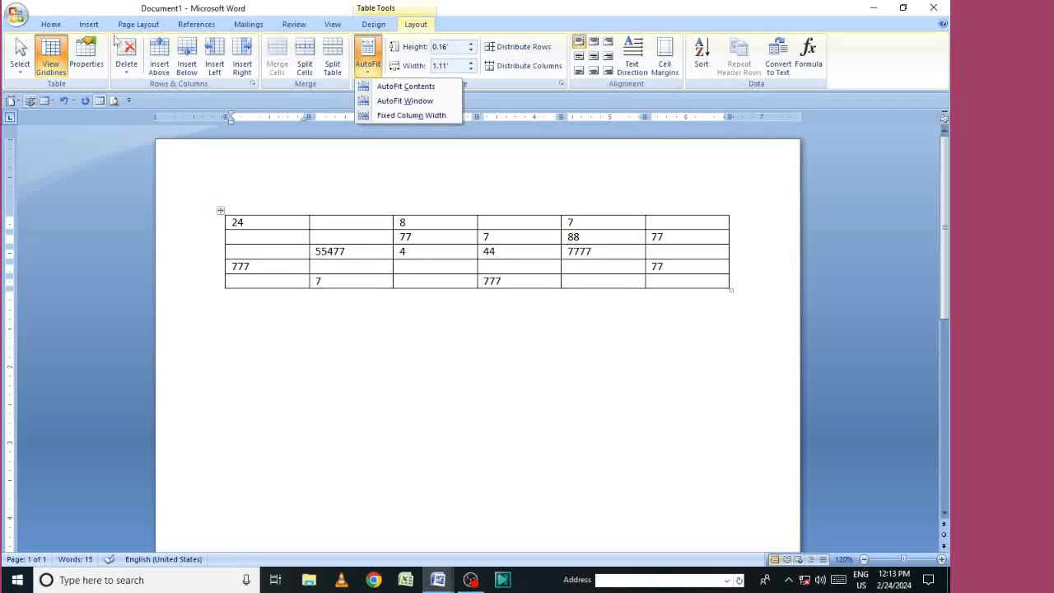
click(89, 58)
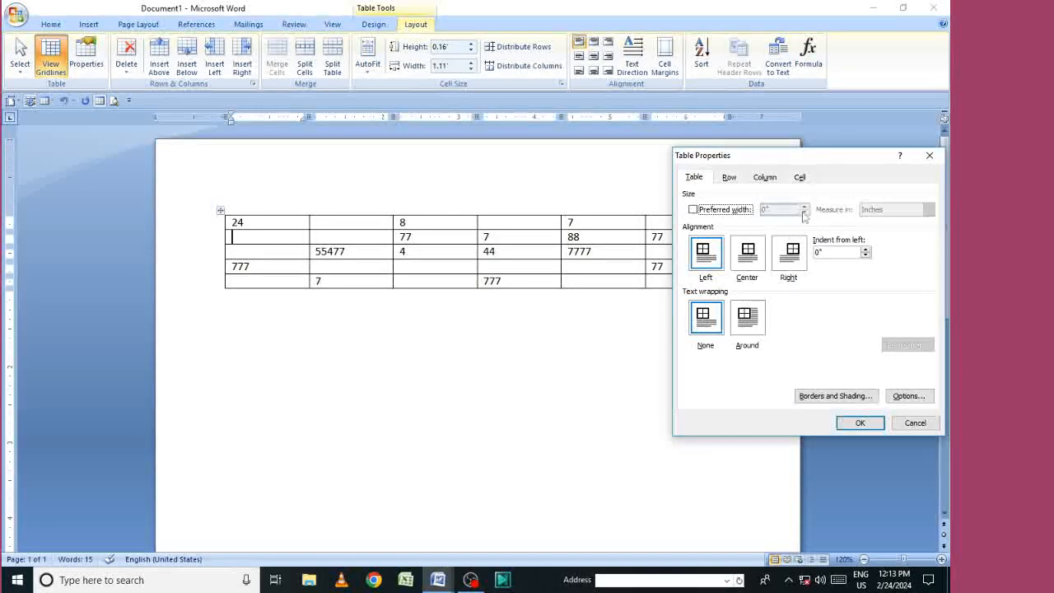
click(928, 157)
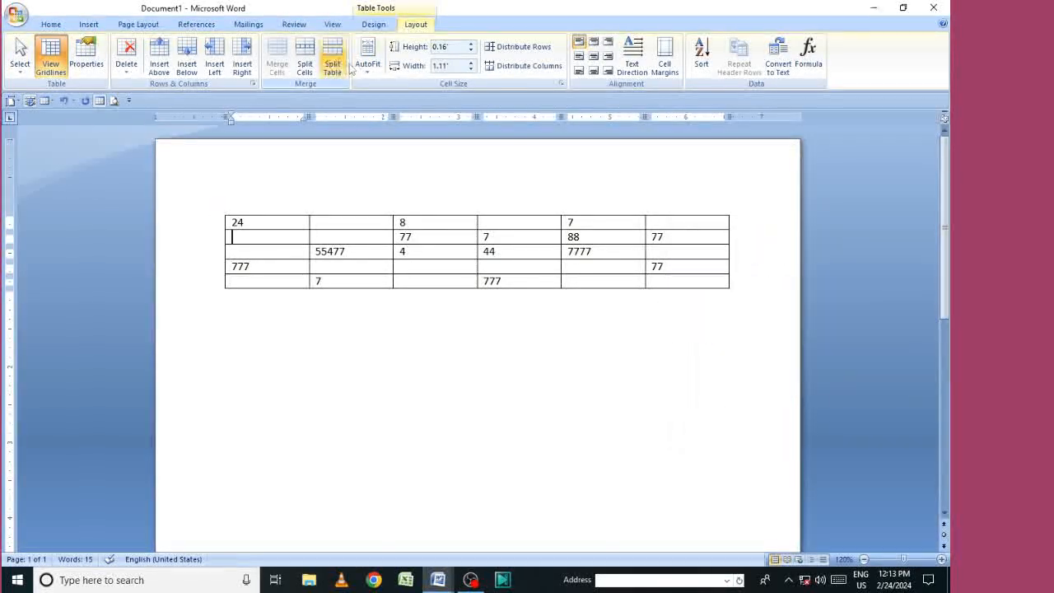
click(367, 65)
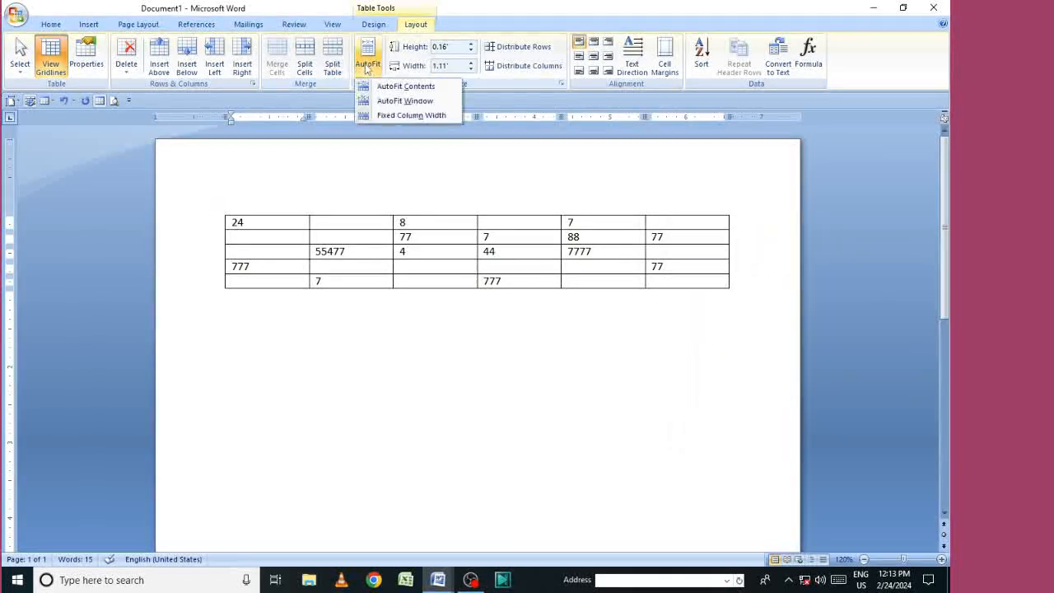
click(422, 86)
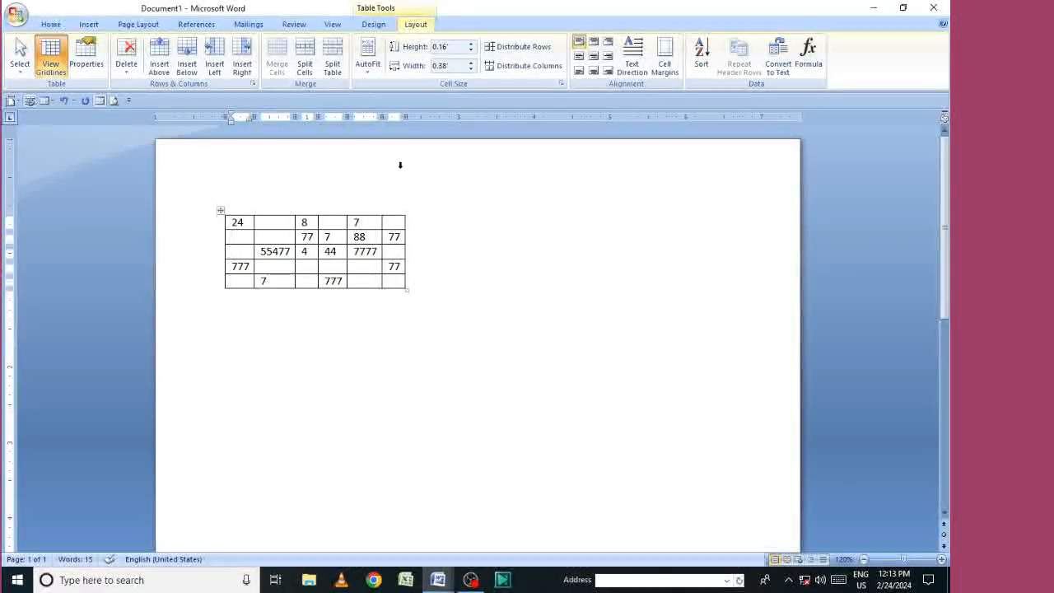
Stretch the table to the page width with AutoFit Window and set it to Fixed Column Width
click(367, 58)
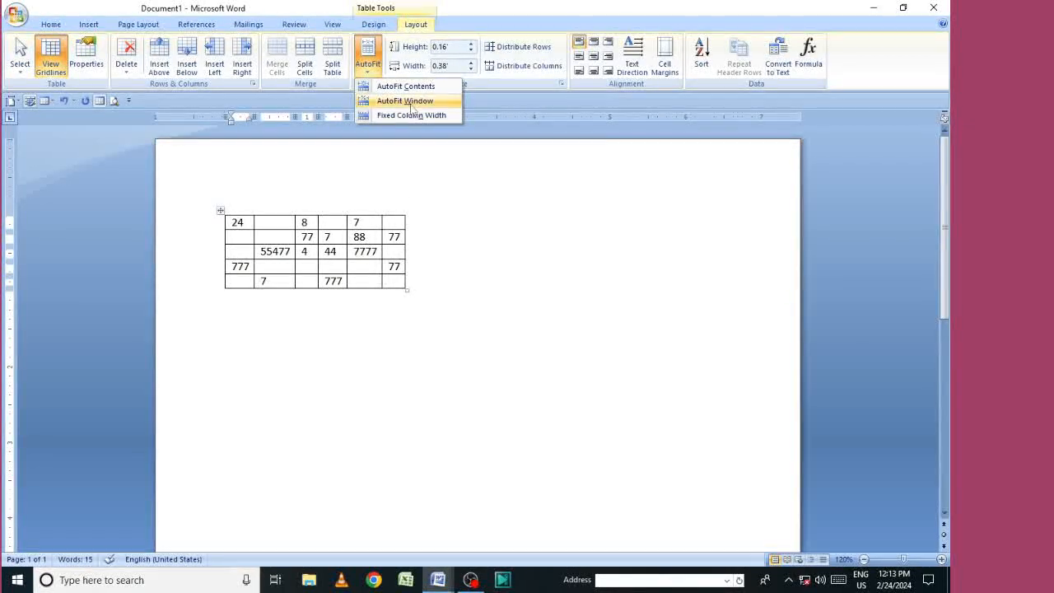
click(412, 102)
click(367, 58)
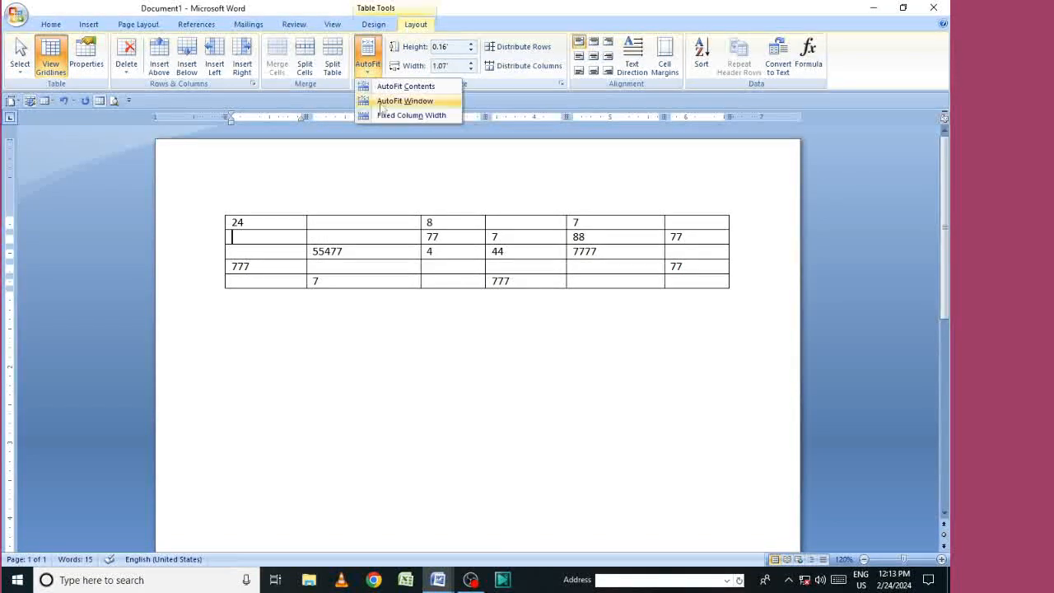
click(397, 116)
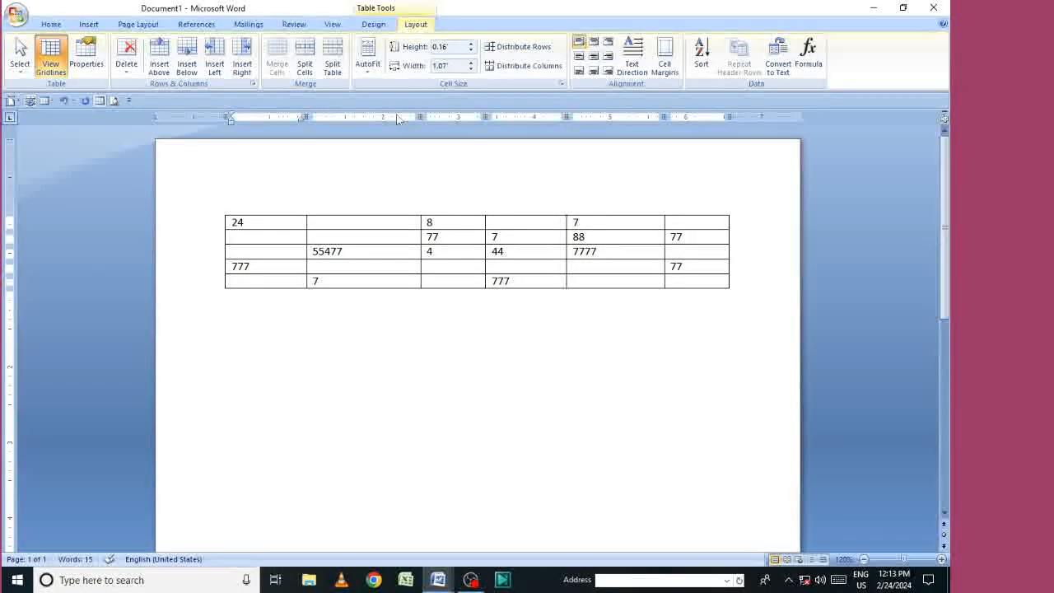
Reapply AutoFit Contents to the table
click(367, 58)
click(412, 87)
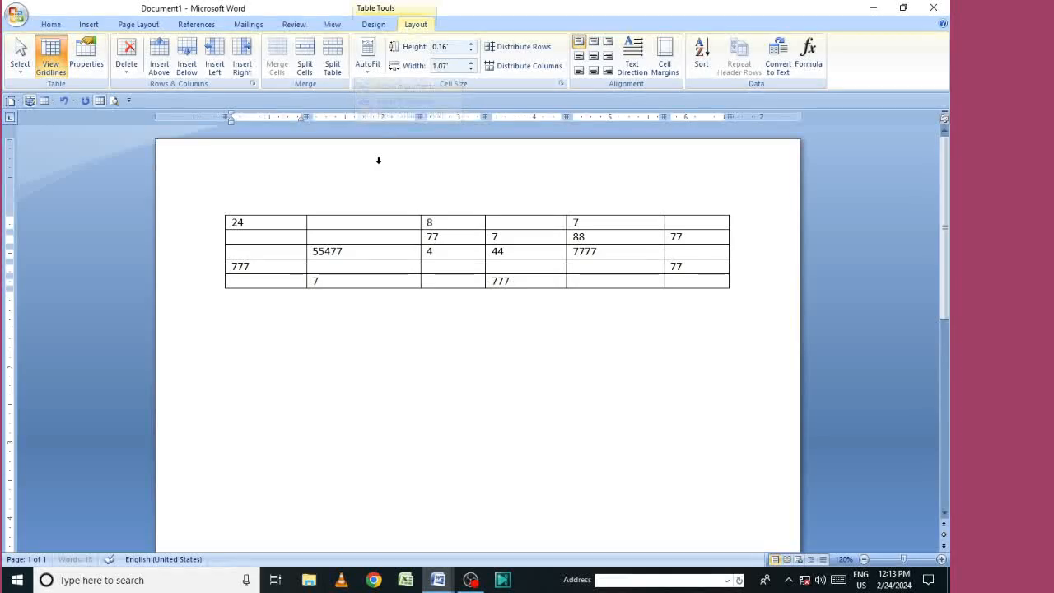
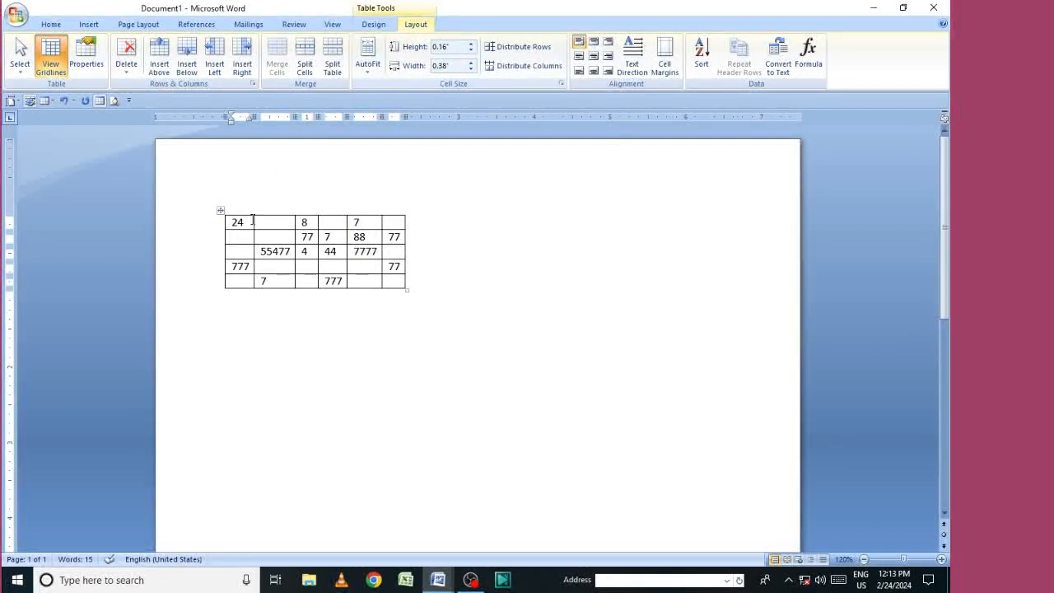
Select the whole number table and set its row height to 0.3"
click(220, 210)
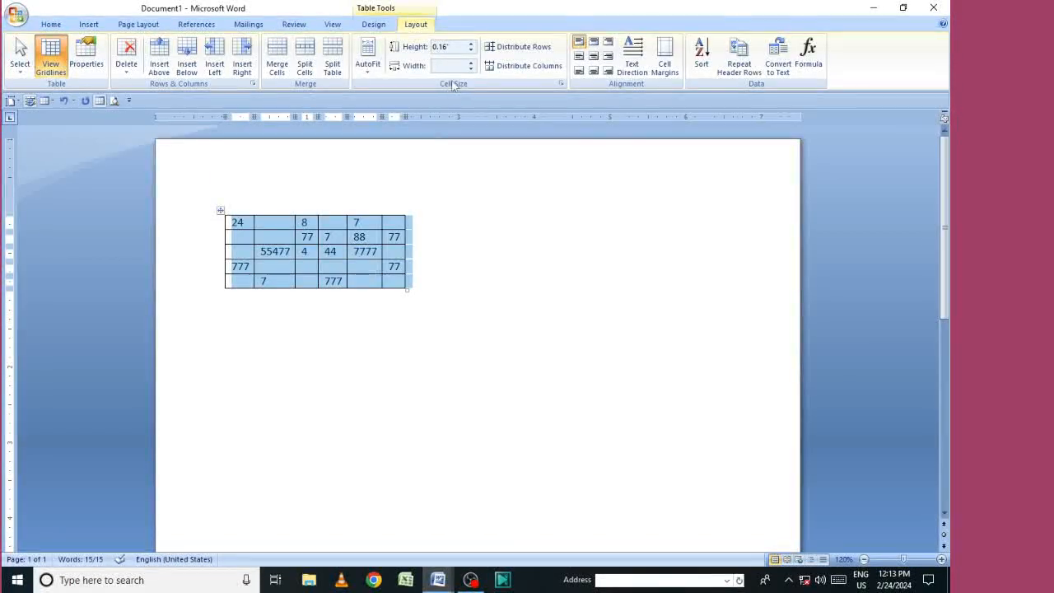
click(471, 43)
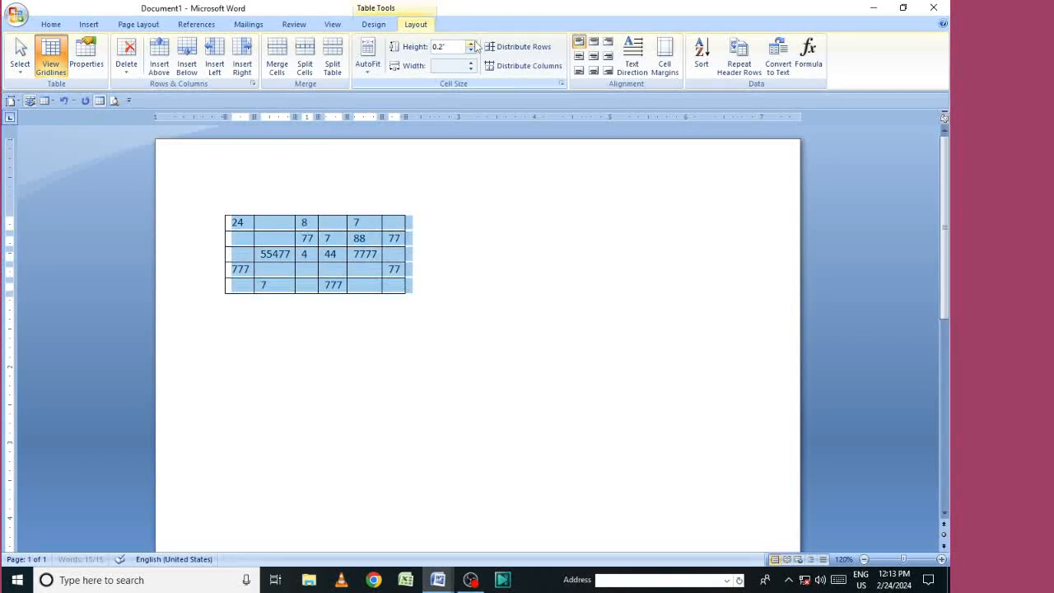
click(471, 43)
click(471, 44)
click(471, 44)
click(473, 43)
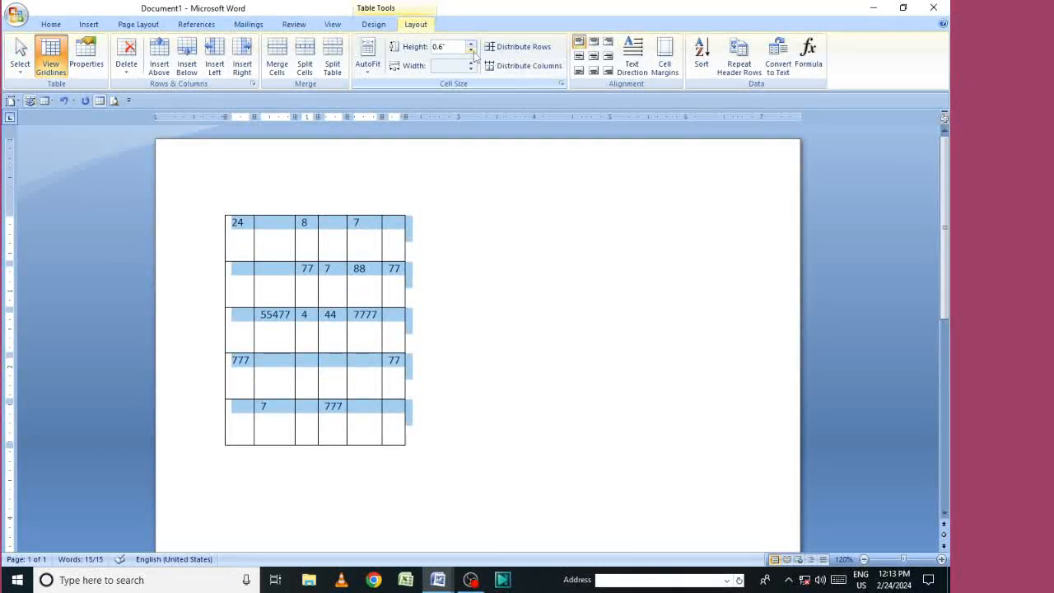
click(472, 51)
click(472, 51)
click(473, 51)
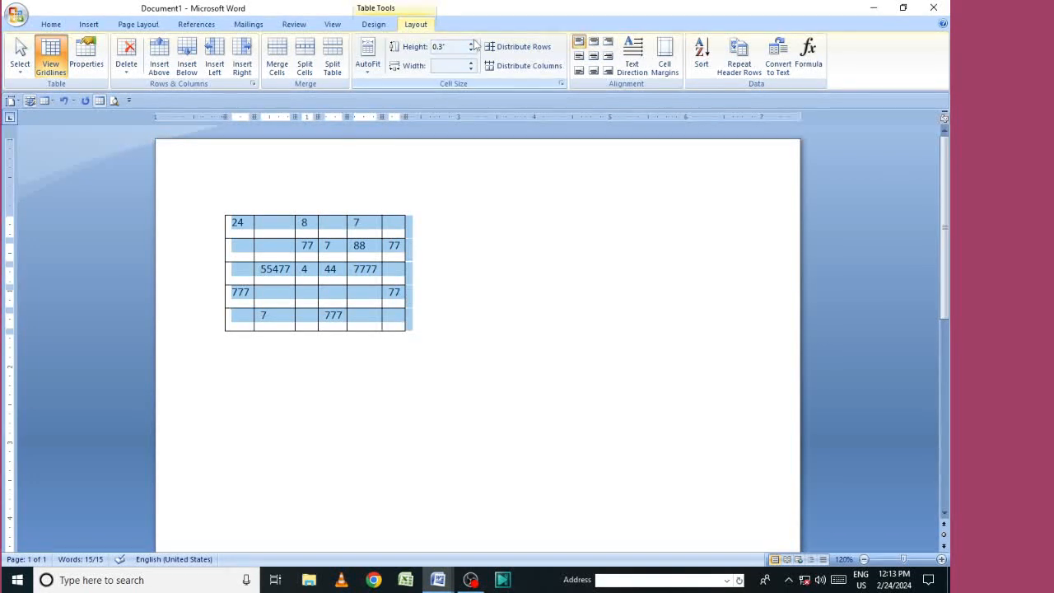
Set the width of the number table's second column to 1"
click(266, 226)
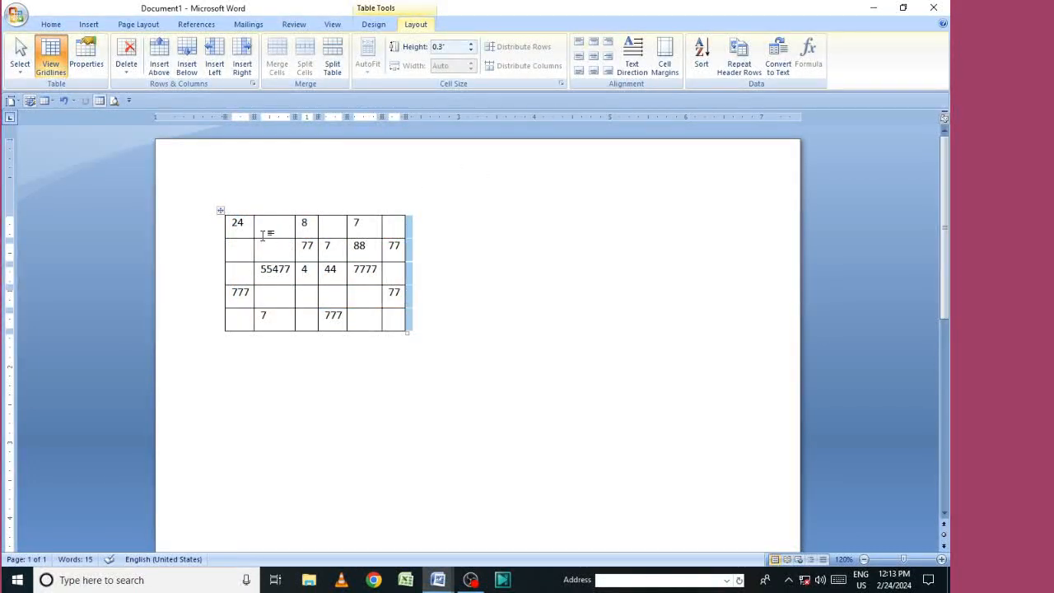
click(472, 62)
click(472, 62)
click(472, 62)
click(472, 61)
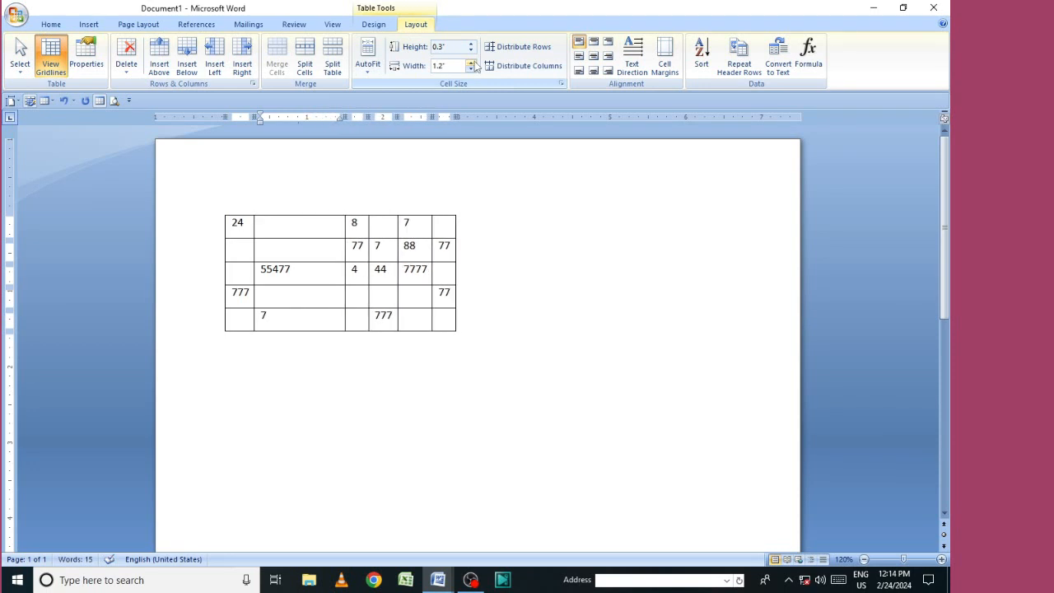
click(472, 62)
click(472, 61)
click(471, 62)
click(471, 69)
click(472, 69)
click(472, 69)
click(472, 69)
click(472, 70)
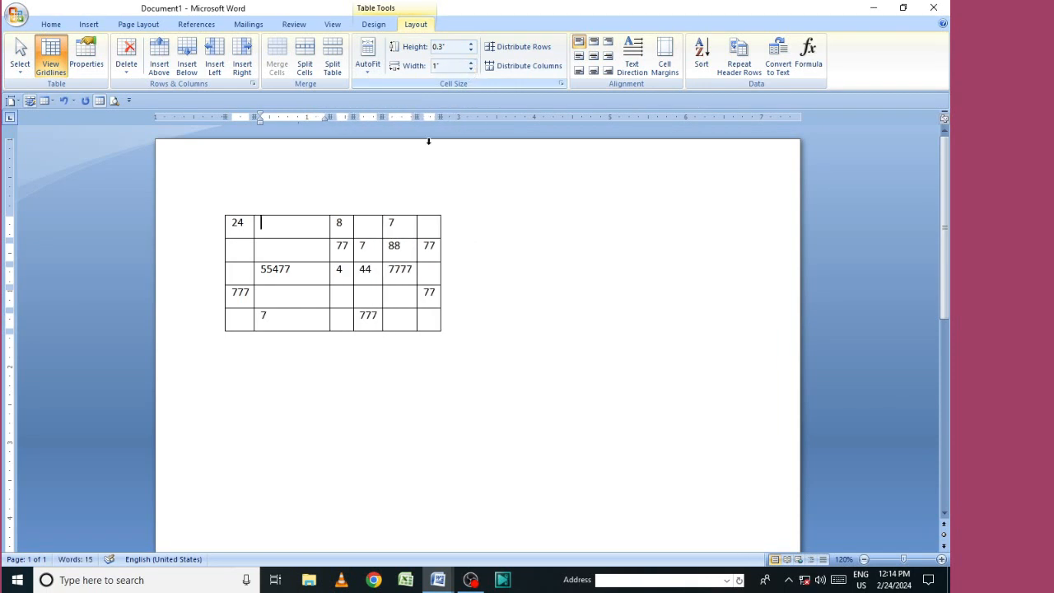
Set the width of the number table's fourth column to 0.6"
click(472, 61)
click(471, 62)
click(472, 61)
click(472, 62)
click(471, 62)
click(471, 61)
click(472, 70)
click(472, 69)
click(472, 69)
click(472, 70)
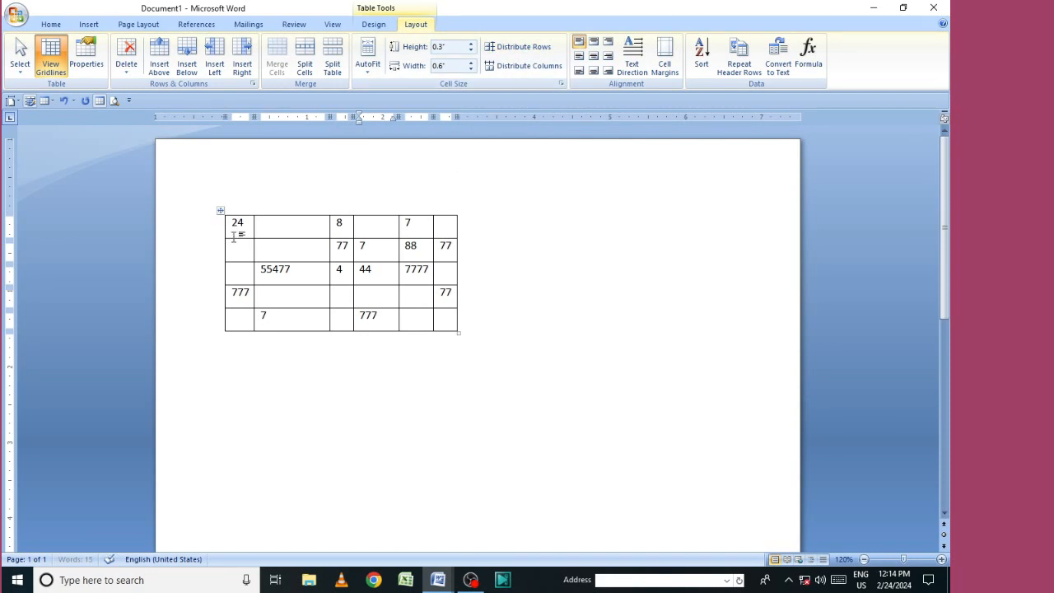
Select the whole number table and distribute its columns and rows evenly
click(223, 212)
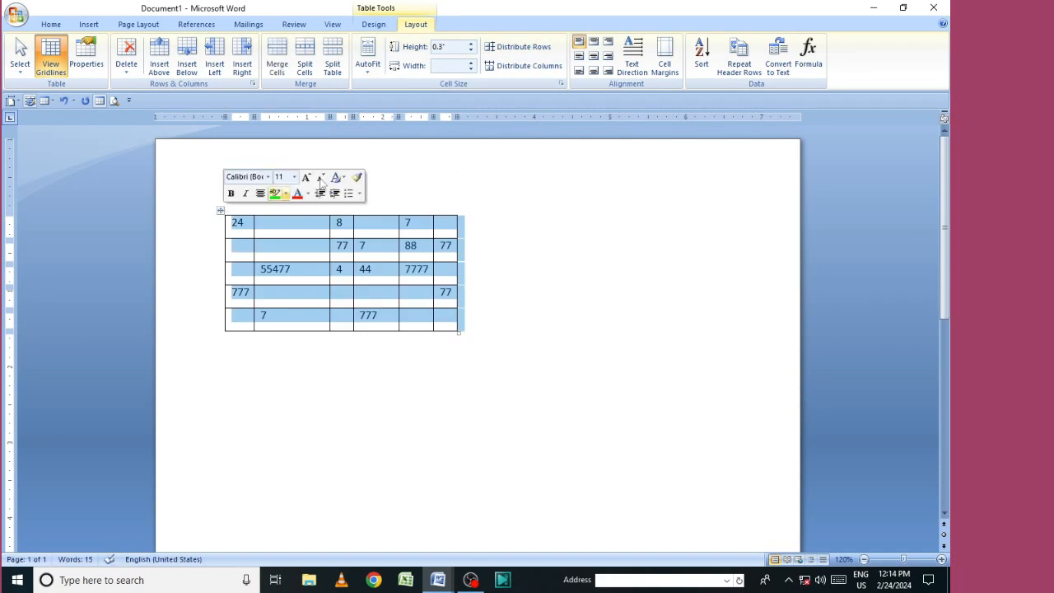
click(525, 66)
click(521, 50)
click(521, 51)
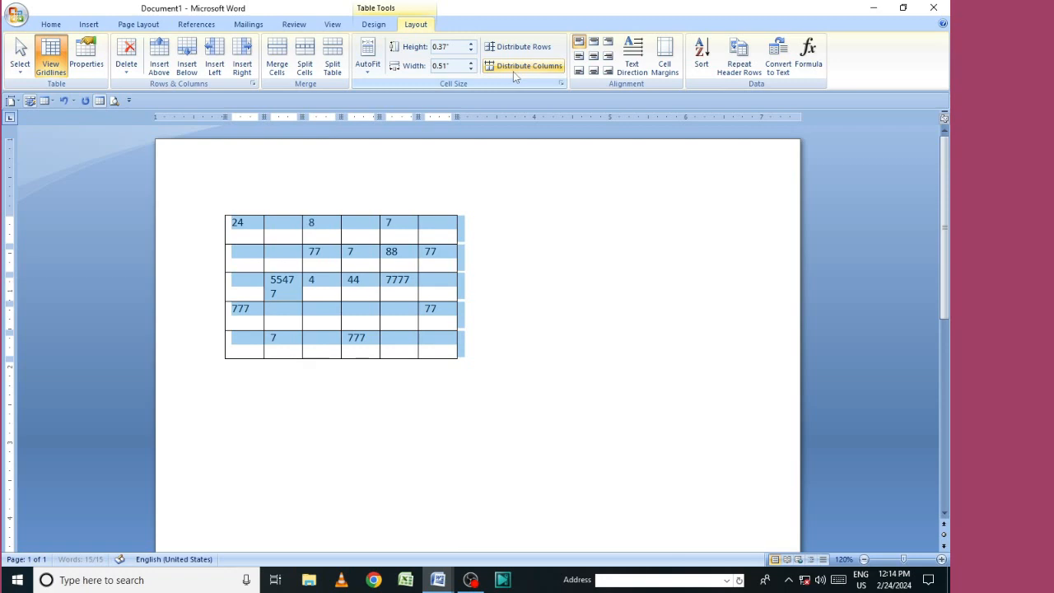
click(338, 220)
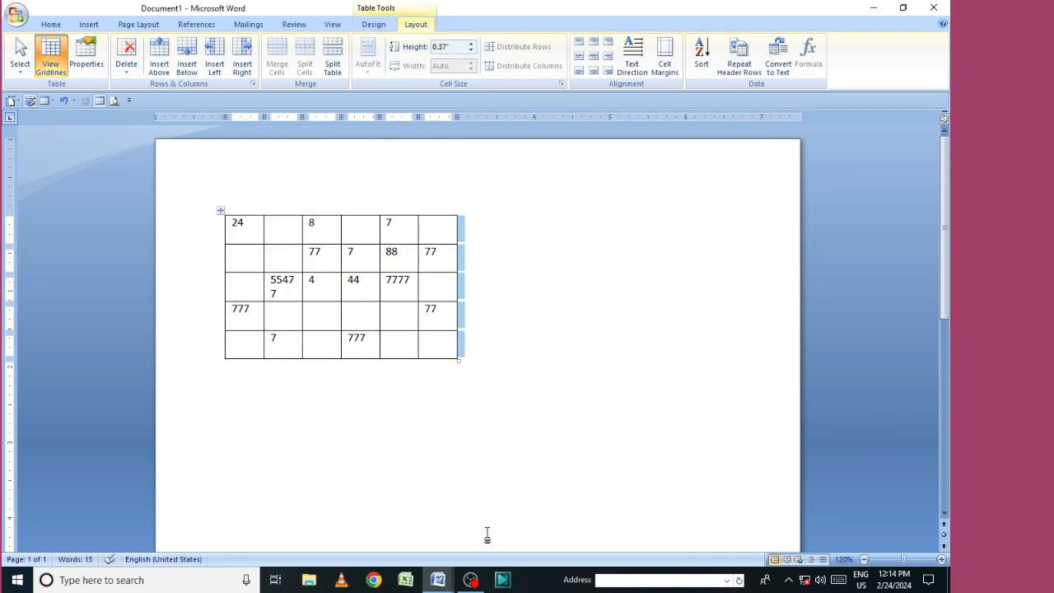
Switch to the NAME document and distribute the columns of the whole marks table evenly
mouse_move(437, 580)
click(514, 515)
drag(433, 282, 420, 305)
click(417, 25)
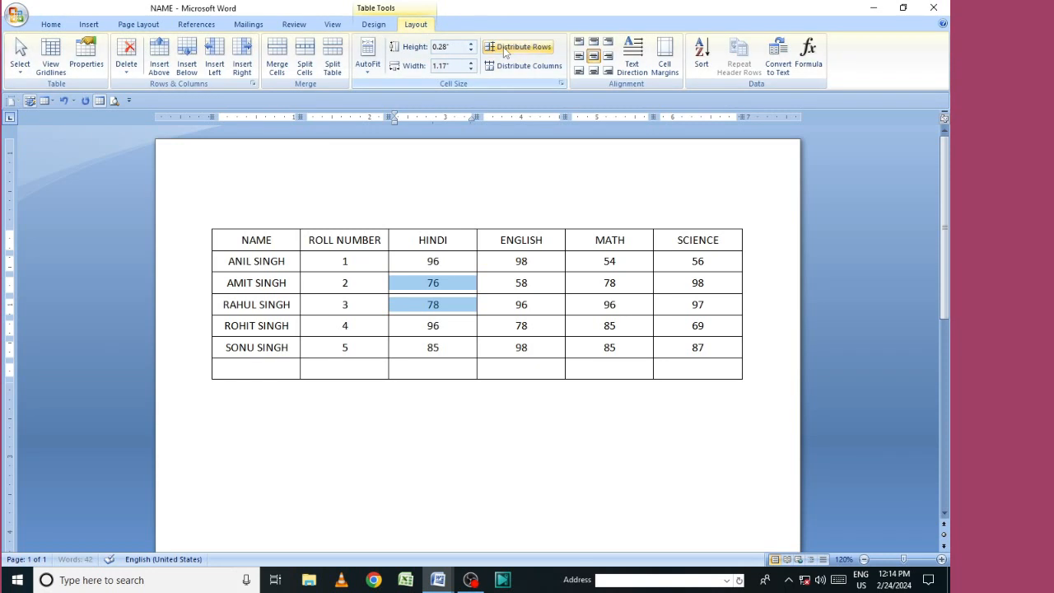
click(198, 229)
click(208, 227)
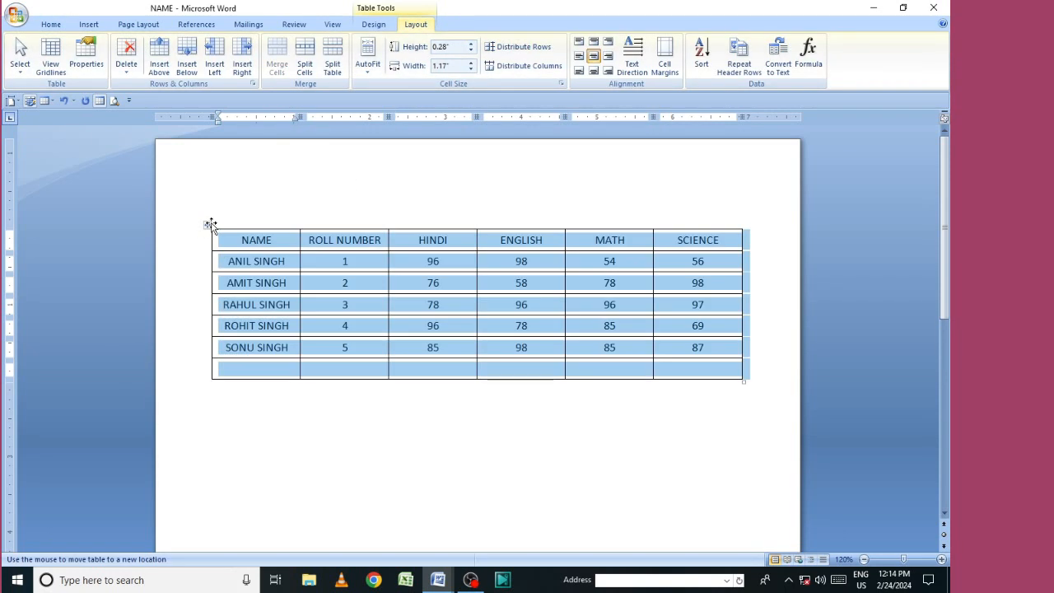
click(299, 348)
drag(228, 240, 685, 359)
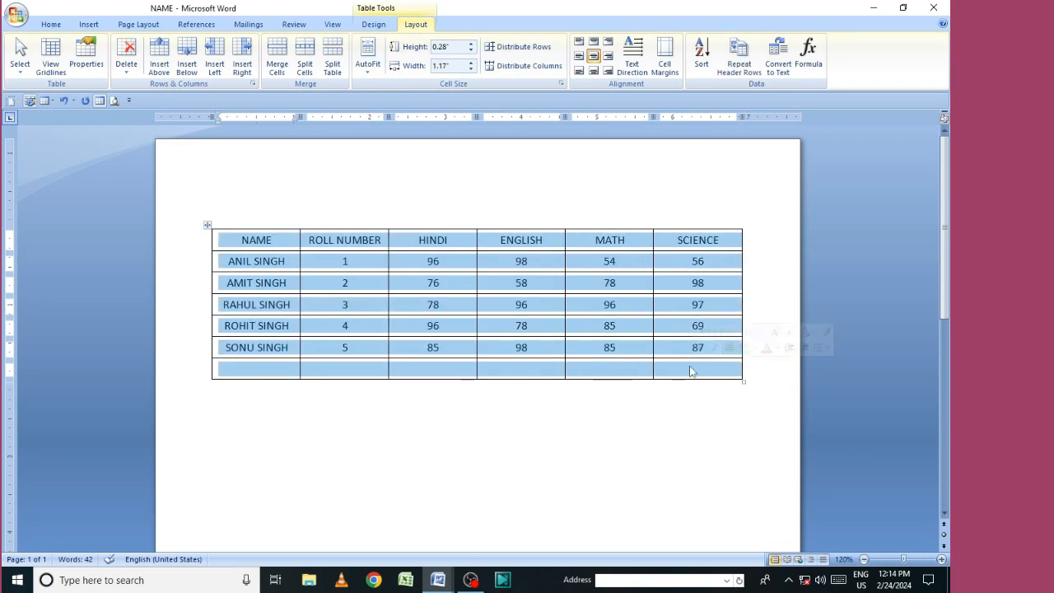
click(517, 71)
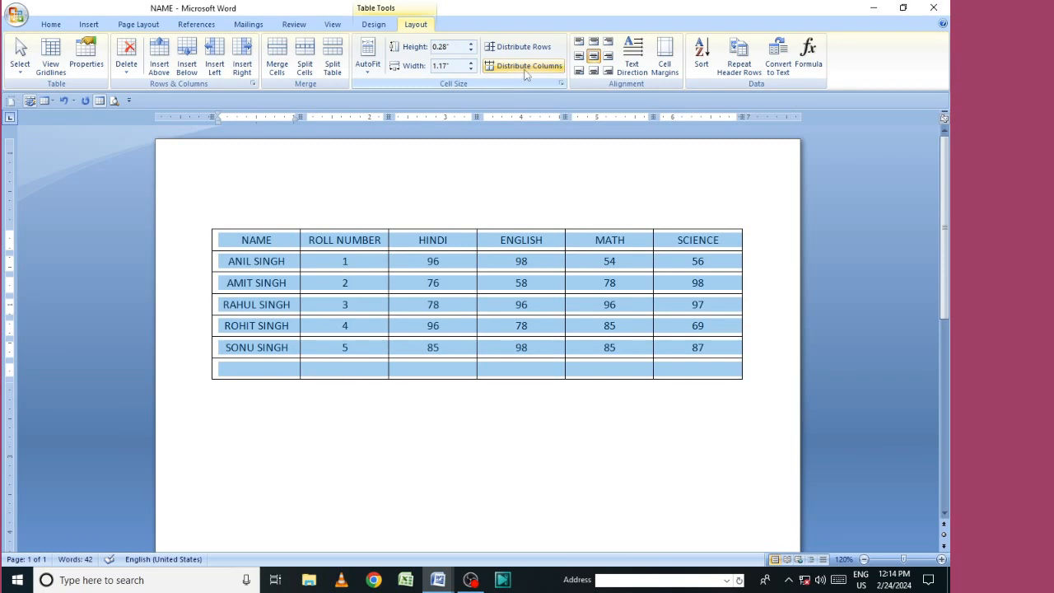
click(538, 191)
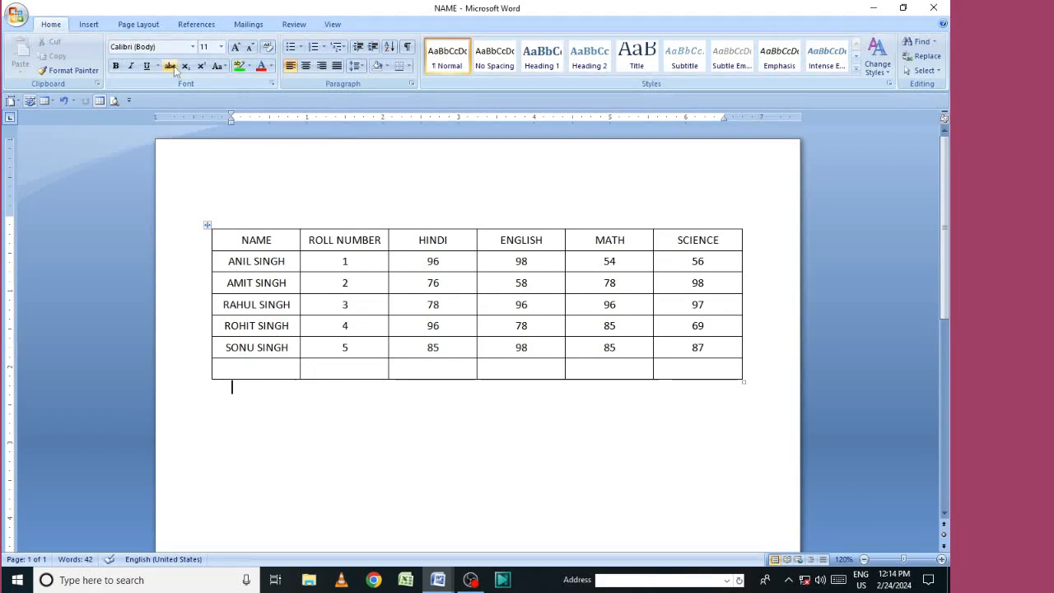
key(alt+n)
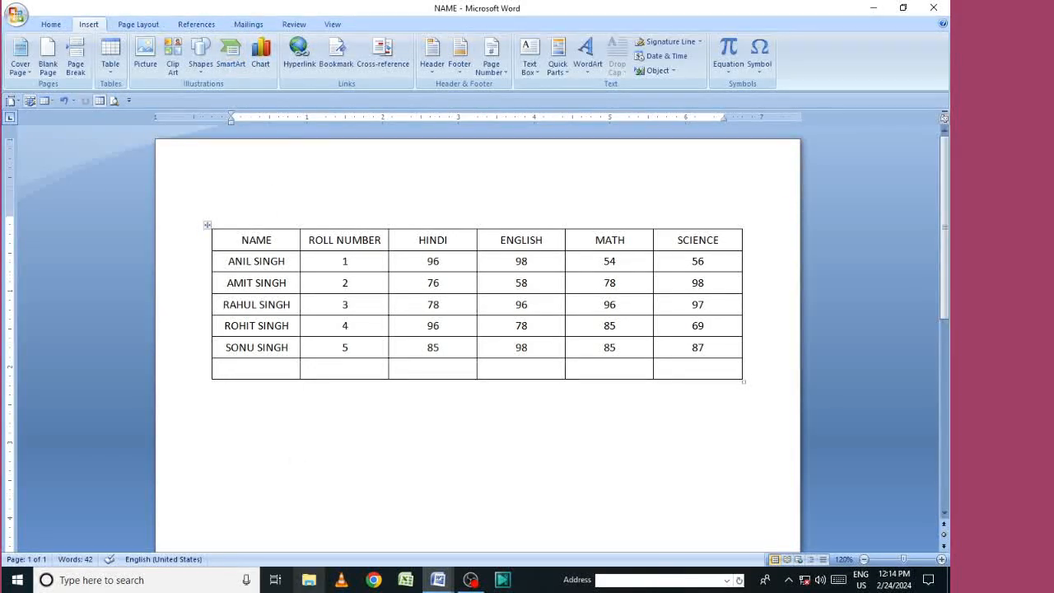
Return to Document1, redistribute the number table's columns and rows evenly, and align its cell contents to Align Center
mouse_move(438, 580)
click(403, 476)
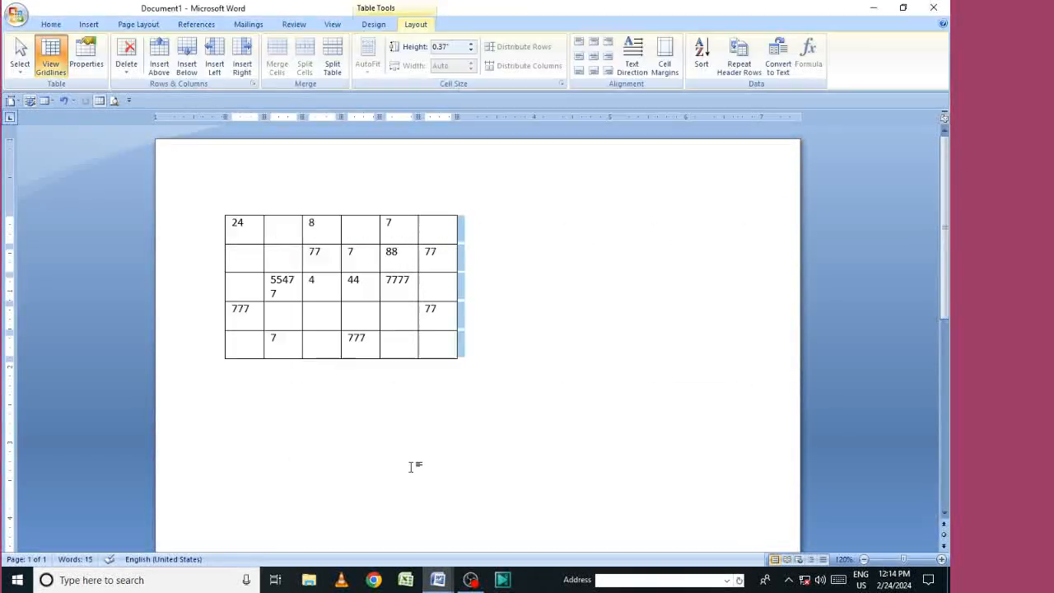
key(ctrl+a)
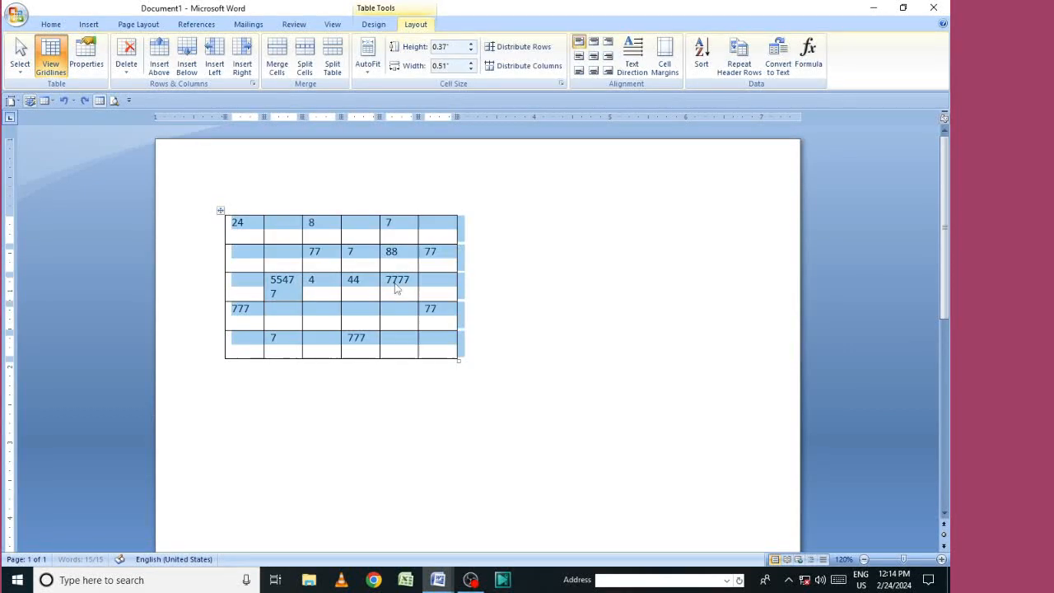
click(527, 66)
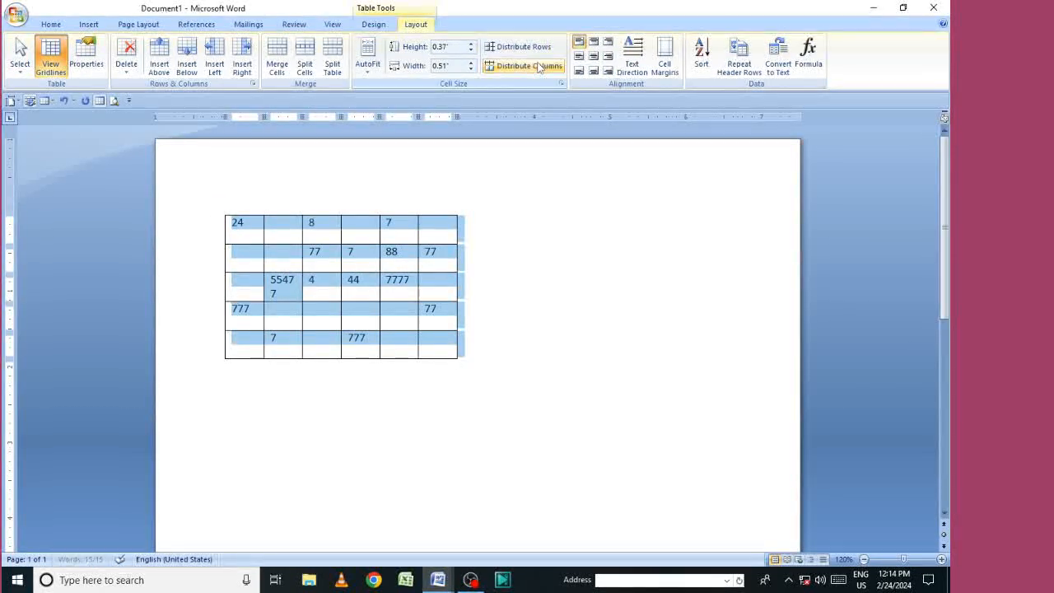
click(535, 68)
click(524, 49)
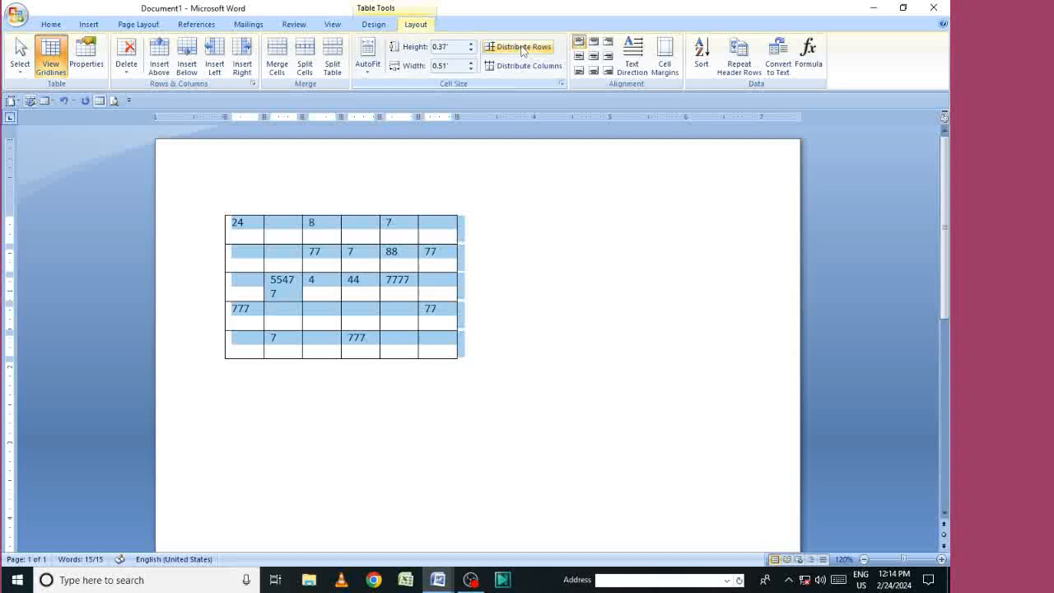
click(592, 56)
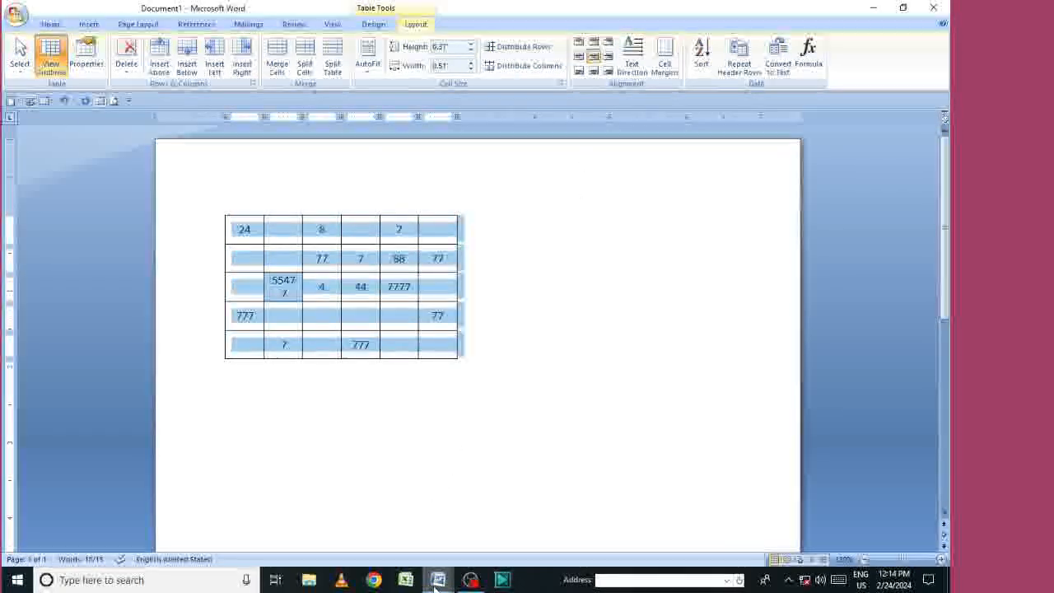
In the NAME document, align all cells below the header from ROLL NUMBER to SCIENCE to Align Top Center
mouse_move(438, 580)
click(527, 498)
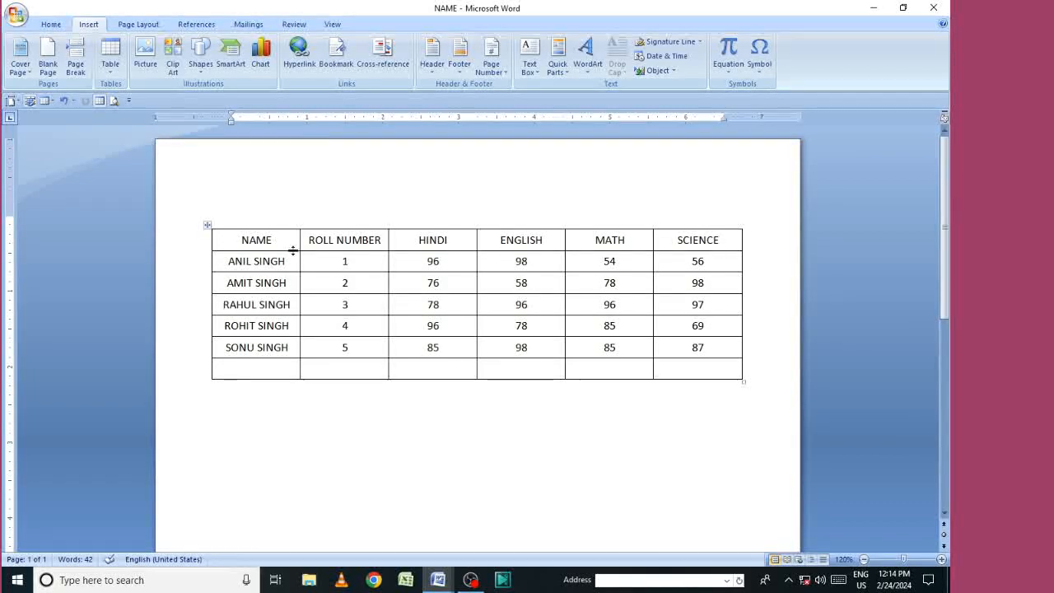
drag(279, 249, 745, 388)
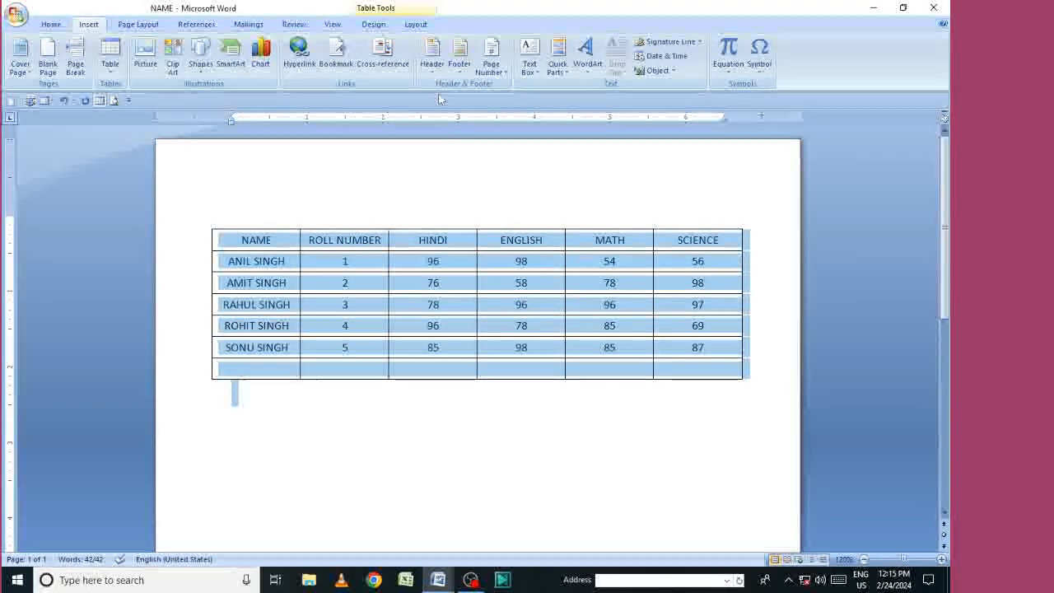
click(424, 27)
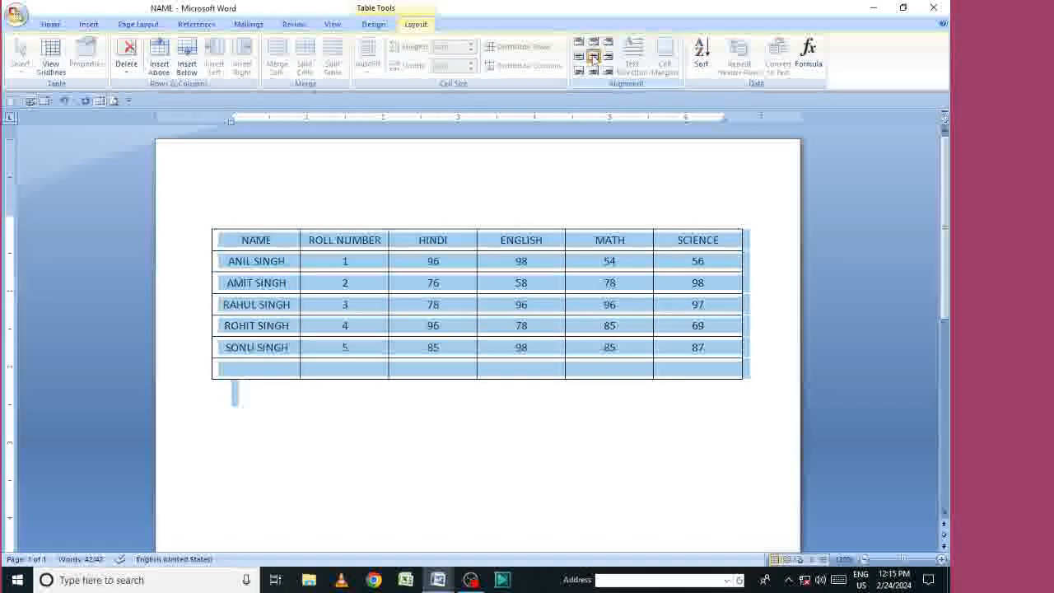
click(565, 211)
drag(316, 301, 606, 350)
click(543, 409)
drag(421, 323, 713, 368)
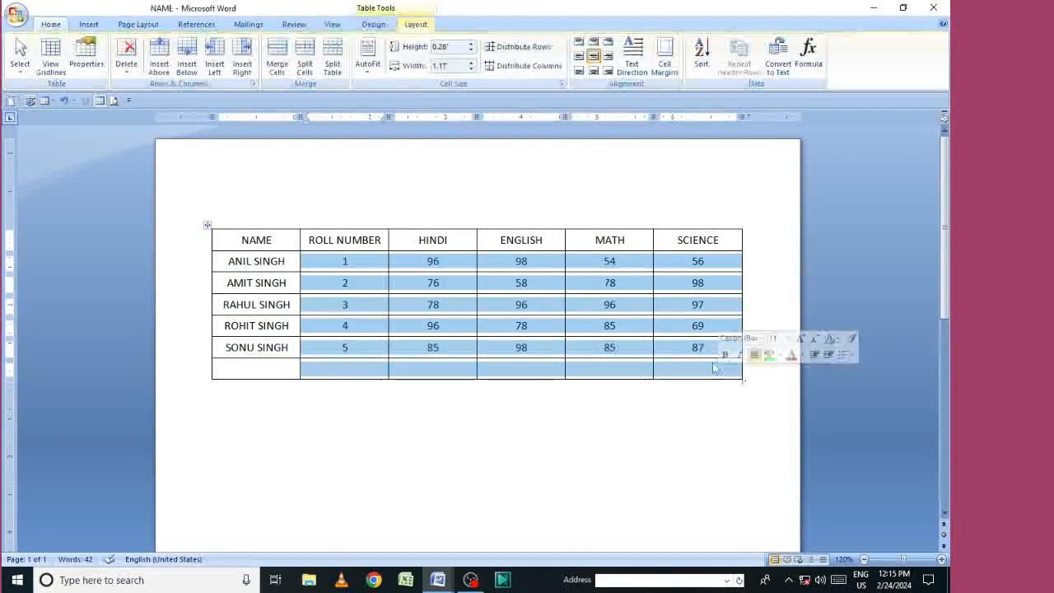
click(593, 42)
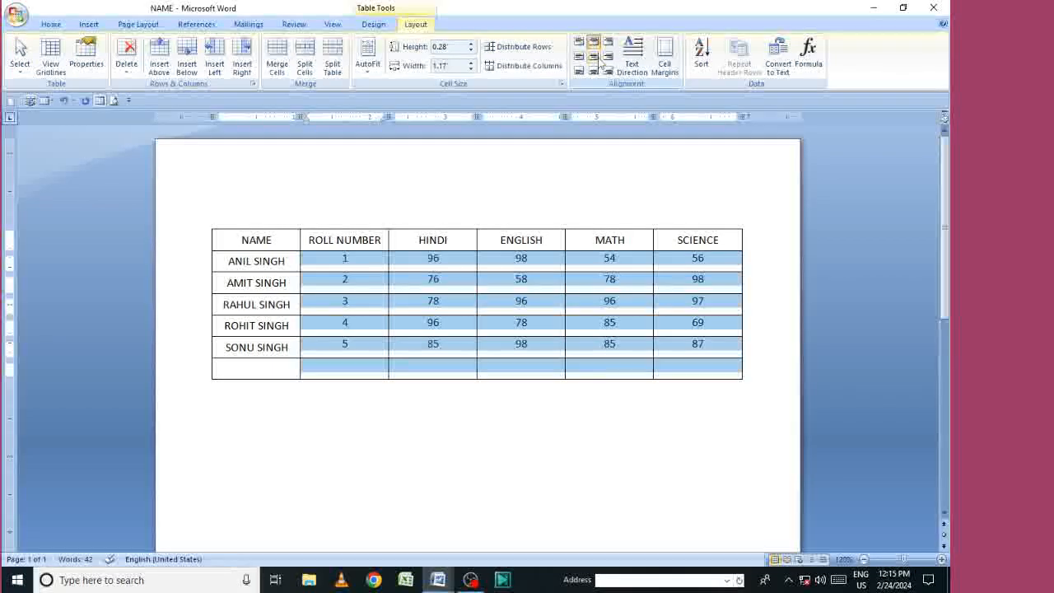
Try the various bottom and top alignments on the selected marks cells, finishing with Align Center
click(594, 57)
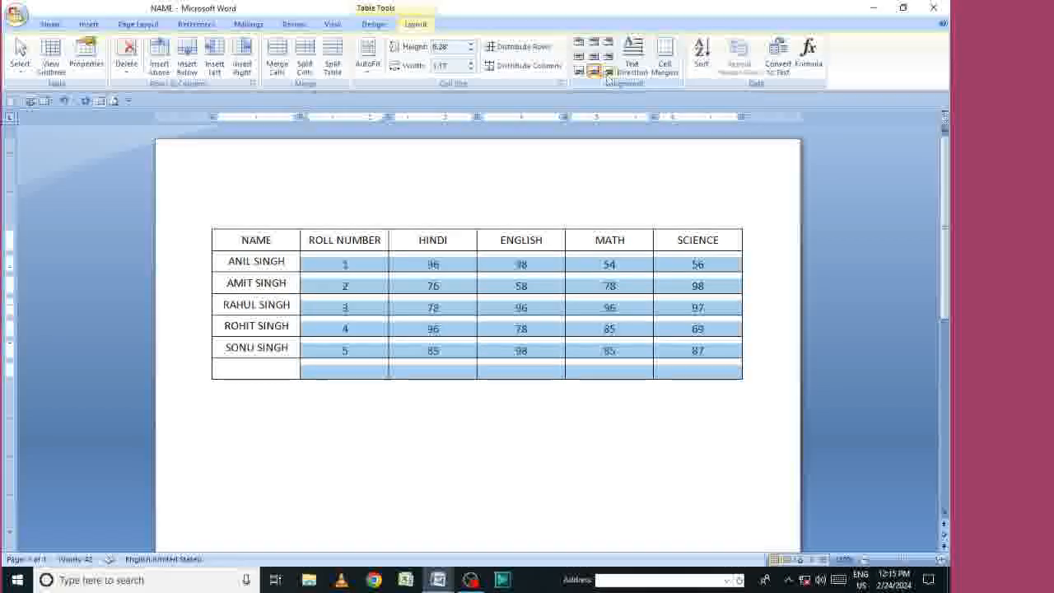
click(608, 72)
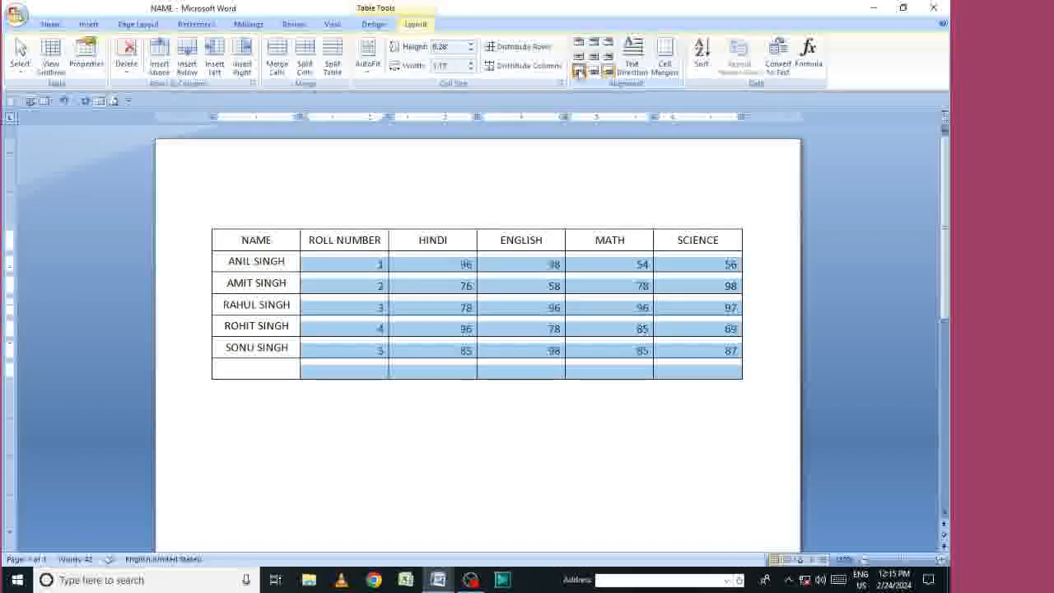
click(579, 72)
click(579, 42)
click(594, 42)
click(608, 42)
click(594, 57)
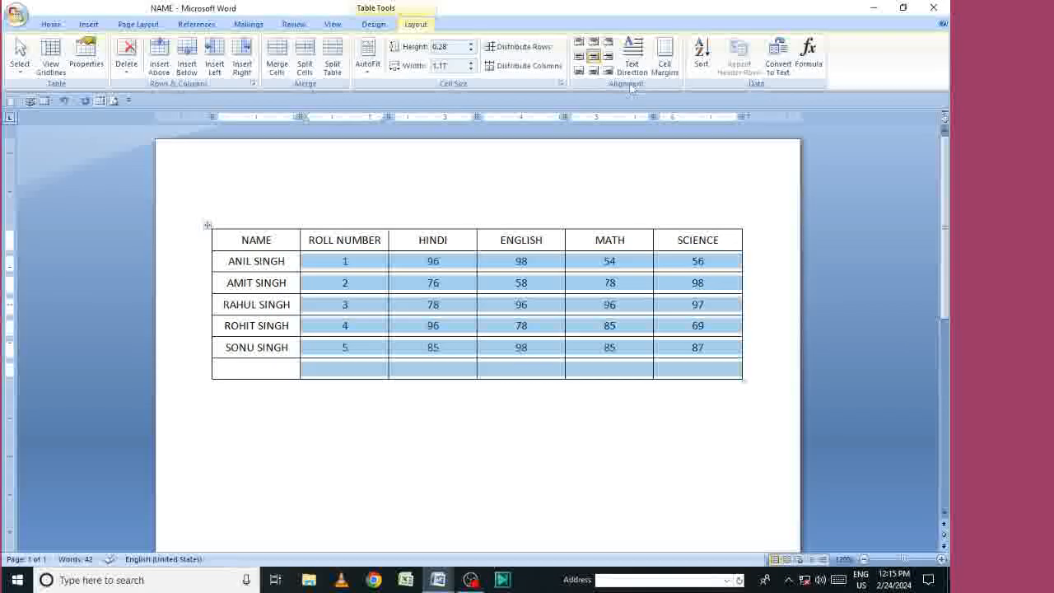
Cycle the text direction of the ROLL NUMBER header cell, ending with vertical text that reads top to bottom
click(439, 347)
click(303, 240)
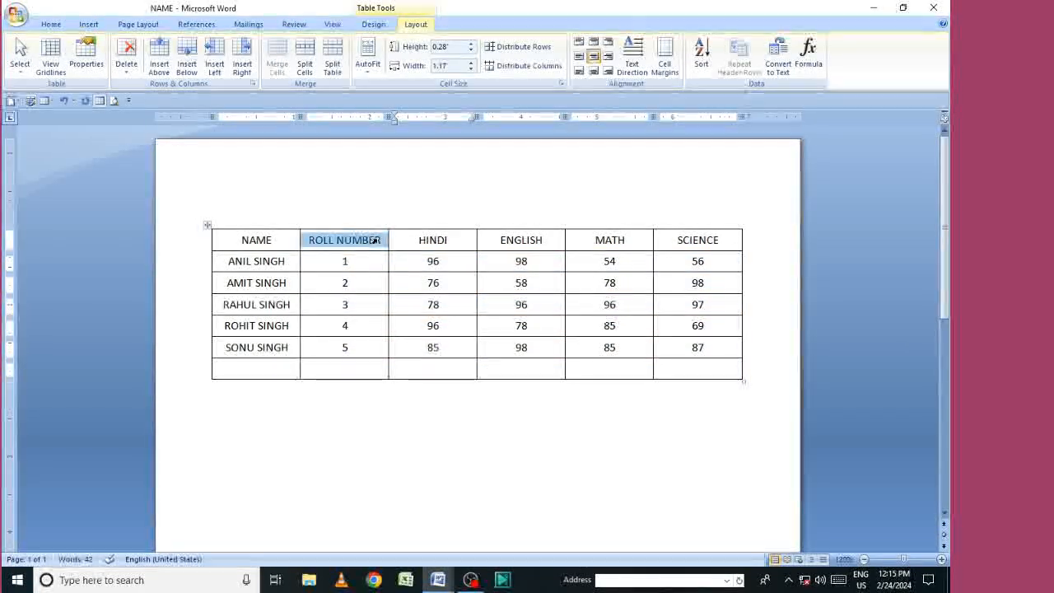
click(642, 75)
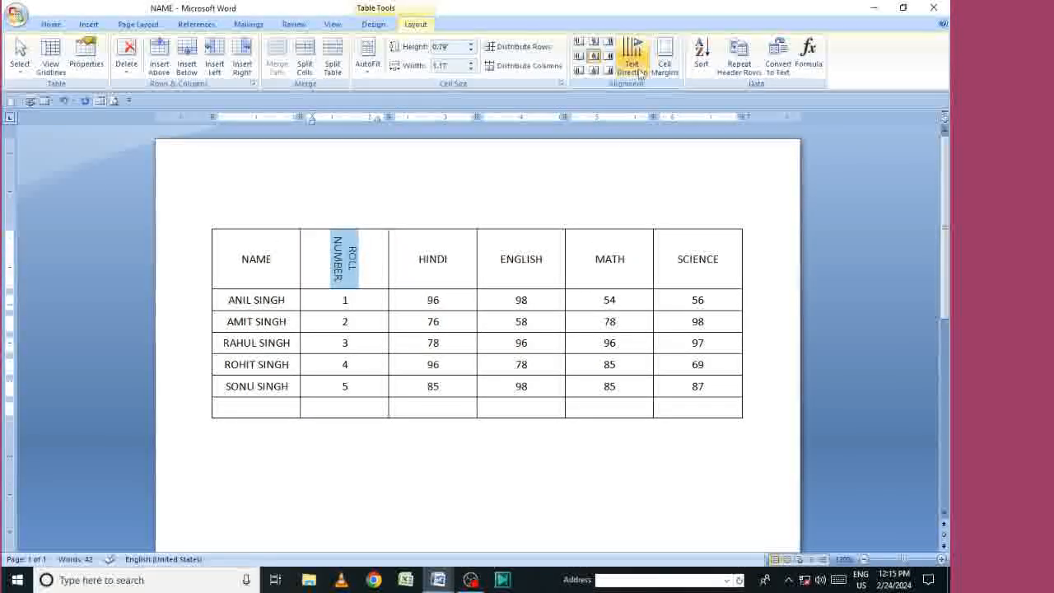
click(639, 74)
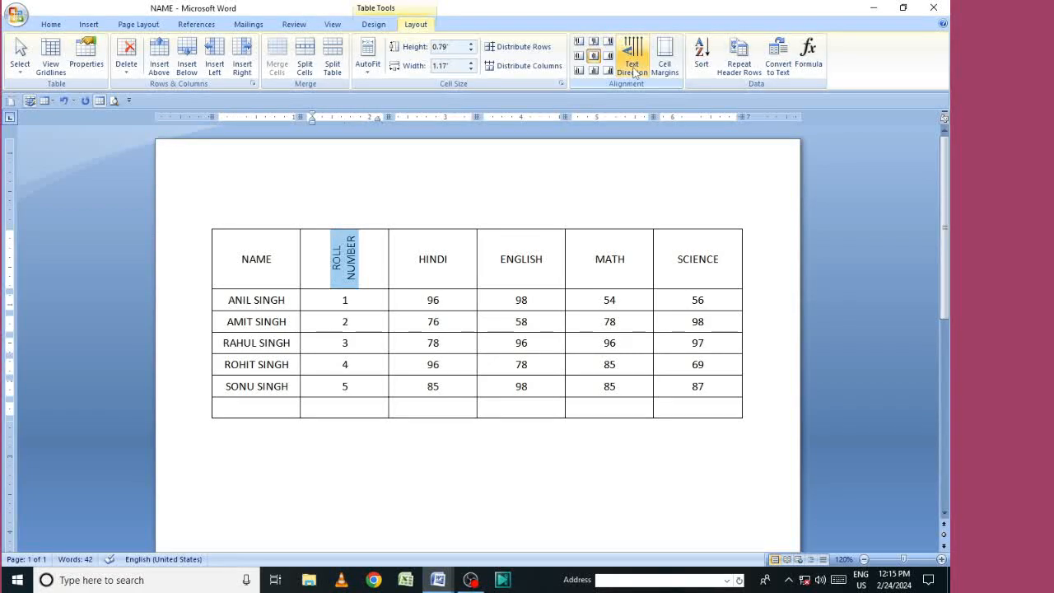
click(634, 72)
click(634, 73)
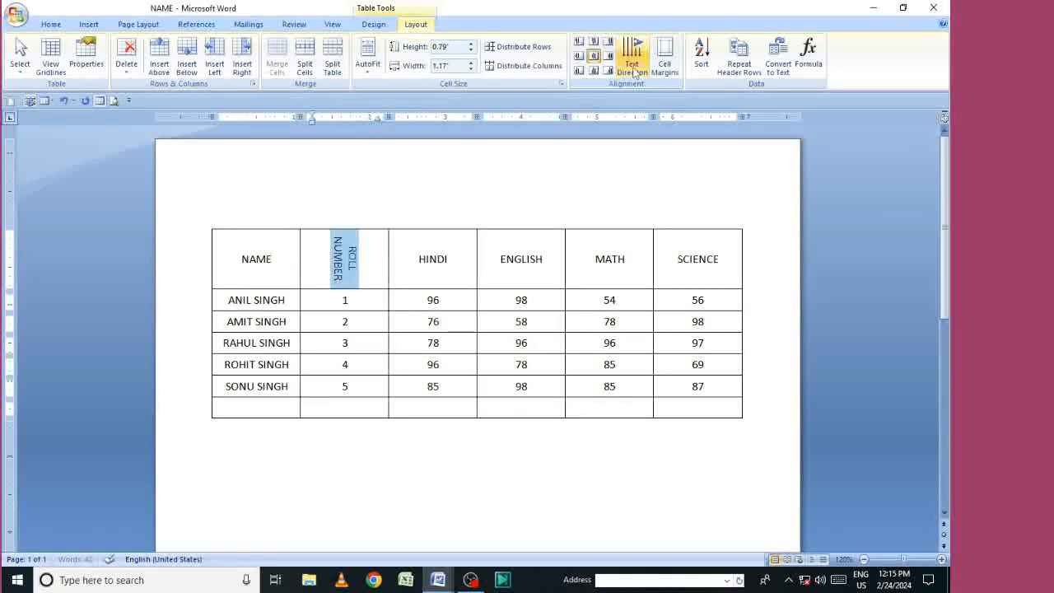
Change the text direction of the ROLL NUMBER header cell back to horizontal
click(593, 41)
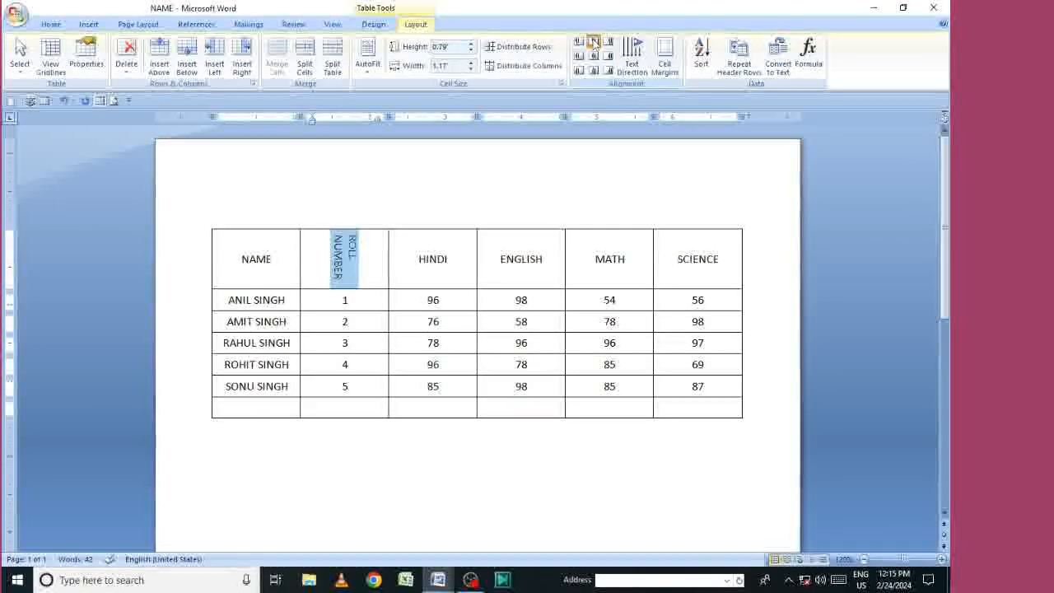
click(632, 65)
click(631, 64)
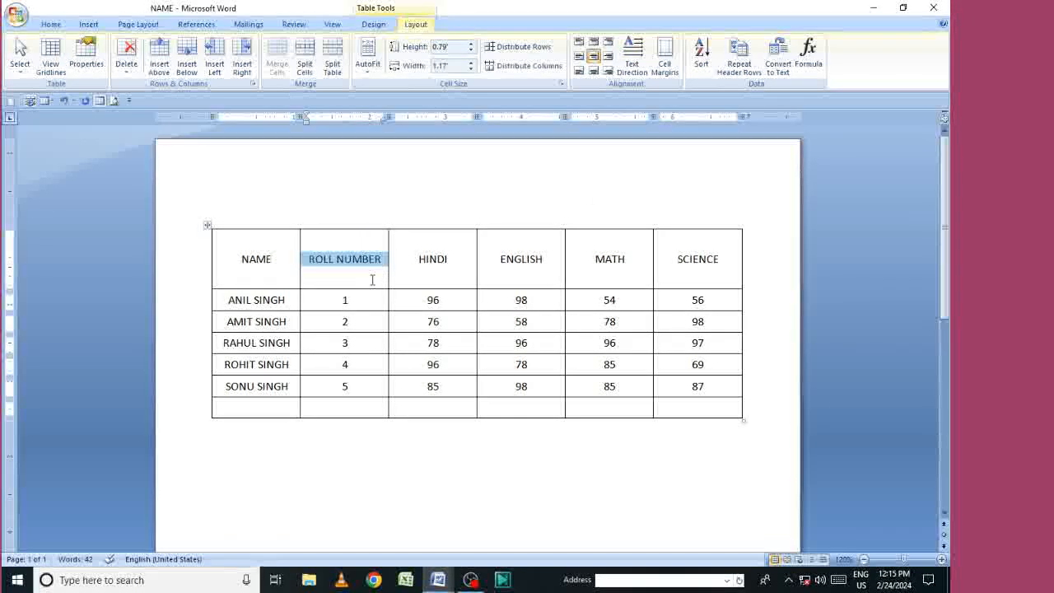
Set the table's default top and bottom cell margins to 0.08"
click(666, 64)
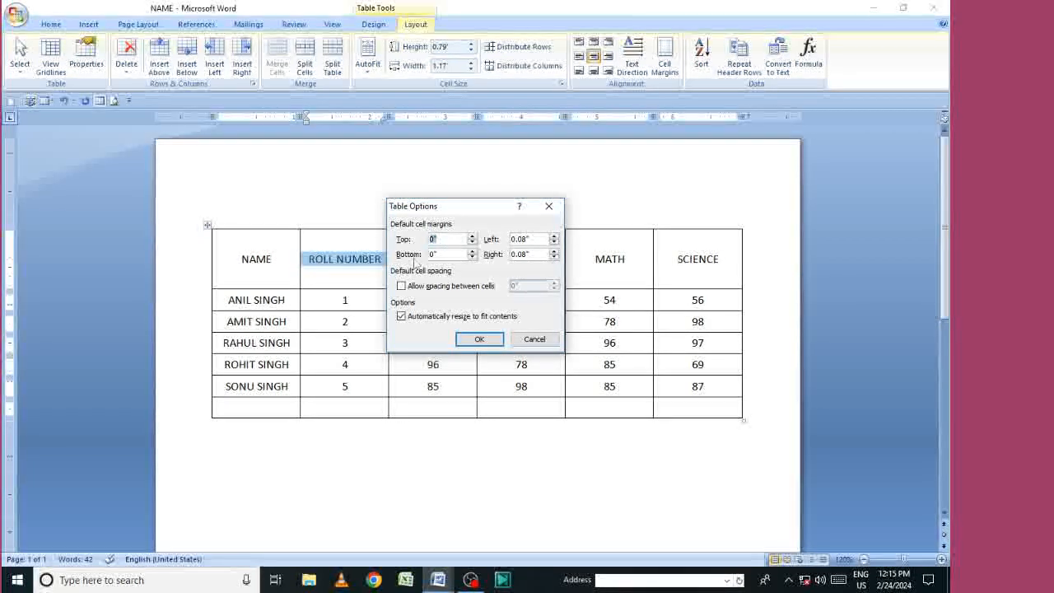
click(474, 236)
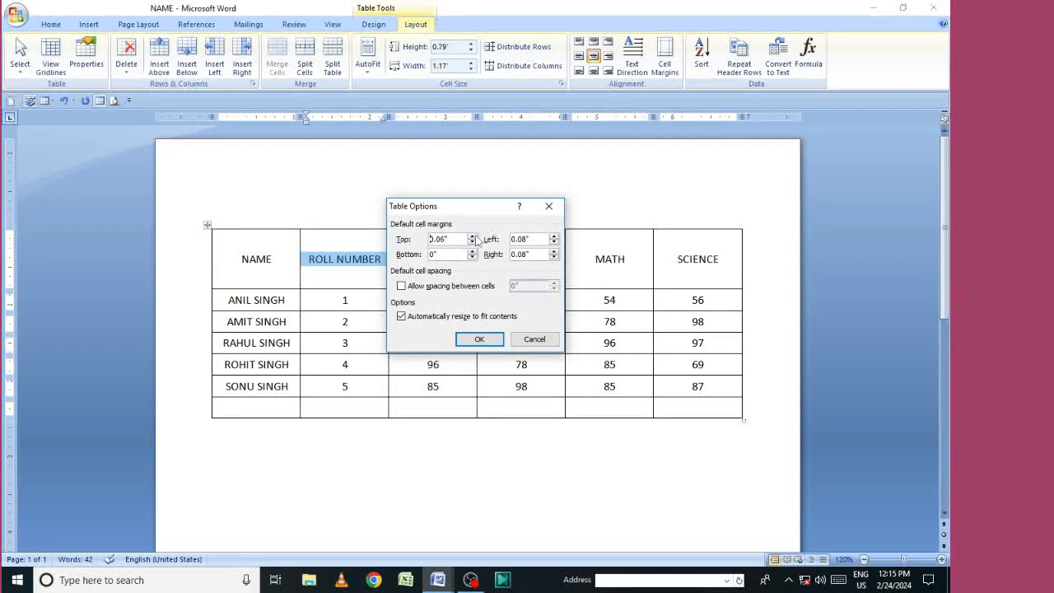
click(472, 253)
click(472, 253)
click(473, 253)
click(473, 253)
click(473, 253)
click(473, 252)
click(479, 338)
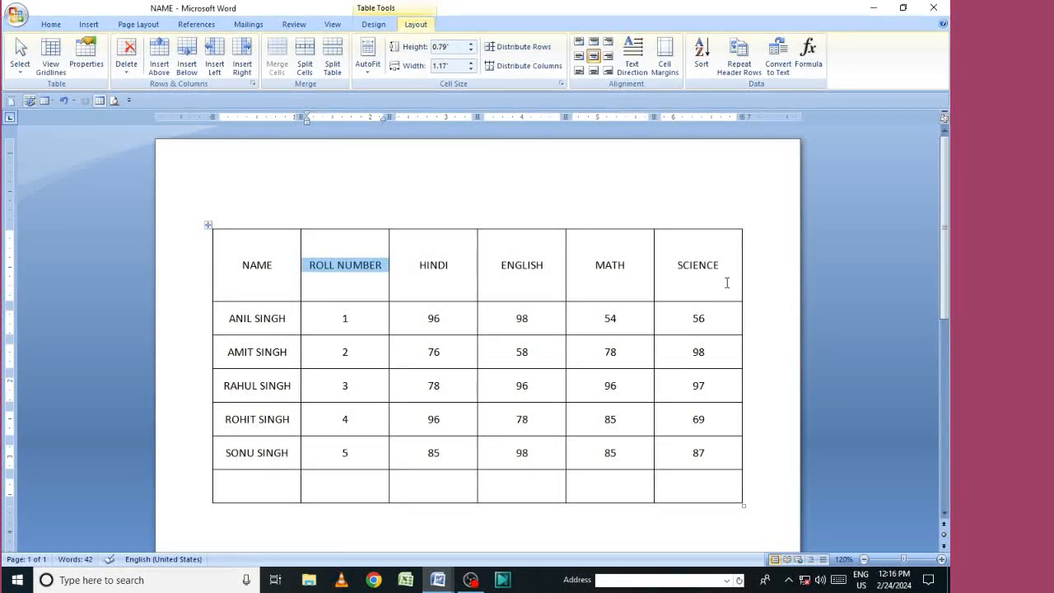
click(232, 510)
drag(265, 317, 686, 502)
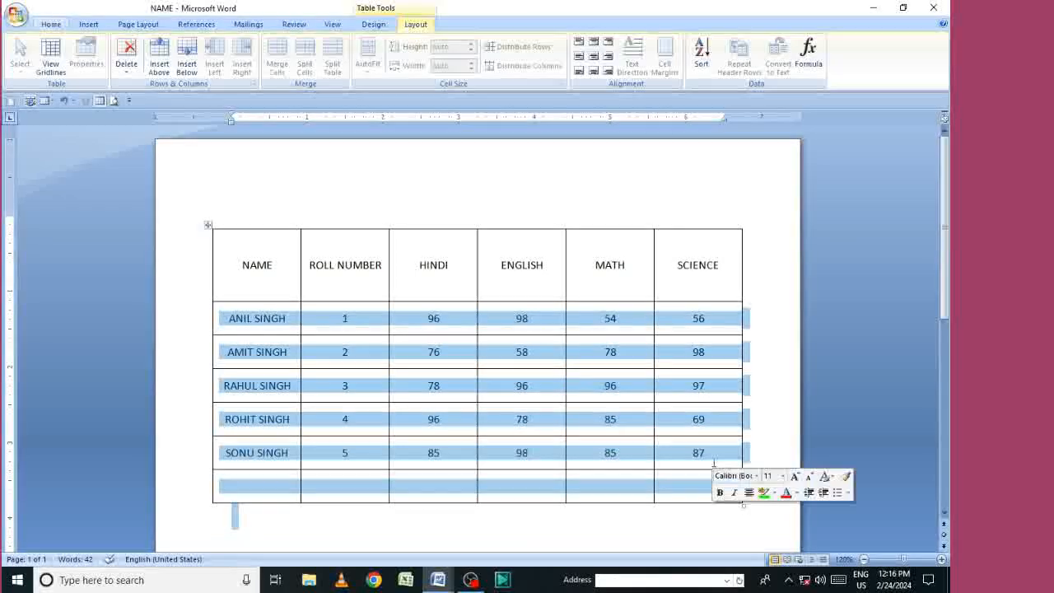
click(562, 260)
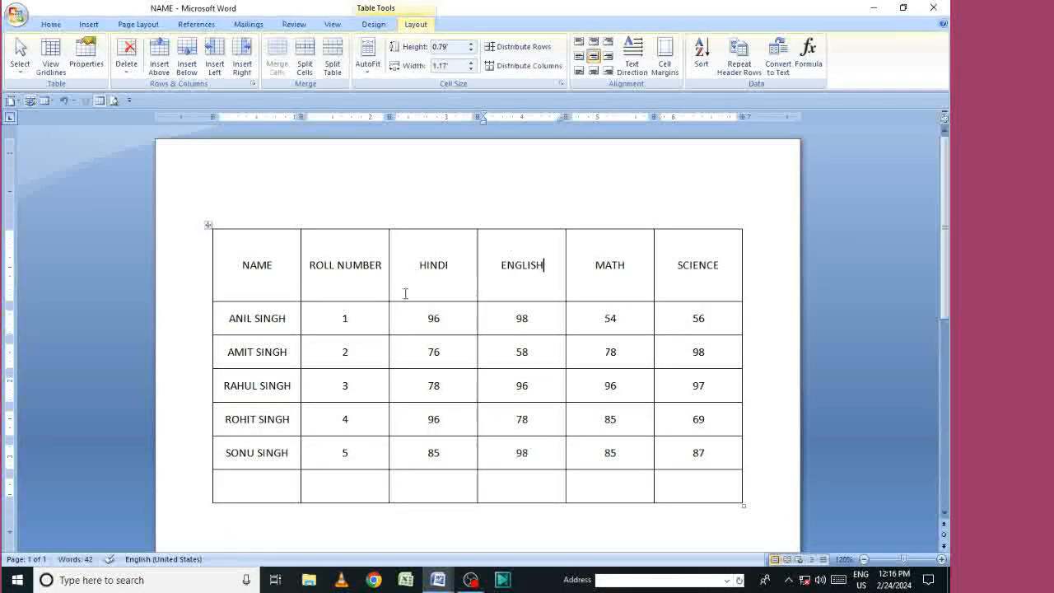
drag(318, 370, 623, 506)
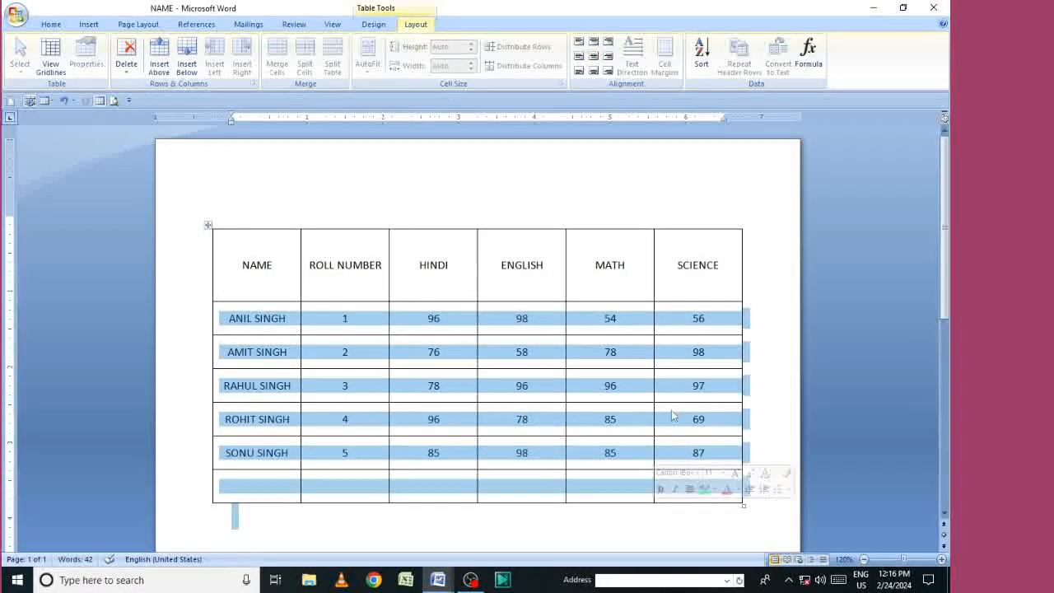
click(603, 264)
click(316, 322)
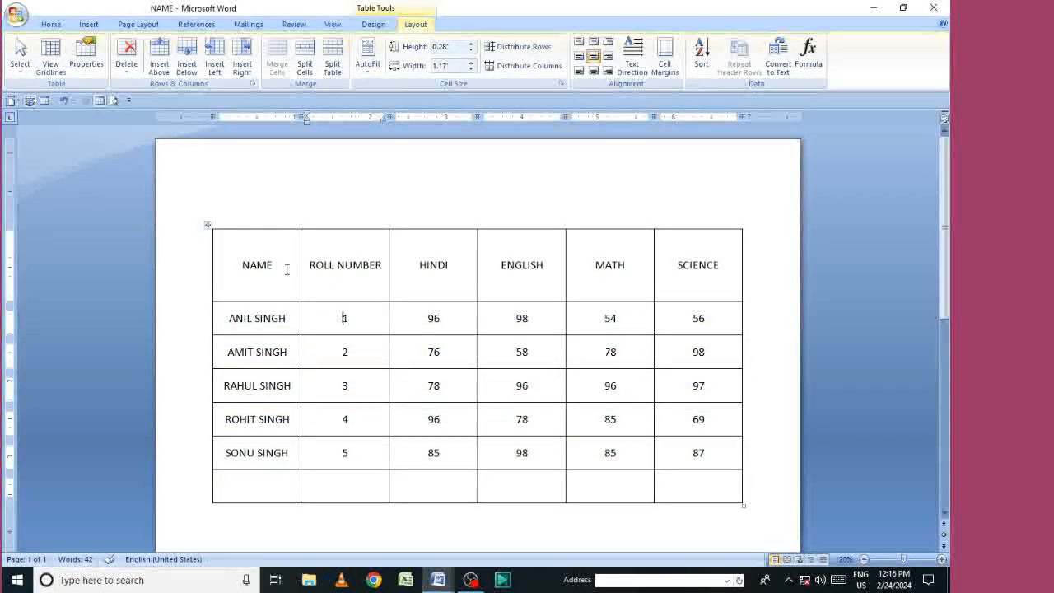
click(262, 328)
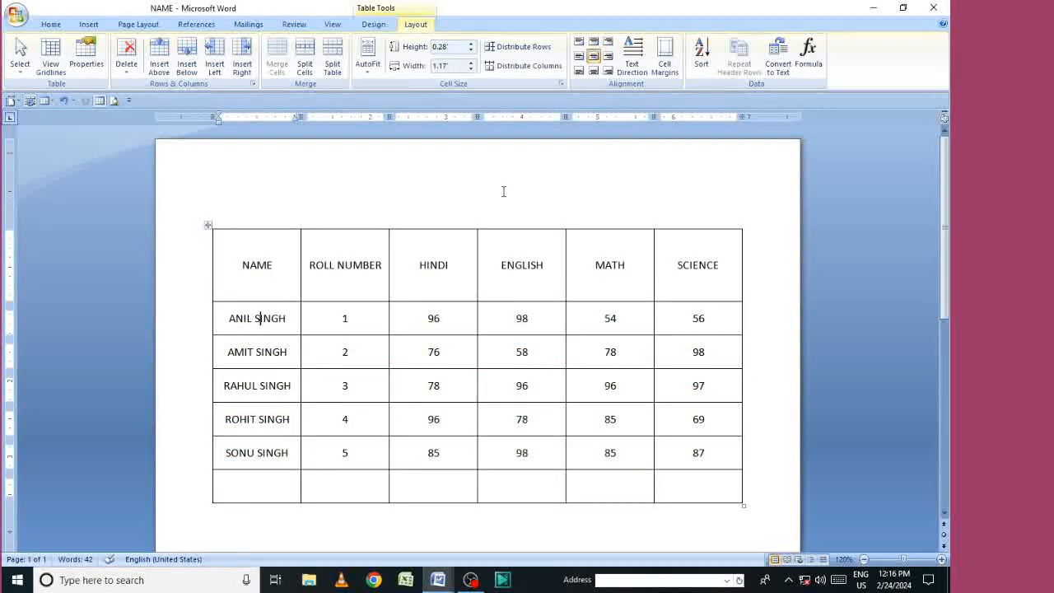
Select all rows below the header and slightly increase the table's default top cell margin
click(666, 66)
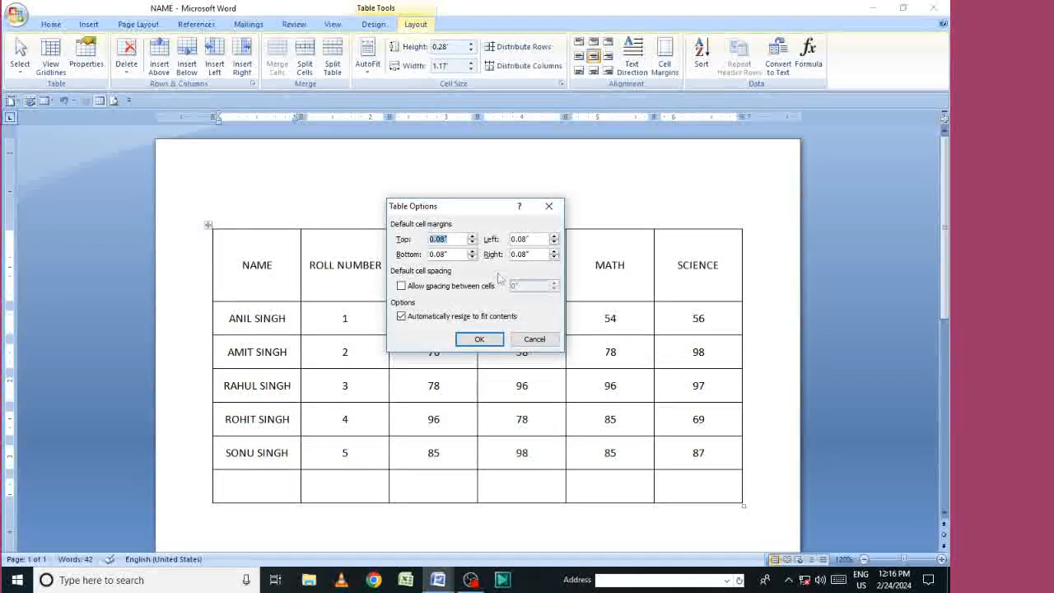
click(475, 339)
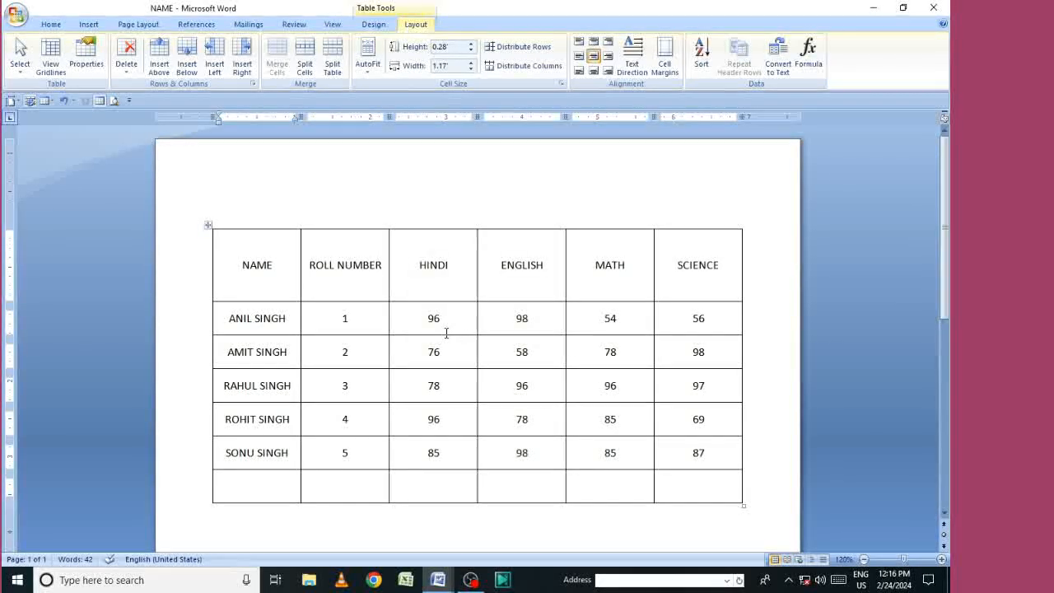
drag(246, 316, 708, 486)
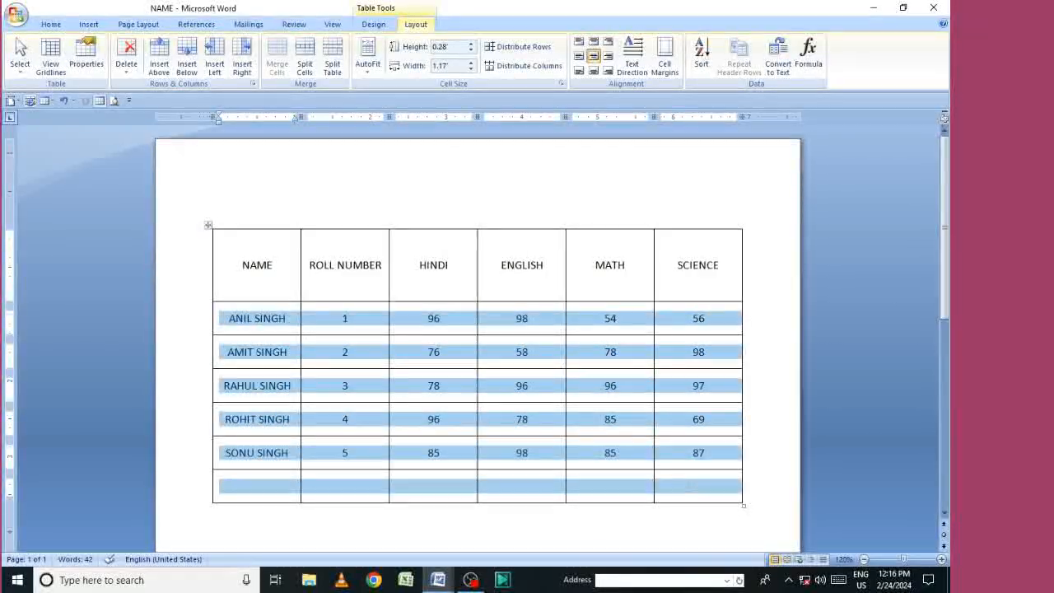
click(667, 66)
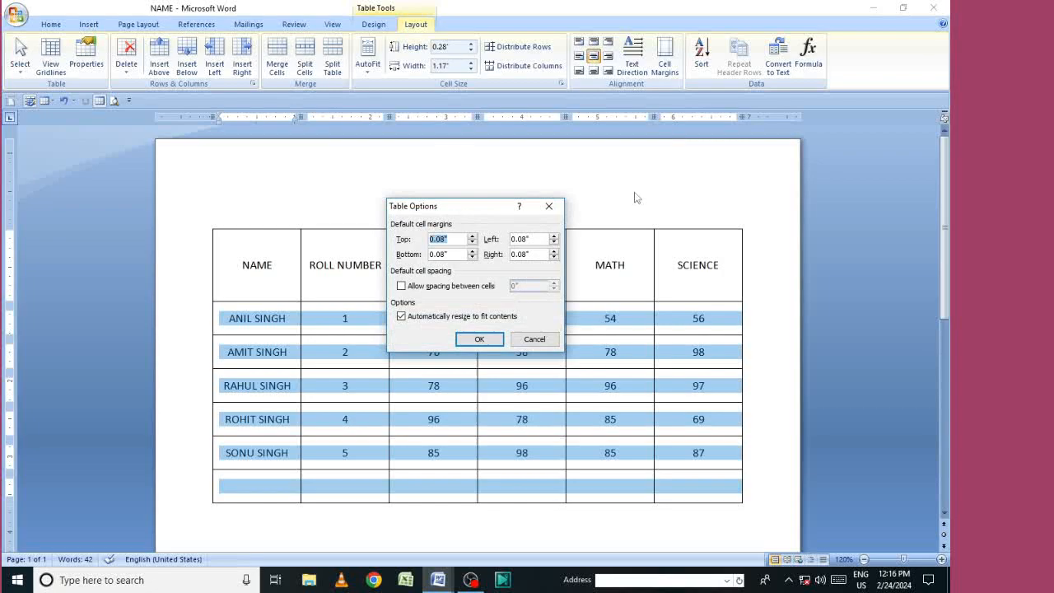
click(472, 235)
click(481, 339)
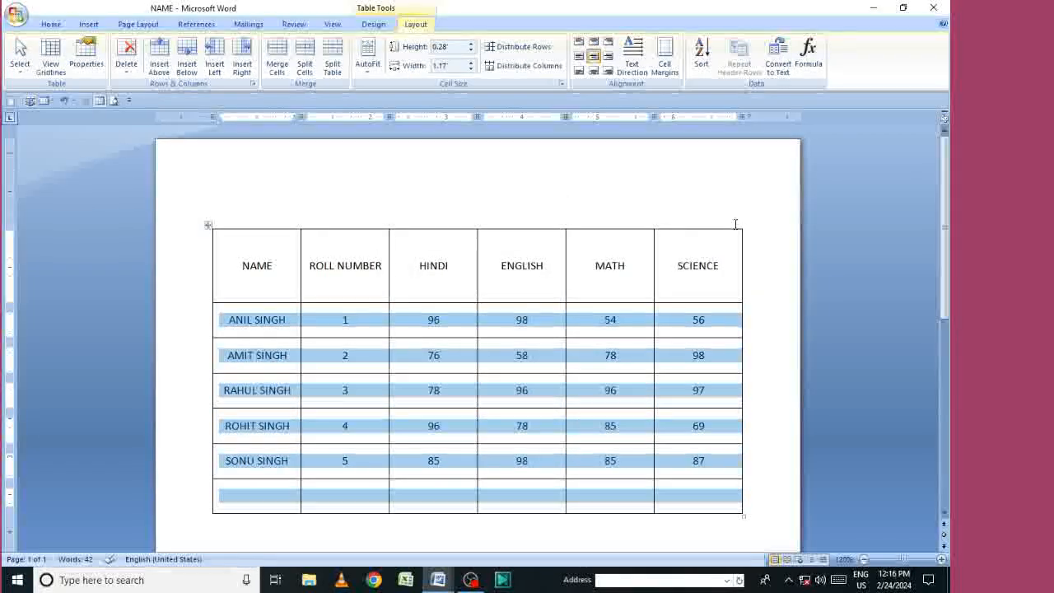
click(298, 403)
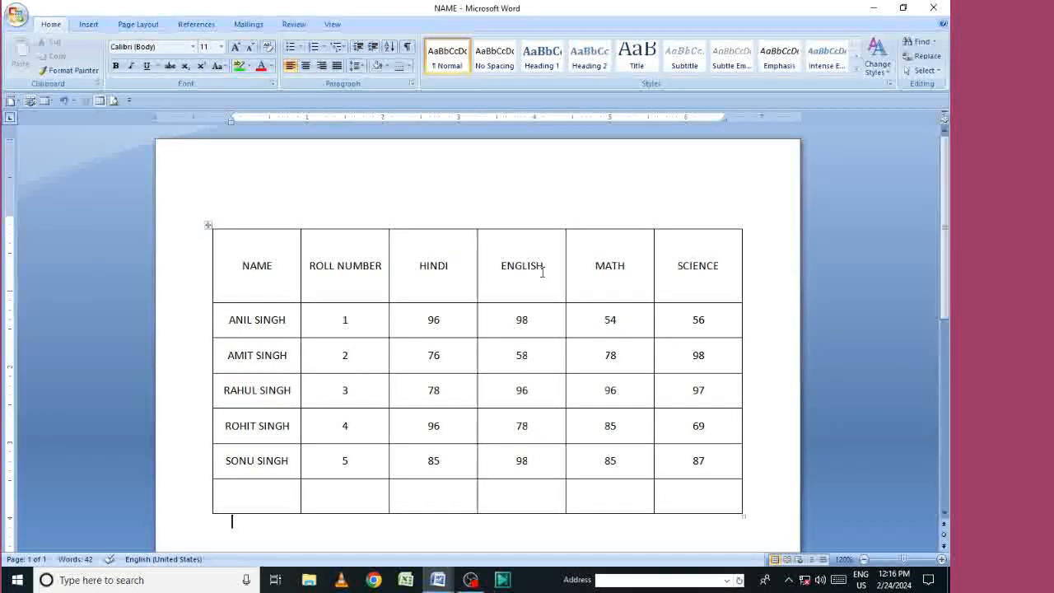
Undo the cell margin changes and the earlier text direction and height changes of the header row
key(ctrl+z)
key(ctrl+z)
key(ctrl+y)
key(ctrl+z)
key(ctrl+y)
key(ctrl+z)
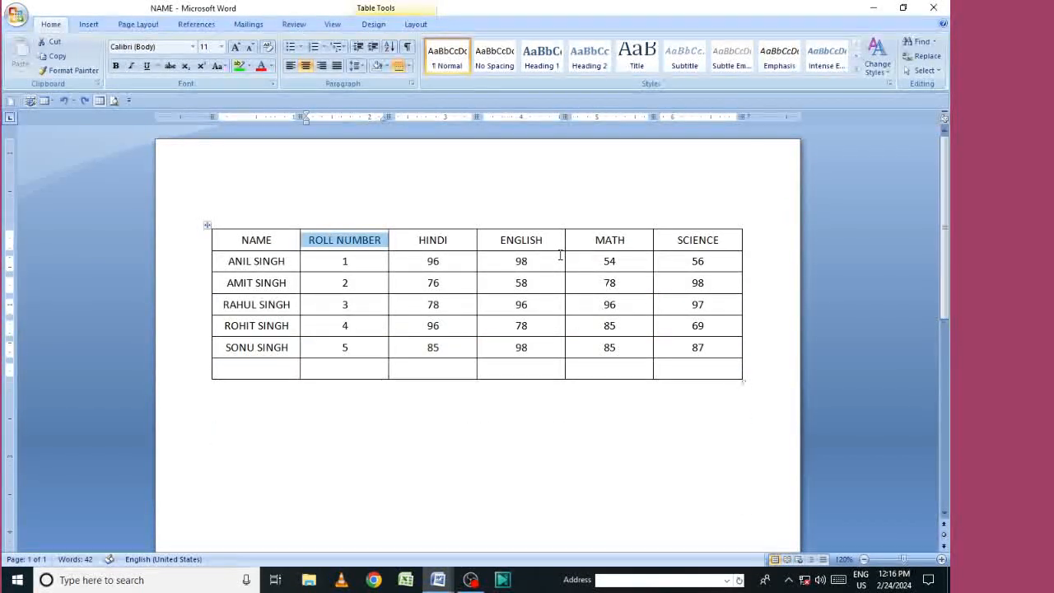
key(ctrl+End)
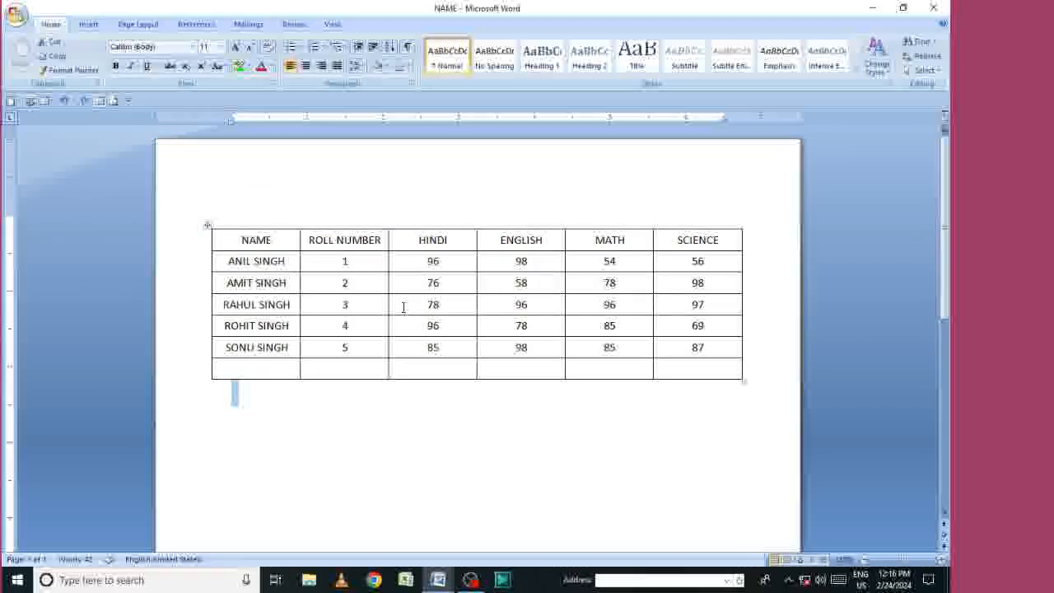
click(121, 25)
click(88, 24)
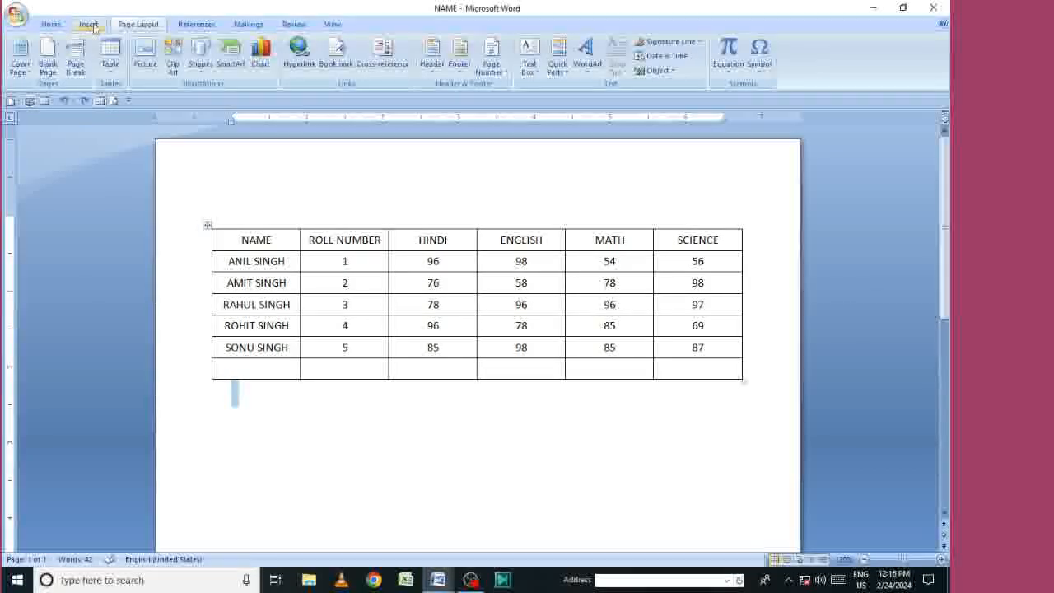
drag(372, 322, 366, 304)
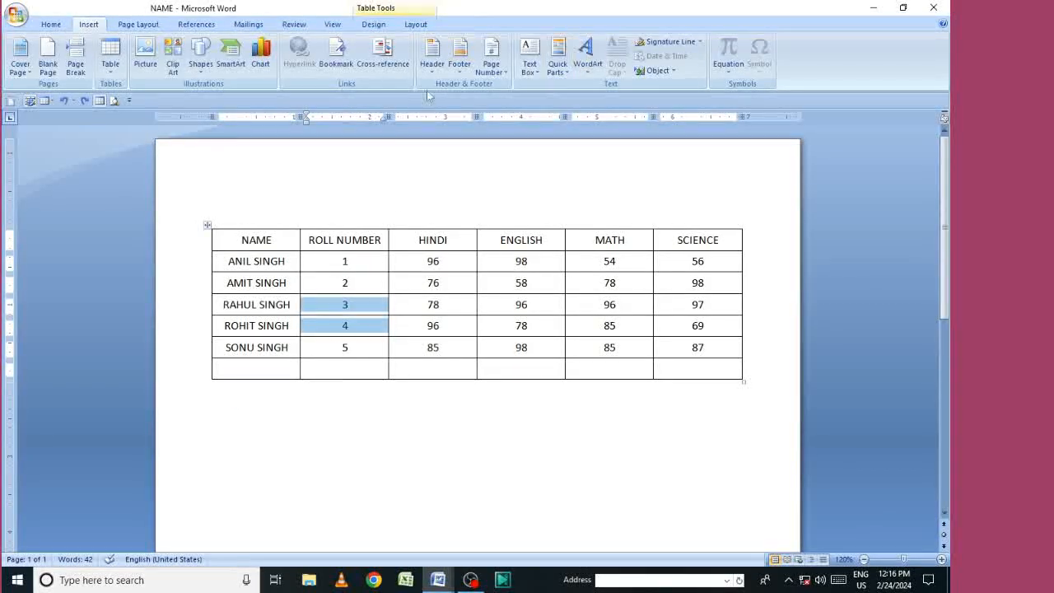
click(426, 26)
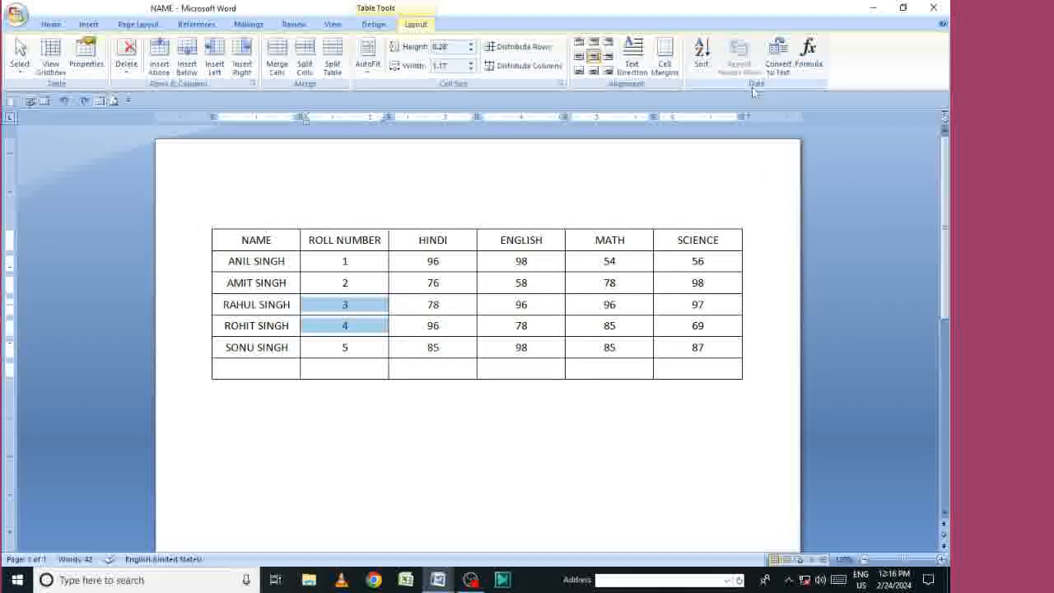
click(701, 51)
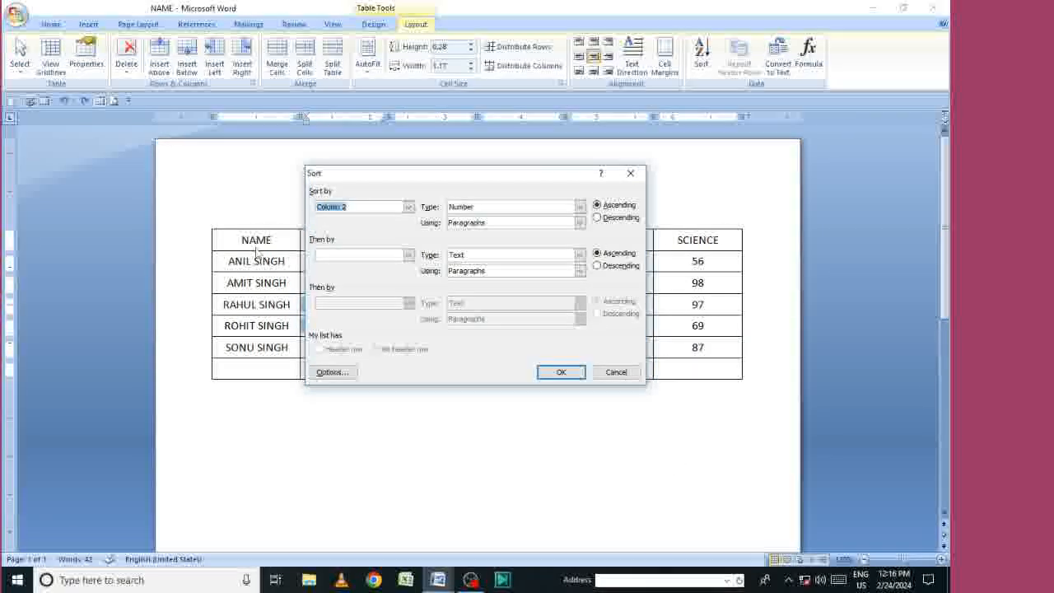
click(630, 174)
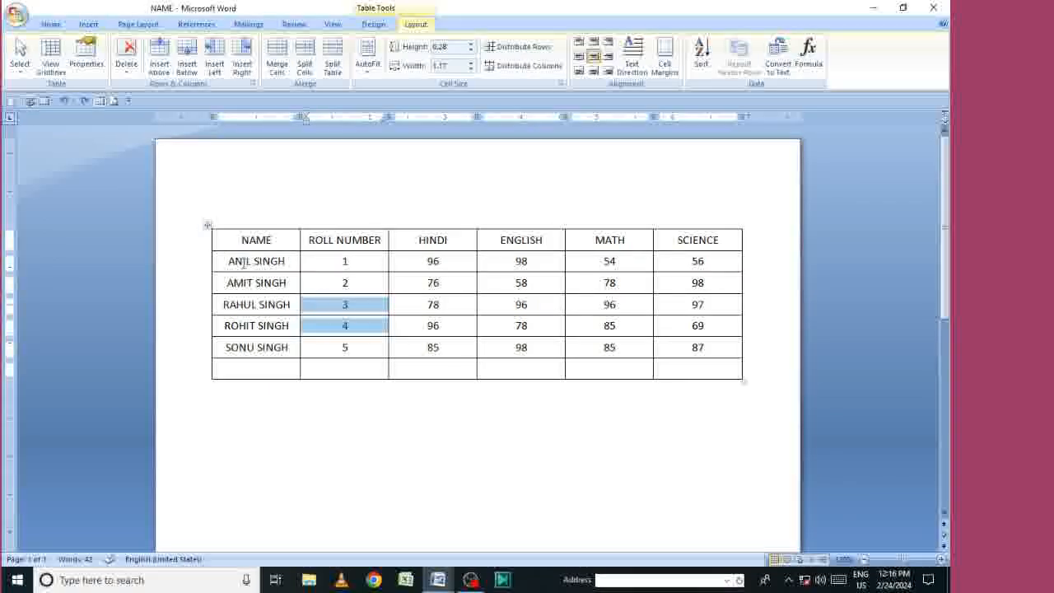
Select the whole table and sort it by NAME as text in descending order, treating the first row as a header
click(233, 387)
click(207, 225)
click(416, 23)
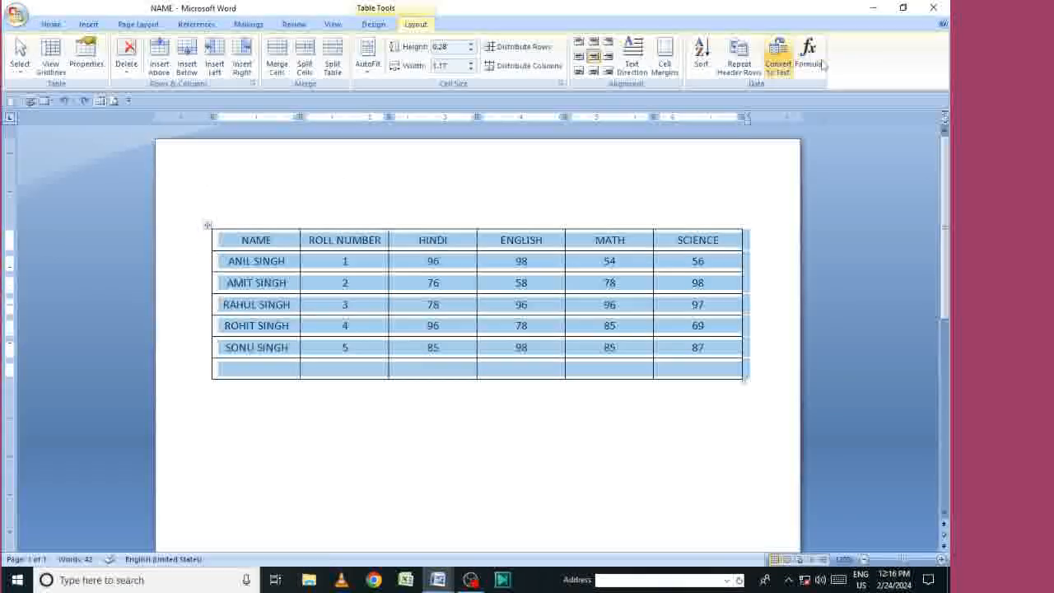
click(701, 53)
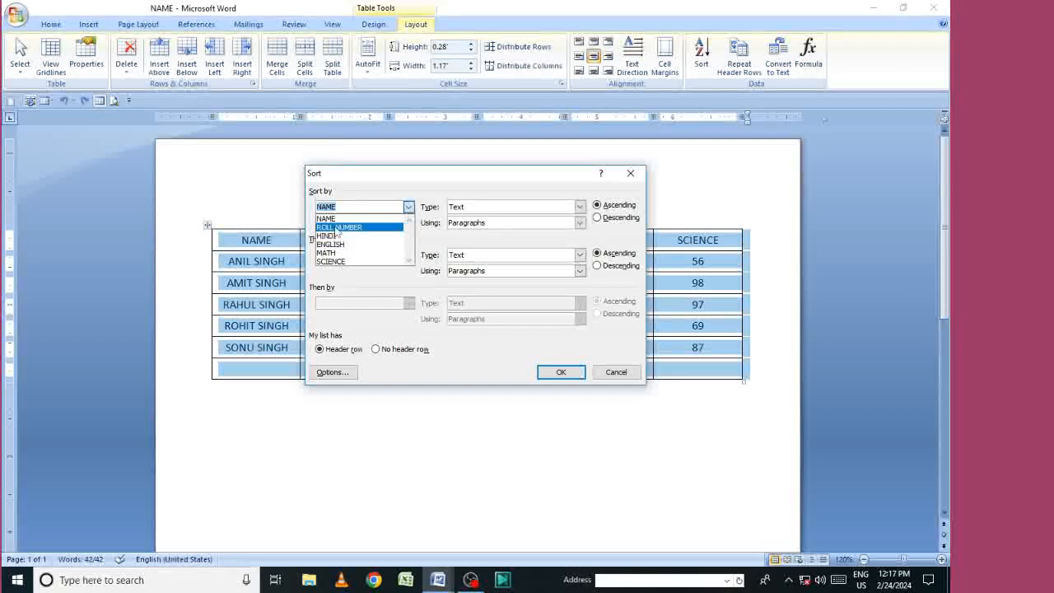
click(334, 219)
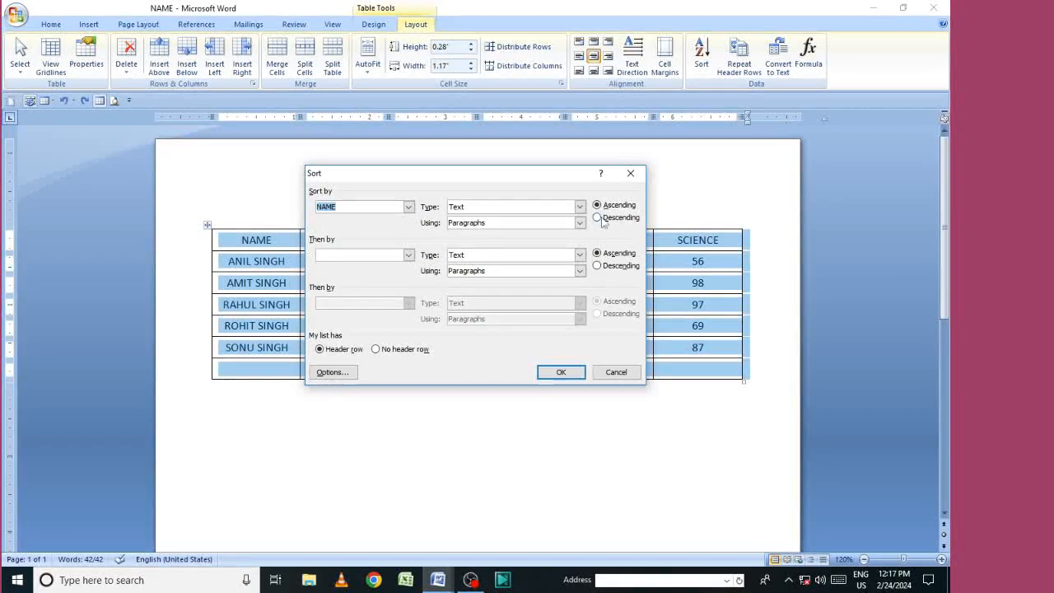
click(560, 372)
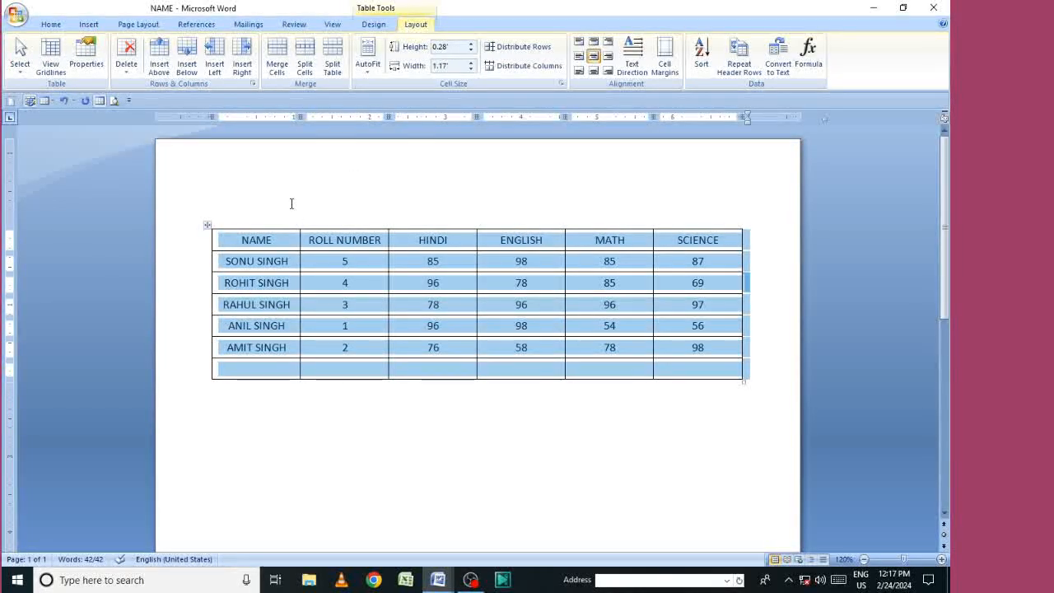
Sort the table by NAME in ascending order
click(702, 57)
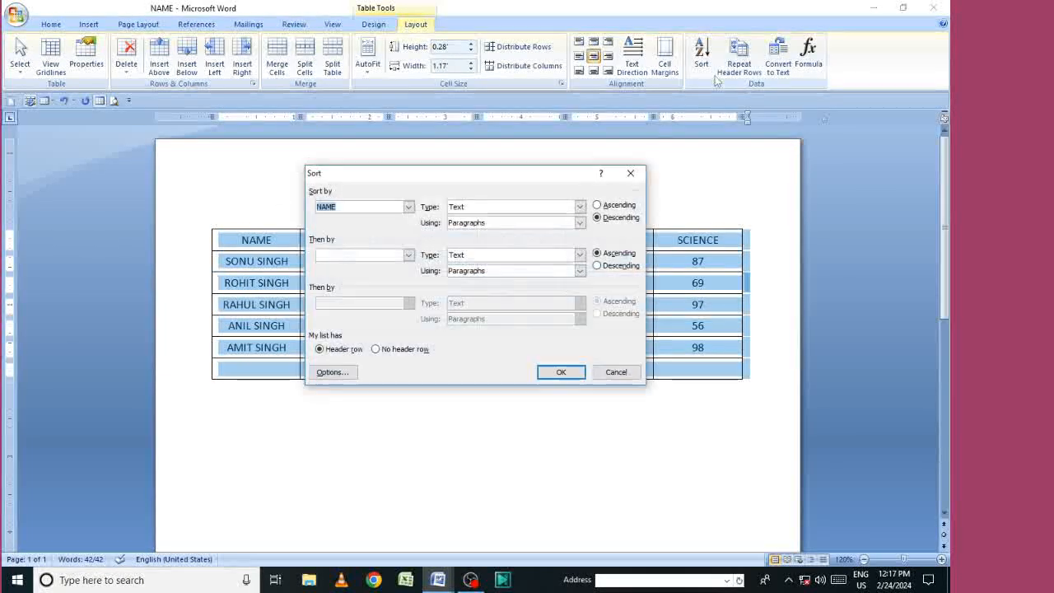
click(604, 206)
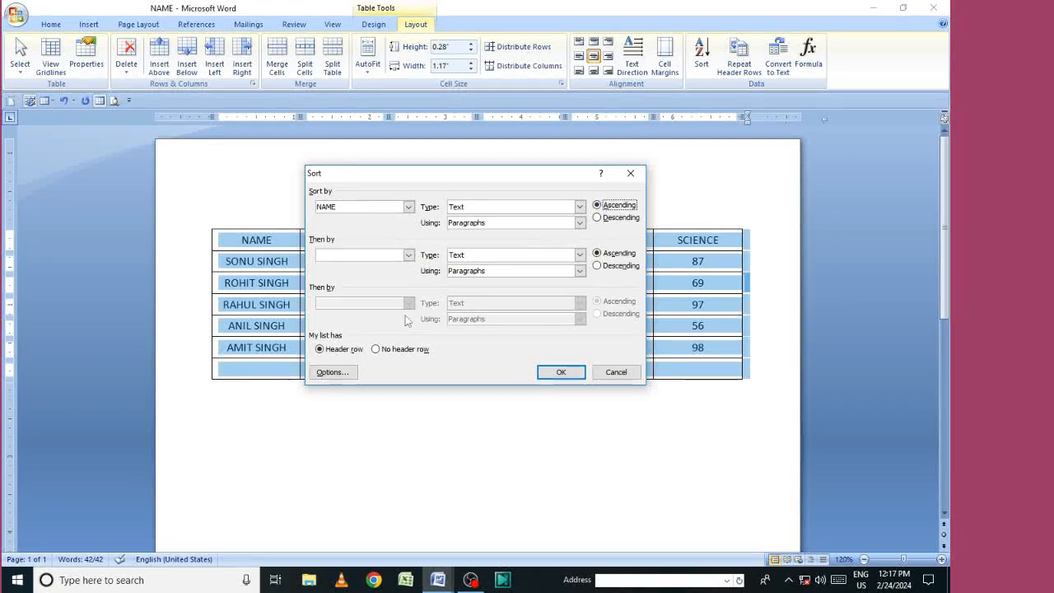
click(561, 371)
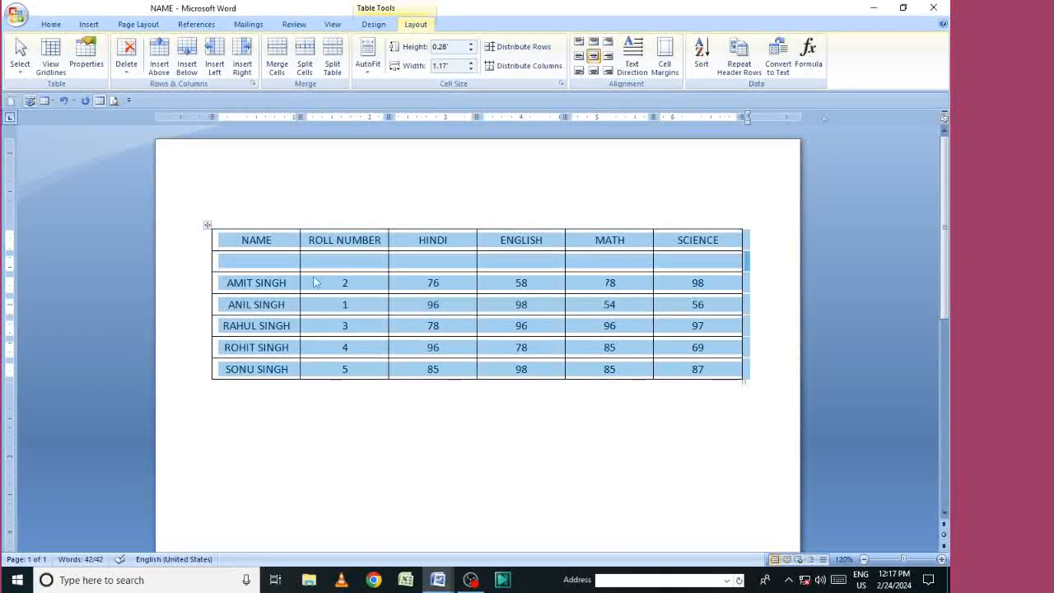
Sort the table by ROLL NUMBER in descending order
click(701, 54)
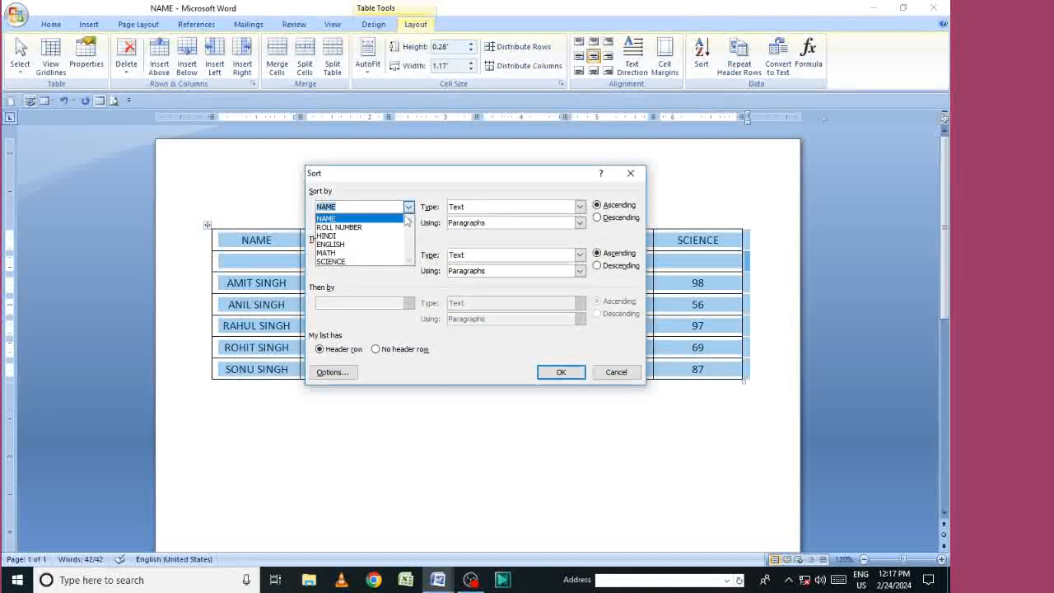
click(364, 228)
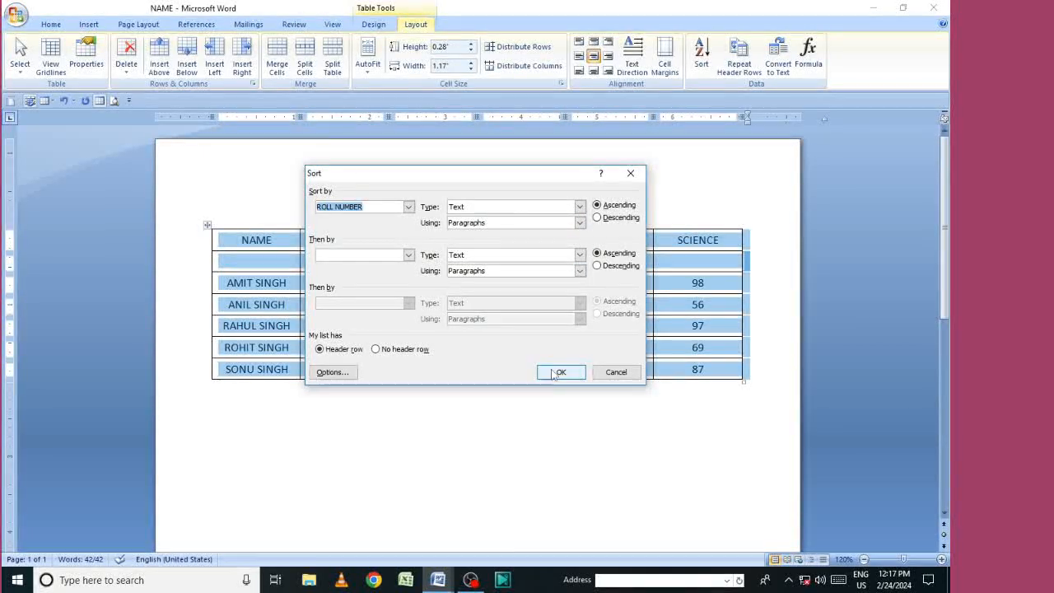
click(598, 218)
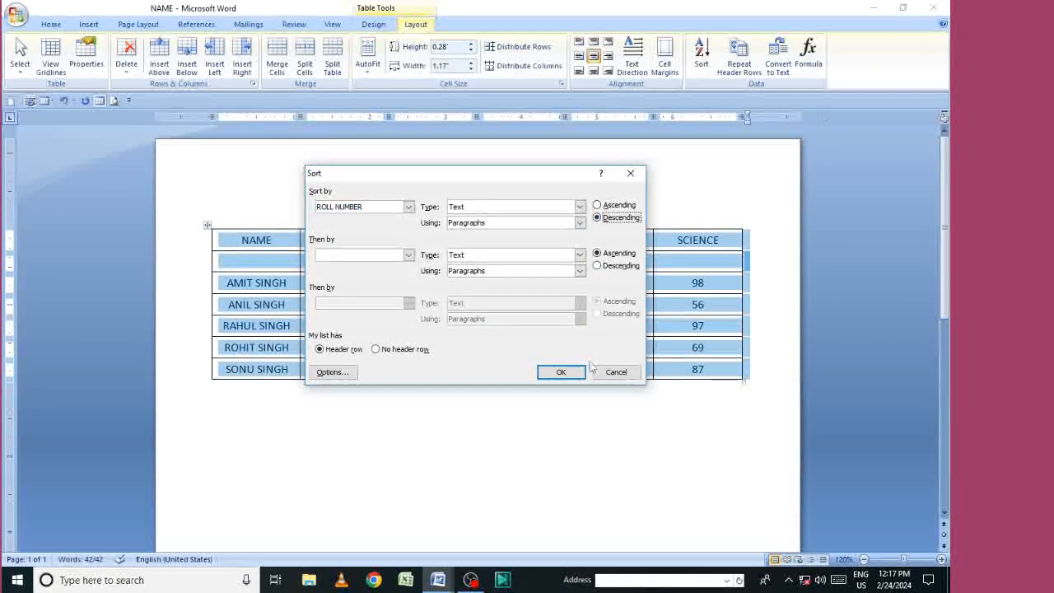
click(562, 372)
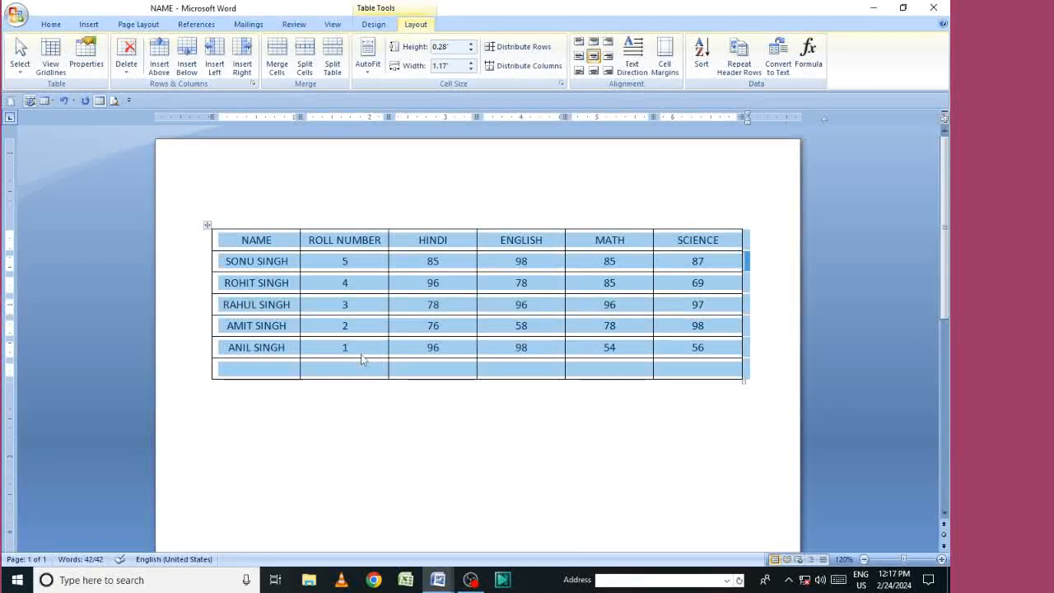
Sort the table by ROLL NUMBER in ascending order
click(702, 59)
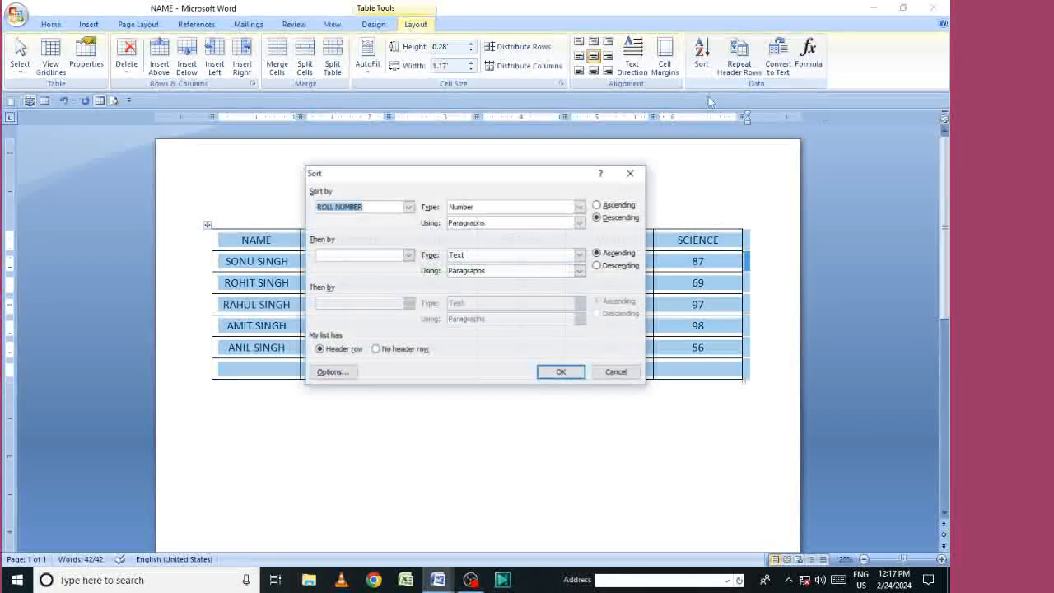
click(560, 372)
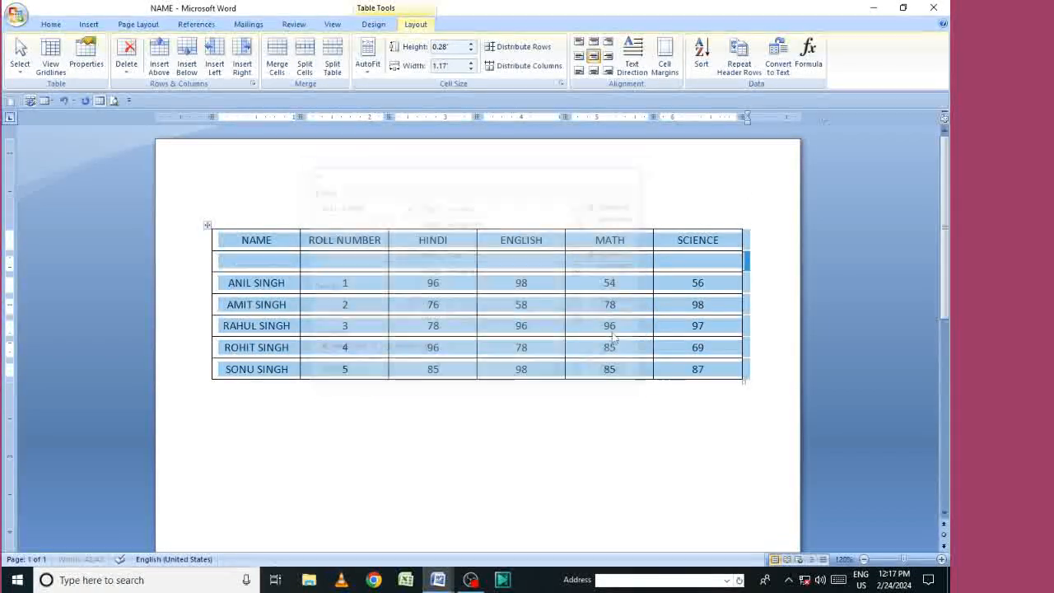
Set the table's header row to repeat at the start of each page
click(741, 59)
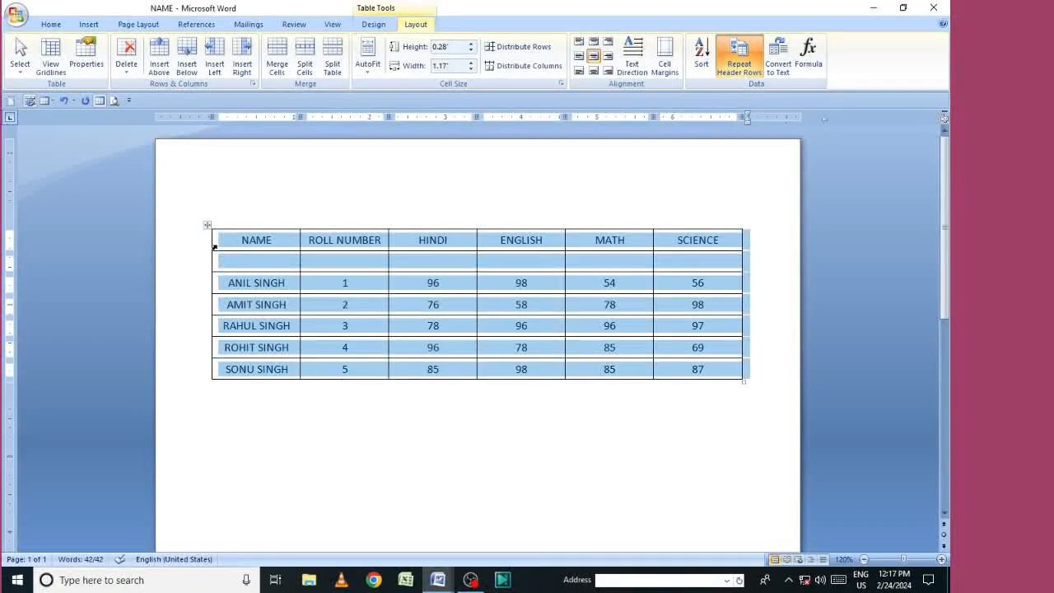
drag(222, 239, 680, 244)
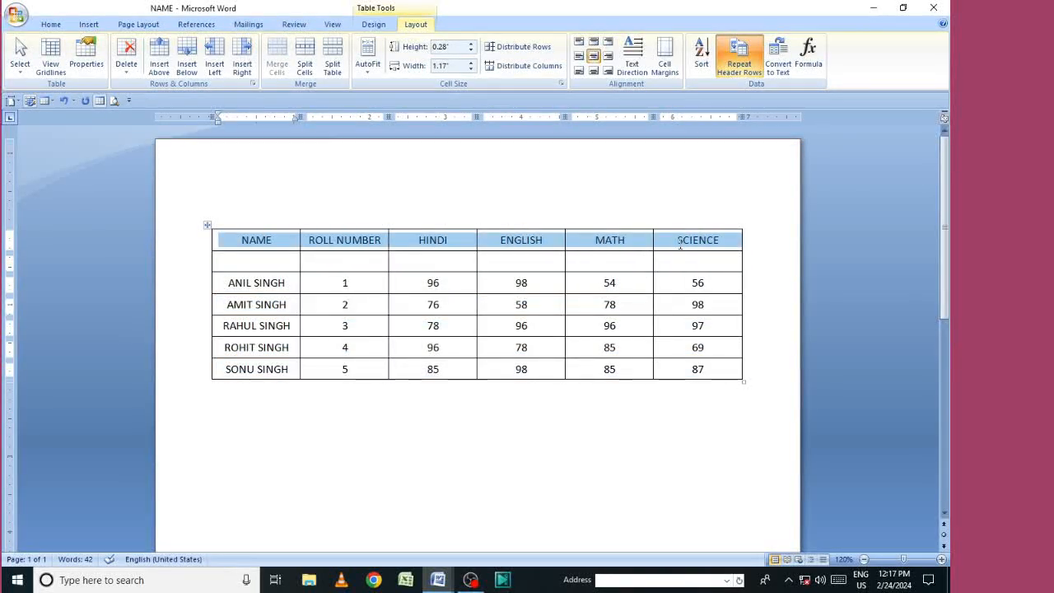
click(739, 71)
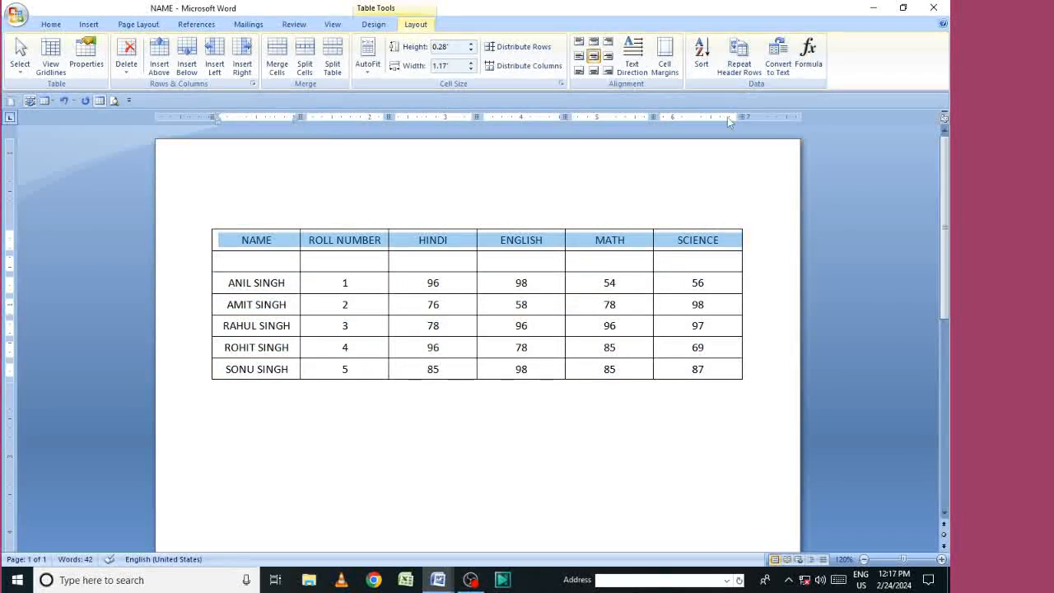
click(739, 58)
Convert the header row to text separated by paragraph marks, and undo the conversion
click(780, 68)
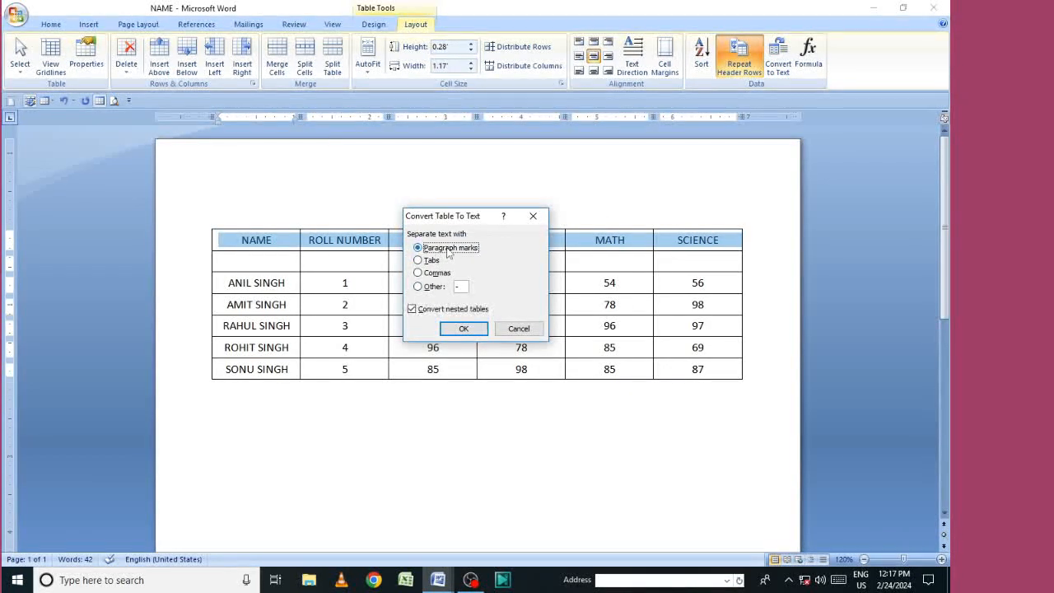
click(463, 328)
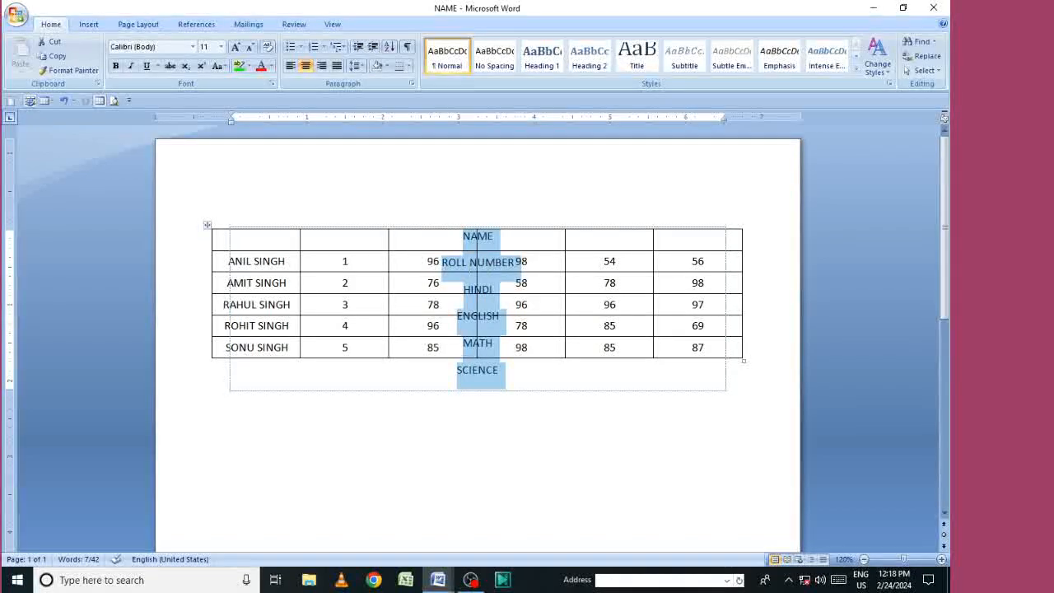
key(ctrl+z)
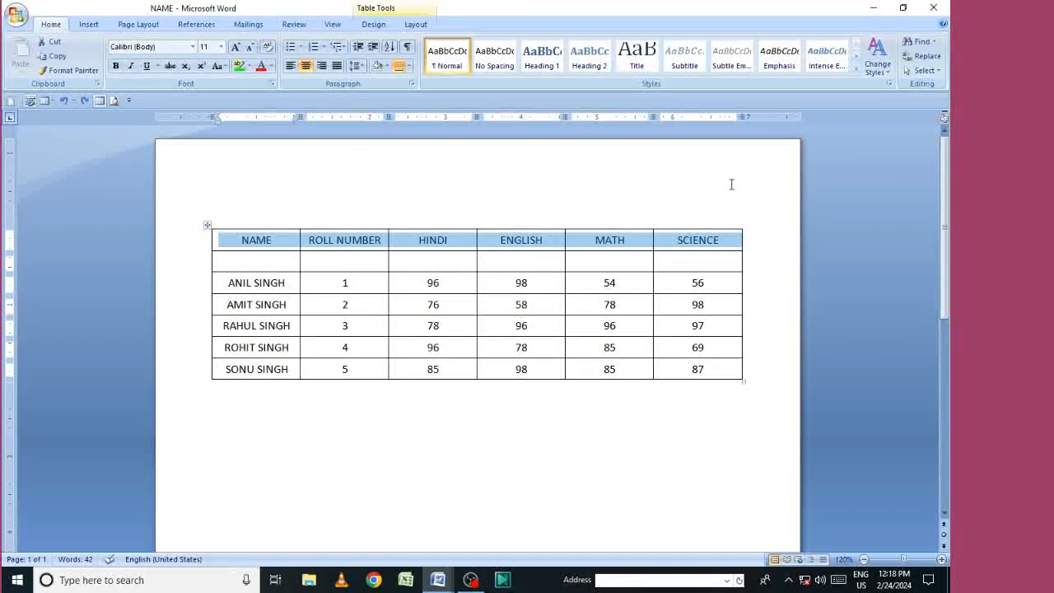
Try inserting a column after SCIENCE and blank rows above and below the selected cells, and undo all of these insertions
click(416, 24)
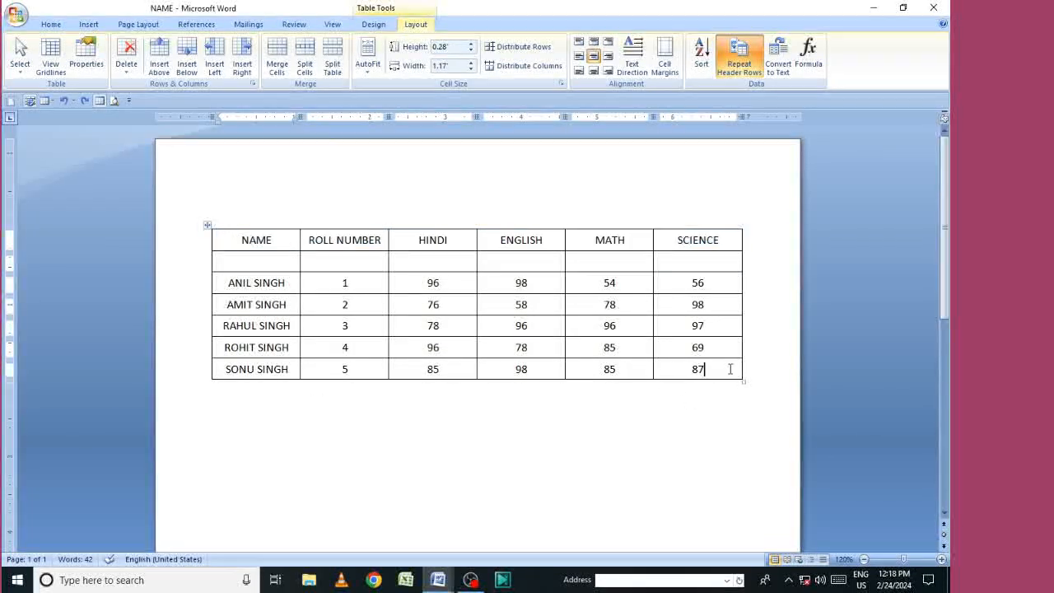
click(242, 67)
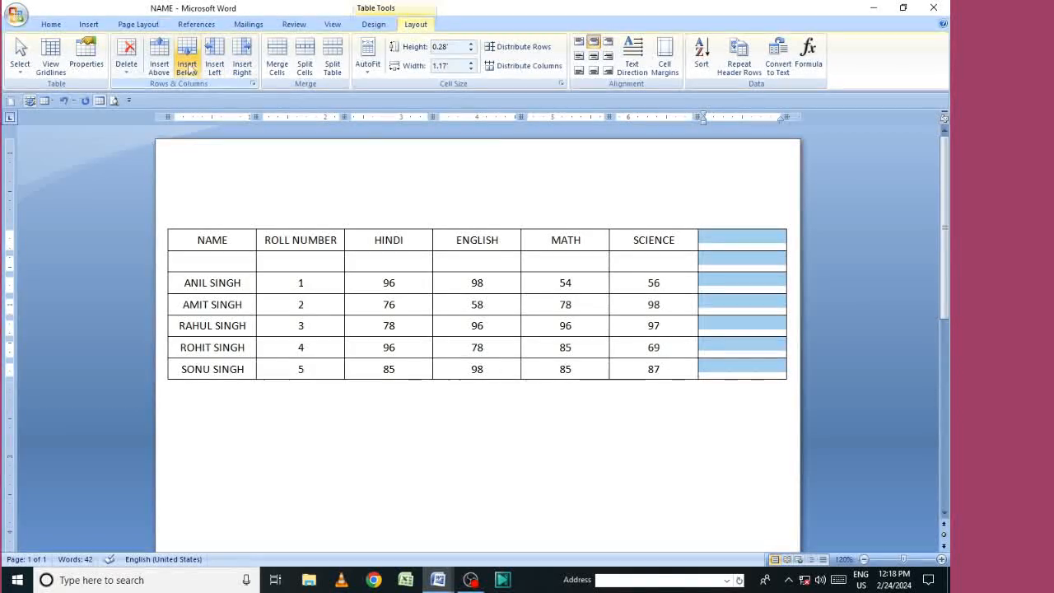
click(159, 57)
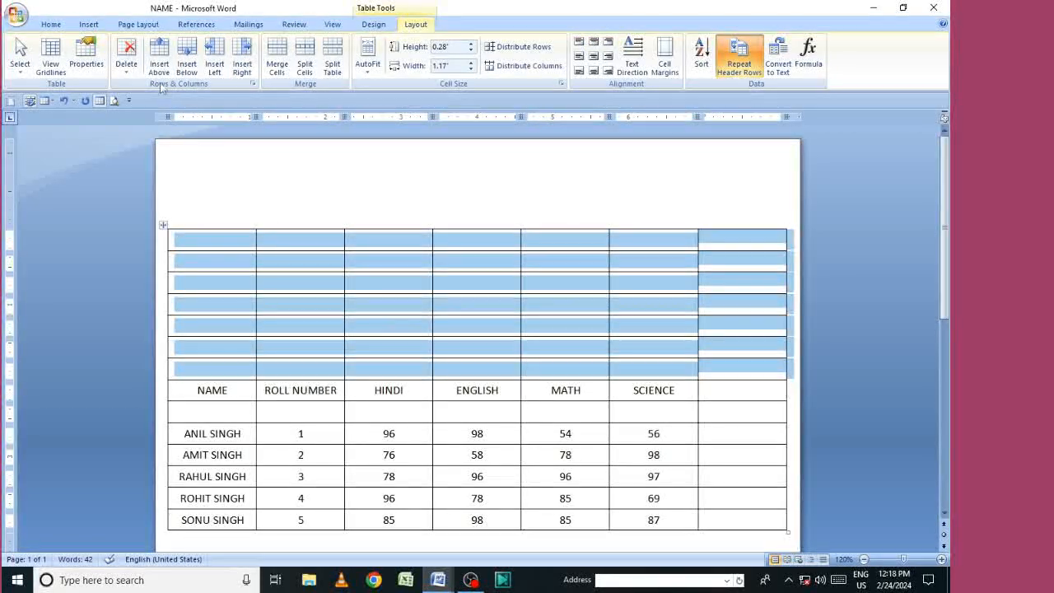
click(186, 62)
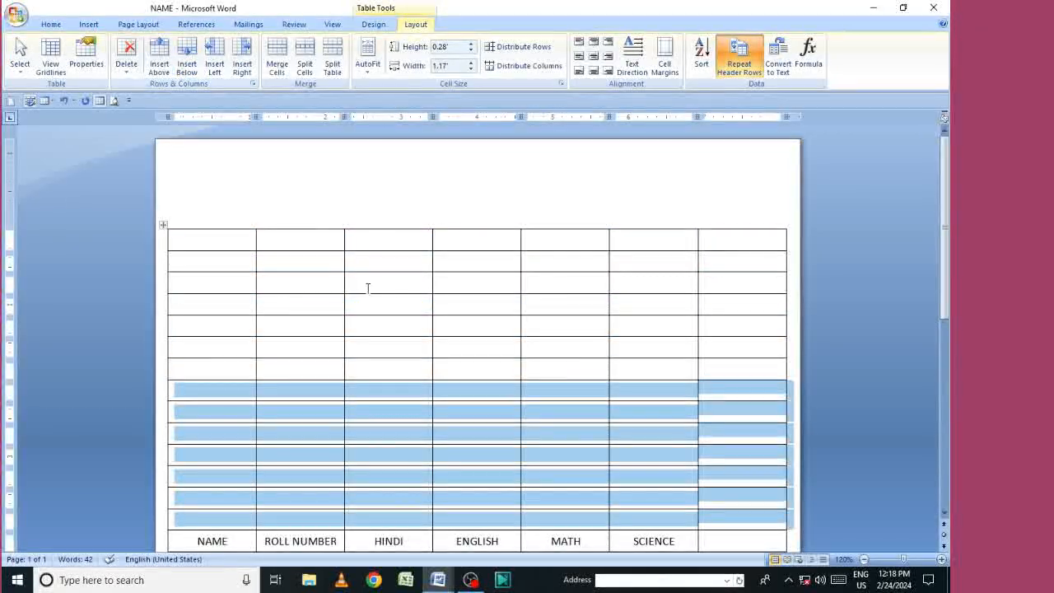
key(ctrl+z)
key(ctrl+z)
key(ctrl+z)
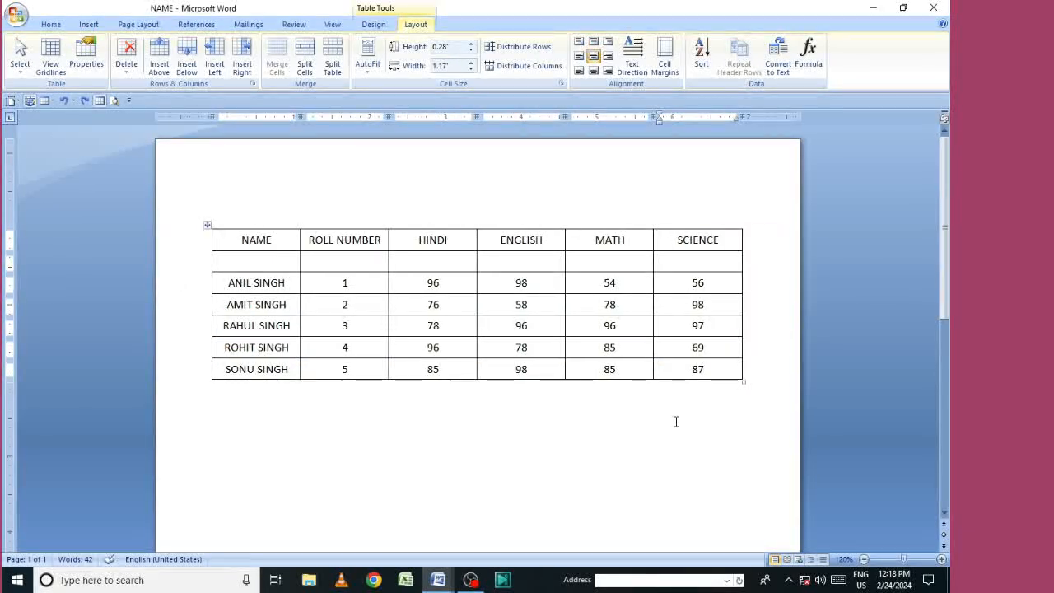
Add an empty line after the last SCIENCE mark and append a new blank row at the end of the table
click(691, 391)
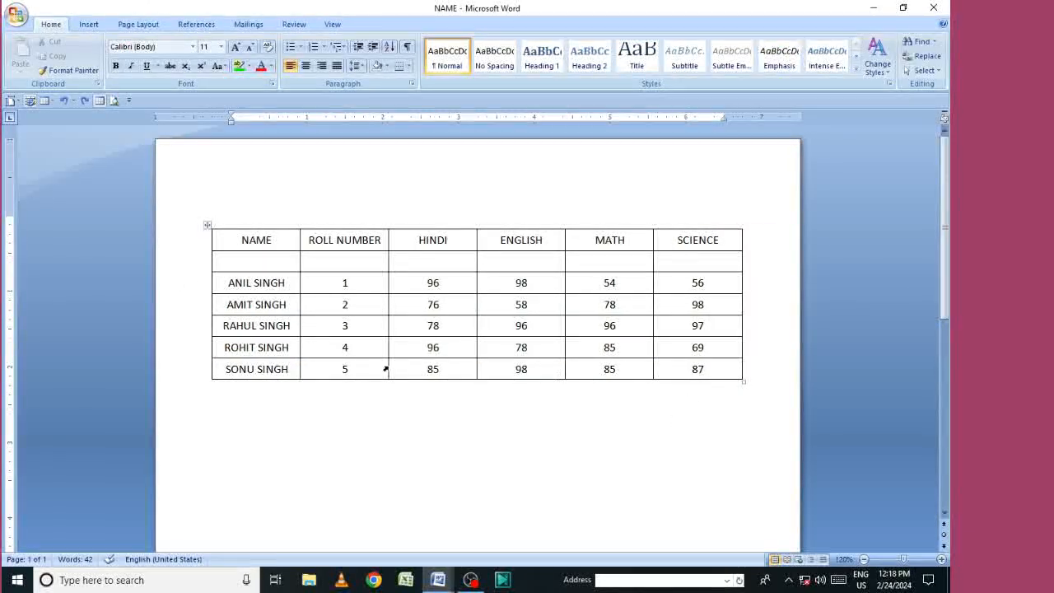
click(712, 368)
key(Return)
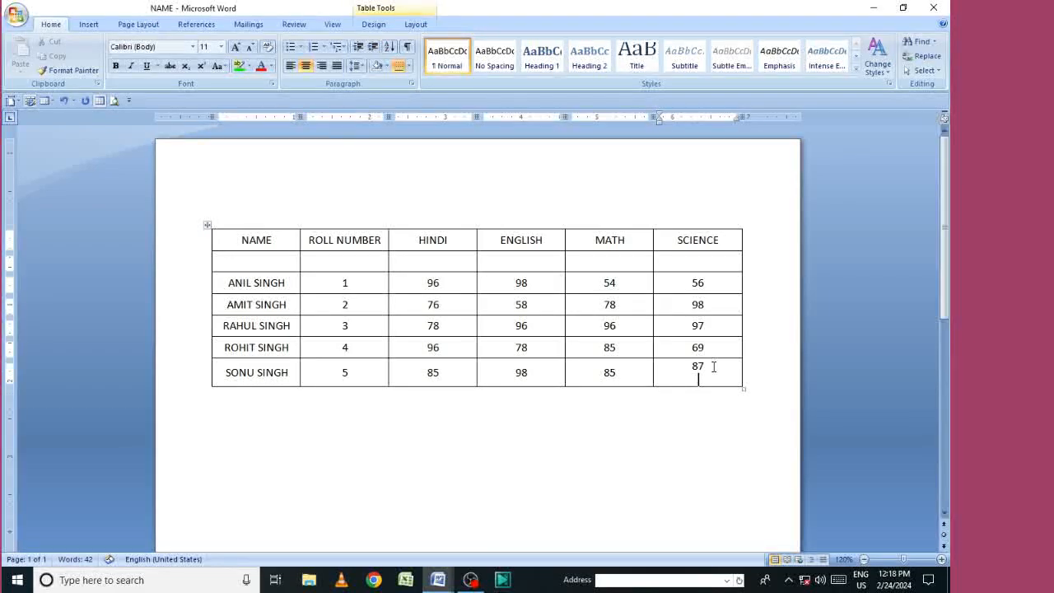
key(Tab)
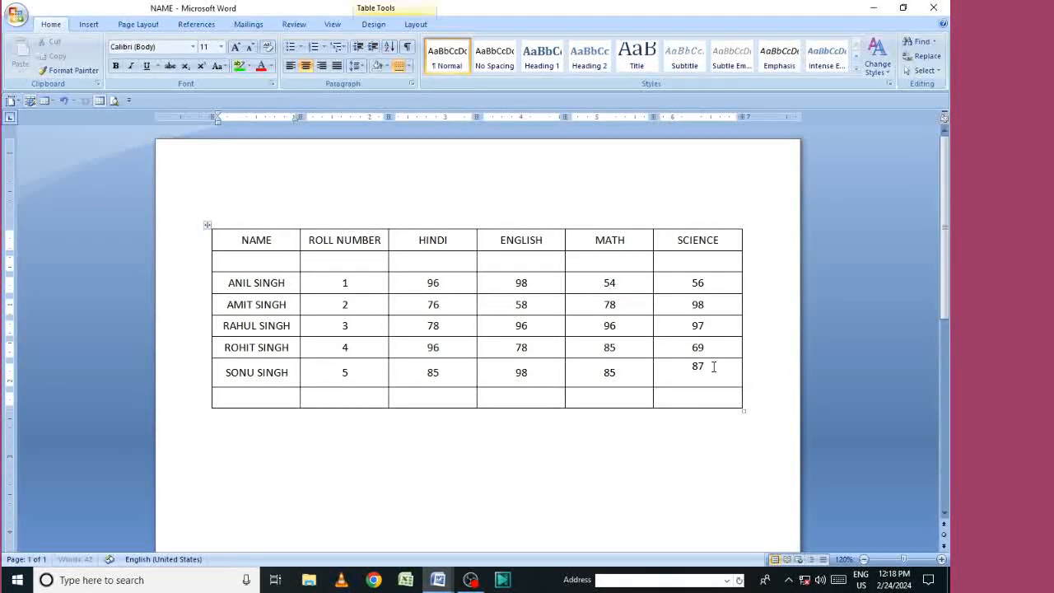
Total the SCIENCE column in the last row with the formula =SUM(ABOVE)
click(698, 398)
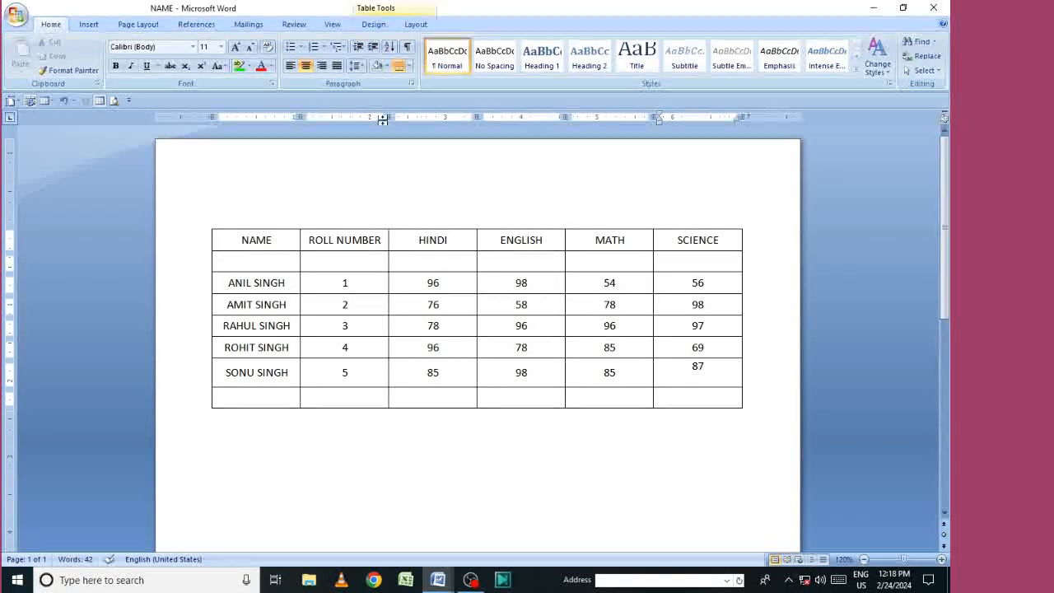
click(415, 24)
click(806, 66)
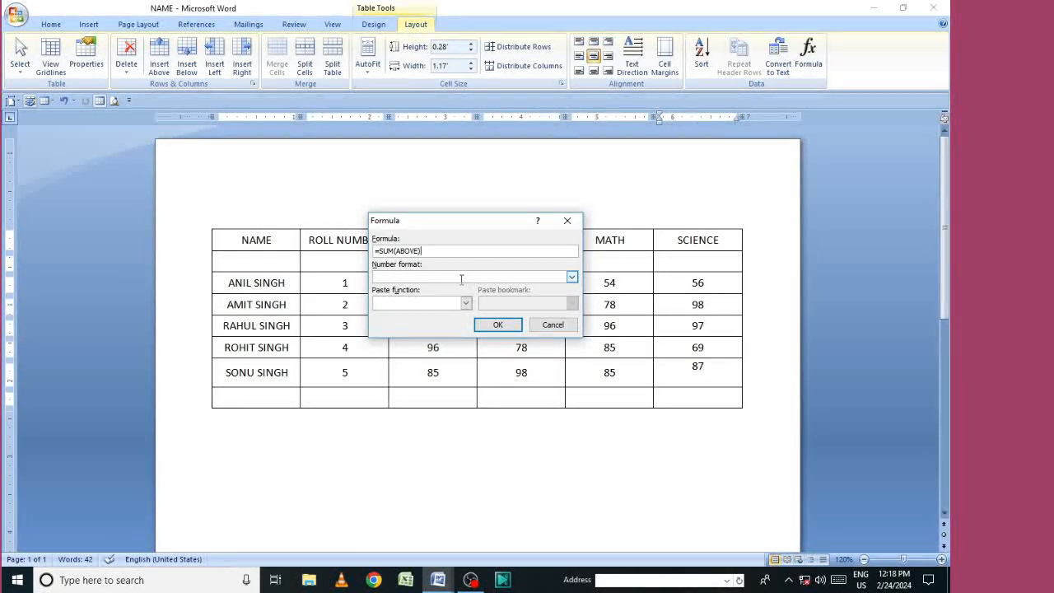
click(496, 325)
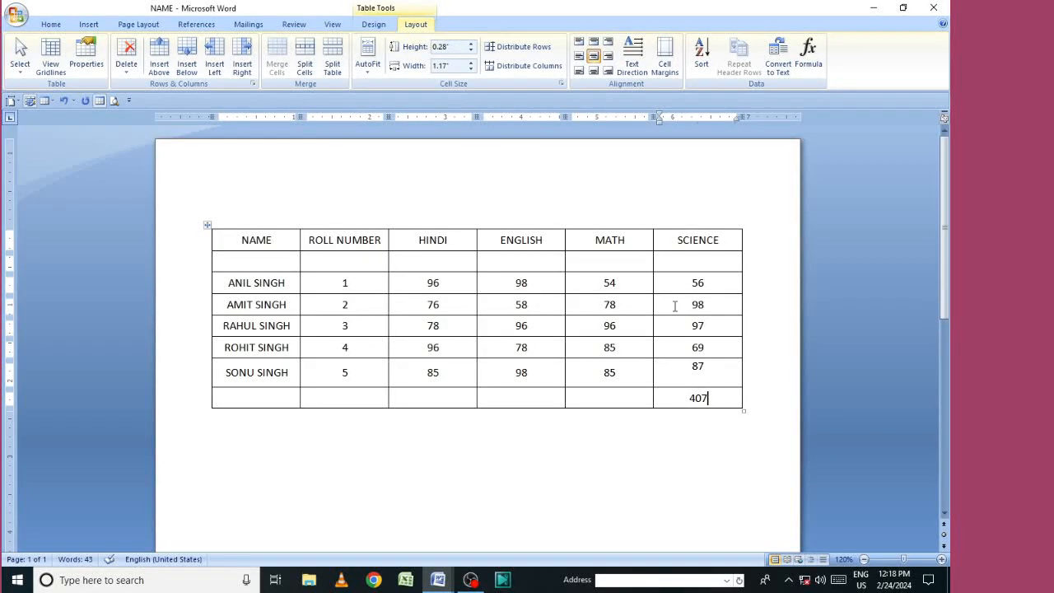
Total the MATH, ENGLISH and HINDI columns in the last row with the formula =SUM(ABOVE)
click(717, 403)
click(607, 397)
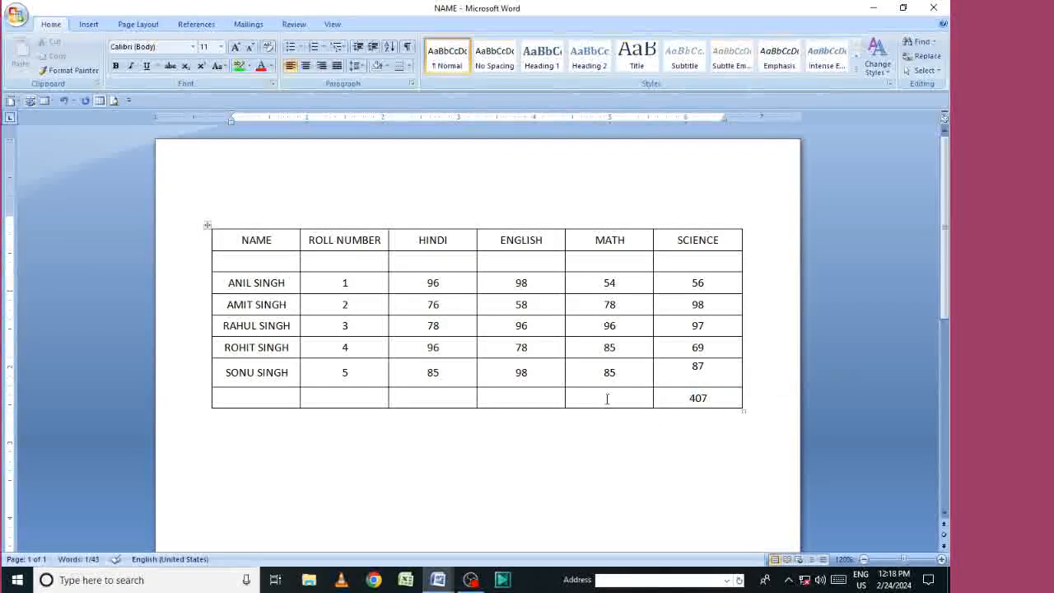
click(807, 55)
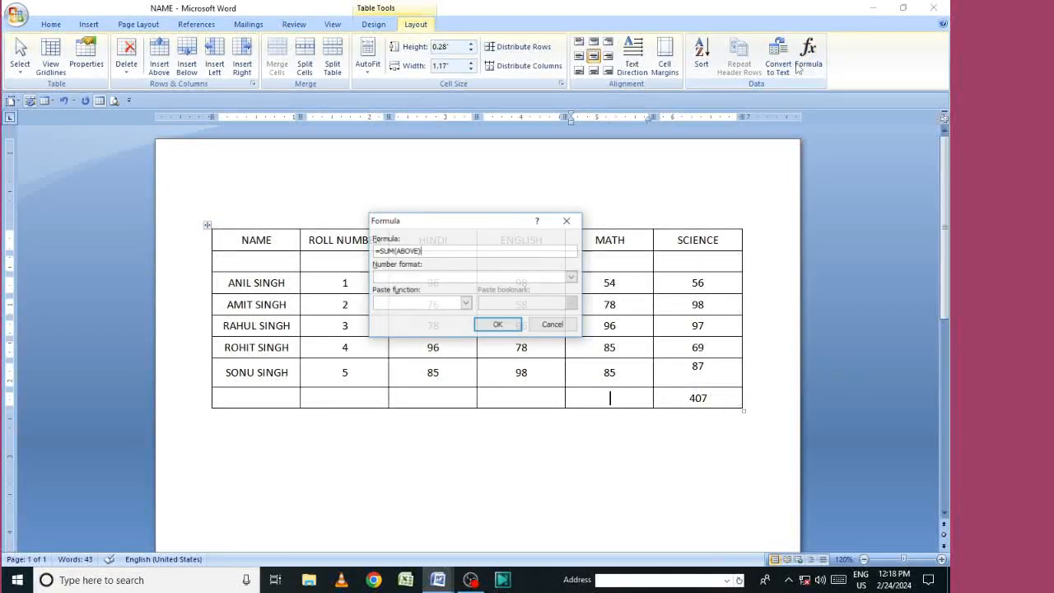
click(500, 323)
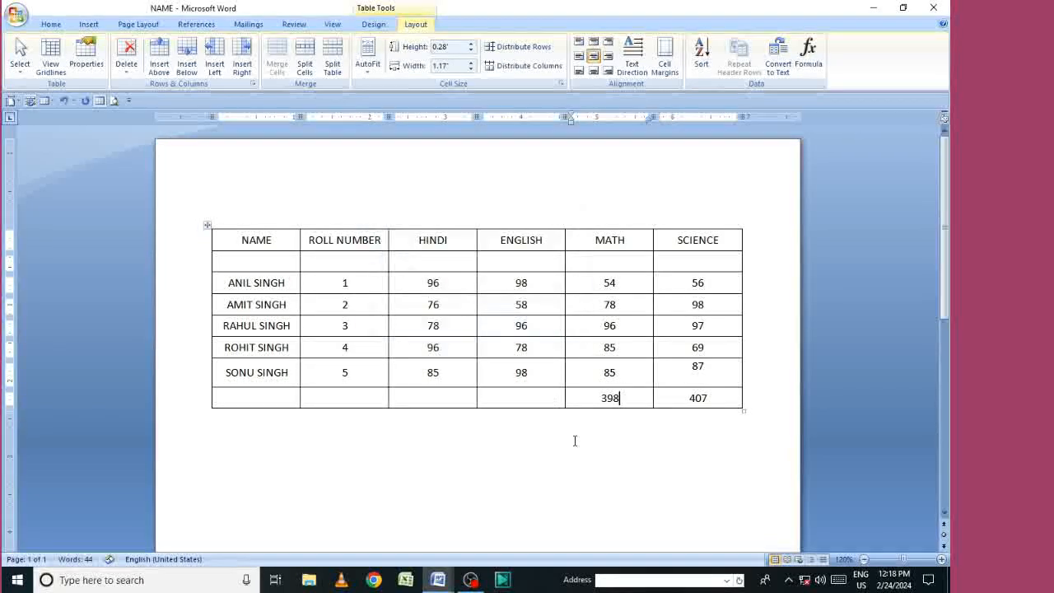
click(808, 54)
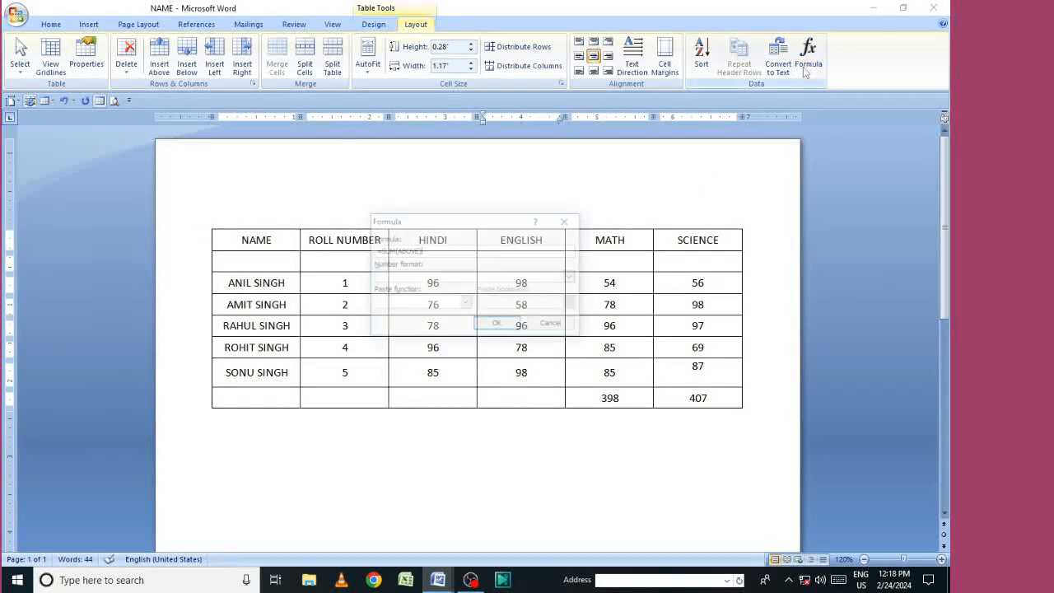
click(504, 328)
click(435, 397)
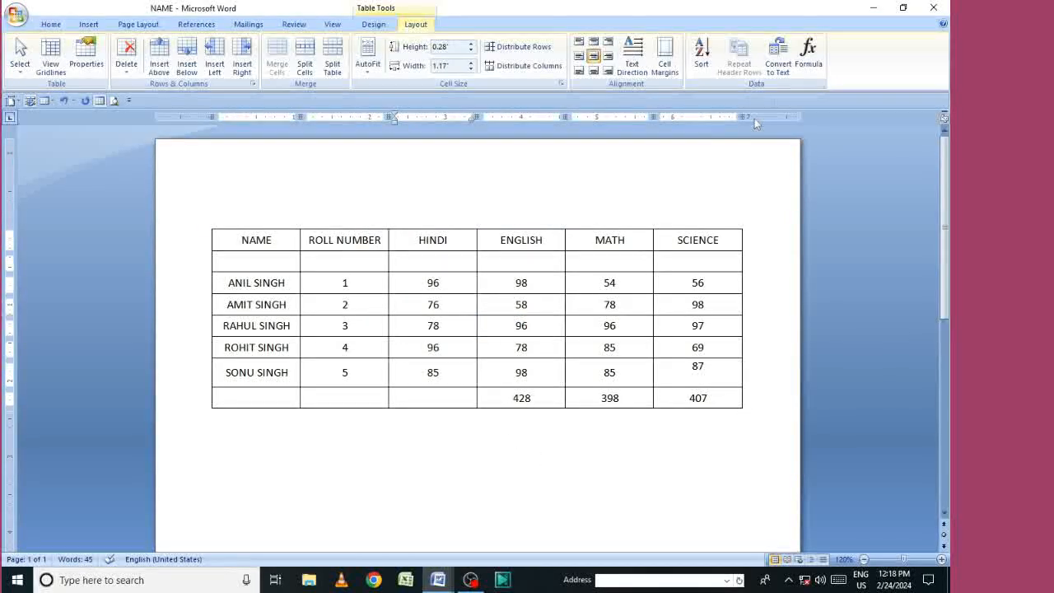
click(807, 54)
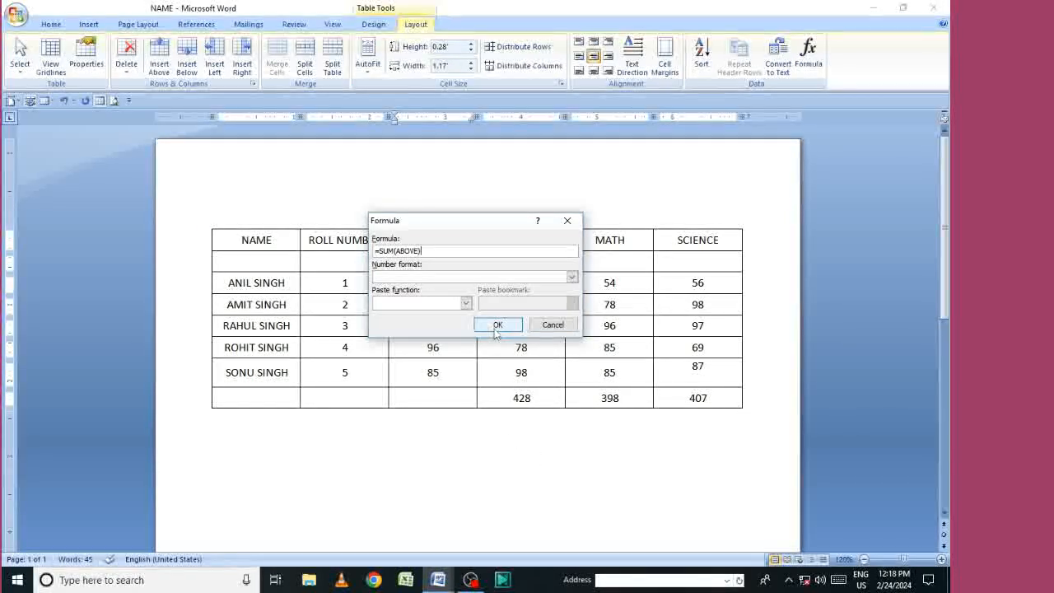
key(Return)
click(619, 492)
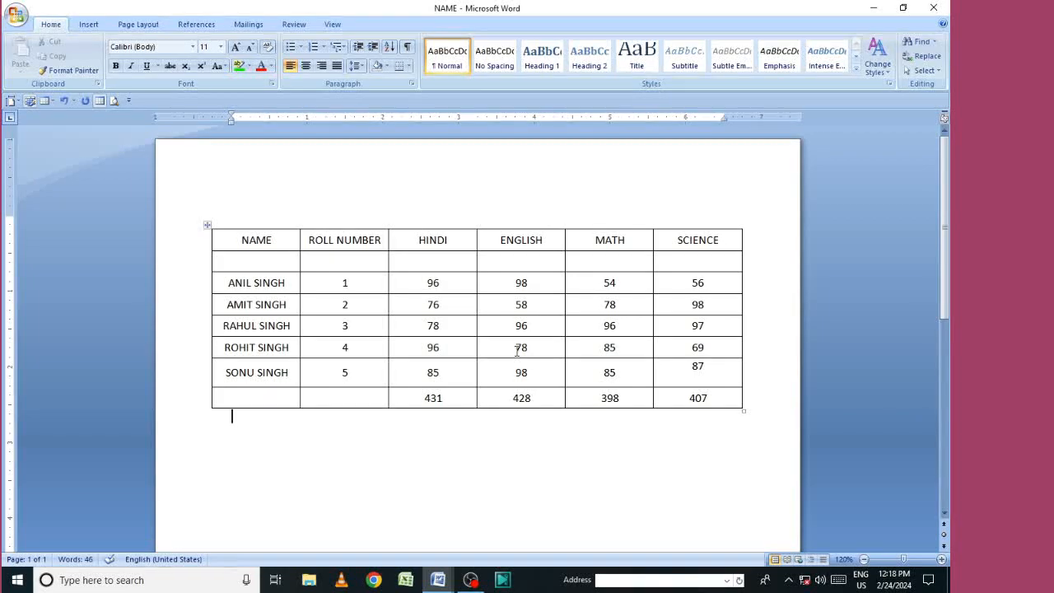
Show the commands for inserting objects into the document
click(338, 402)
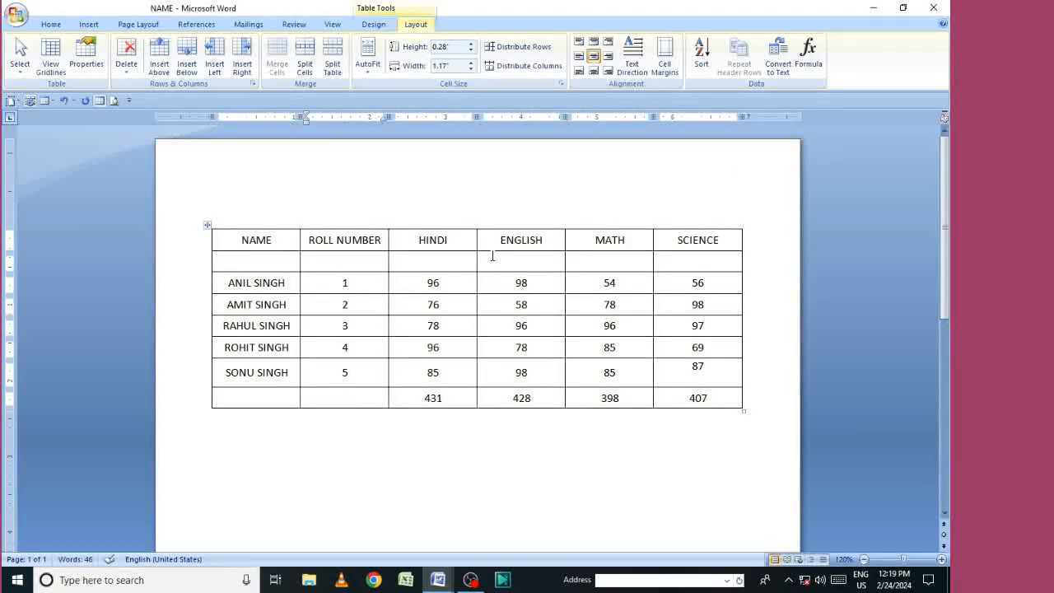
click(96, 25)
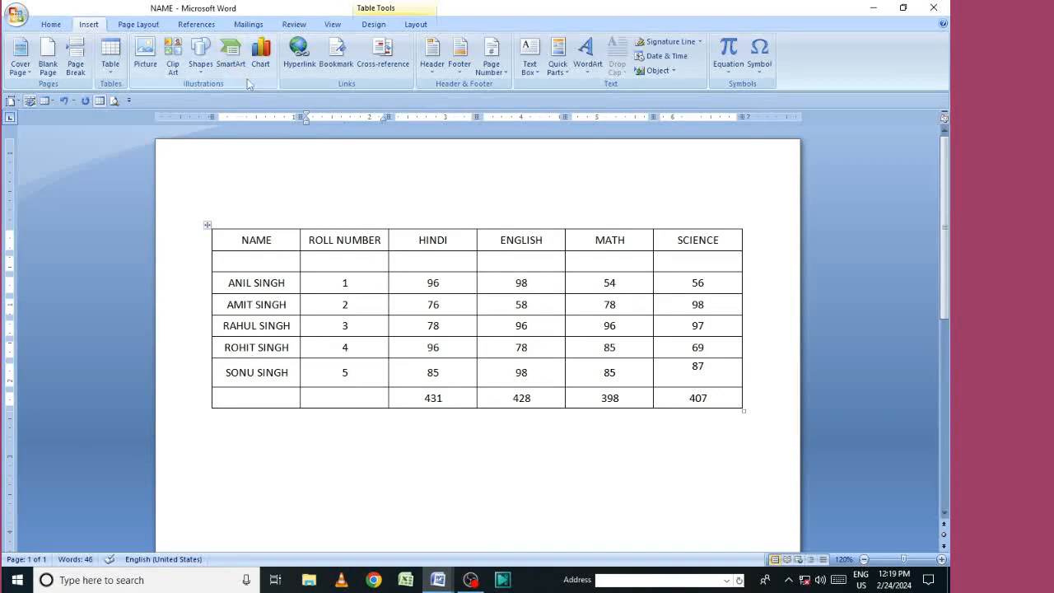